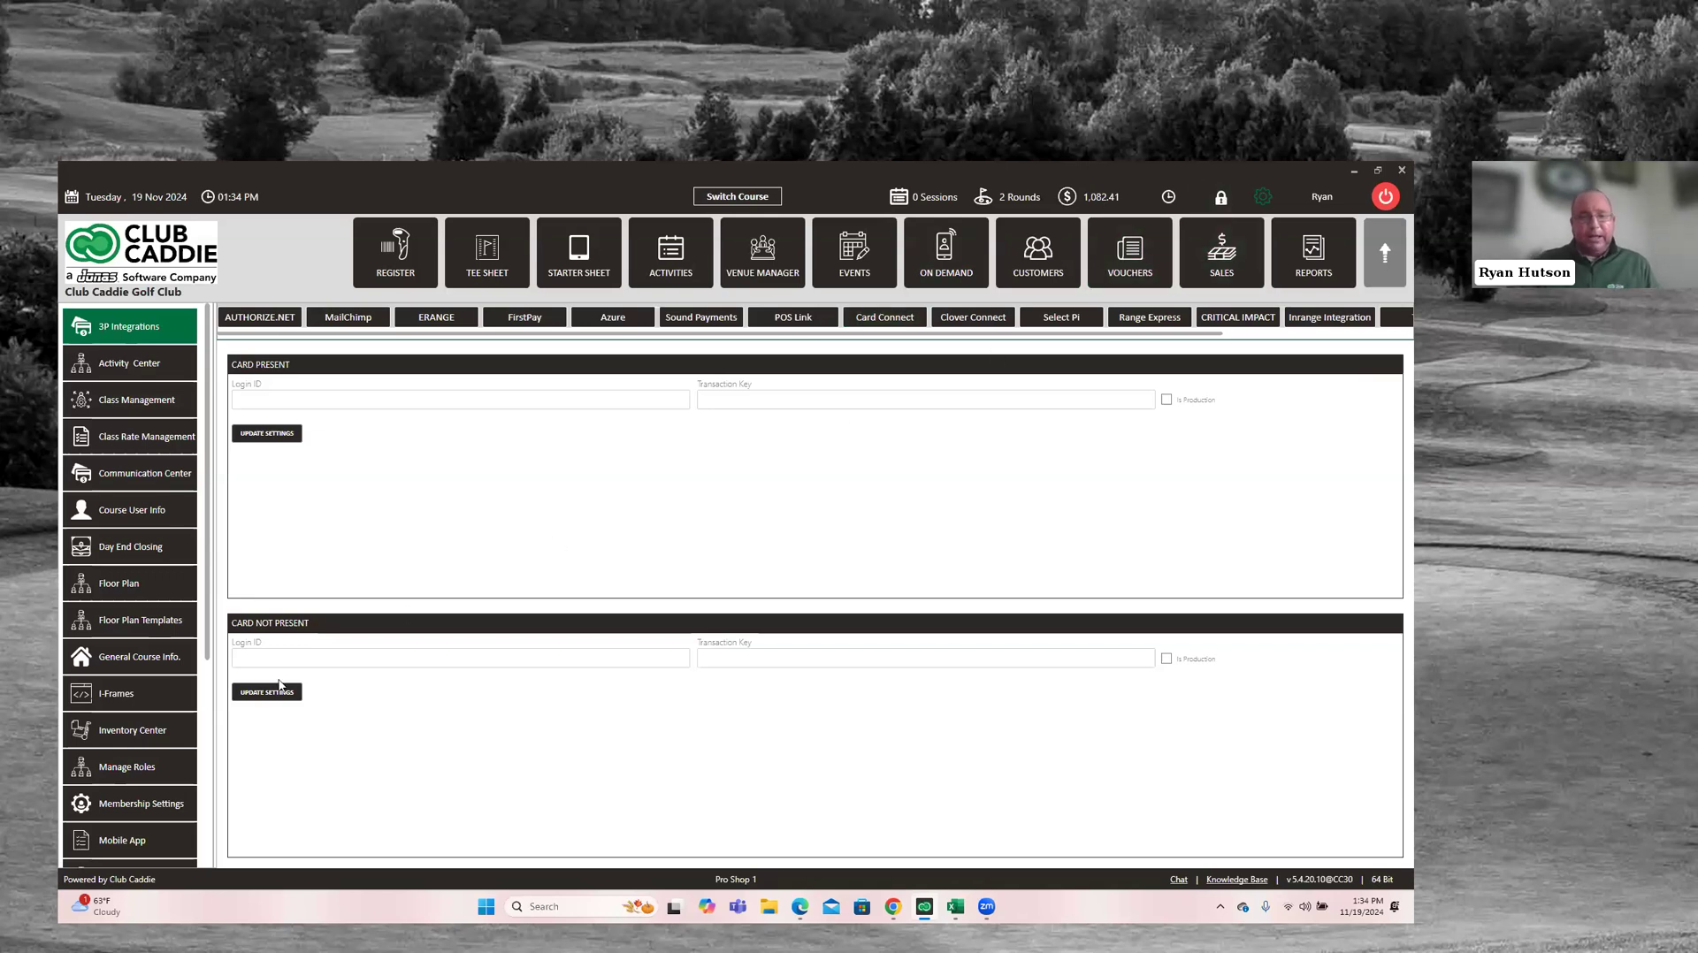
Open the journal entry setup of the QuickBooks integration
{"action": "scroll", "coordinate": [178, 717], "scroll_direction": "down", "scroll_amount": 2}
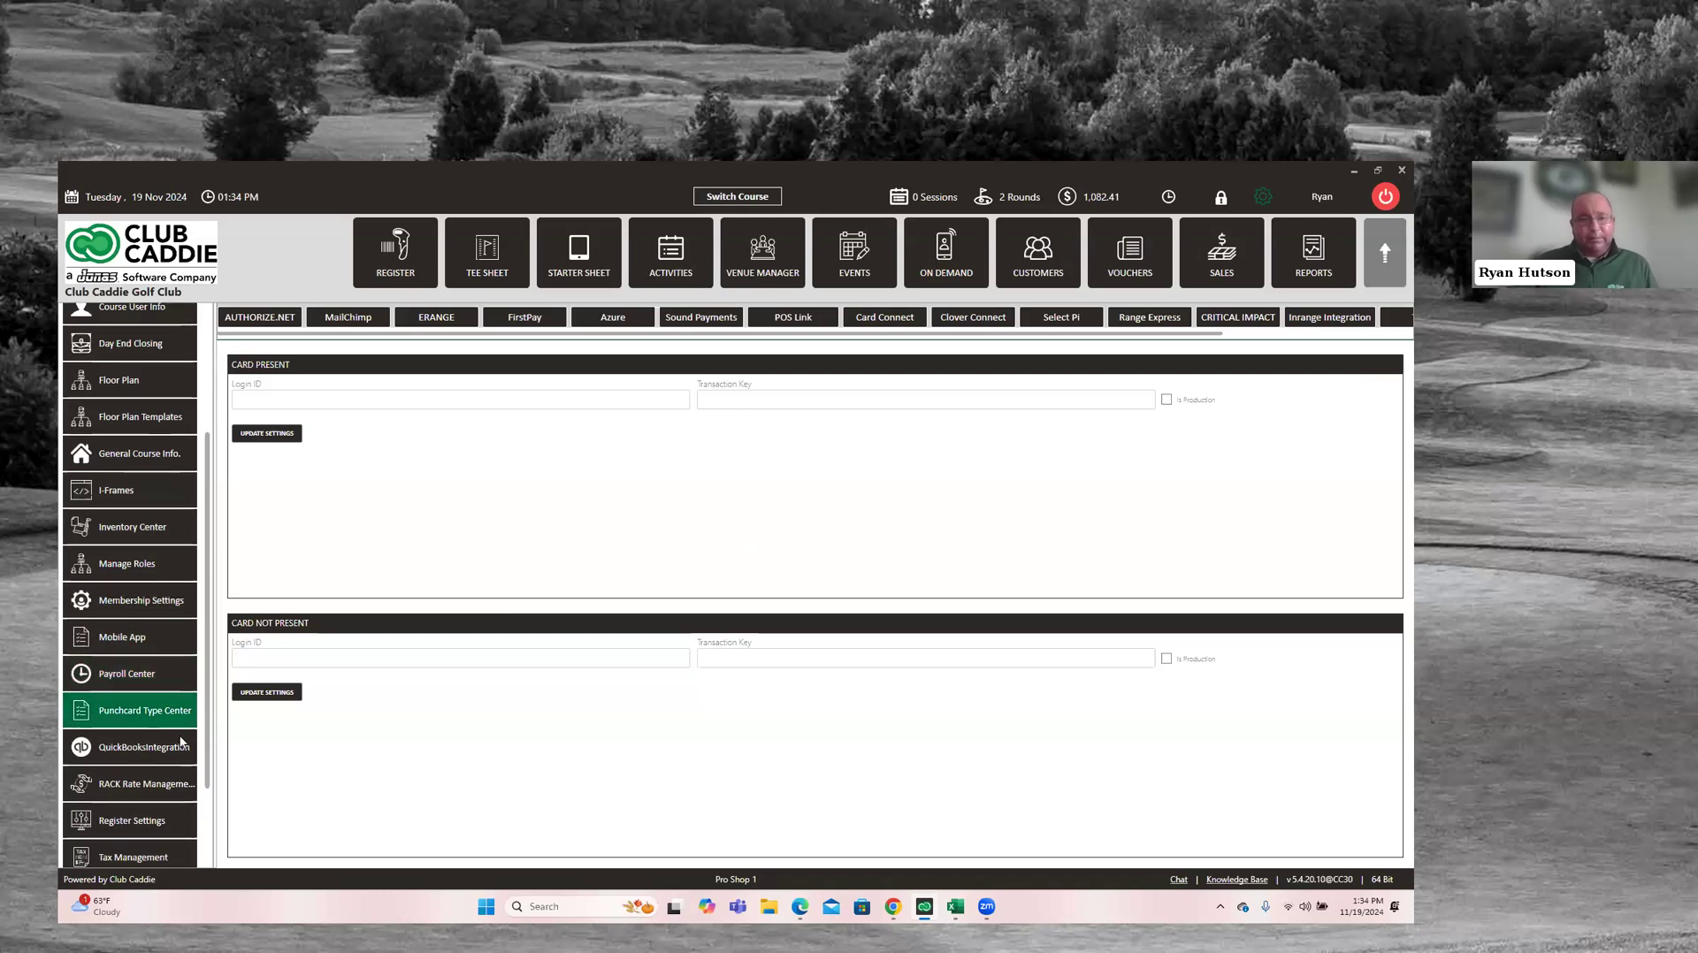
{"action": "left_click", "coordinate": [163, 748]}
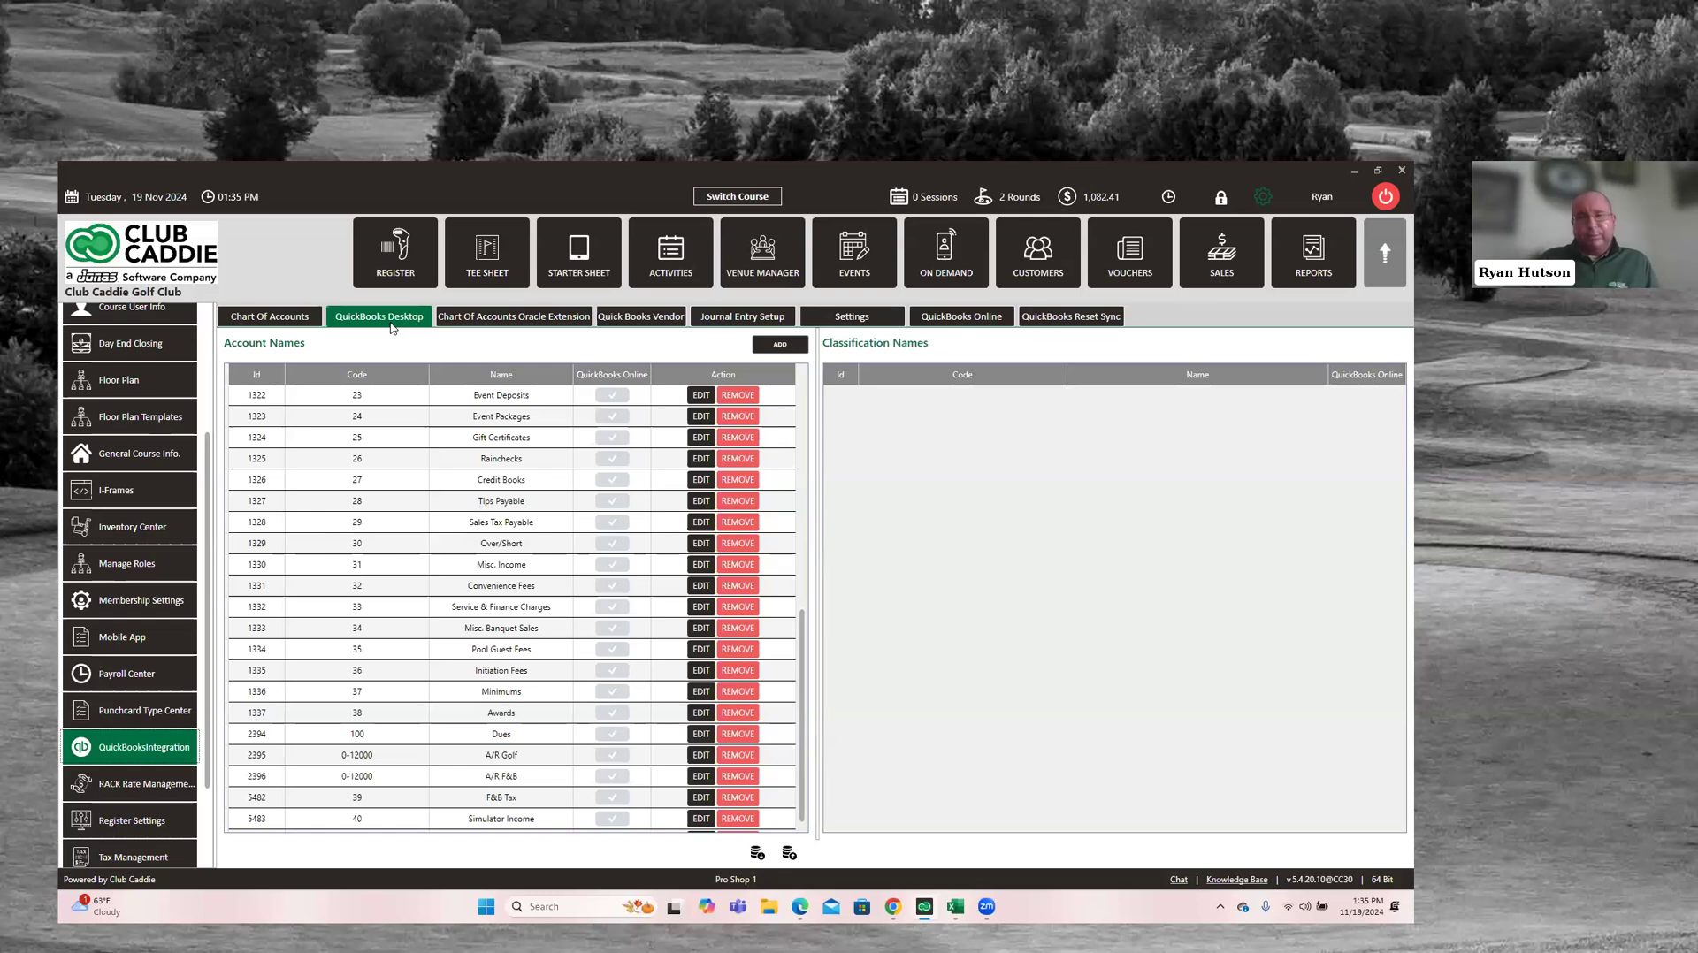
{"action": "left_click", "coordinate": [707, 320]}
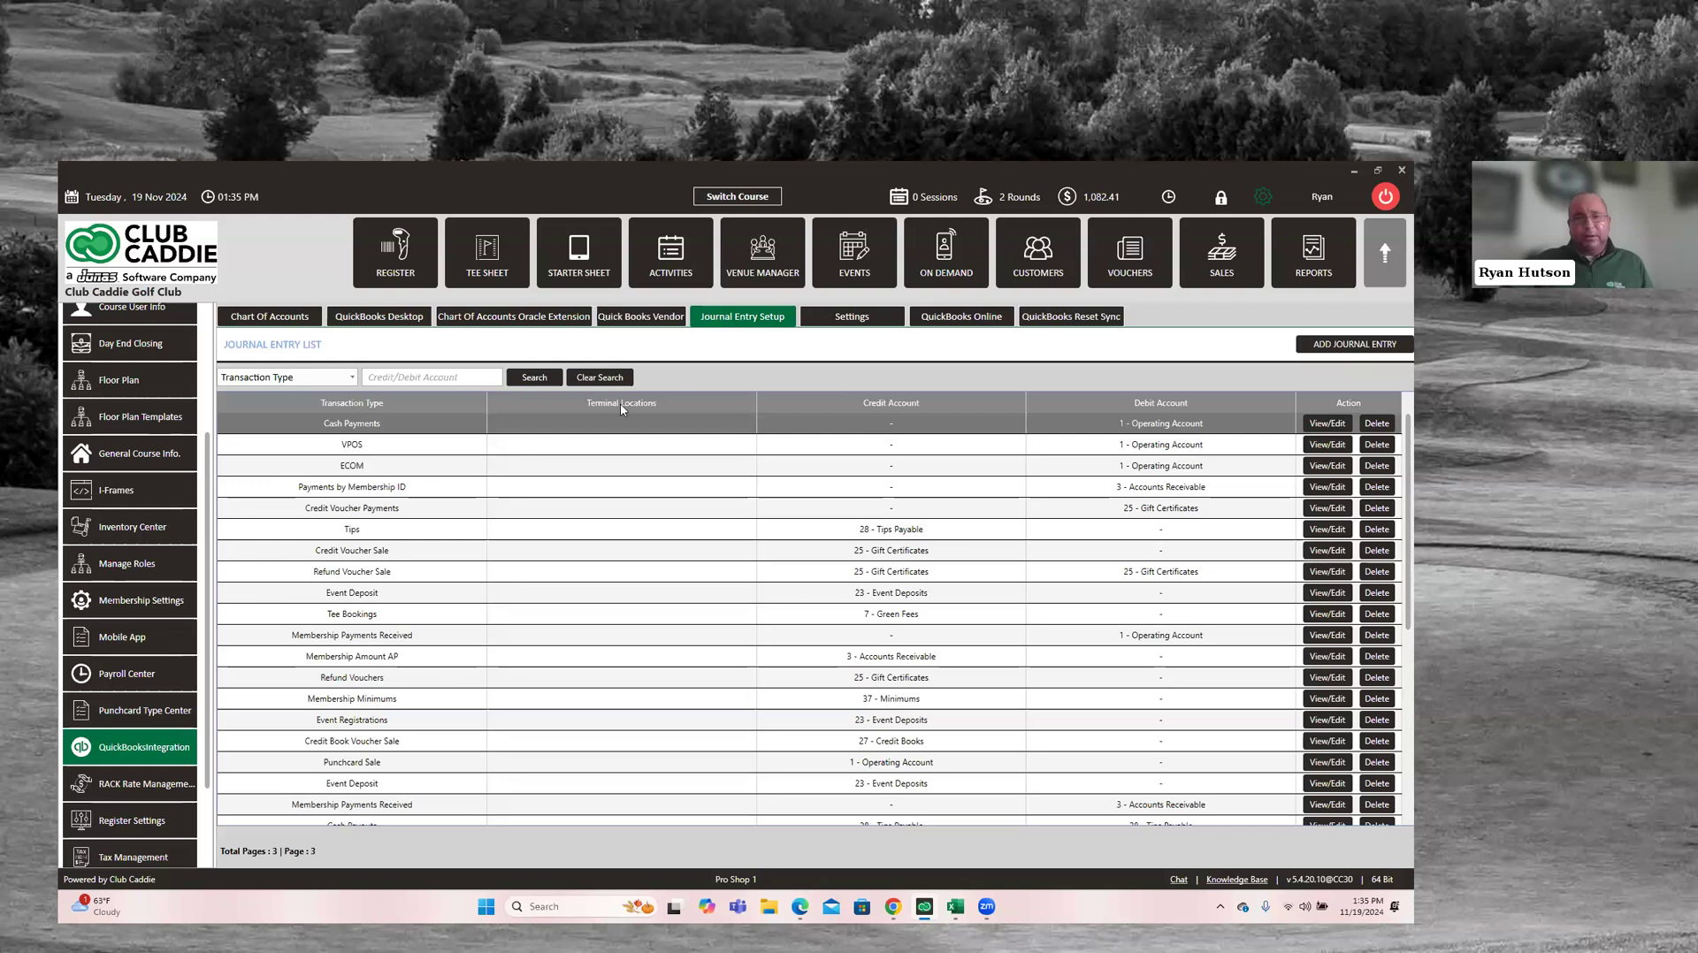
Start a new journal entry with the transaction type Cash Payments, go through its debit account, class and memo fields, and discard it
{"action": "left_click", "coordinate": [1344, 349]}
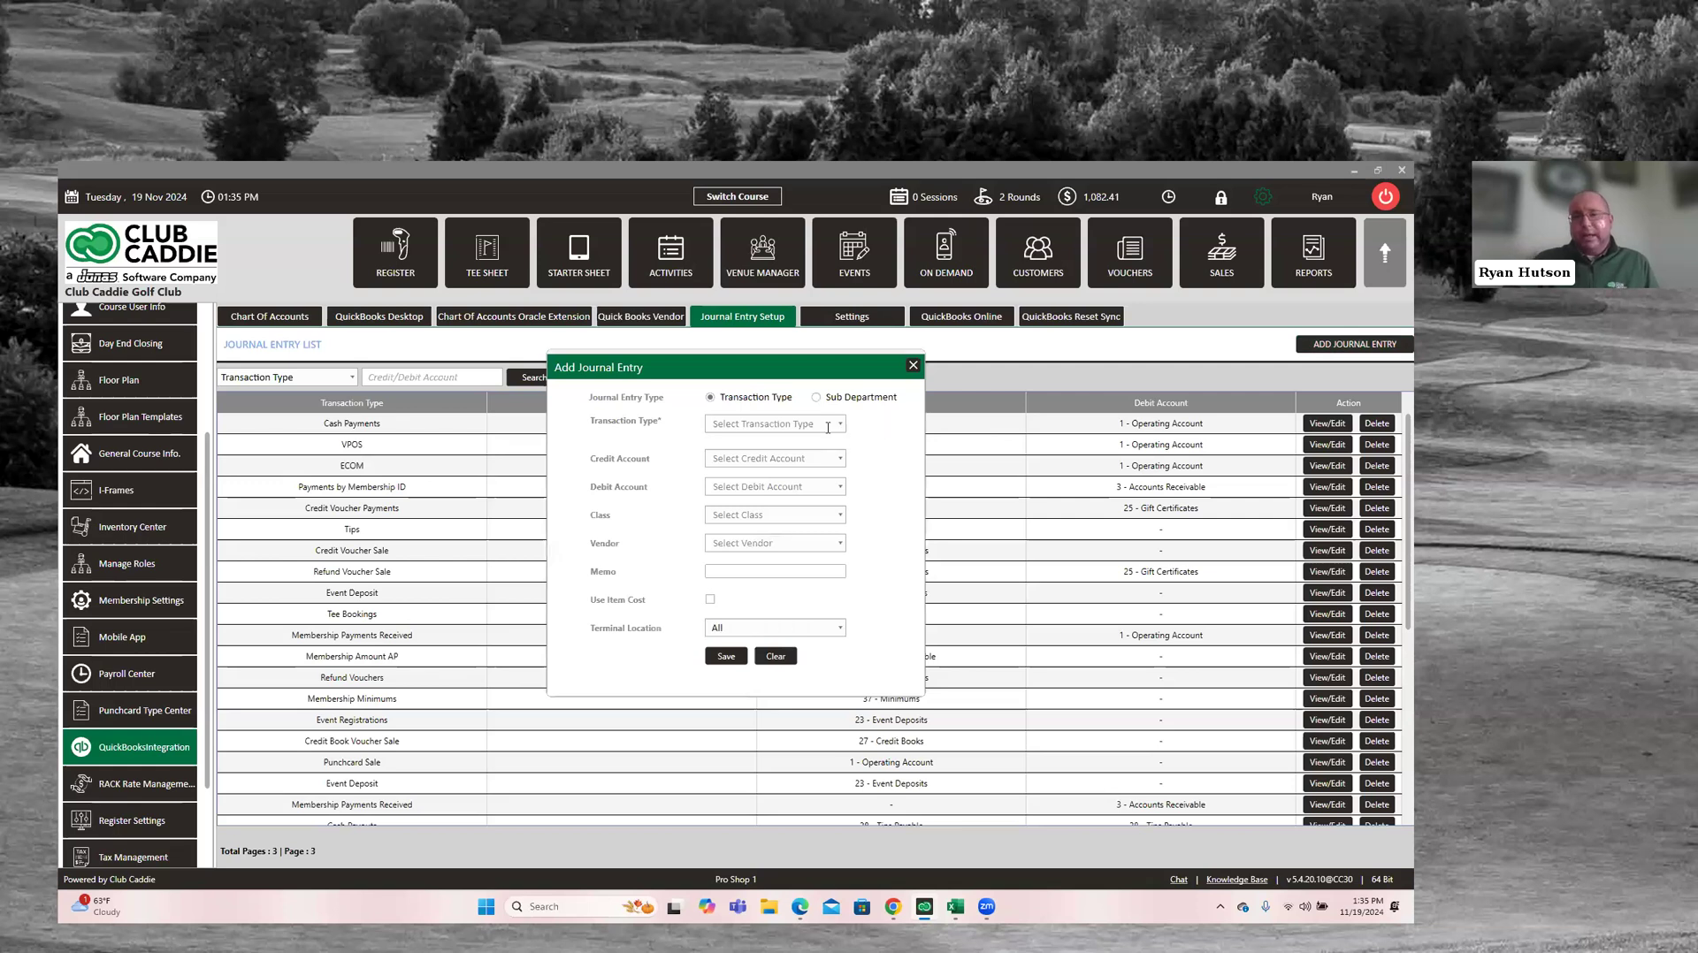
{"action": "left_click", "coordinate": [815, 426]}
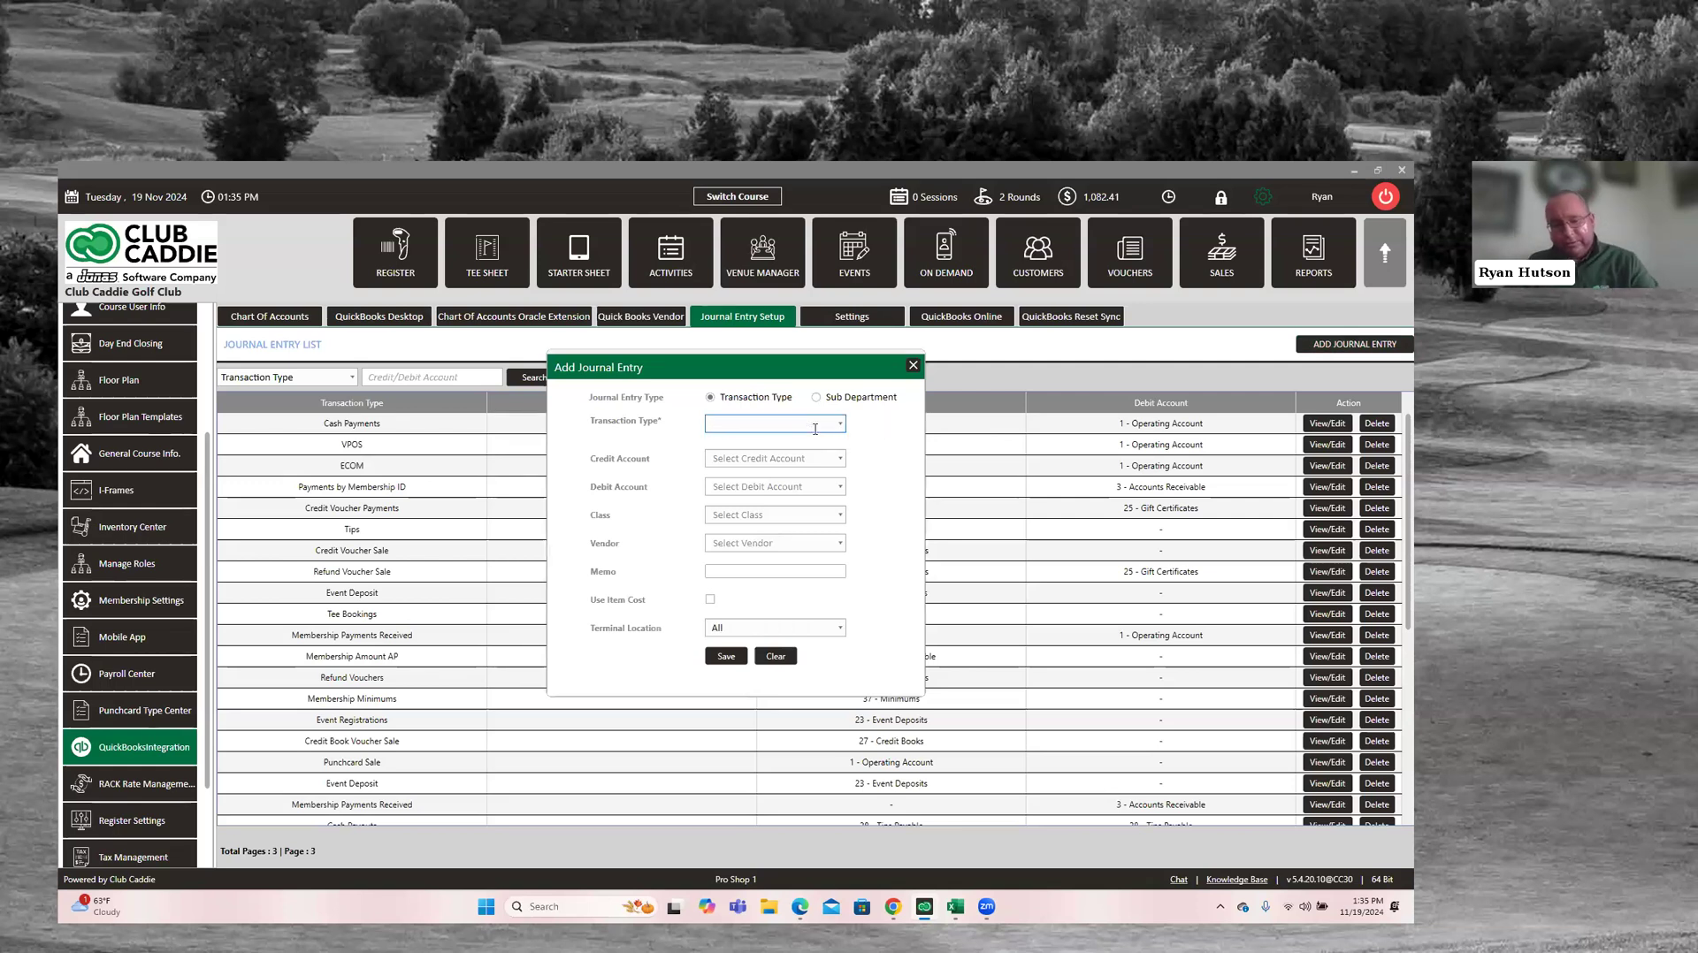
{"action": "type", "text": "csh"}
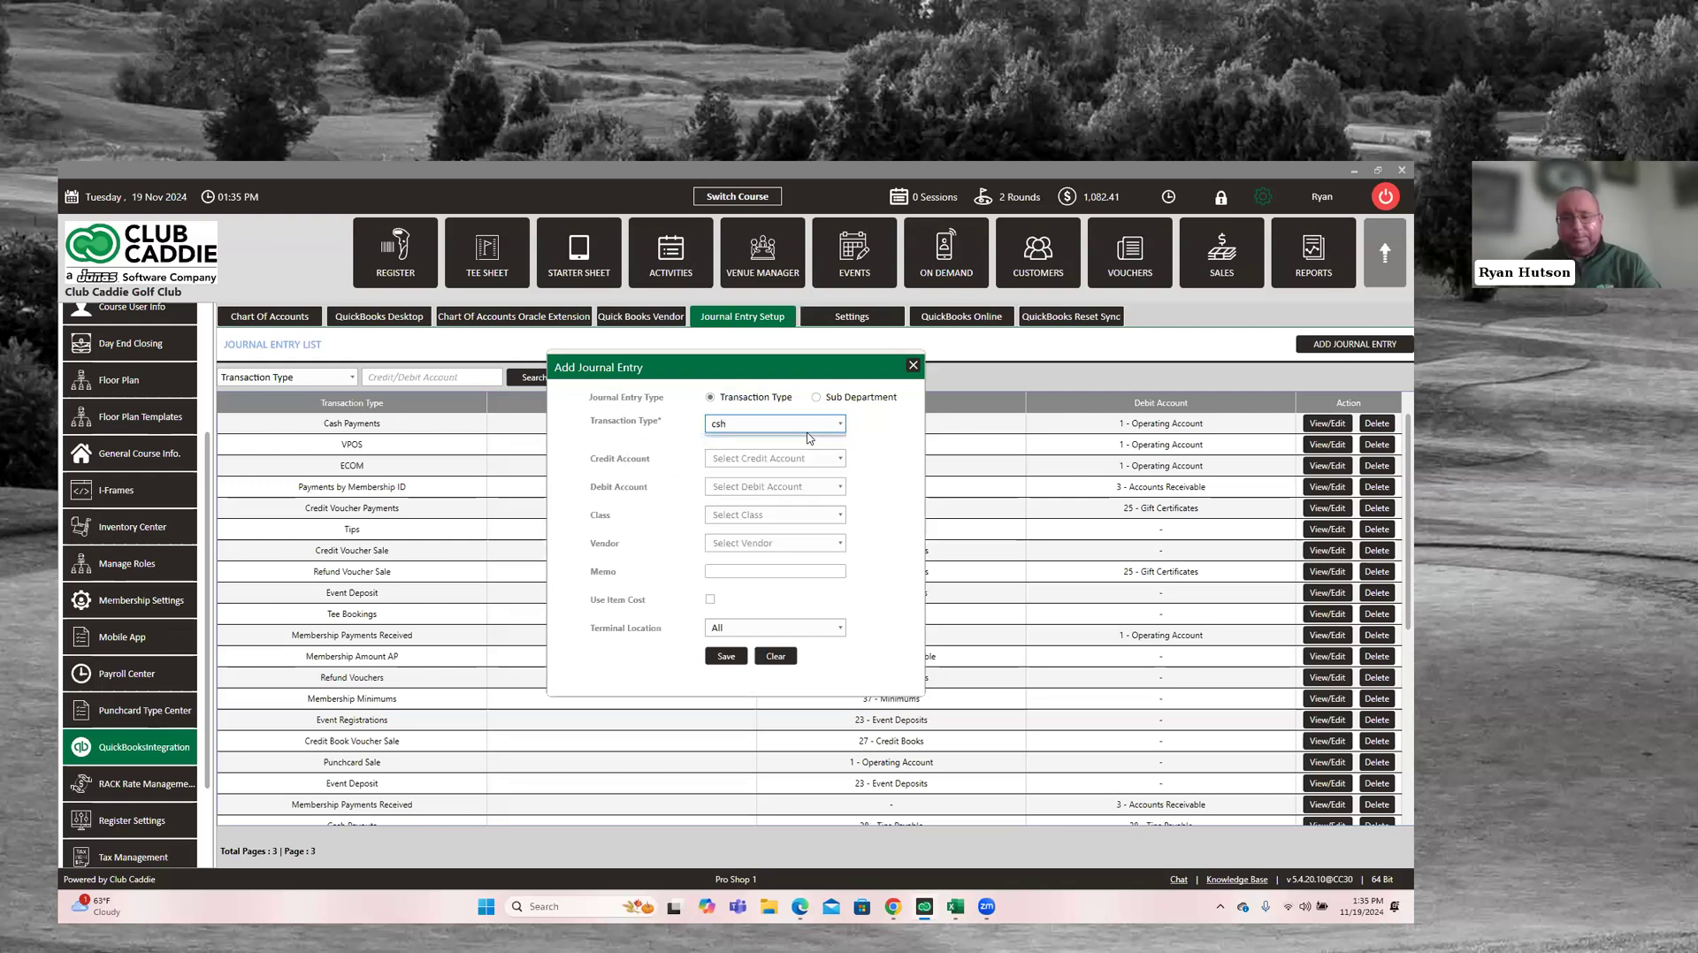
{"action": "key", "text": "BackSpace"}
{"action": "type", "text": "as"}
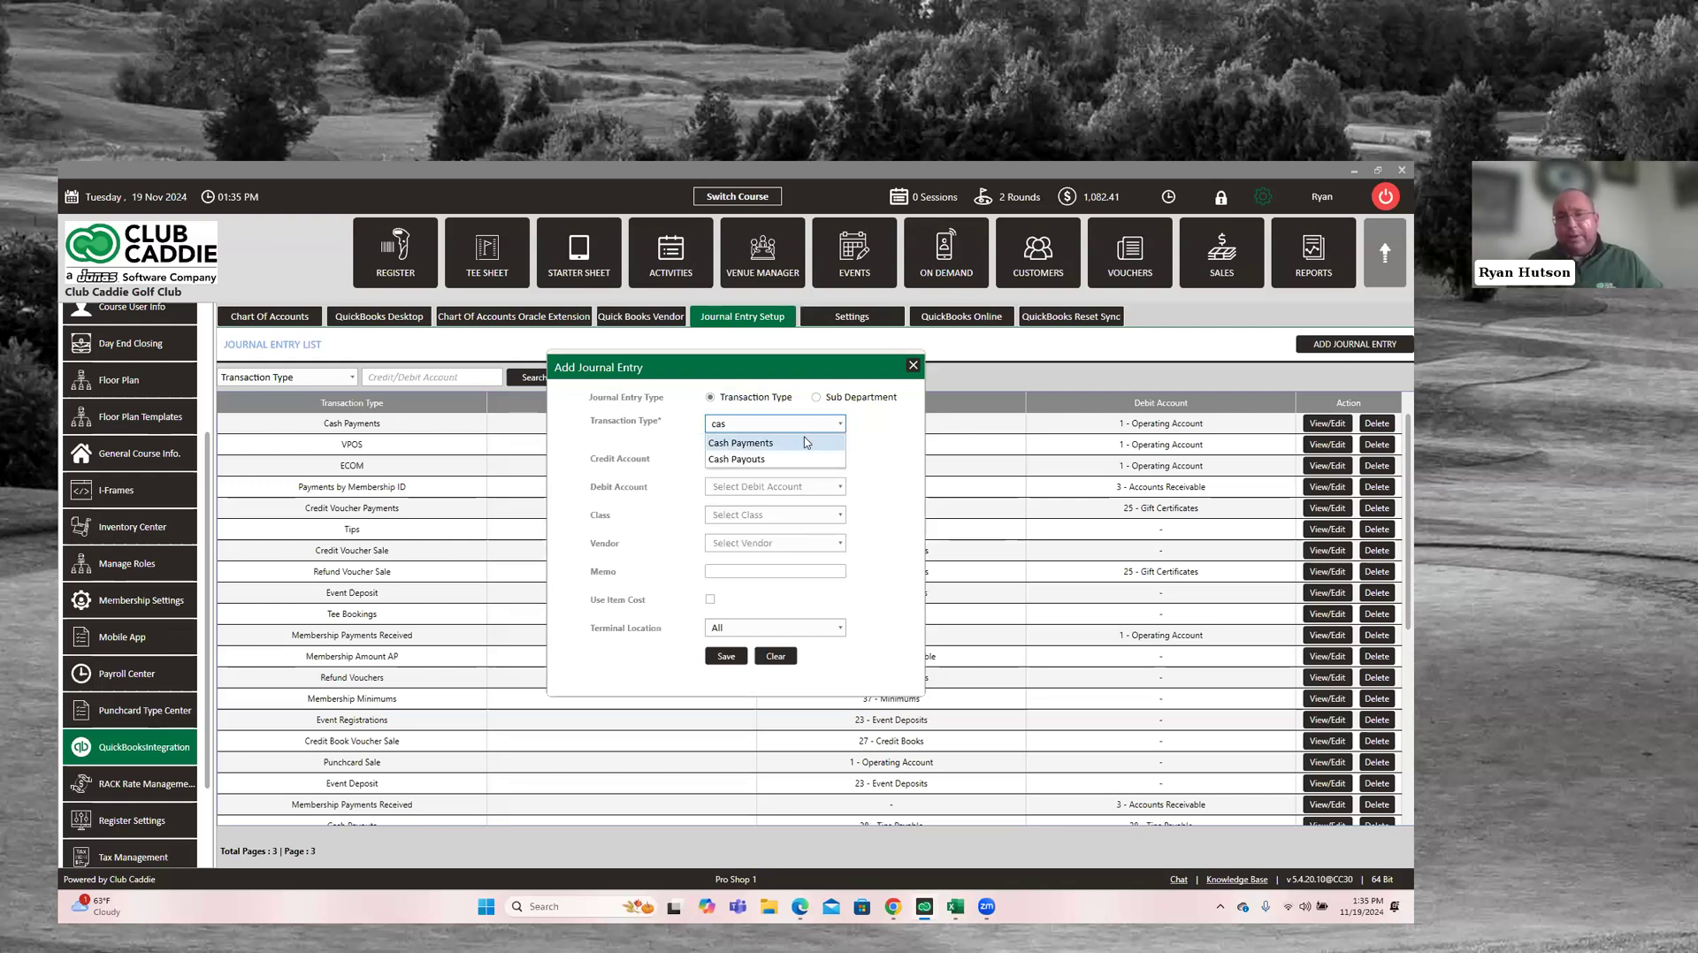
{"action": "left_click", "coordinate": [805, 442]}
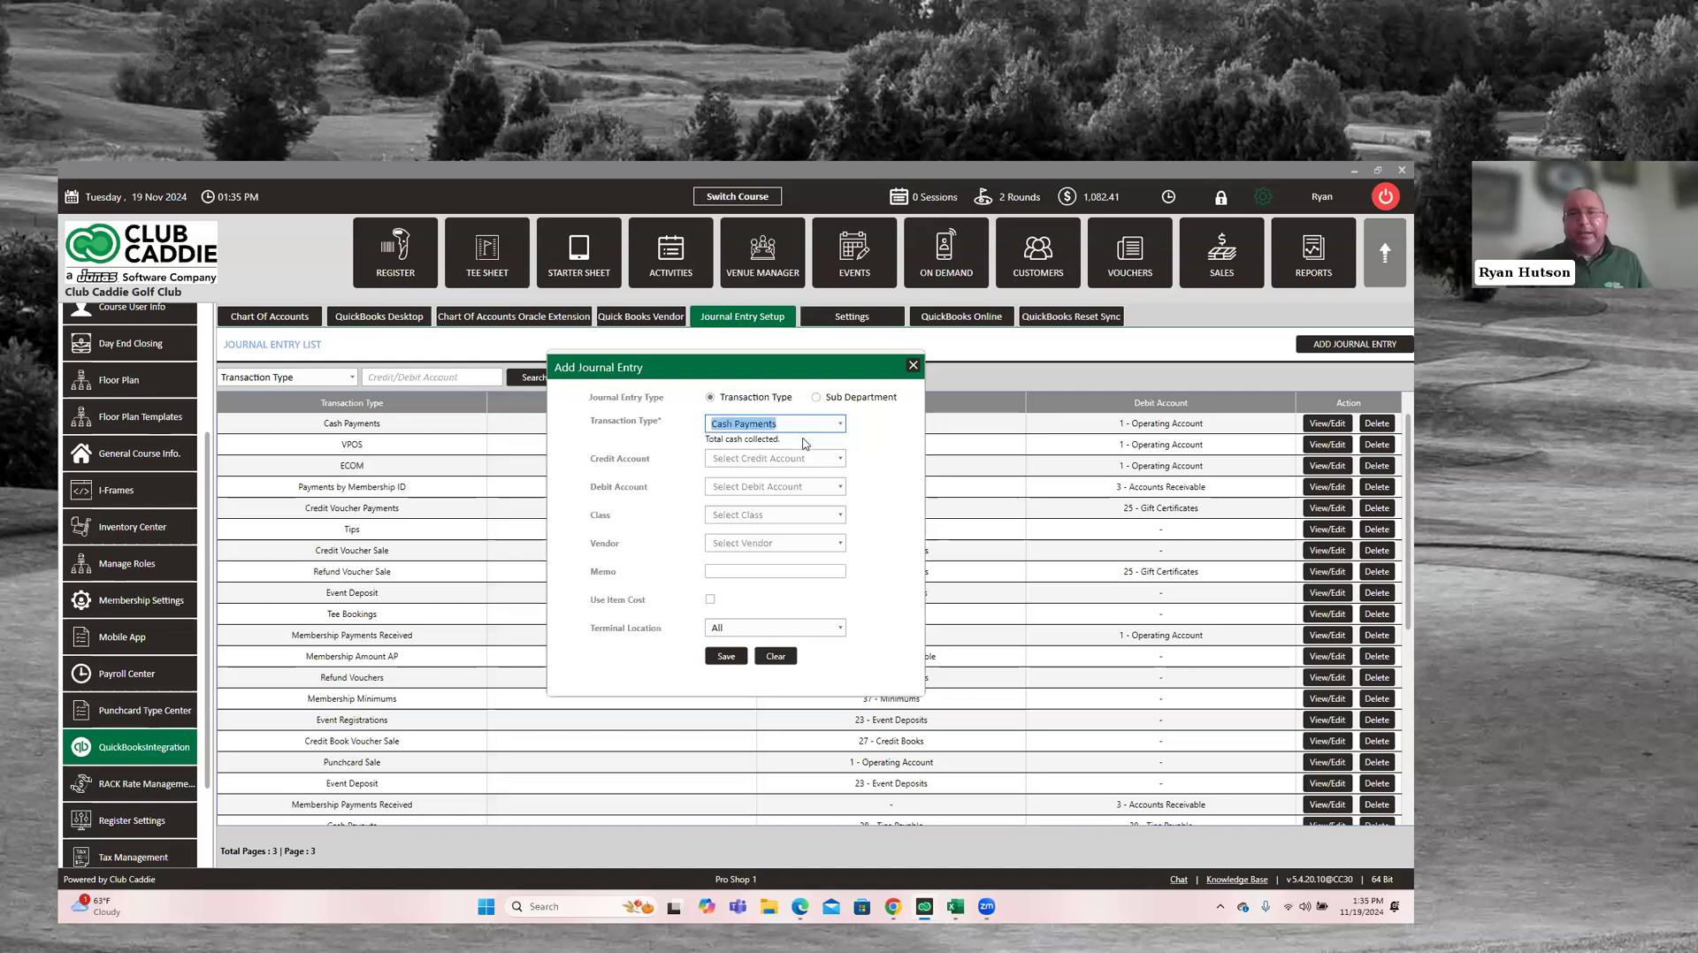
{"action": "left_click", "coordinate": [792, 487]}
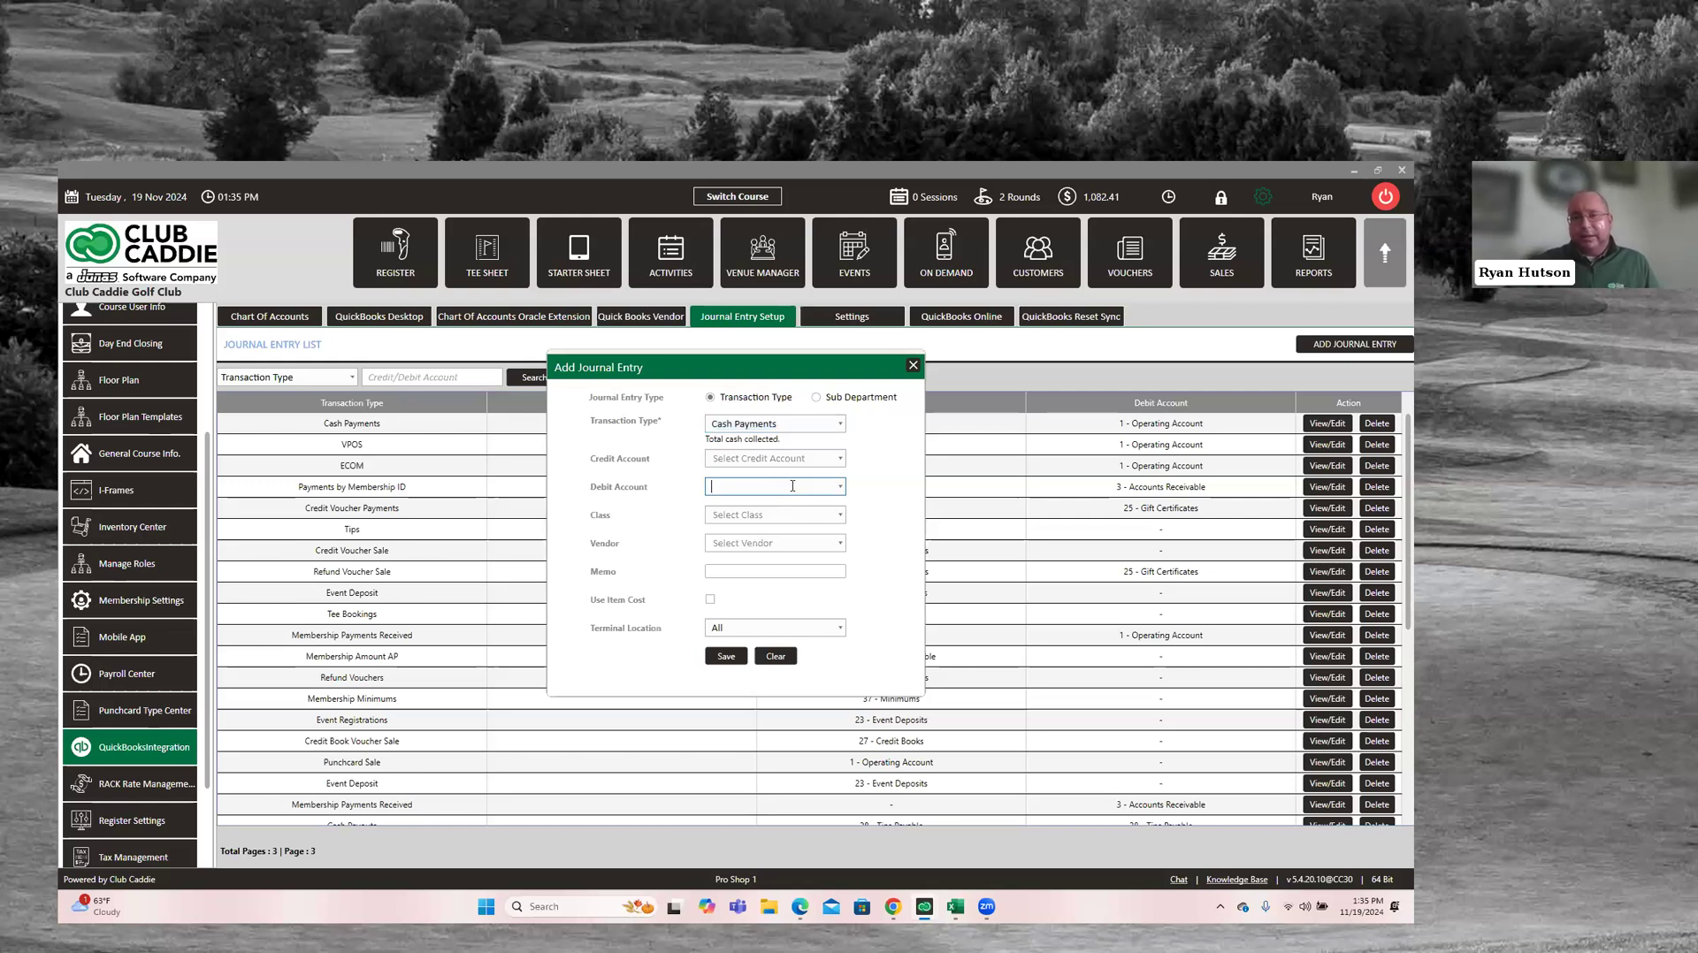
{"action": "left_click", "coordinate": [841, 488]}
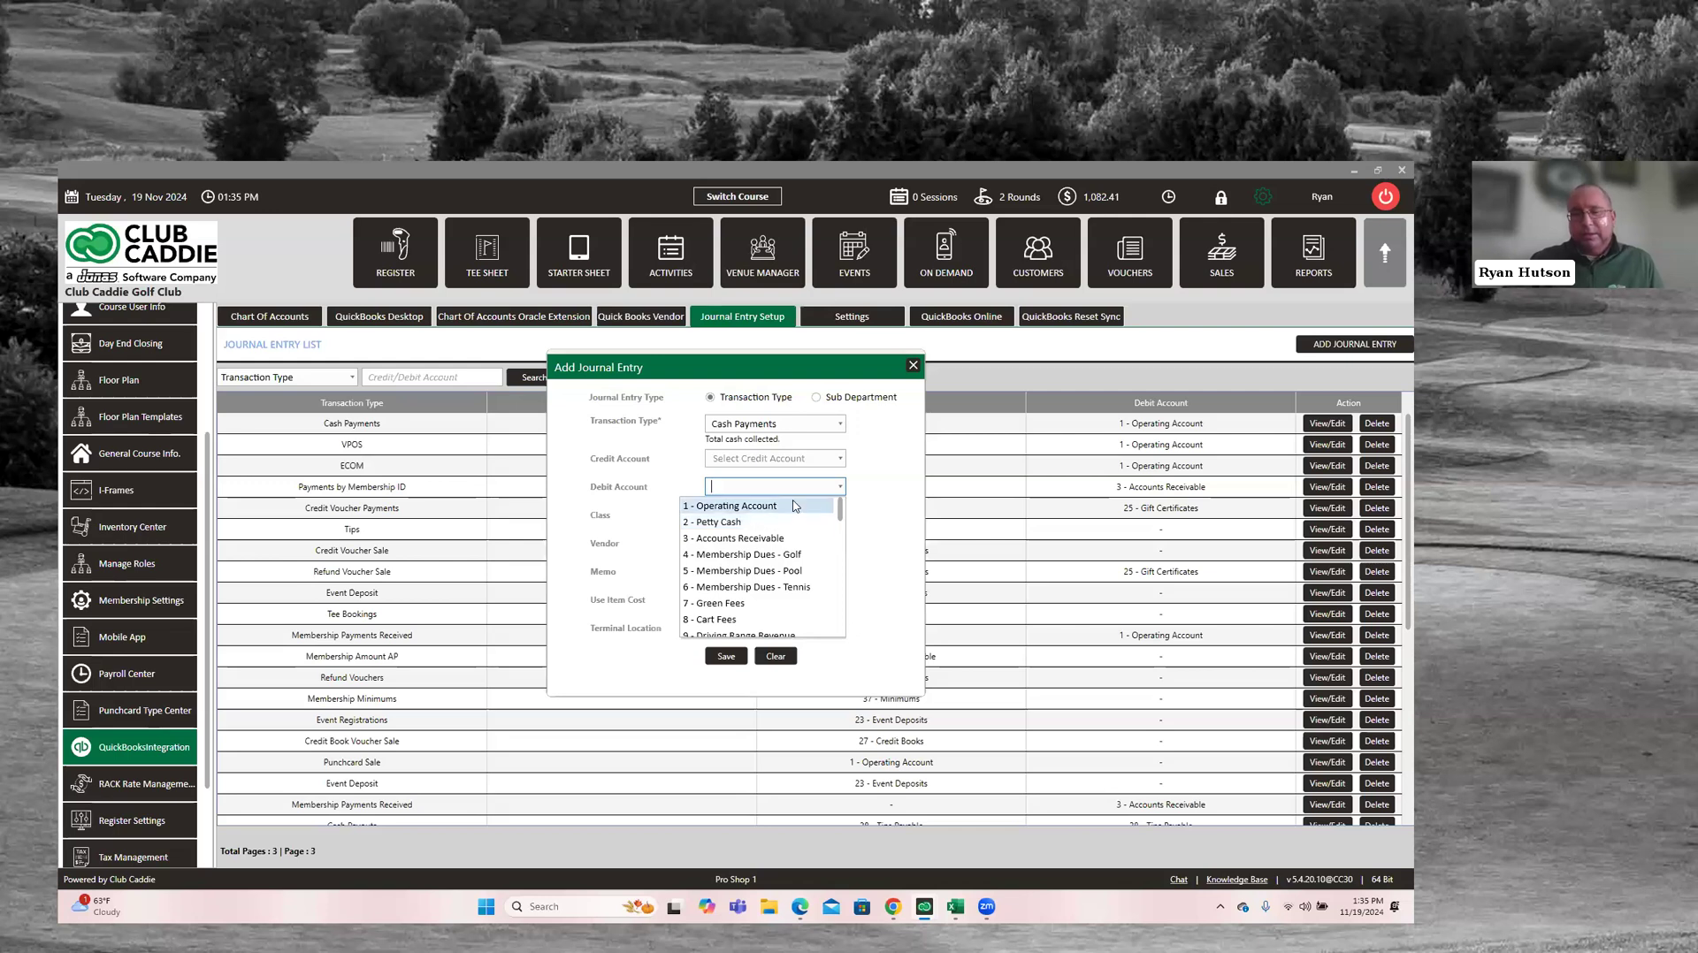
{"action": "key", "text": "Escape"}
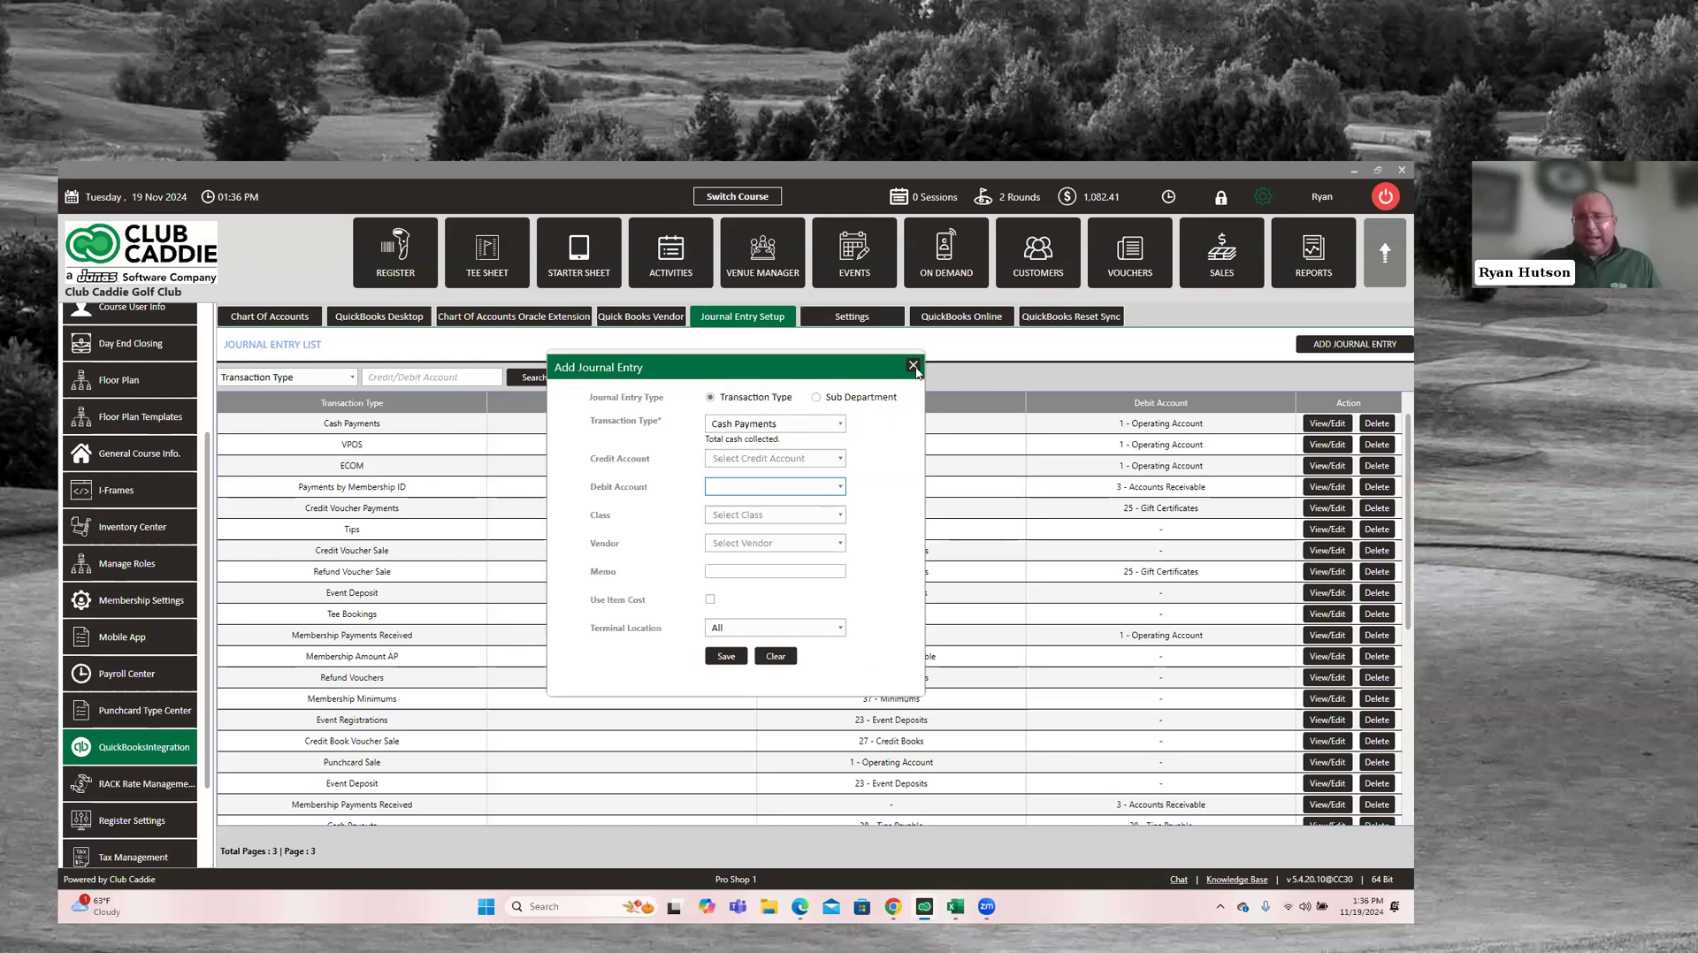
{"action": "left_click", "coordinate": [823, 515]}
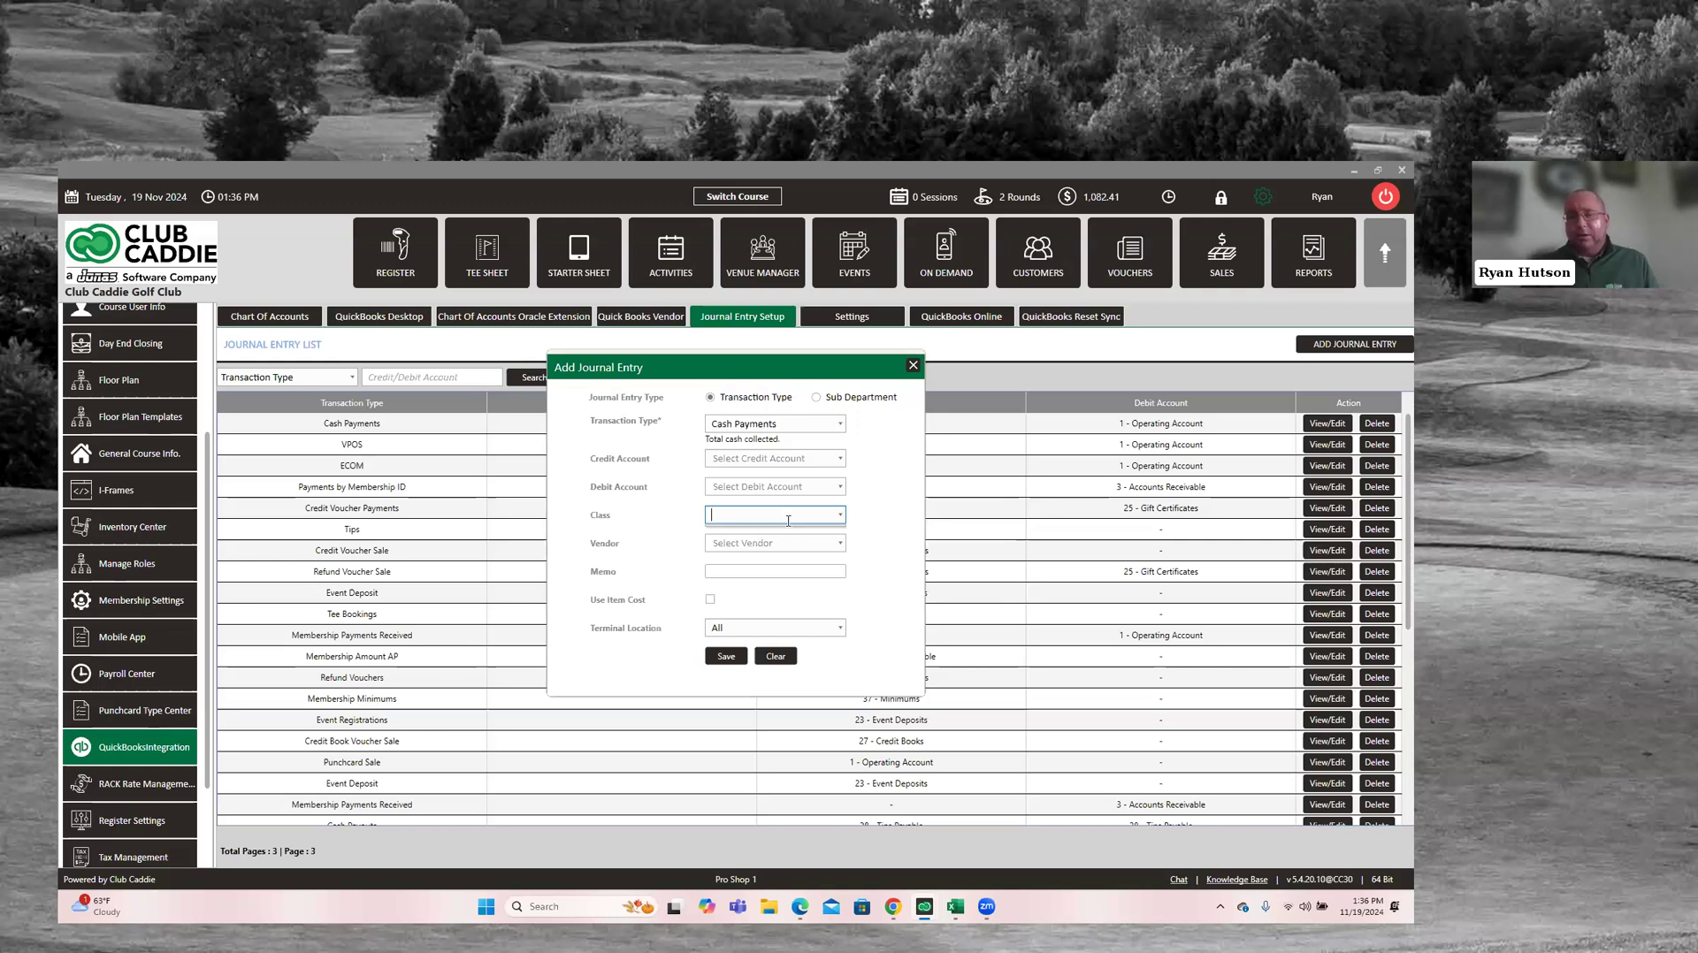
{"action": "left_click", "coordinate": [769, 573]}
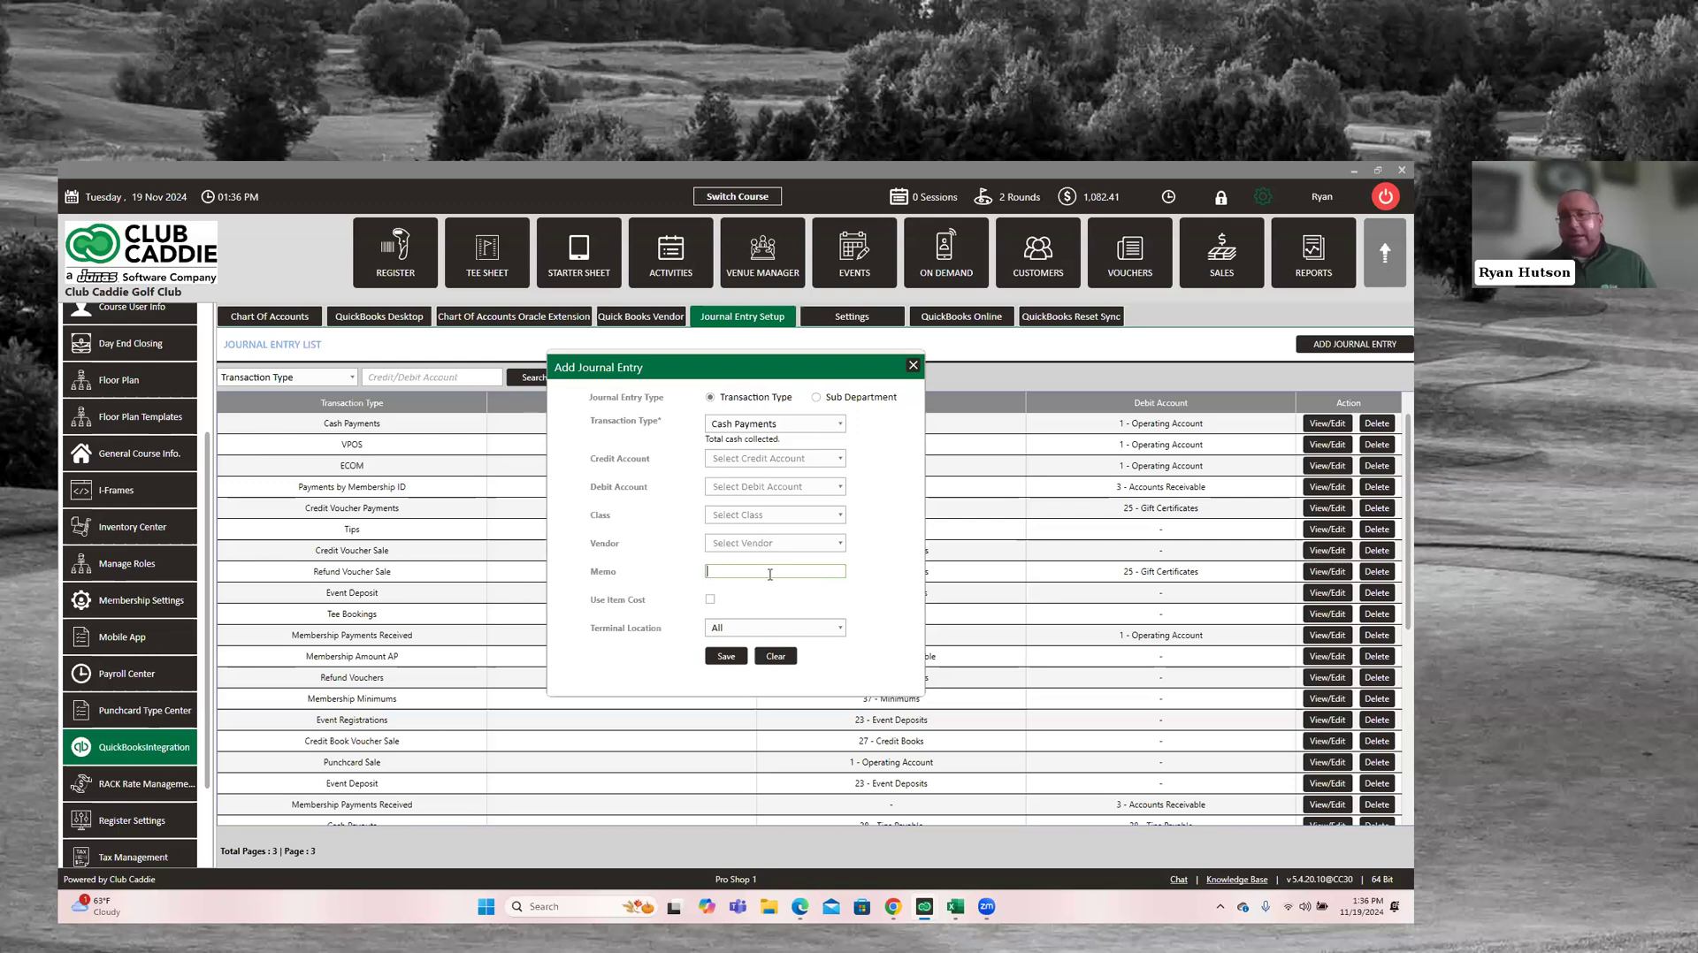
{"action": "left_click", "coordinate": [913, 366]}
Examine the debit account and memo of the existing Cash Payments journal entry and close it without updating
{"action": "left_click", "coordinate": [1309, 424]}
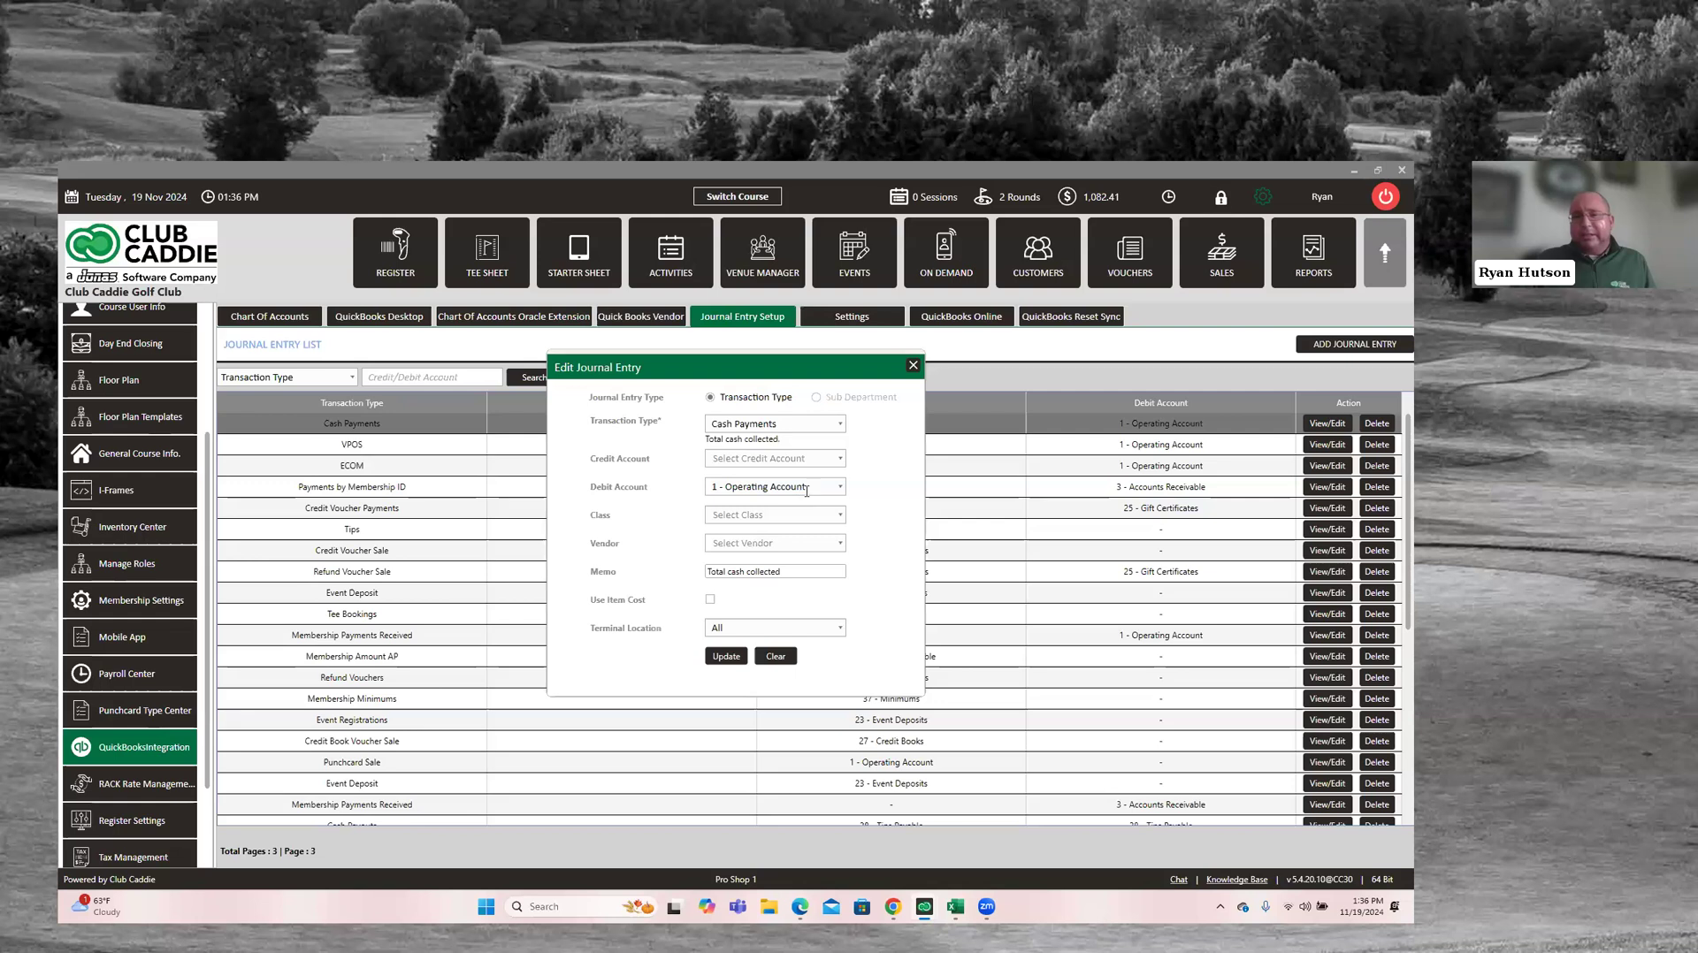
{"action": "left_click_drag", "start_coordinate": [801, 571], "coordinate": [706, 572]}
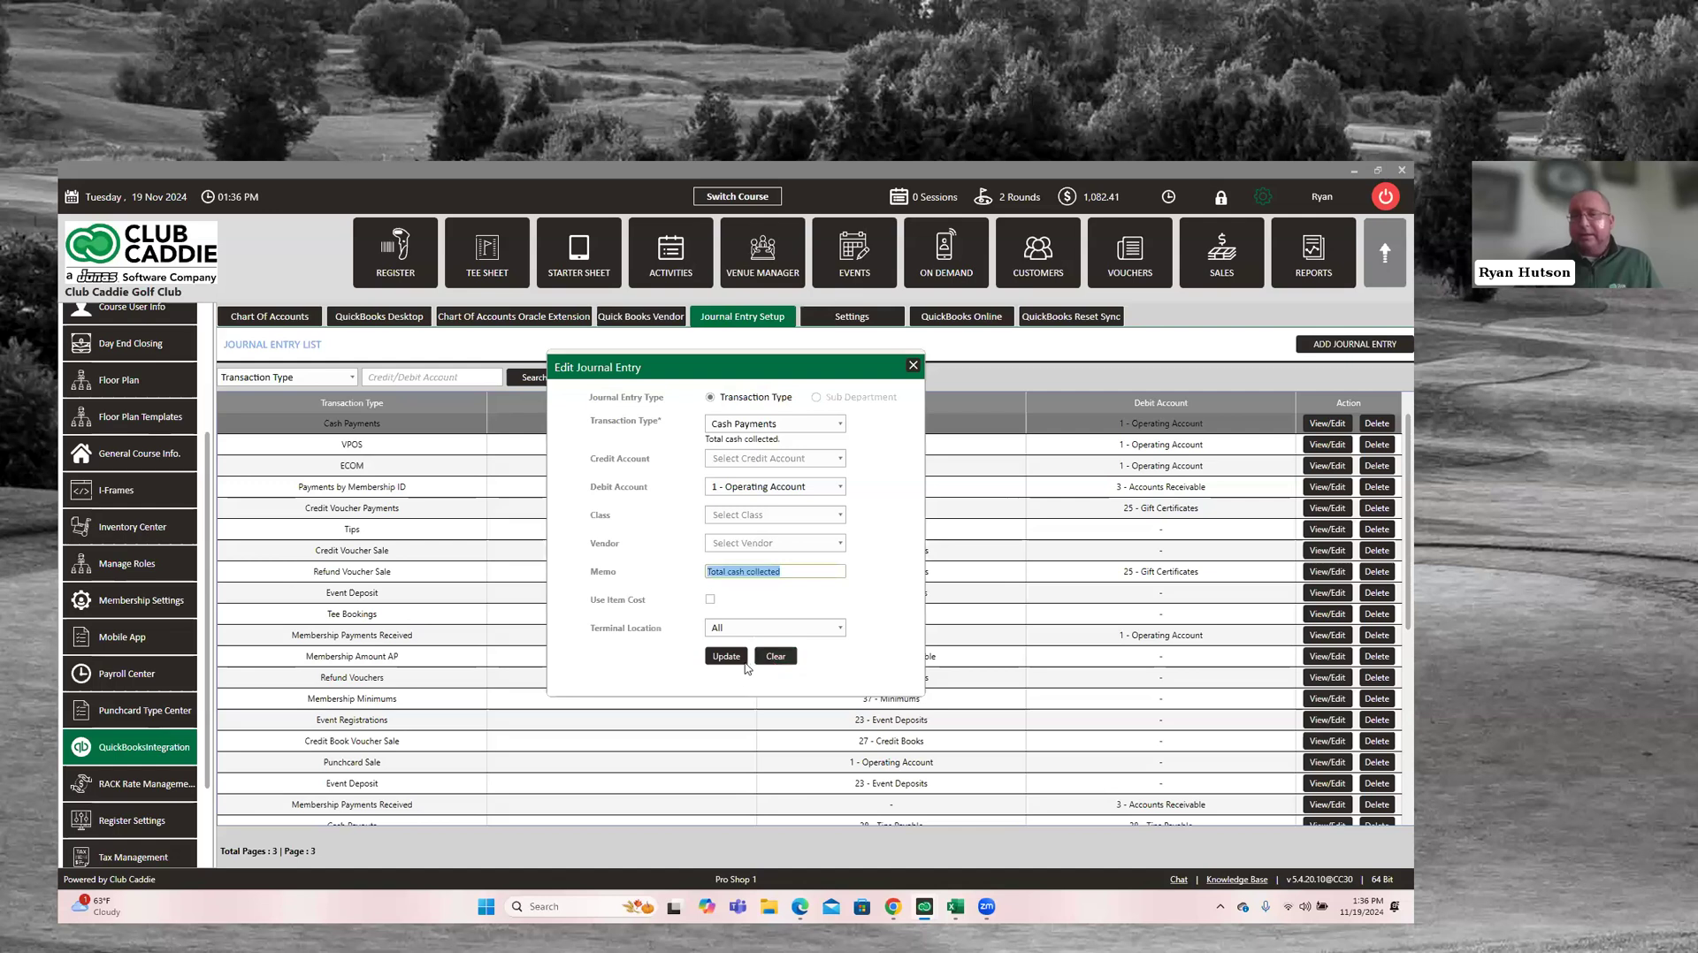
{"action": "left_click", "coordinate": [913, 365]}
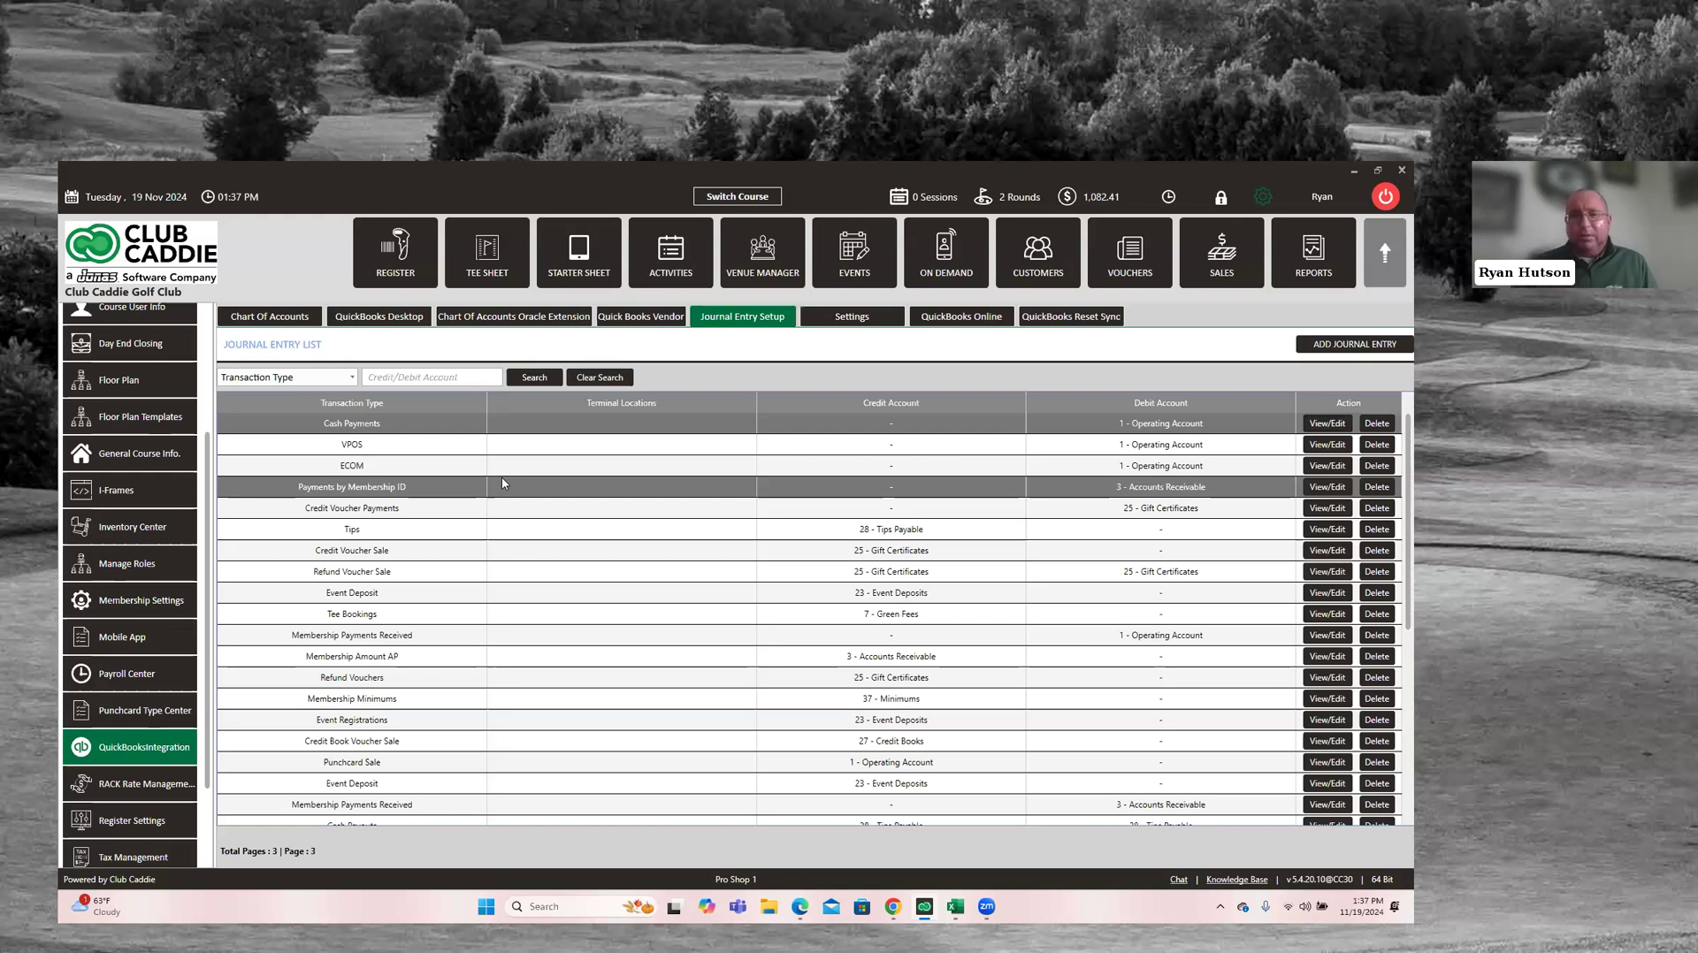
Filter the journal entry list by Sub Department
{"action": "left_click", "coordinate": [366, 374]}
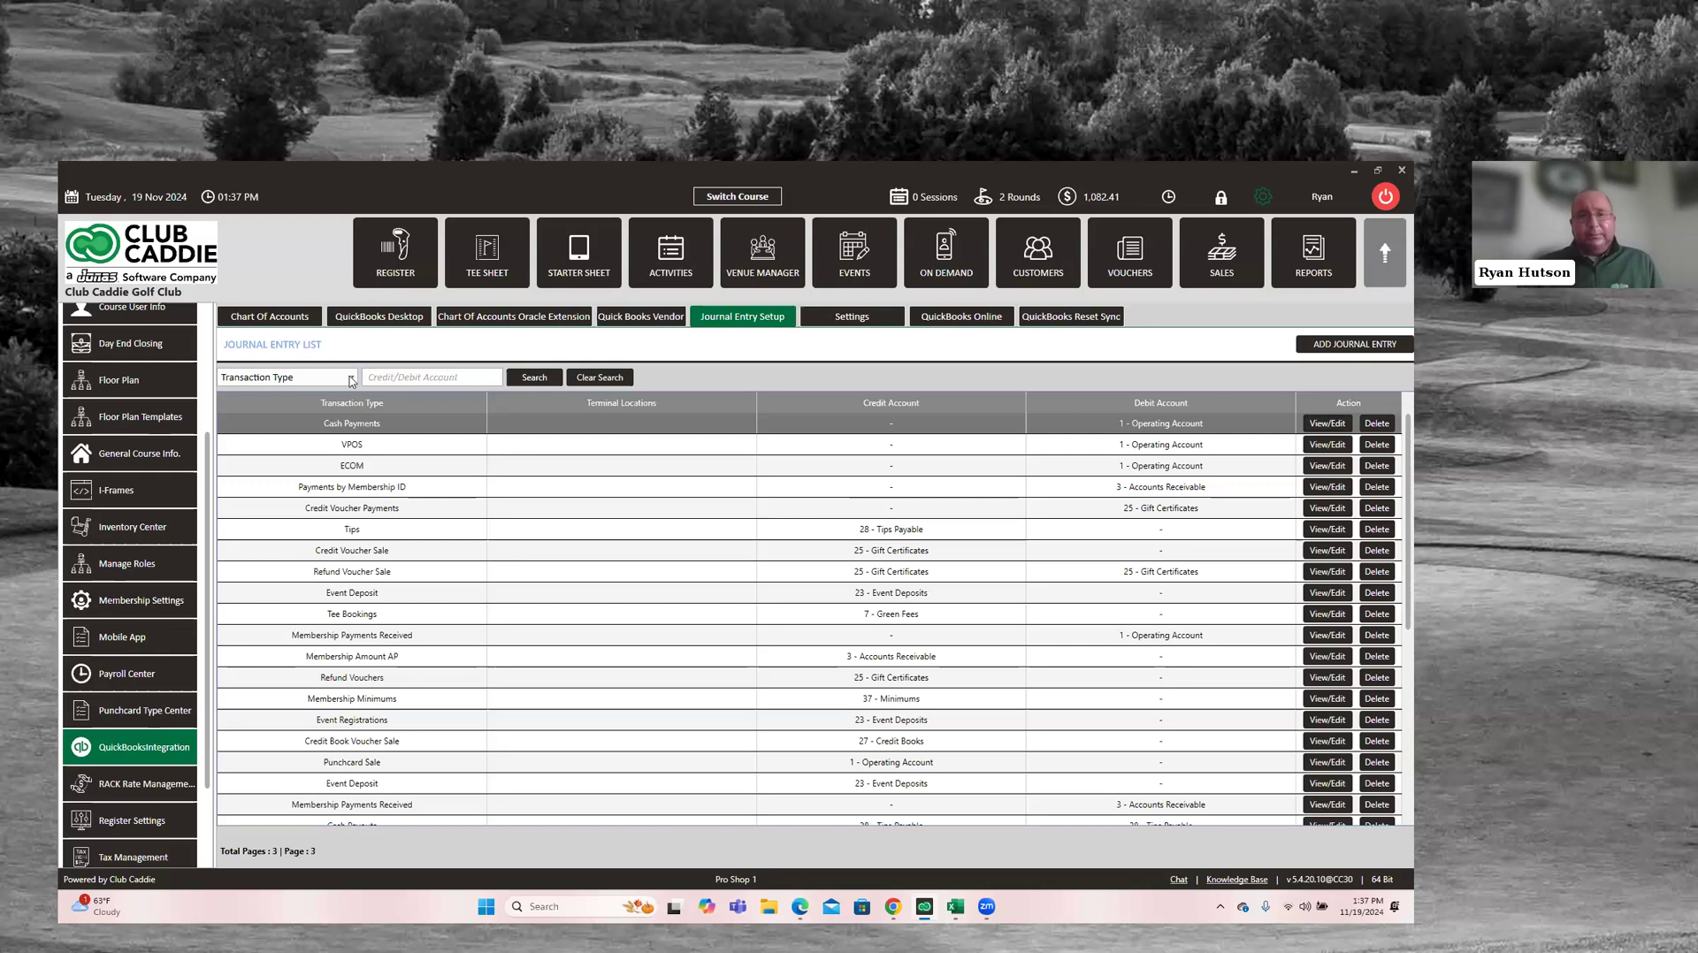
{"action": "left_click", "coordinate": [329, 381]}
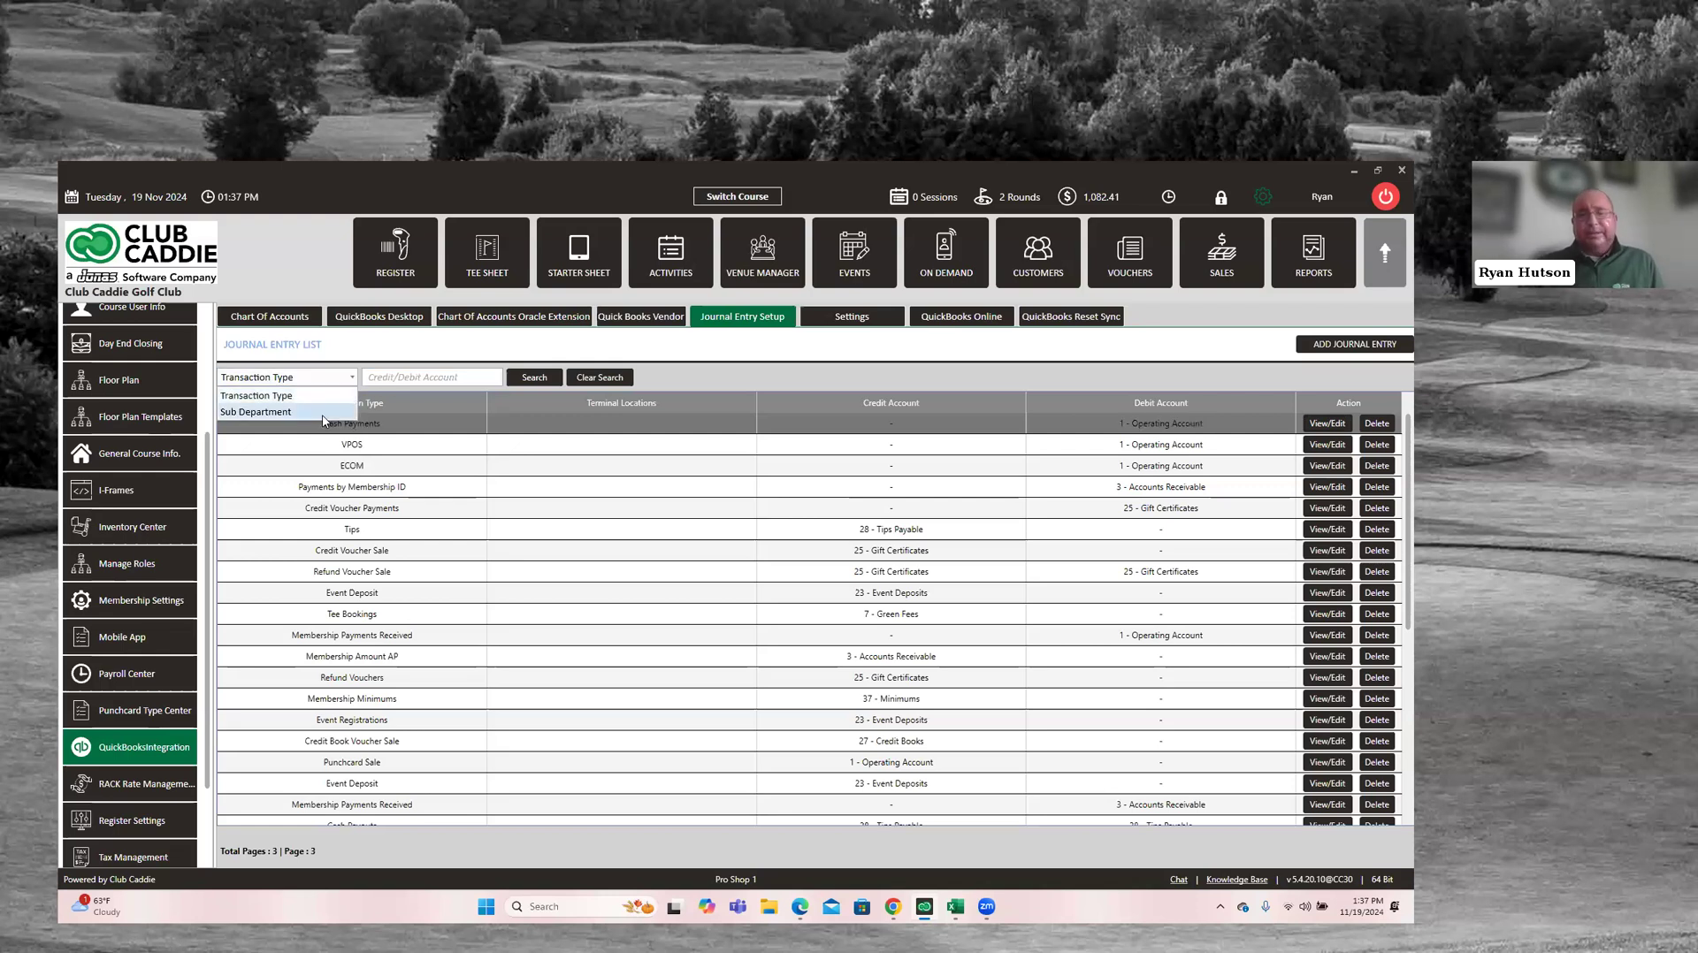
{"action": "left_click", "coordinate": [323, 413]}
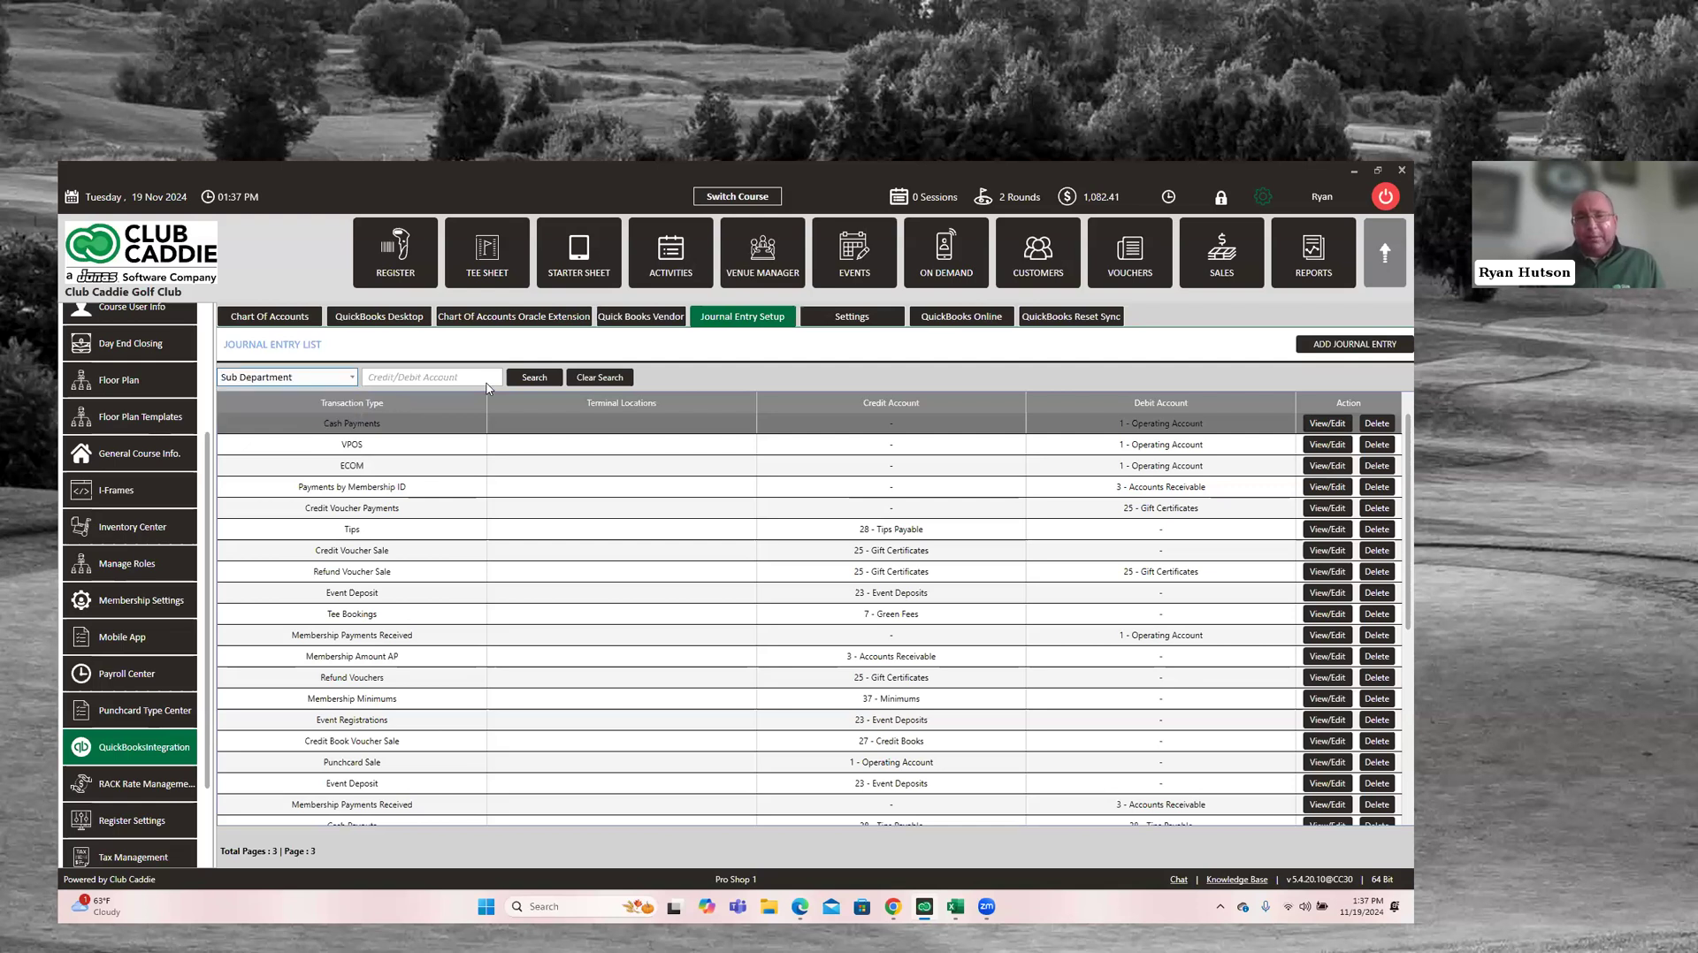
{"action": "left_click", "coordinate": [513, 380]}
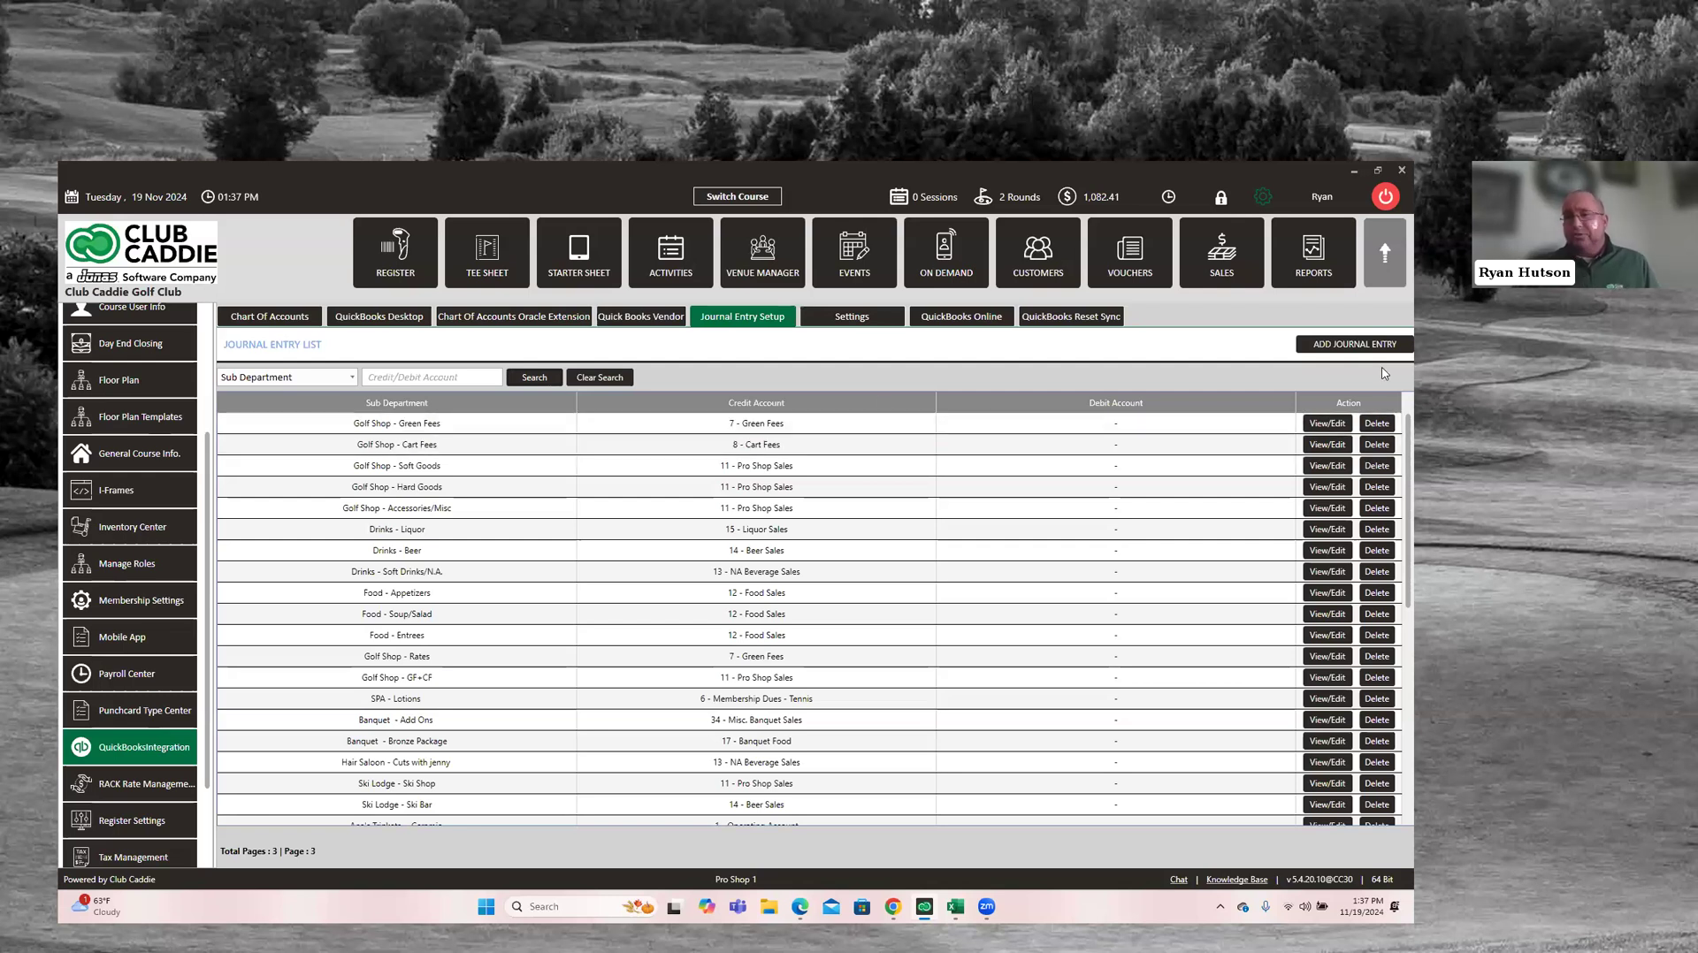
Update the Golf Shop - Green Fees journal entry with sub department Golf Shop - Green Fees and credit account 7 - Green Fees
{"action": "left_click", "coordinate": [1326, 424]}
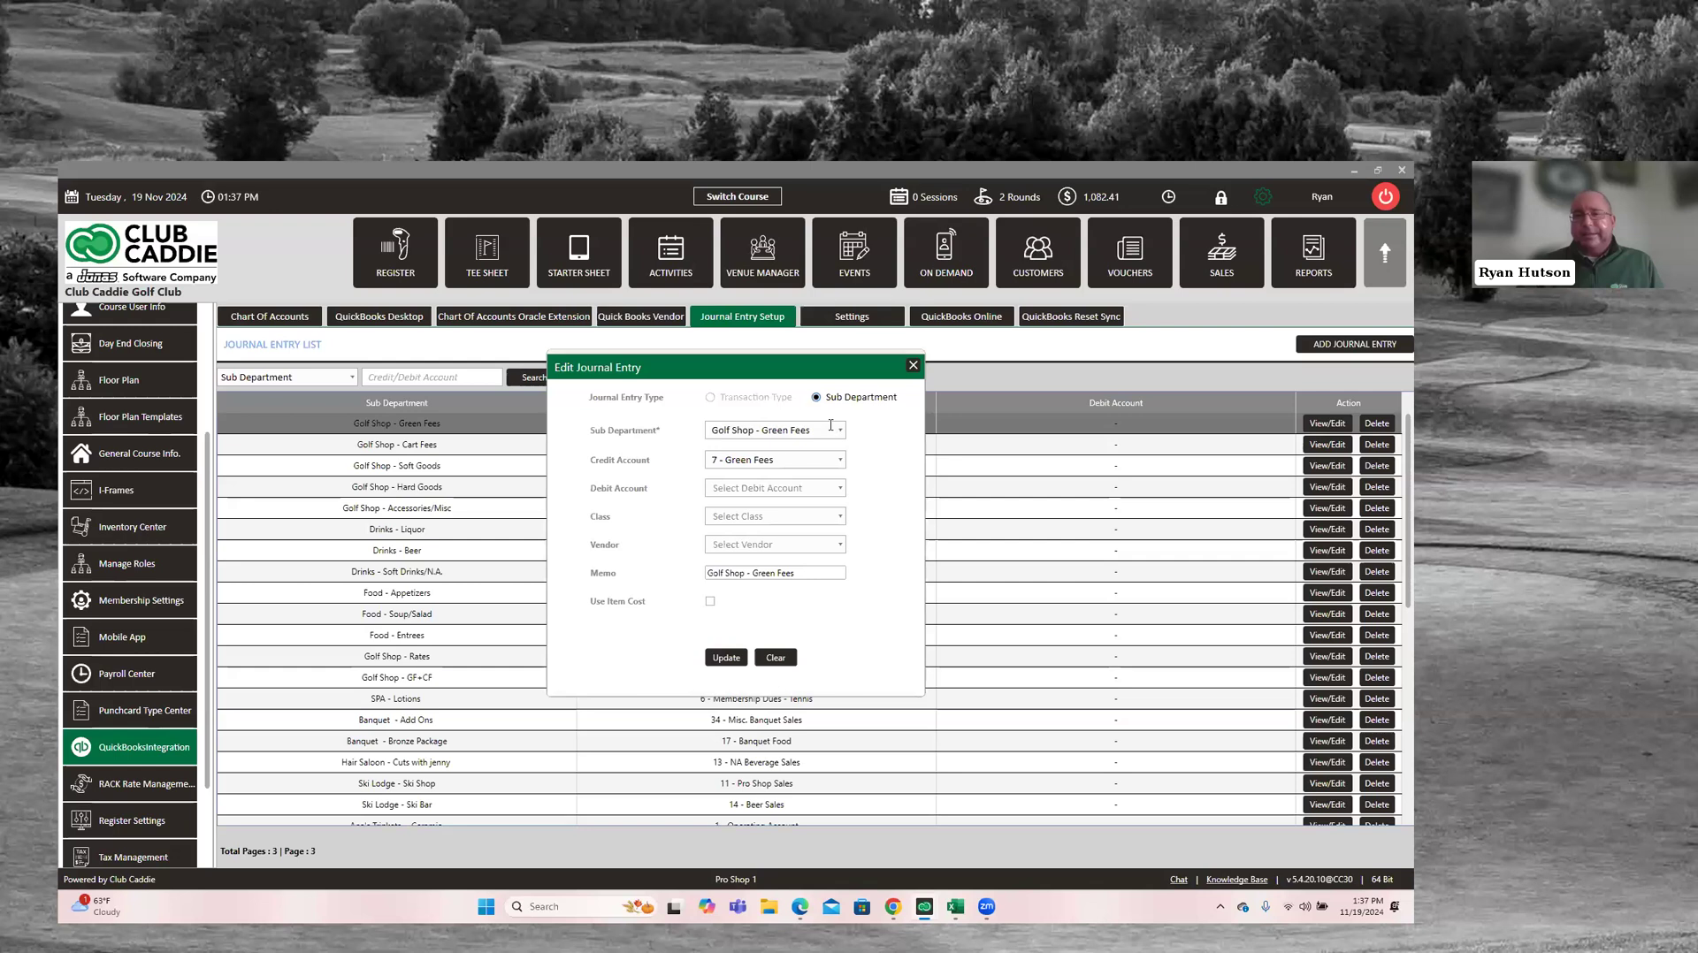
{"action": "left_click", "coordinate": [829, 431]}
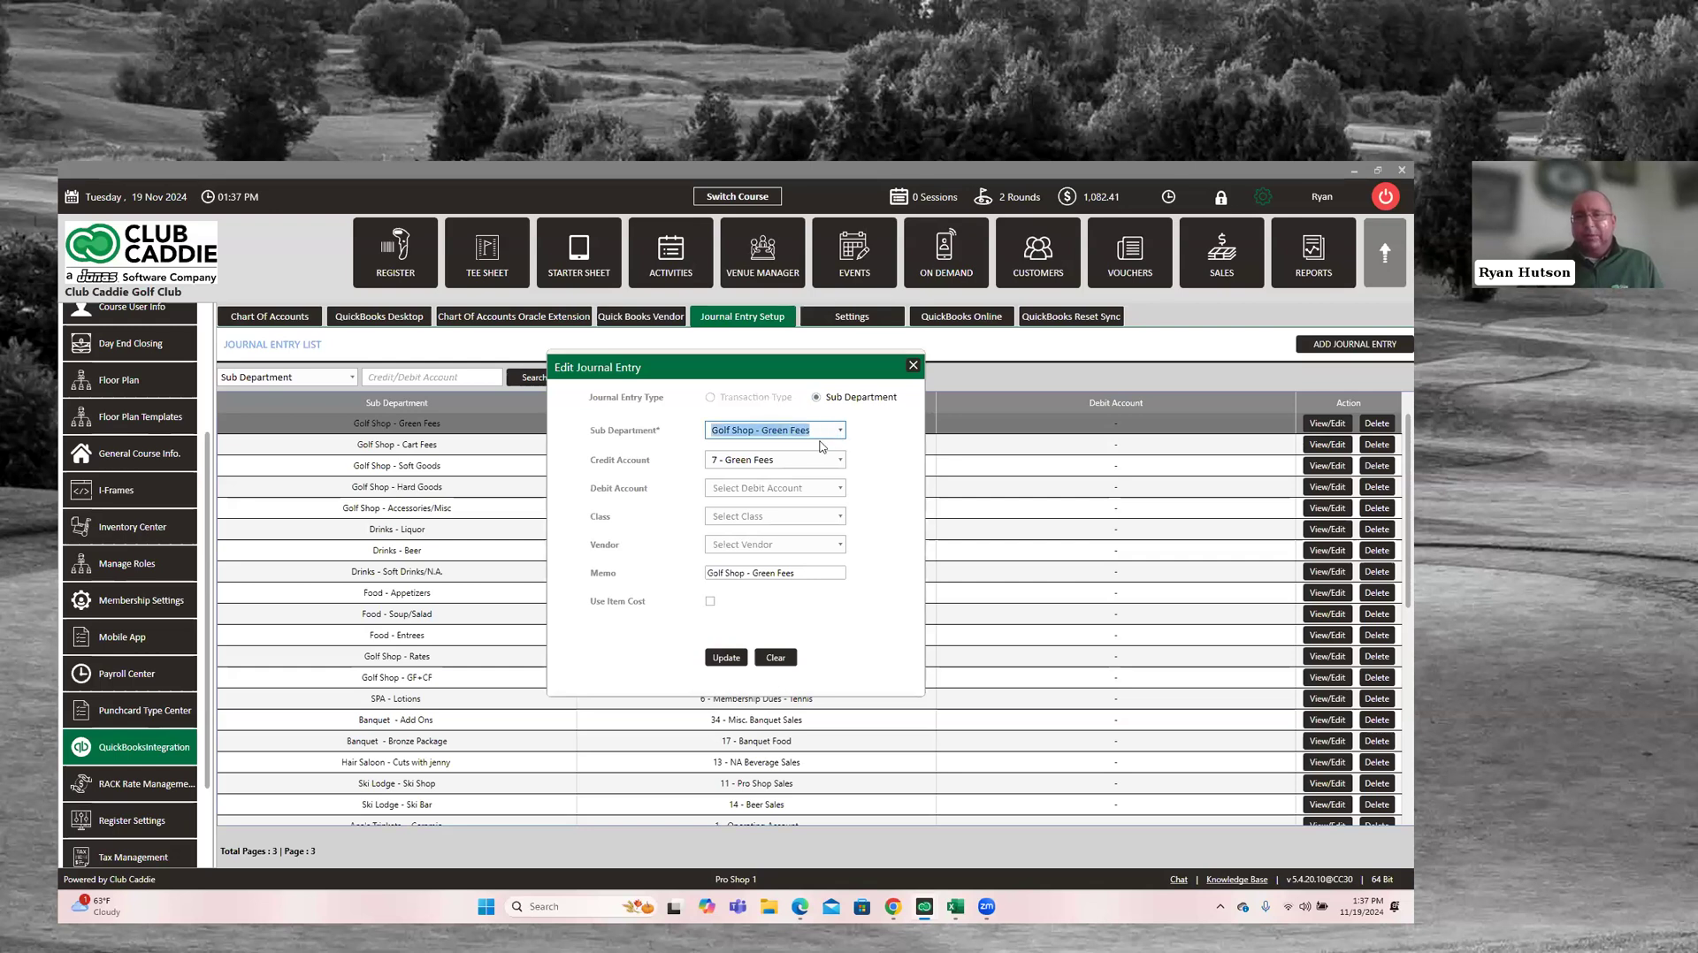
{"action": "left_click", "coordinate": [838, 433]}
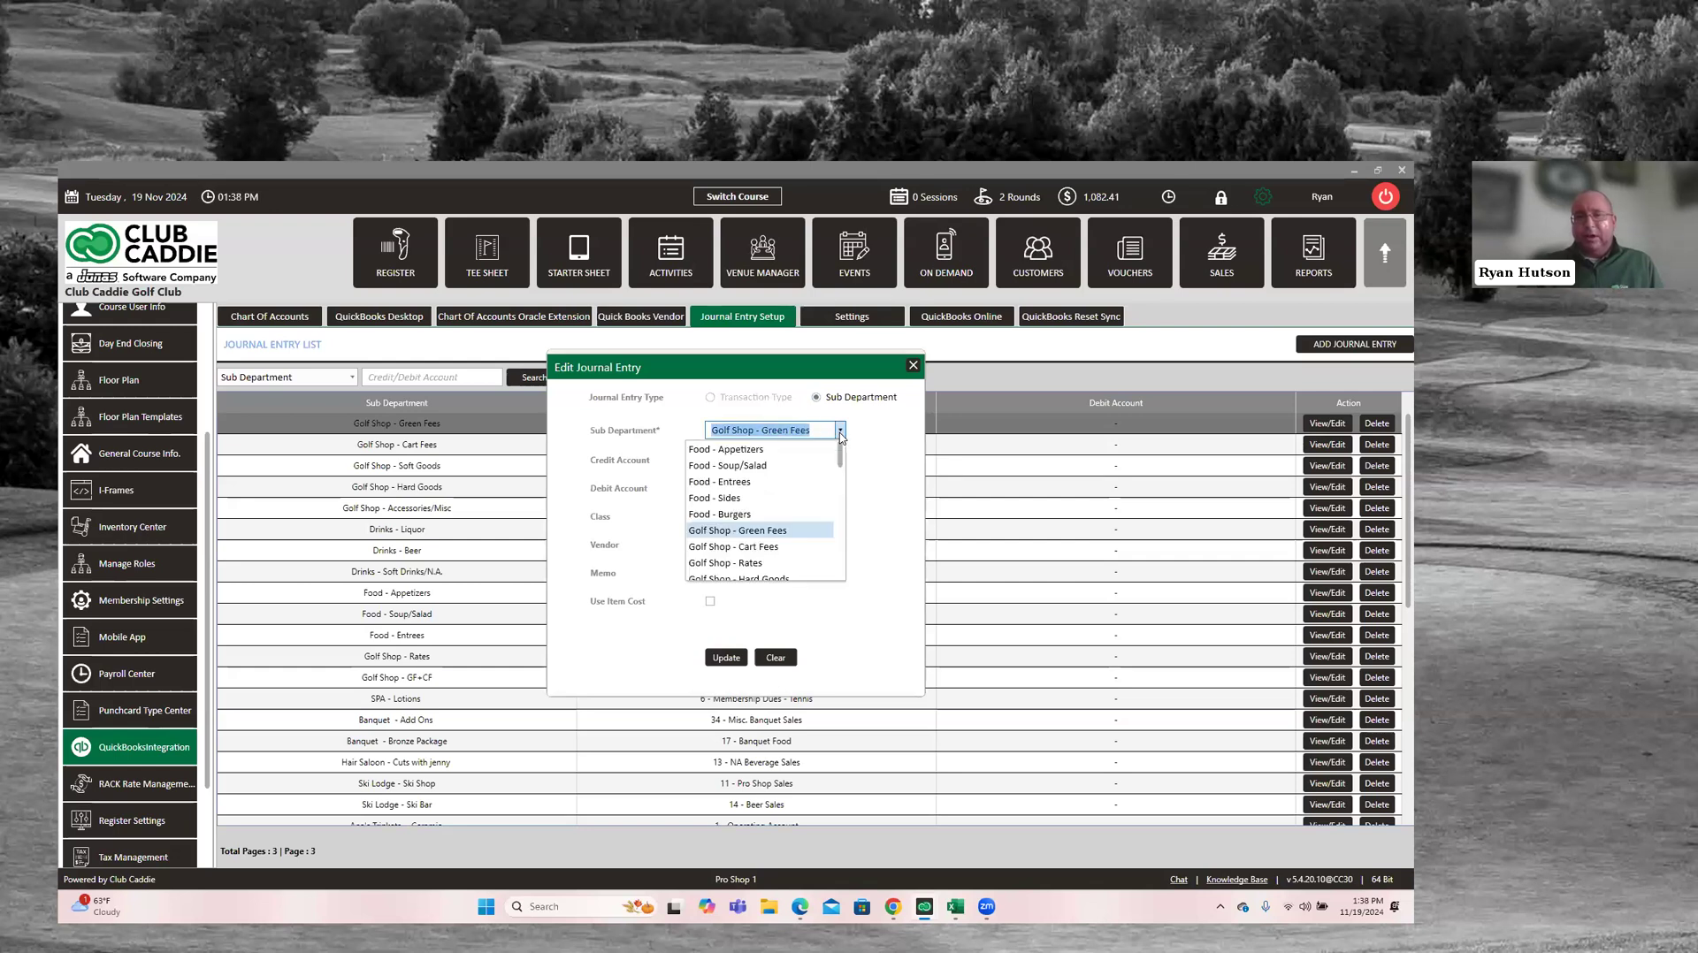
{"action": "left_click", "coordinate": [804, 530]}
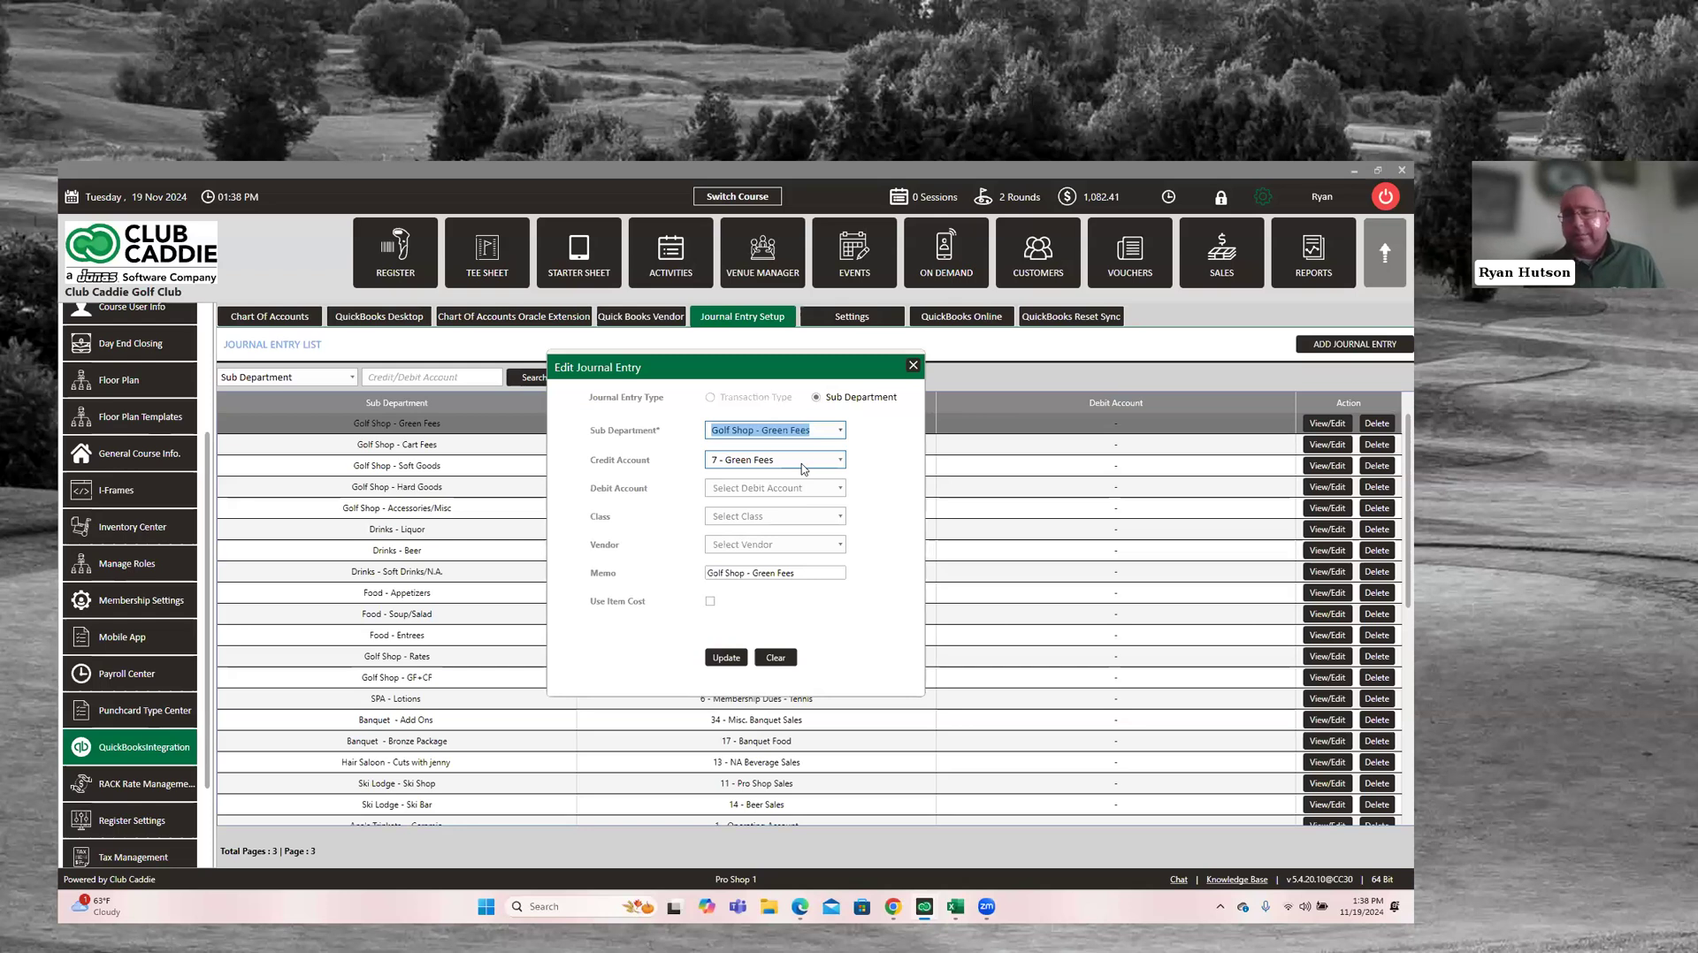
{"action": "left_click", "coordinate": [798, 463]}
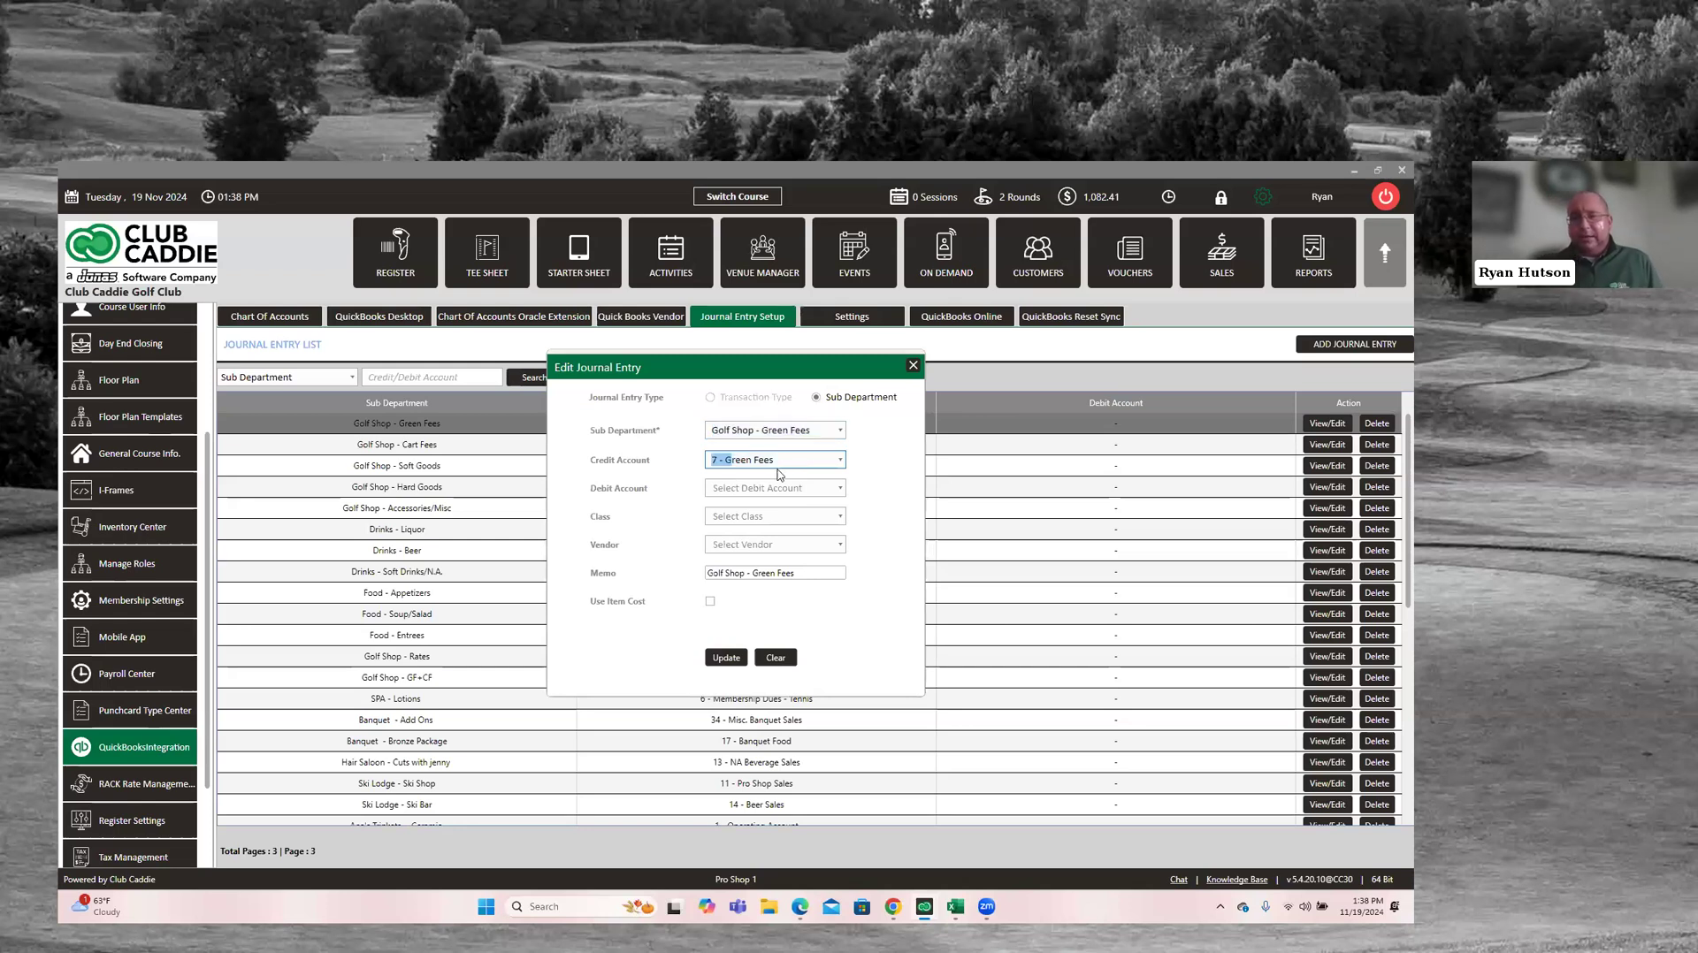
{"action": "left_click", "coordinate": [725, 658]}
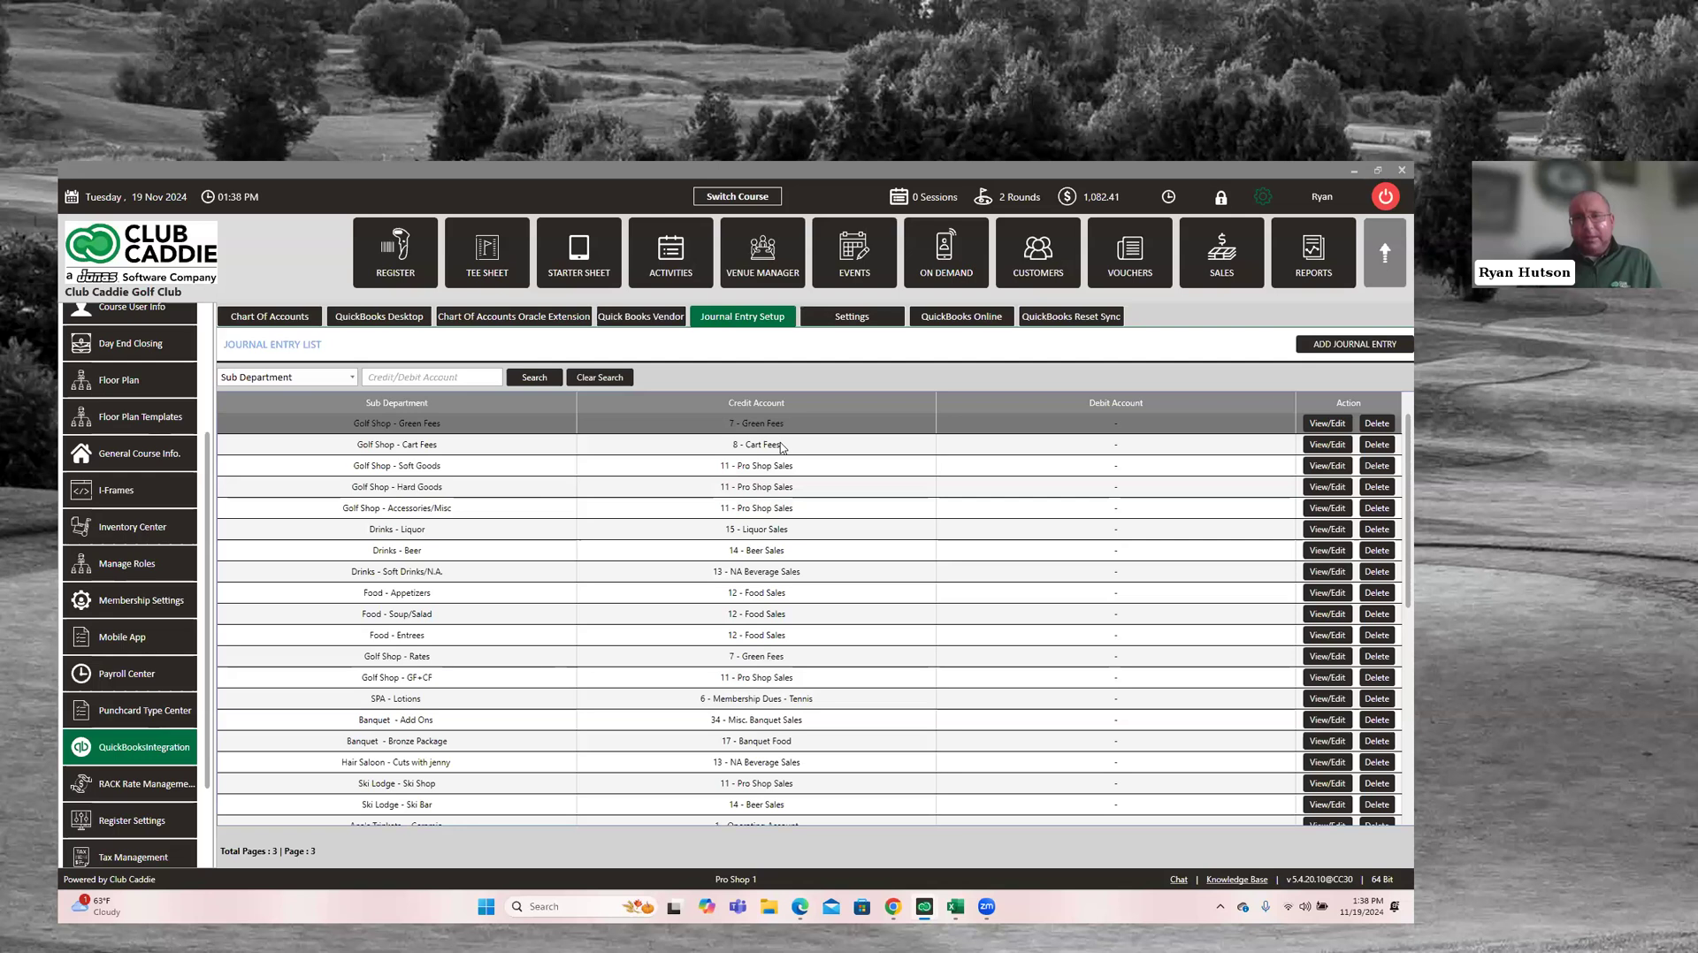
Check the QuickBooks integration settings and switch the journal entry list back to Transaction Type
{"action": "left_click", "coordinate": [826, 315]}
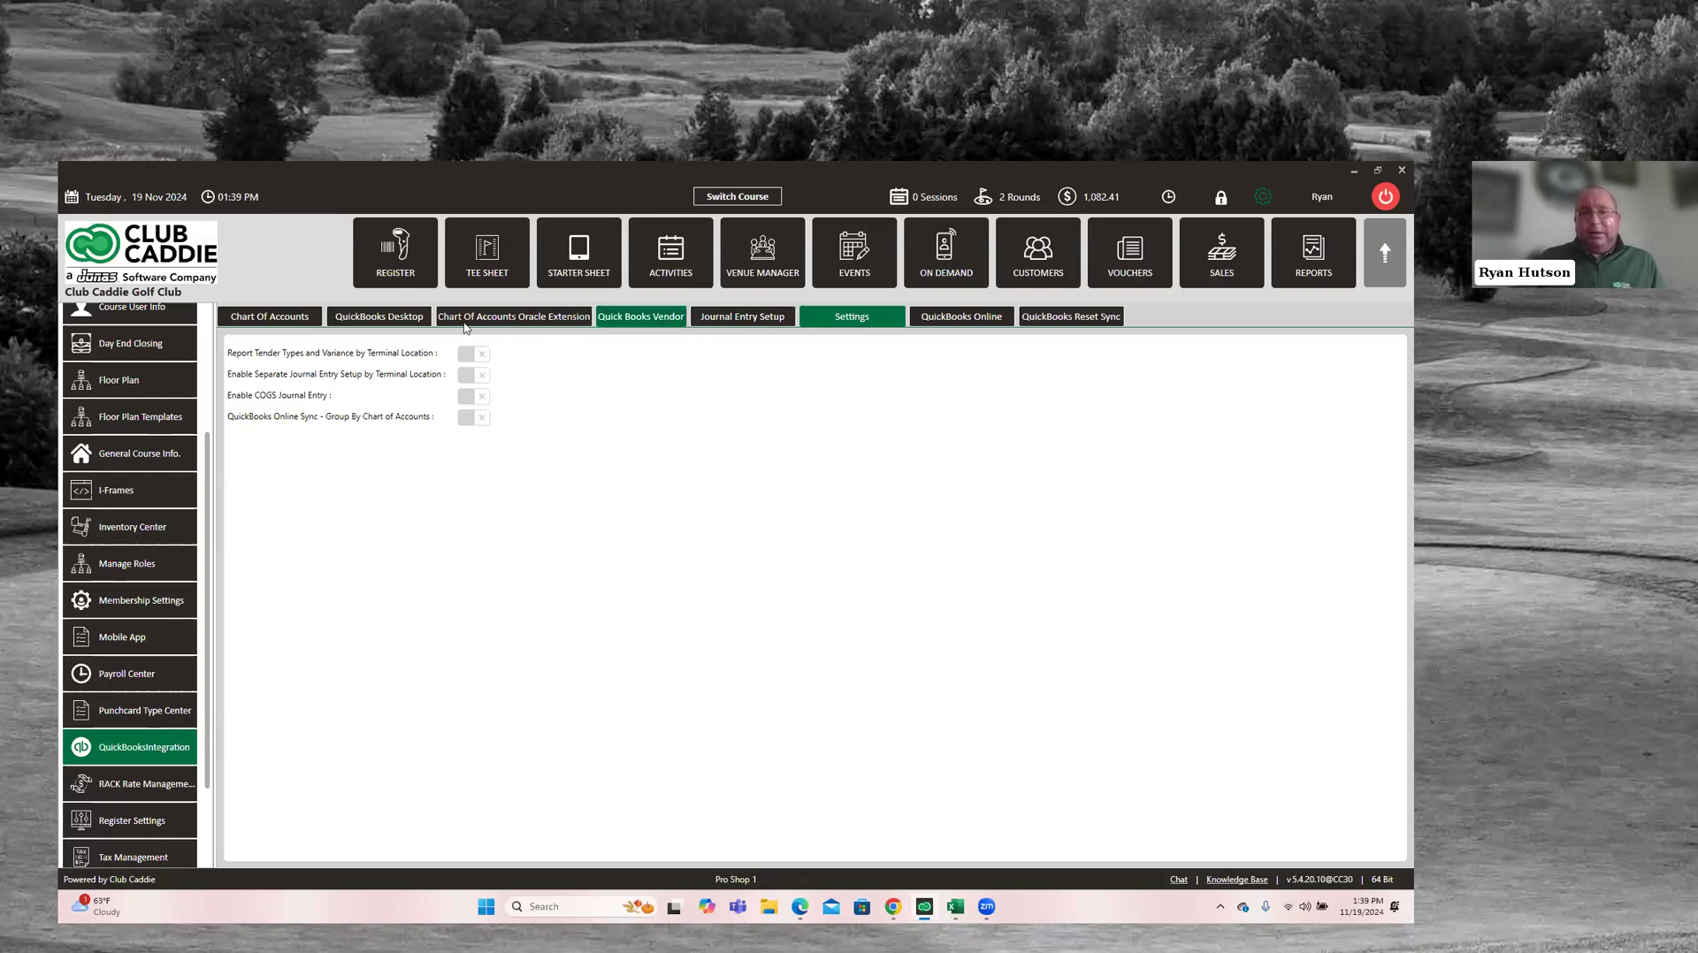
{"action": "left_click", "coordinate": [706, 323]}
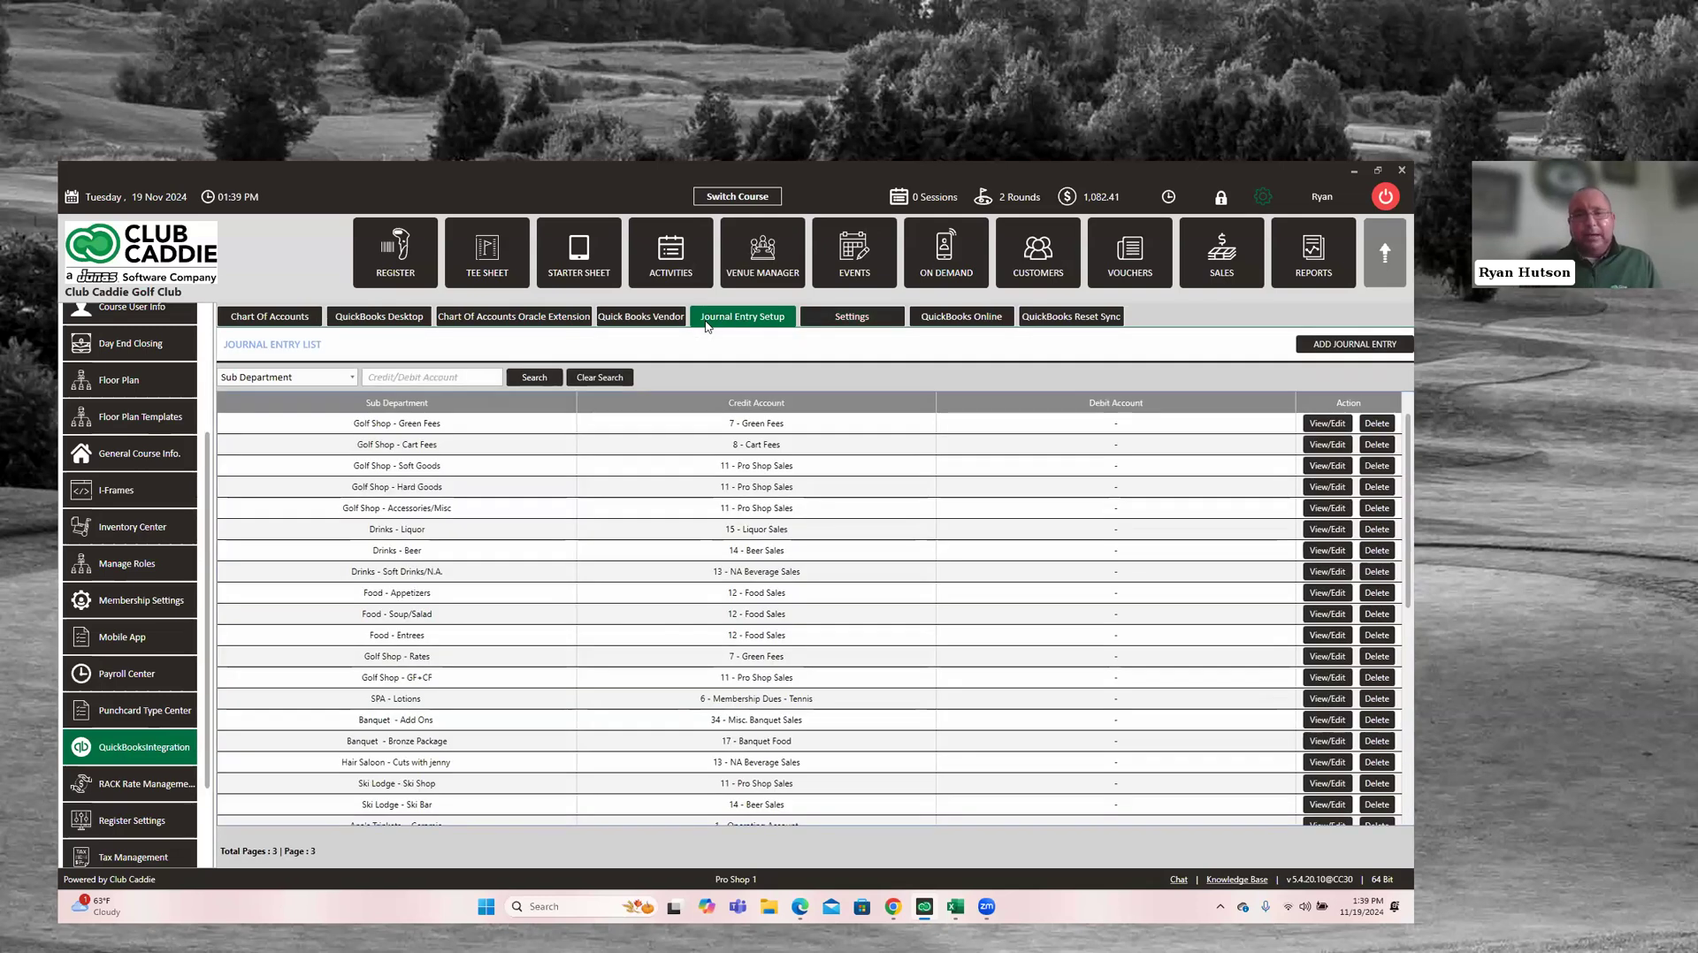
{"action": "left_click", "coordinate": [311, 376]}
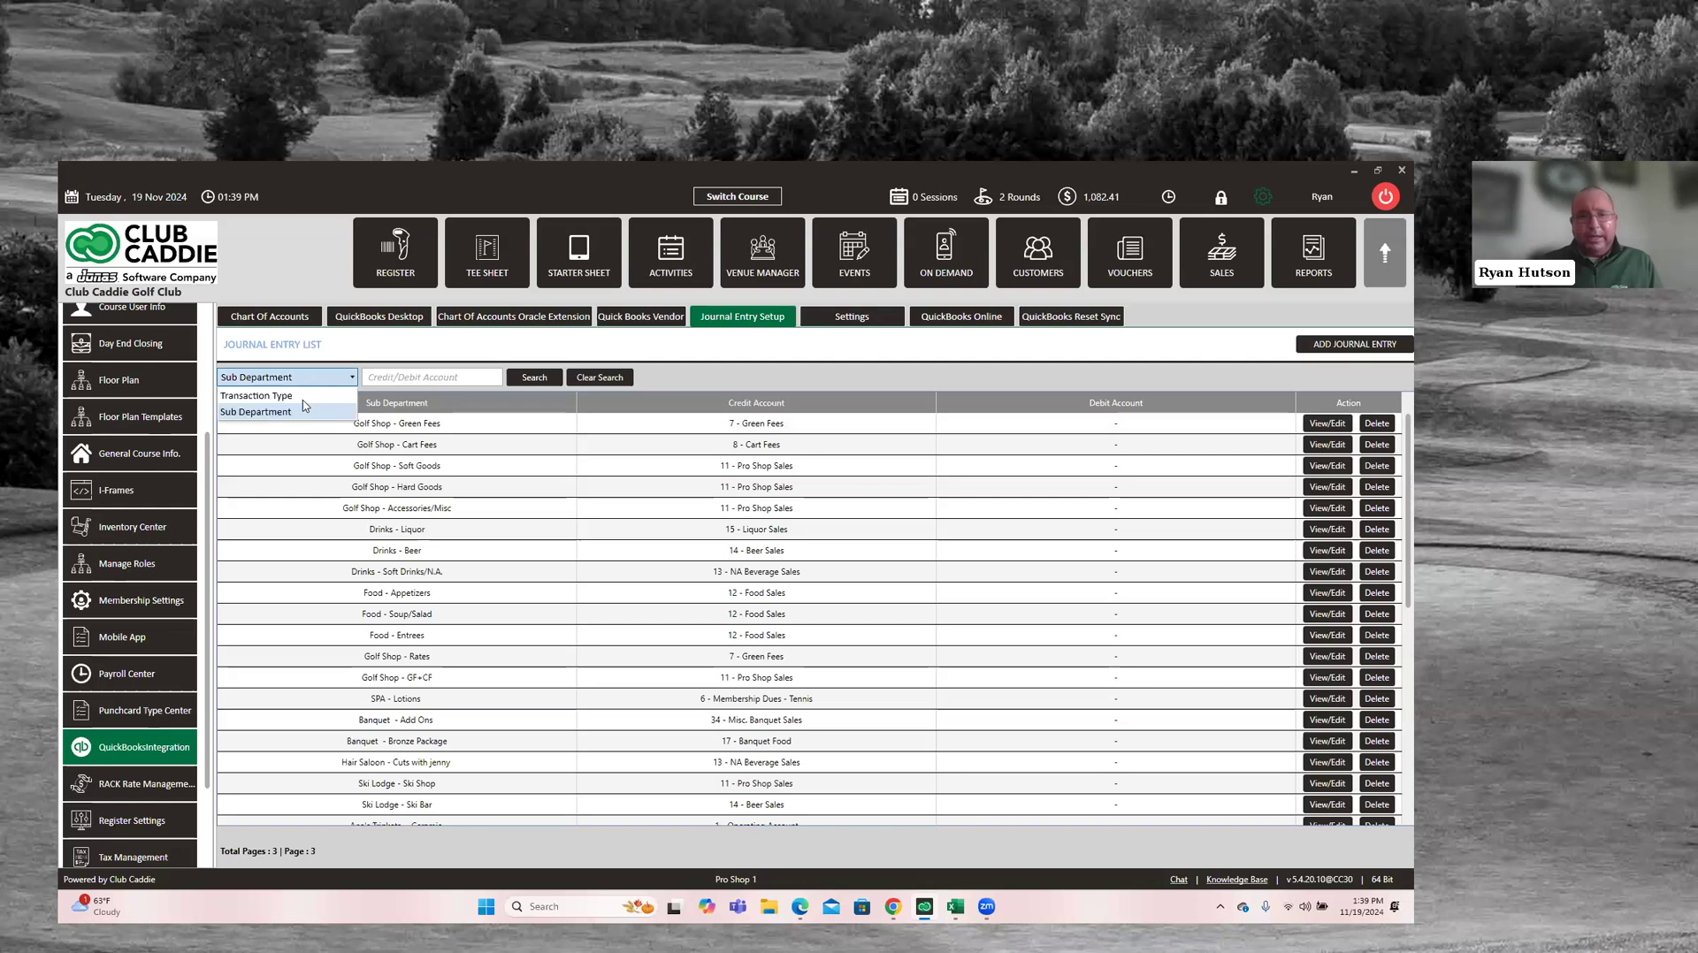
{"action": "left_click", "coordinate": [257, 395]}
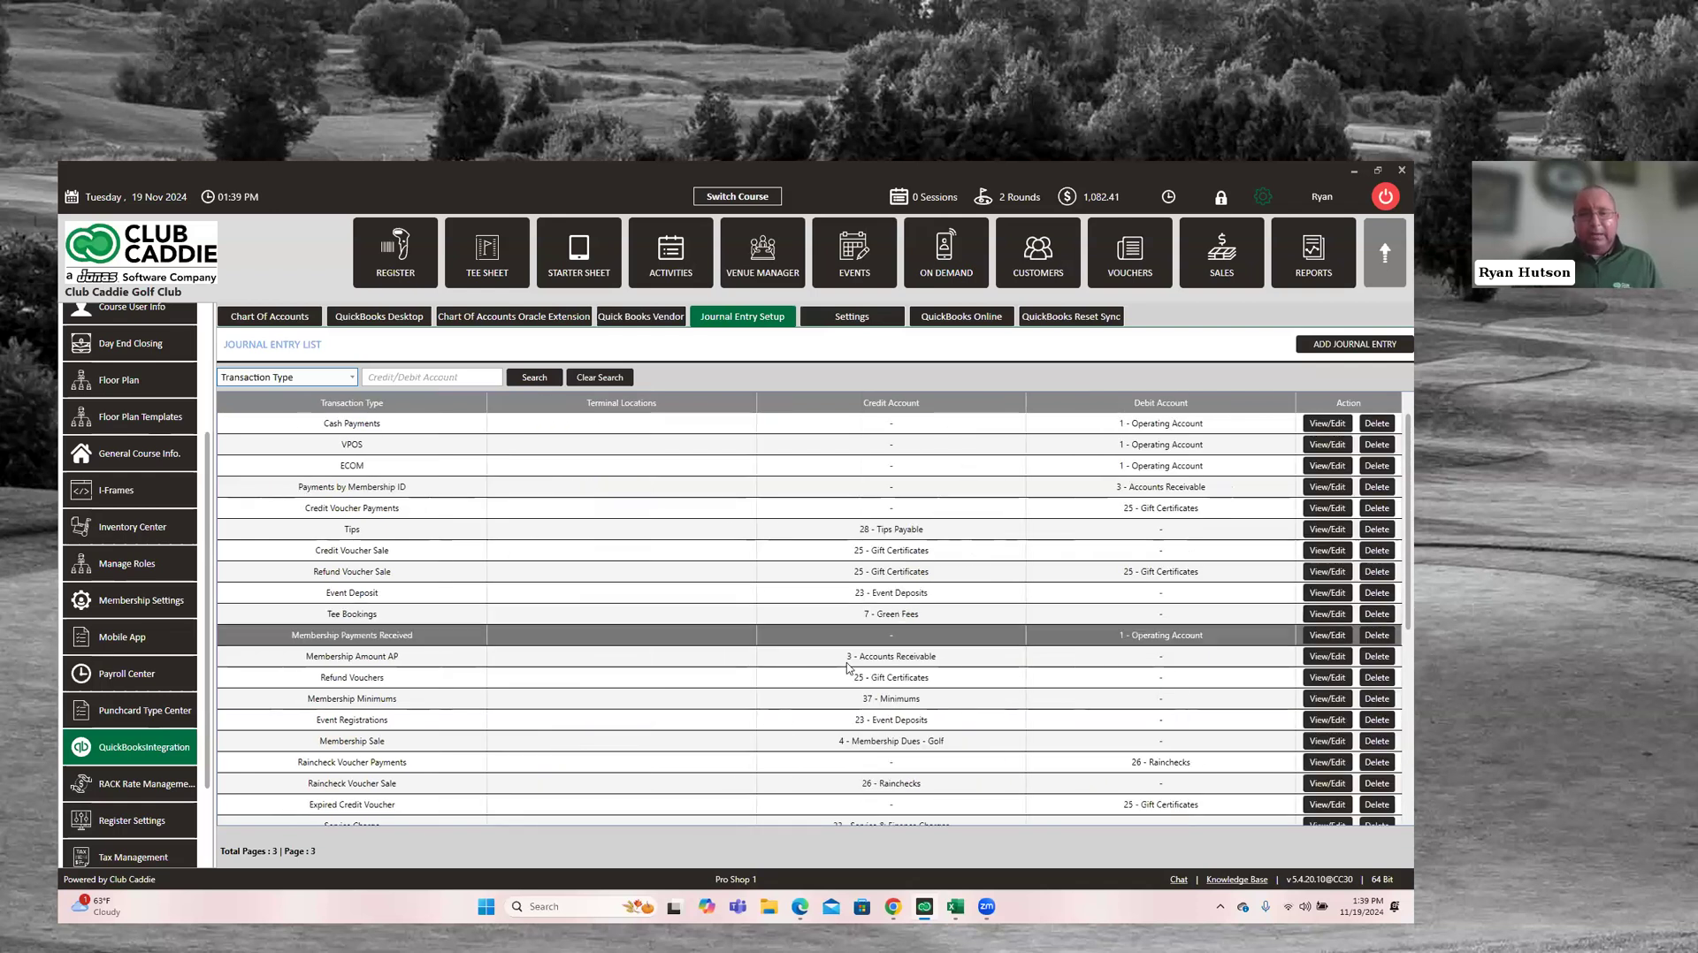
Examine the accounts, vendor and memo fields of the Sales Tax journal entry and close it without updating
{"action": "scroll", "coordinate": [853, 667], "scroll_direction": "down", "scroll_amount": 3}
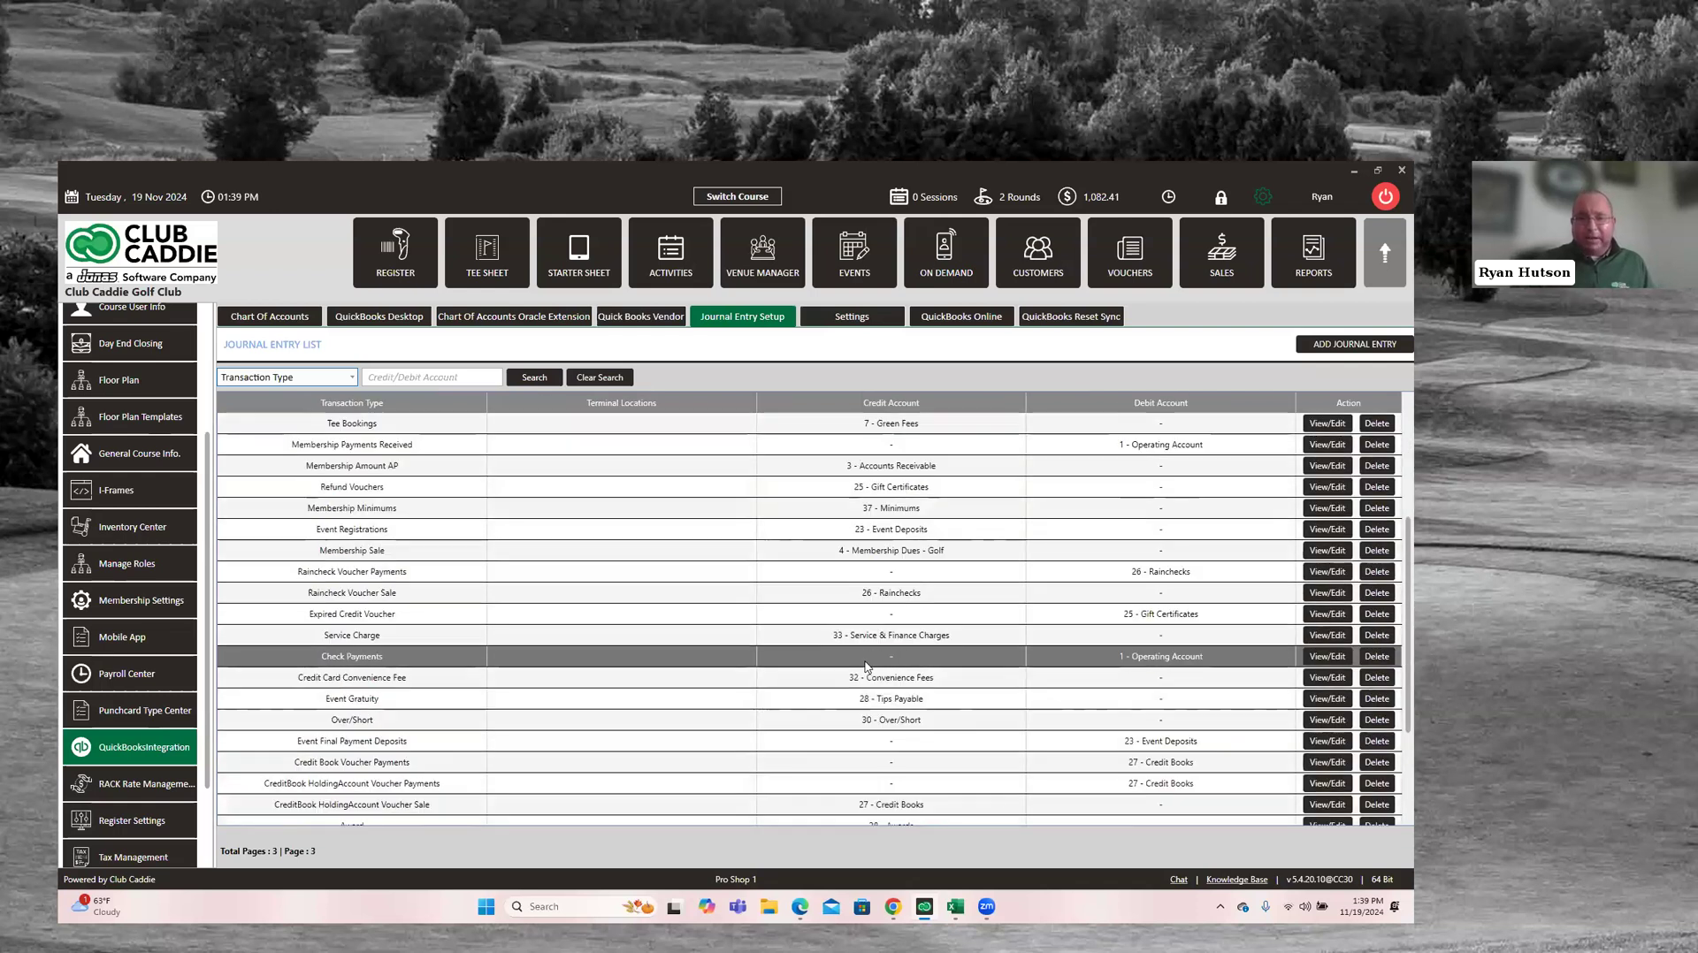
{"action": "scroll", "coordinate": [854, 690], "scroll_direction": "down", "scroll_amount": 3}
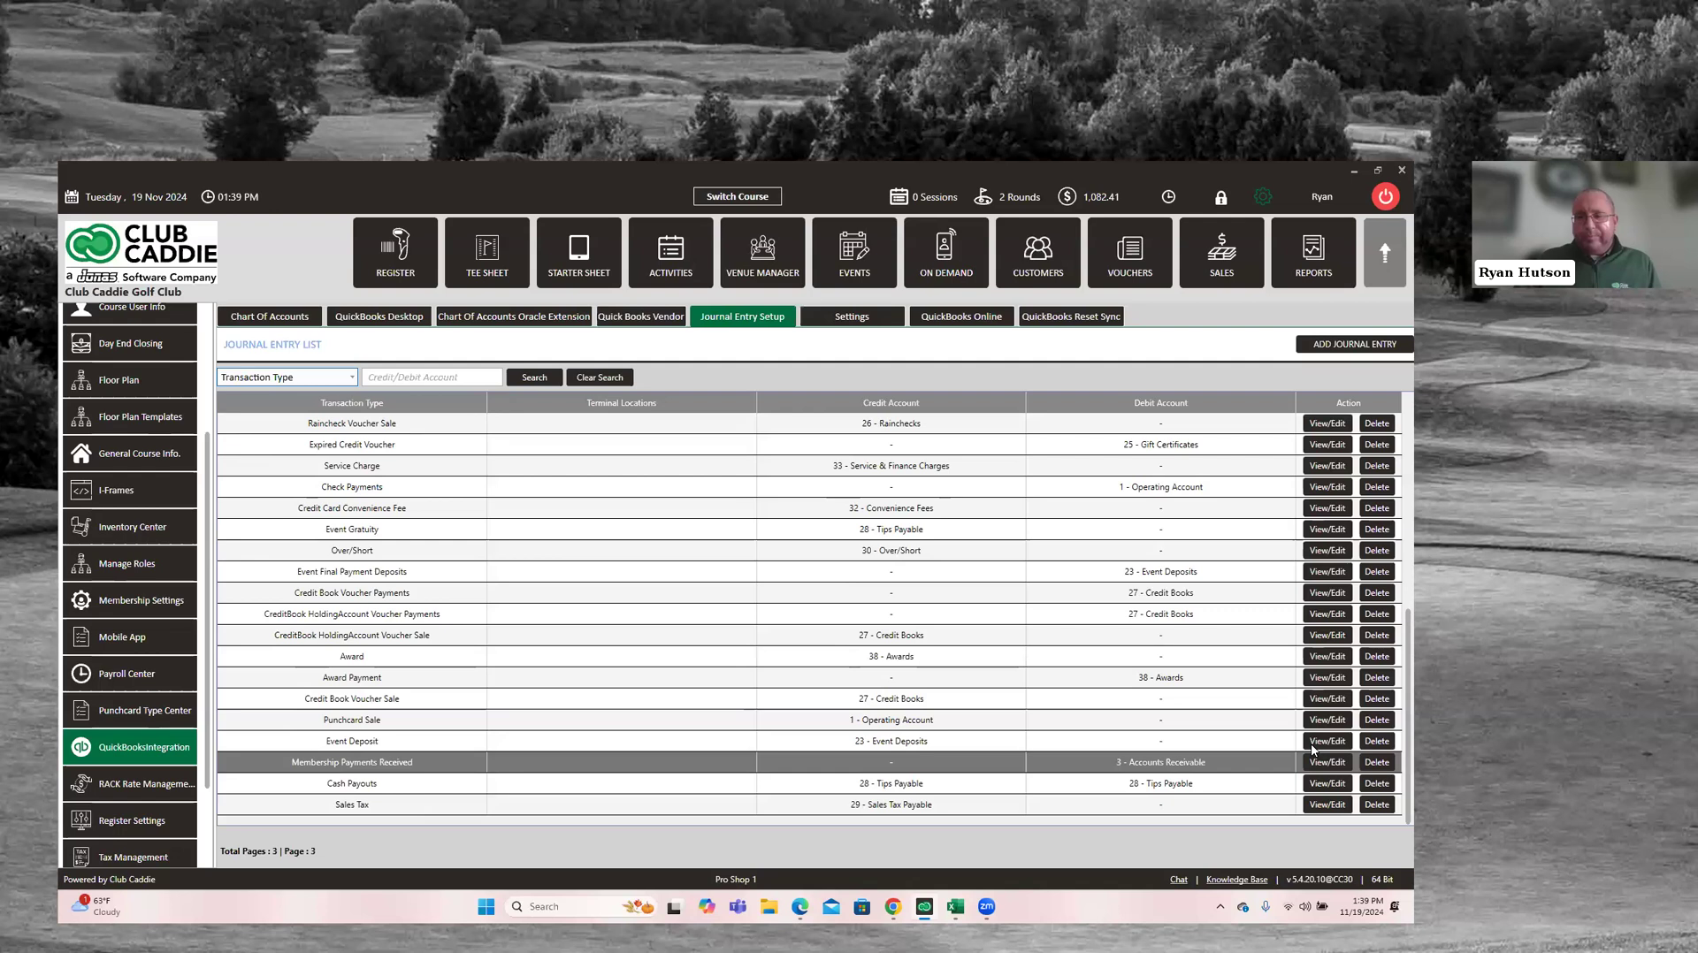
{"action": "left_click", "coordinate": [1326, 805]}
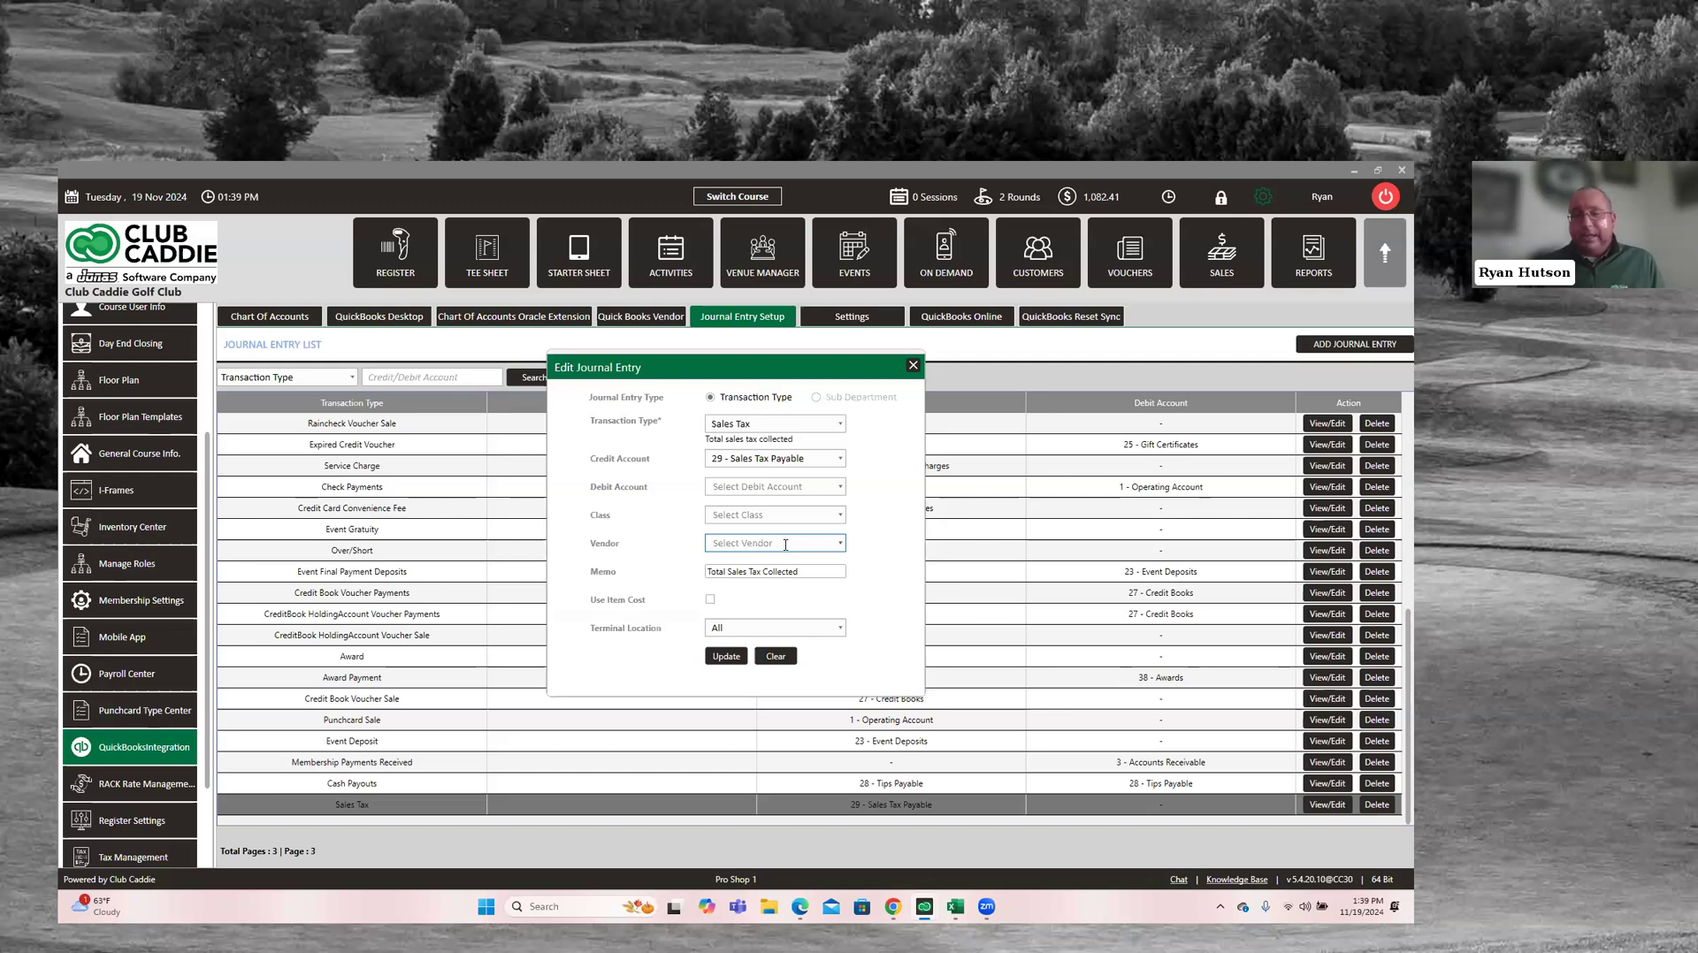
{"action": "left_click", "coordinate": [913, 366]}
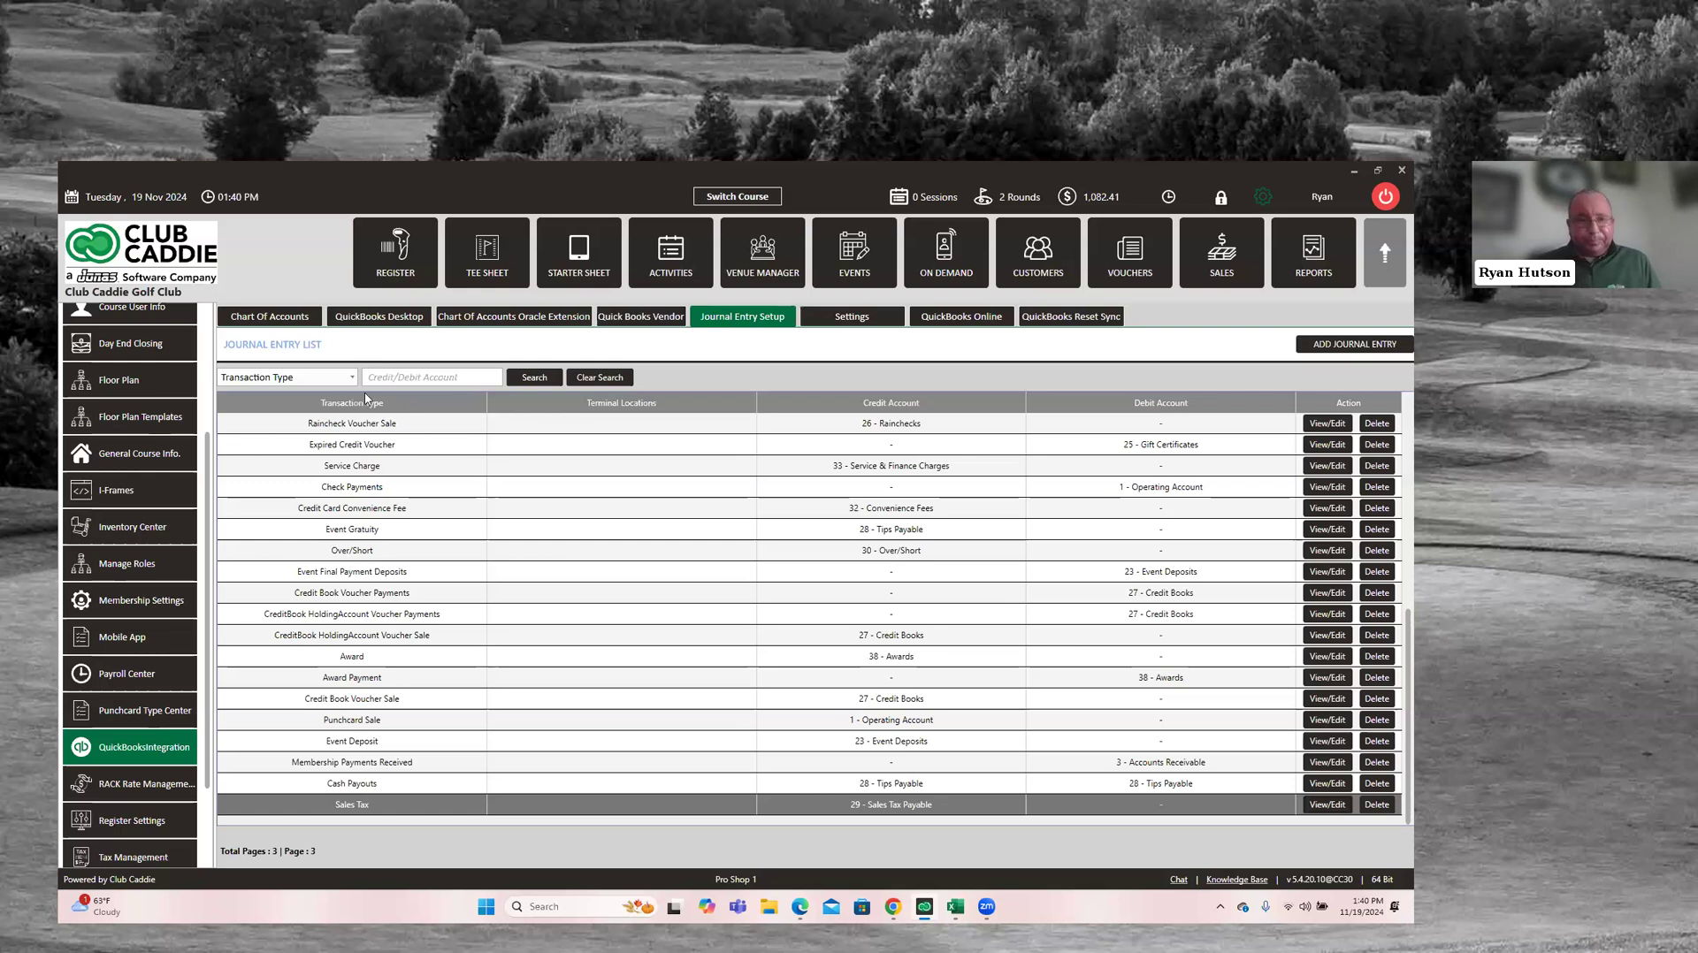
Check the chart of account assigned to each activity resource type in the Activity Center settings
{"action": "scroll", "coordinate": [177, 442], "scroll_direction": "up", "scroll_amount": 2}
{"action": "scroll", "coordinate": [173, 448], "scroll_direction": "up", "scroll_amount": 1}
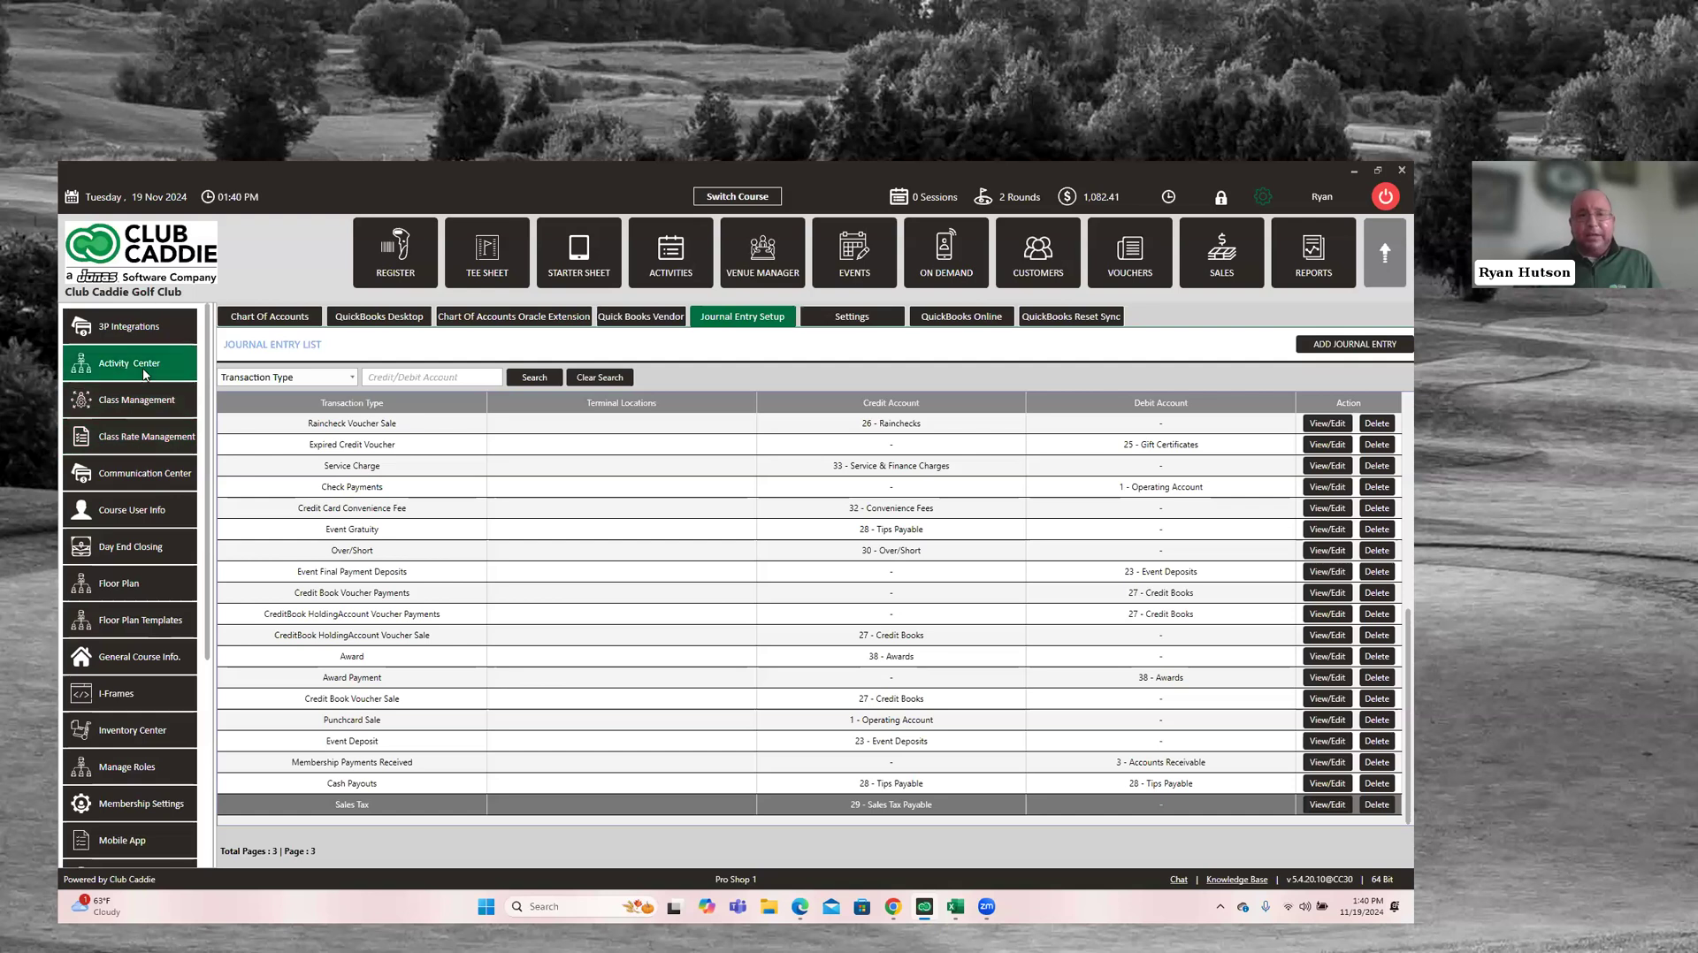
{"action": "left_click", "coordinate": [144, 371]}
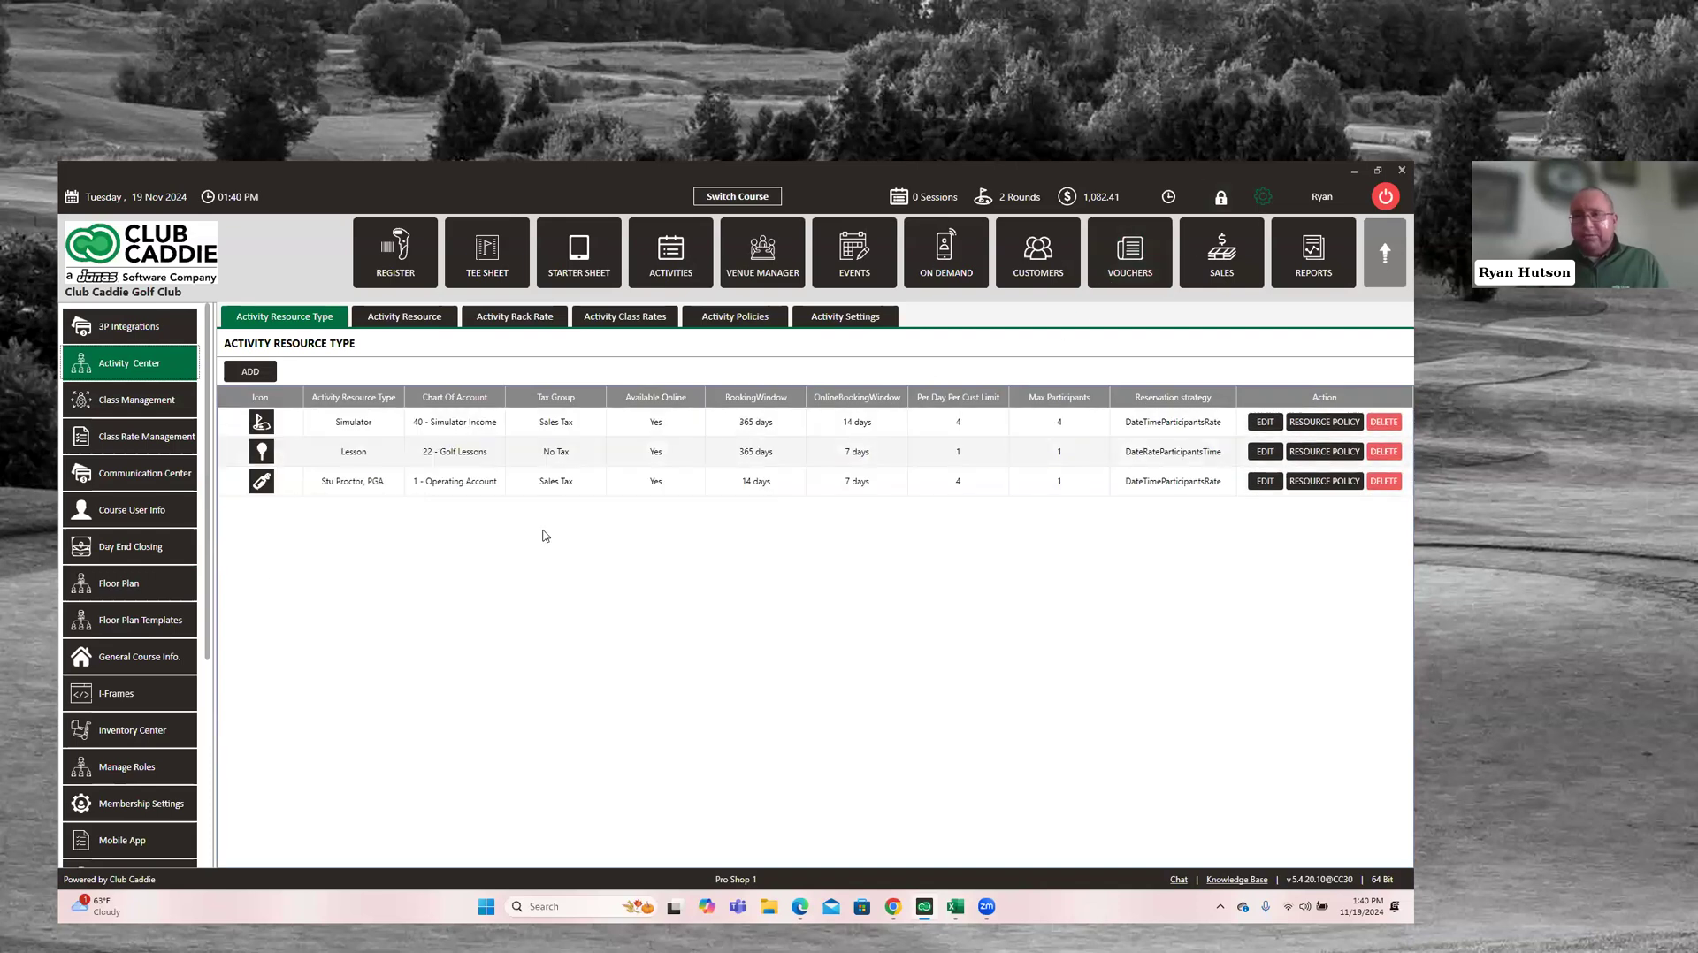
Review the chart of account assignments for custom payment methods and club voucher types in the register settings
{"action": "scroll", "coordinate": [148, 664], "scroll_direction": "down", "scroll_amount": 2}
{"action": "scroll", "coordinate": [147, 663], "scroll_direction": "down", "scroll_amount": 5}
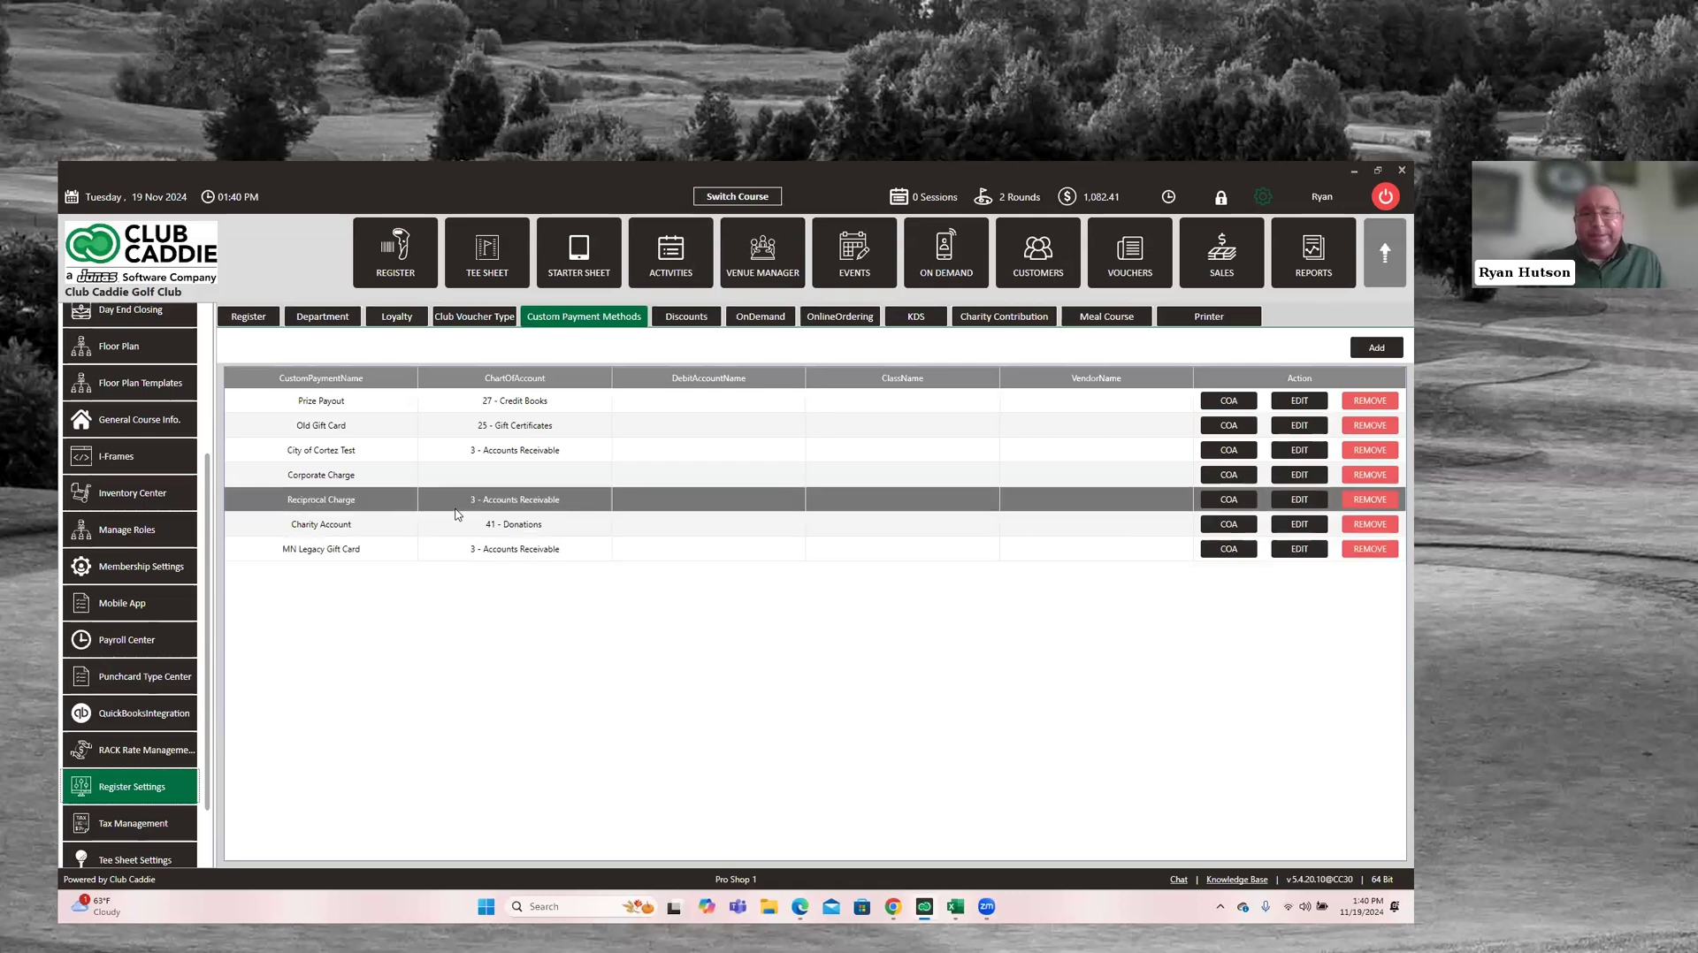
{"action": "left_click", "coordinate": [481, 327]}
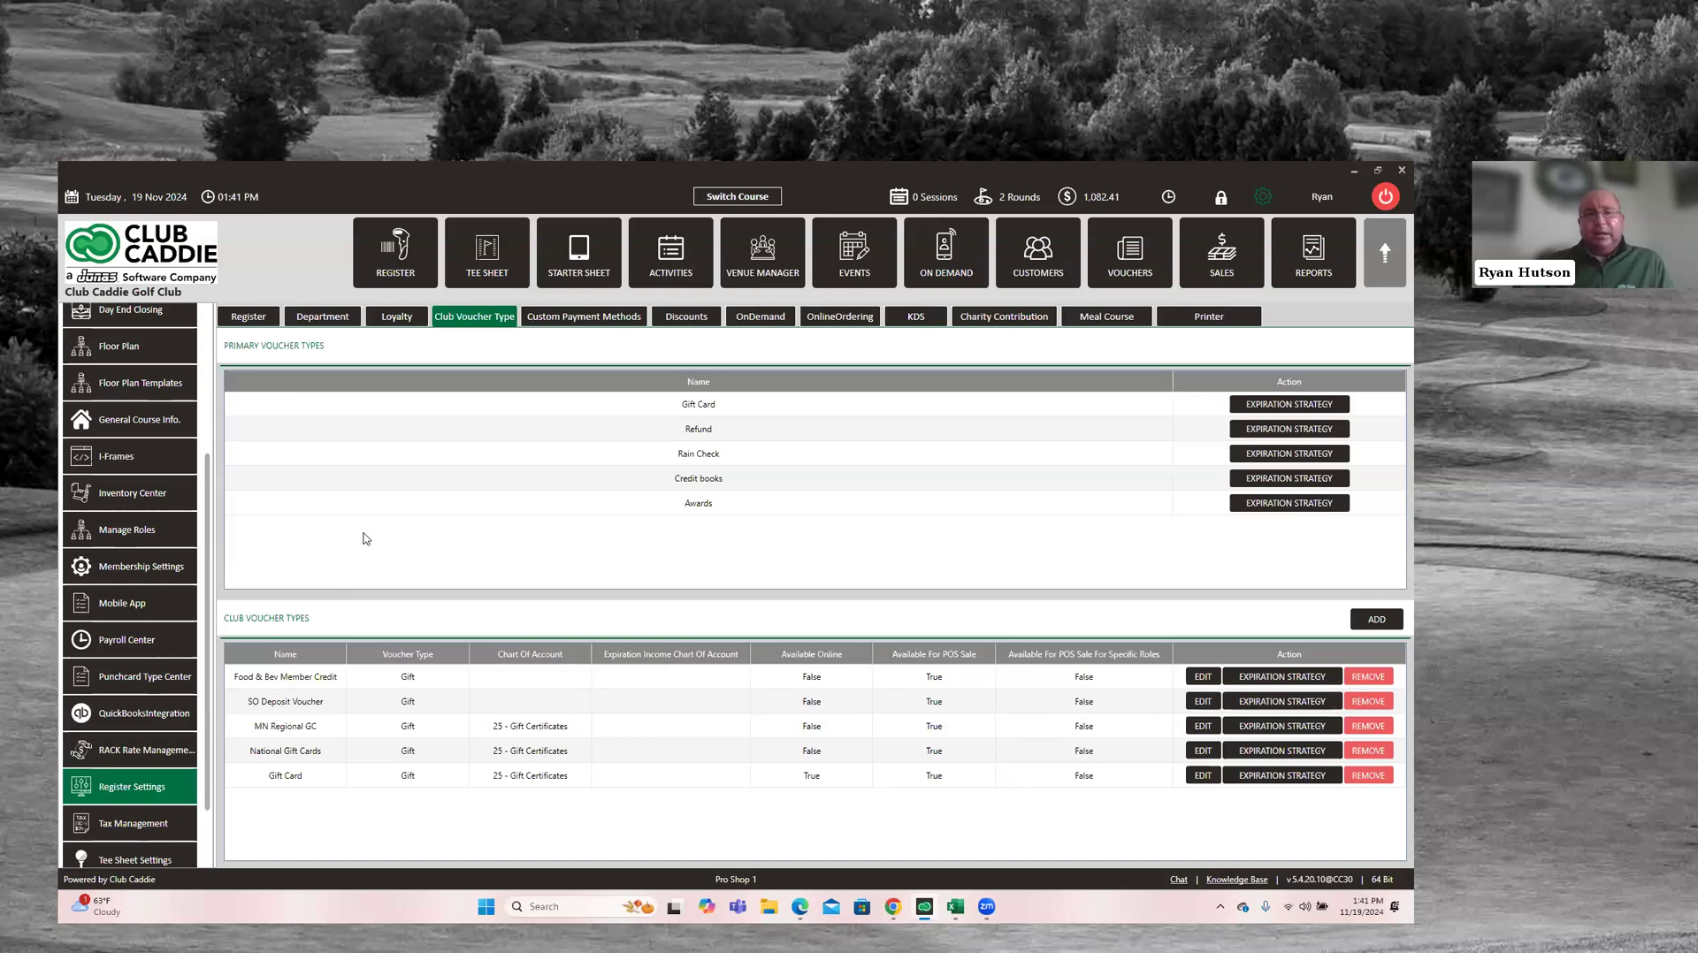
{"action": "left_click", "coordinate": [599, 324]}
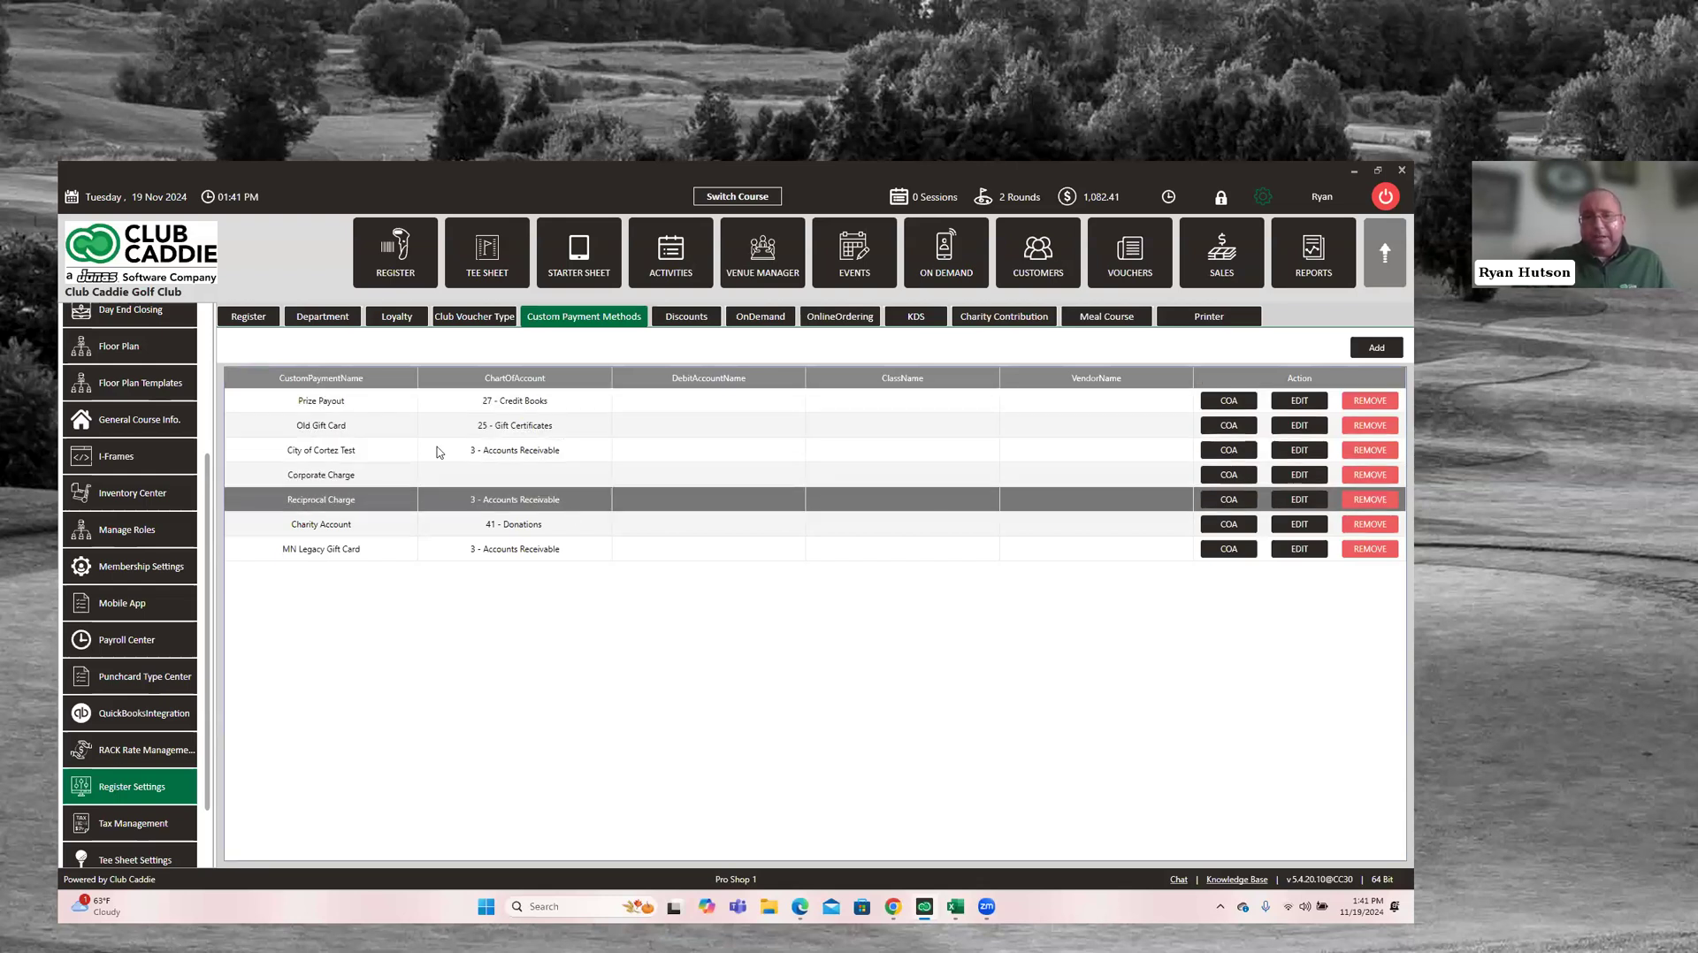
Open the GL Code Report for 11/19/2024 and select the missing custom payments row
{"action": "left_click", "coordinate": [1297, 273]}
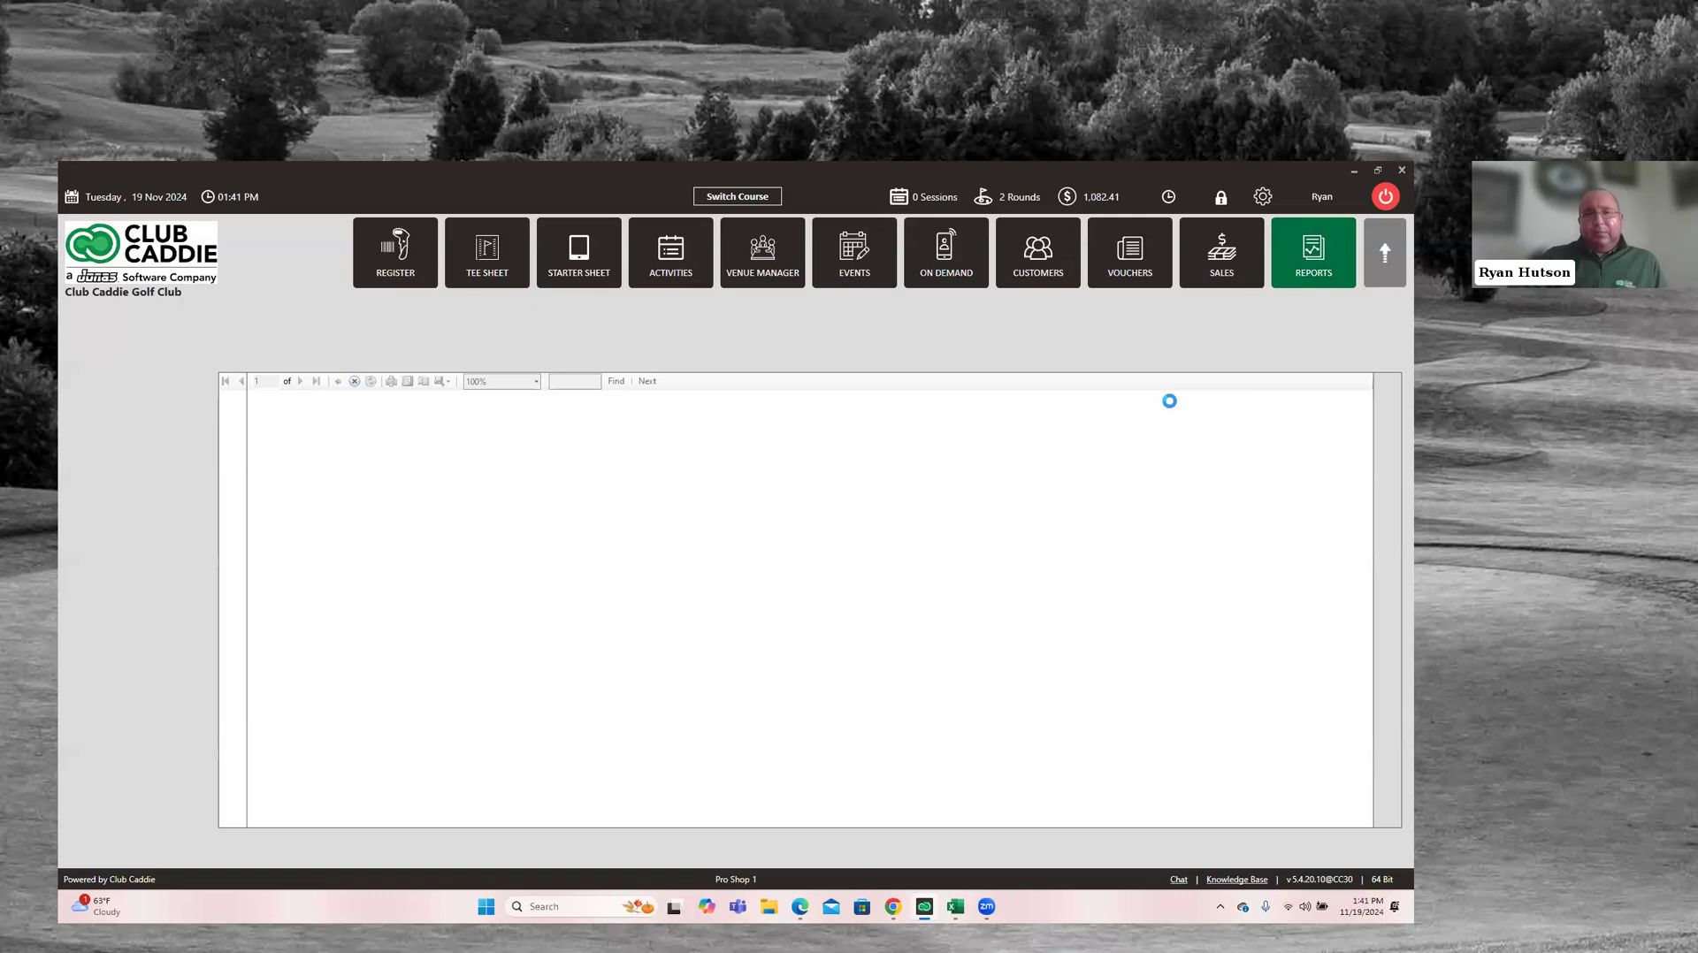
{"action": "scroll", "coordinate": [150, 635], "scroll_direction": "down", "scroll_amount": 5}
{"action": "scroll", "coordinate": [147, 681], "scroll_direction": "down", "scroll_amount": 2}
{"action": "left_click", "coordinate": [157, 725]}
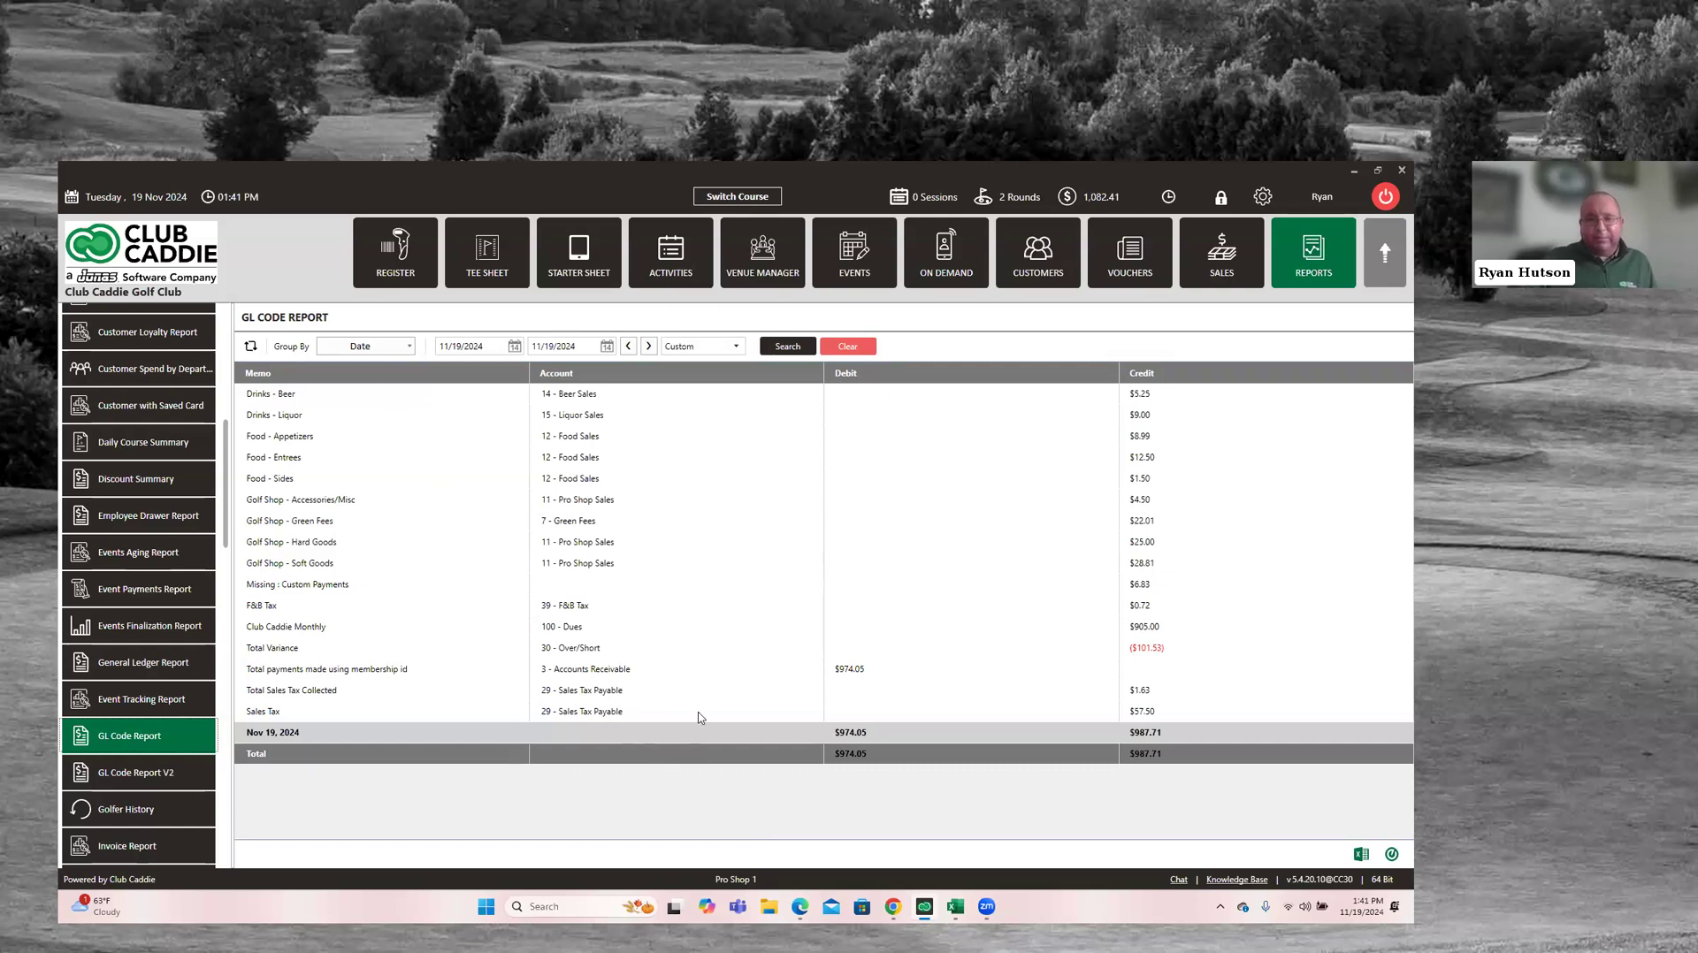
{"action": "left_click", "coordinate": [301, 592]}
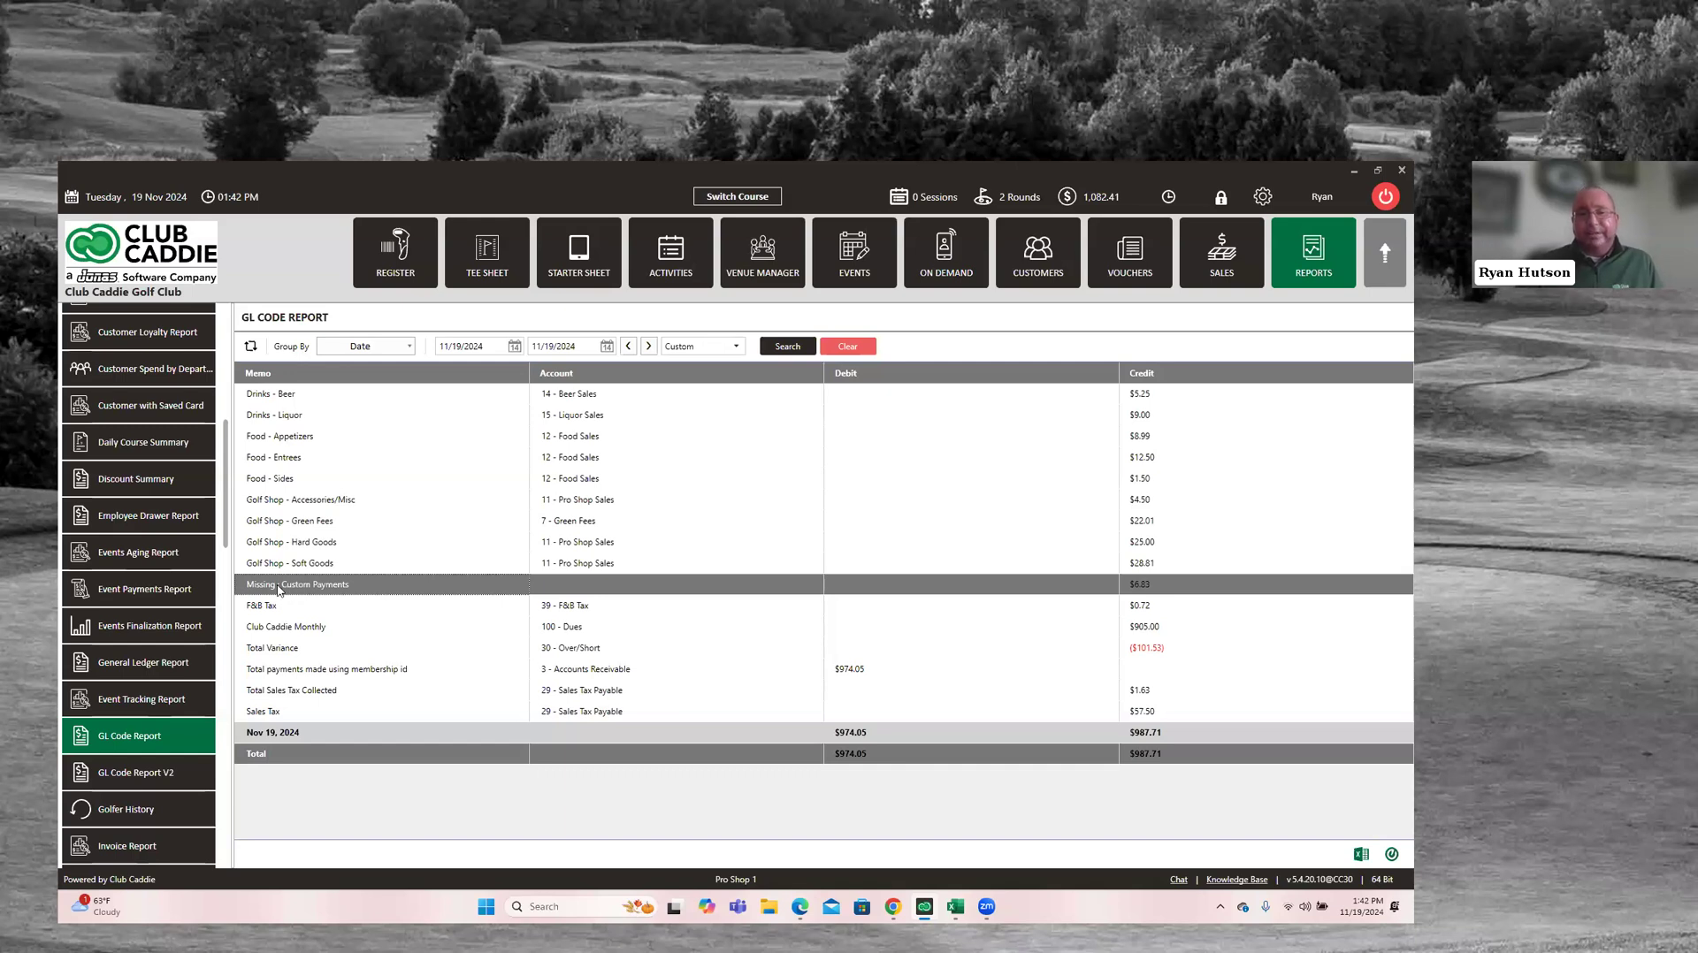
Assign chart of account 1 - Operating Account to the Corporate Charge custom payment method and rerun the GL Code Report
{"action": "left_click", "coordinate": [1260, 196]}
{"action": "scroll", "coordinate": [151, 725], "scroll_direction": "down", "scroll_amount": 5}
{"action": "left_click", "coordinate": [148, 704]}
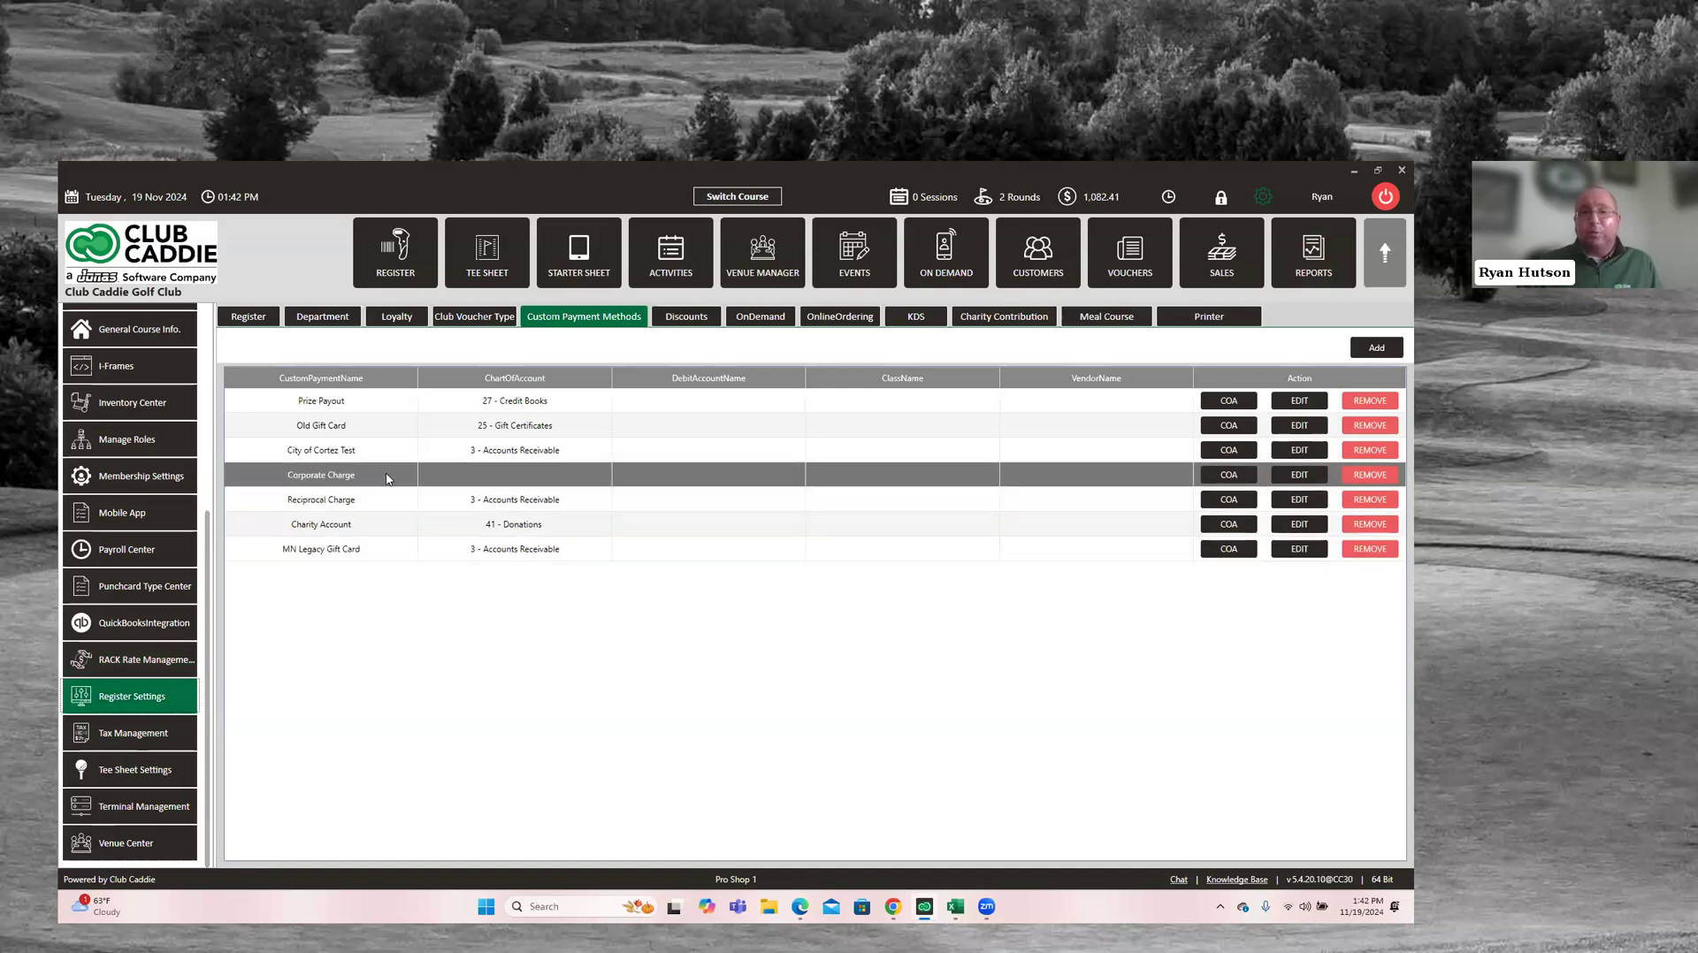
{"action": "left_click", "coordinate": [1299, 475]}
{"action": "left_click", "coordinate": [597, 477]}
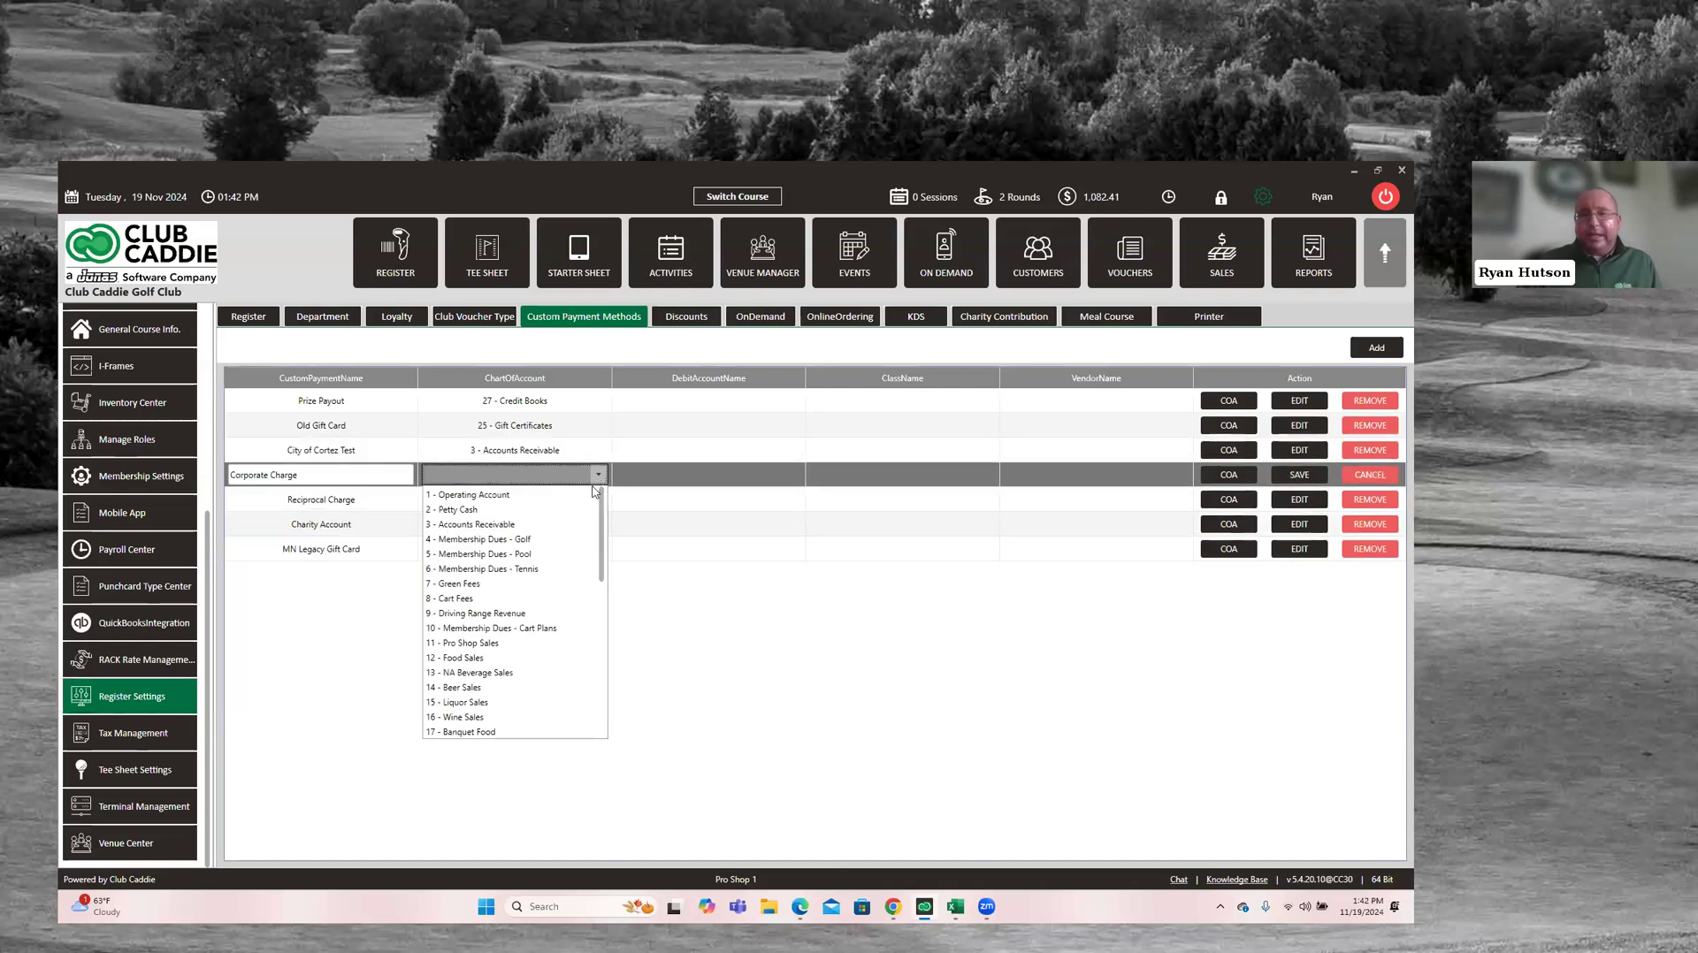
{"action": "left_click", "coordinate": [474, 494]}
{"action": "left_click", "coordinate": [1299, 475]}
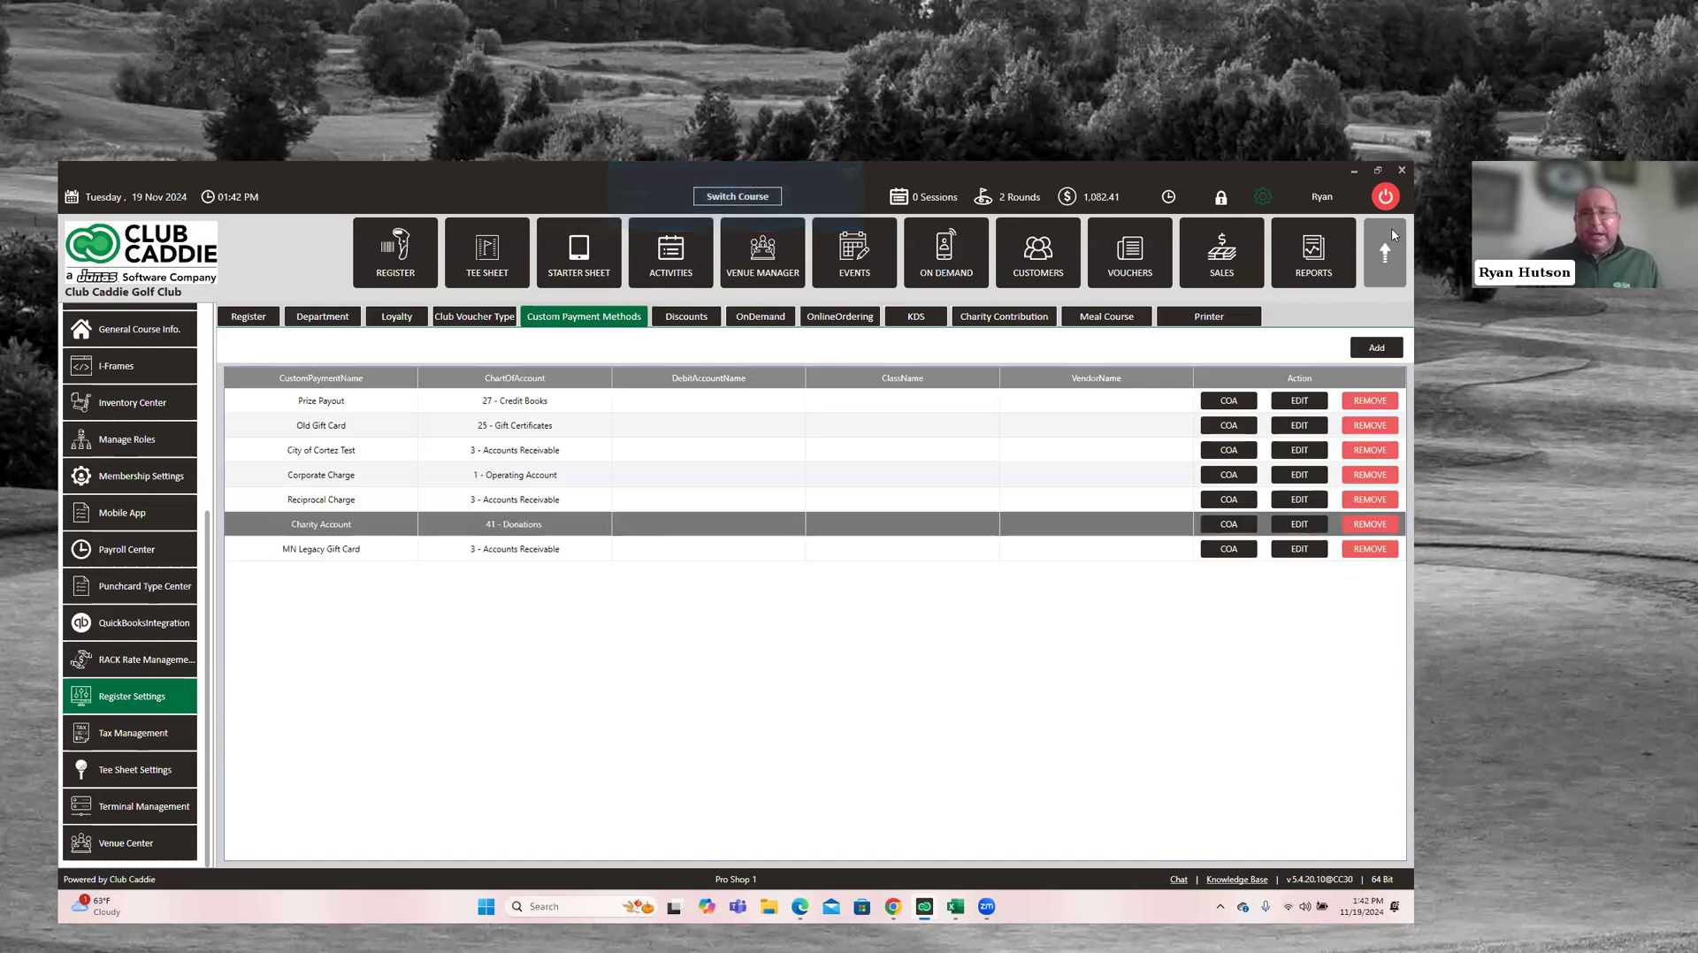
{"action": "left_click", "coordinate": [1307, 268]}
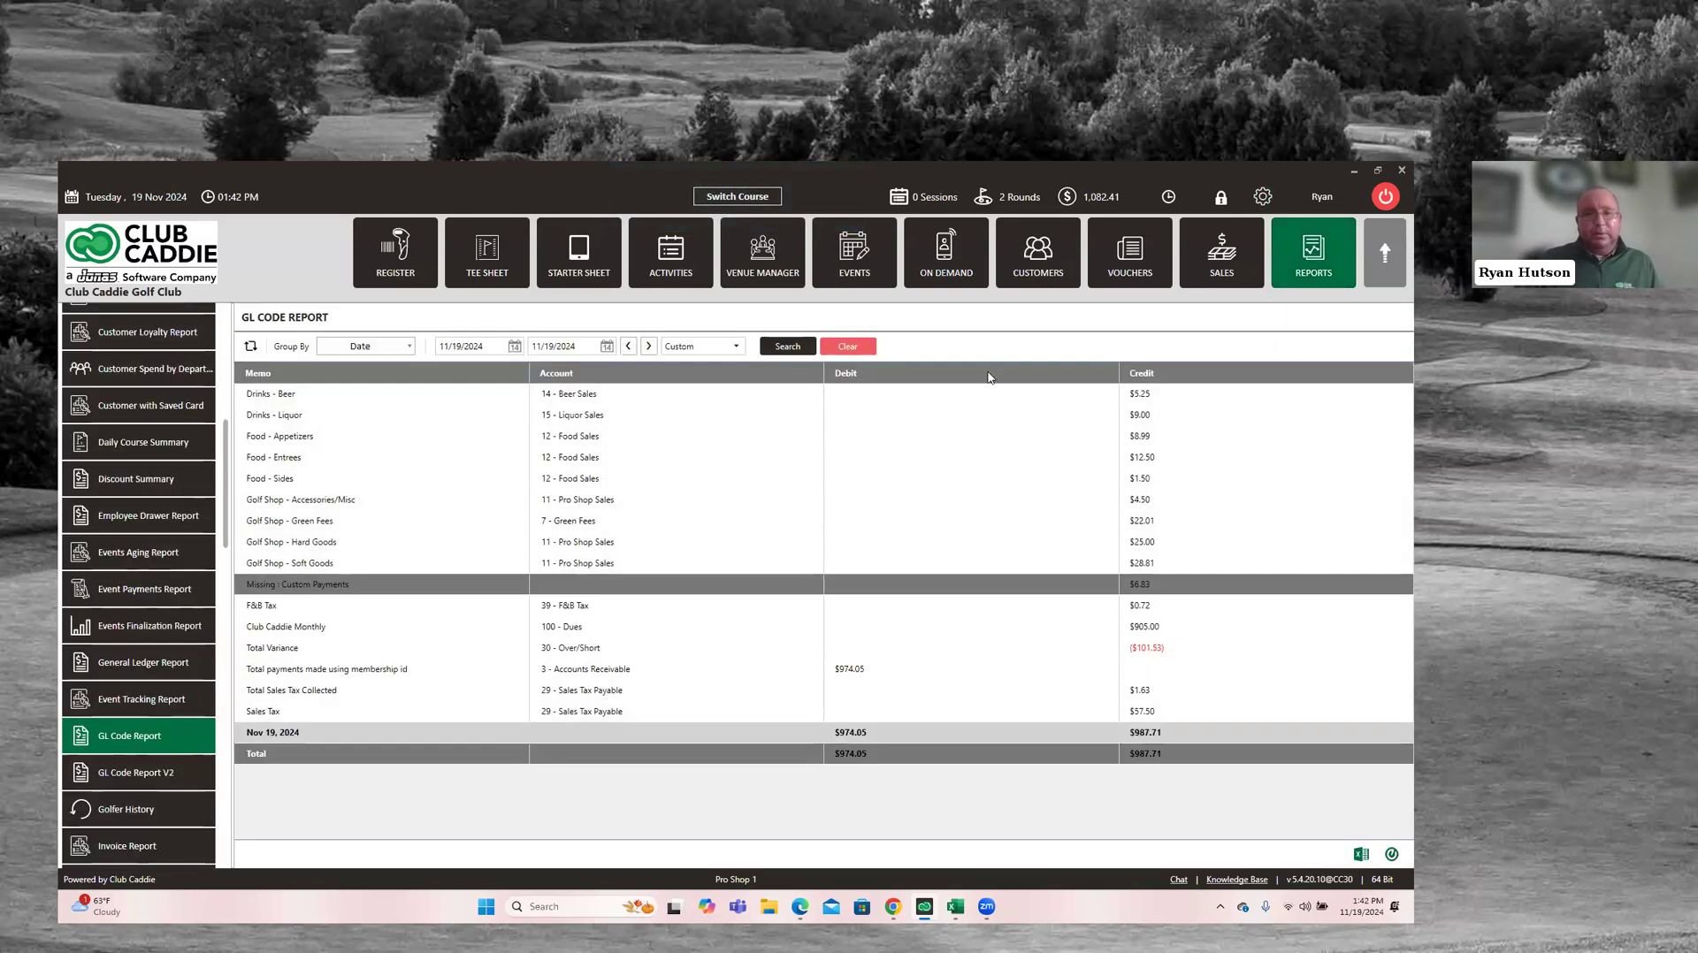
{"action": "left_click", "coordinate": [807, 350]}
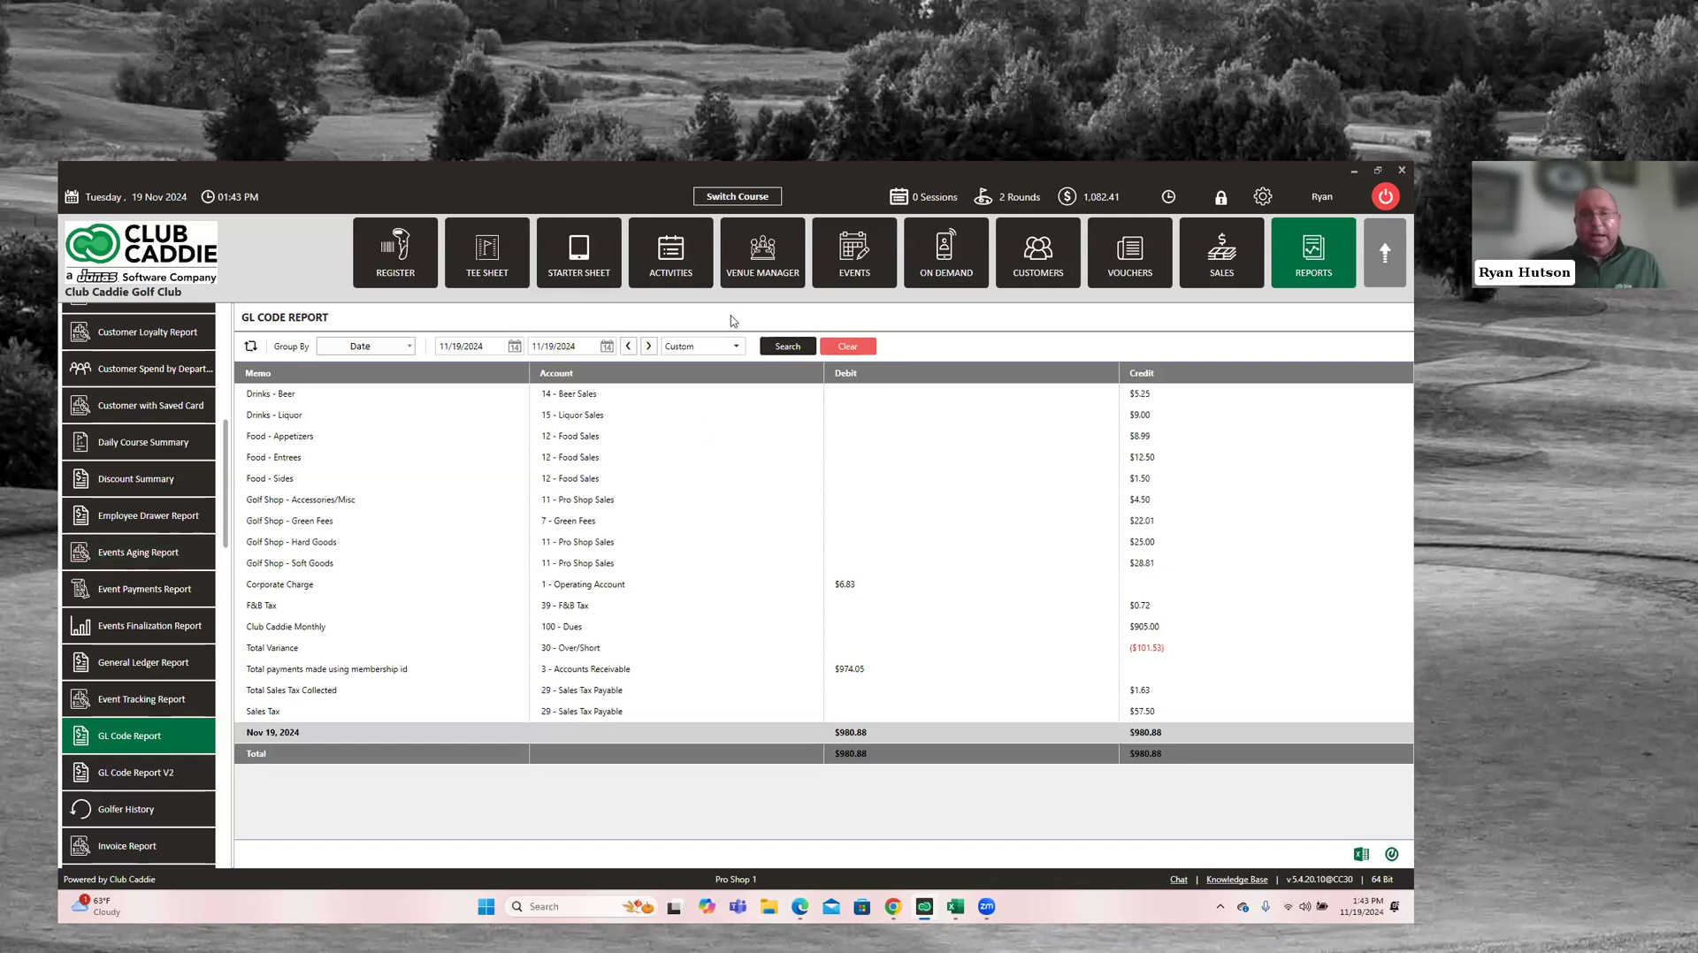
Review the QuickBooks journal entry setup by transaction type once more
{"action": "left_click", "coordinate": [1263, 196]}
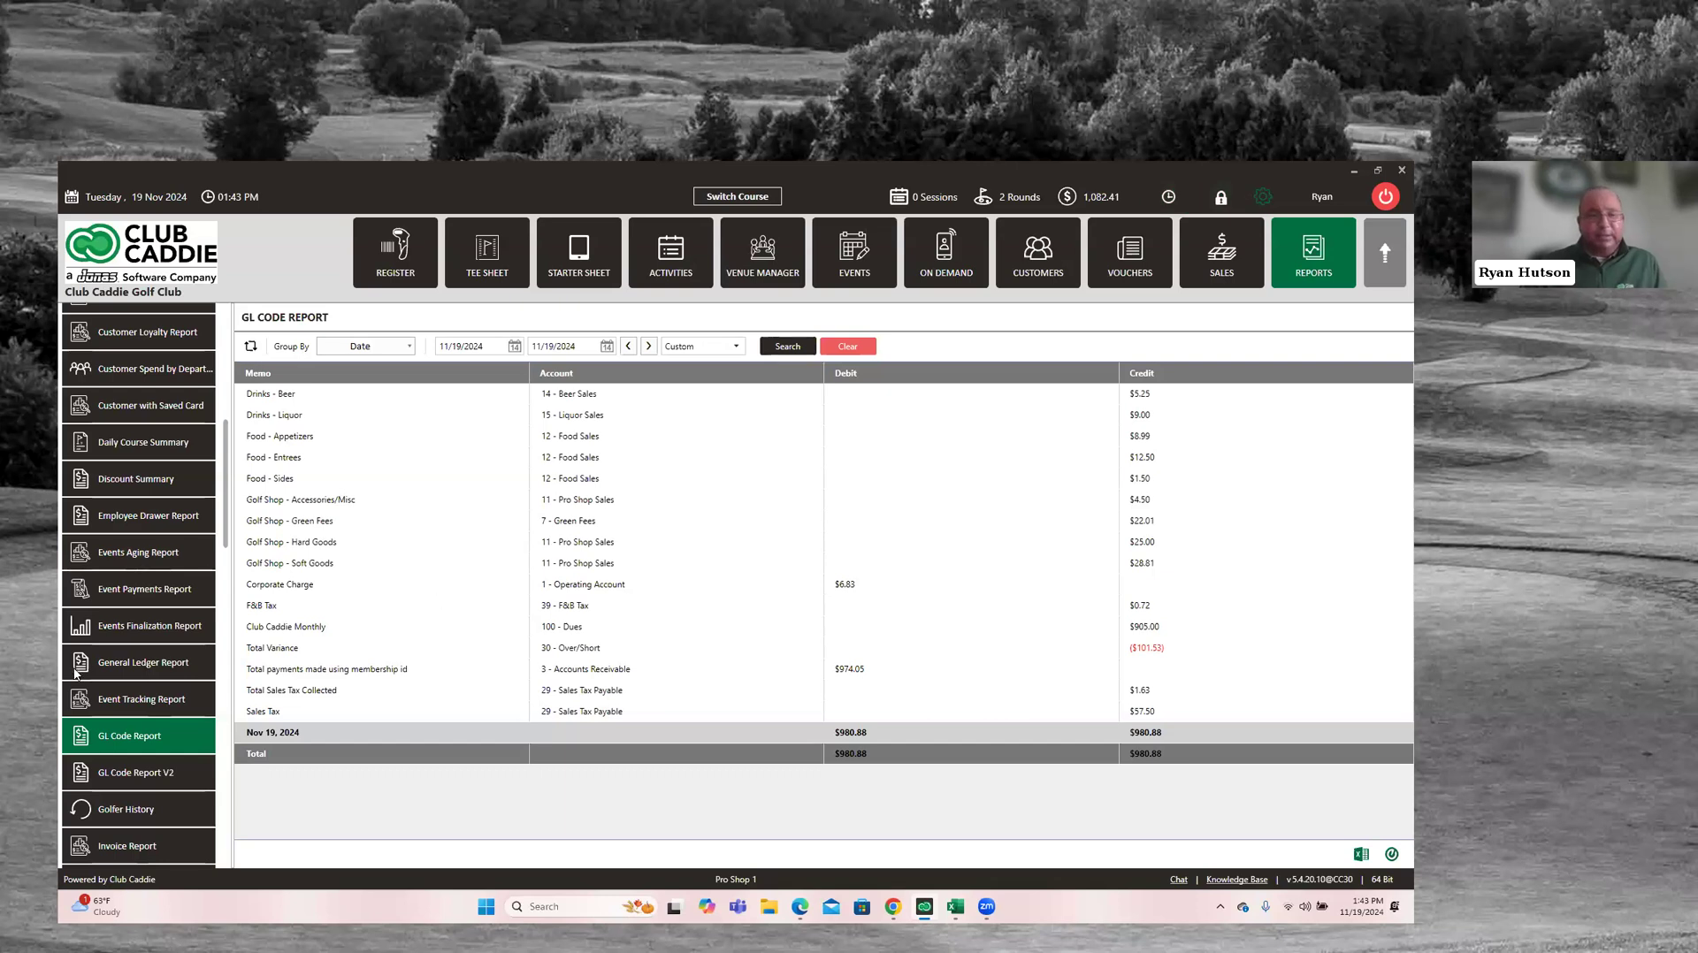
{"action": "left_click", "coordinate": [132, 623]}
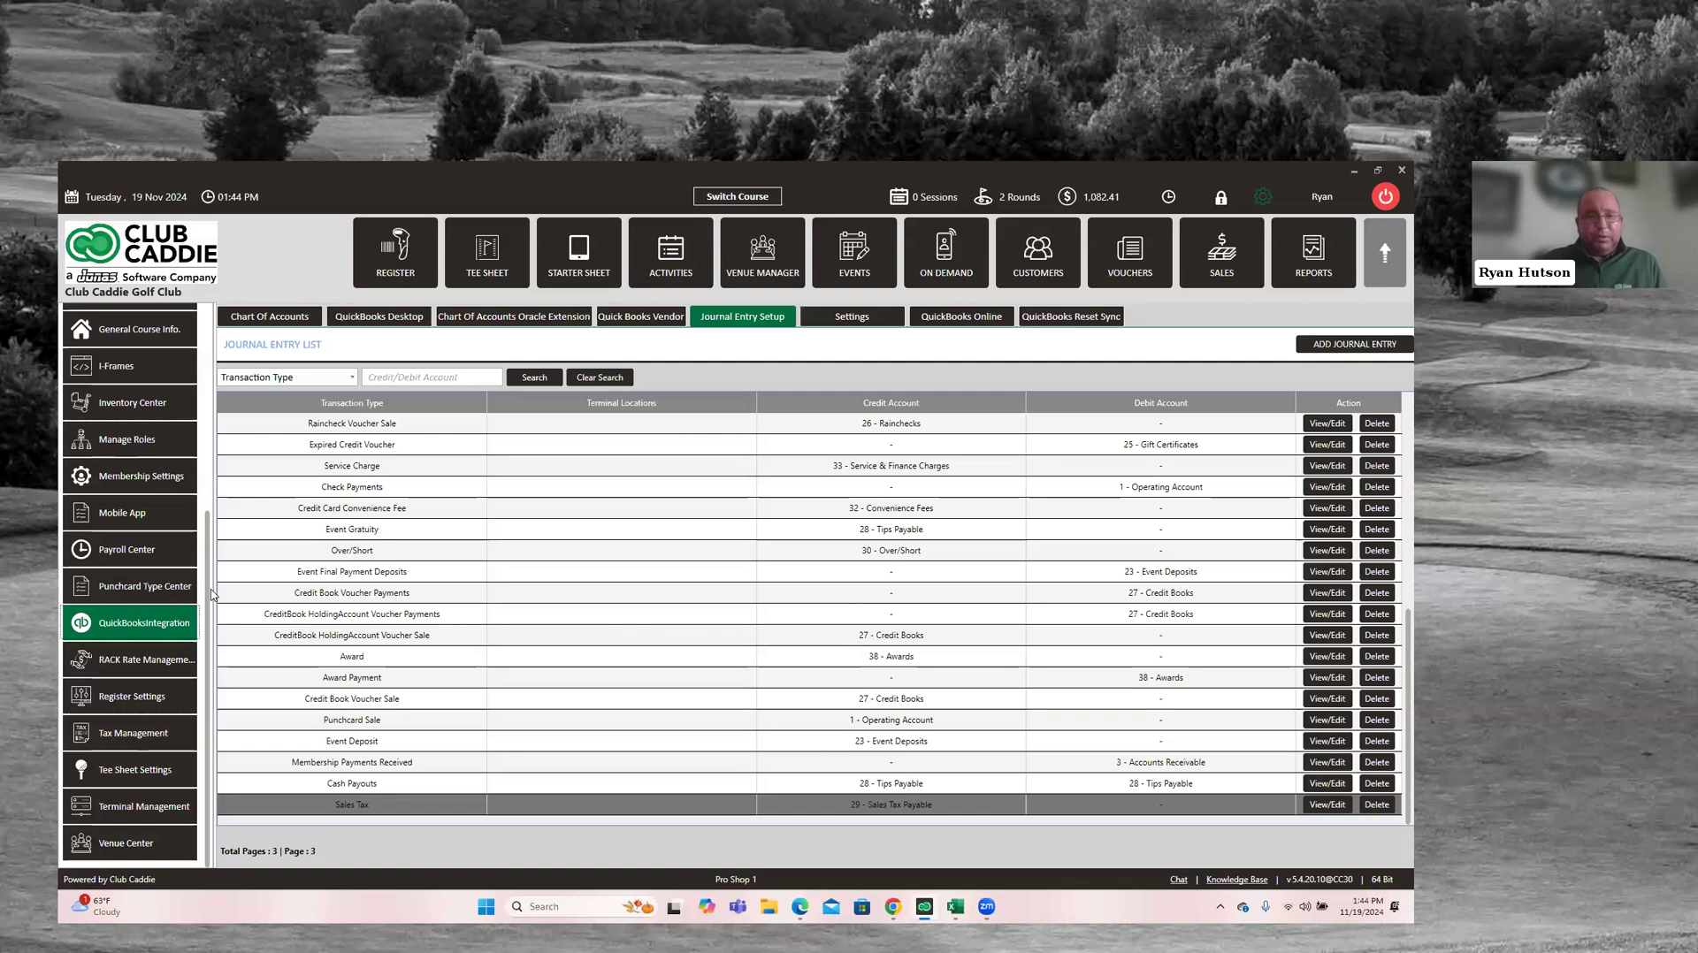
{"action": "scroll", "coordinate": [212, 595], "scroll_direction": "up", "scroll_amount": 1}
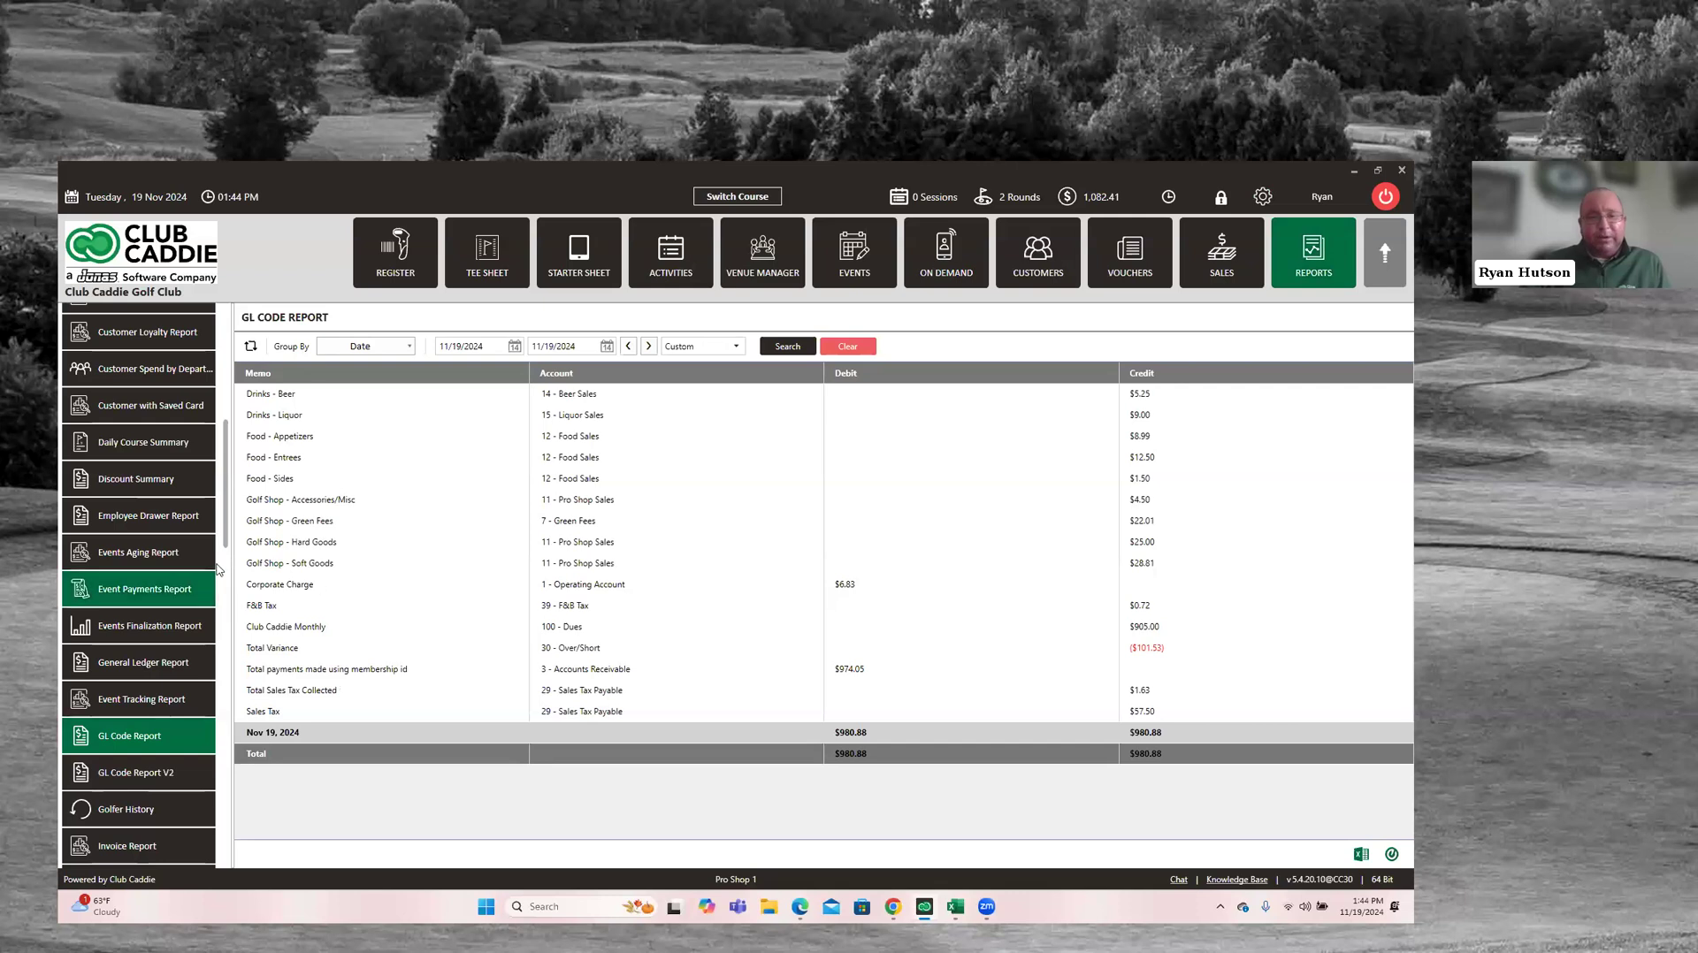
Run the Sales By Month By SKU report with the start date set to 11/19/2024
{"action": "scroll", "coordinate": [226, 626], "scroll_direction": "down", "scroll_amount": 5}
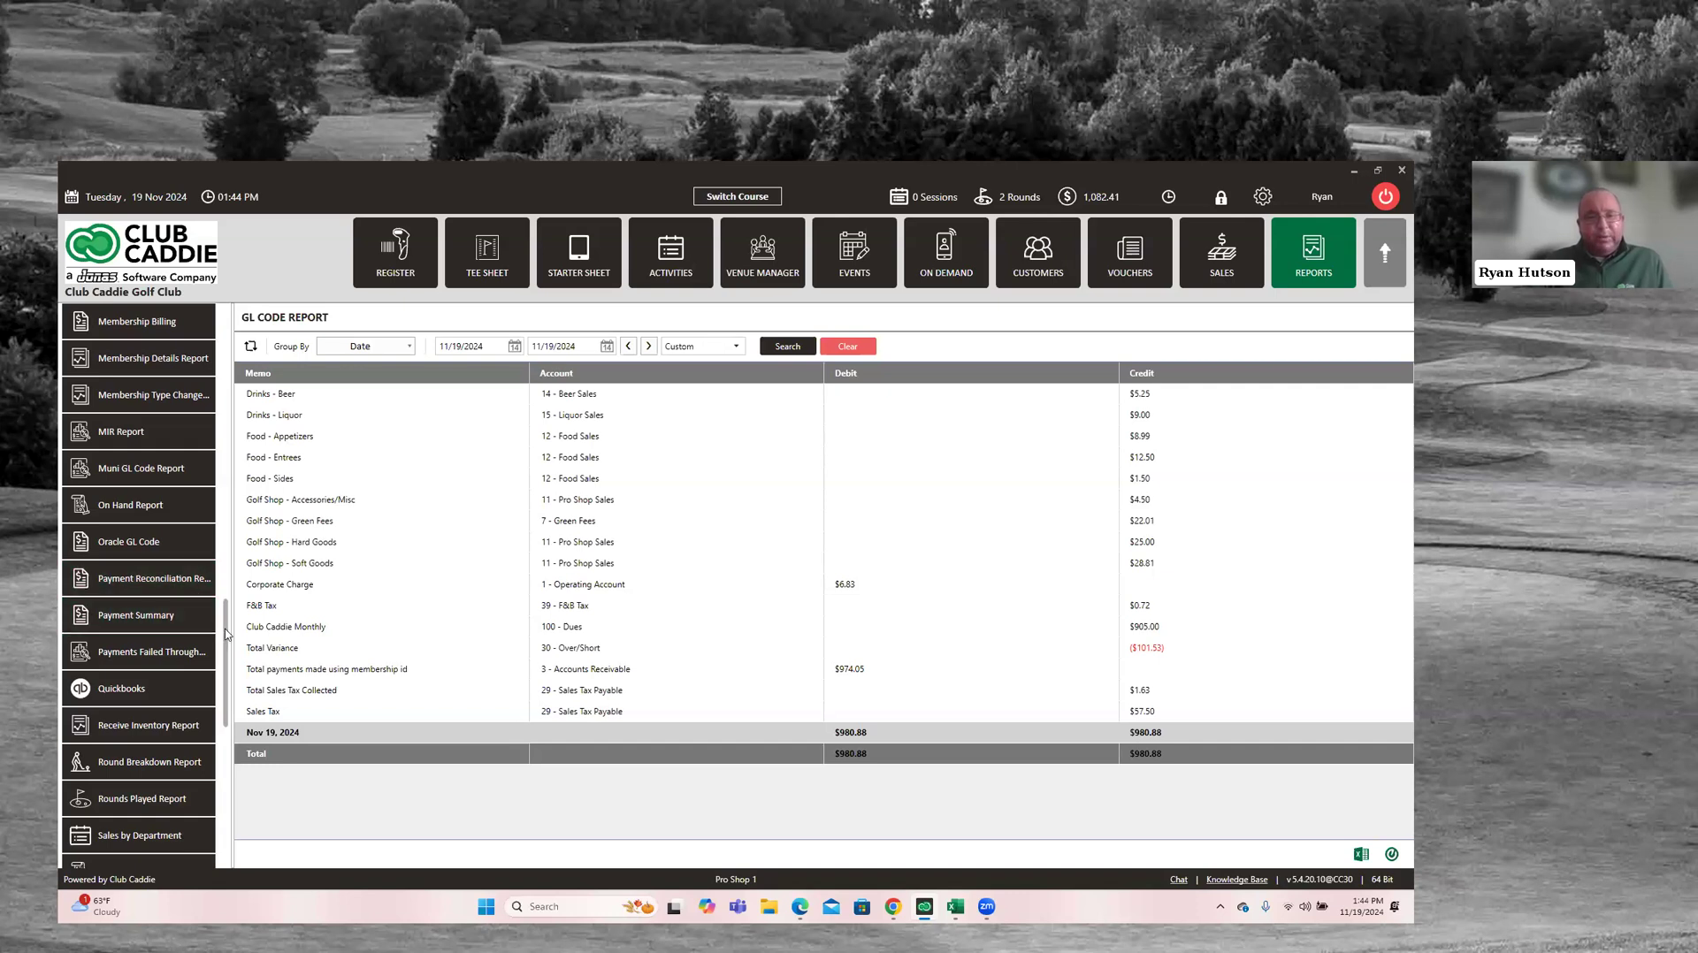
{"action": "scroll", "coordinate": [228, 641], "scroll_direction": "down", "scroll_amount": 3}
{"action": "scroll", "coordinate": [236, 668], "scroll_direction": "down", "scroll_amount": 5}
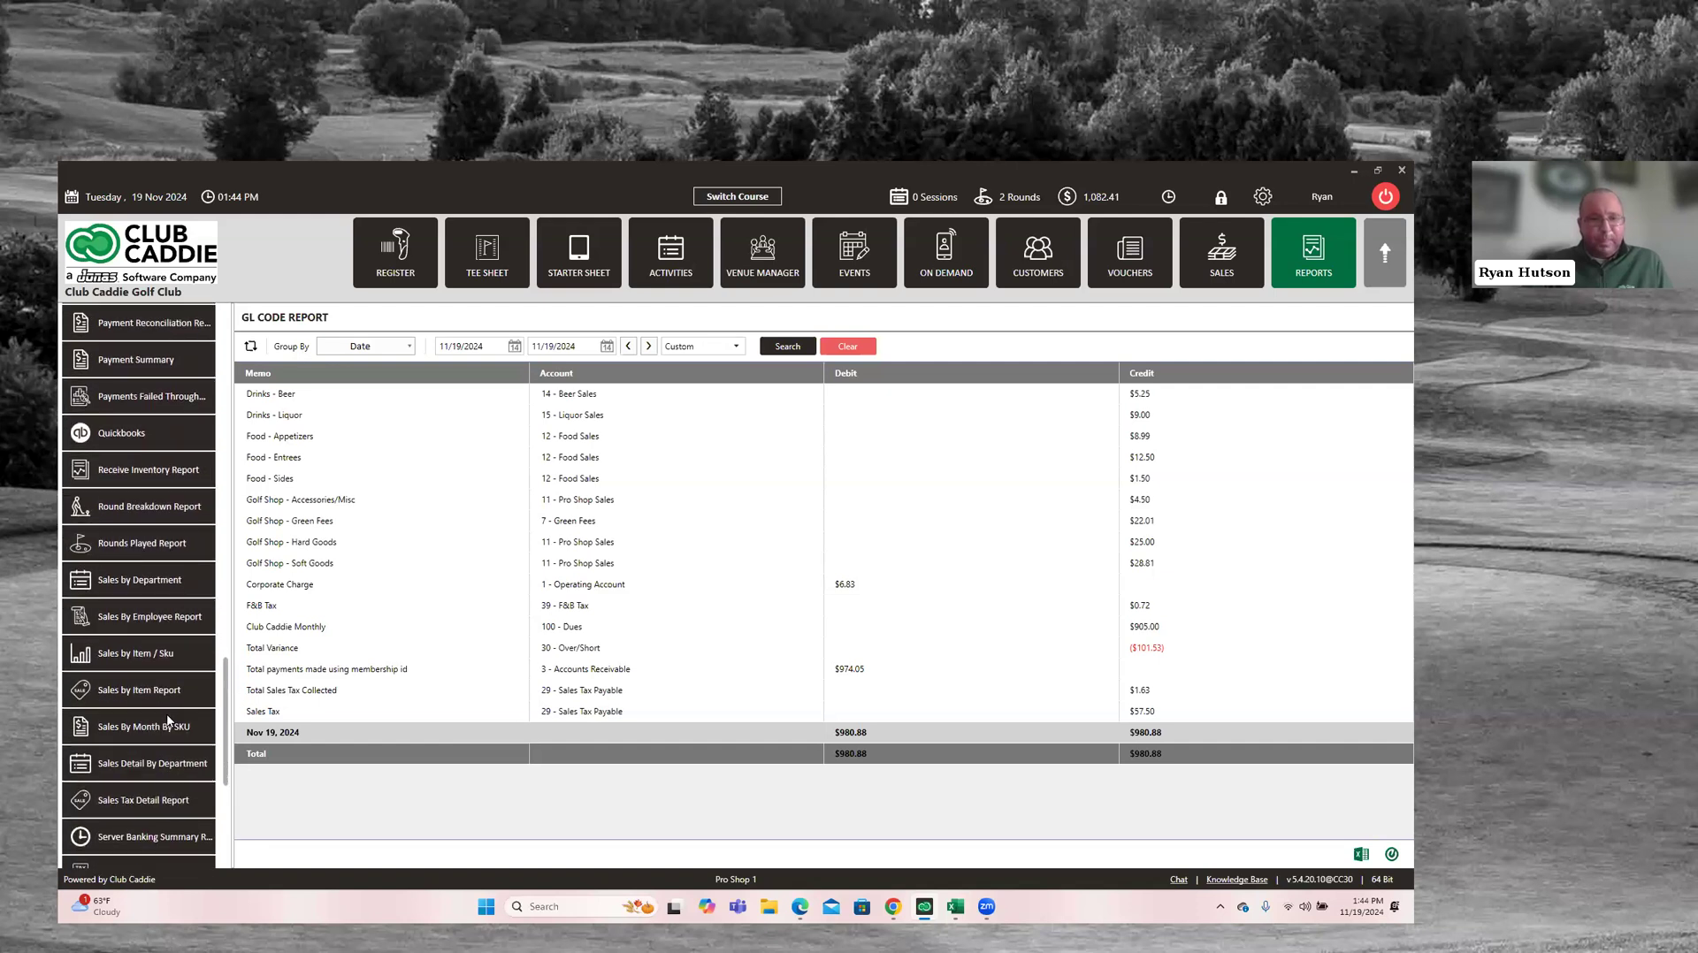
{"action": "left_click", "coordinate": [162, 716]}
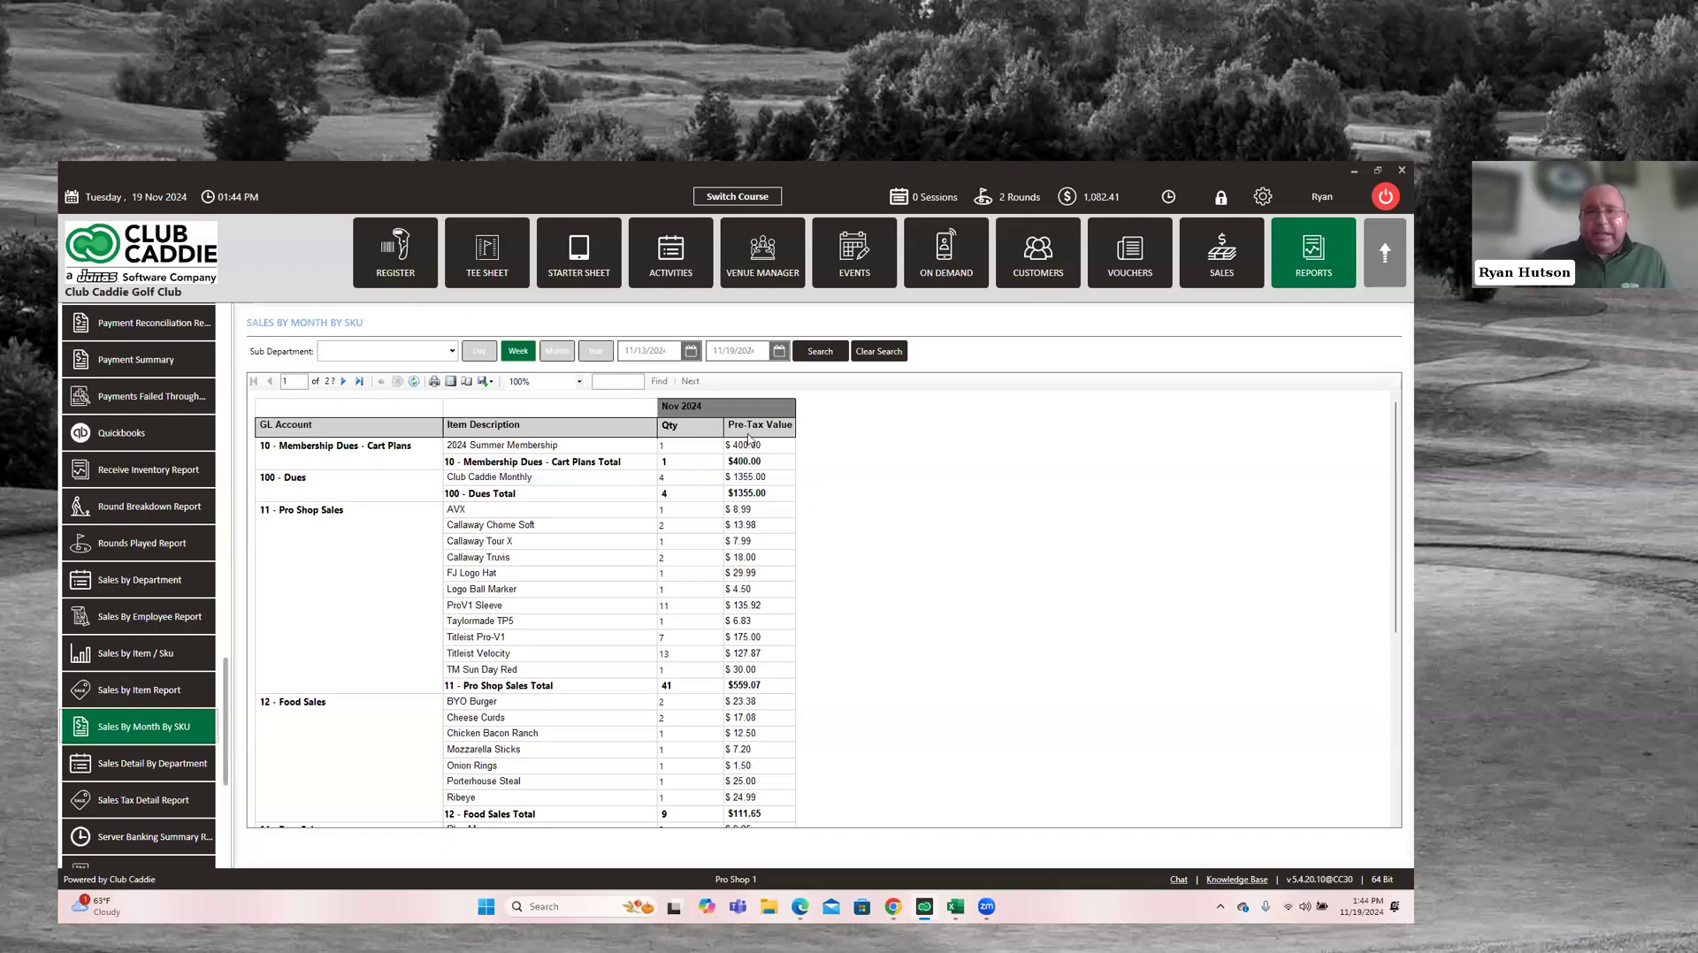
{"action": "left_click", "coordinate": [691, 351]}
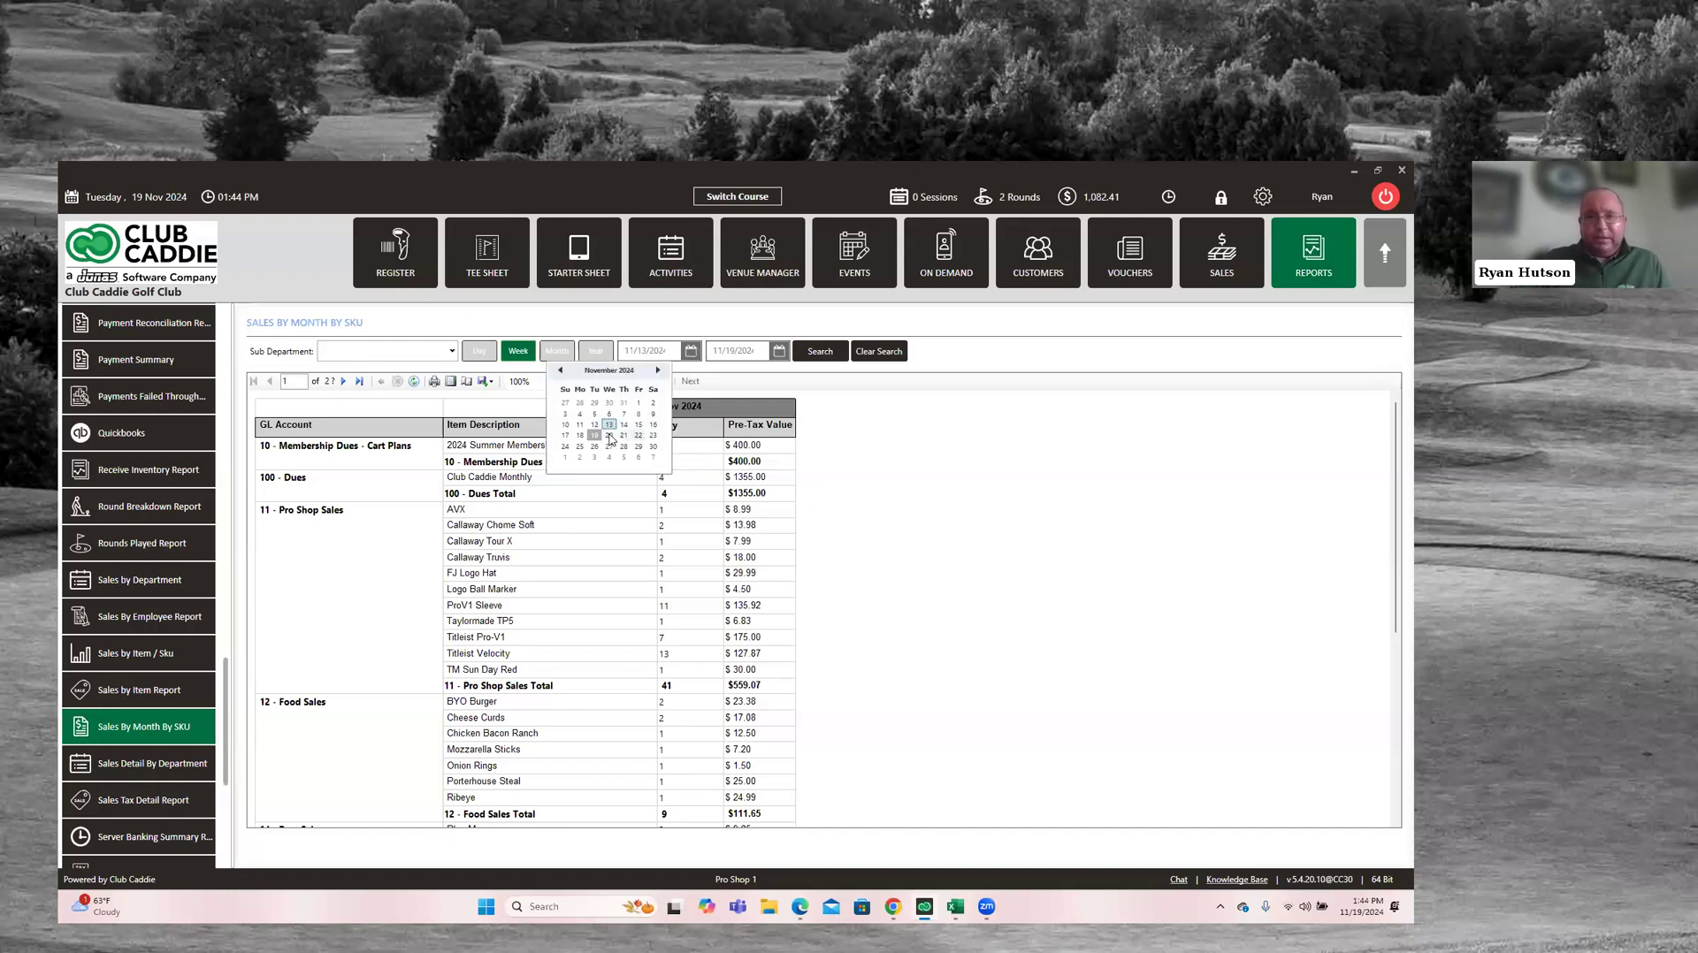
{"action": "left_click", "coordinate": [618, 431]}
{"action": "left_click", "coordinate": [820, 351]}
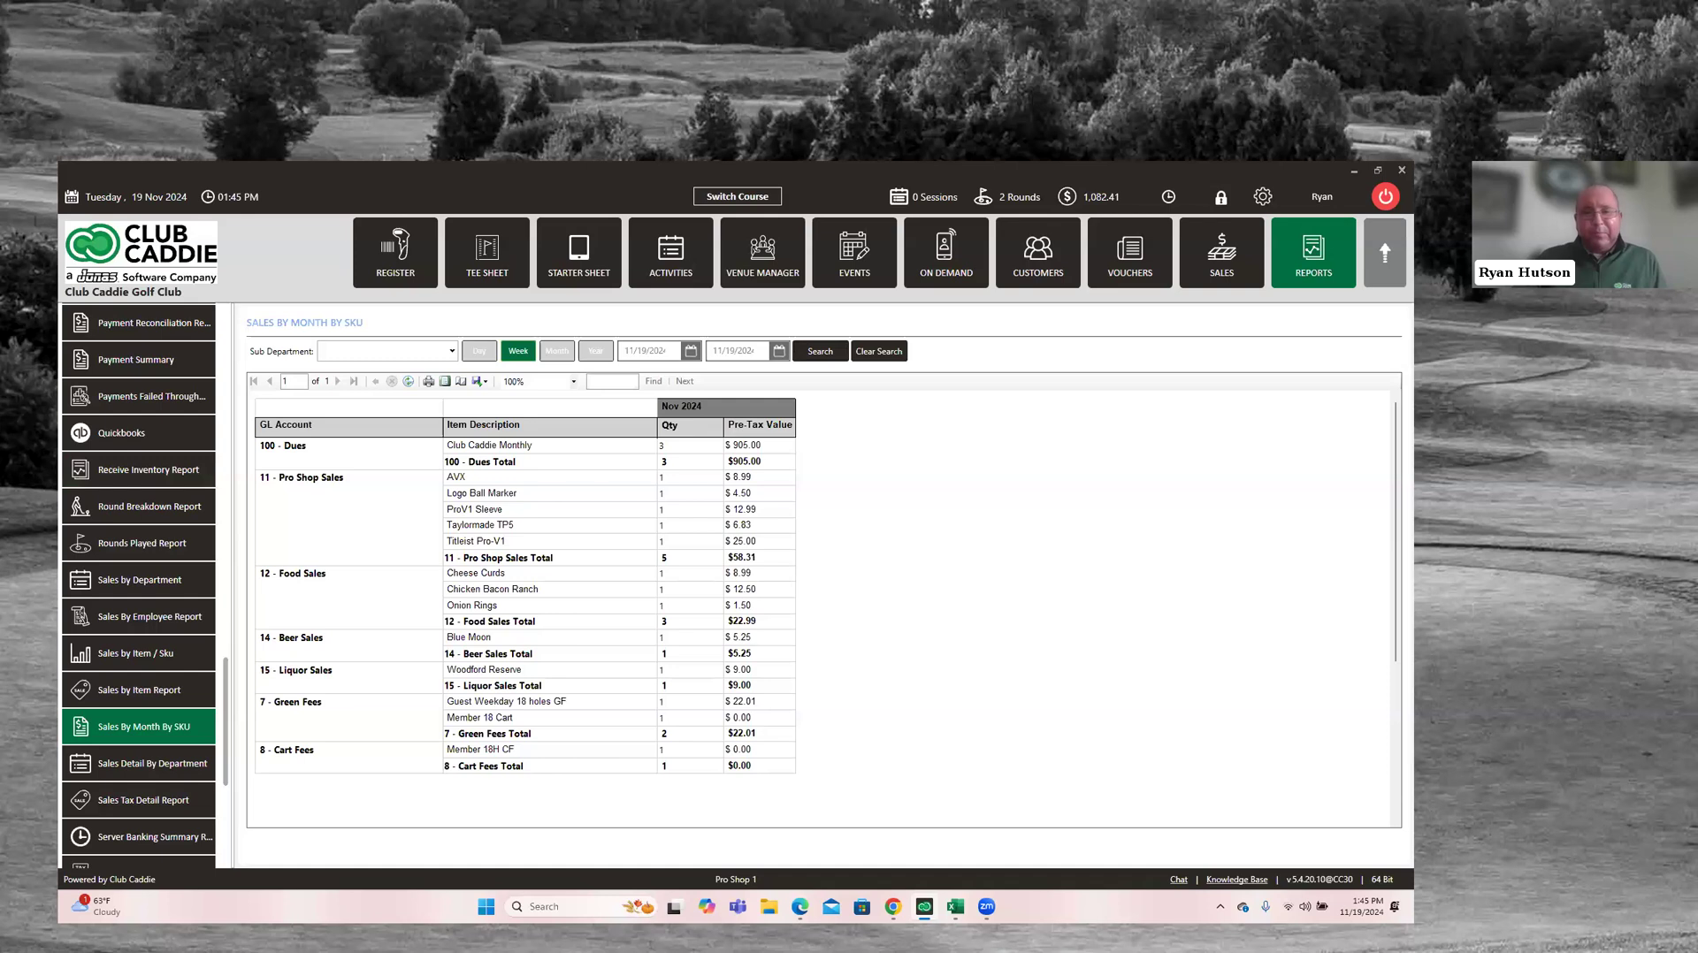
Open the Sales by Department report and examine the tax values in the Soft Goods and Golf Balls rows
{"action": "scroll", "coordinate": [138, 575], "scroll_direction": "down", "scroll_amount": 1}
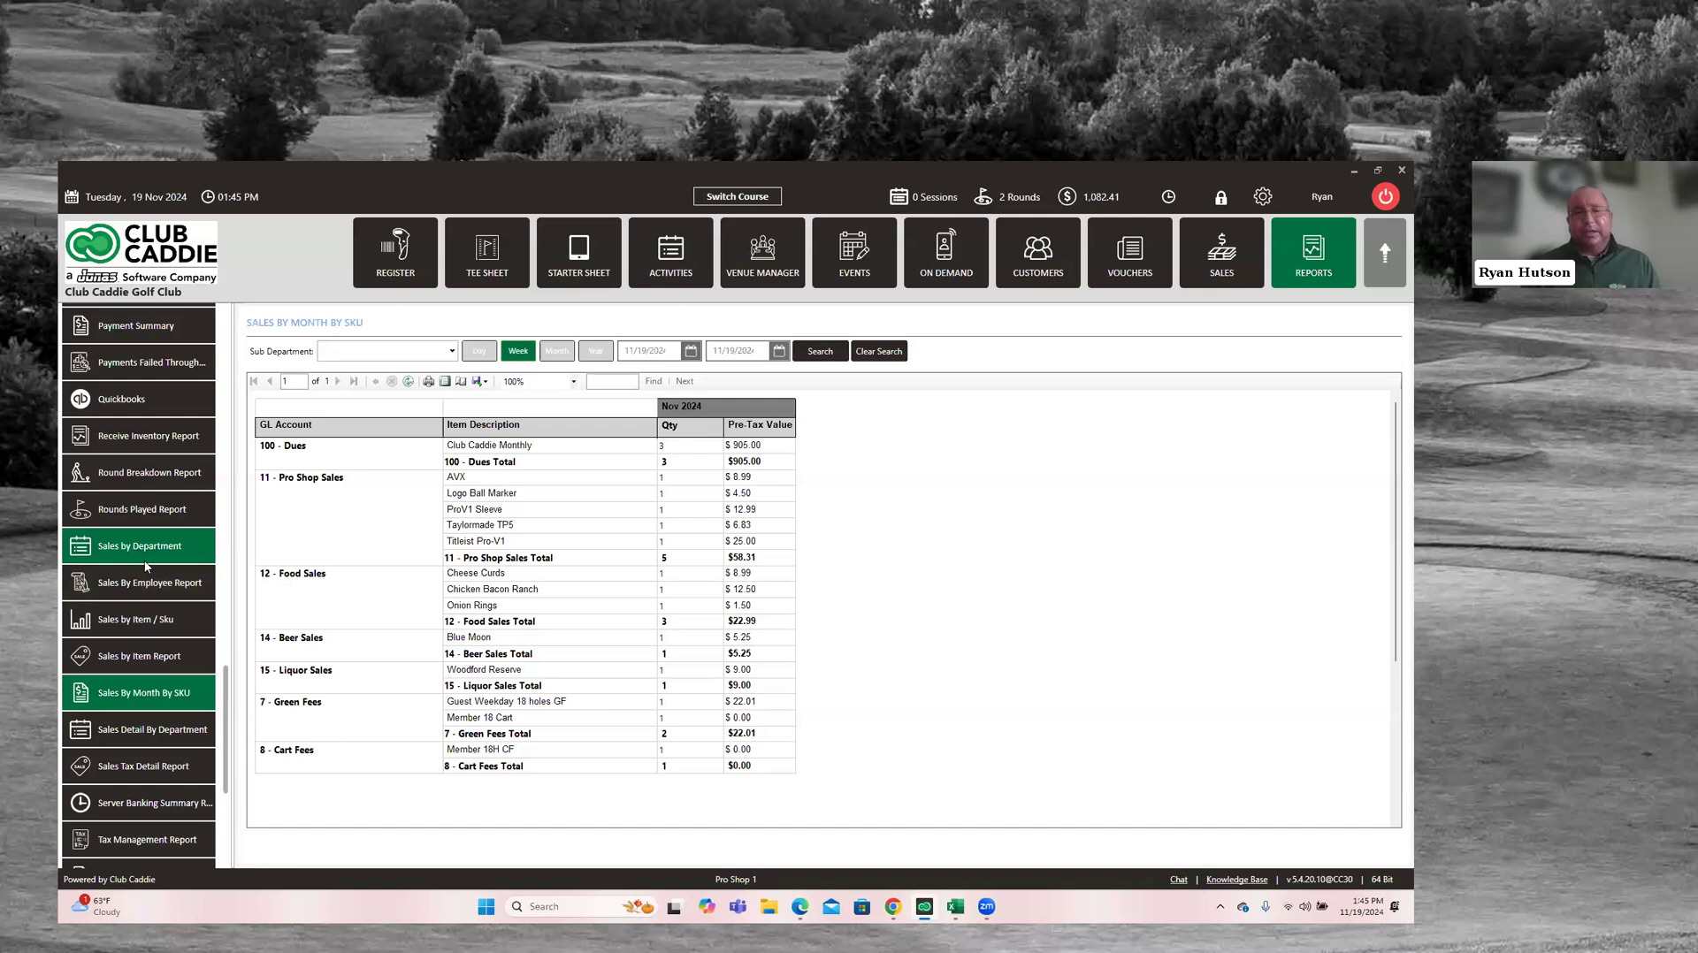
{"action": "left_click", "coordinate": [146, 565]}
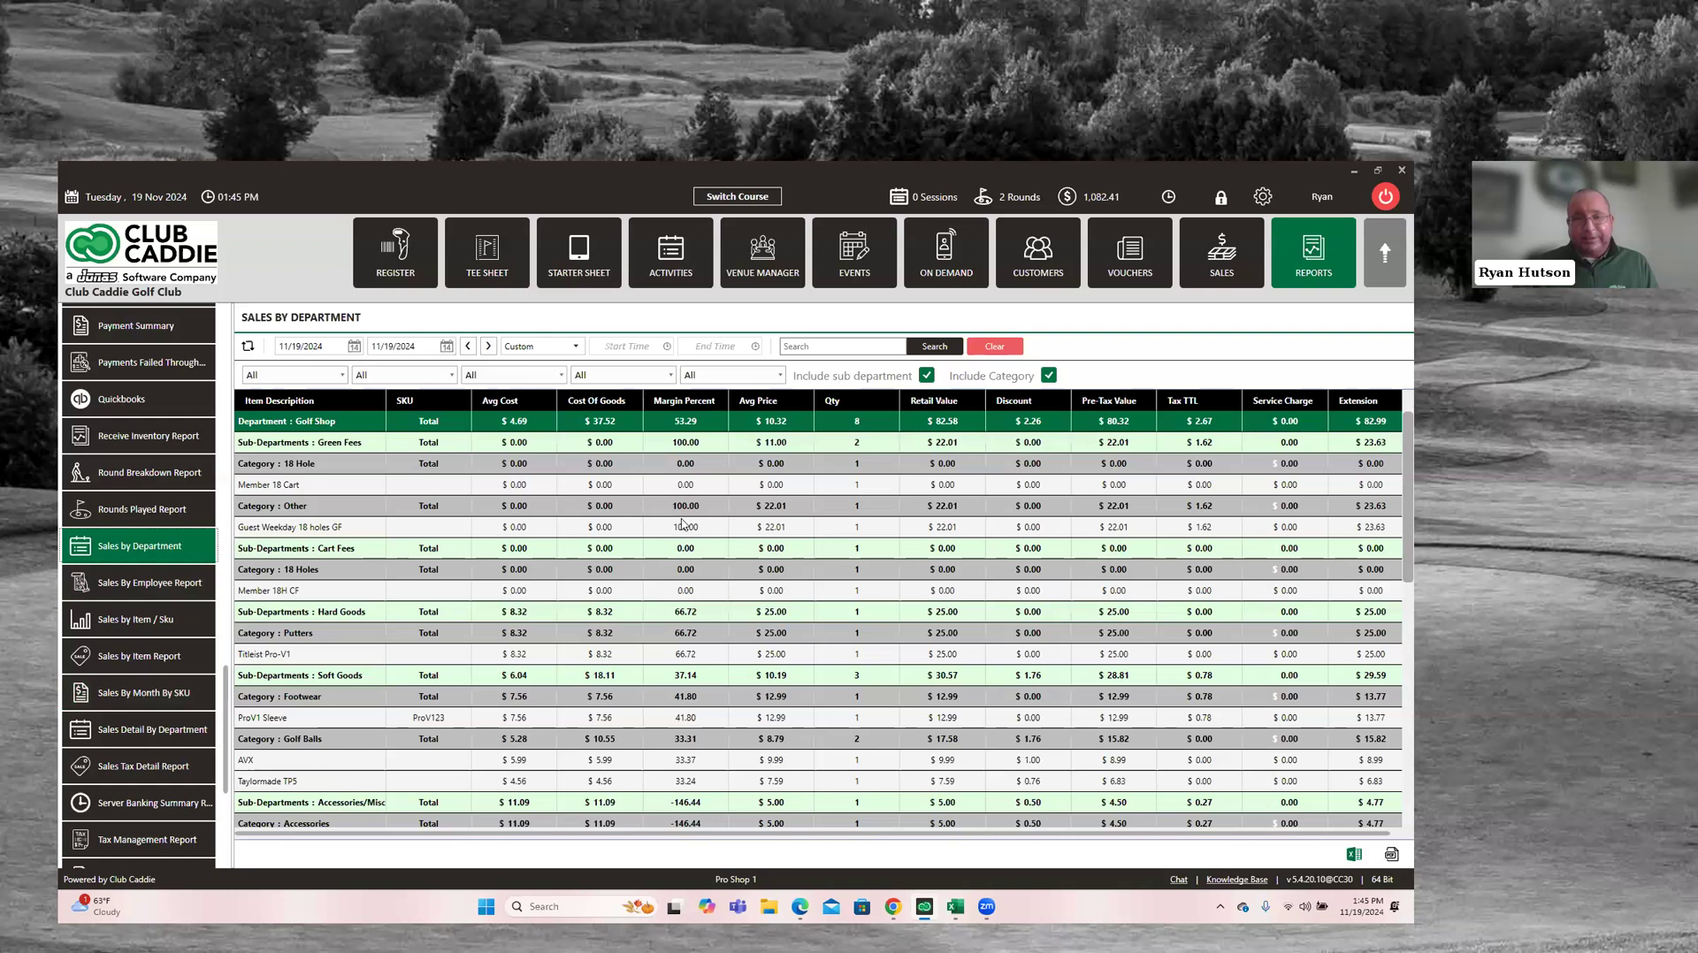
{"action": "left_click", "coordinate": [1216, 675]}
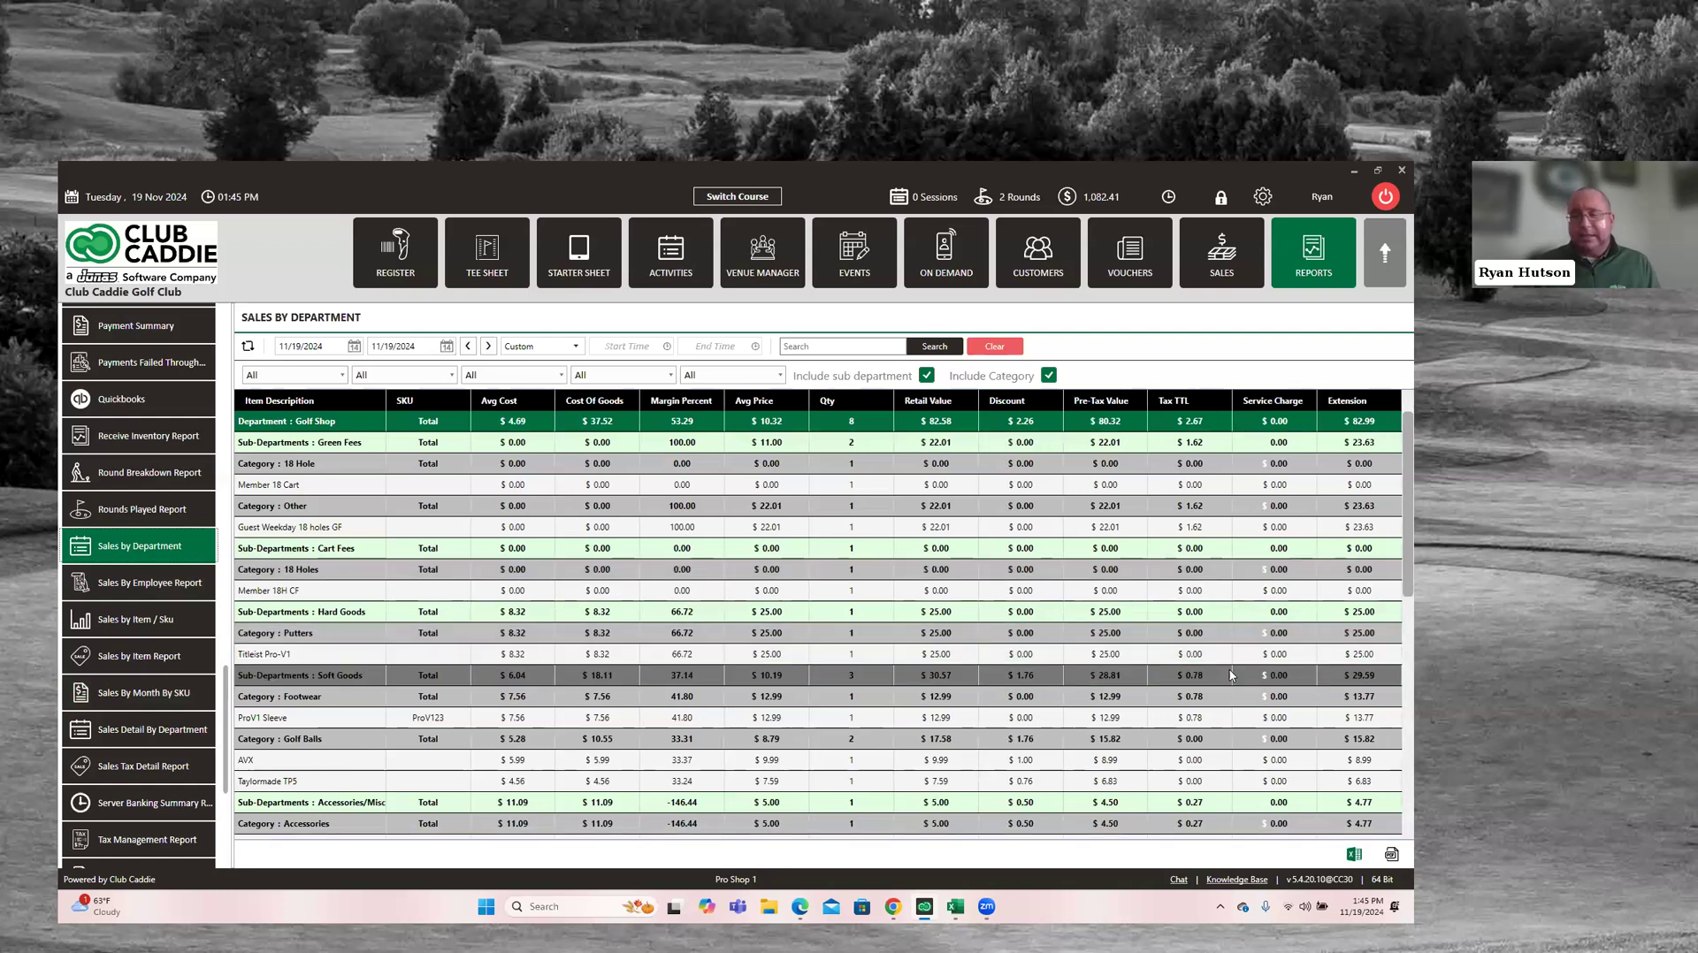
{"action": "left_click", "coordinate": [1177, 746]}
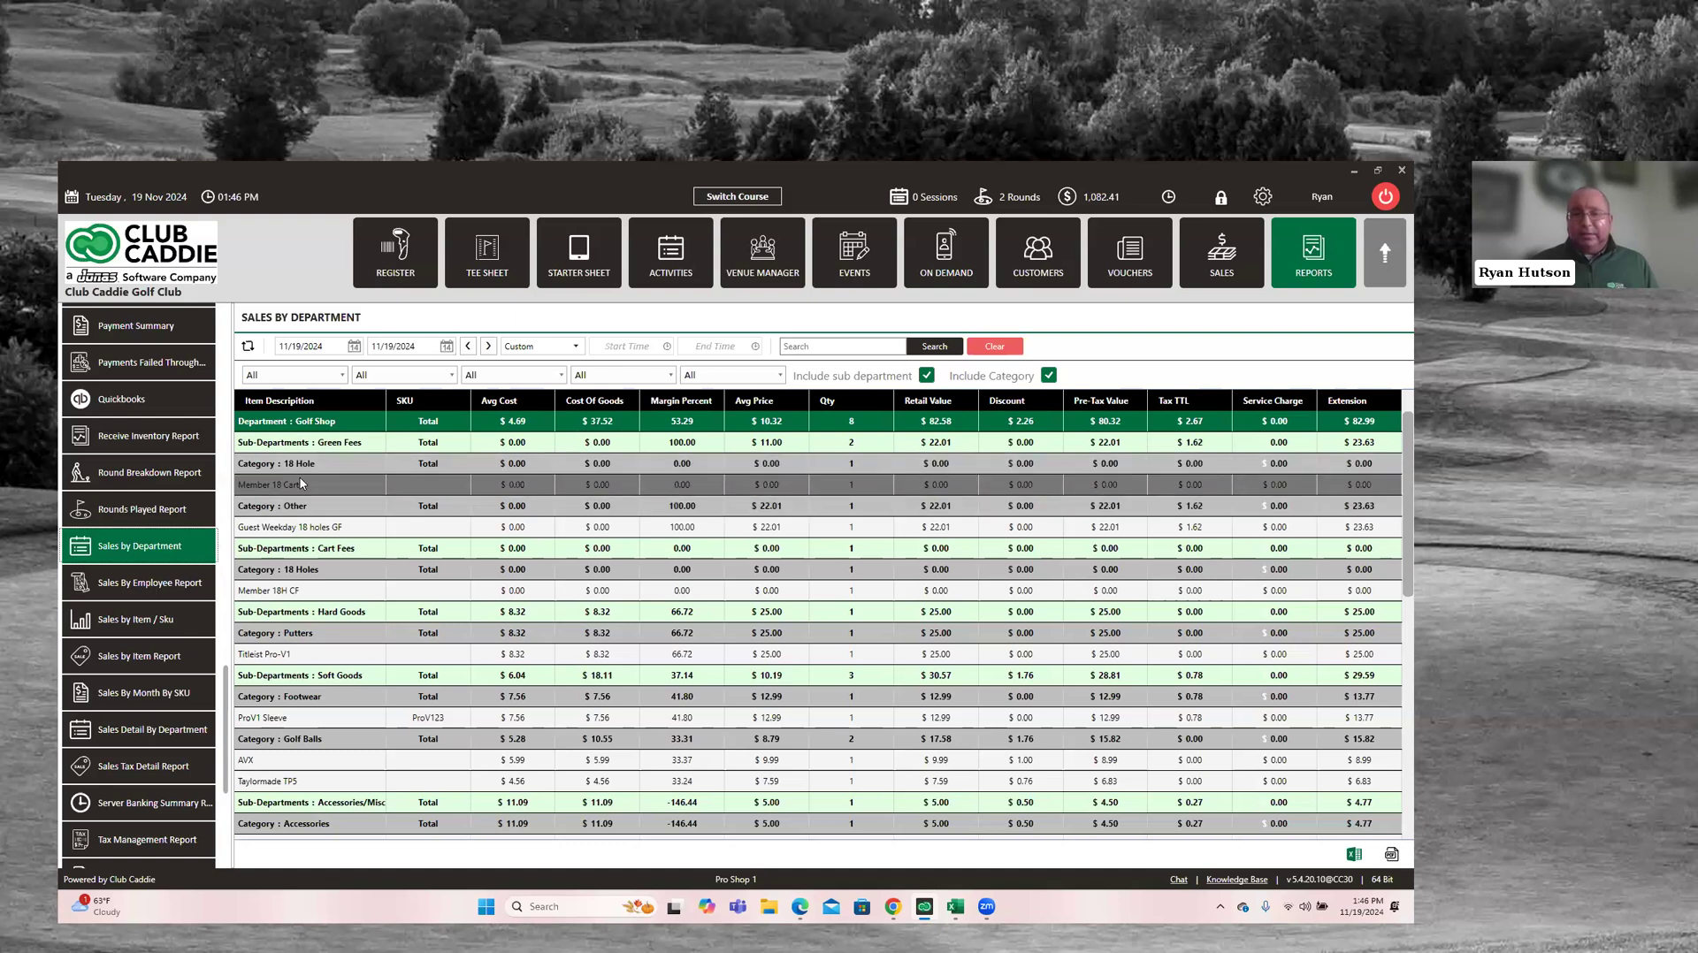
Rerun the Sales by Department report with sub departments and categories excluded
{"action": "left_click", "coordinate": [926, 375]}
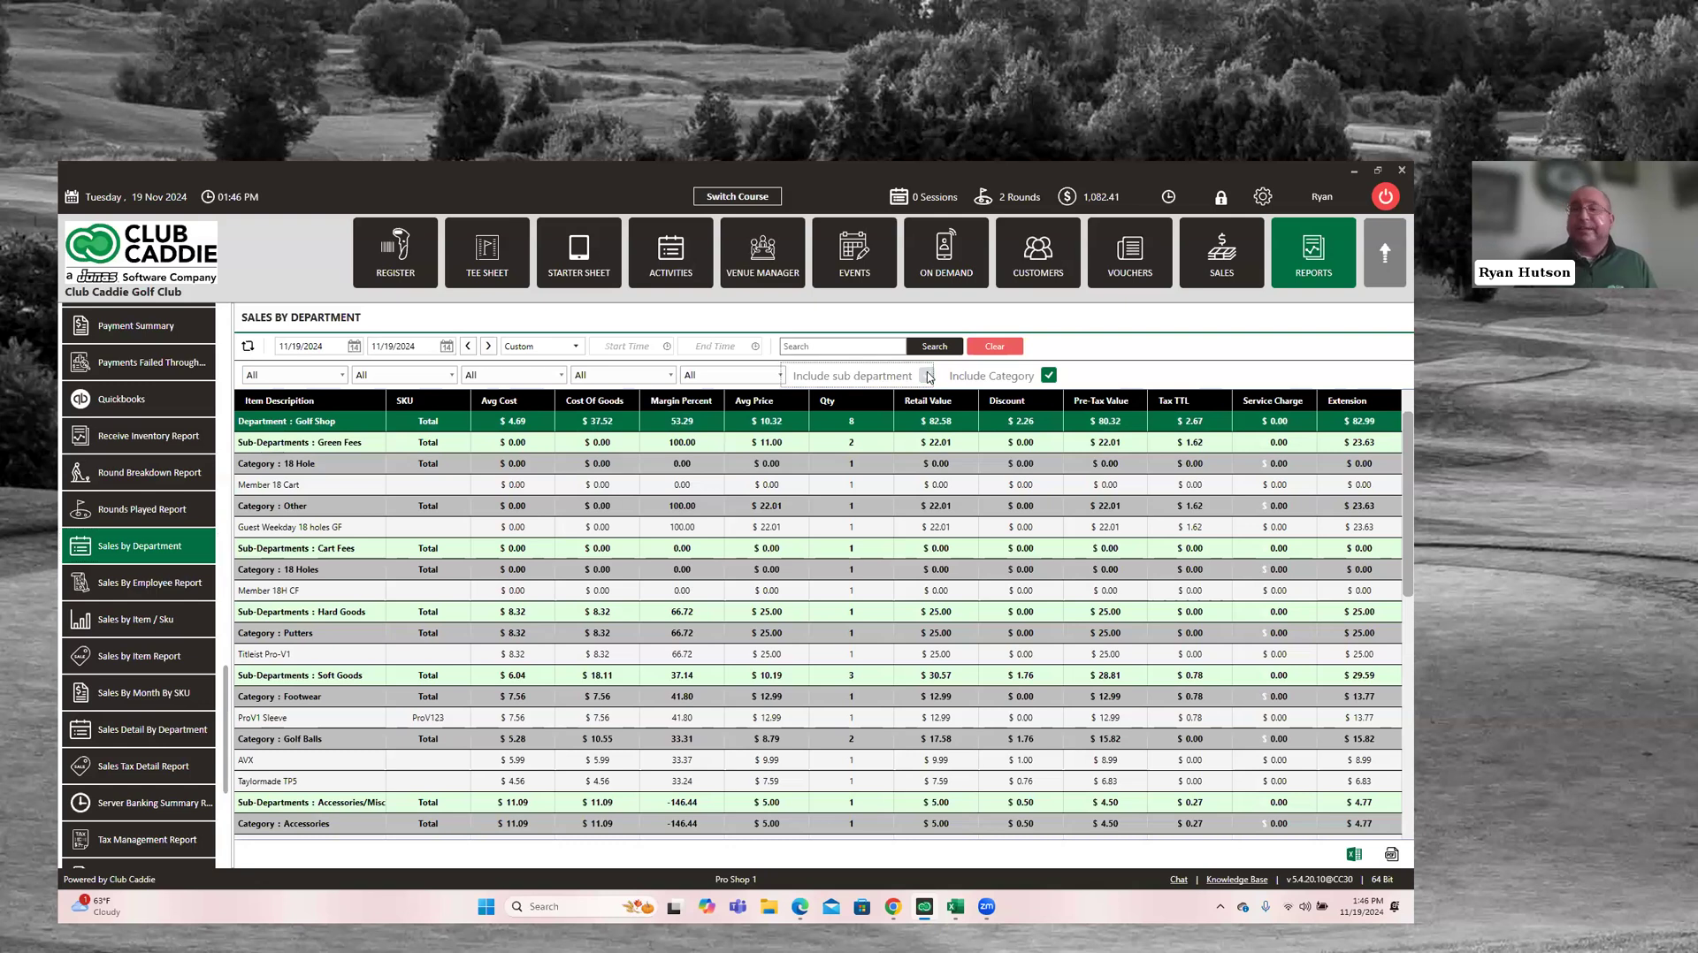
{"action": "left_click", "coordinate": [1046, 375]}
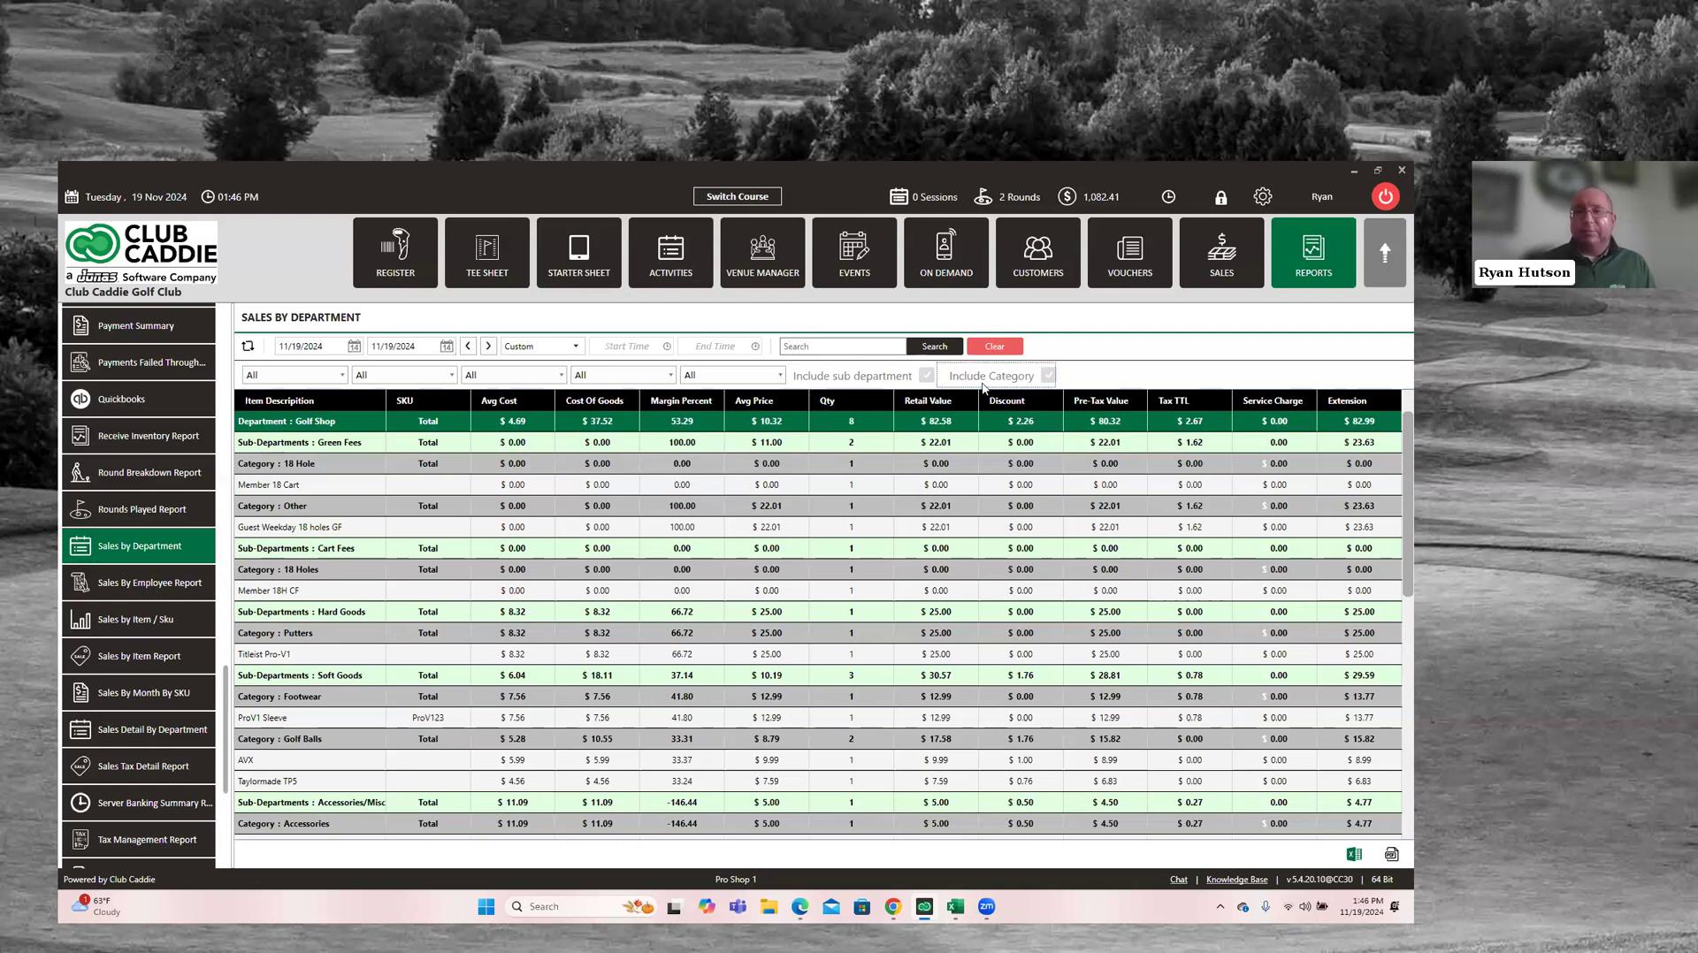
{"action": "left_click", "coordinate": [933, 347]}
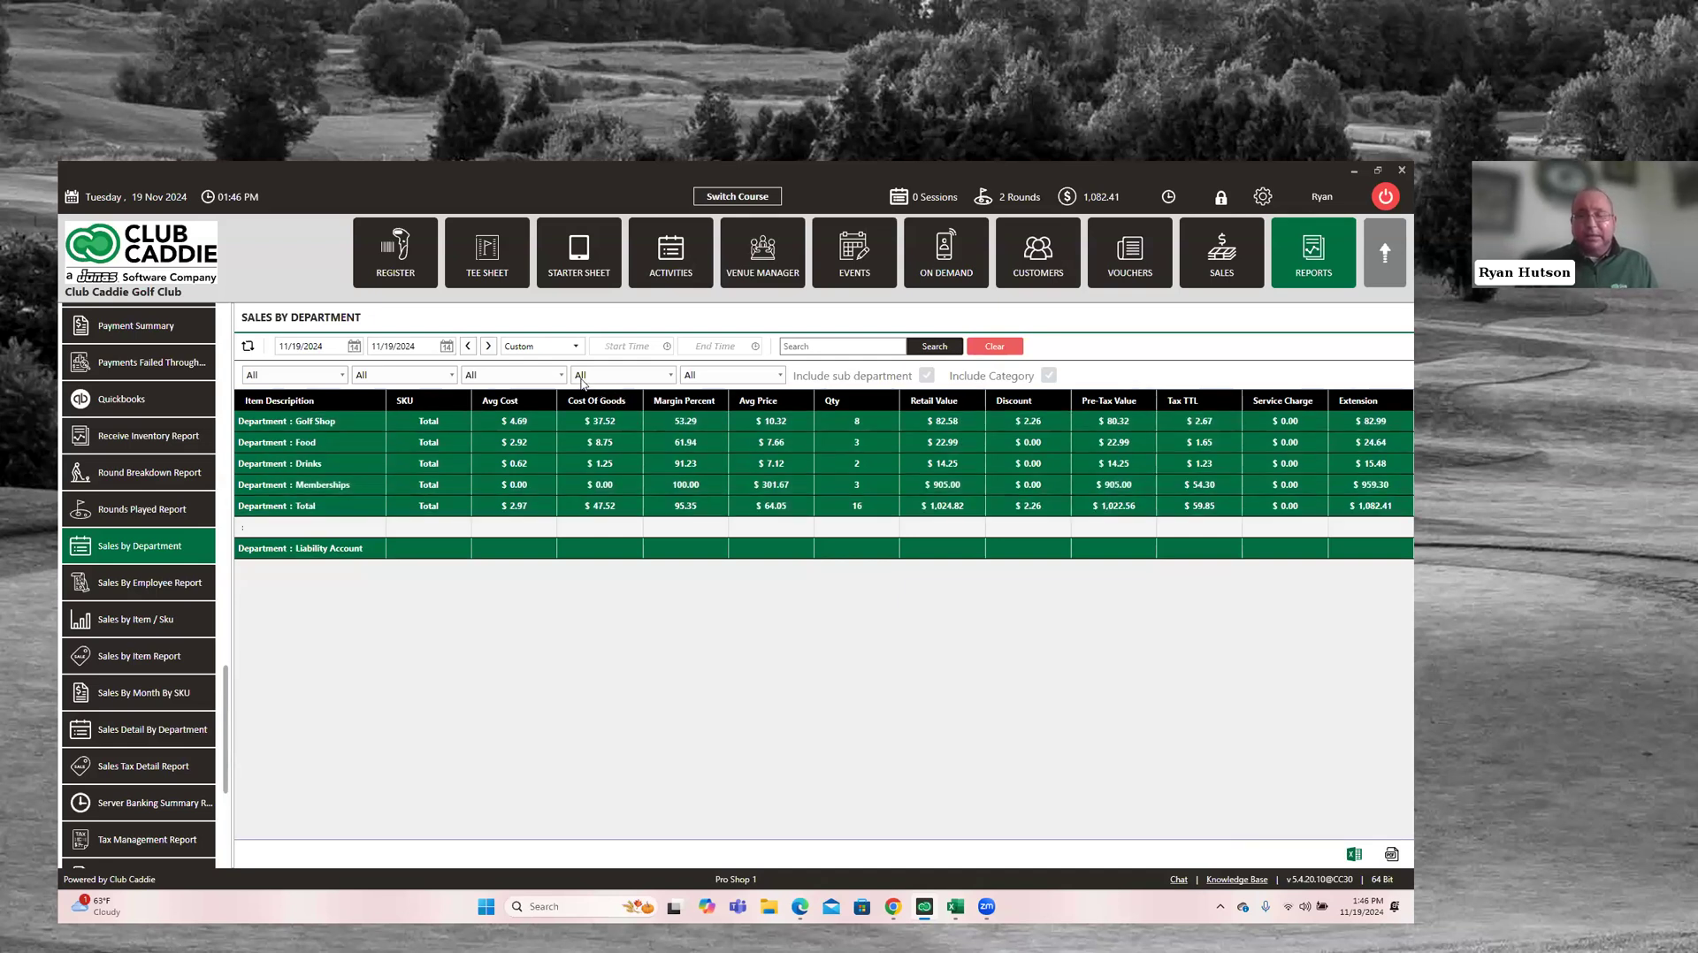
Rerun the Sales by Department report with sub departments and categories included and review its rows down to the department total
{"action": "left_click", "coordinate": [927, 375]}
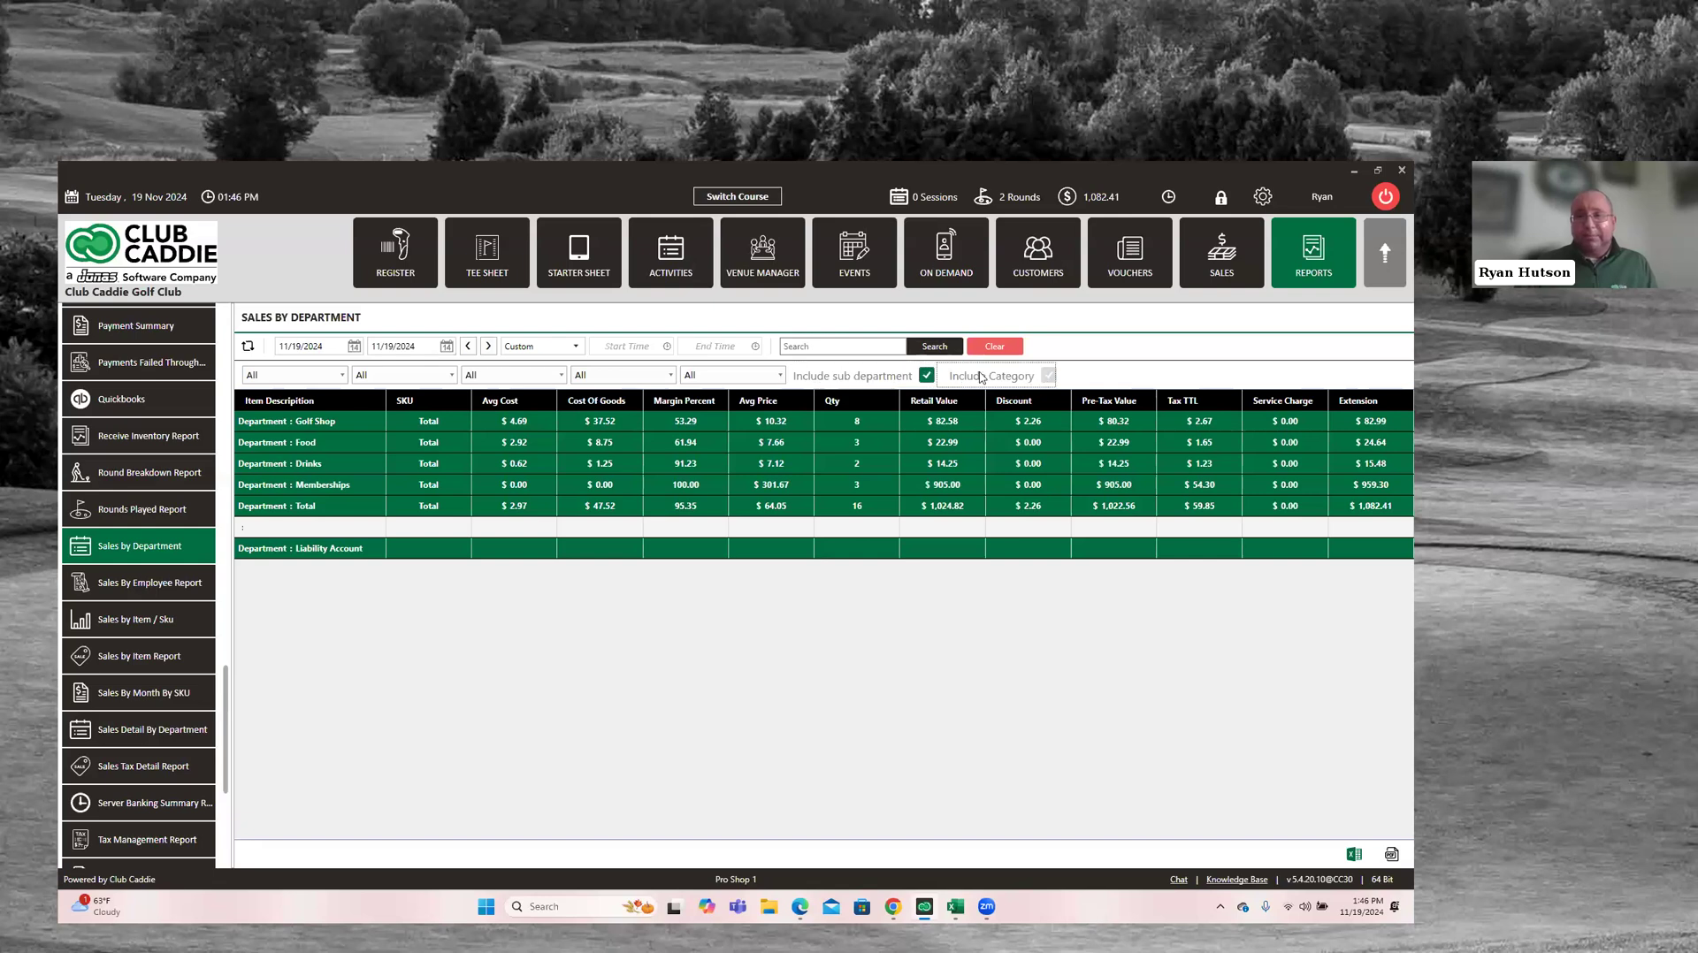
{"action": "left_click", "coordinate": [1049, 375]}
{"action": "left_click", "coordinate": [954, 351]}
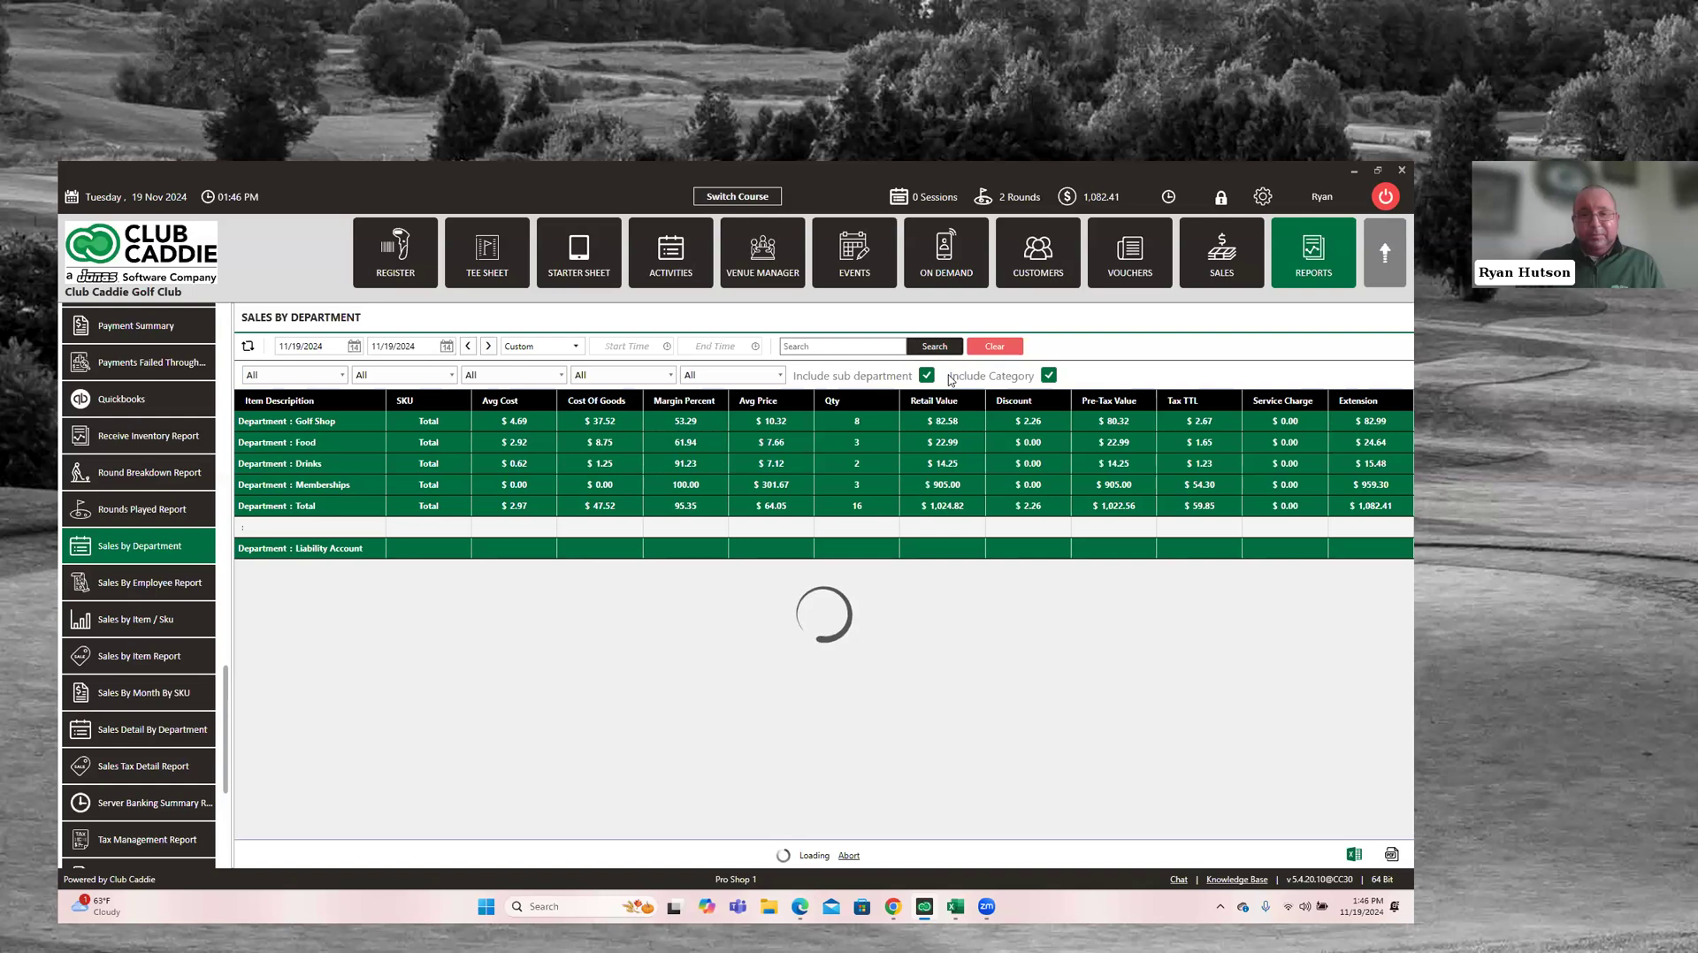
{"action": "left_click", "coordinate": [934, 428]}
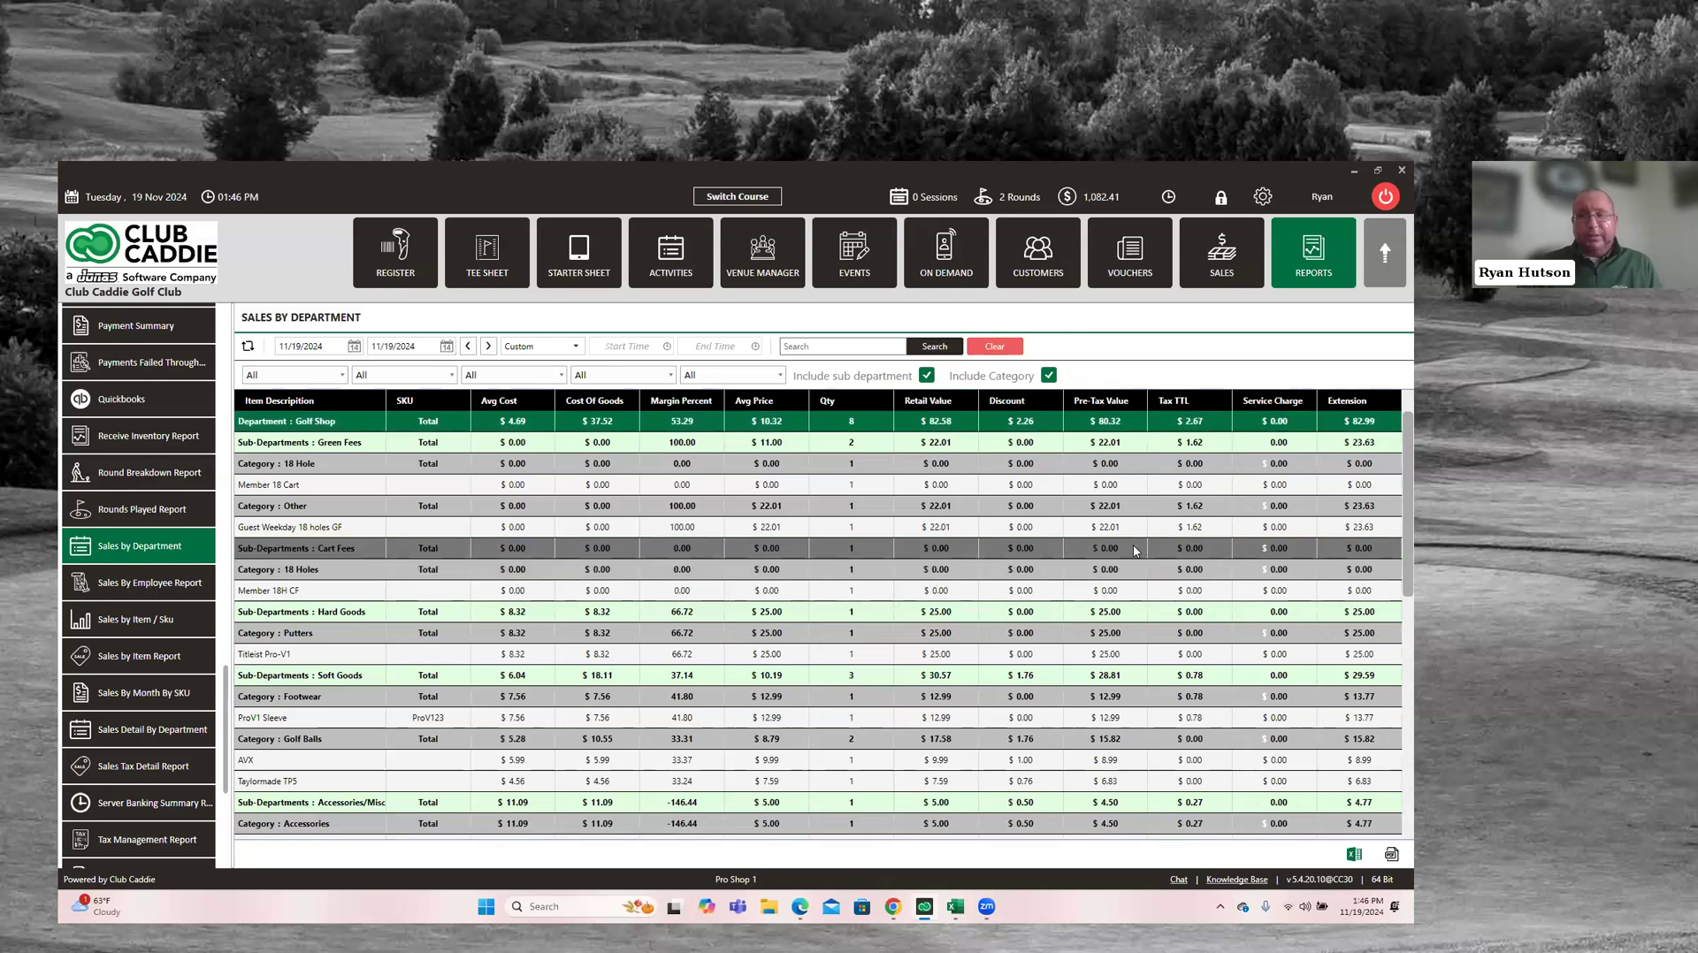
{"action": "scroll", "coordinate": [1114, 557], "scroll_direction": "down", "scroll_amount": 3}
{"action": "scroll", "coordinate": [1017, 588], "scroll_direction": "down", "scroll_amount": 2}
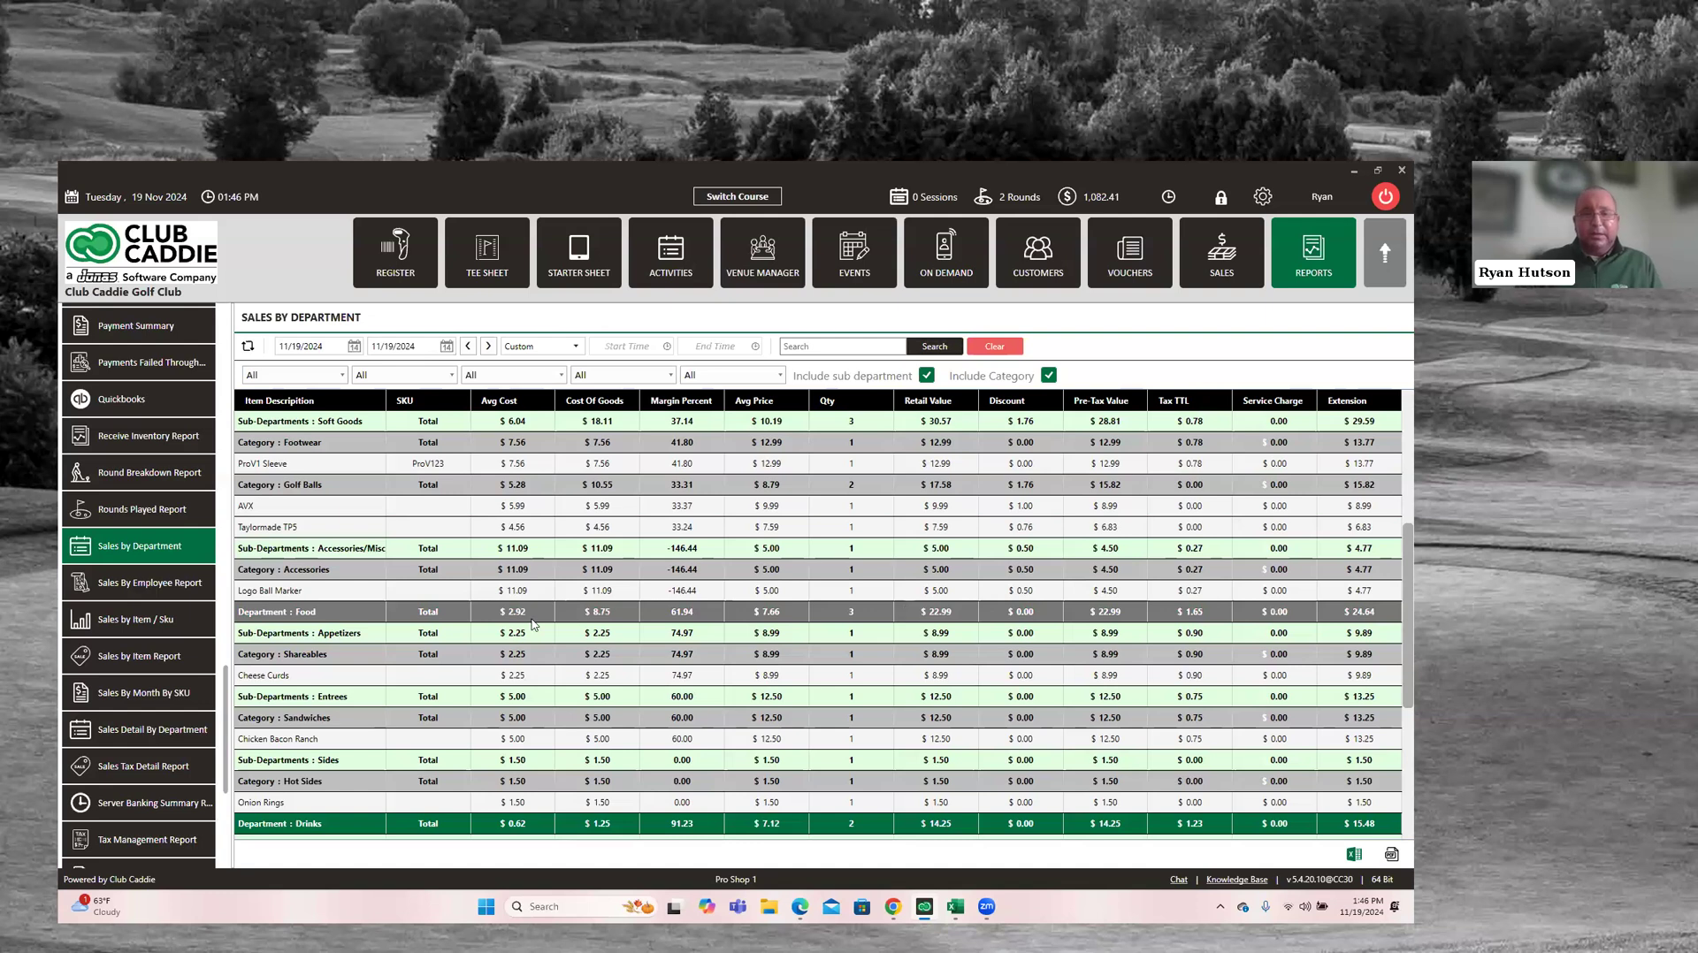
{"action": "scroll", "coordinate": [283, 556], "scroll_direction": "down", "scroll_amount": 1}
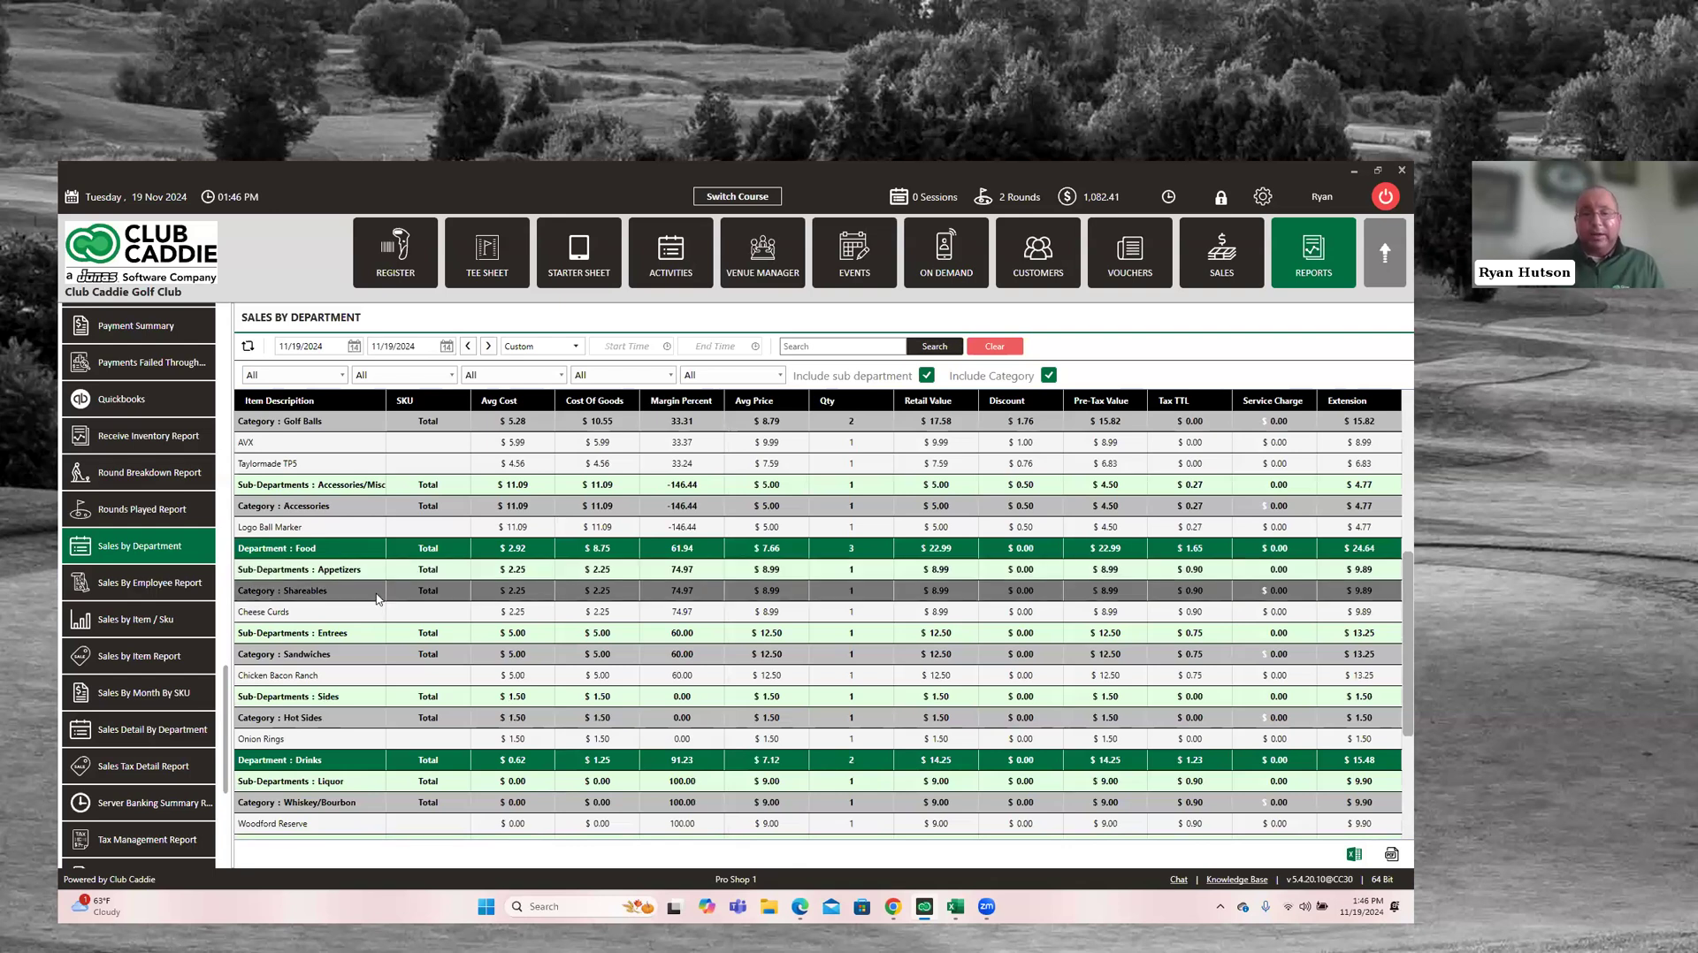
{"action": "scroll", "coordinate": [381, 594], "scroll_direction": "down", "scroll_amount": 1}
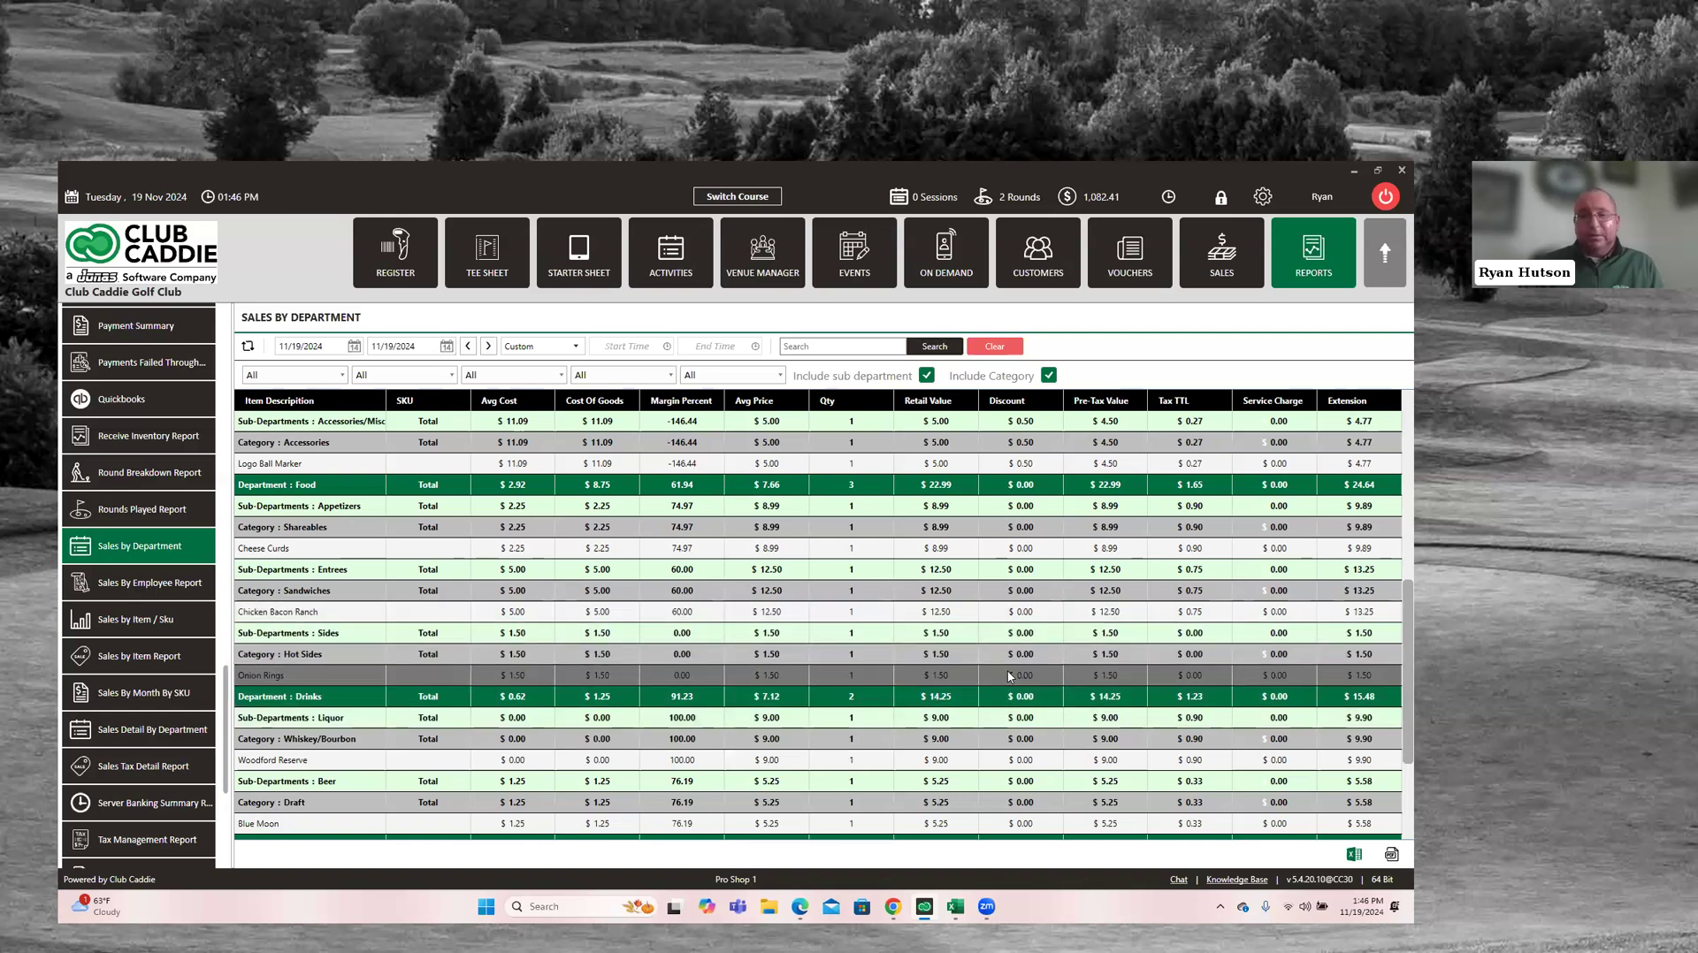
{"action": "scroll", "coordinate": [1009, 677], "scroll_direction": "down", "scroll_amount": 2}
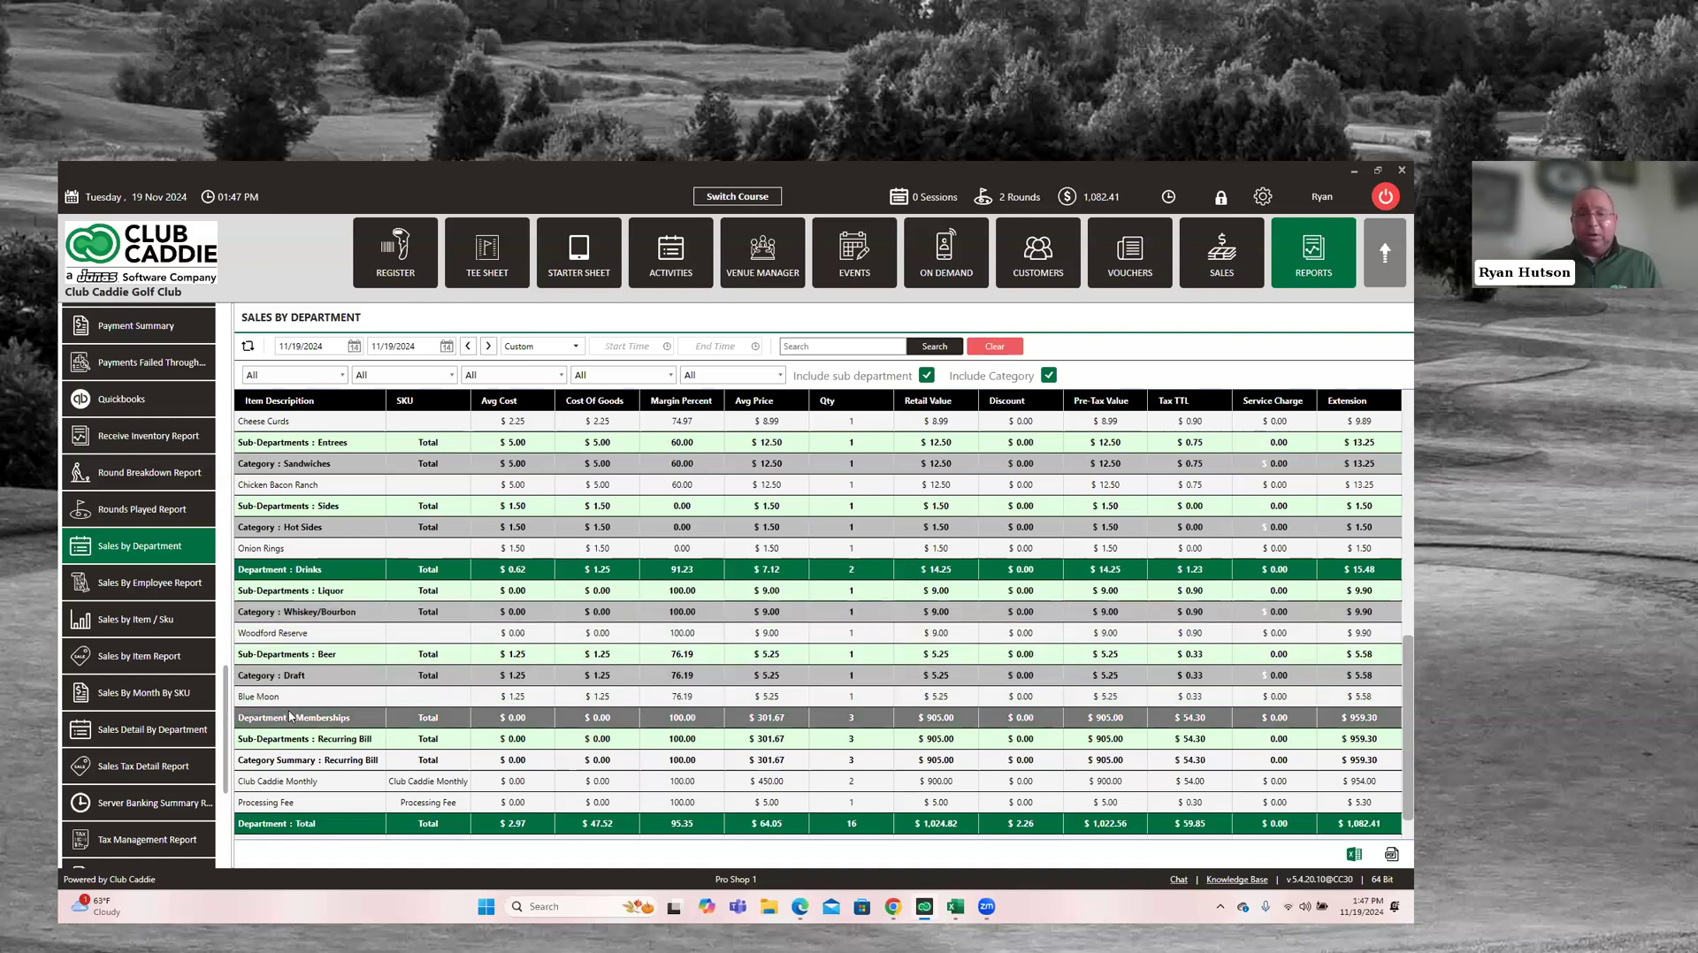
{"action": "scroll", "coordinate": [289, 719], "scroll_direction": "down", "scroll_amount": 1}
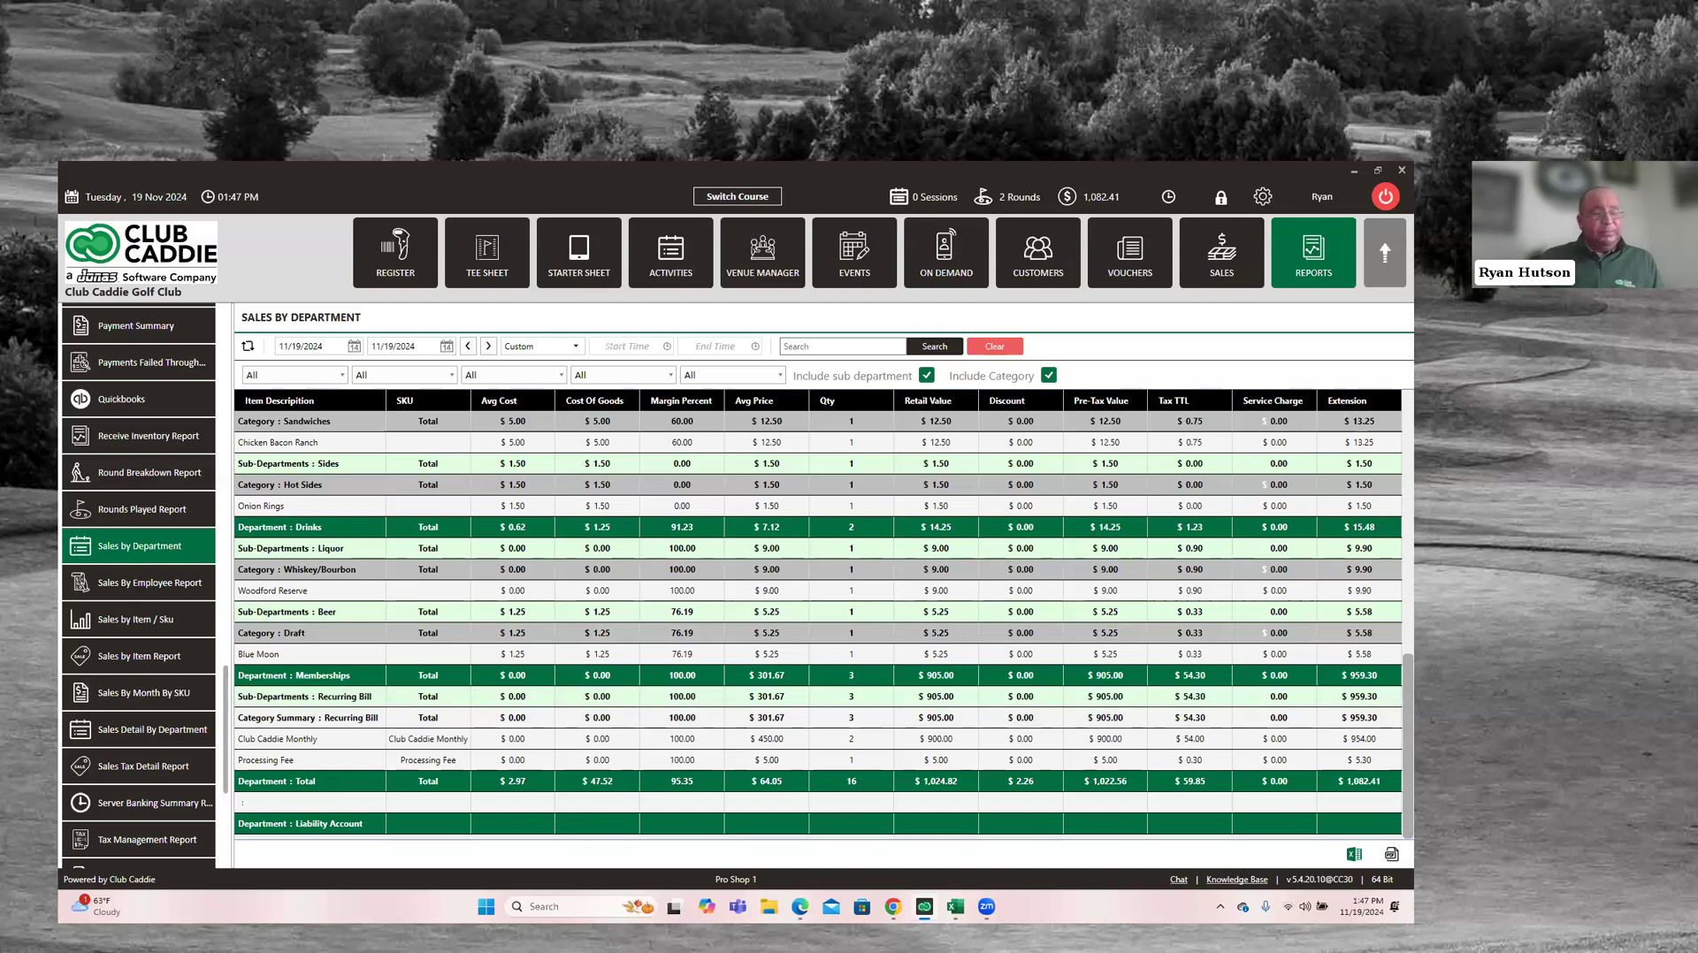
{"action": "left_click", "coordinate": [159, 693]}
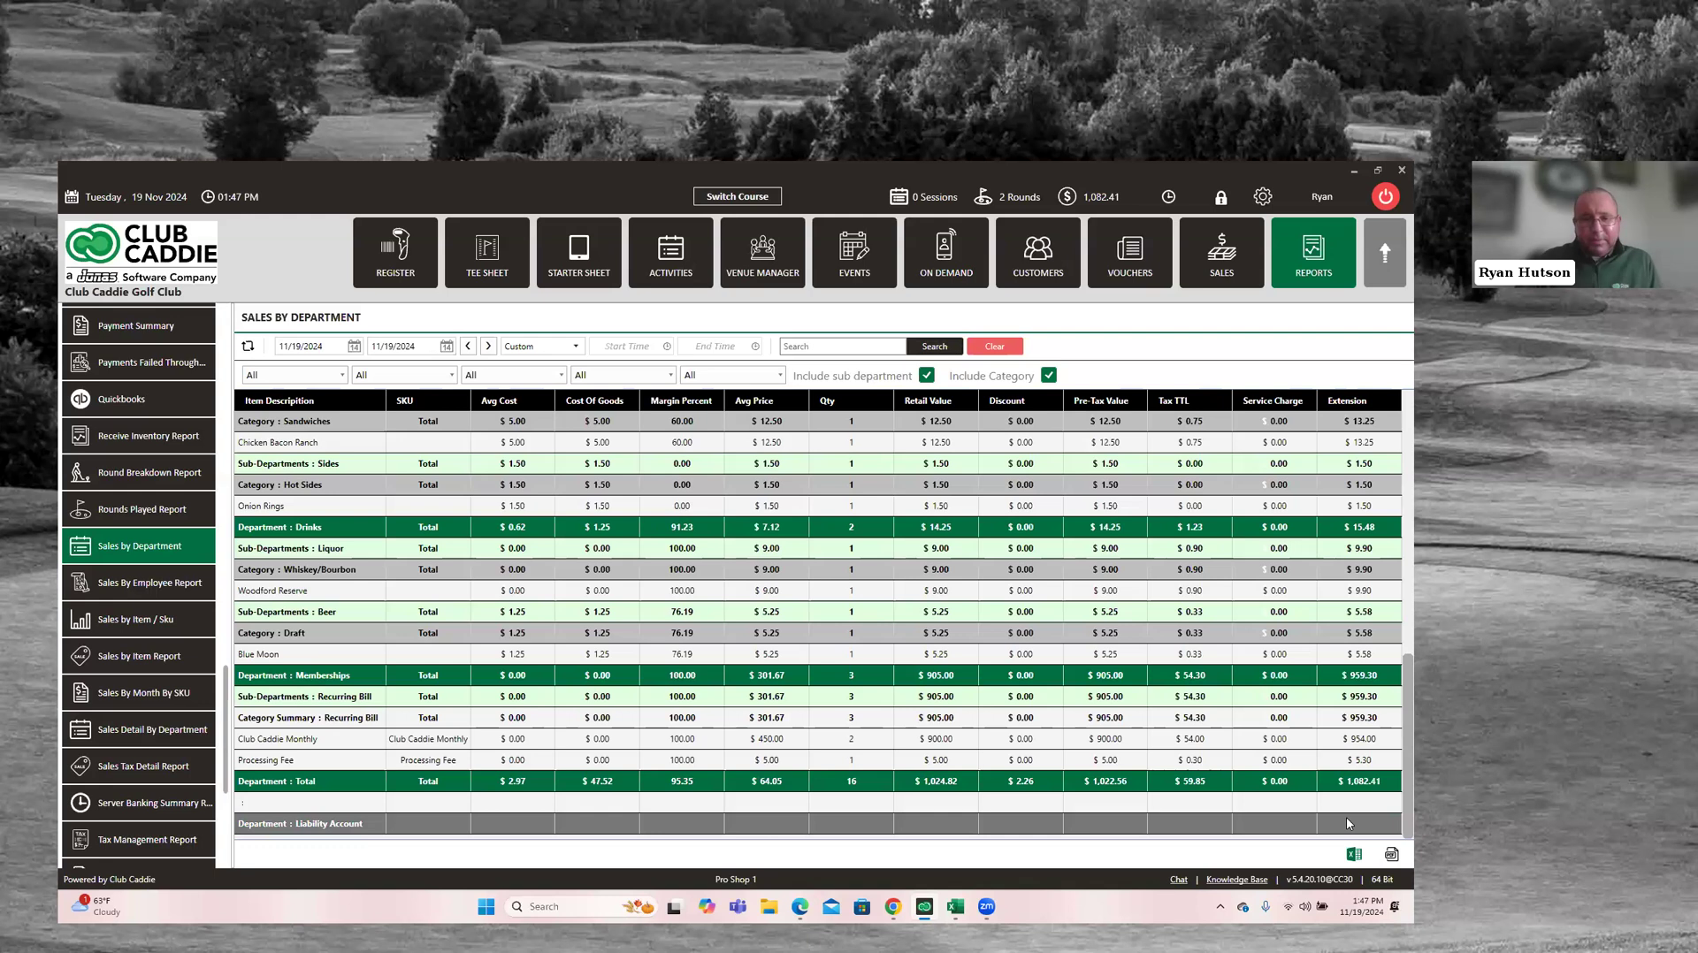
{"action": "mouse_move", "coordinate": [955, 907]}
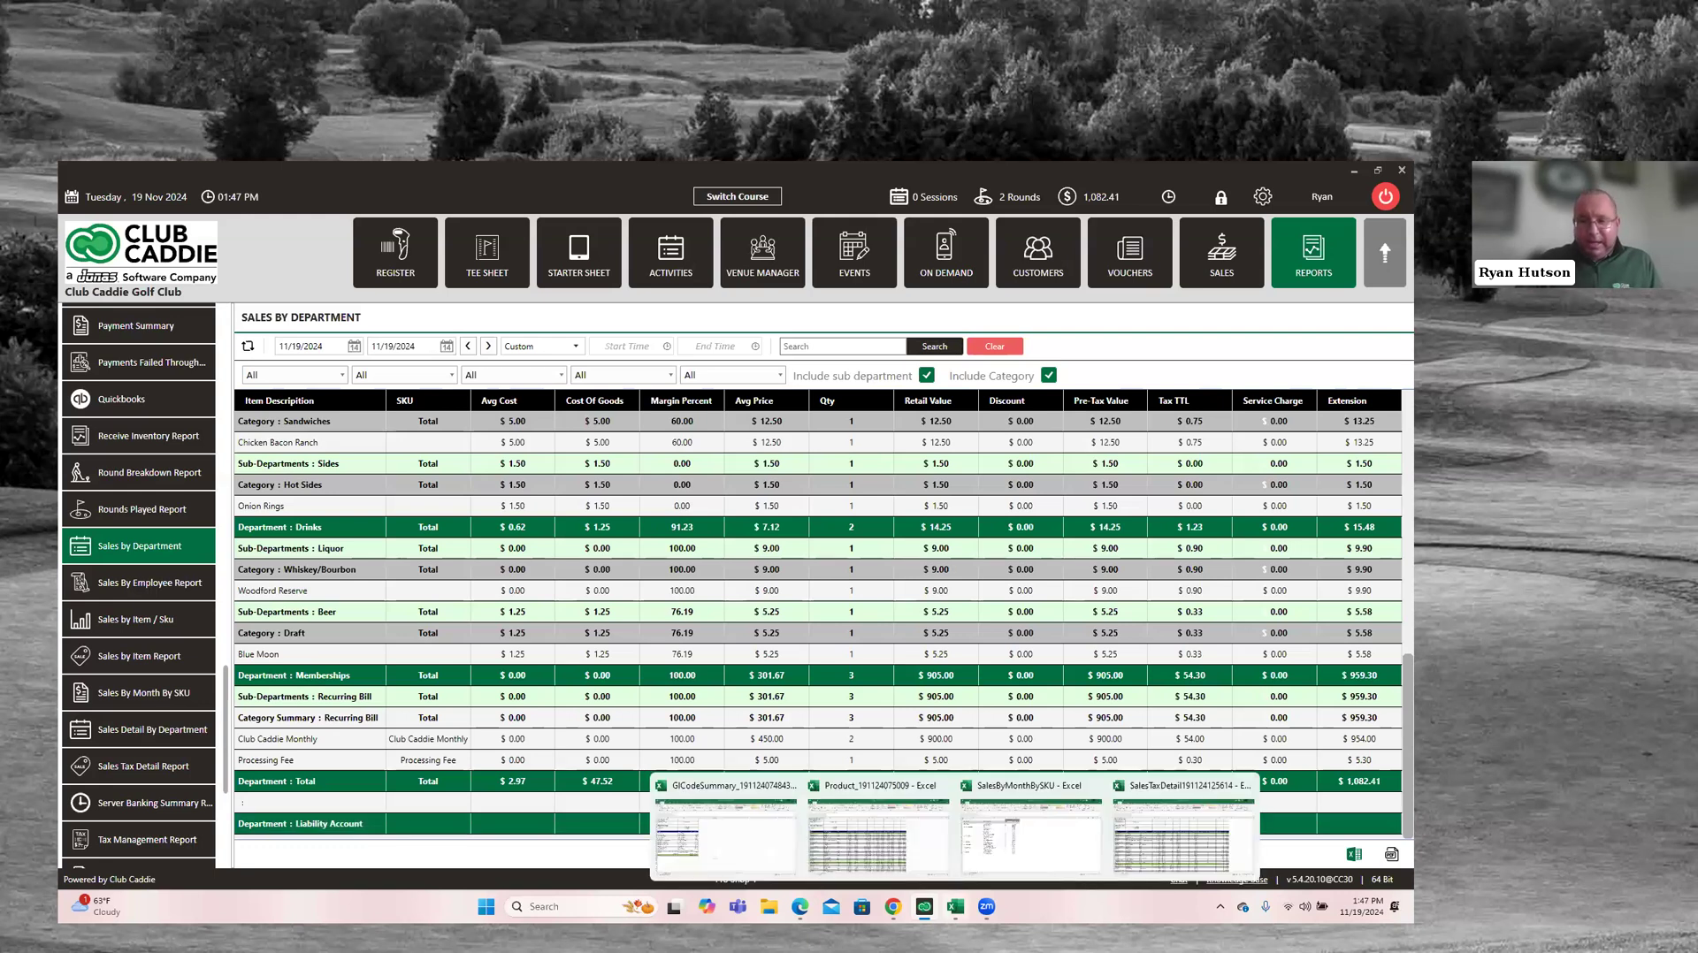
{"action": "left_click", "coordinate": [929, 840]}
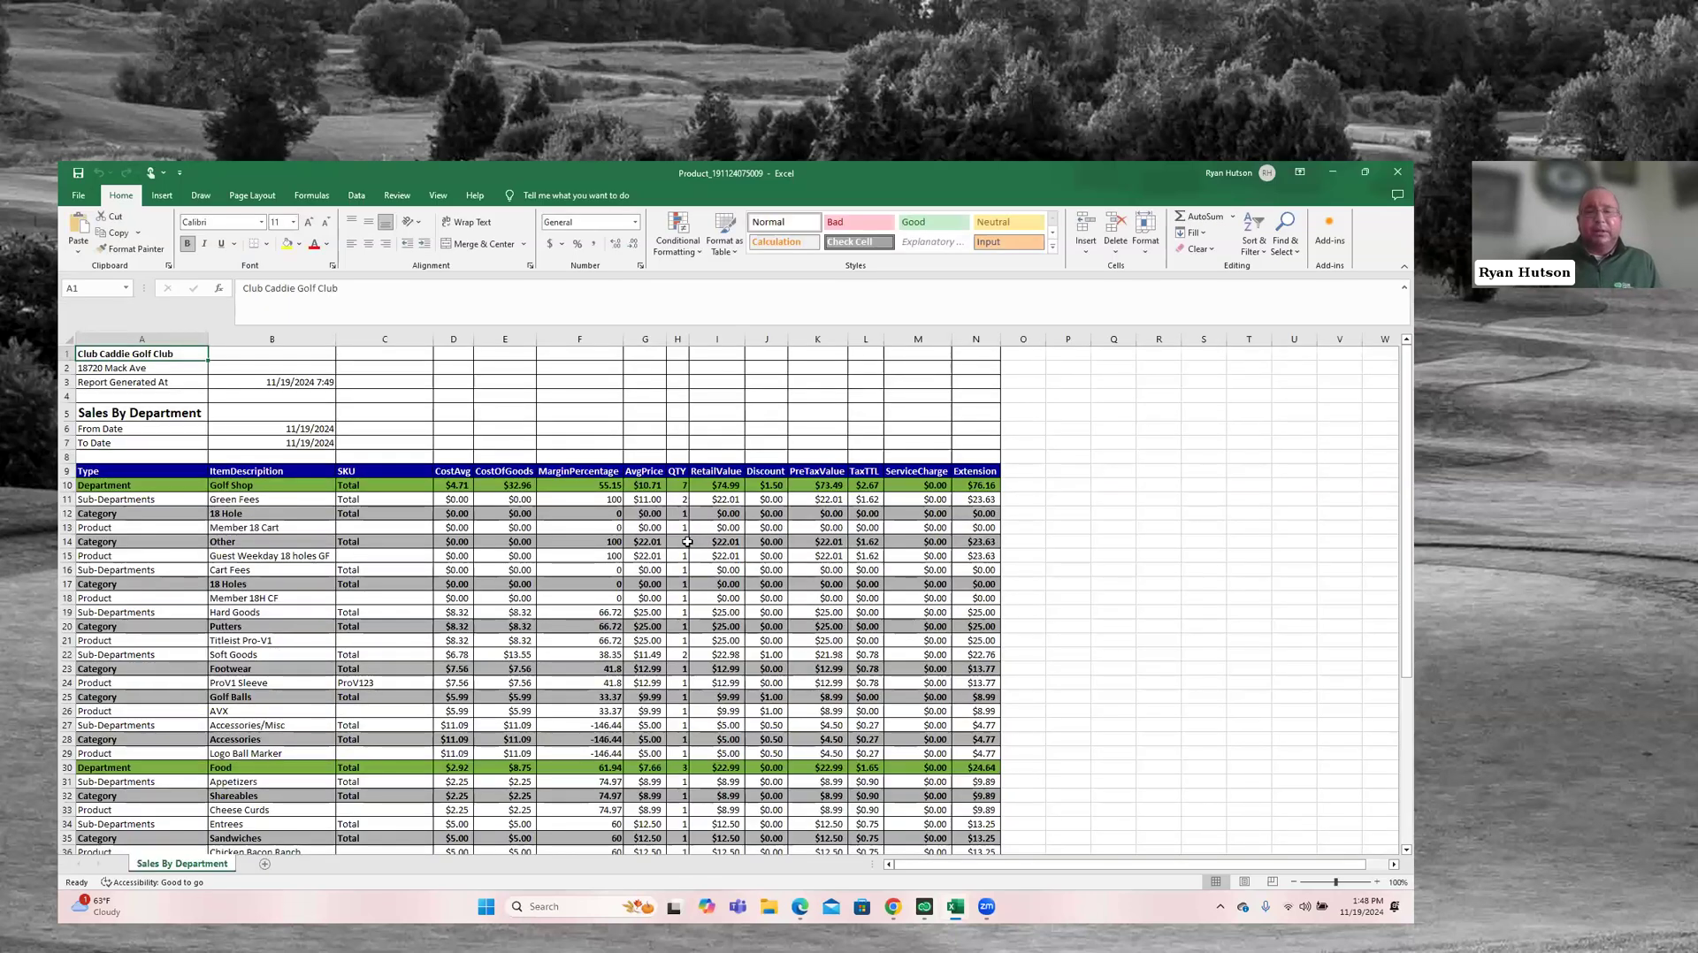
{"action": "scroll", "coordinate": [687, 543], "scroll_direction": "down", "scroll_amount": 1}
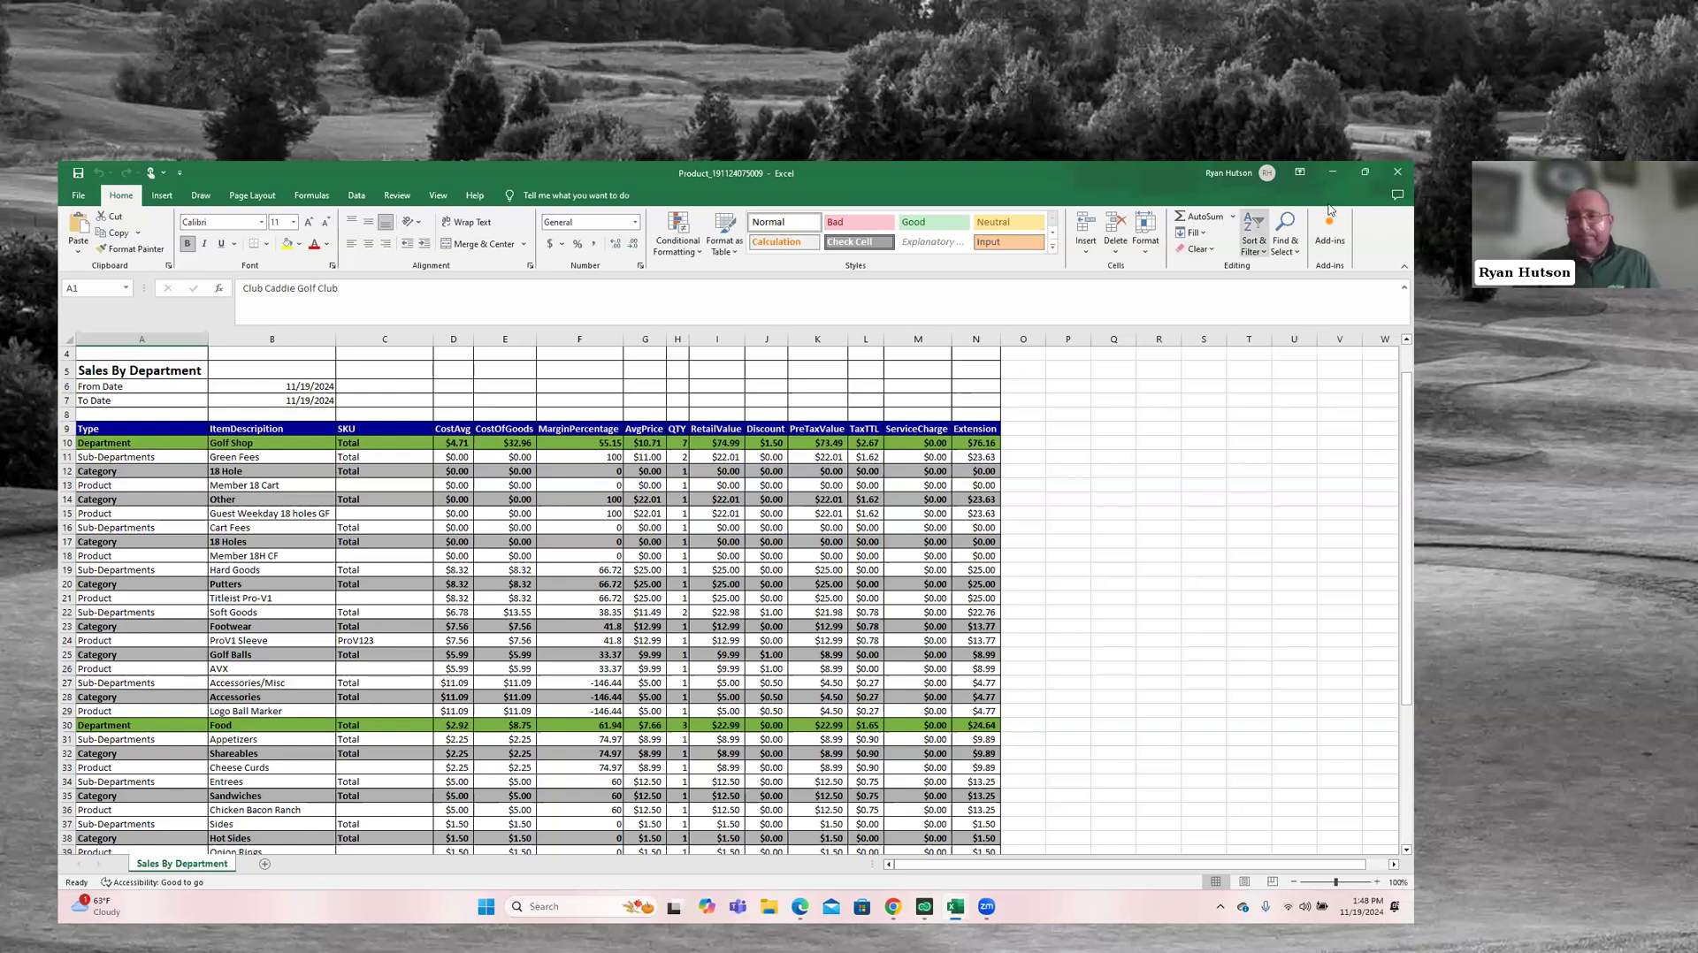
{"action": "left_click", "coordinate": [1333, 175]}
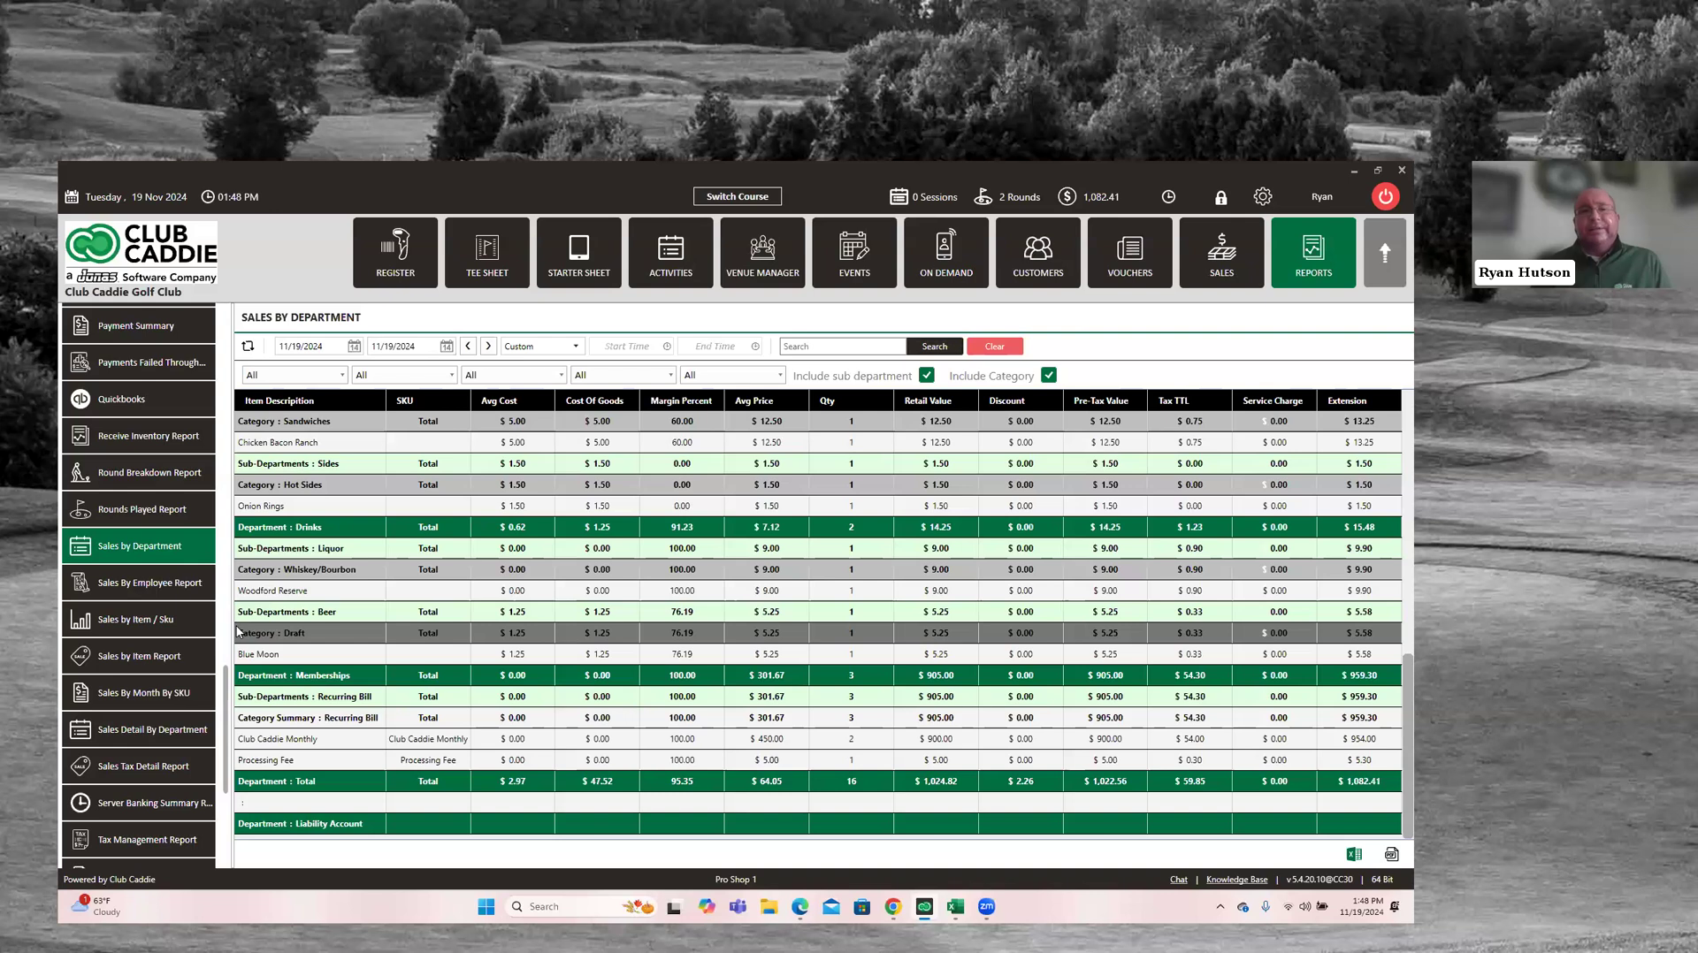
View the Sales Detail By Department report, and examine the Green Fees and other Golf Shop tax rows in the Sales Tax Detail Report
{"action": "left_click", "coordinate": [163, 733]}
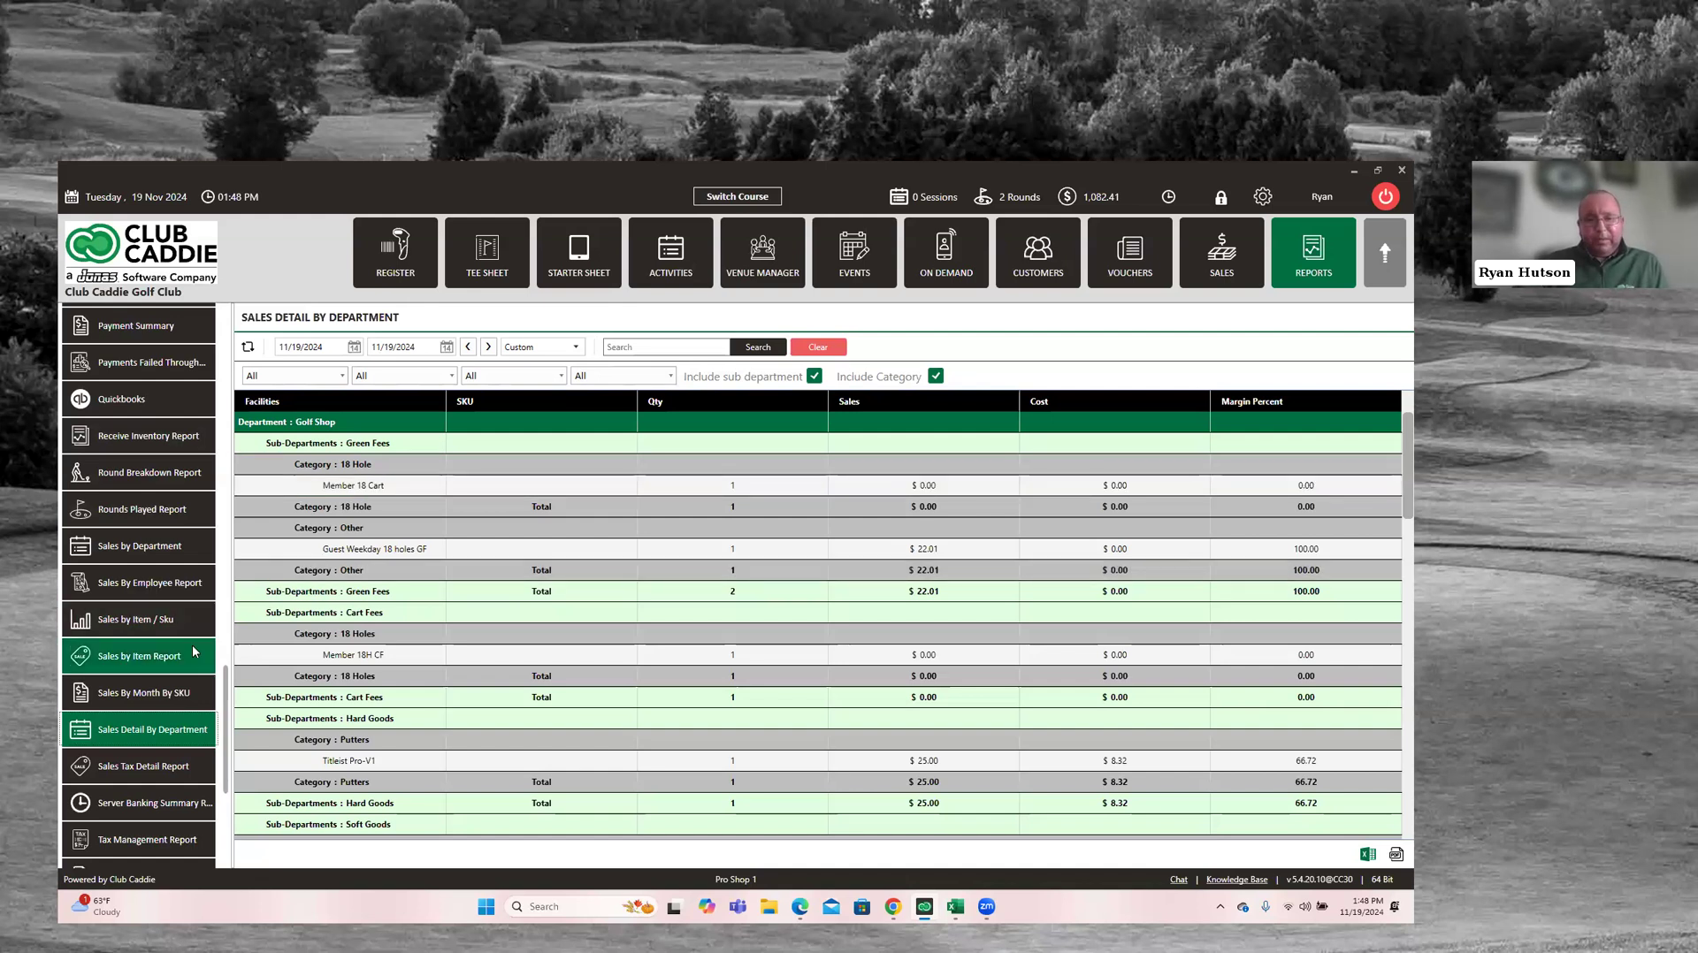
{"action": "scroll", "coordinate": [193, 646], "scroll_direction": "down", "scroll_amount": 1}
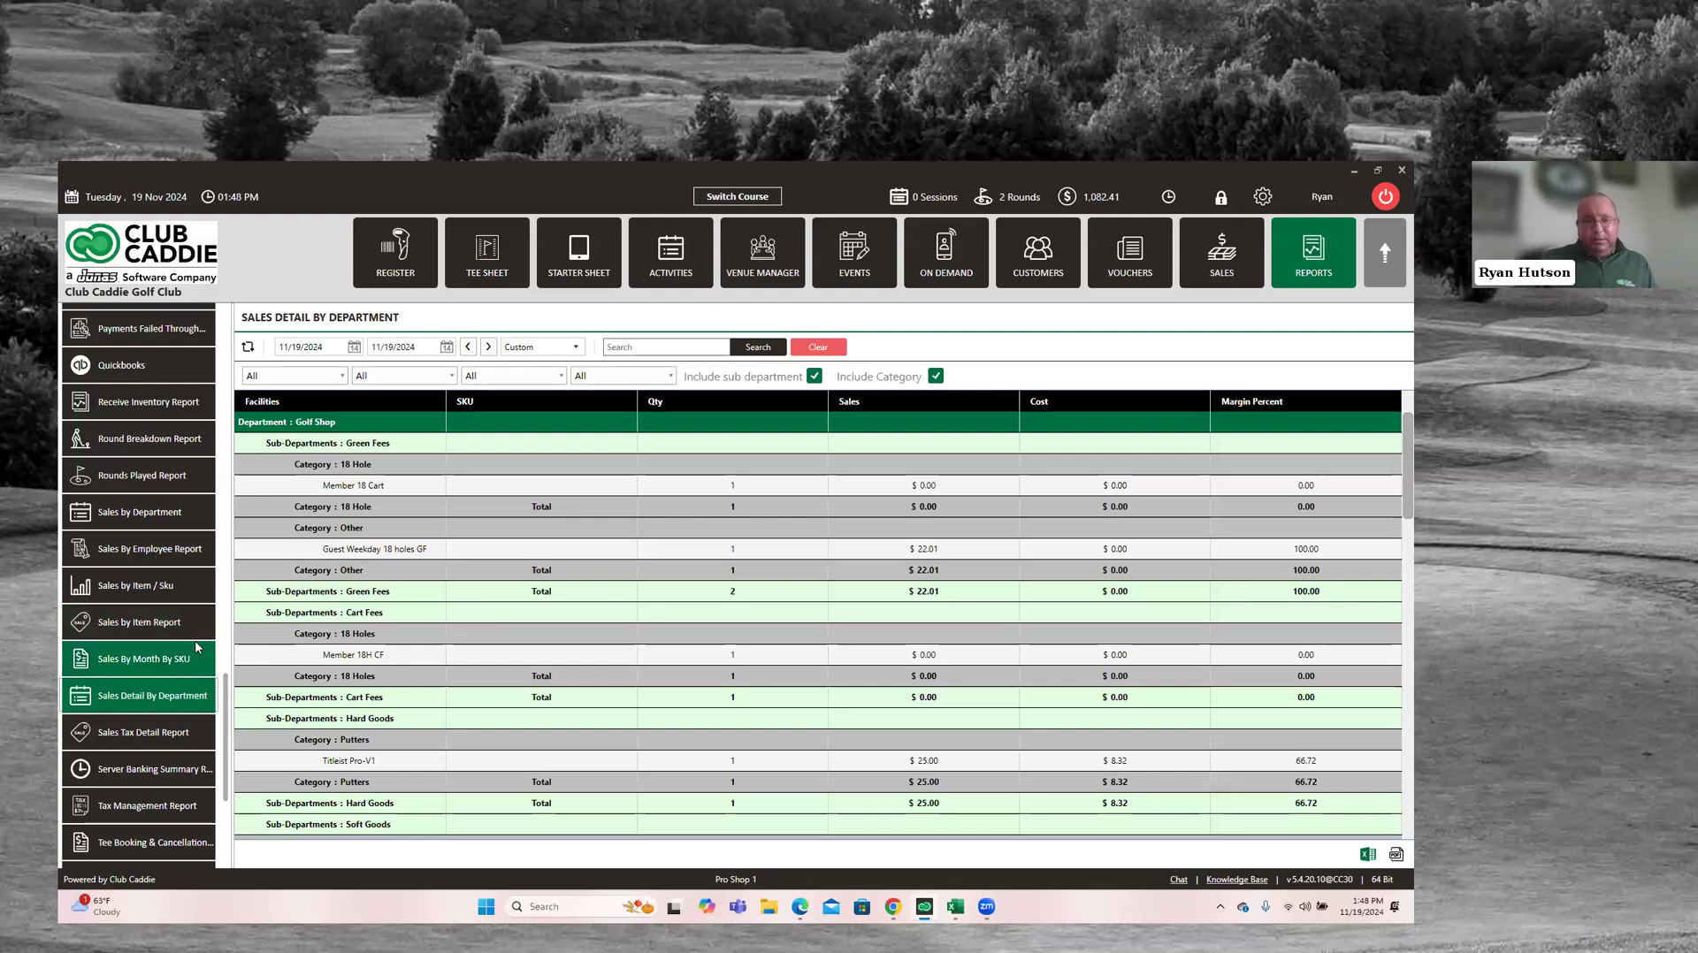
{"action": "scroll", "coordinate": [220, 619], "scroll_direction": "down", "scroll_amount": 1}
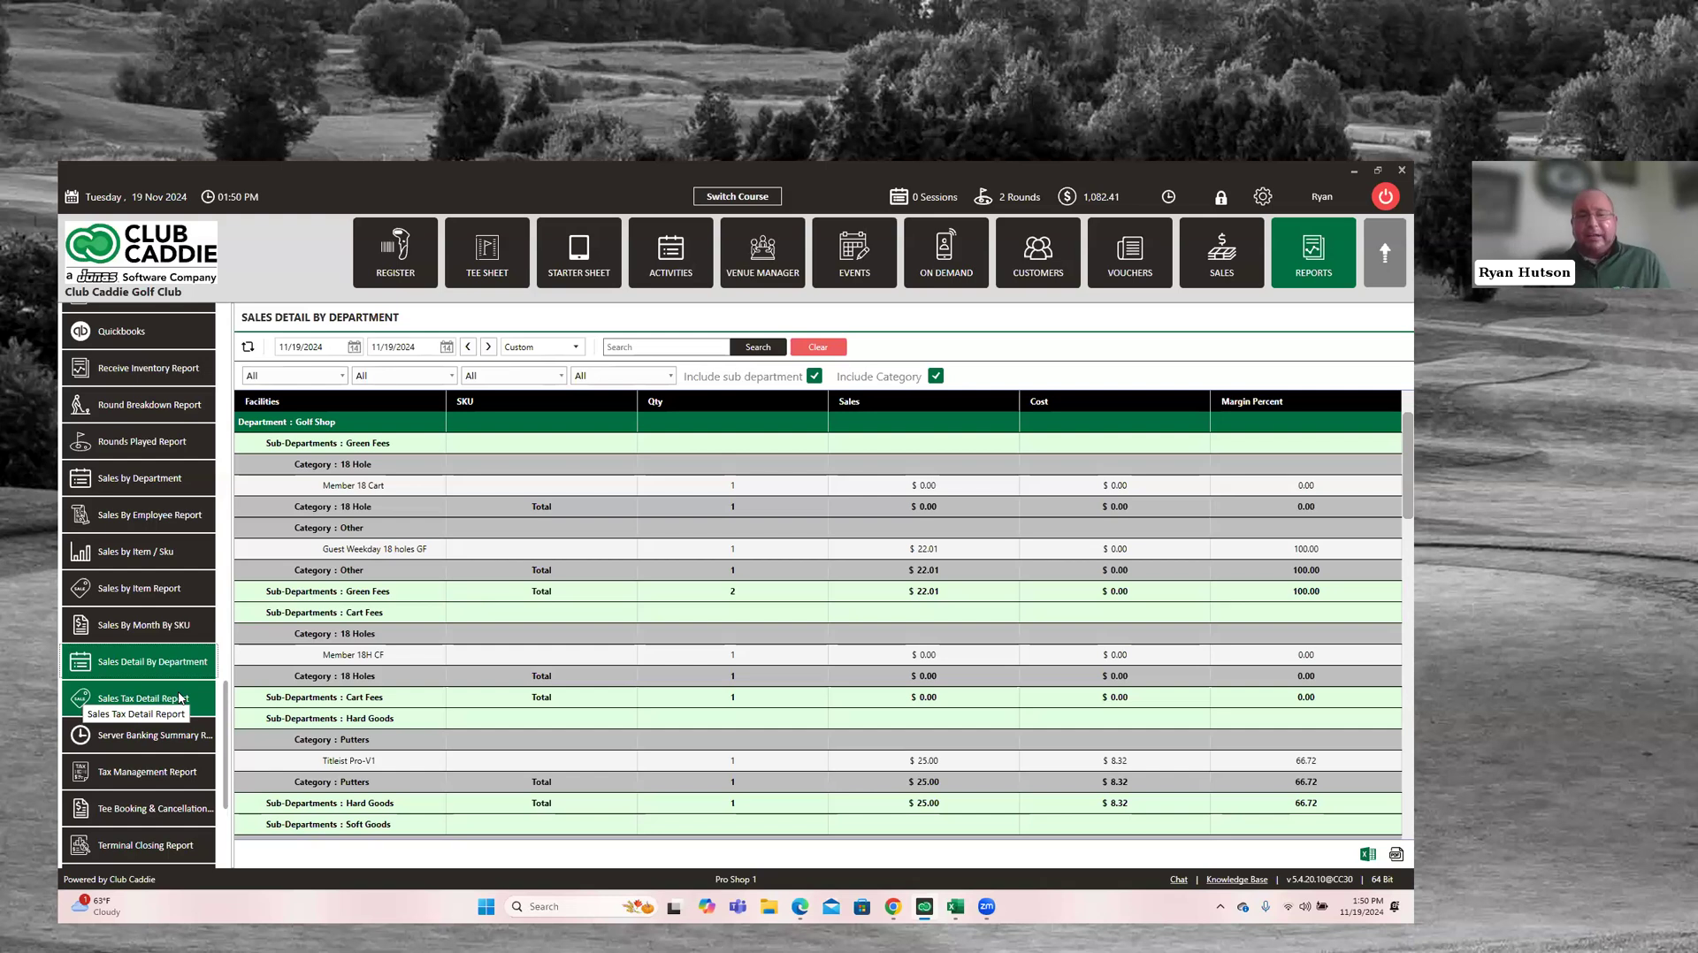
{"action": "left_click", "coordinate": [179, 699]}
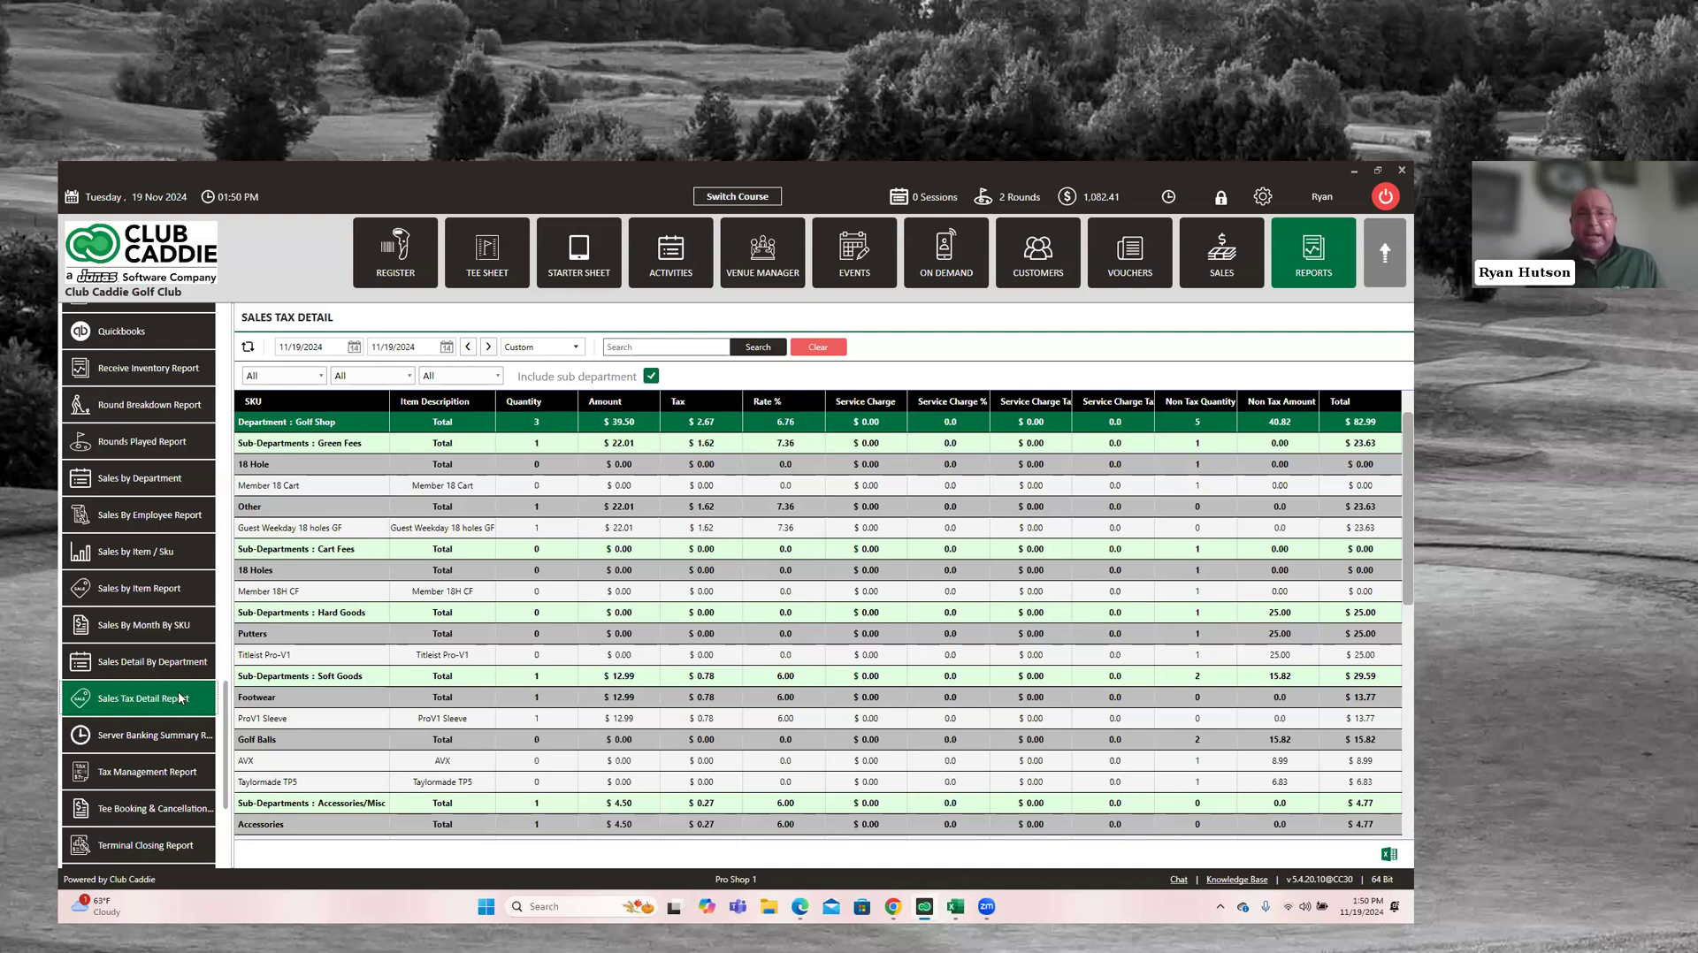
{"action": "left_click", "coordinate": [381, 473]}
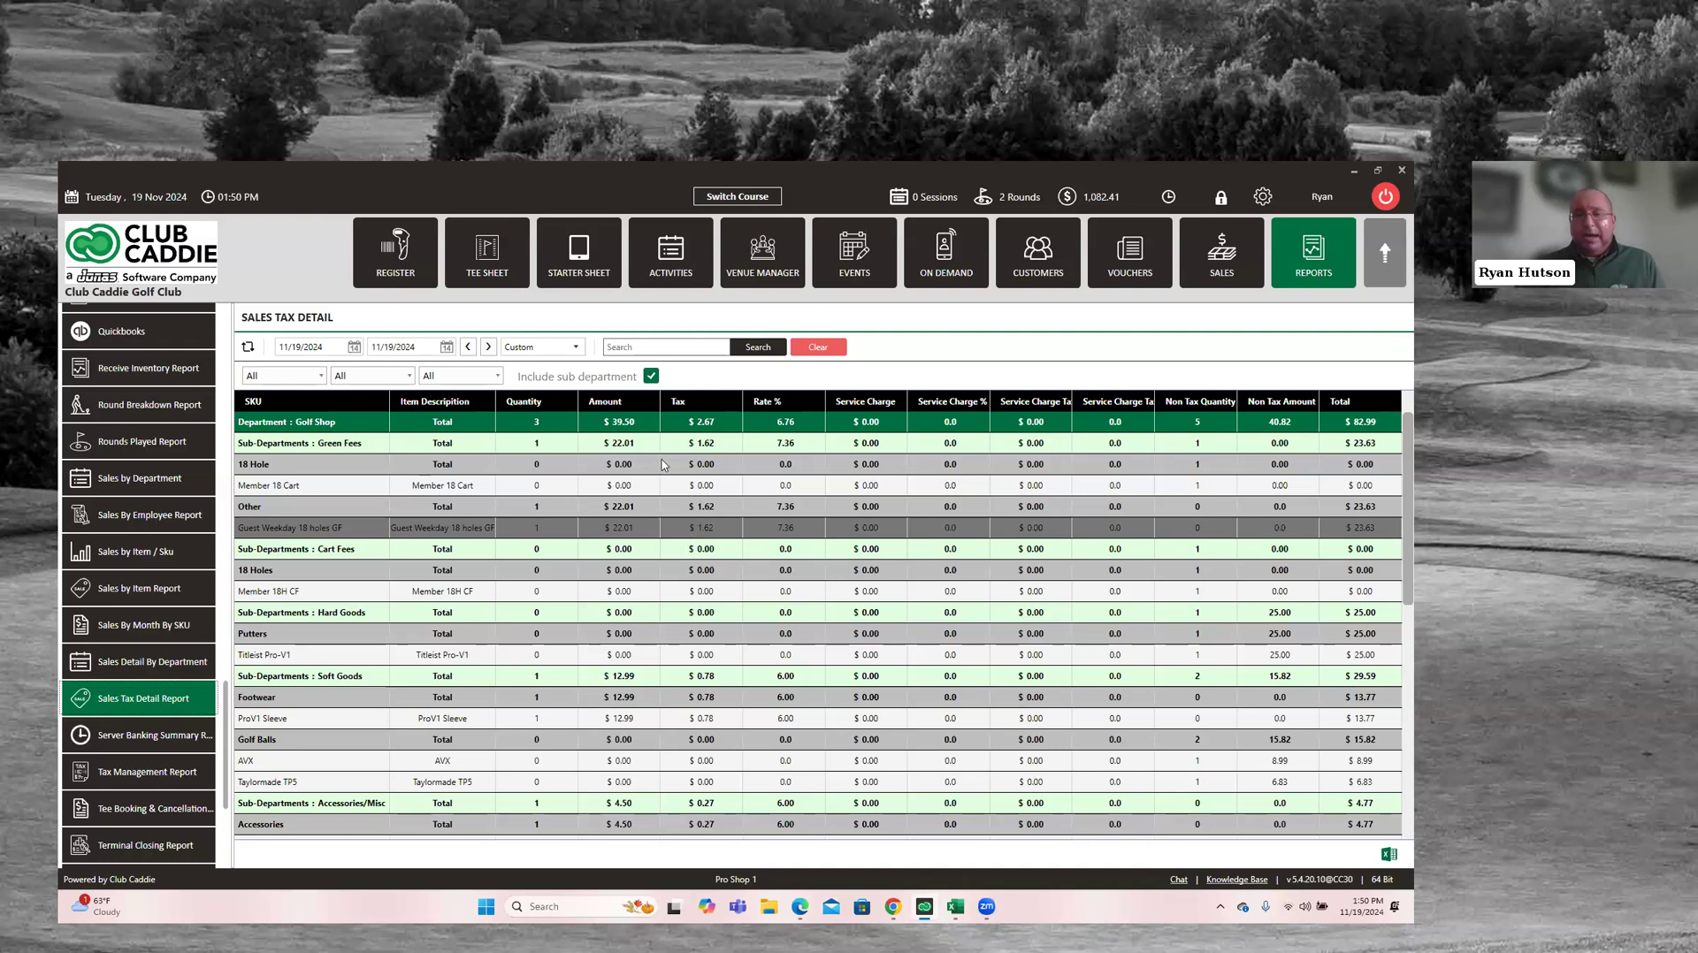
{"action": "left_click", "coordinate": [809, 549]}
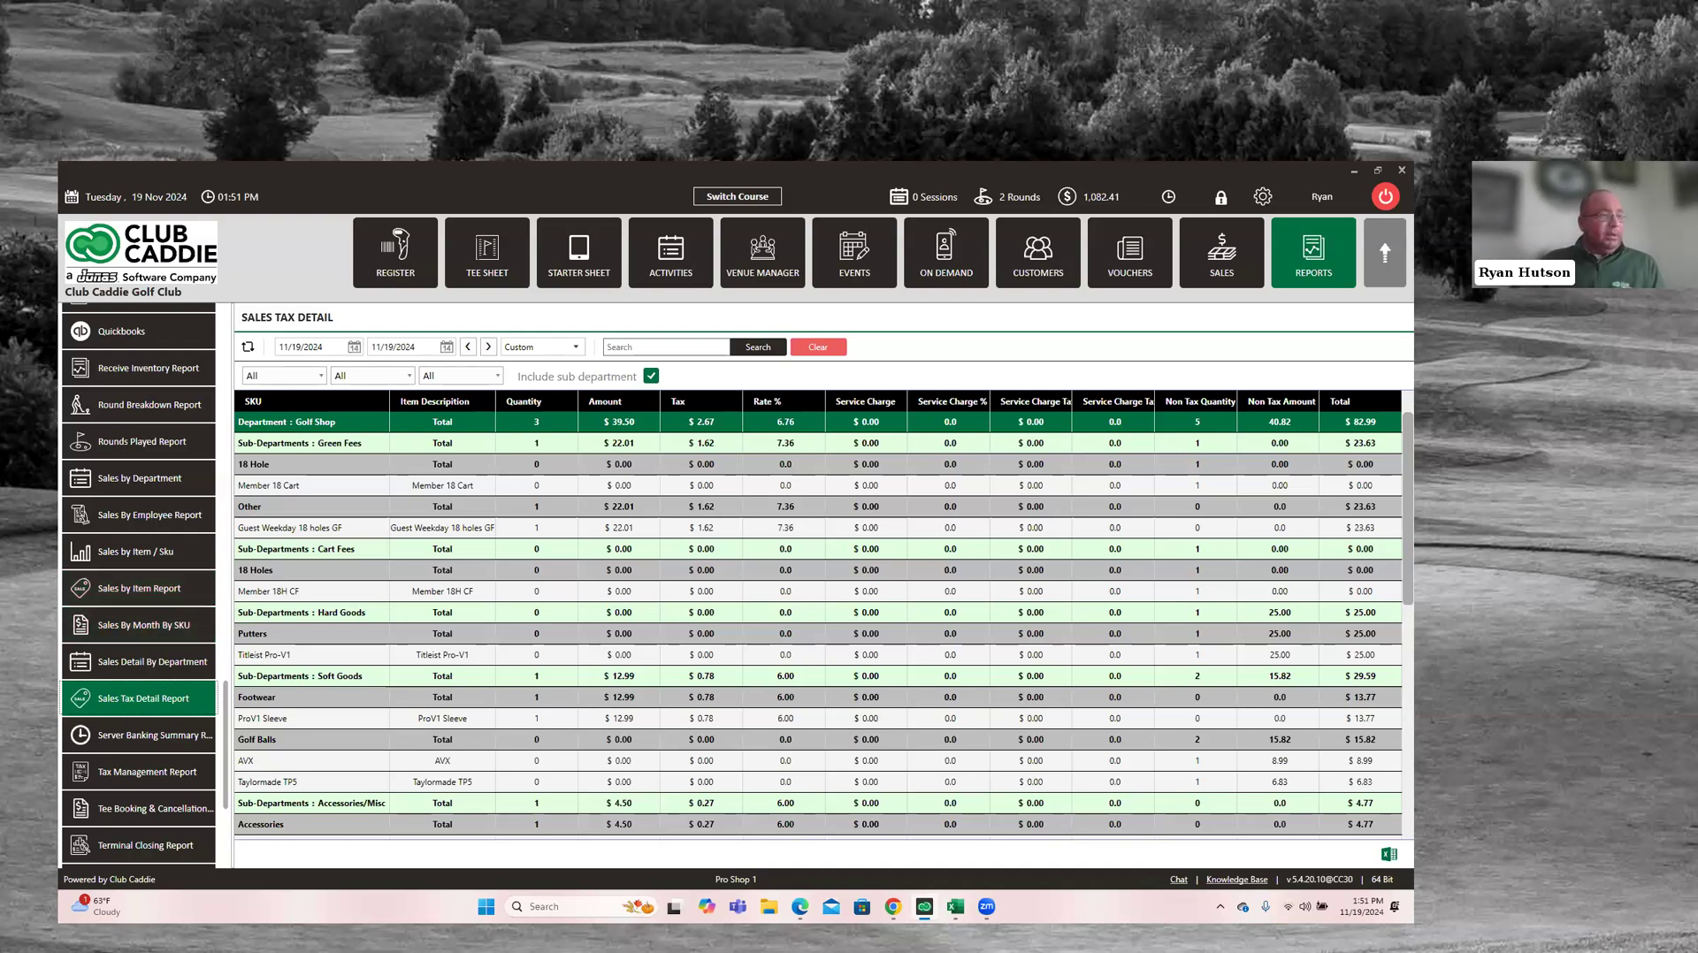
Open the Customer Spend by Department report for the week
{"action": "scroll", "coordinate": [172, 573], "scroll_direction": "up", "scroll_amount": 3}
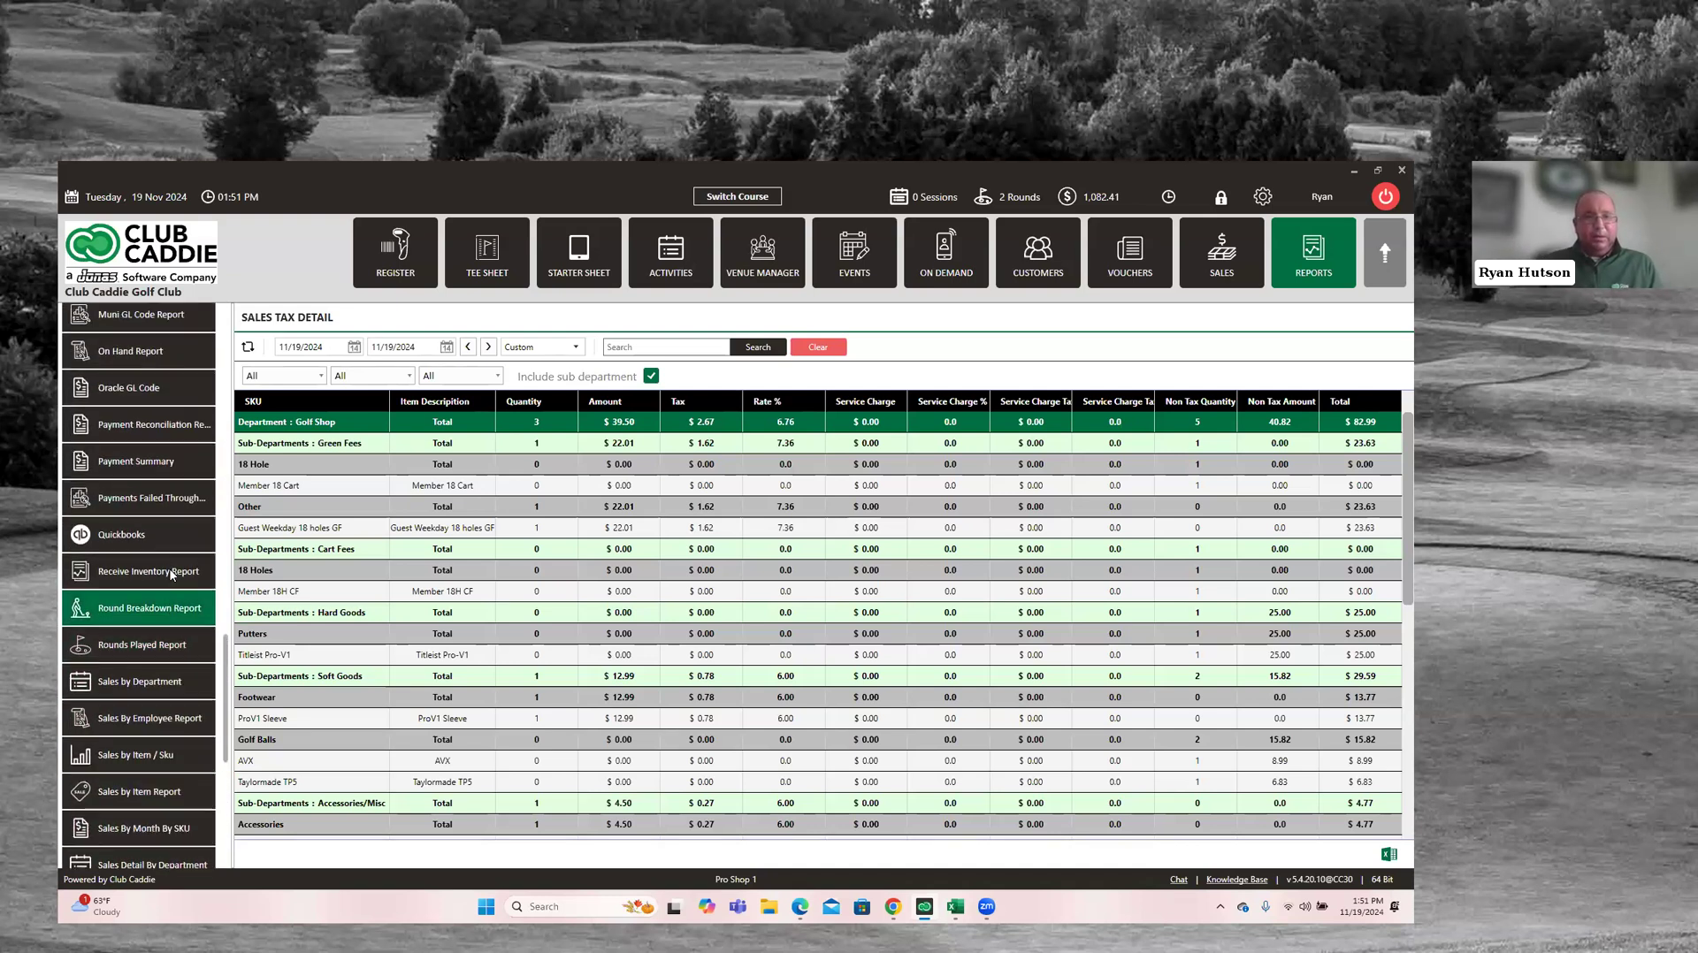
{"action": "scroll", "coordinate": [172, 573], "scroll_direction": "up", "scroll_amount": 6}
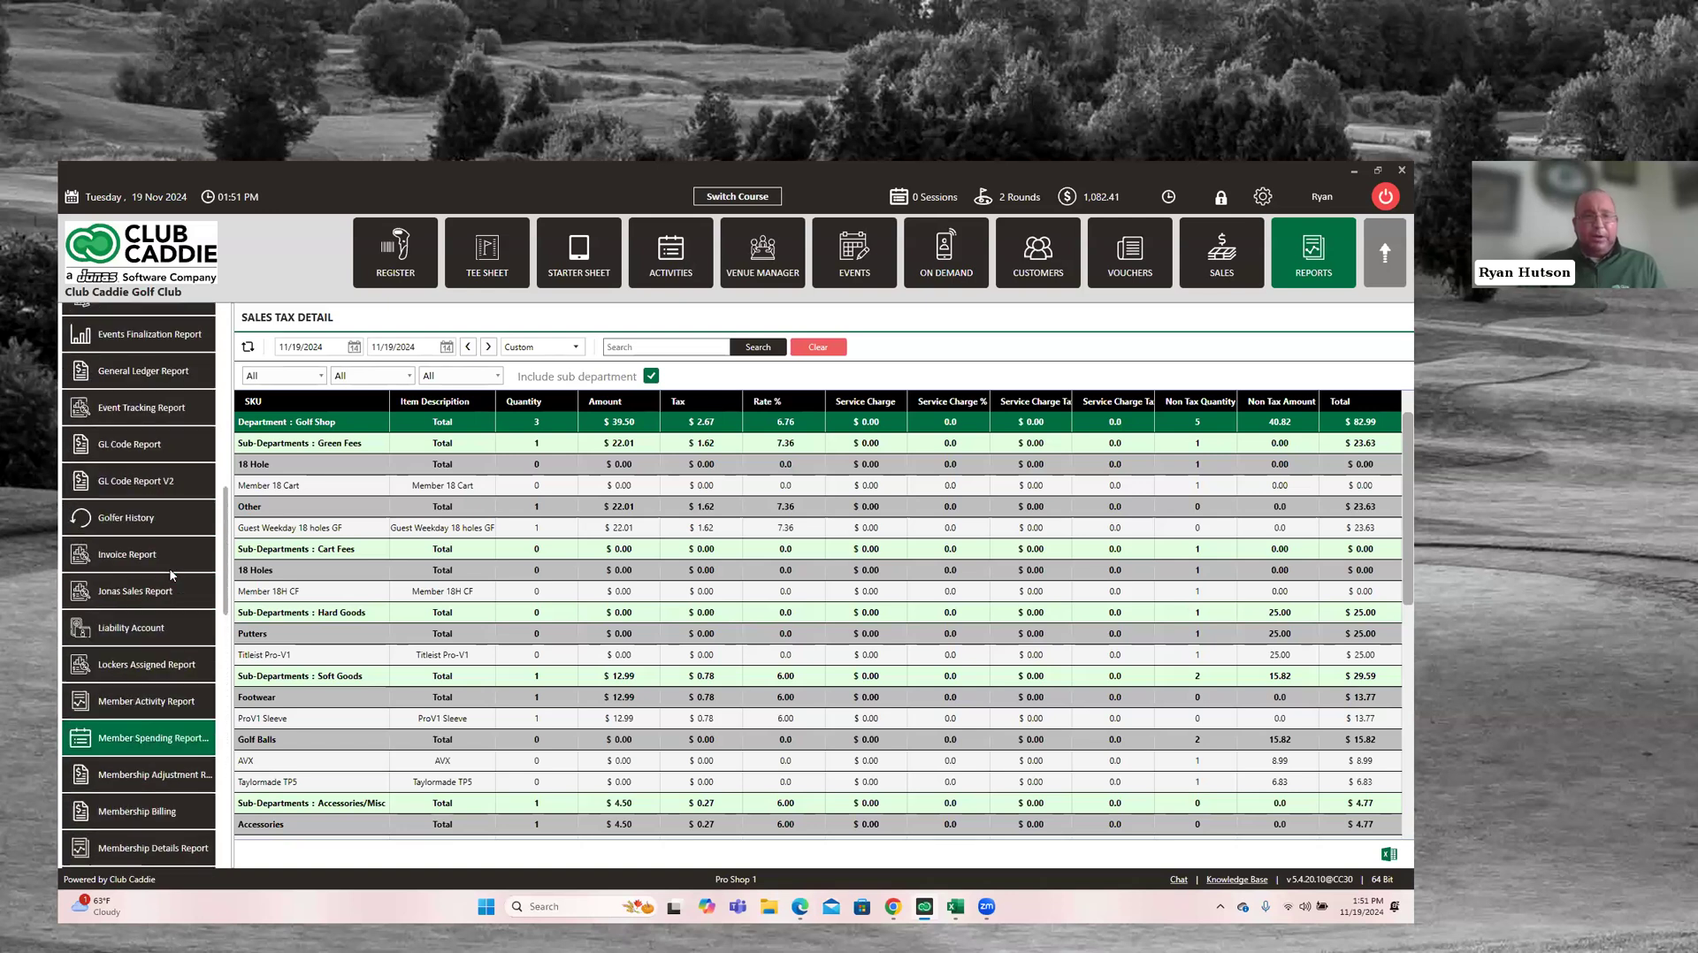
{"action": "scroll", "coordinate": [172, 575], "scroll_direction": "up", "scroll_amount": 2}
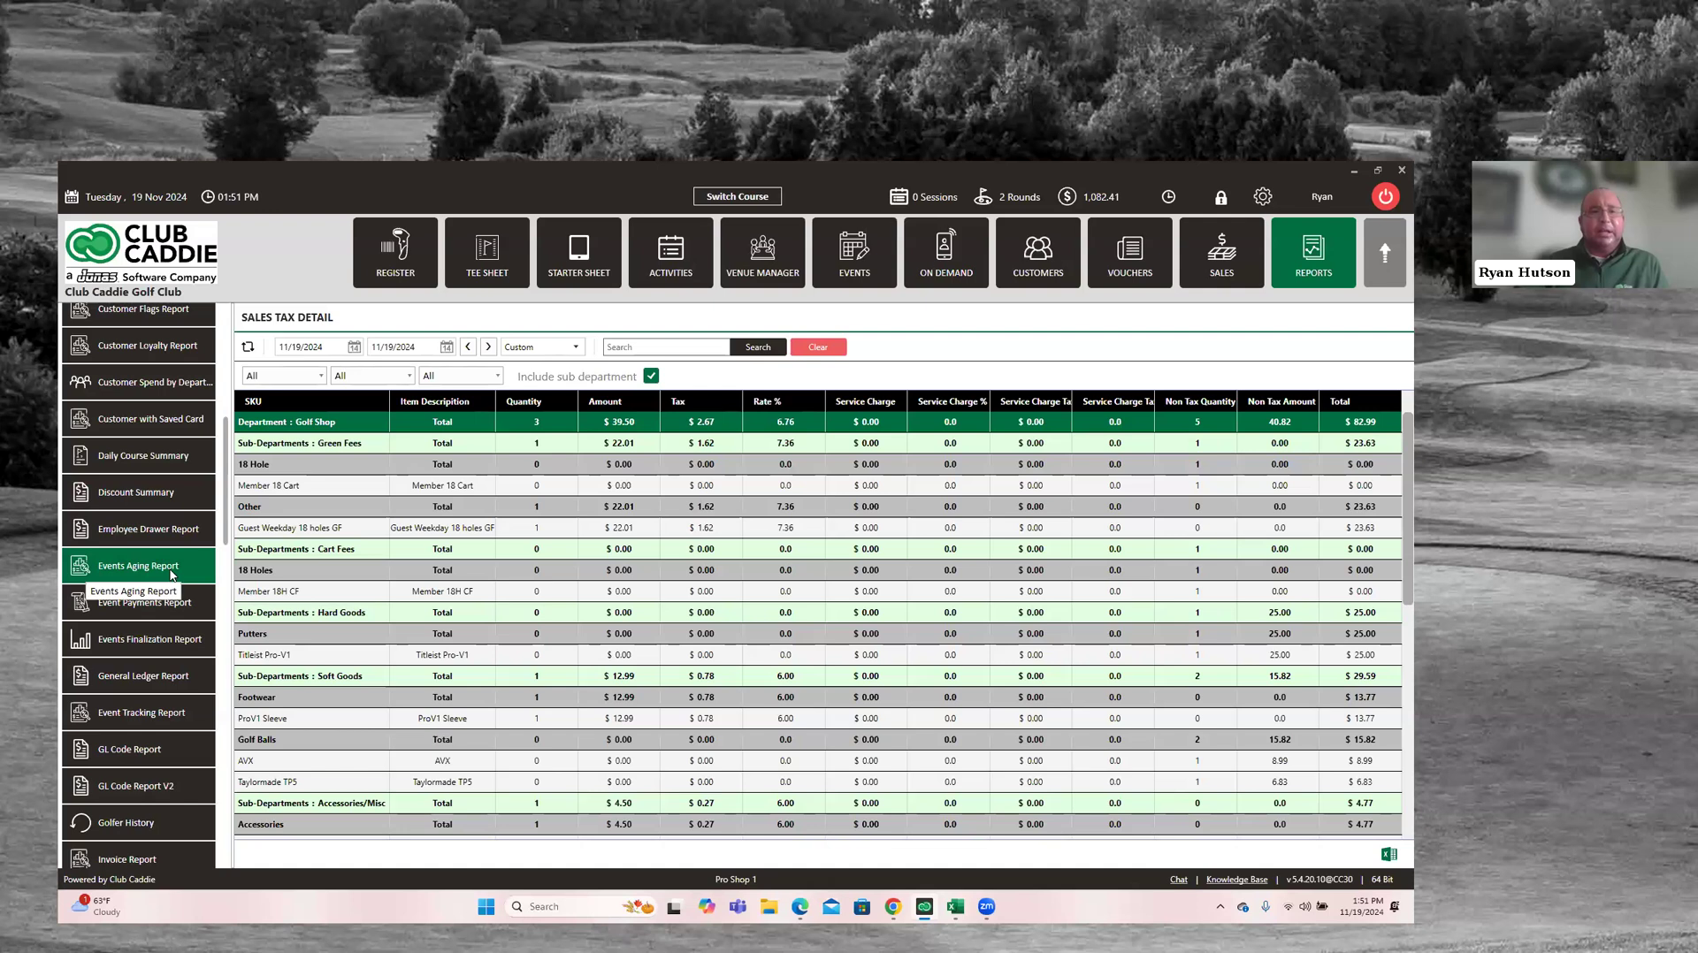
{"action": "scroll", "coordinate": [172, 574], "scroll_direction": "up", "scroll_amount": 3}
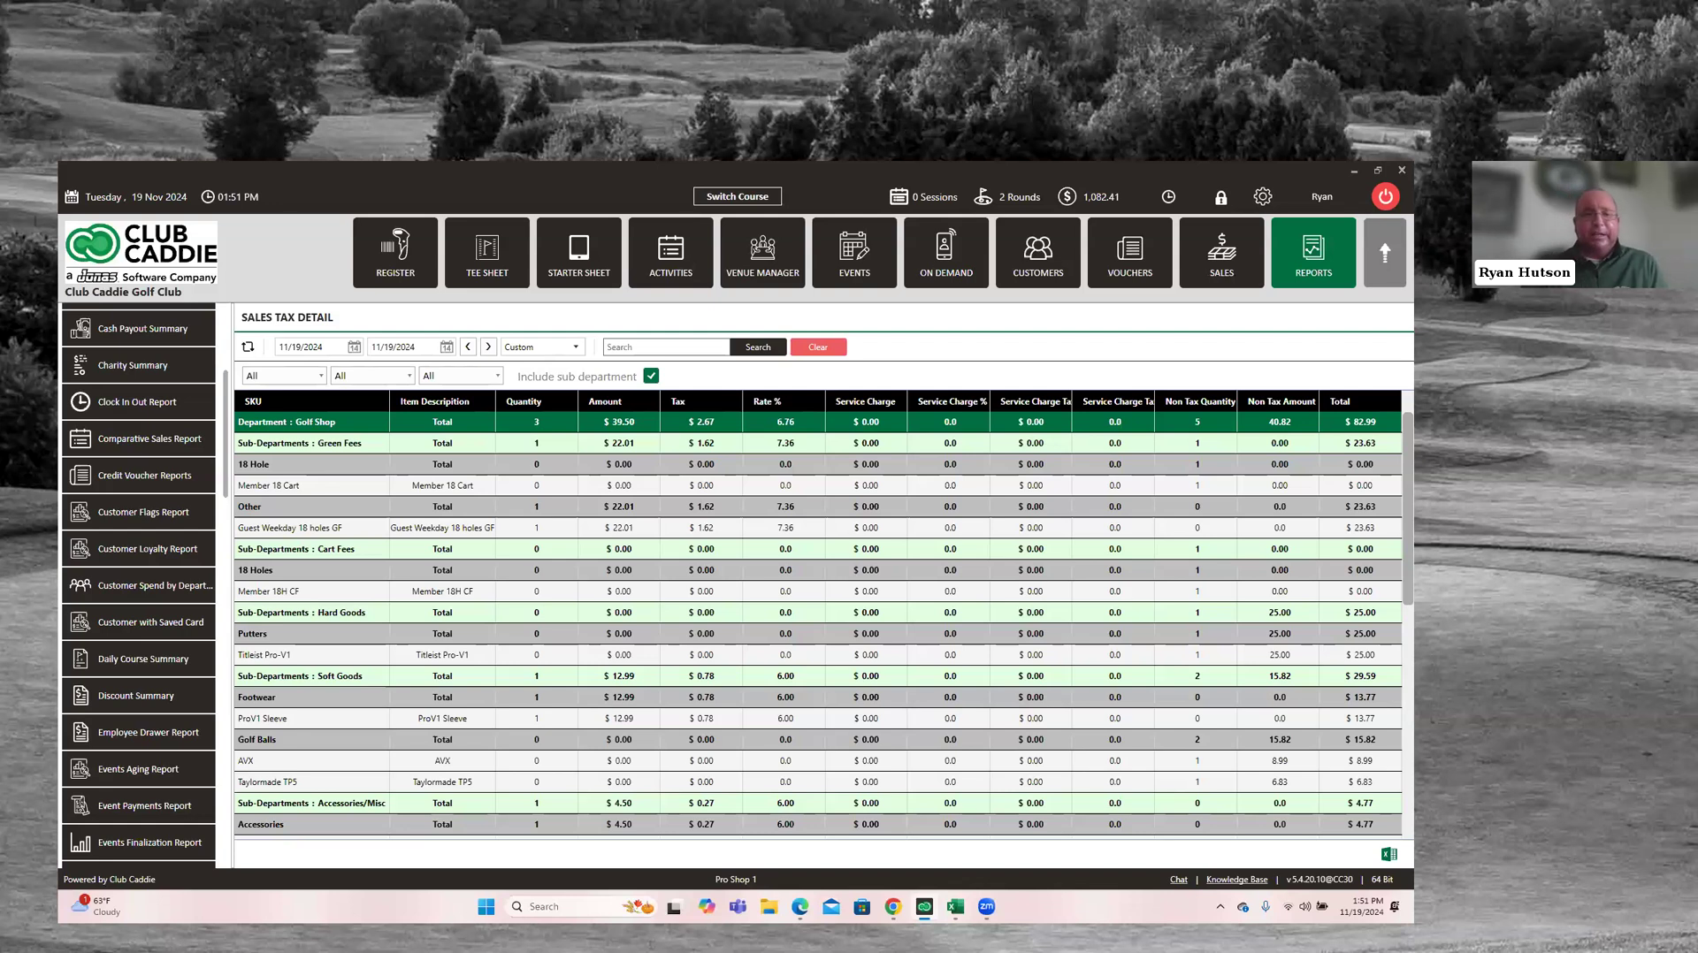
{"action": "left_click", "coordinate": [147, 599]}
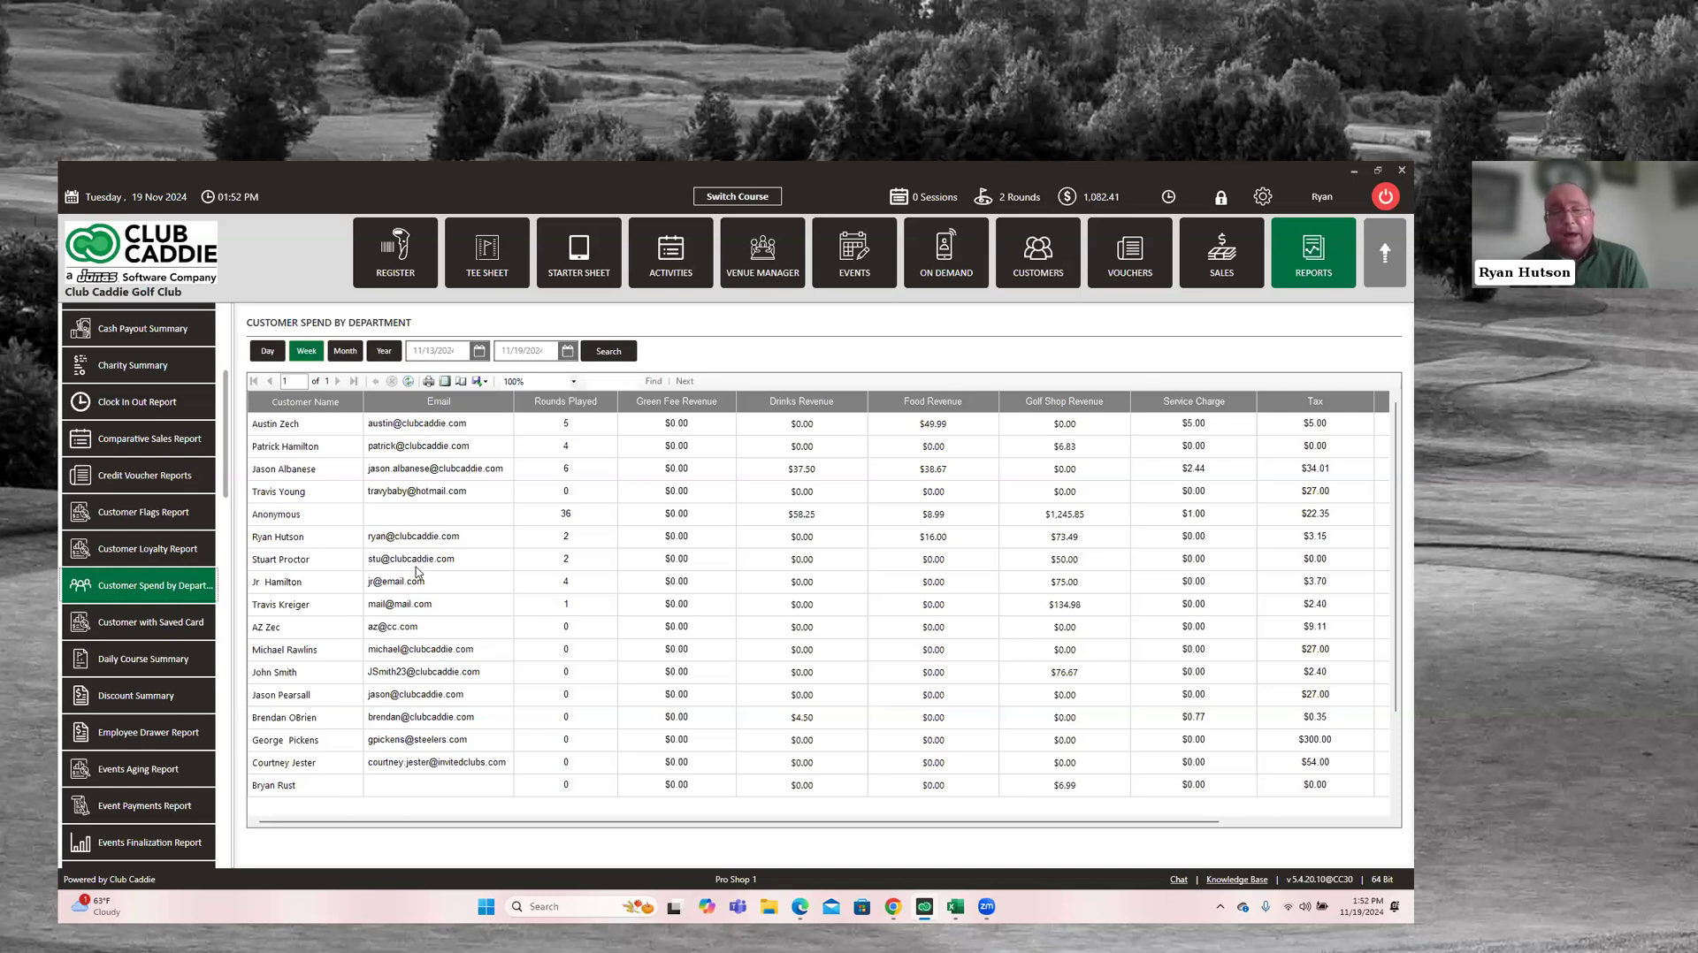
Open the Customer Flags Report and try start dates of 11/1/2024 and 10/1/2024, keeping the end date at 11/19/2024
{"action": "left_click", "coordinate": [203, 510]}
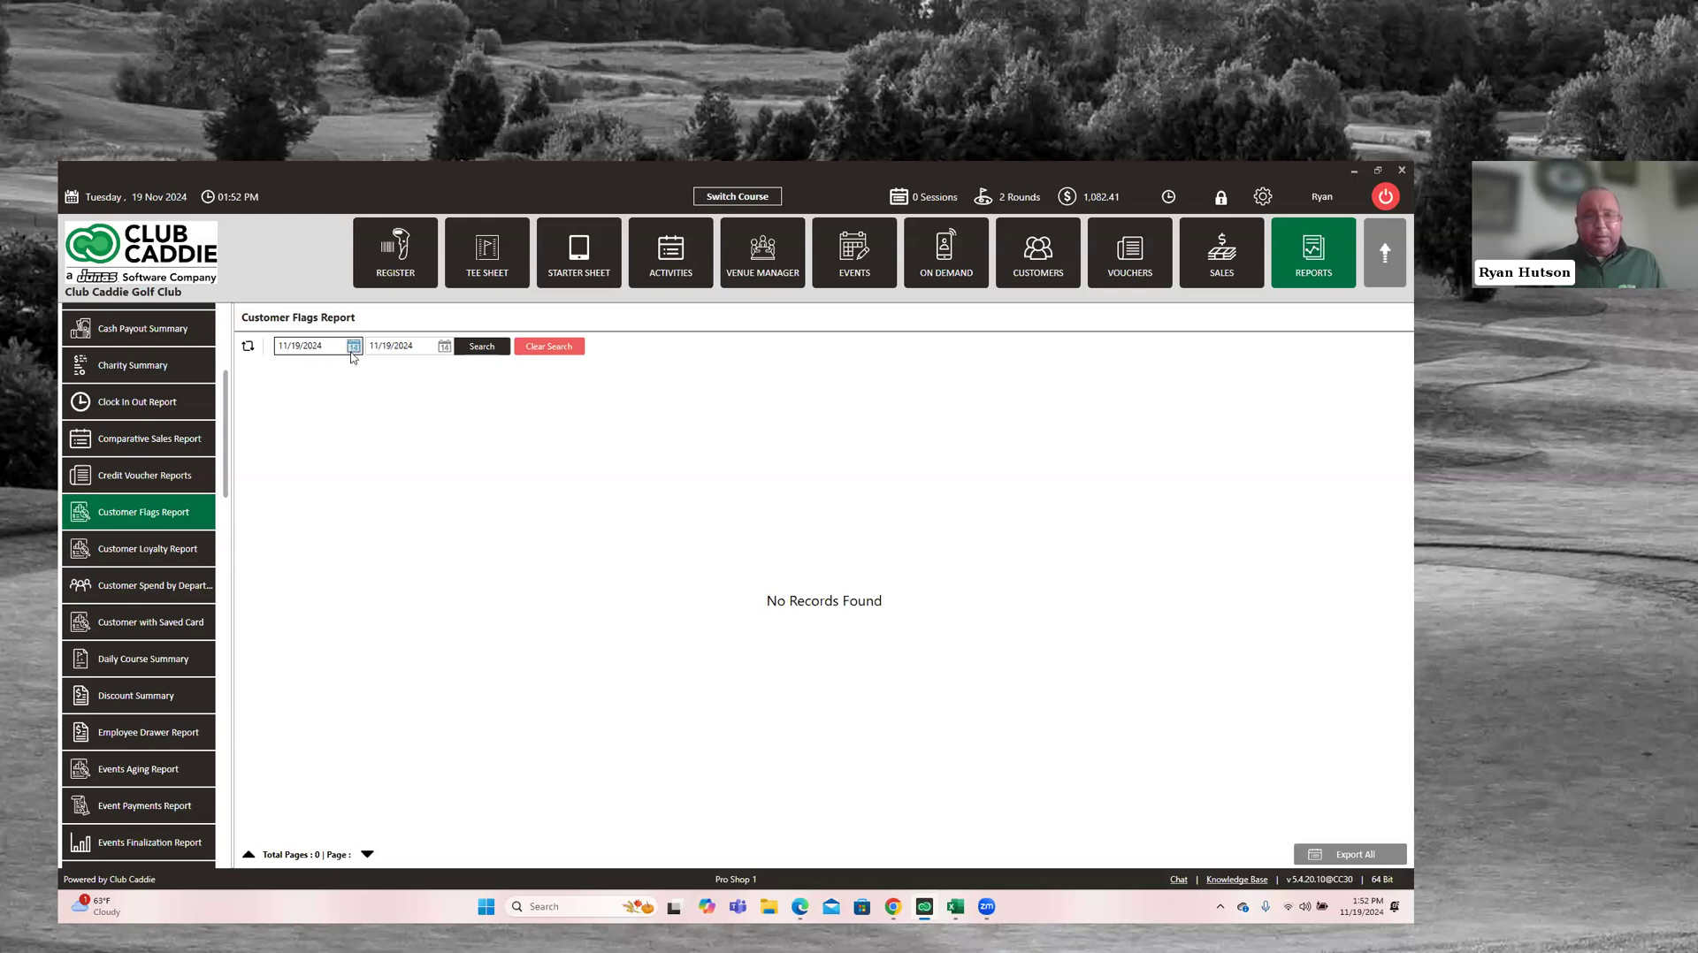
{"action": "left_click", "coordinate": [353, 346]}
{"action": "left_click", "coordinate": [333, 407]}
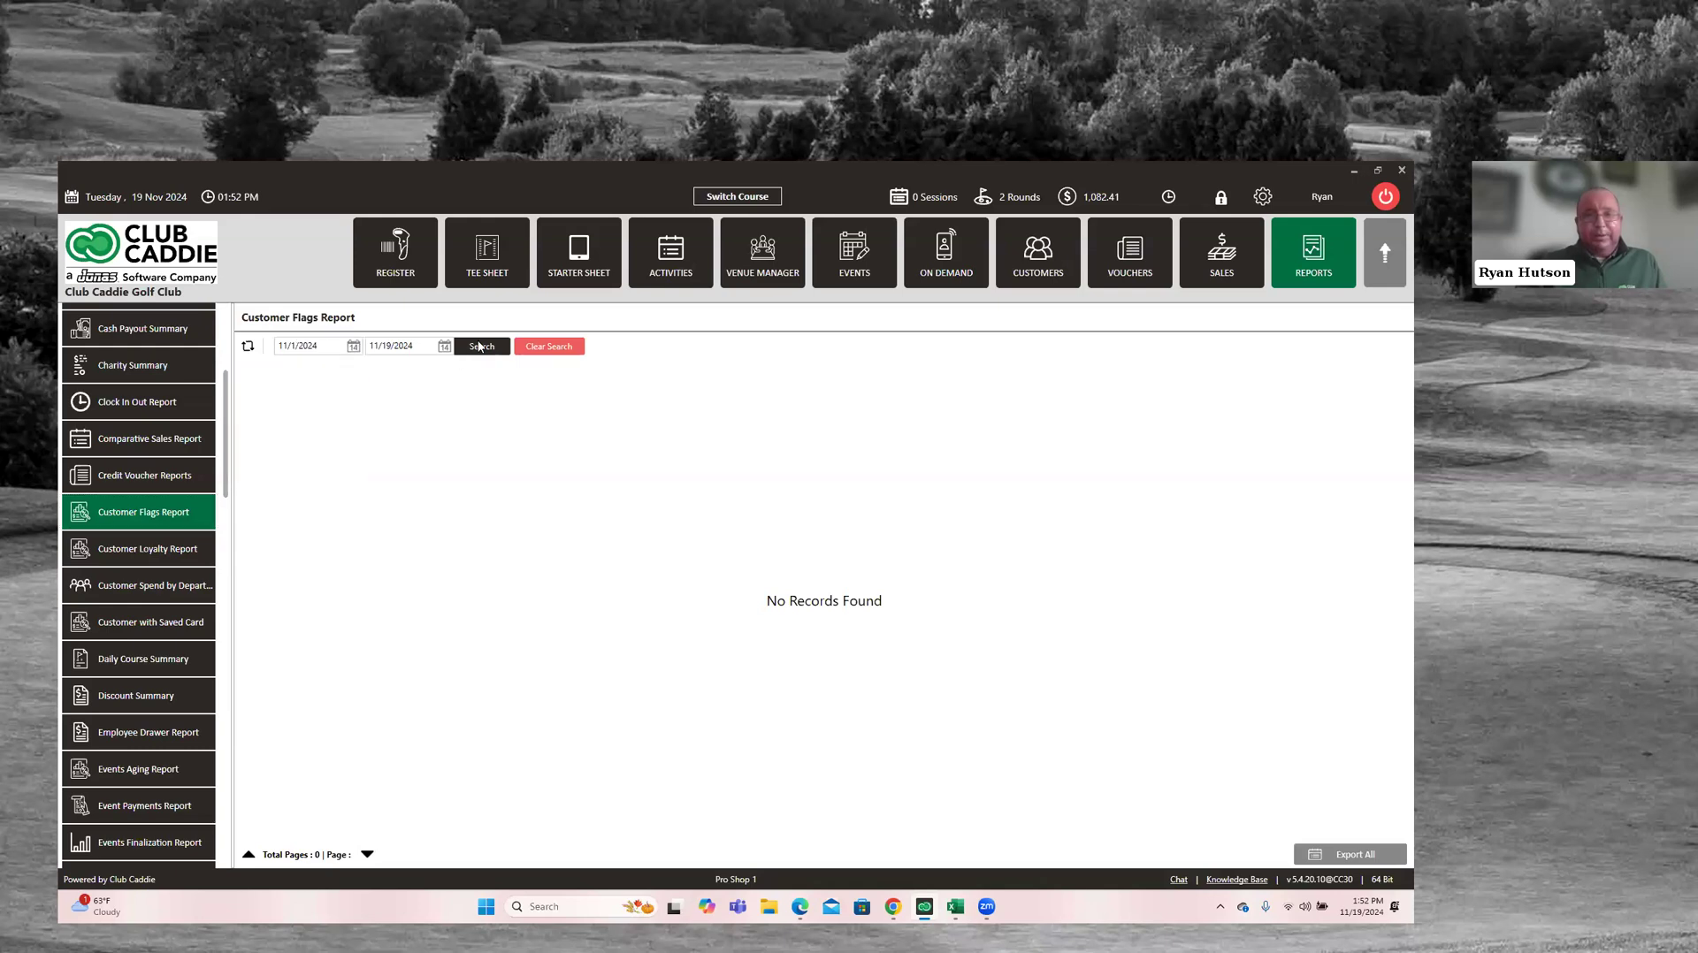
{"action": "left_click", "coordinate": [351, 346]}
{"action": "left_click", "coordinate": [251, 368]}
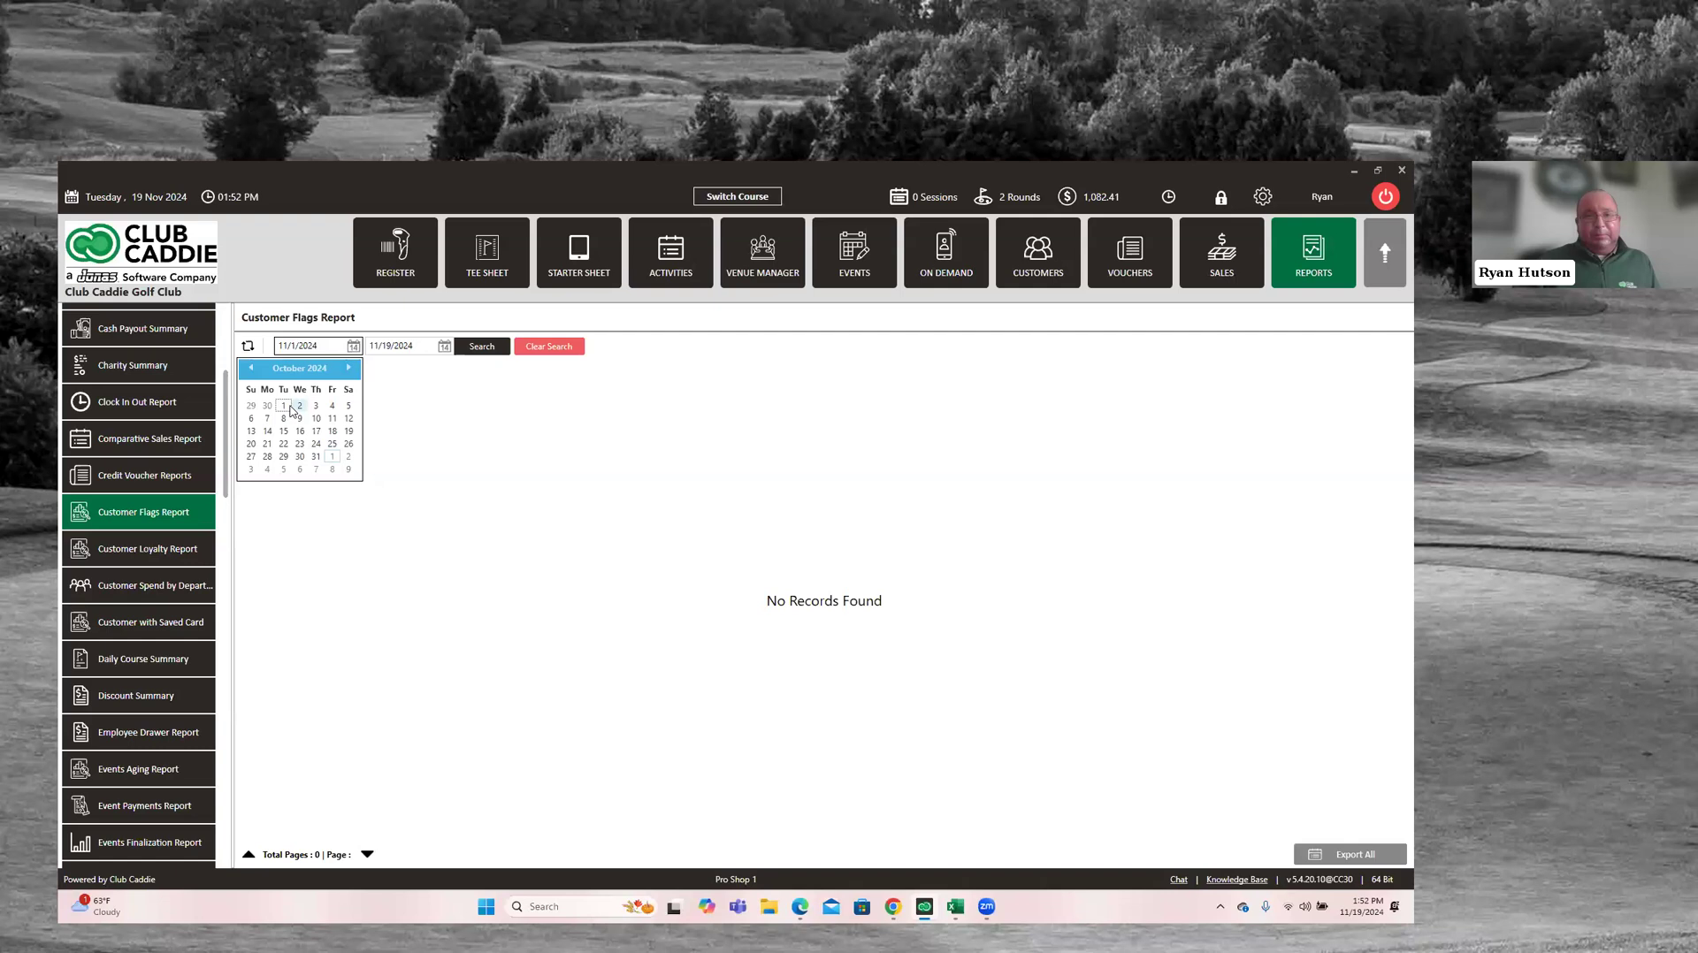
{"action": "left_click", "coordinate": [284, 405]}
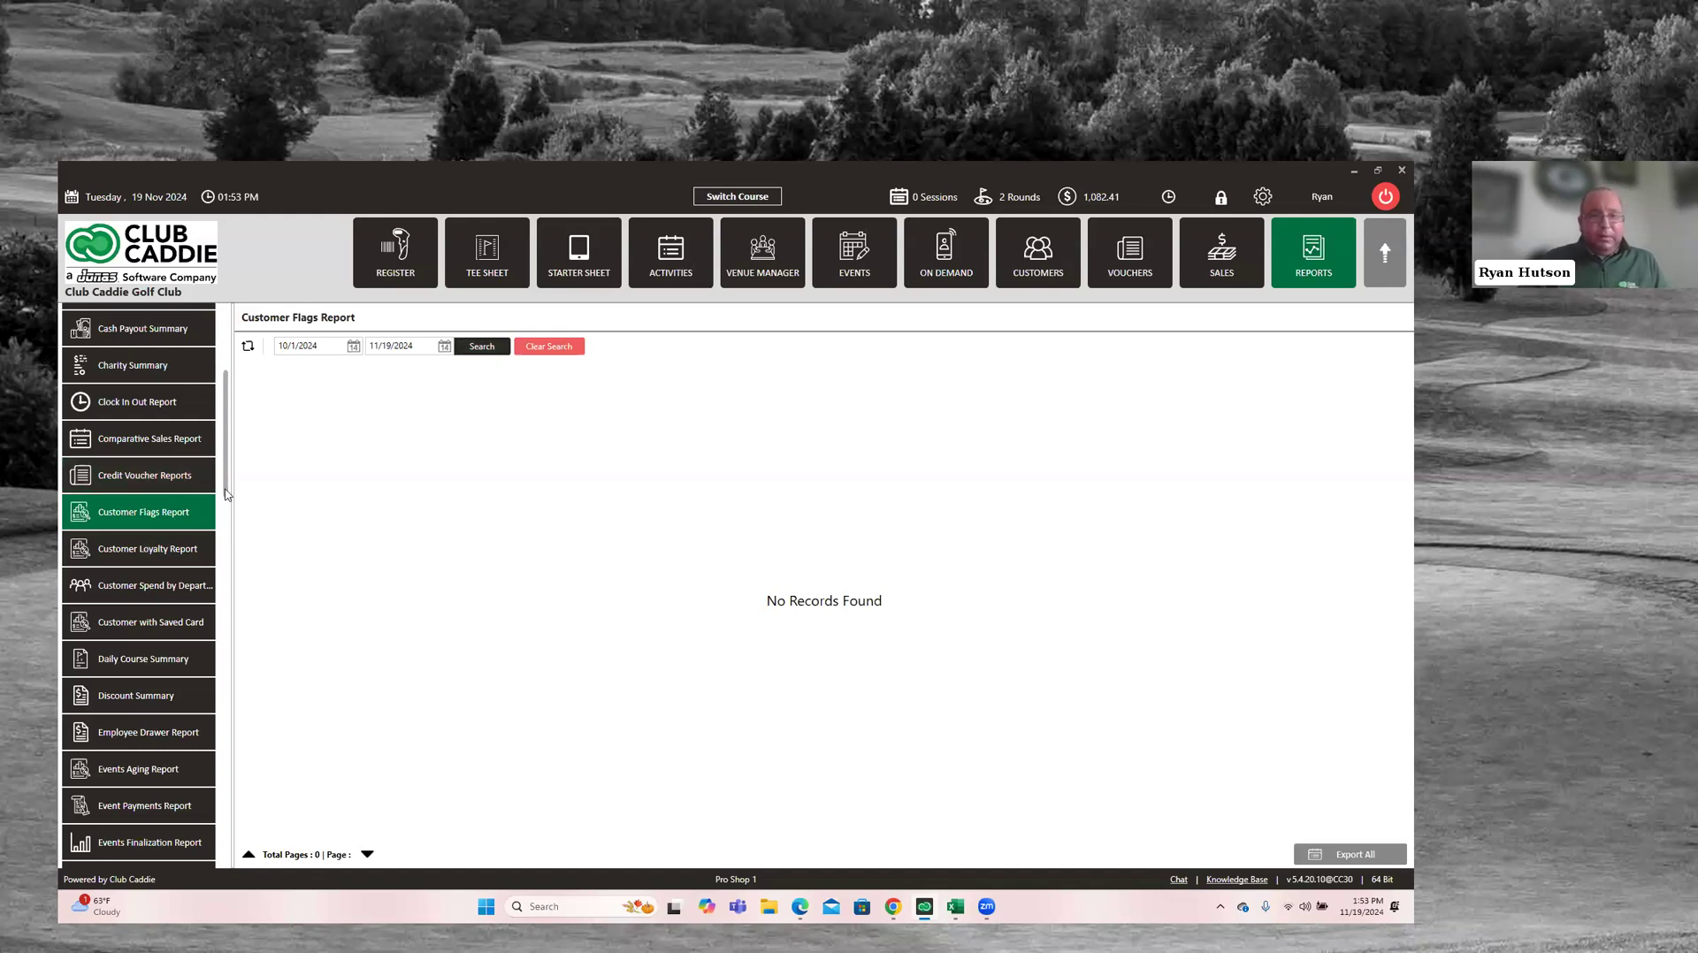
Run the Discount Summary report for 11/1/2024 through 11/19/2024
{"action": "left_click_drag", "start_coordinate": [226, 495], "coordinate": [227, 513]}
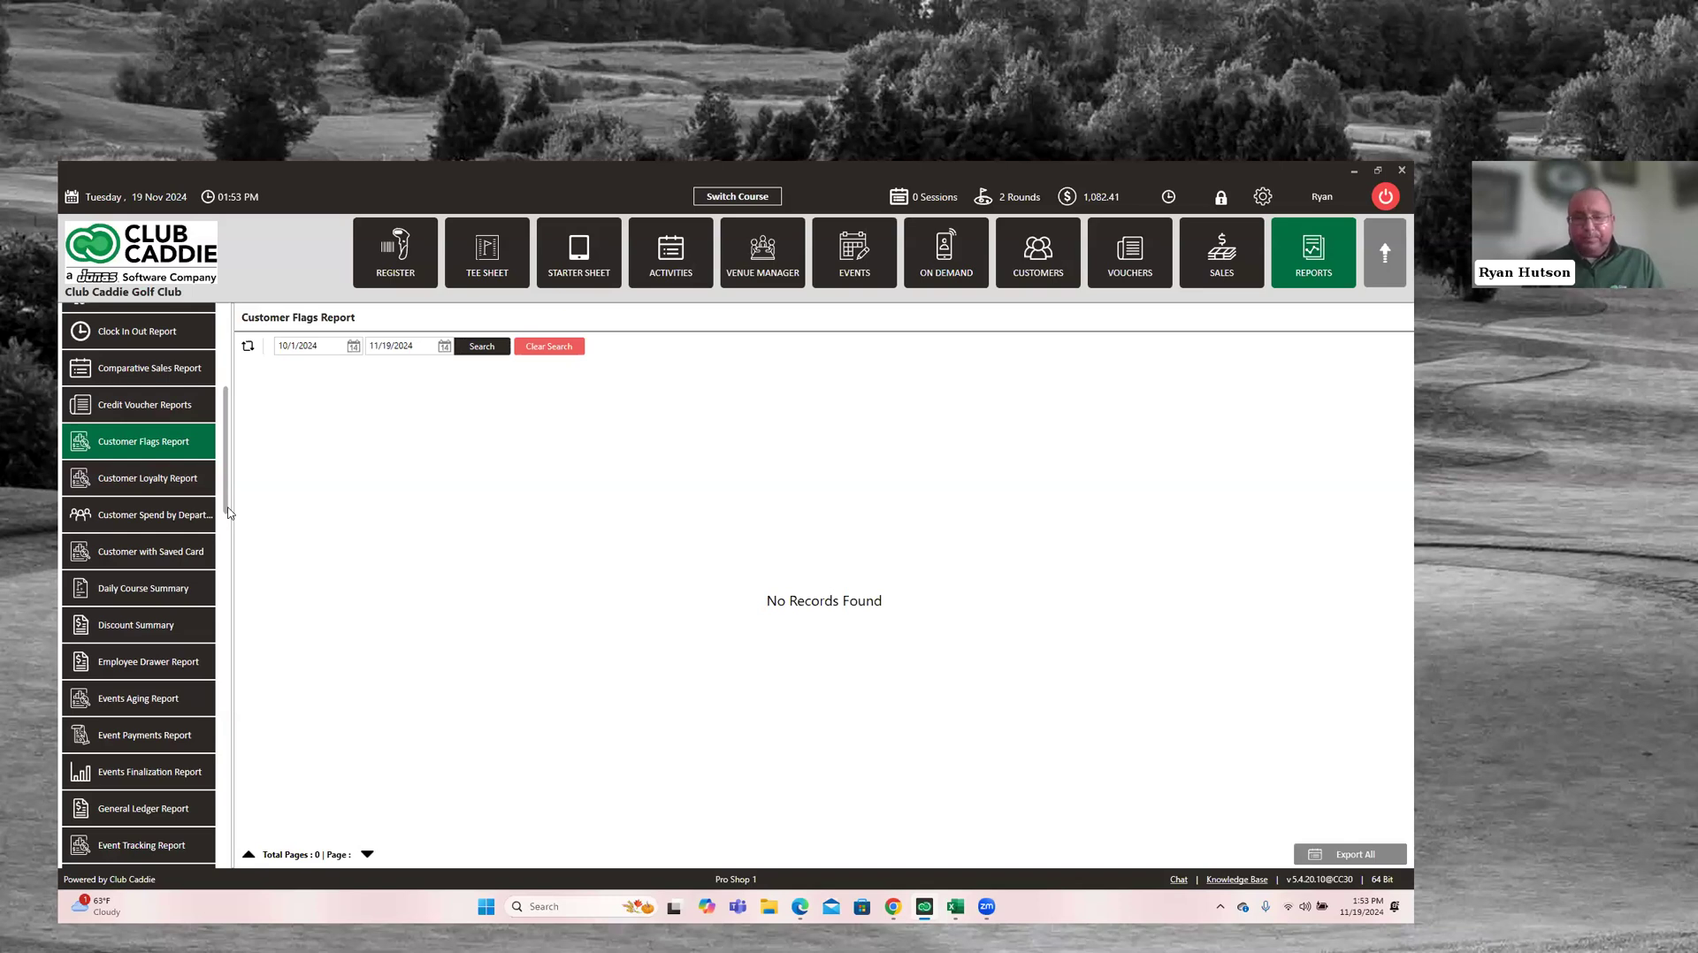
{"action": "scroll", "coordinate": [234, 451], "scroll_direction": "up", "scroll_amount": 5}
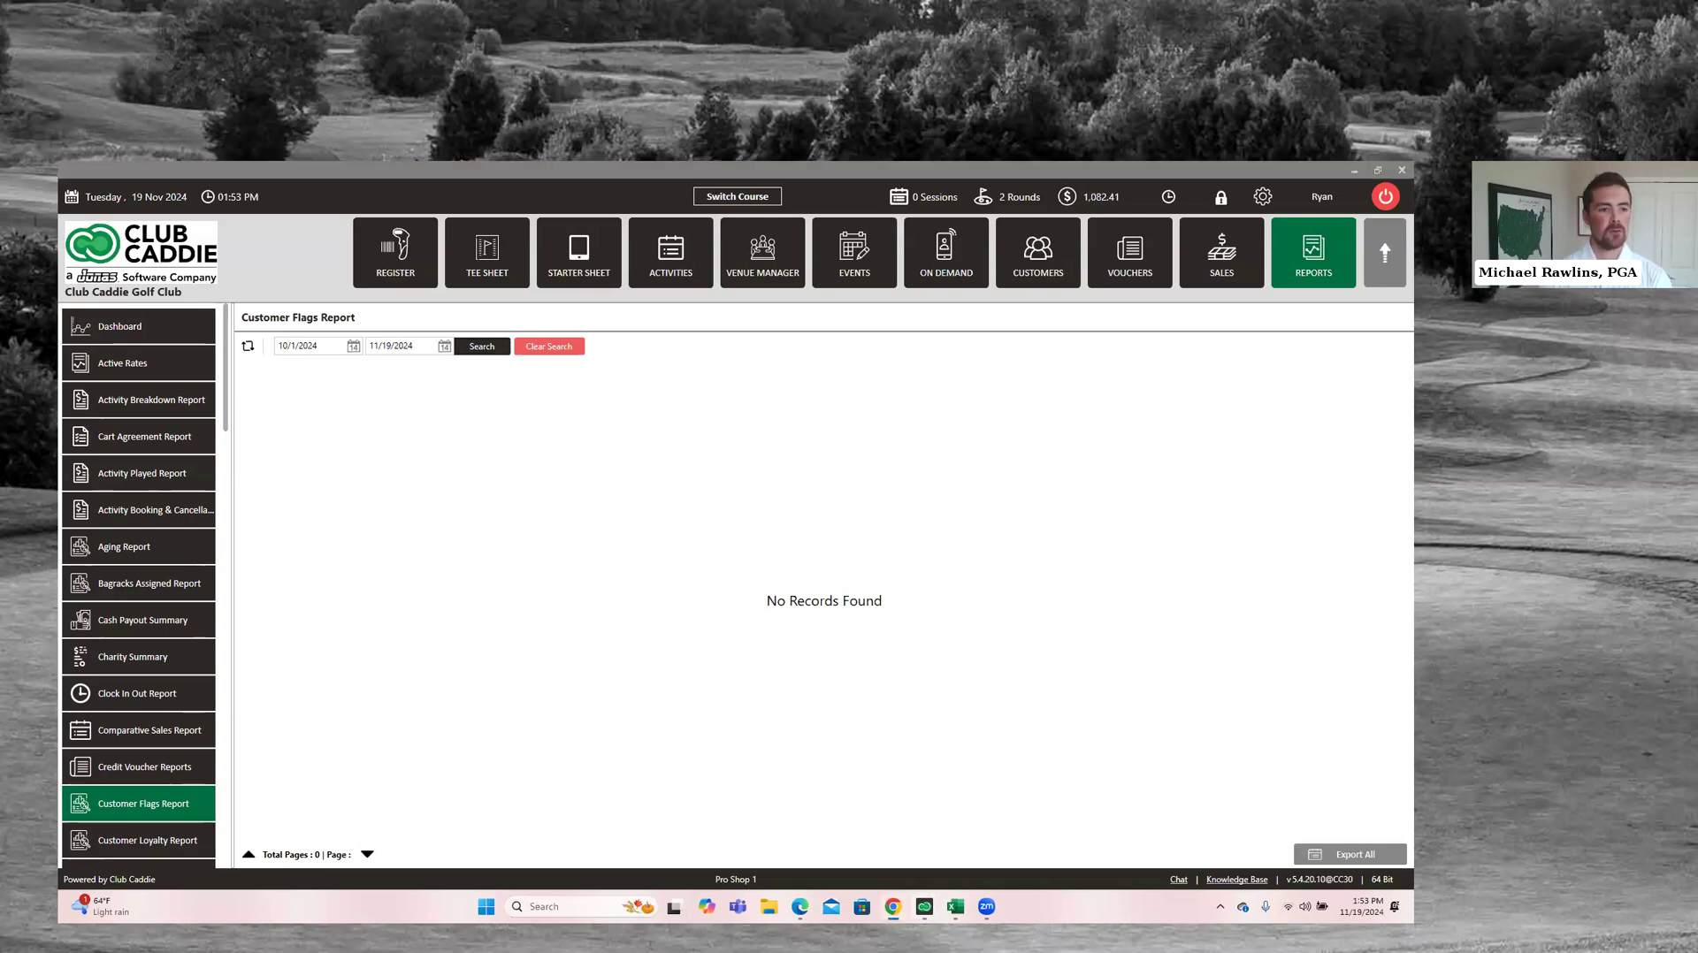
{"action": "scroll", "coordinate": [155, 645], "scroll_direction": "down", "scroll_amount": 3}
{"action": "scroll", "coordinate": [156, 651], "scroll_direction": "down", "scroll_amount": 4}
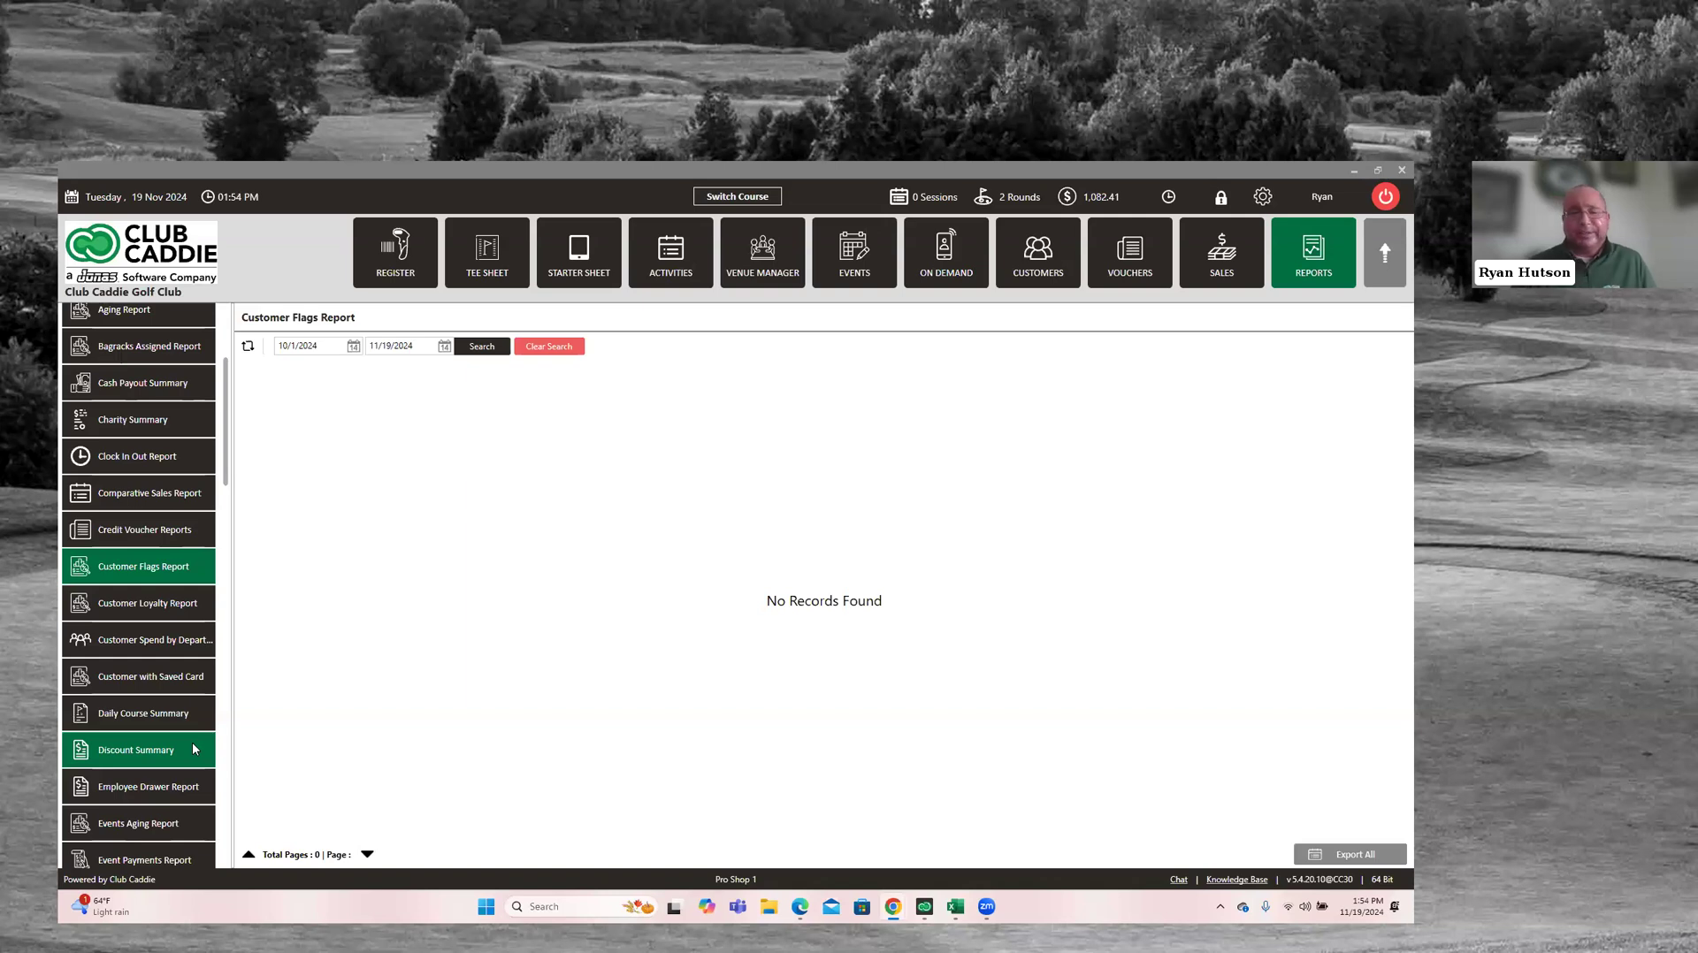
{"action": "left_click", "coordinate": [155, 751]}
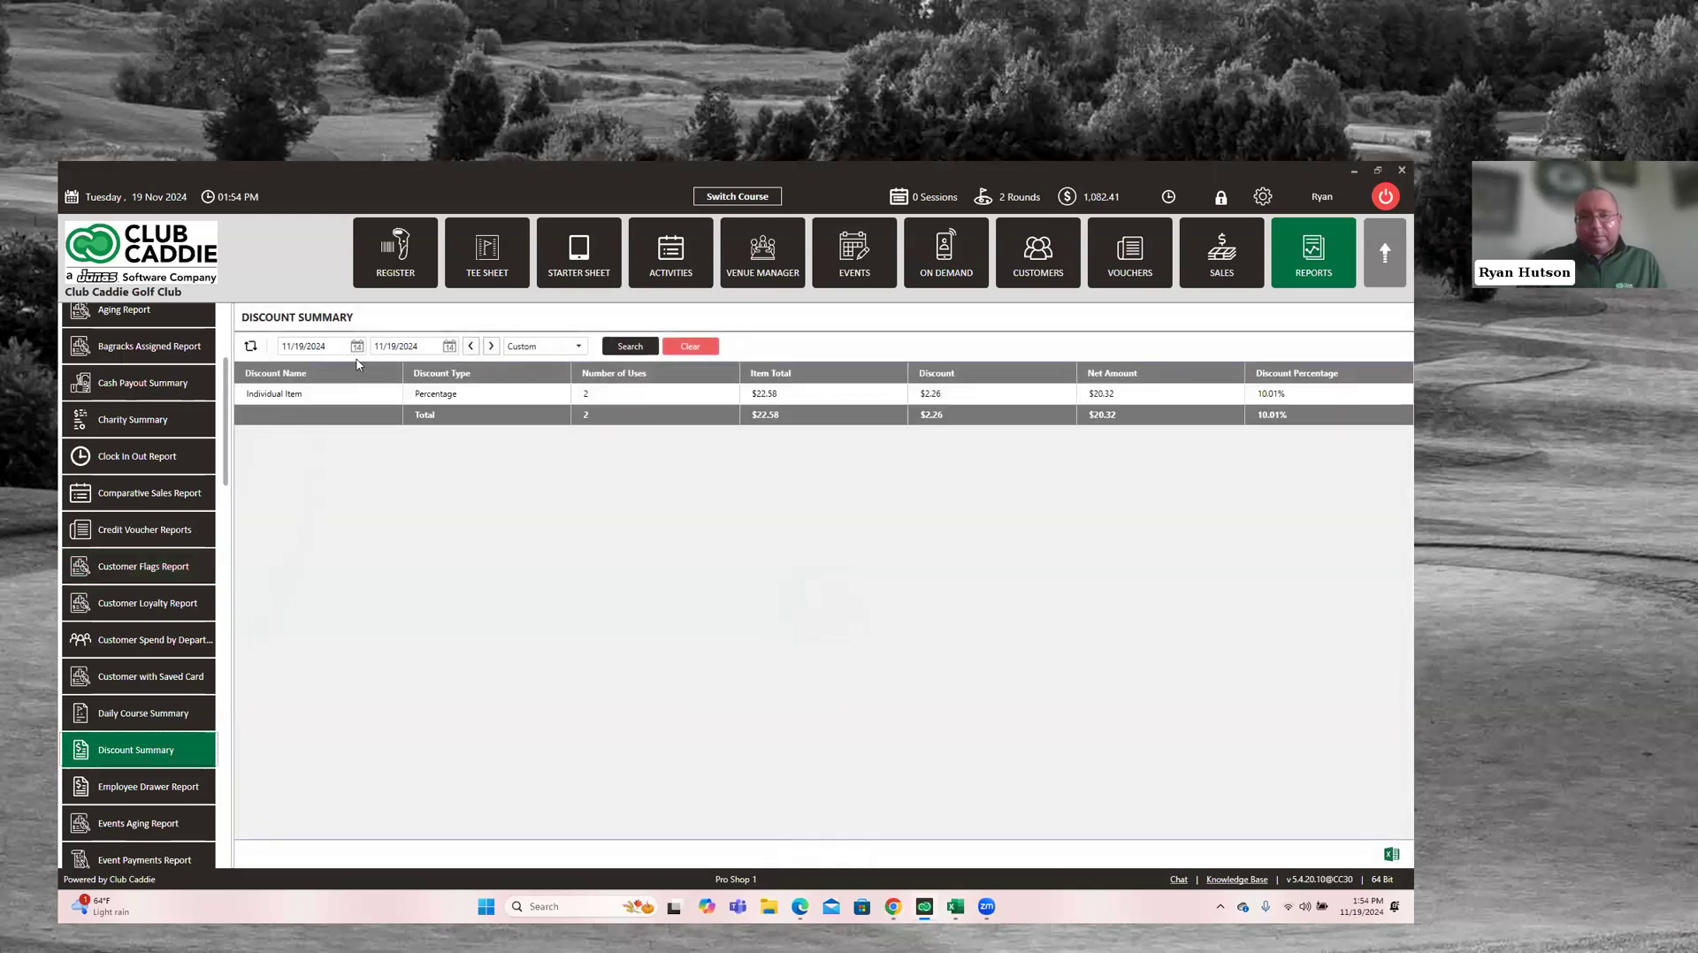
{"action": "left_click", "coordinate": [357, 346]}
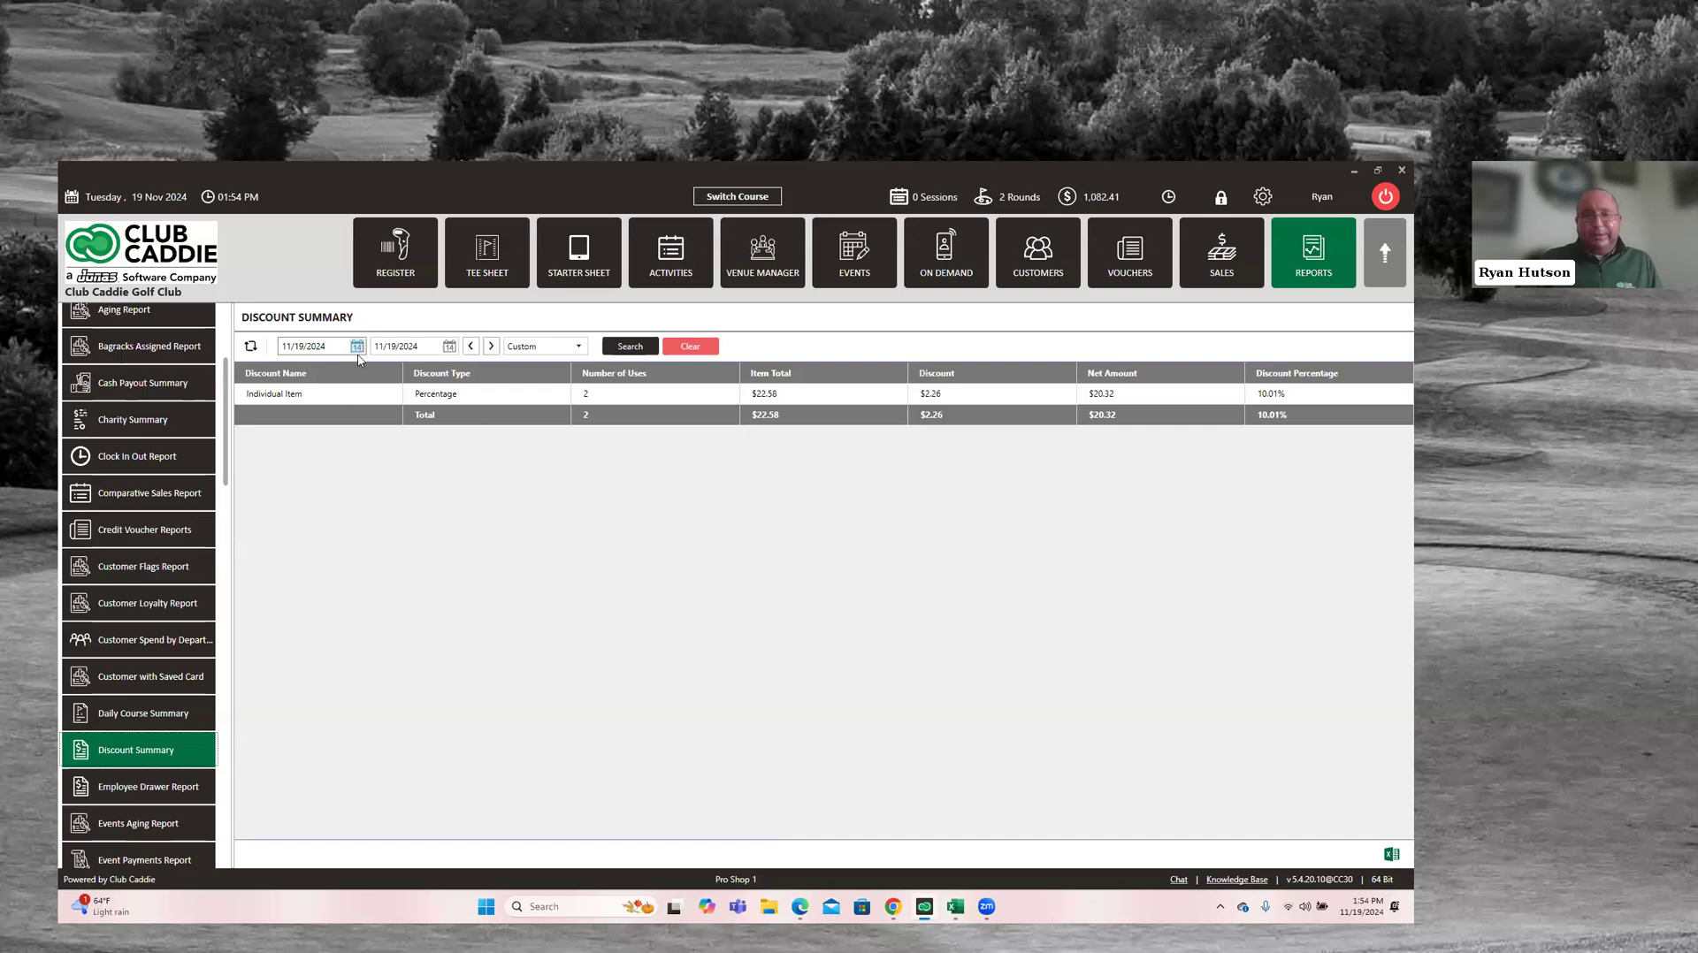
{"action": "left_click", "coordinate": [335, 406]}
{"action": "left_click", "coordinate": [621, 350]}
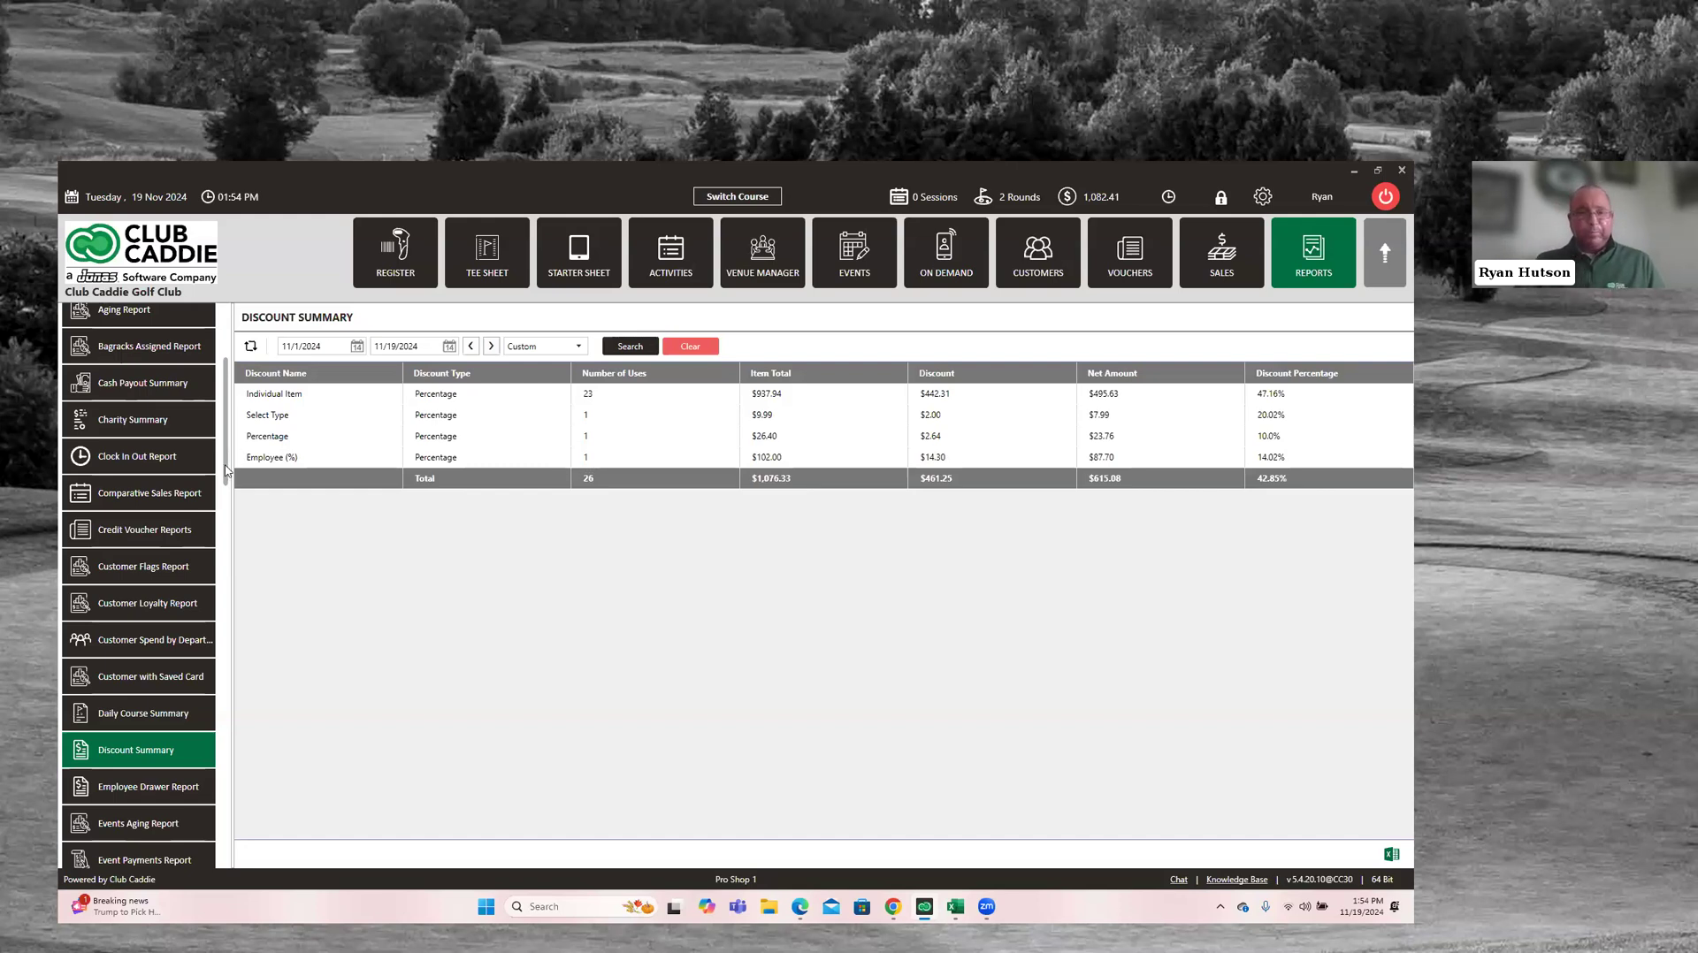
{"action": "scroll", "coordinate": [225, 470], "scroll_direction": "down", "scroll_amount": 1}
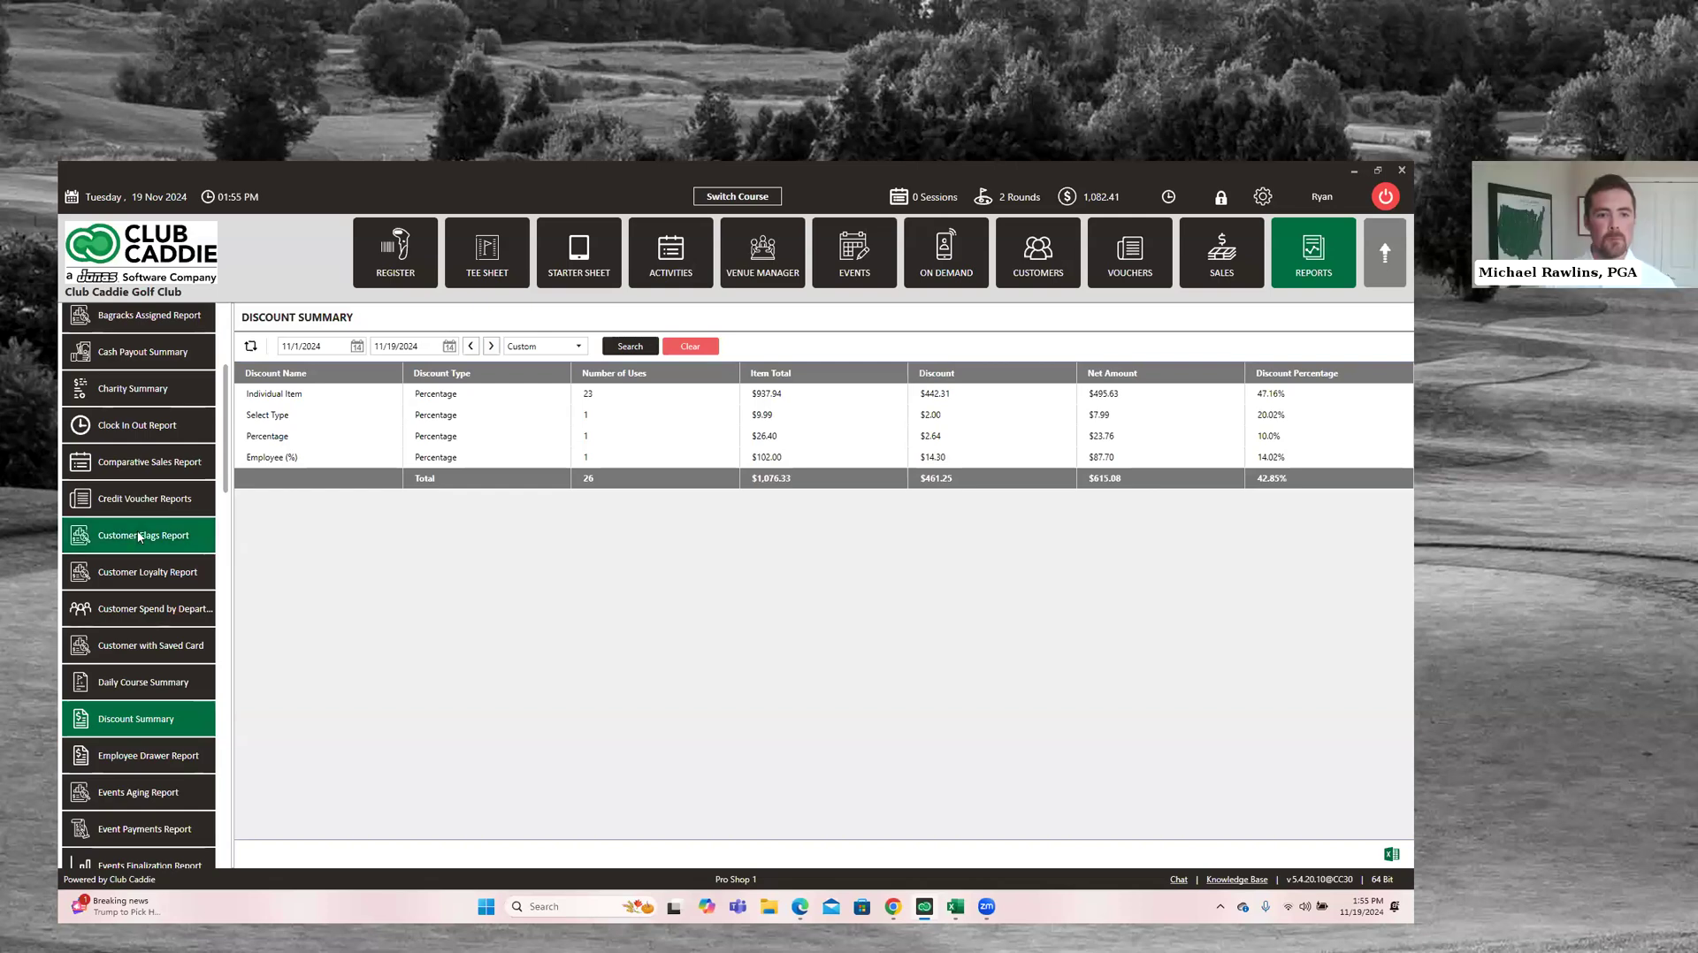
{"action": "scroll", "coordinate": [228, 464], "scroll_direction": "up", "scroll_amount": 2}
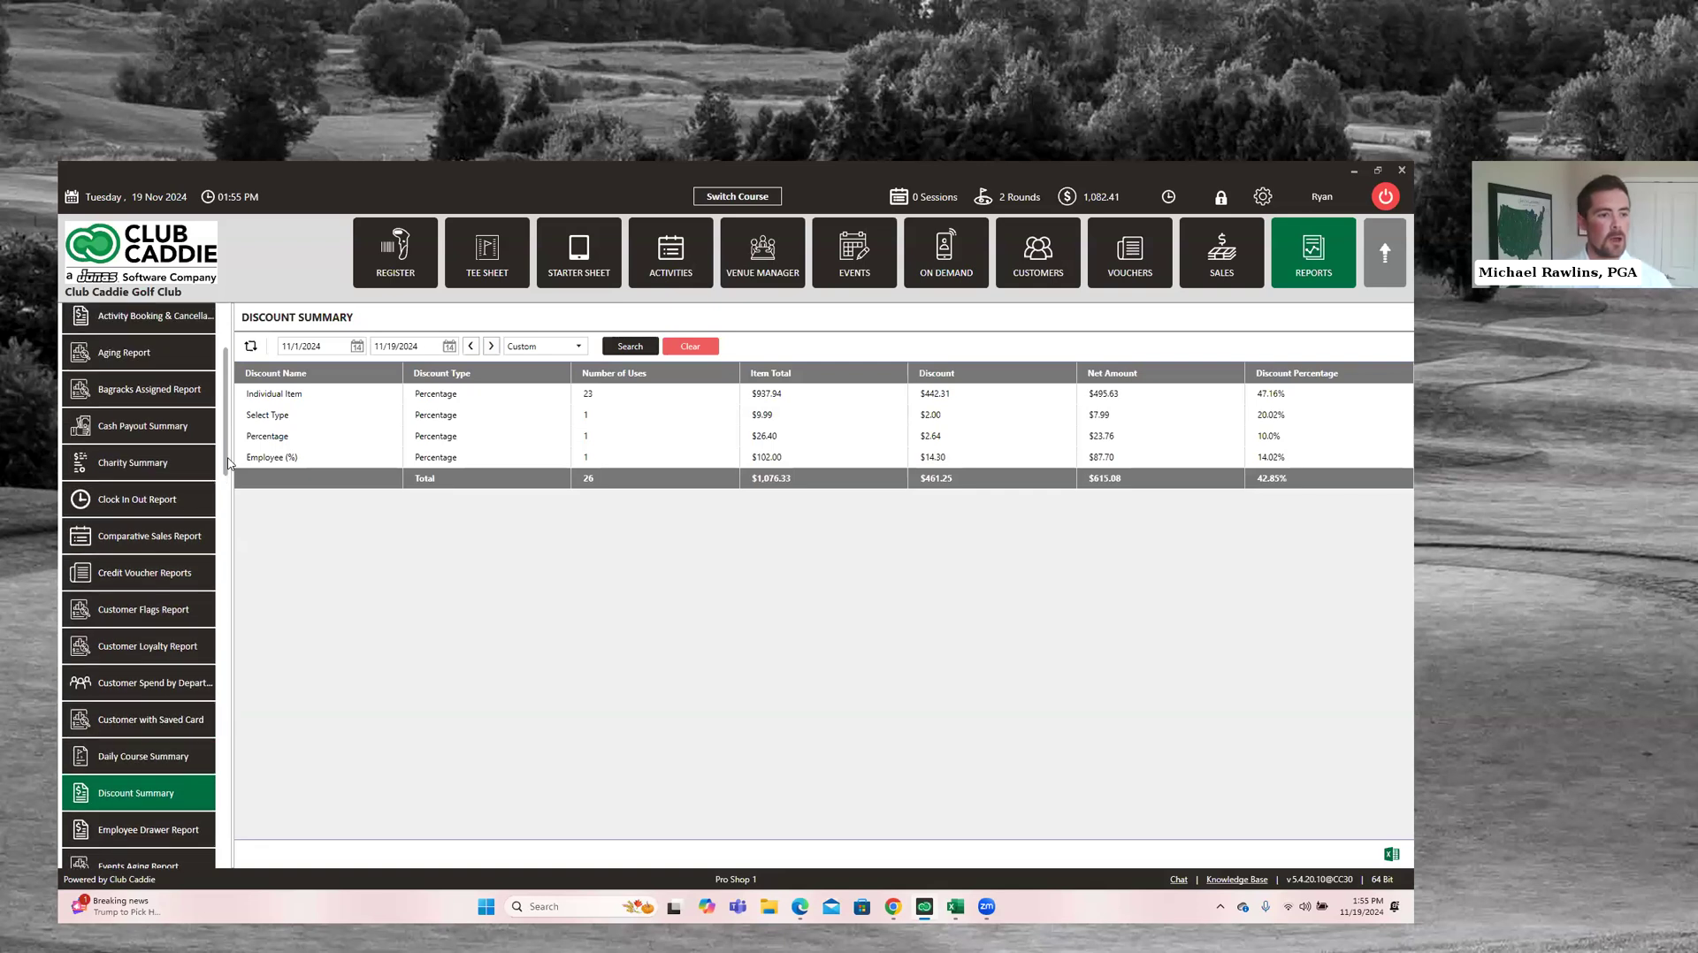
{"action": "scroll", "coordinate": [228, 427], "scroll_direction": "up", "scroll_amount": 5}
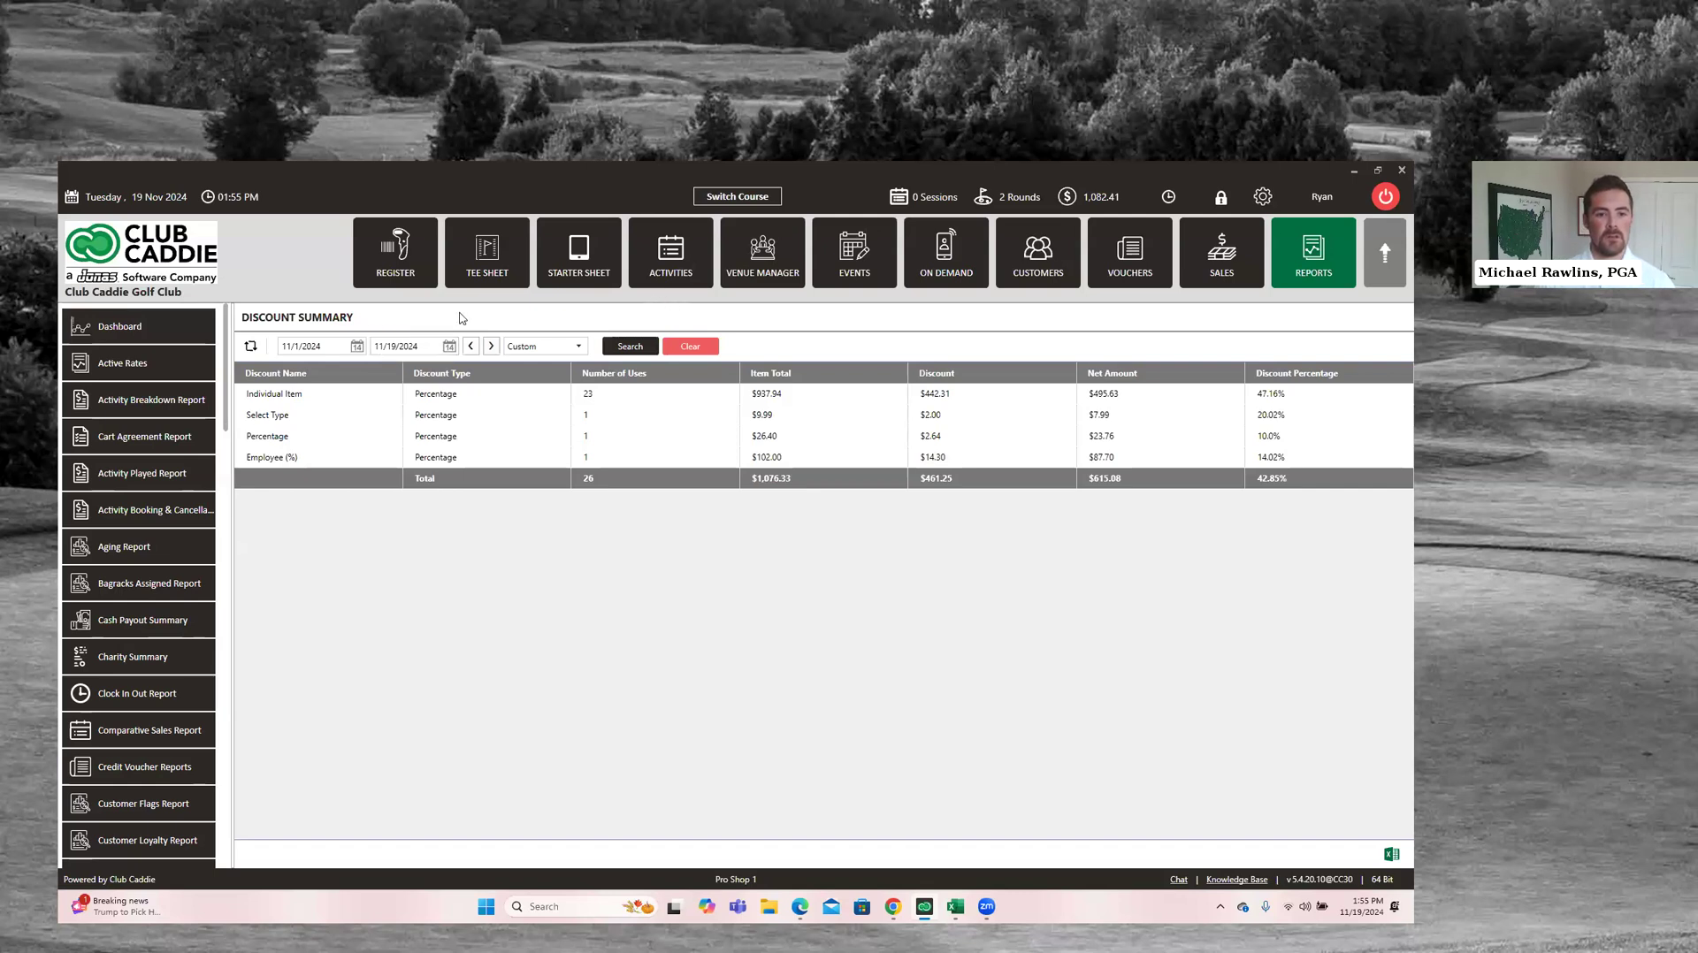
{"action": "left_click", "coordinate": [525, 281]}
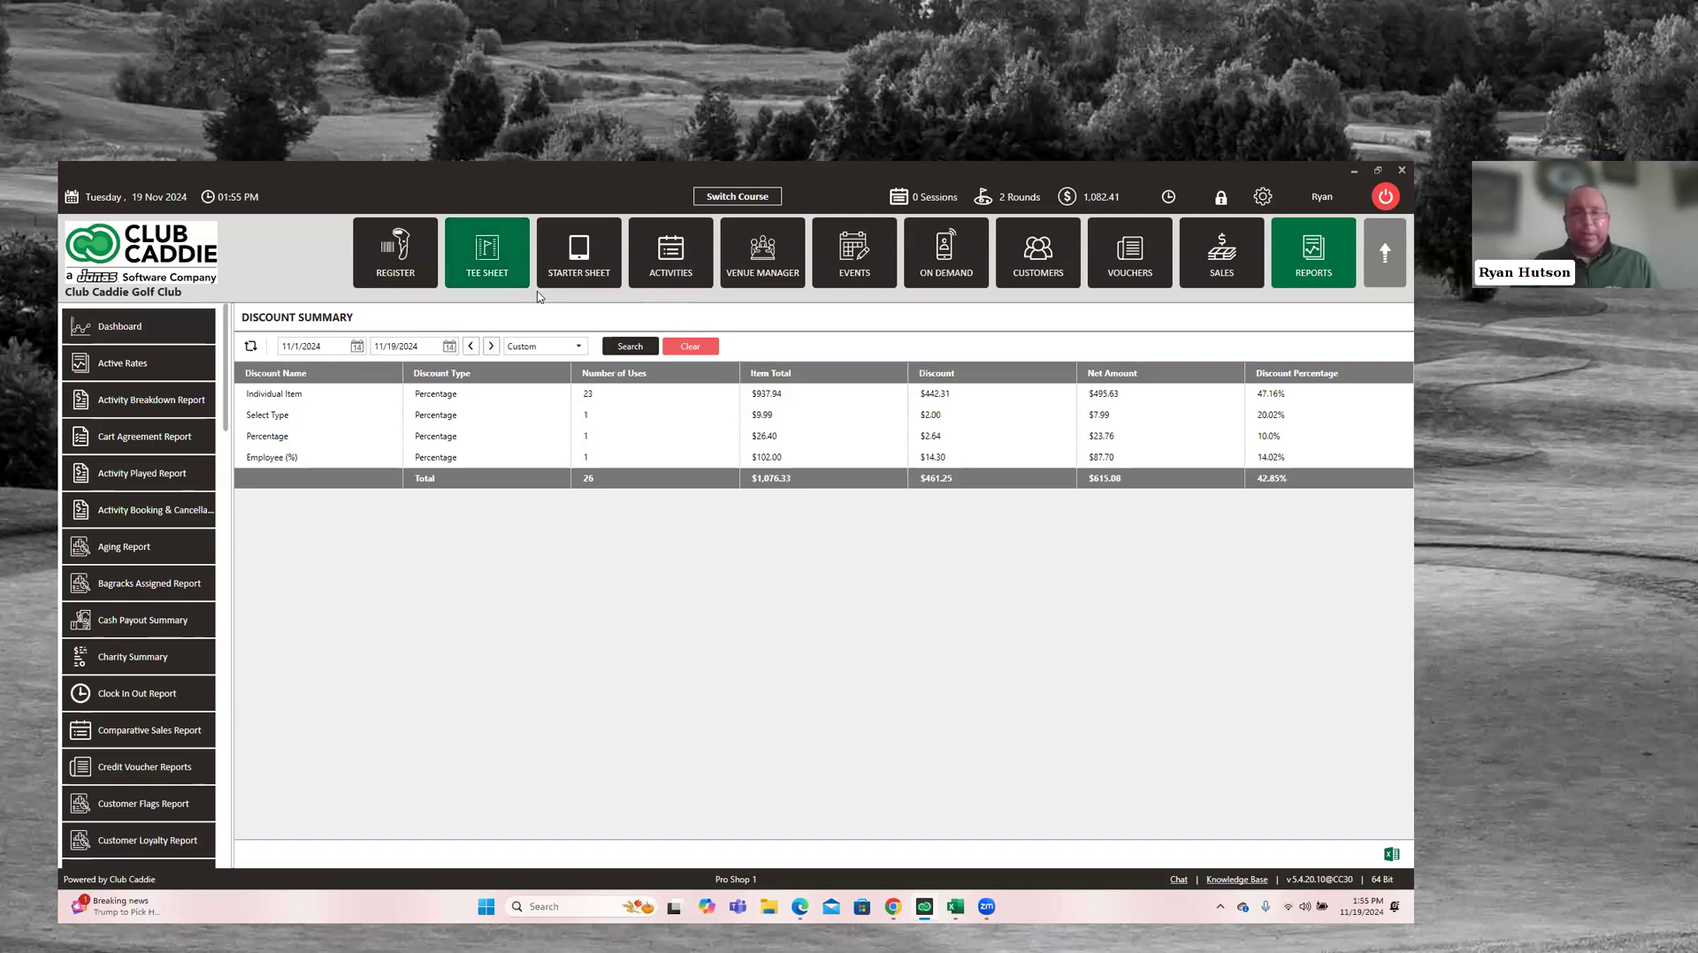
Search all customers by the customer's last name and open the matching customer's profile
{"action": "left_click", "coordinate": [1023, 281]}
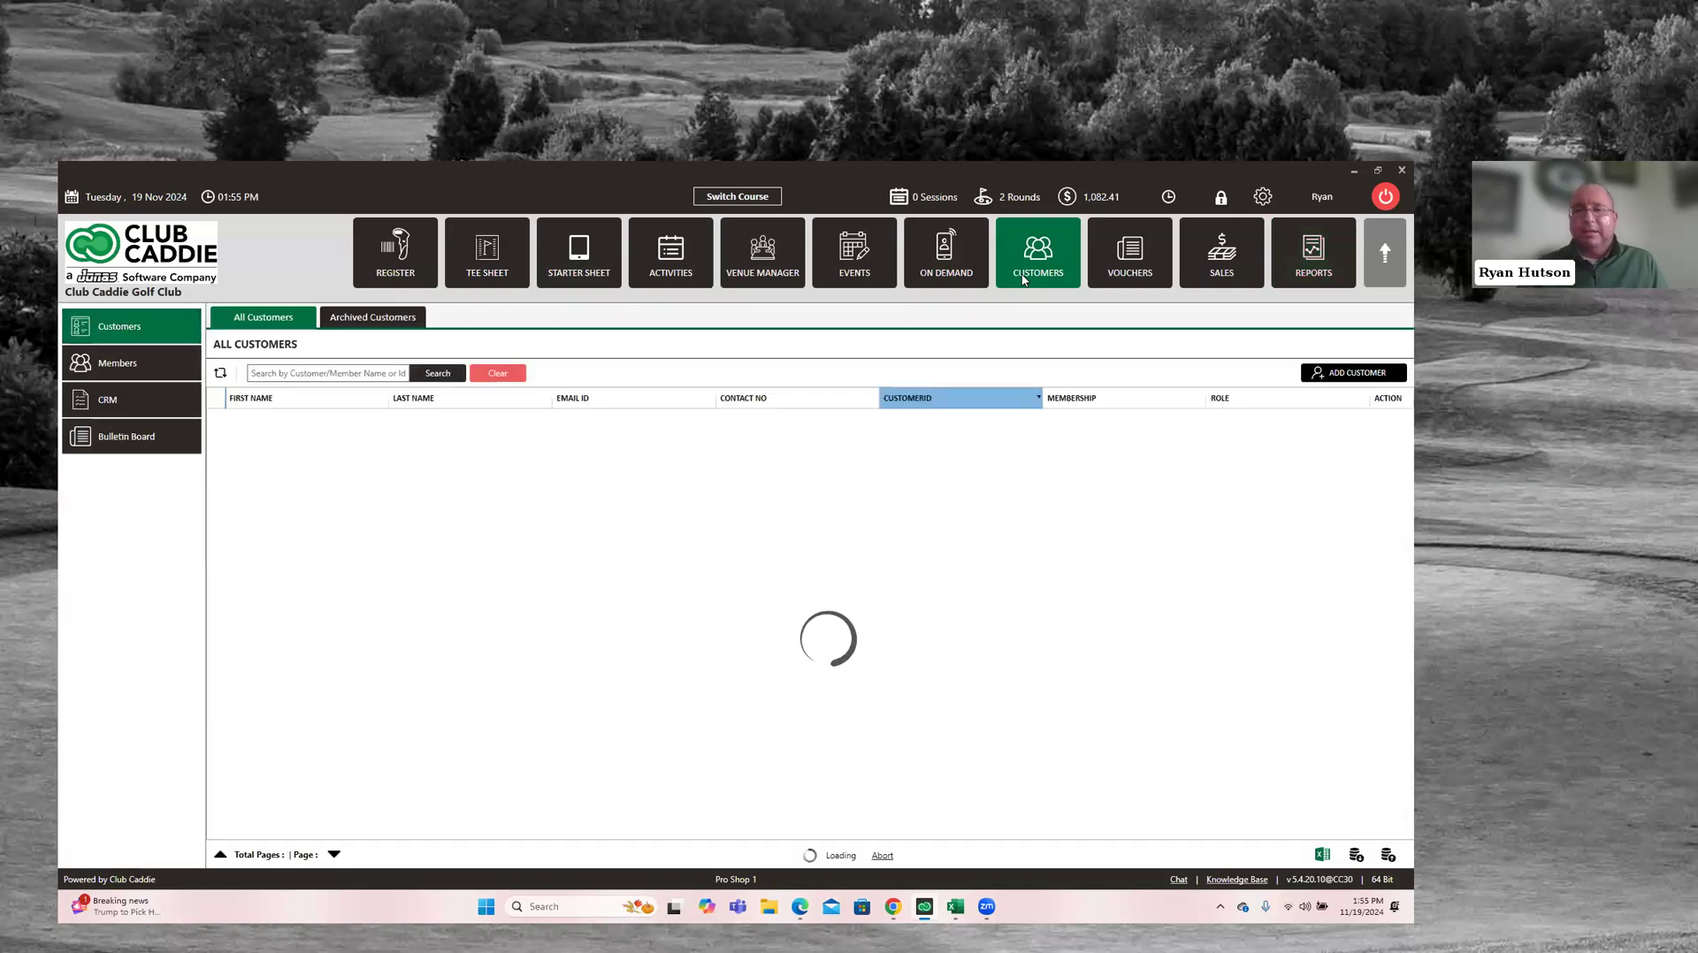
{"action": "left_click", "coordinate": [385, 372]}
{"action": "type", "text": "Hutson"}
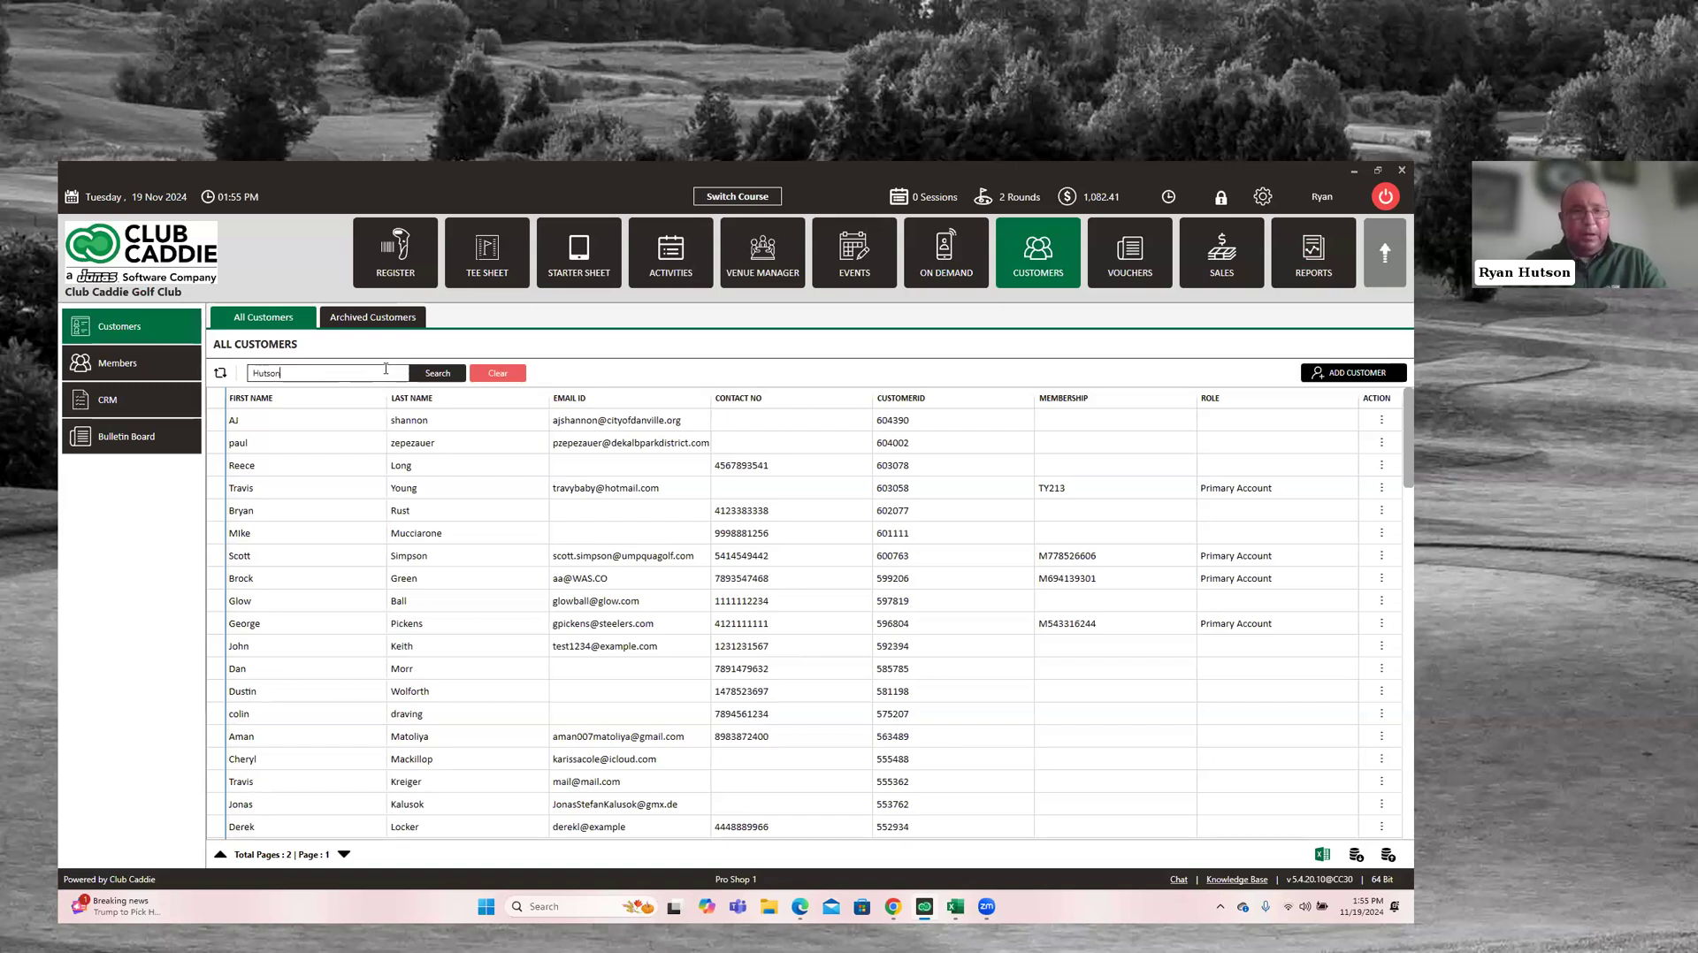
{"action": "key", "text": "Return"}
{"action": "left_click", "coordinate": [431, 430]}
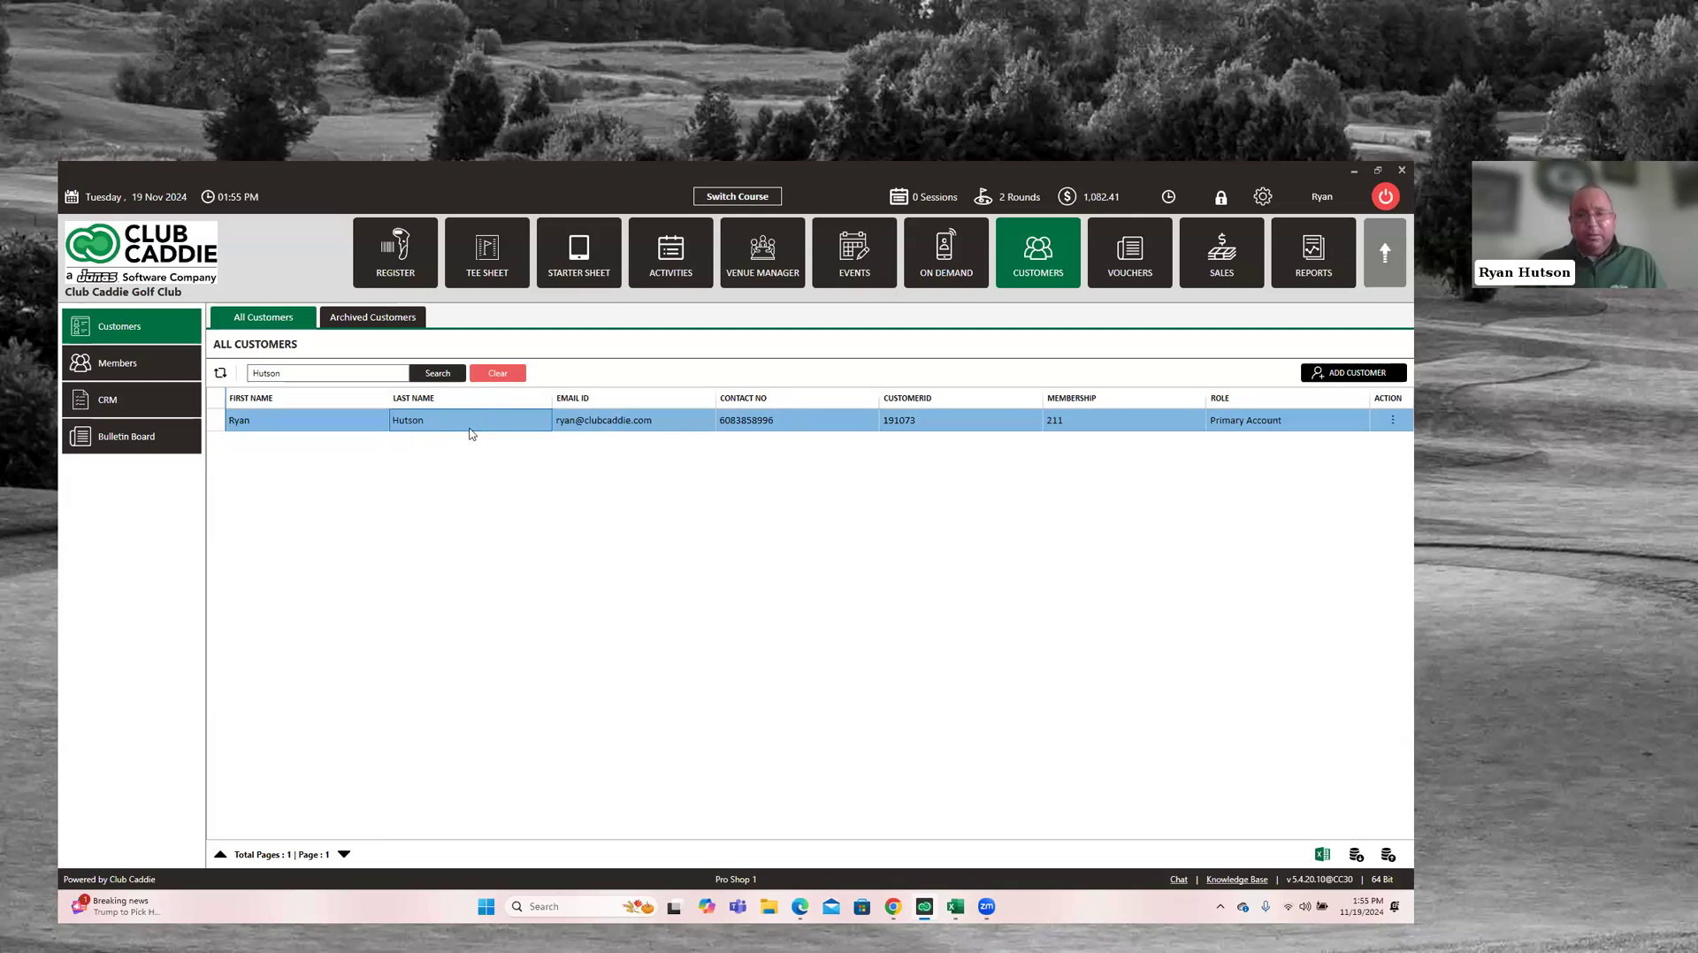
{"action": "double_click", "coordinate": [460, 429]}
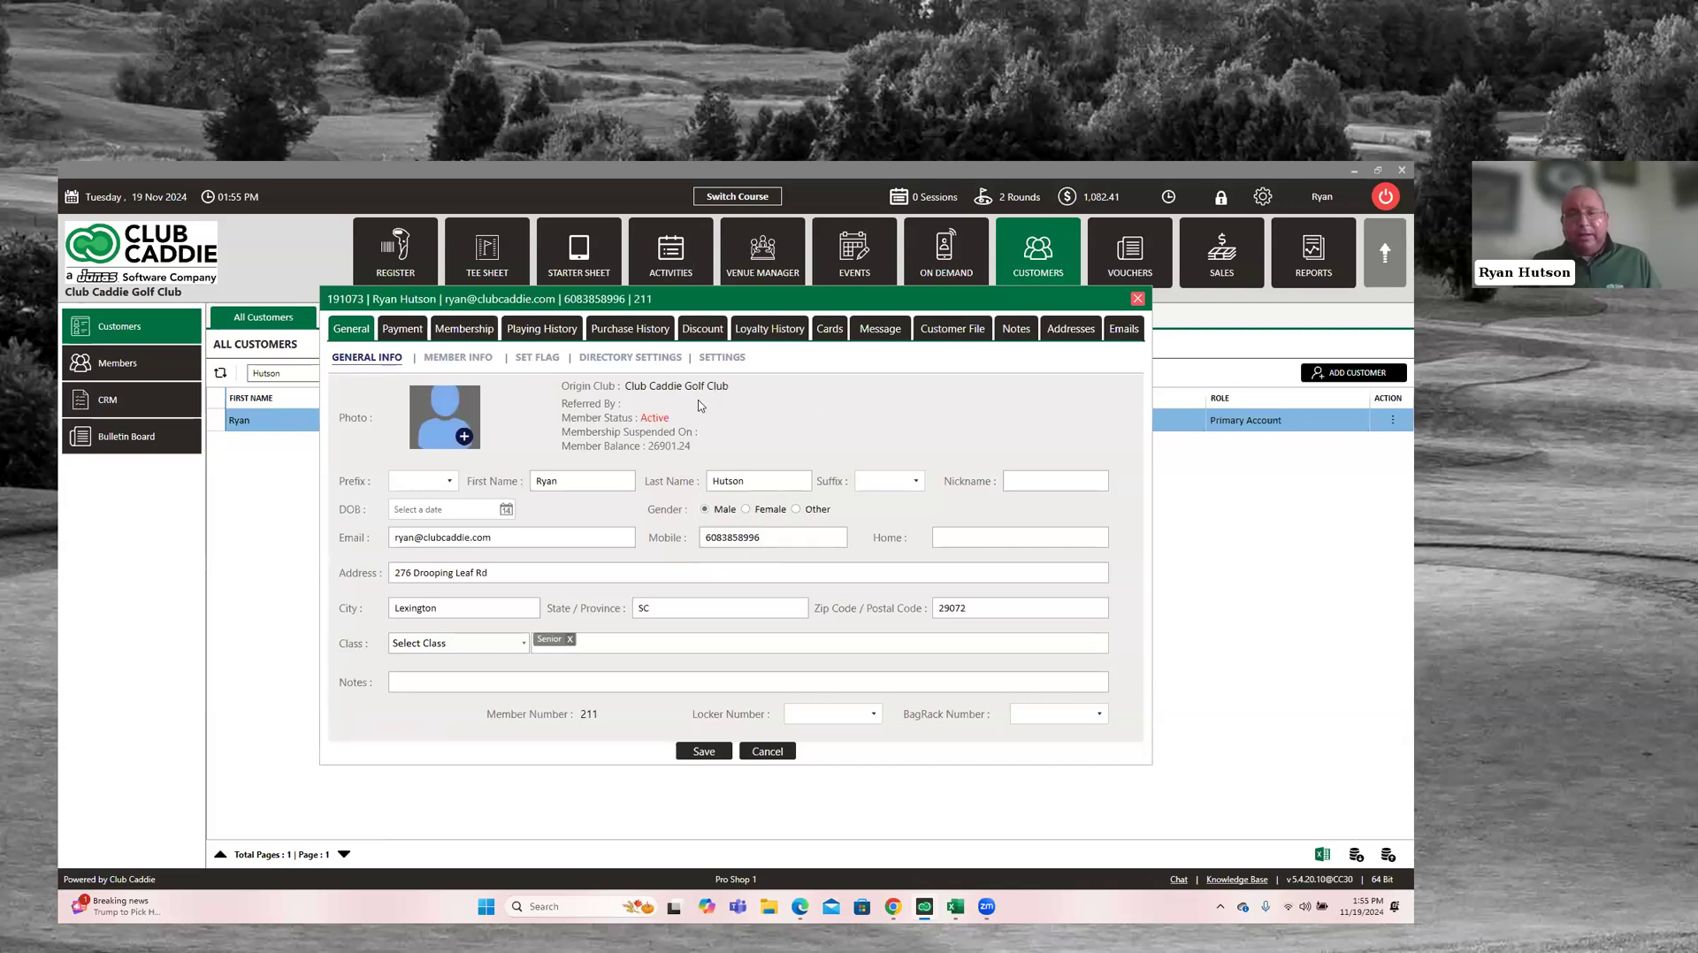
Start a new flag on the customer's profile with the note "Overdue on payments - please collect dues"
{"action": "left_click", "coordinate": [540, 359]}
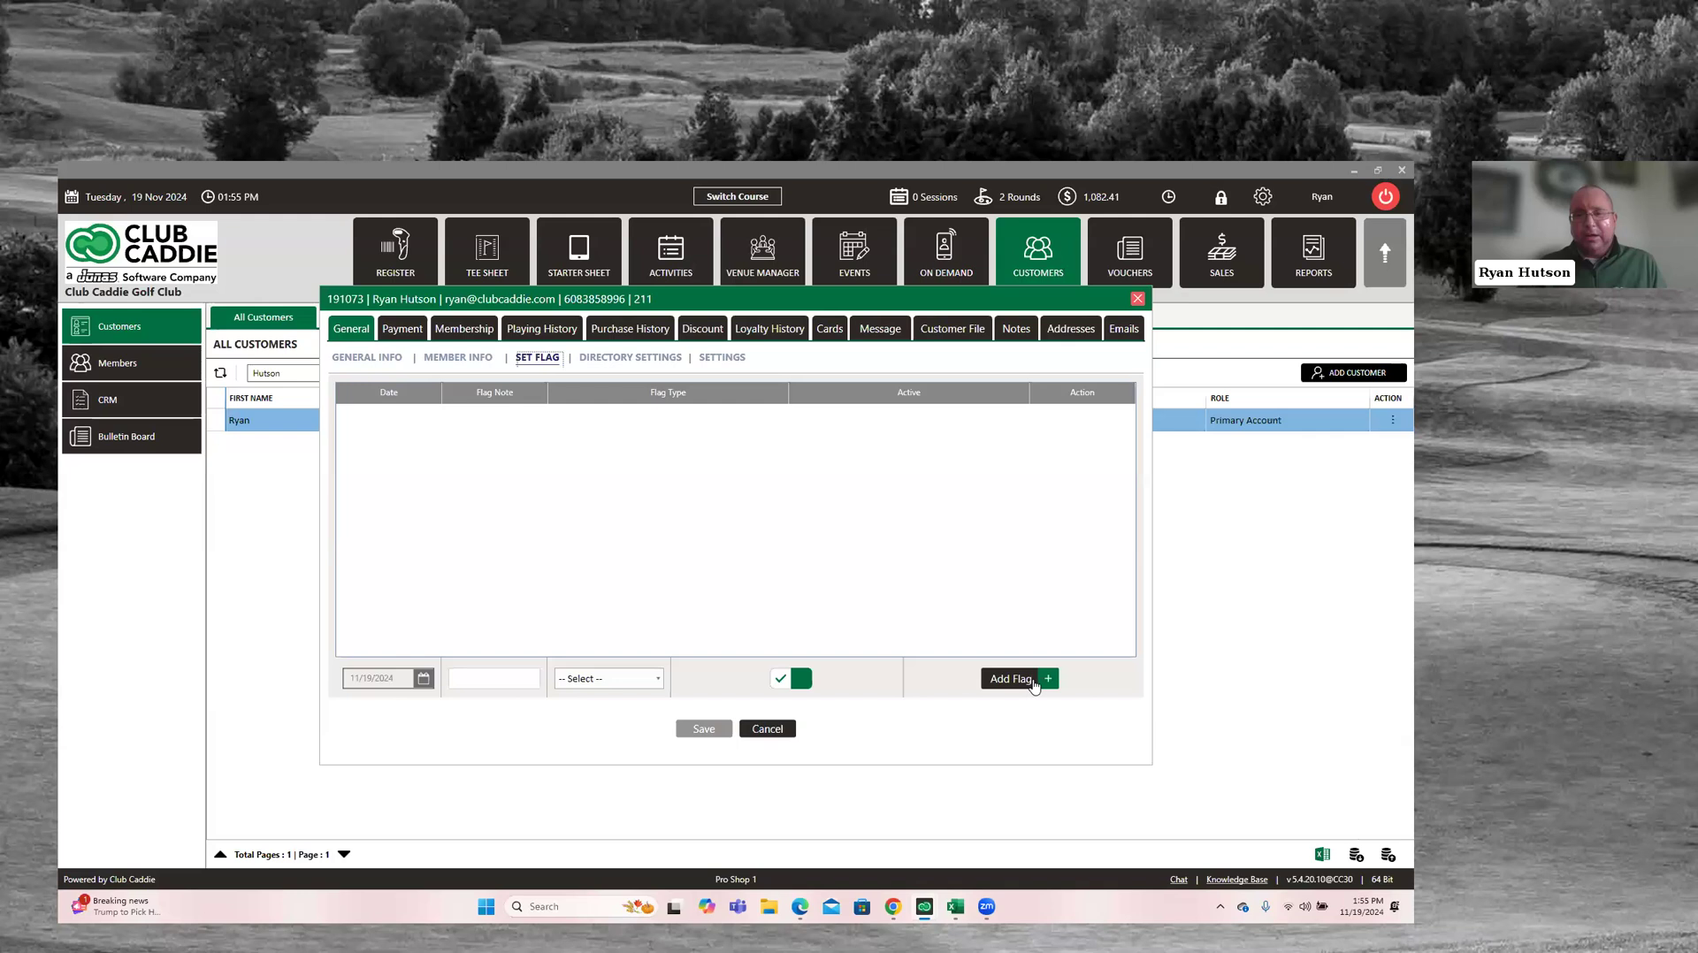
{"action": "left_click", "coordinate": [1048, 680]}
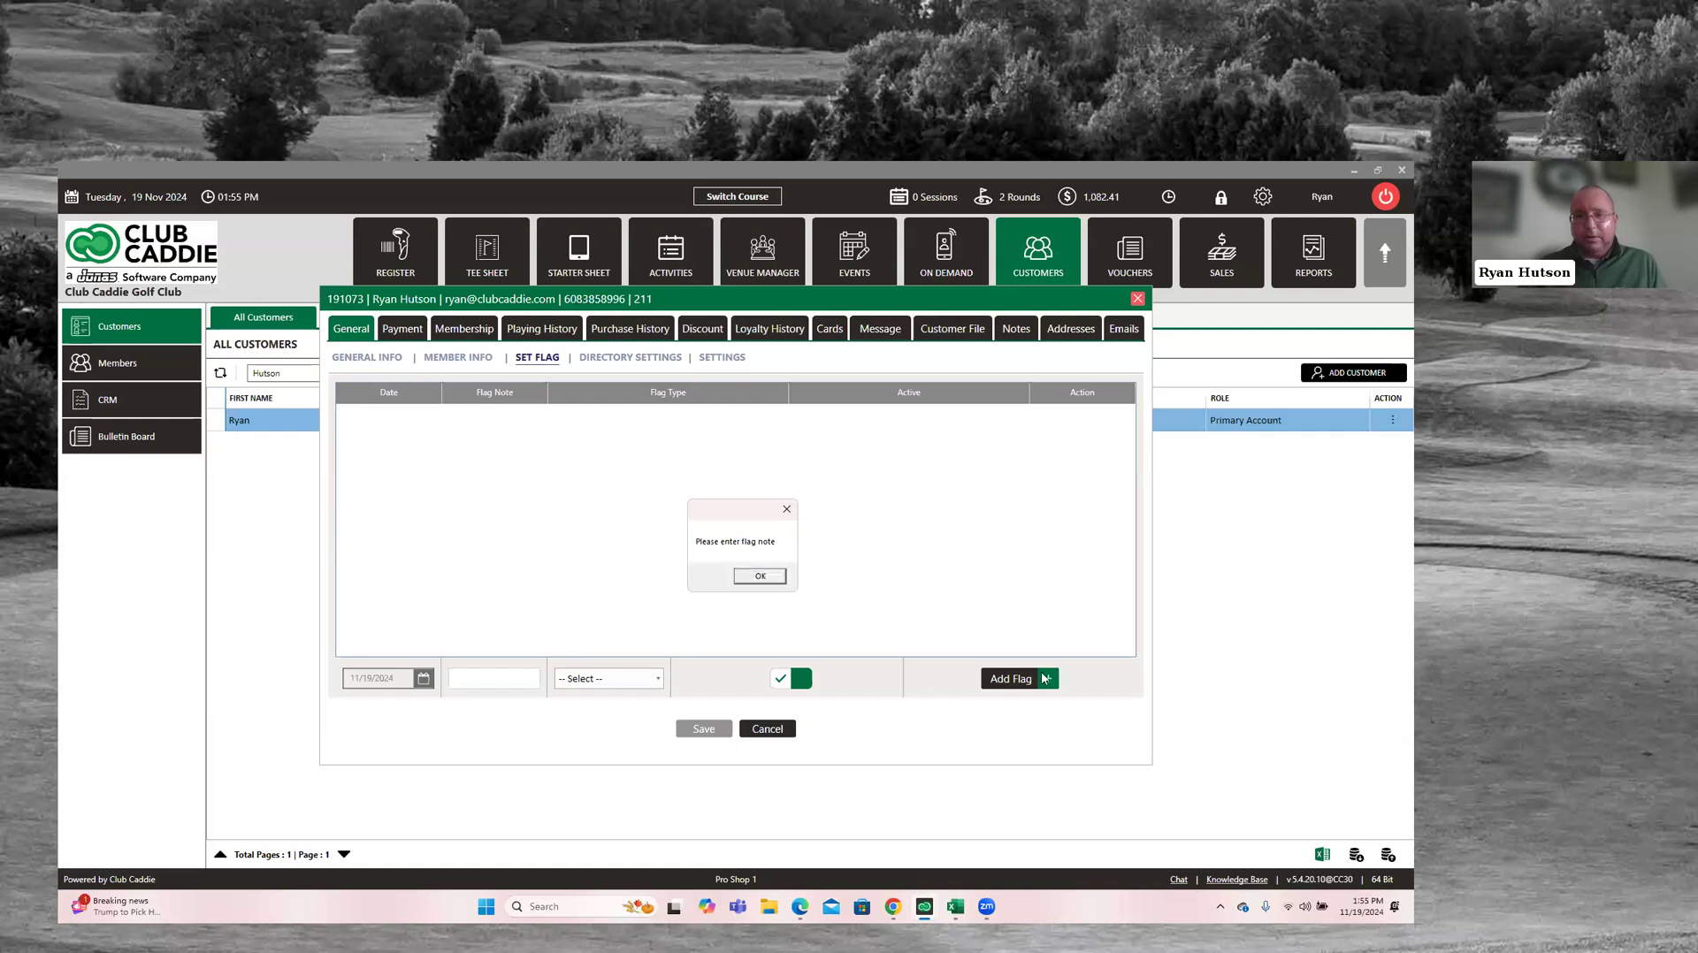
{"action": "key", "text": "Return"}
{"action": "left_click", "coordinate": [488, 678]}
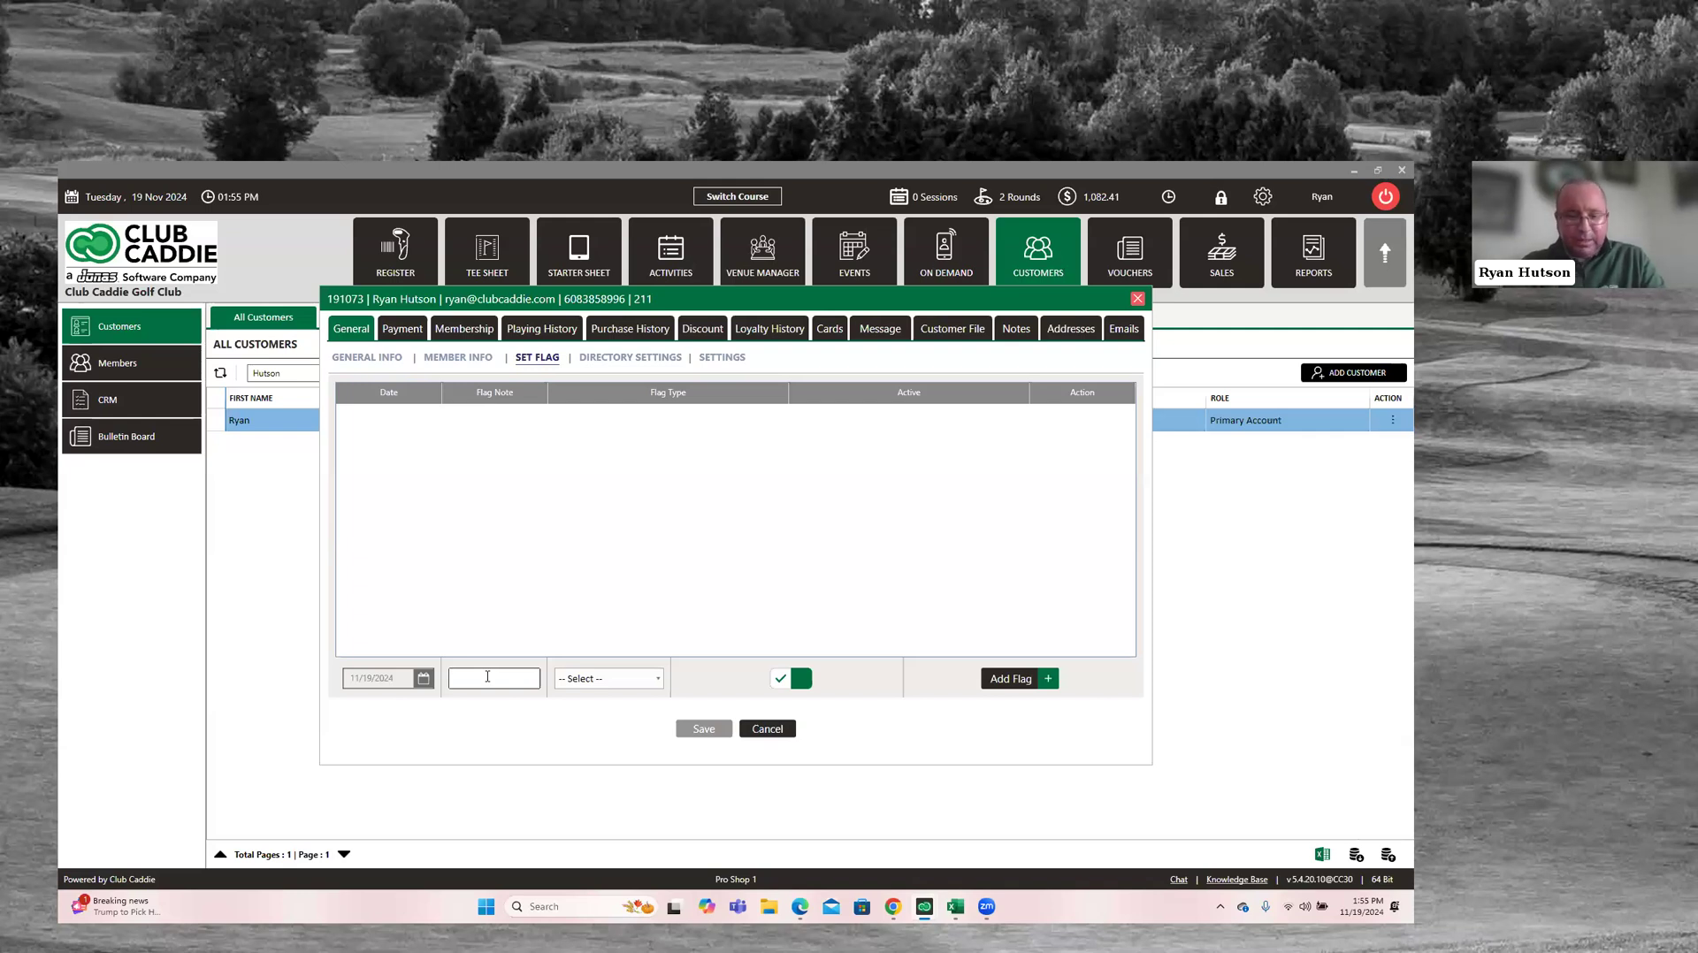
{"action": "type", "text": "Override"}
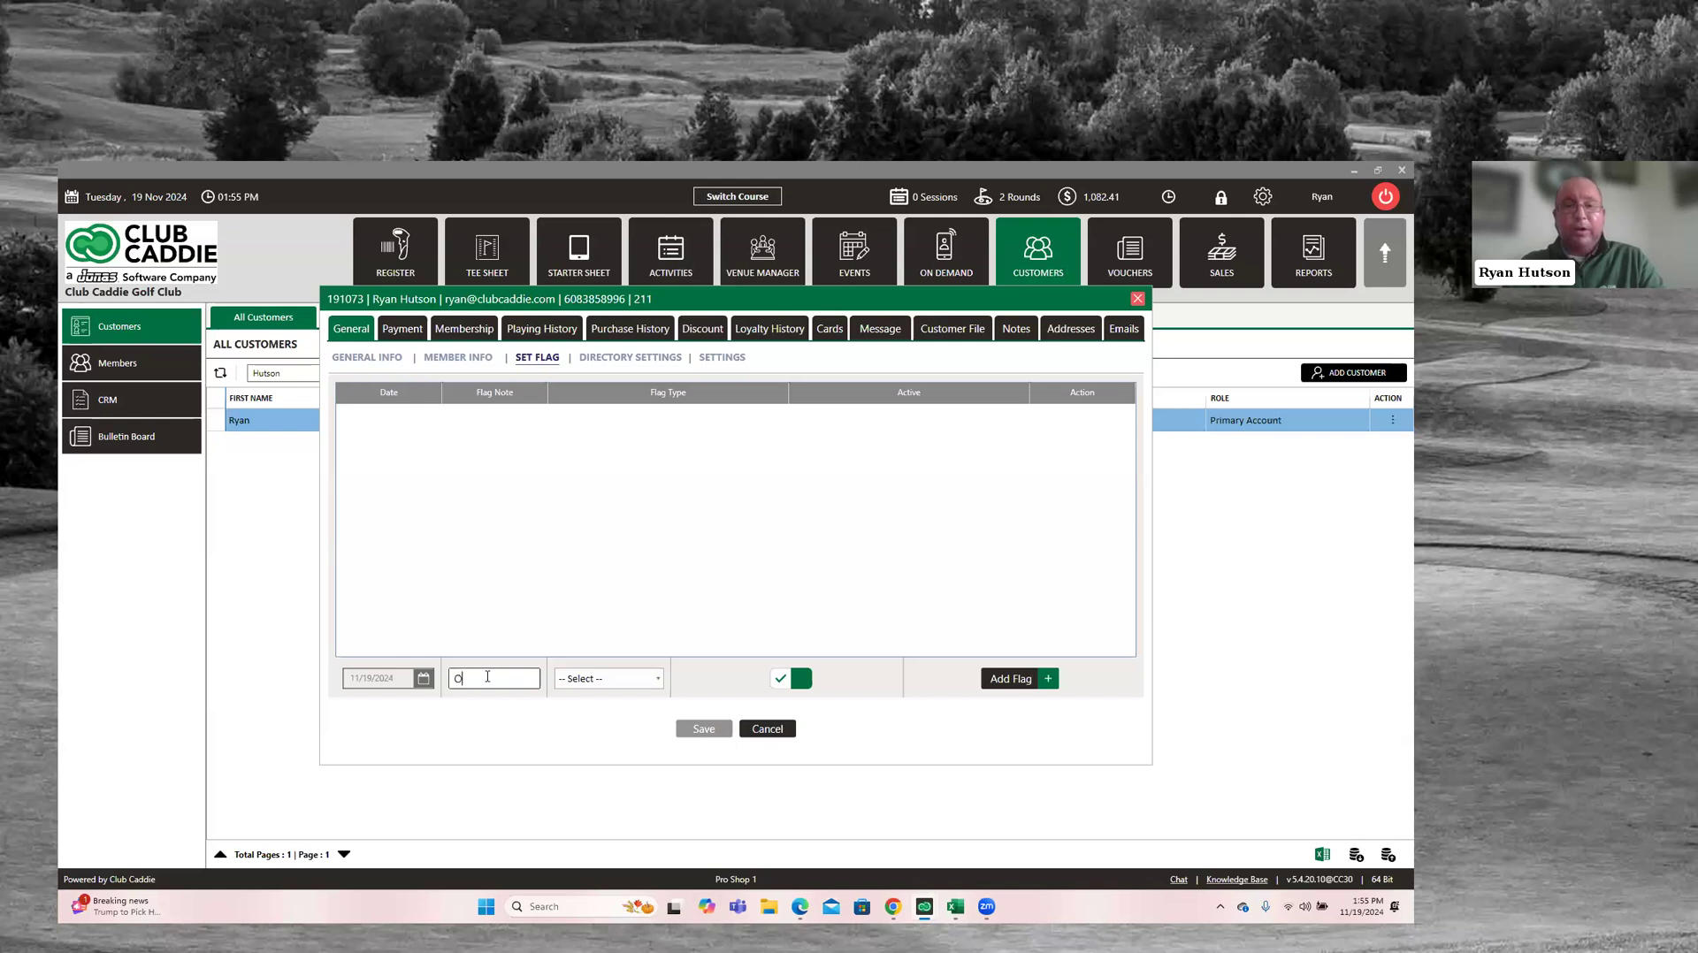
{"action": "key", "text": "BackSpace"}
{"action": "key", "text": "BackSpace"}
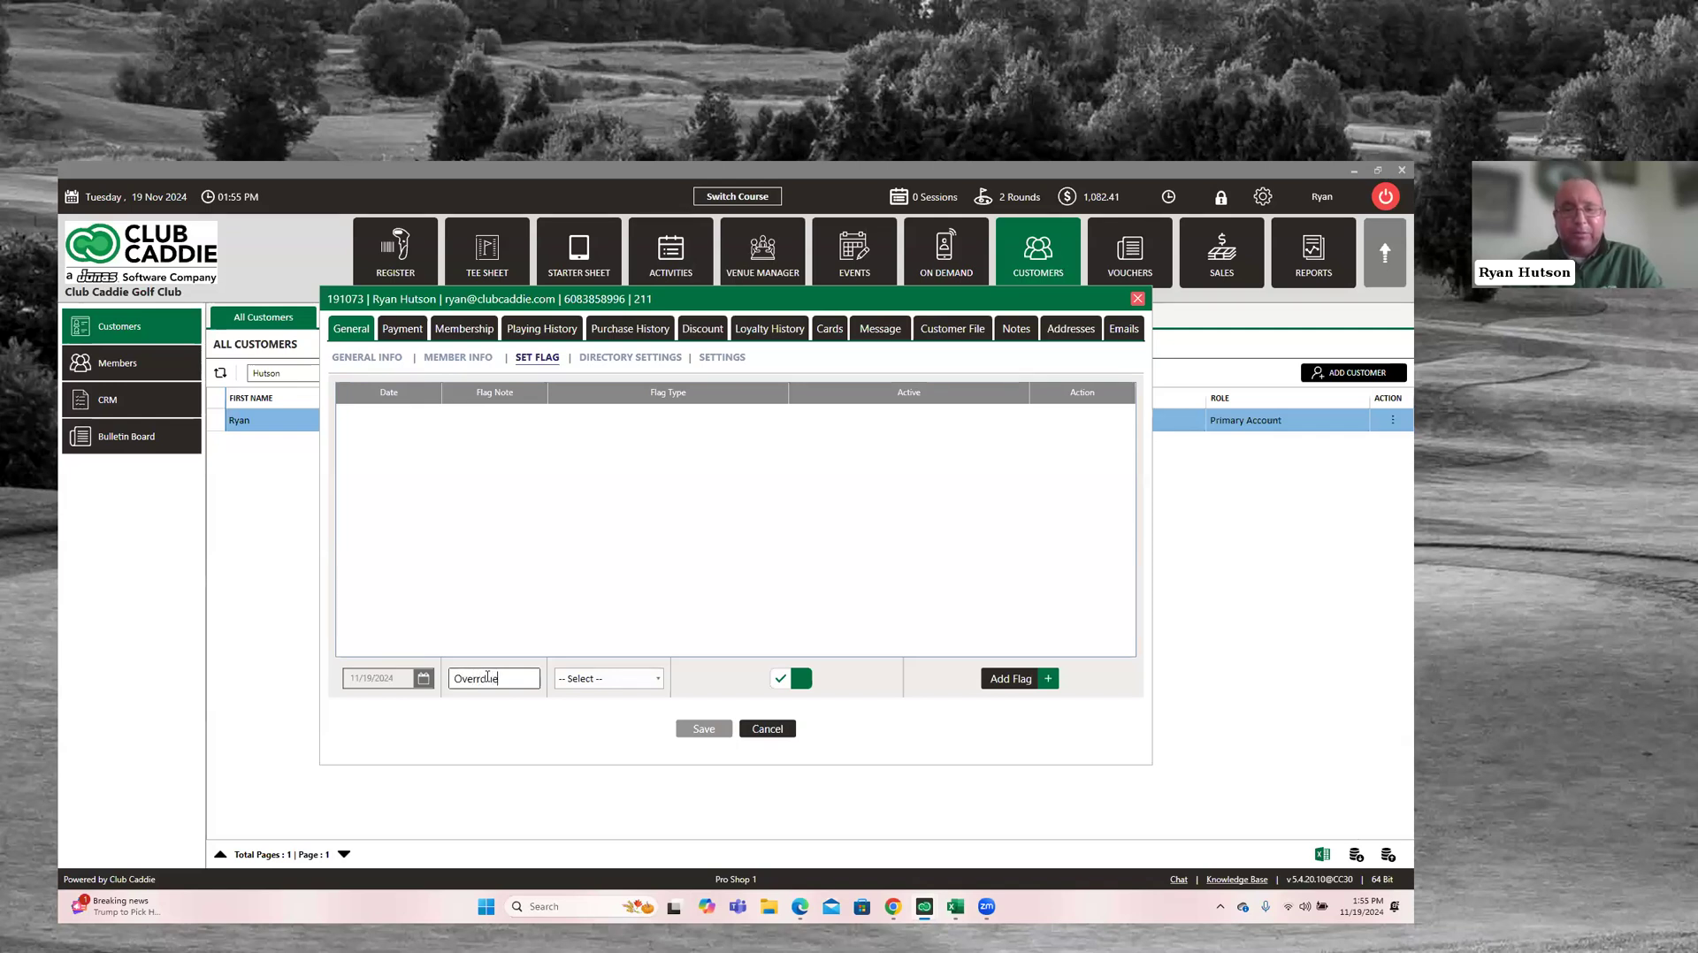
{"action": "type", "text": "due on payments"}
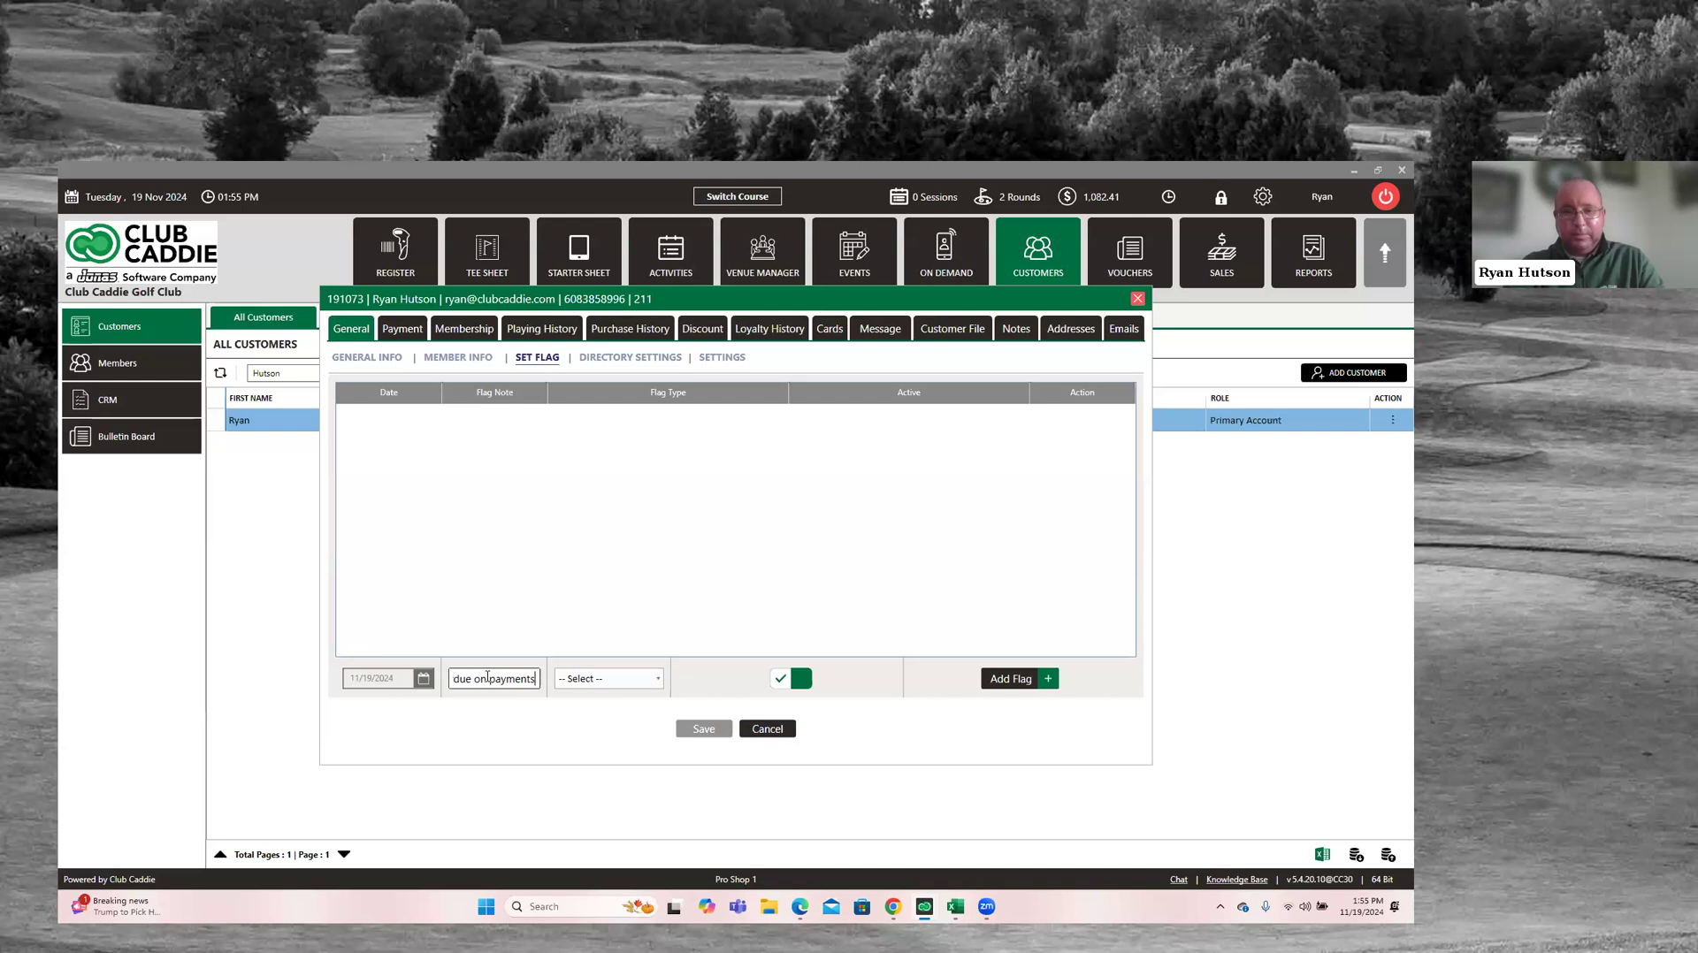
{"action": "type", "text": " - please collect dues"}
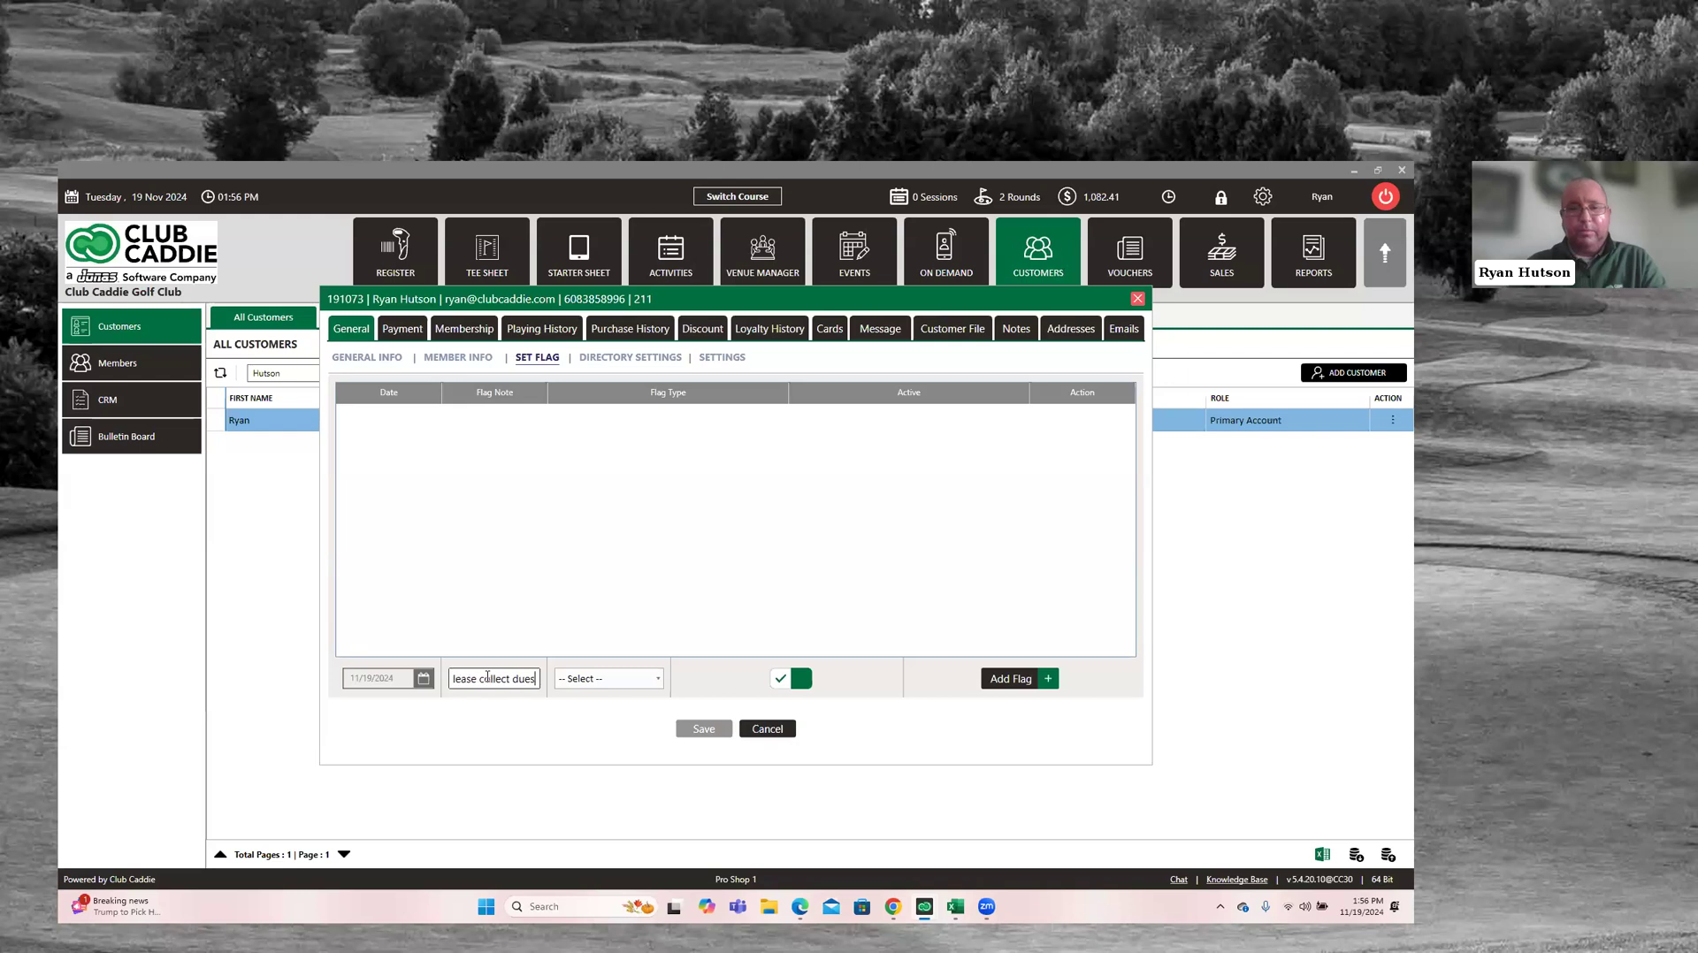
Set the flag type to Profile, add the flag, and close the customer's profile
{"action": "left_click", "coordinate": [604, 679]}
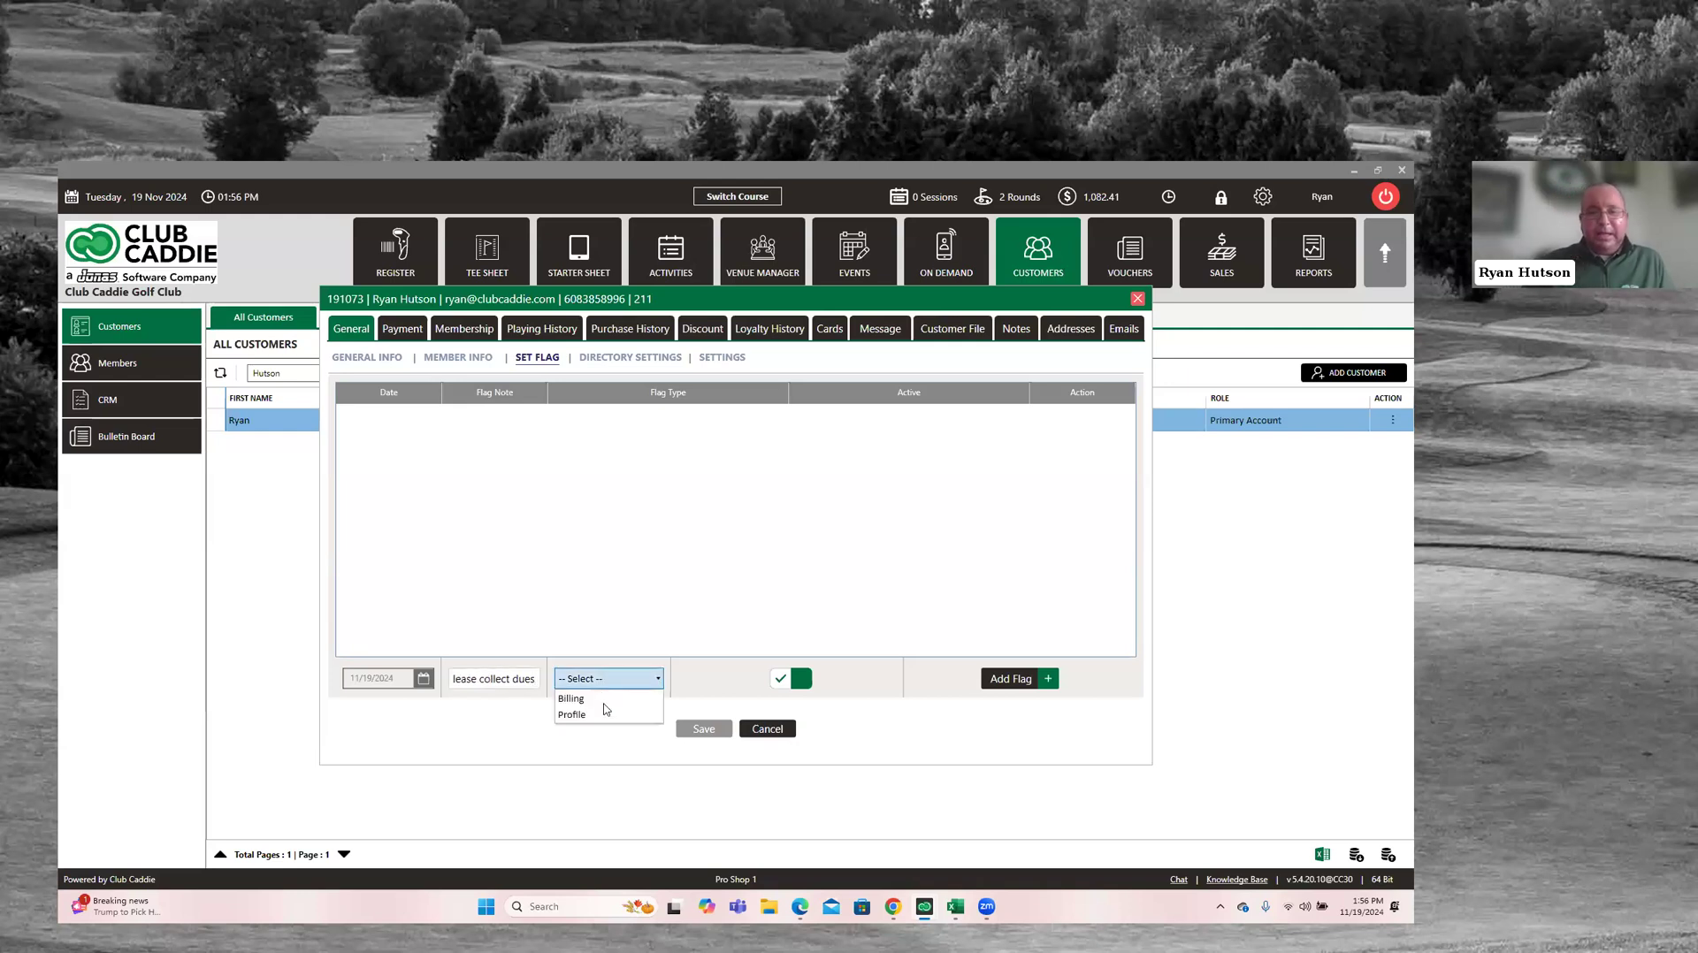
{"action": "left_click", "coordinate": [606, 715]}
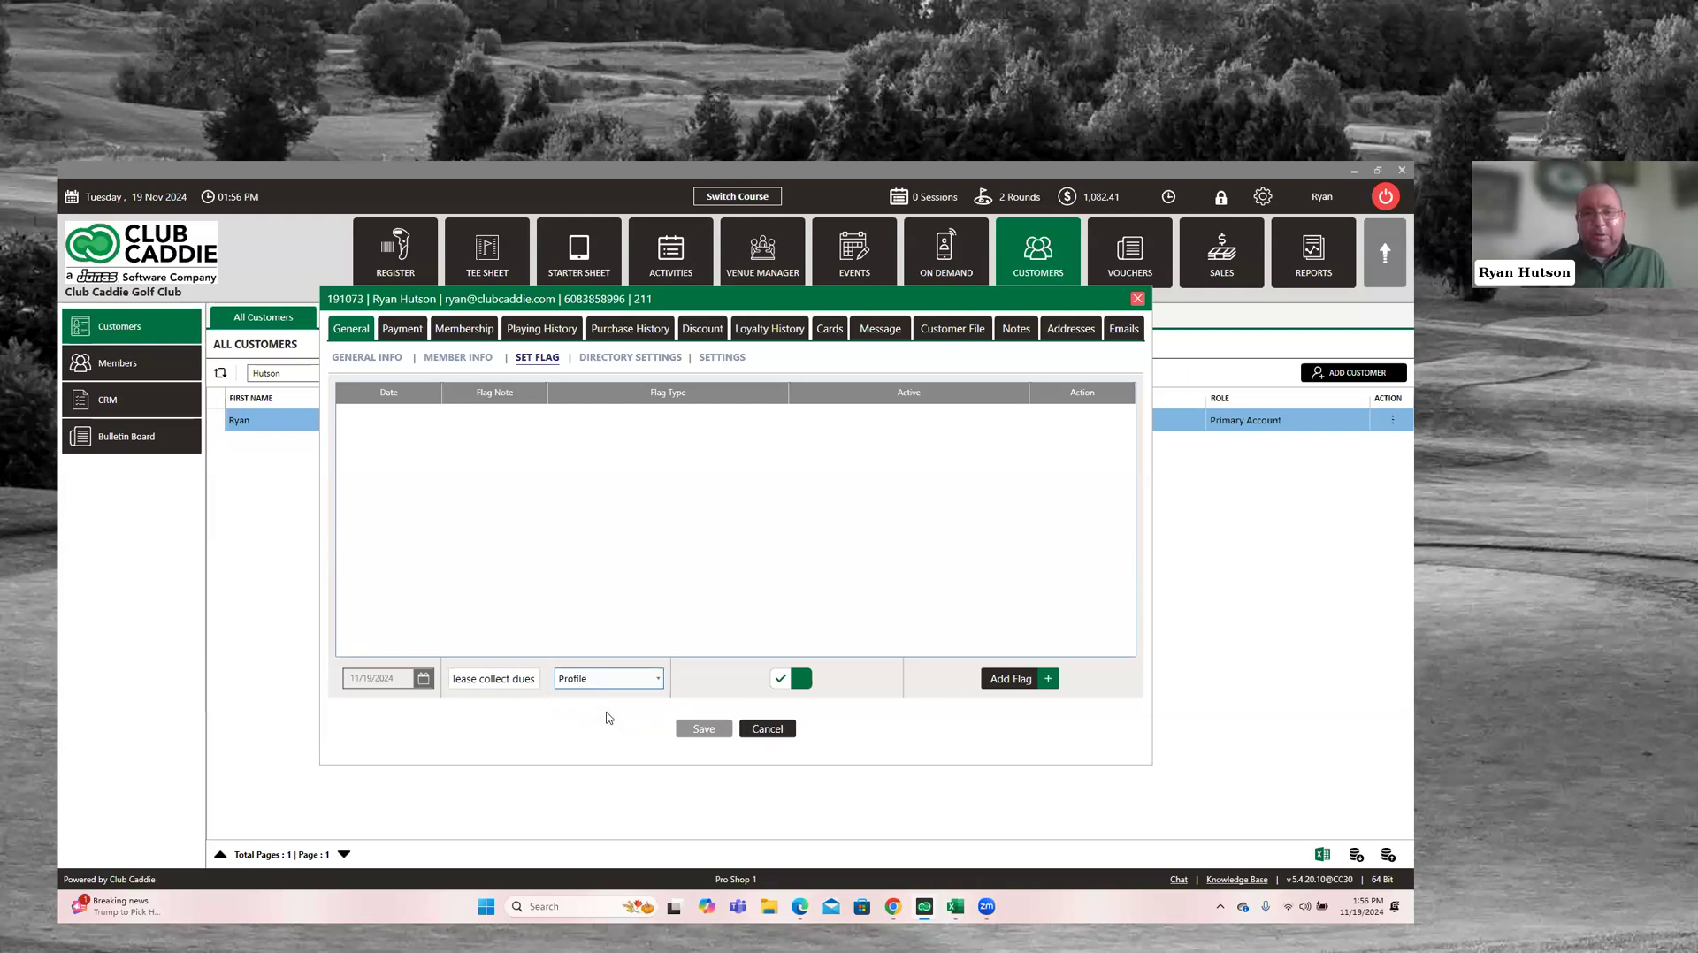
{"action": "left_click", "coordinate": [1005, 688]}
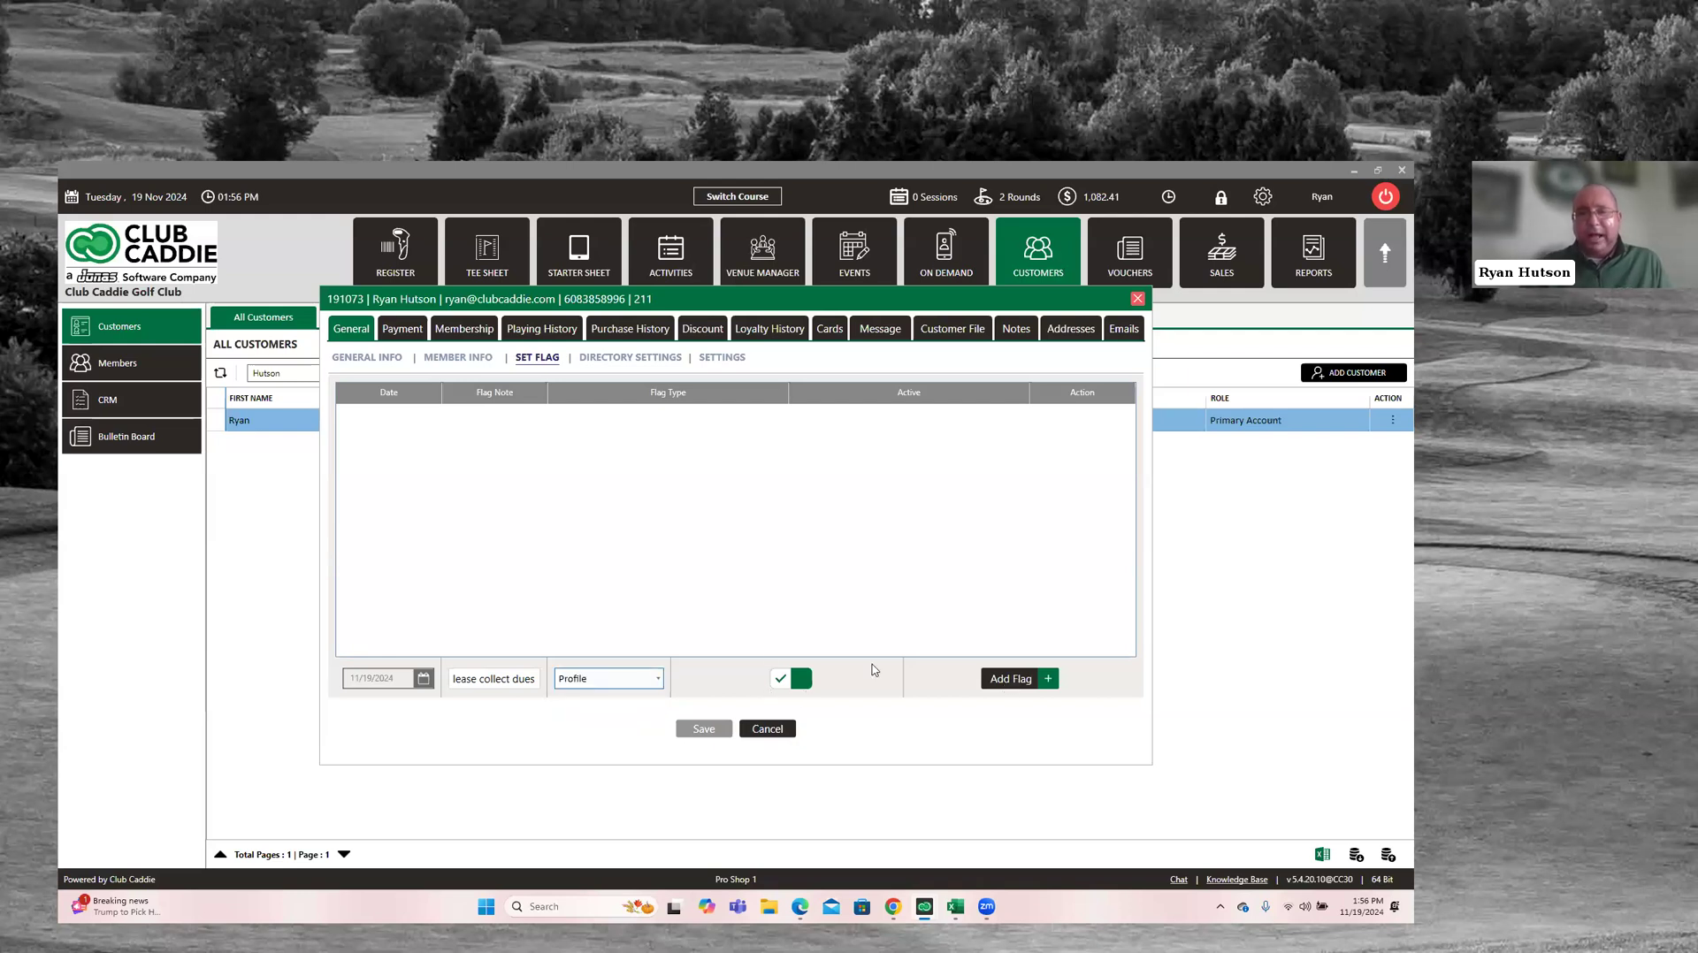
{"action": "left_click", "coordinate": [746, 582]}
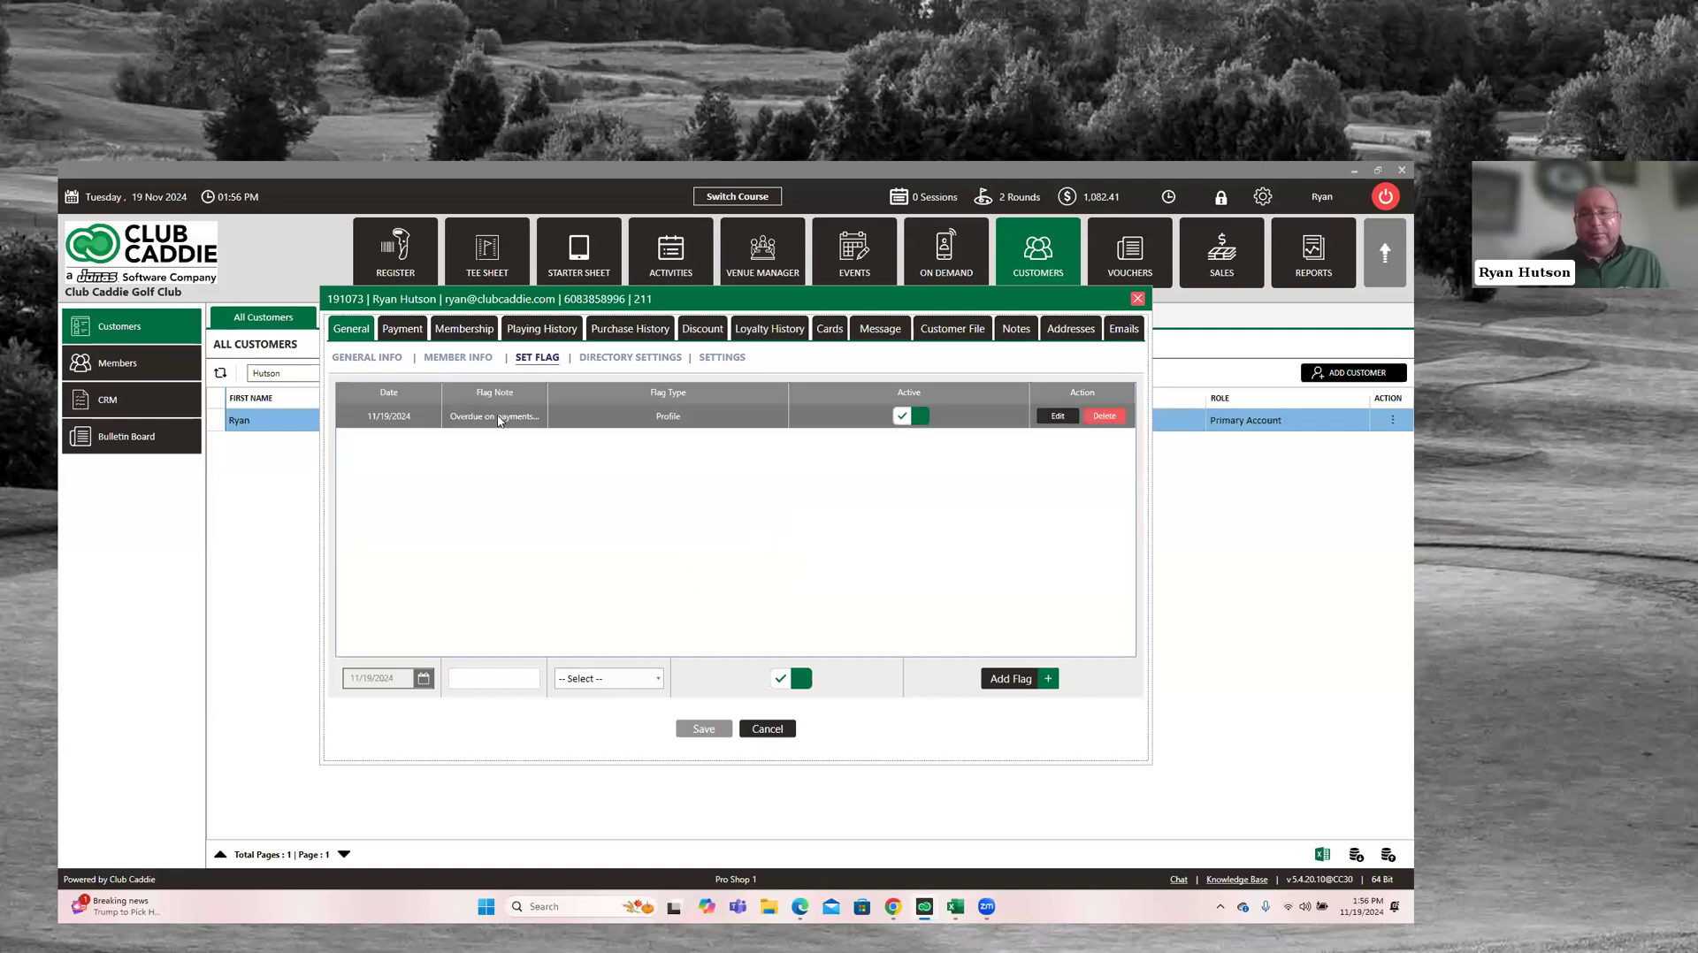
{"action": "left_click", "coordinate": [1138, 299]}
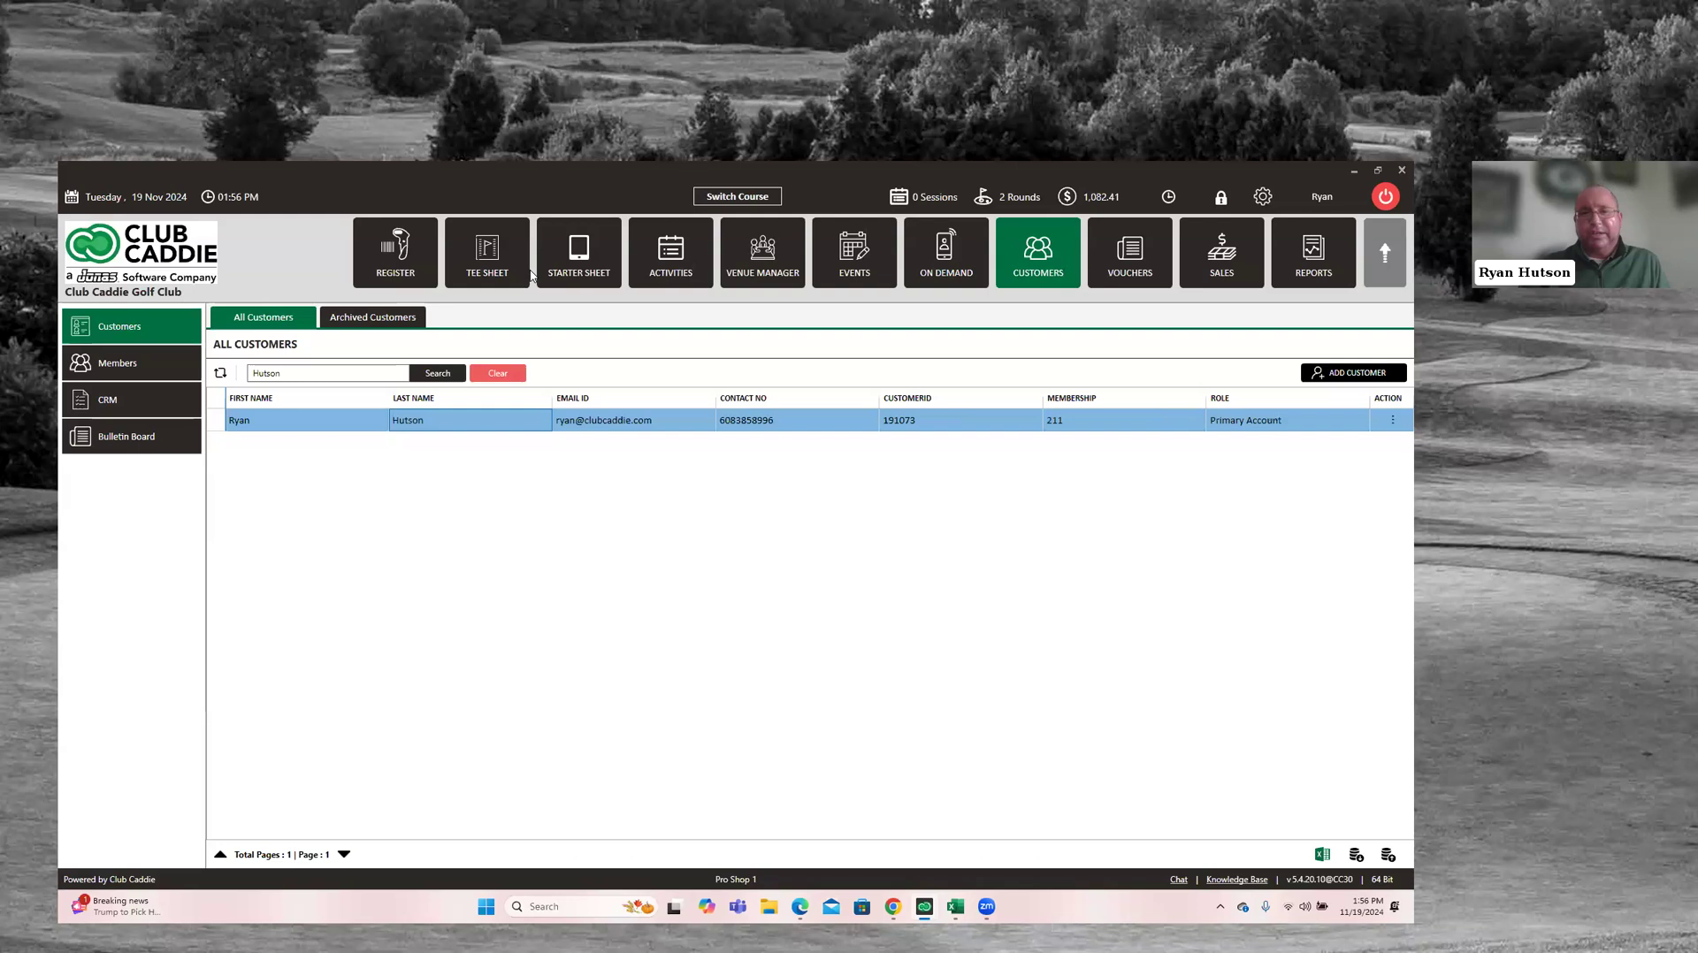
Start a 2:40 PM front-nine booking on the tee sheet for Nov 19, 2024 and select the flagged customer as player one
{"action": "left_click", "coordinate": [487, 281]}
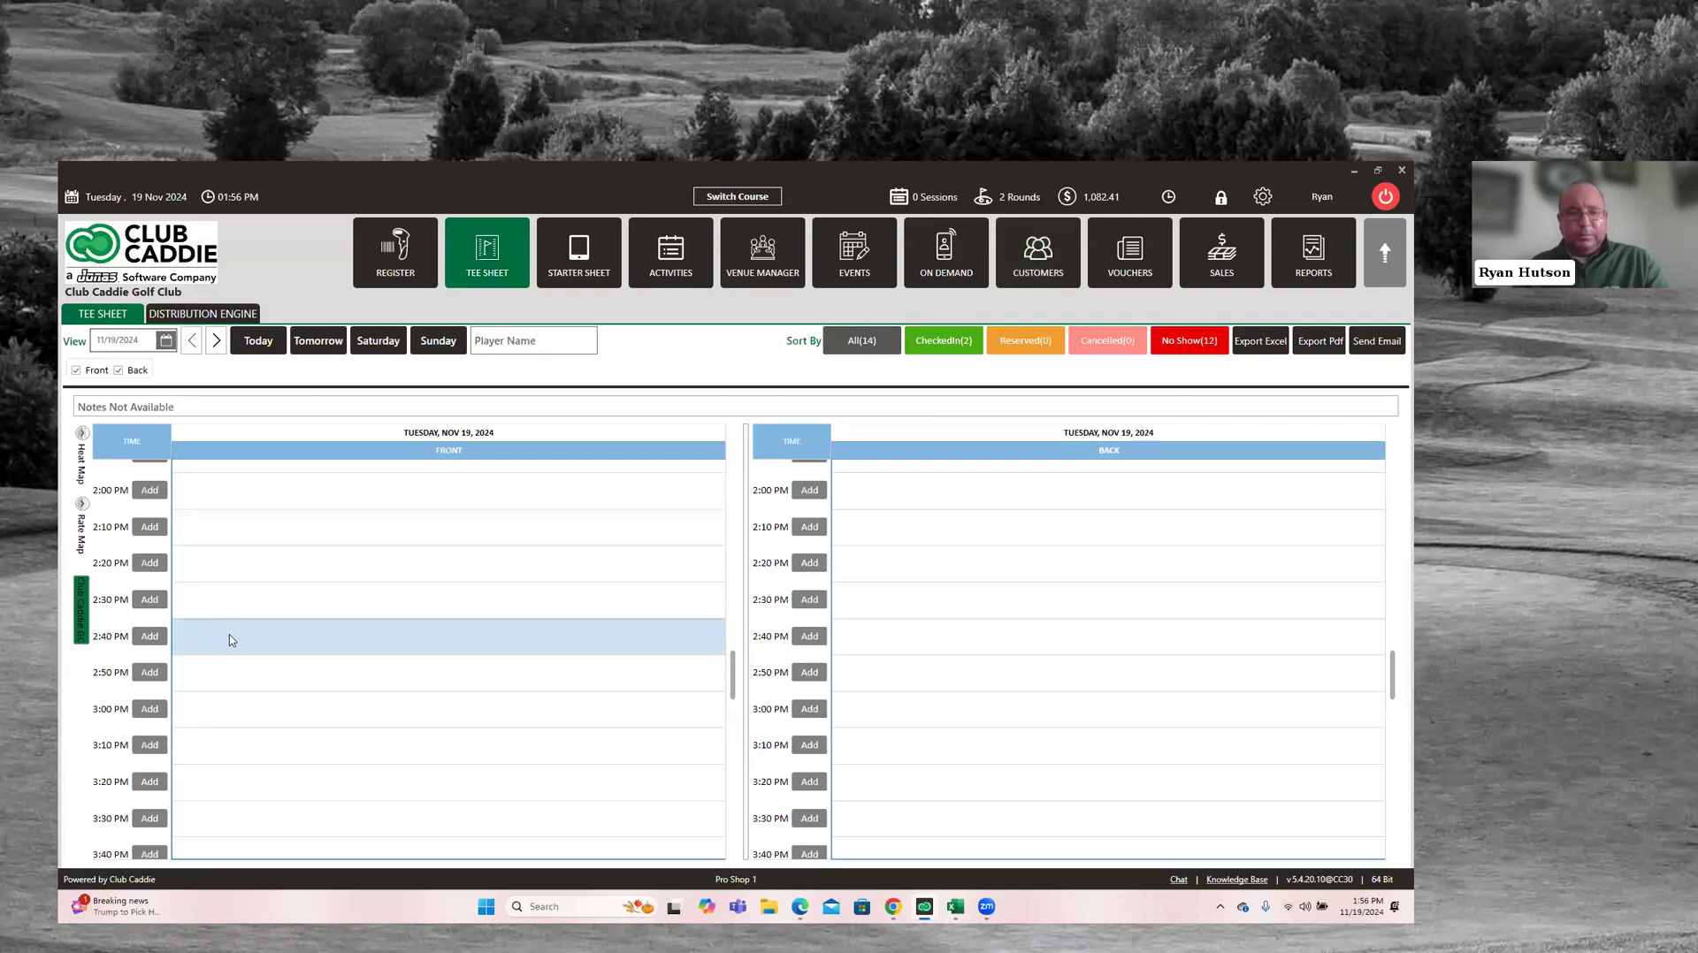
{"action": "left_click", "coordinate": [157, 636]}
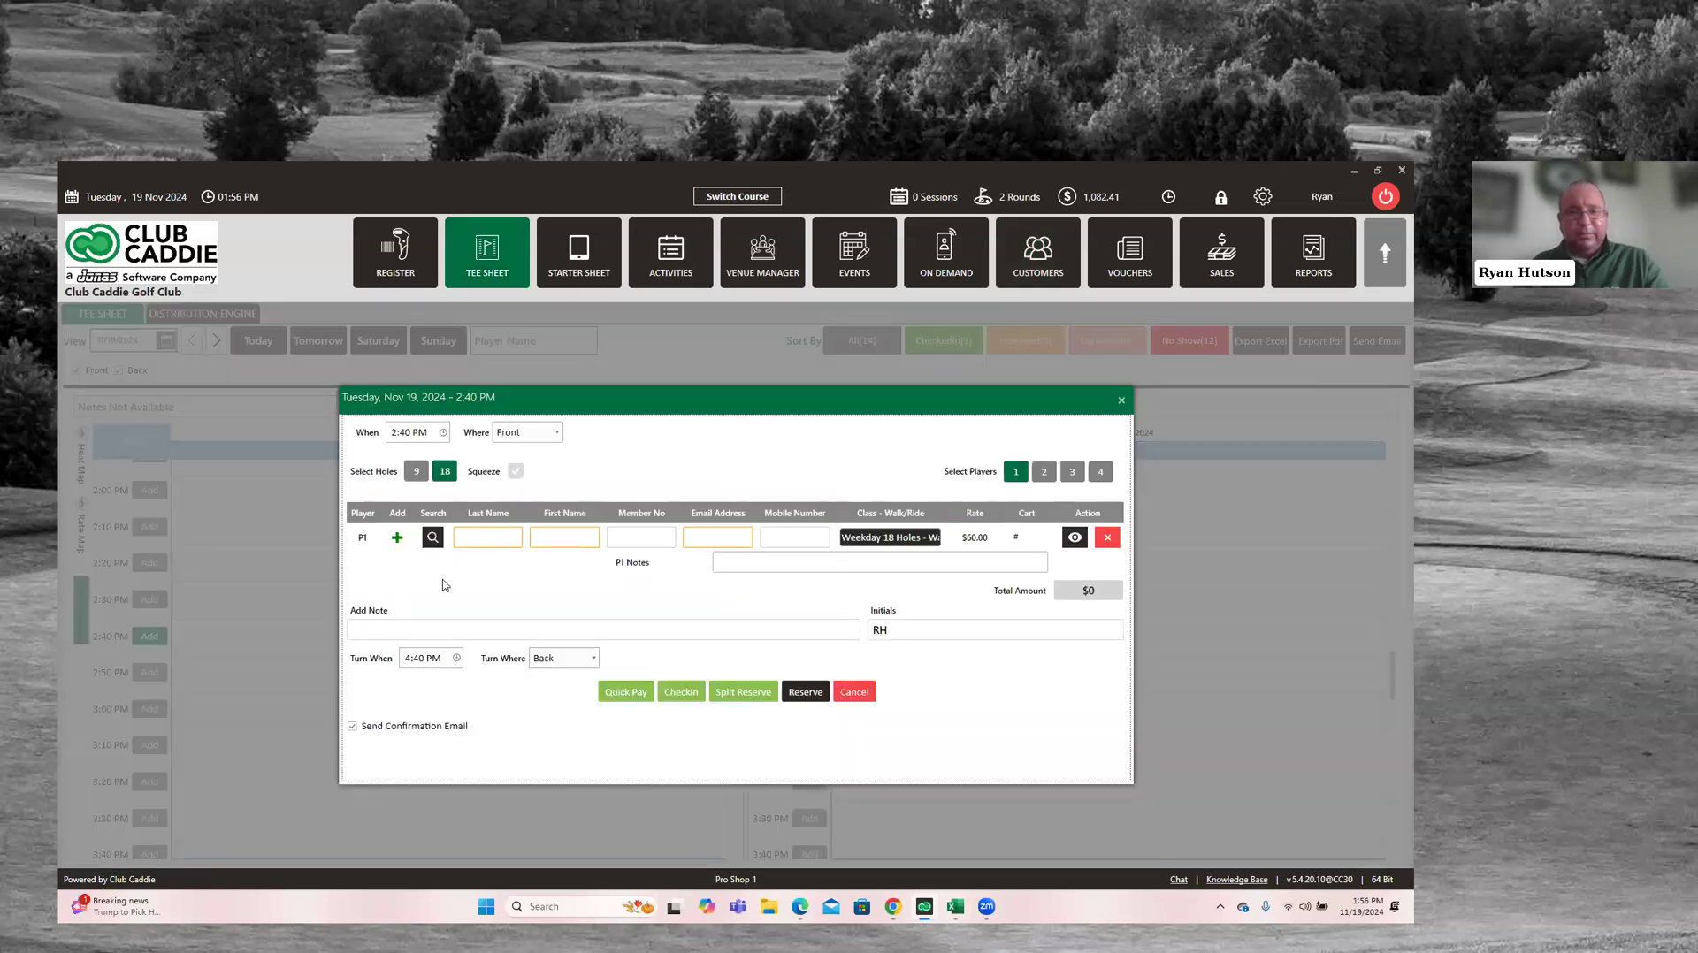
{"action": "left_click", "coordinate": [489, 537]}
{"action": "type", "text": "hu"}
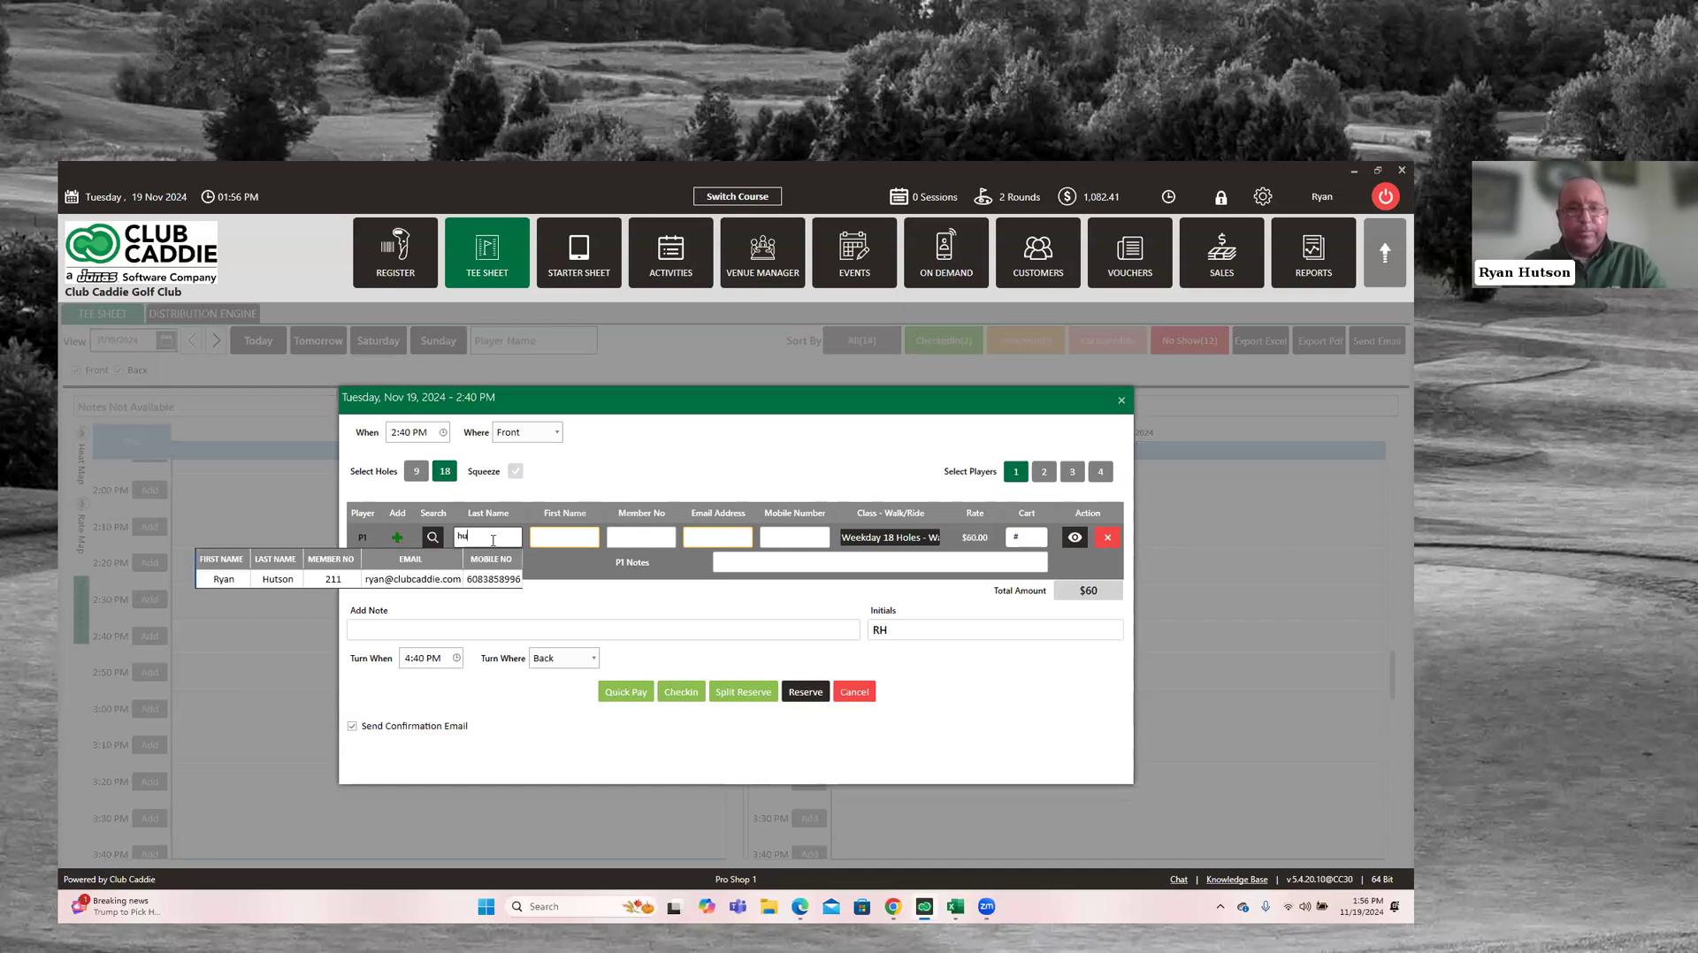
{"action": "left_click", "coordinate": [434, 579]}
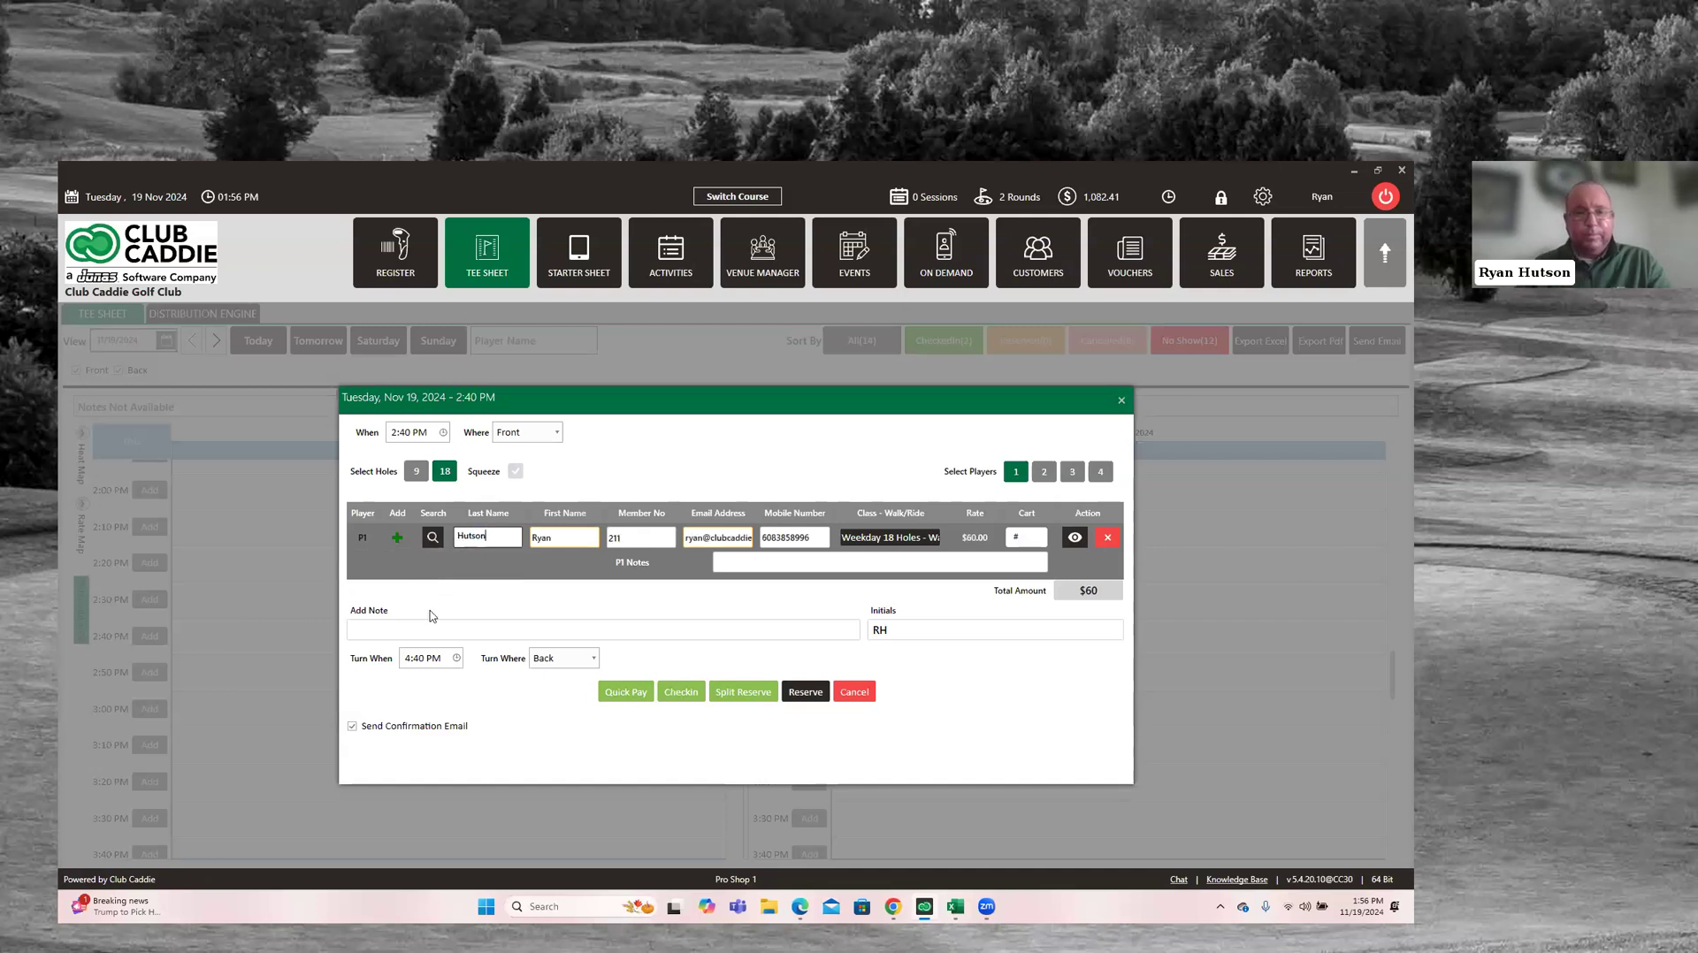
Turn off the confirmation email and reserve the tee time, ignoring the flag alert
{"action": "left_click", "coordinate": [445, 727]}
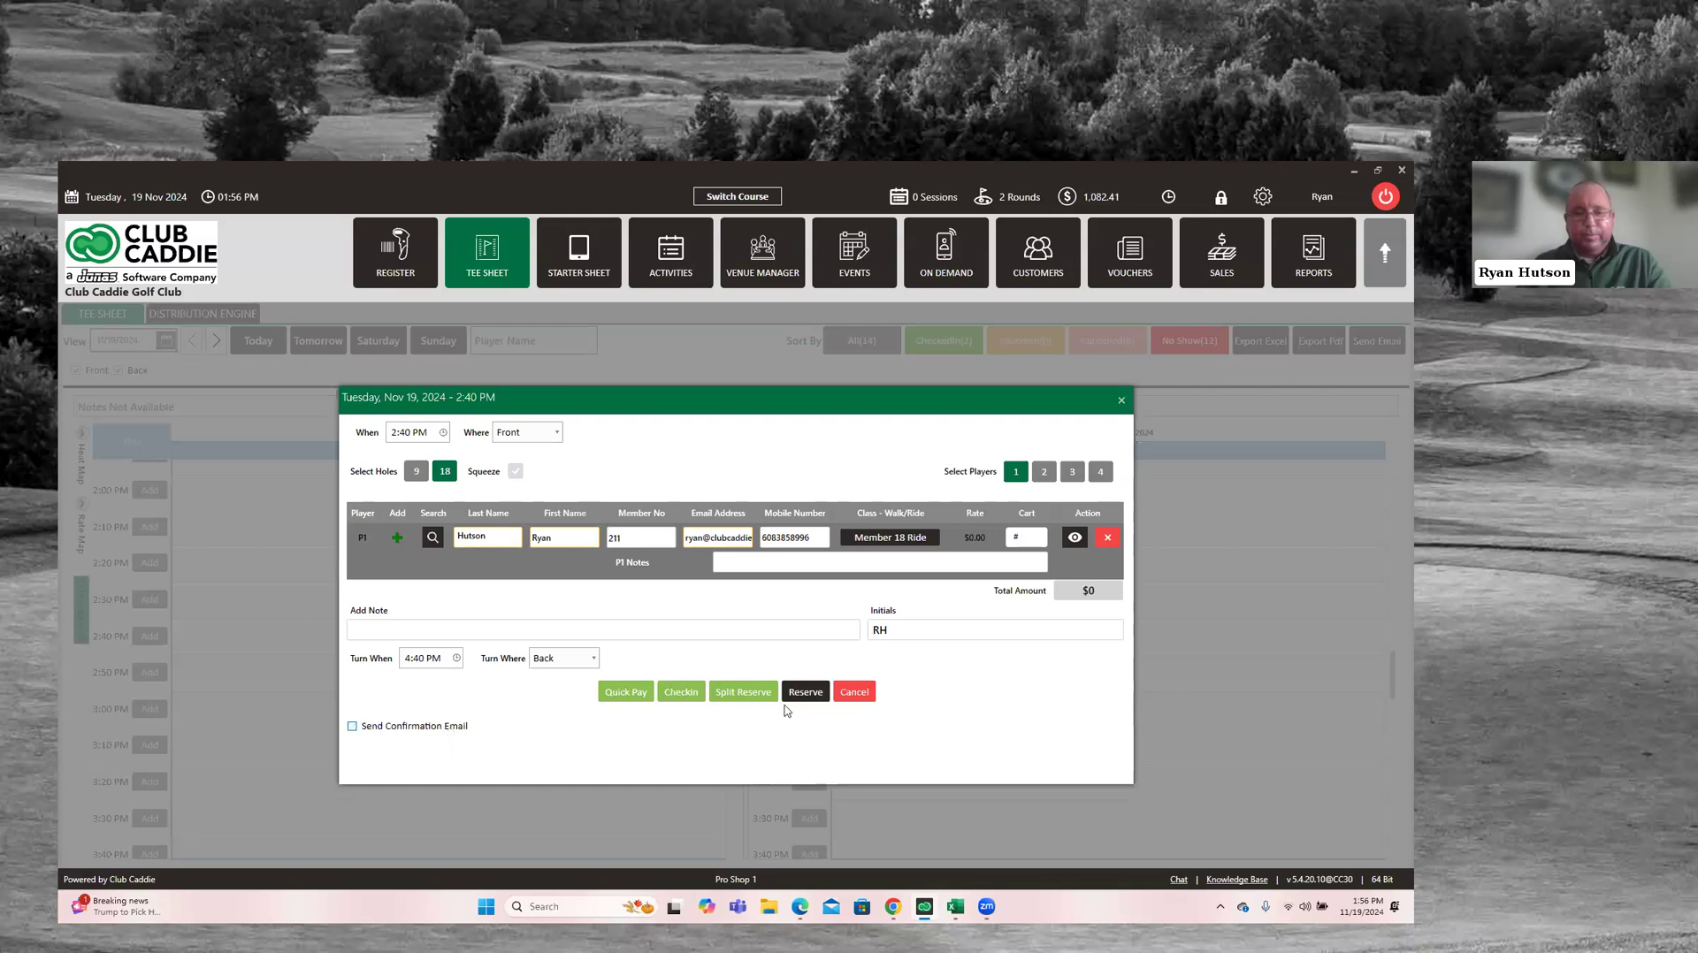
{"action": "left_click", "coordinate": [792, 694]}
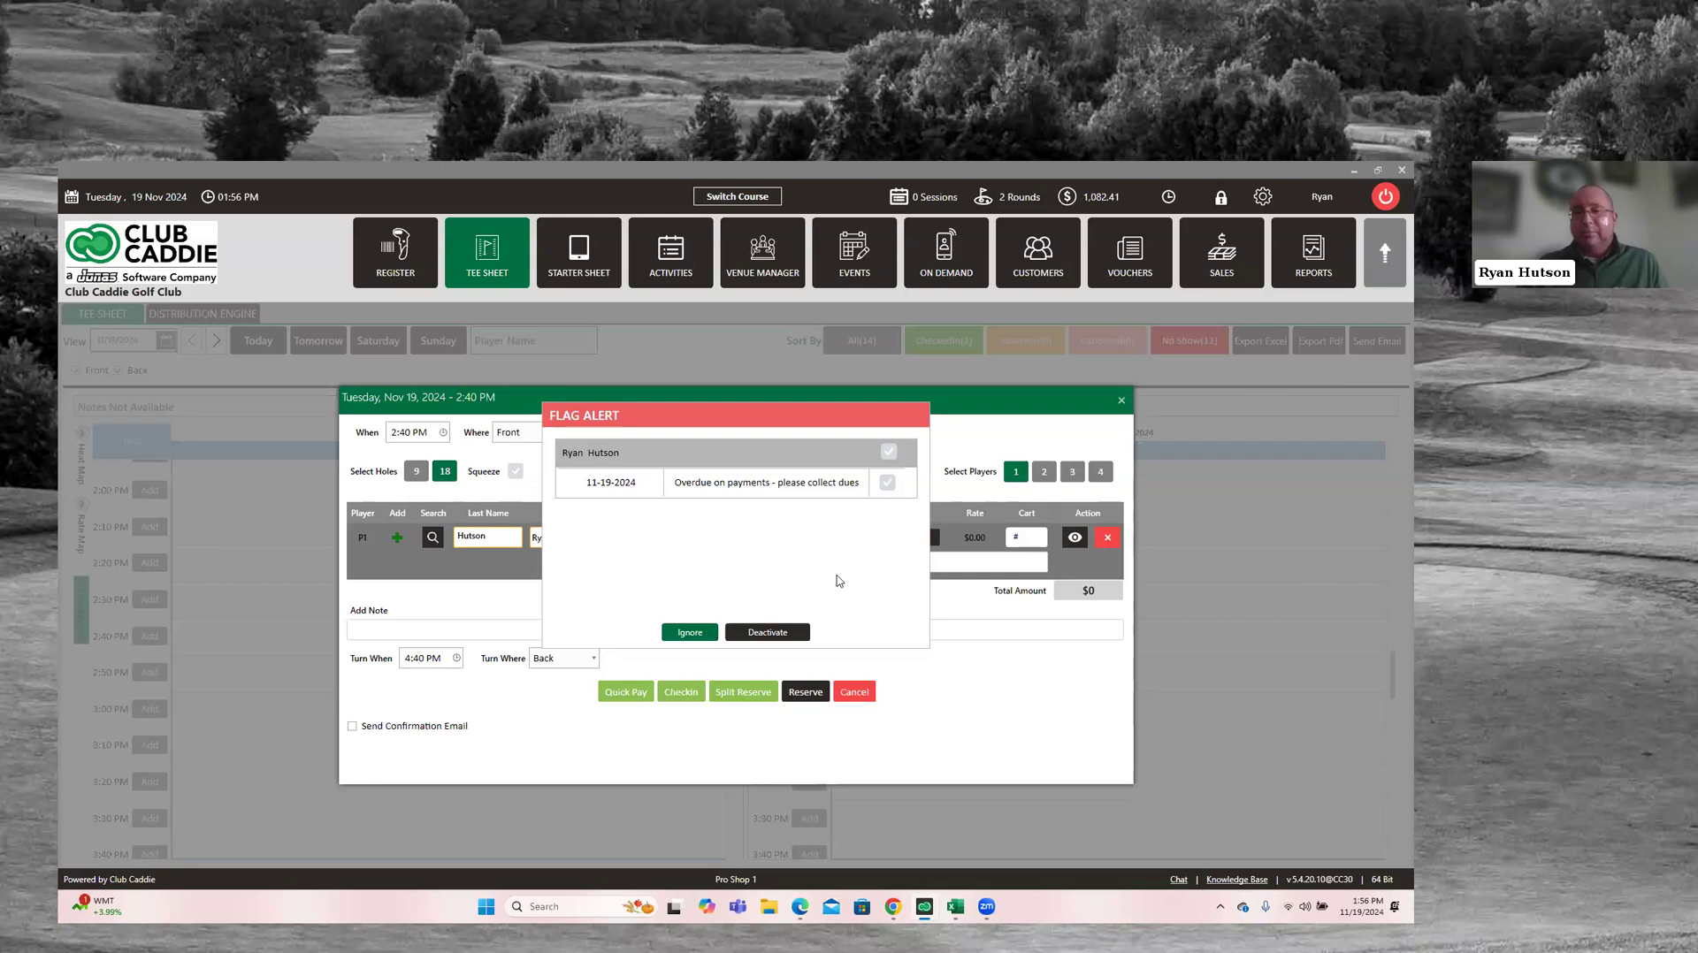
{"action": "key", "text": "Return"}
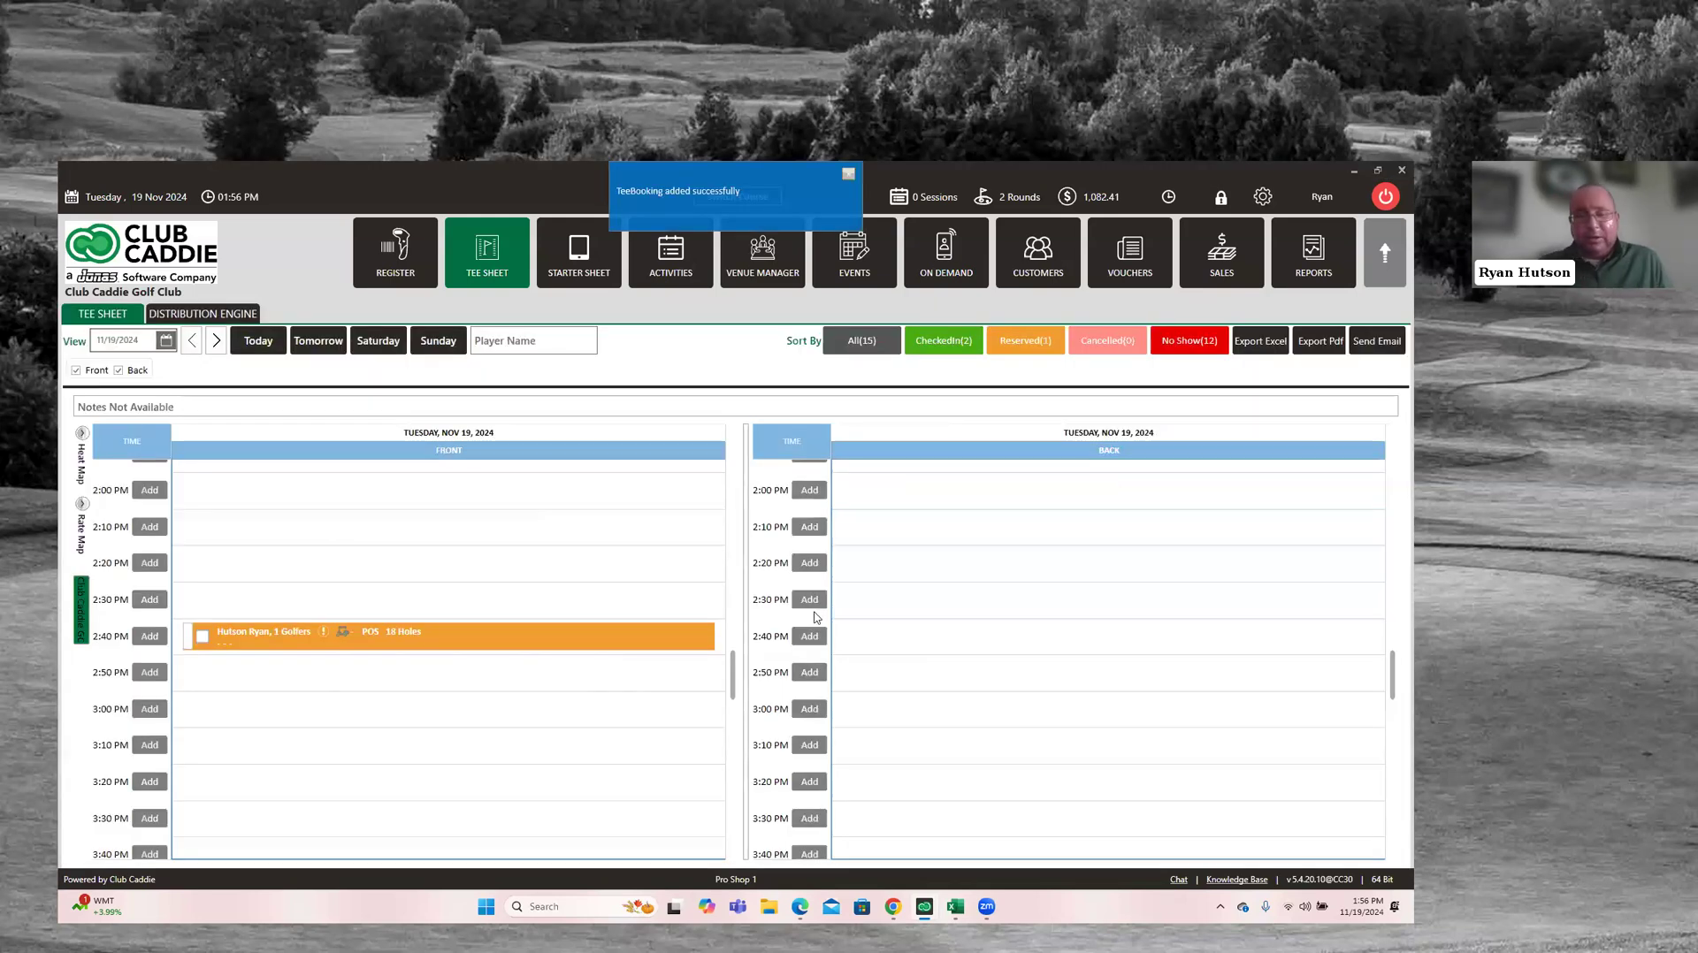
{"action": "left_click", "coordinate": [718, 672]}
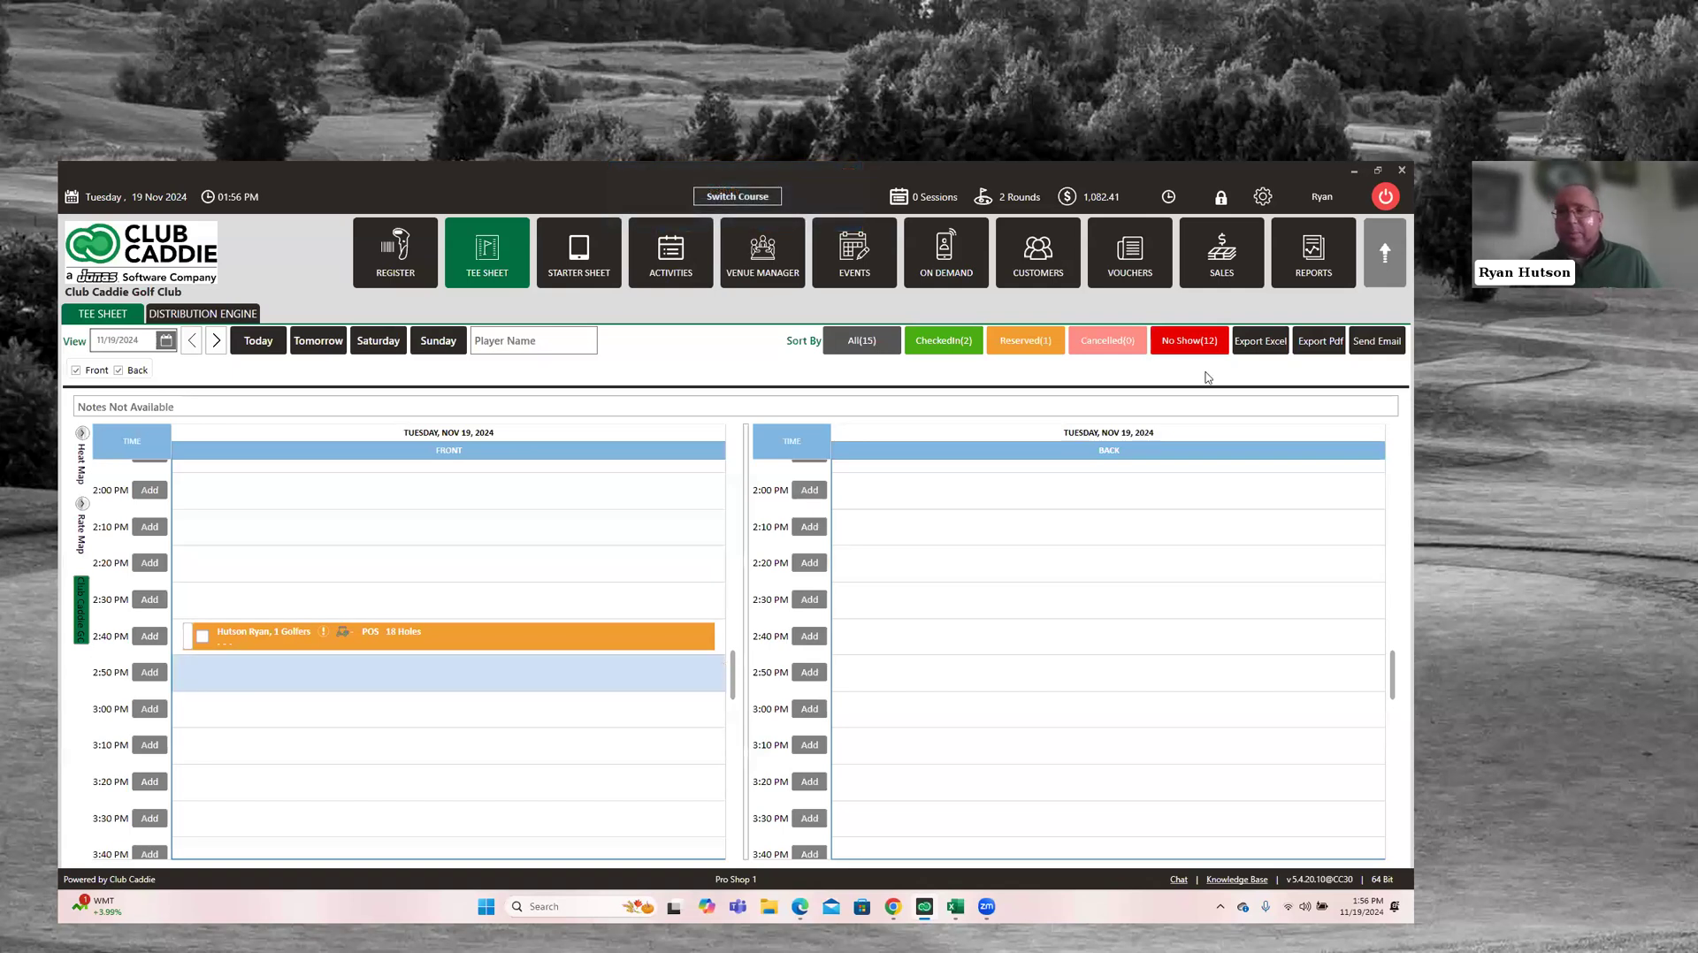
Run the Customer Flags Report for 10/1/2024 through 11/19/2024
{"action": "left_click", "coordinate": [1299, 278]}
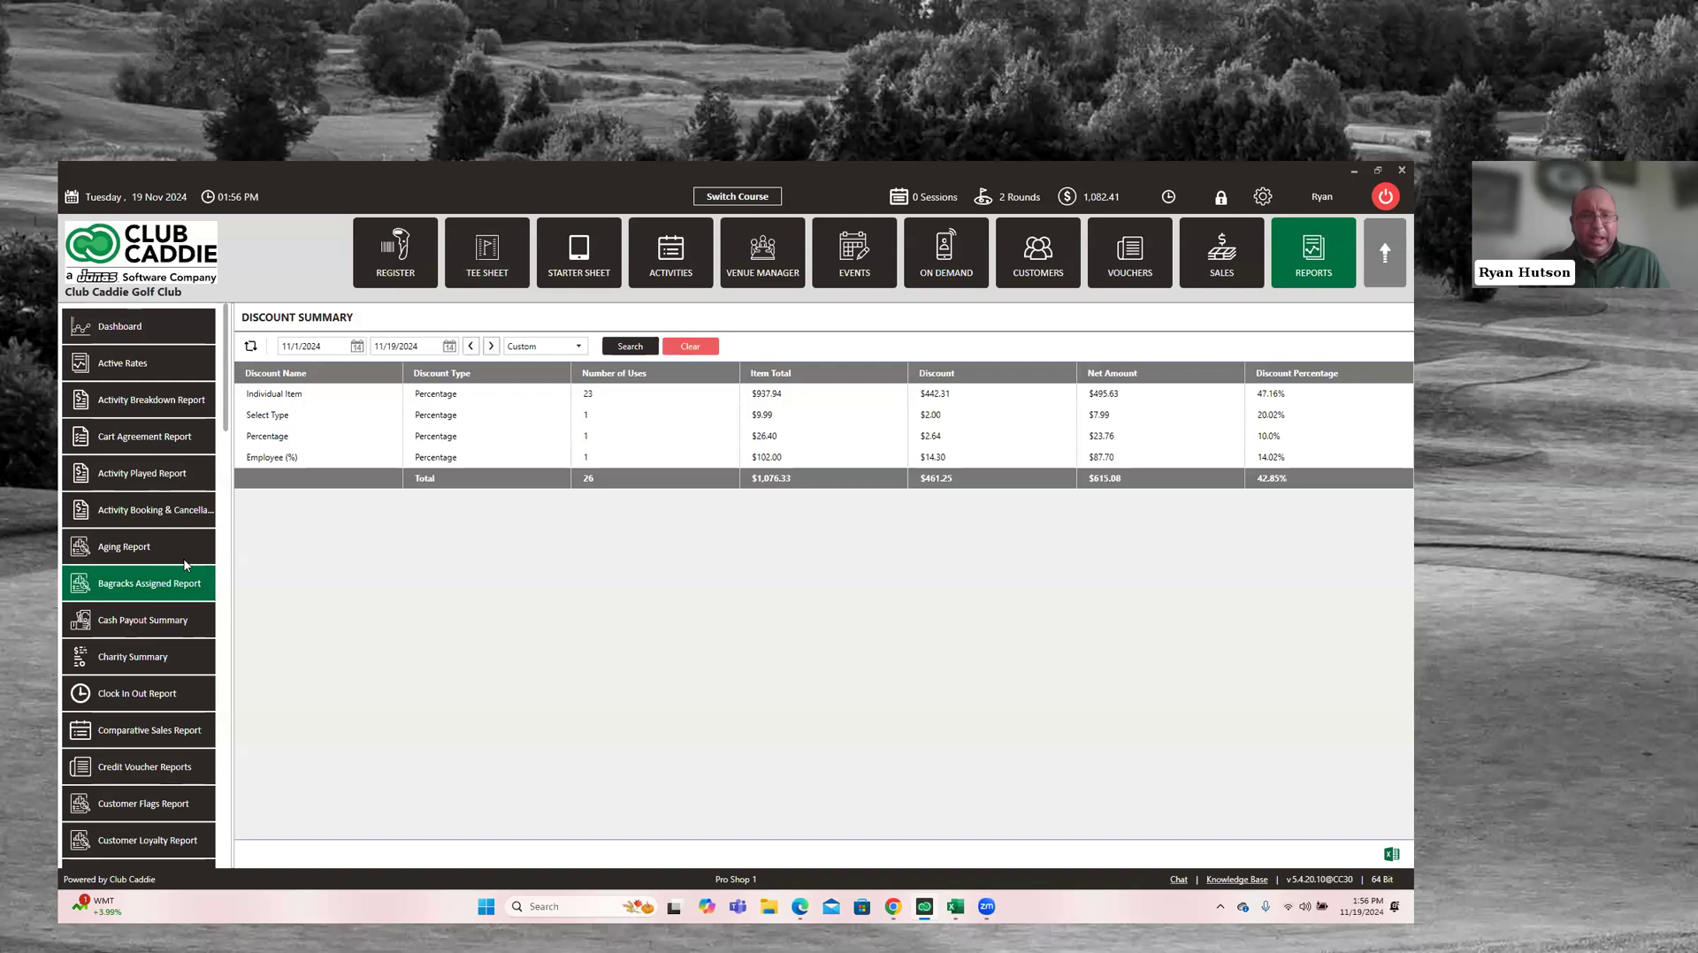
{"action": "left_click", "coordinate": [185, 555]}
{"action": "scroll", "coordinate": [181, 659], "scroll_direction": "down", "scroll_amount": 1}
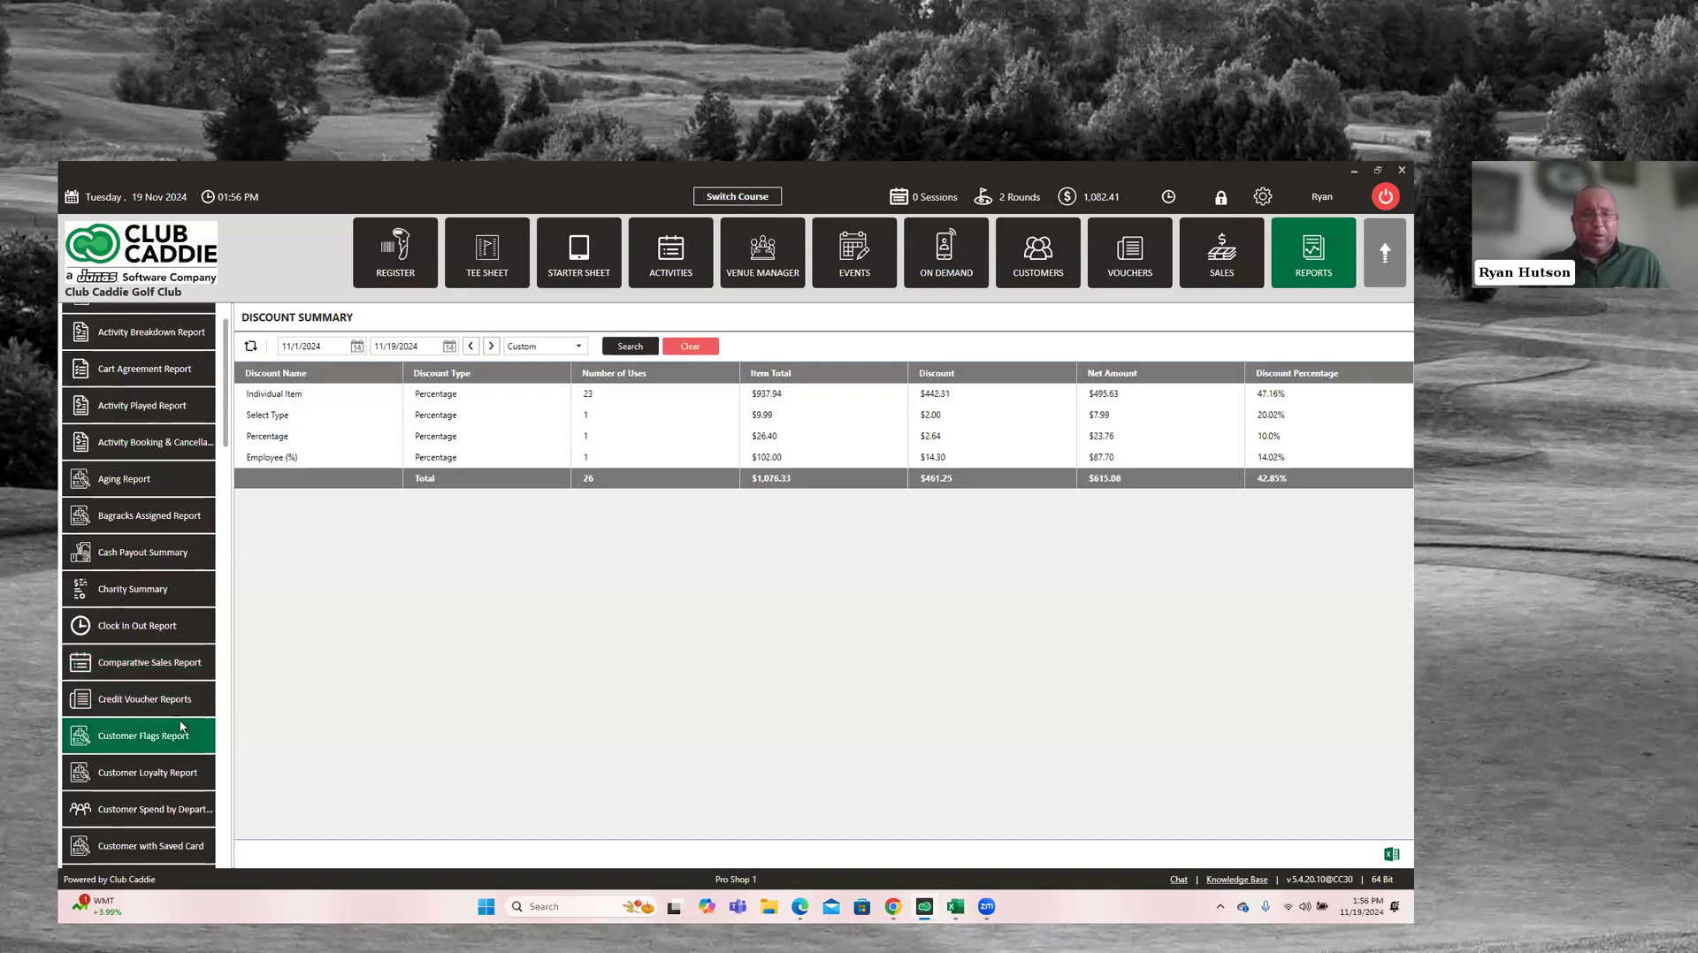
{"action": "left_click", "coordinate": [176, 734]}
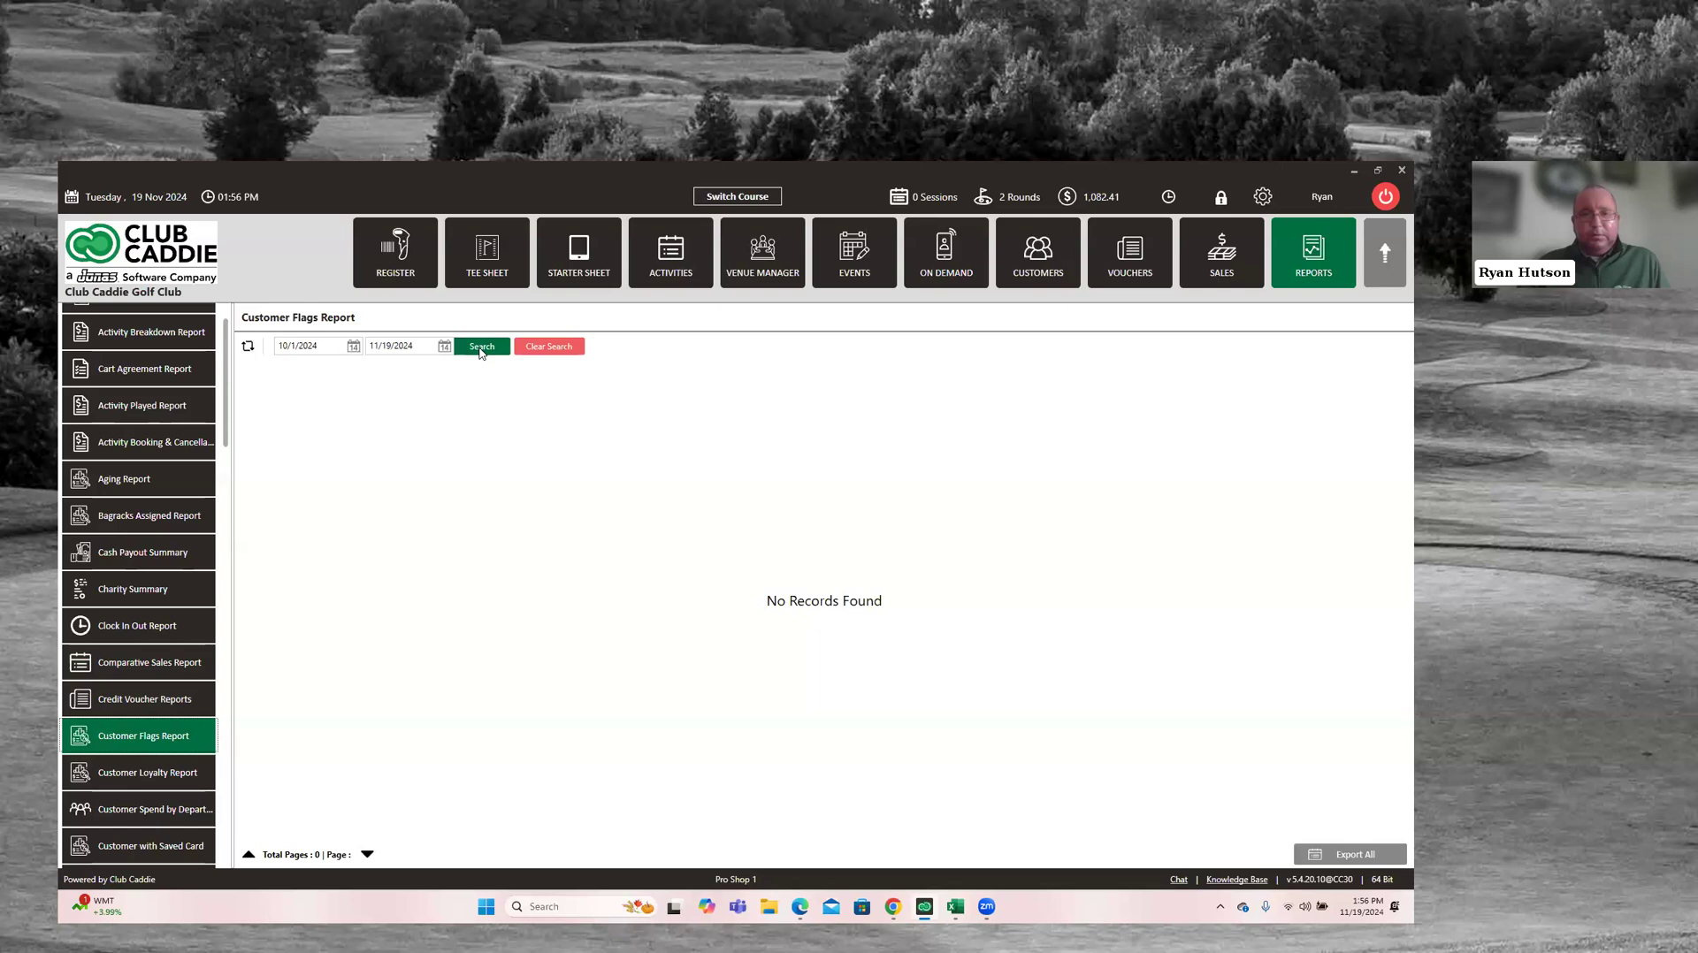
{"action": "left_click", "coordinate": [481, 347]}
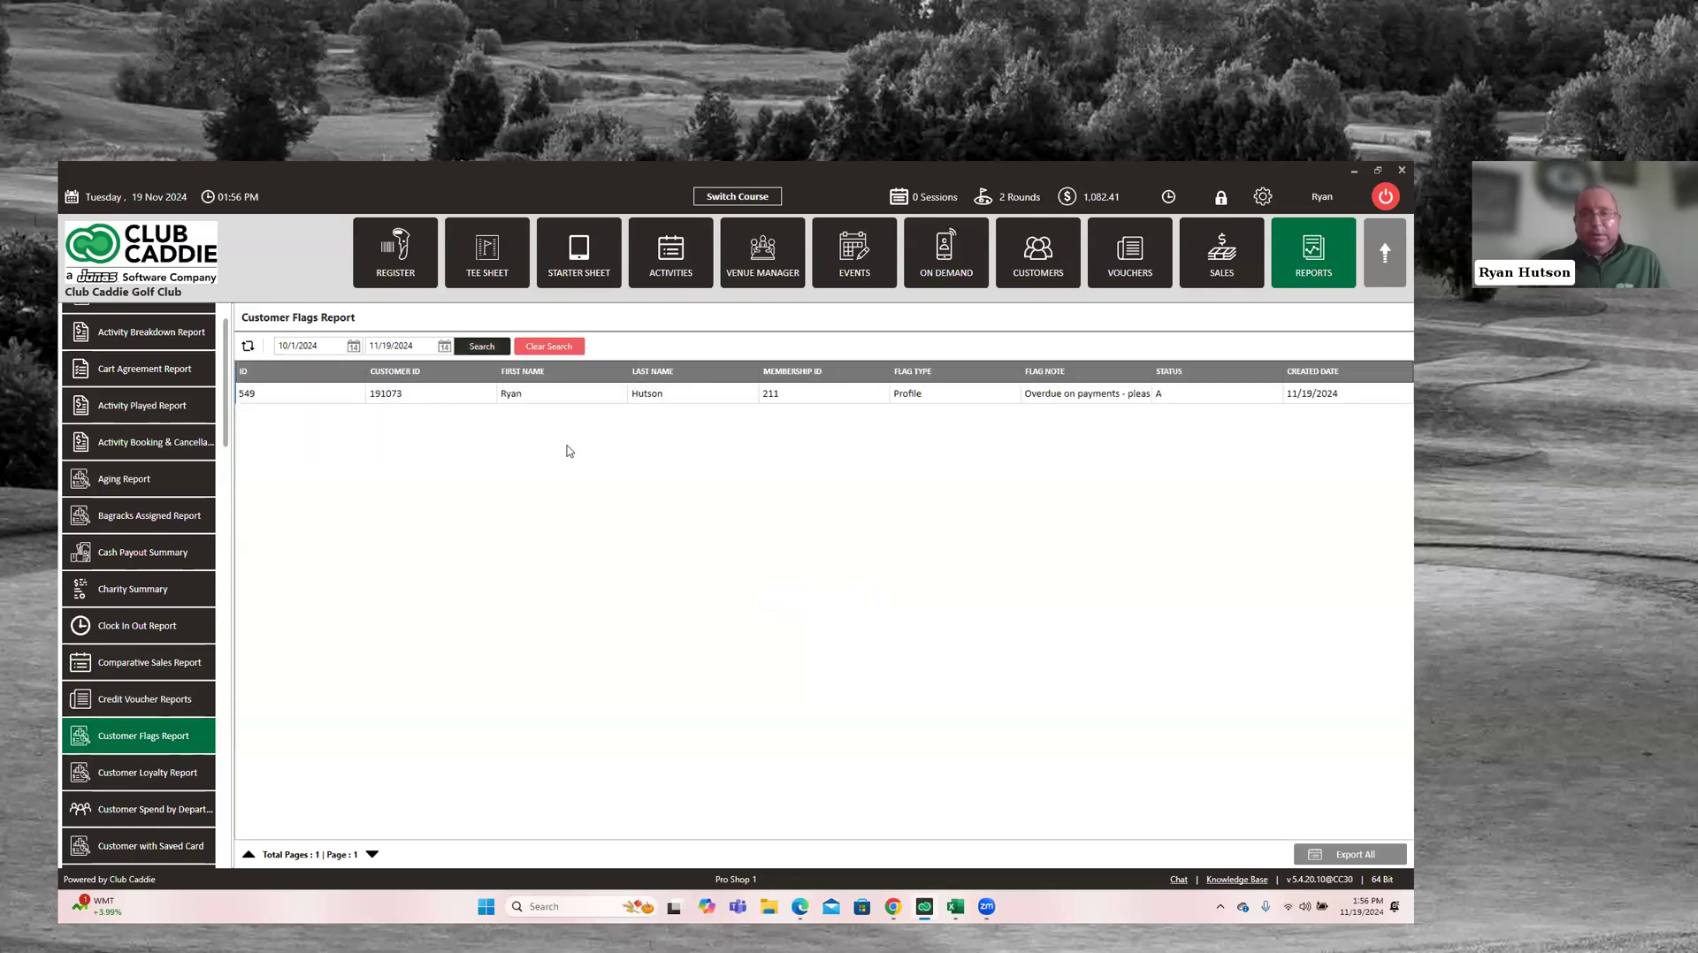
{"action": "left_click", "coordinate": [456, 397]}
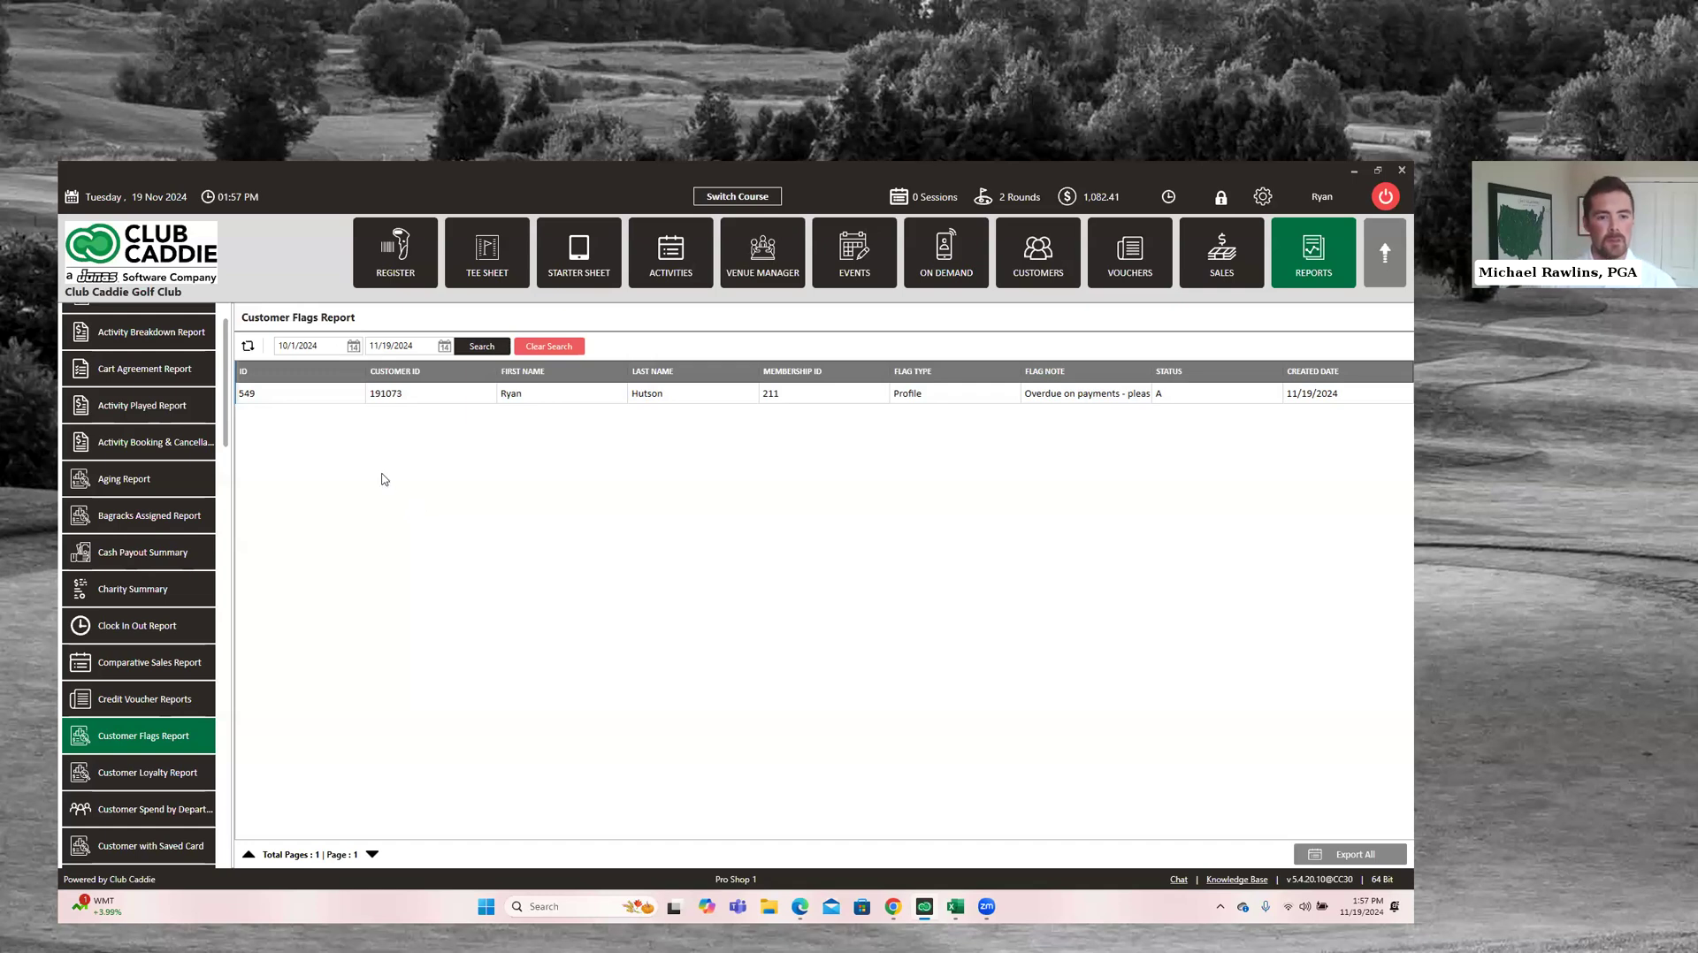
{"action": "scroll", "coordinate": [227, 412], "scroll_direction": "up", "scroll_amount": 2}
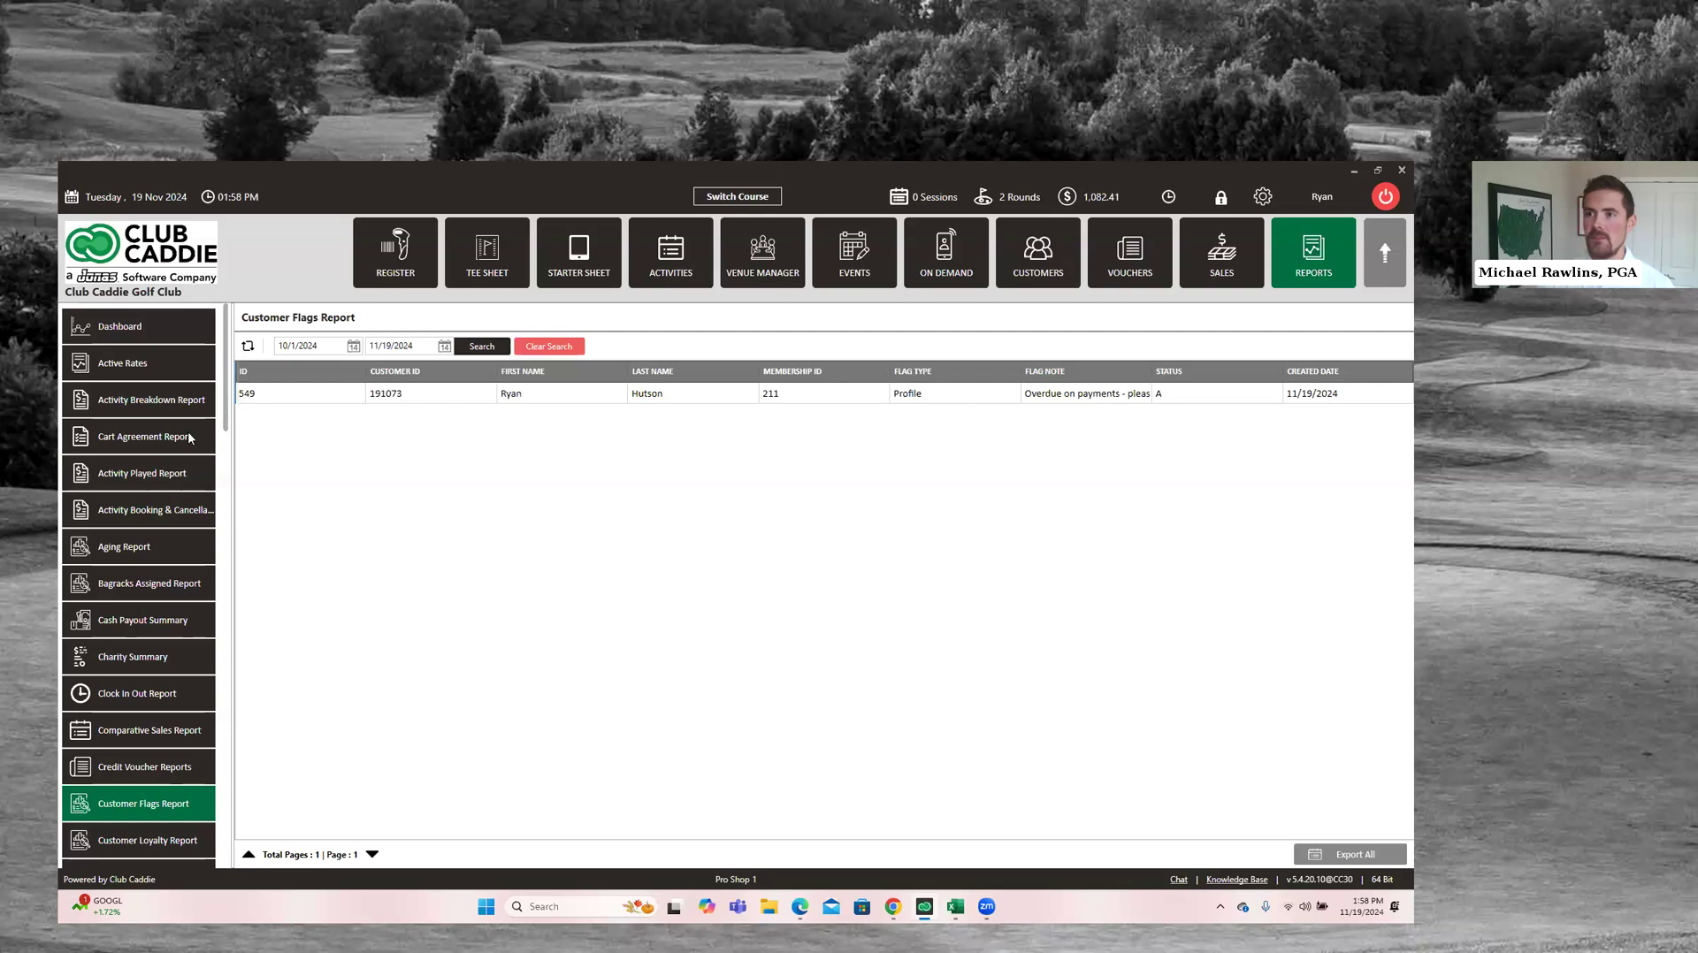
{"action": "left_click", "coordinate": [182, 324]}
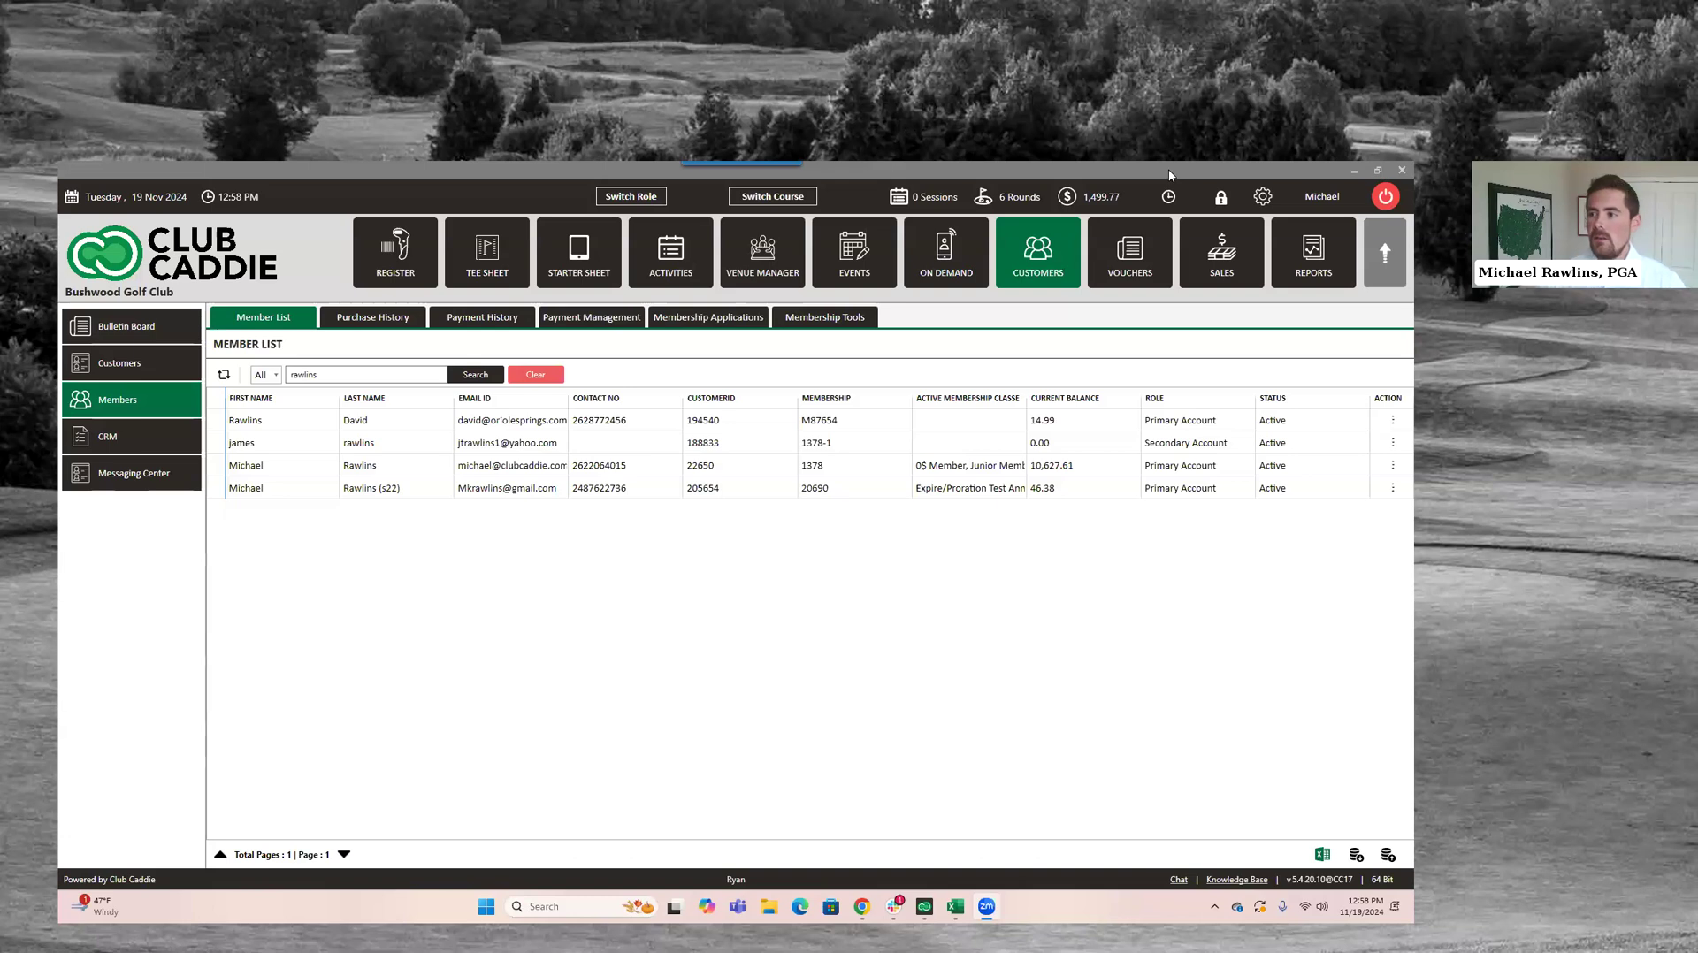
Open Class Management in the settings and locate the Couples Membership class
{"action": "left_click", "coordinate": [1262, 196]}
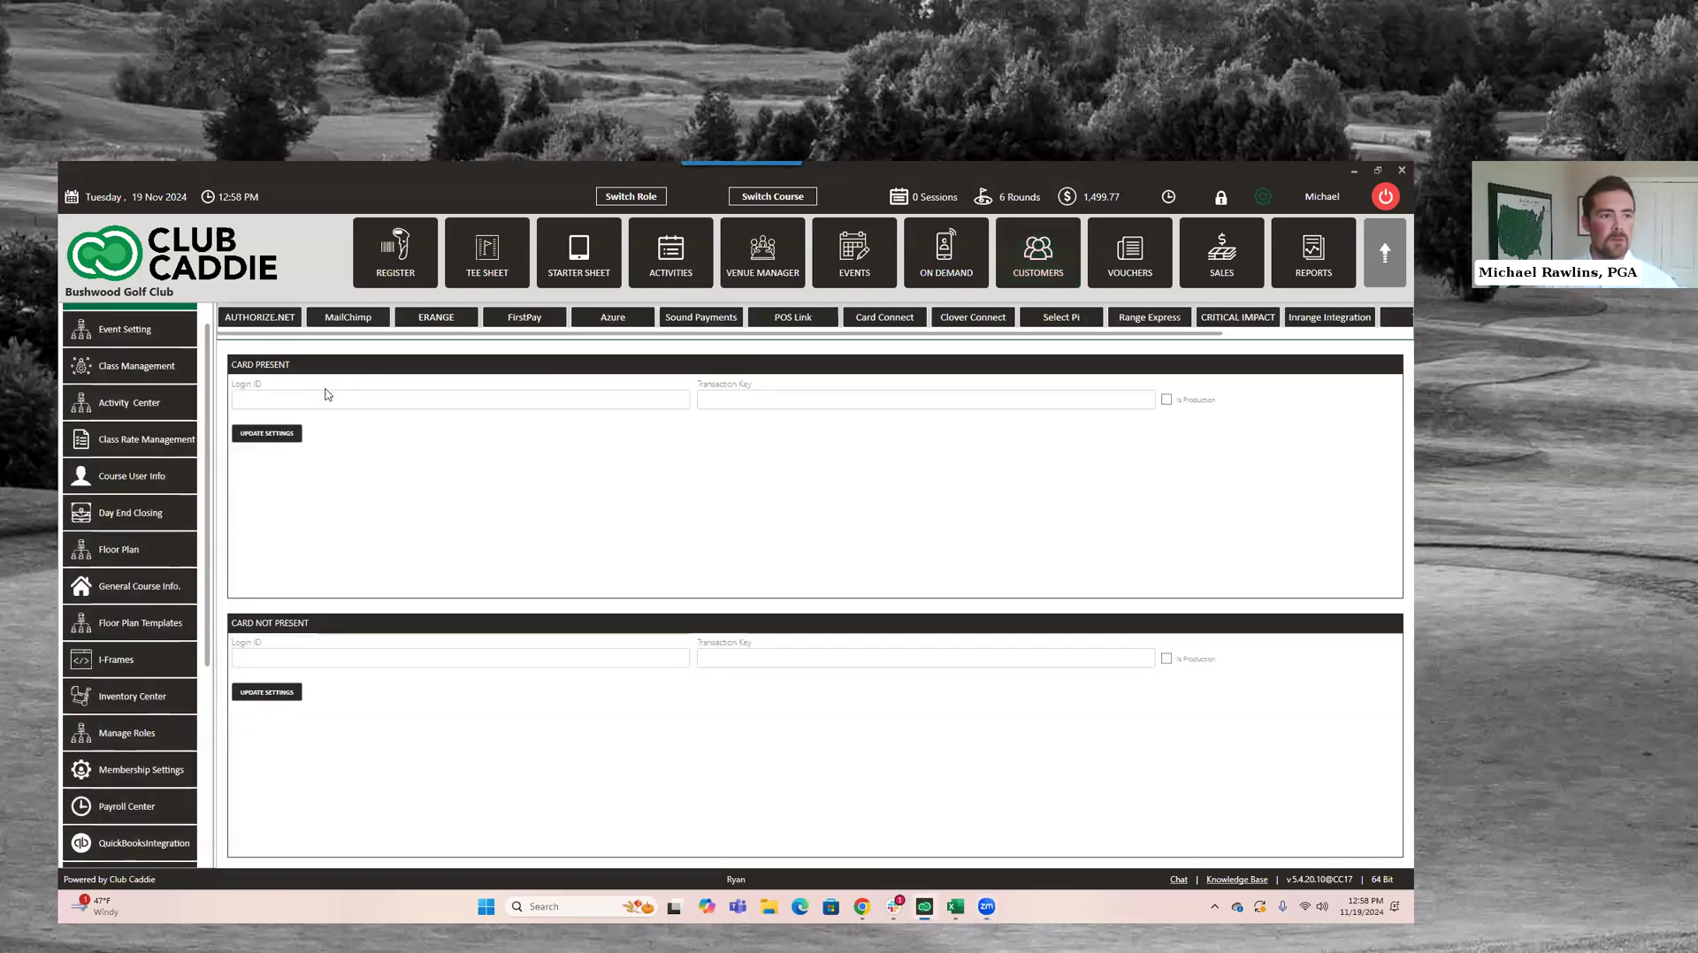
{"action": "left_click", "coordinate": [139, 379]}
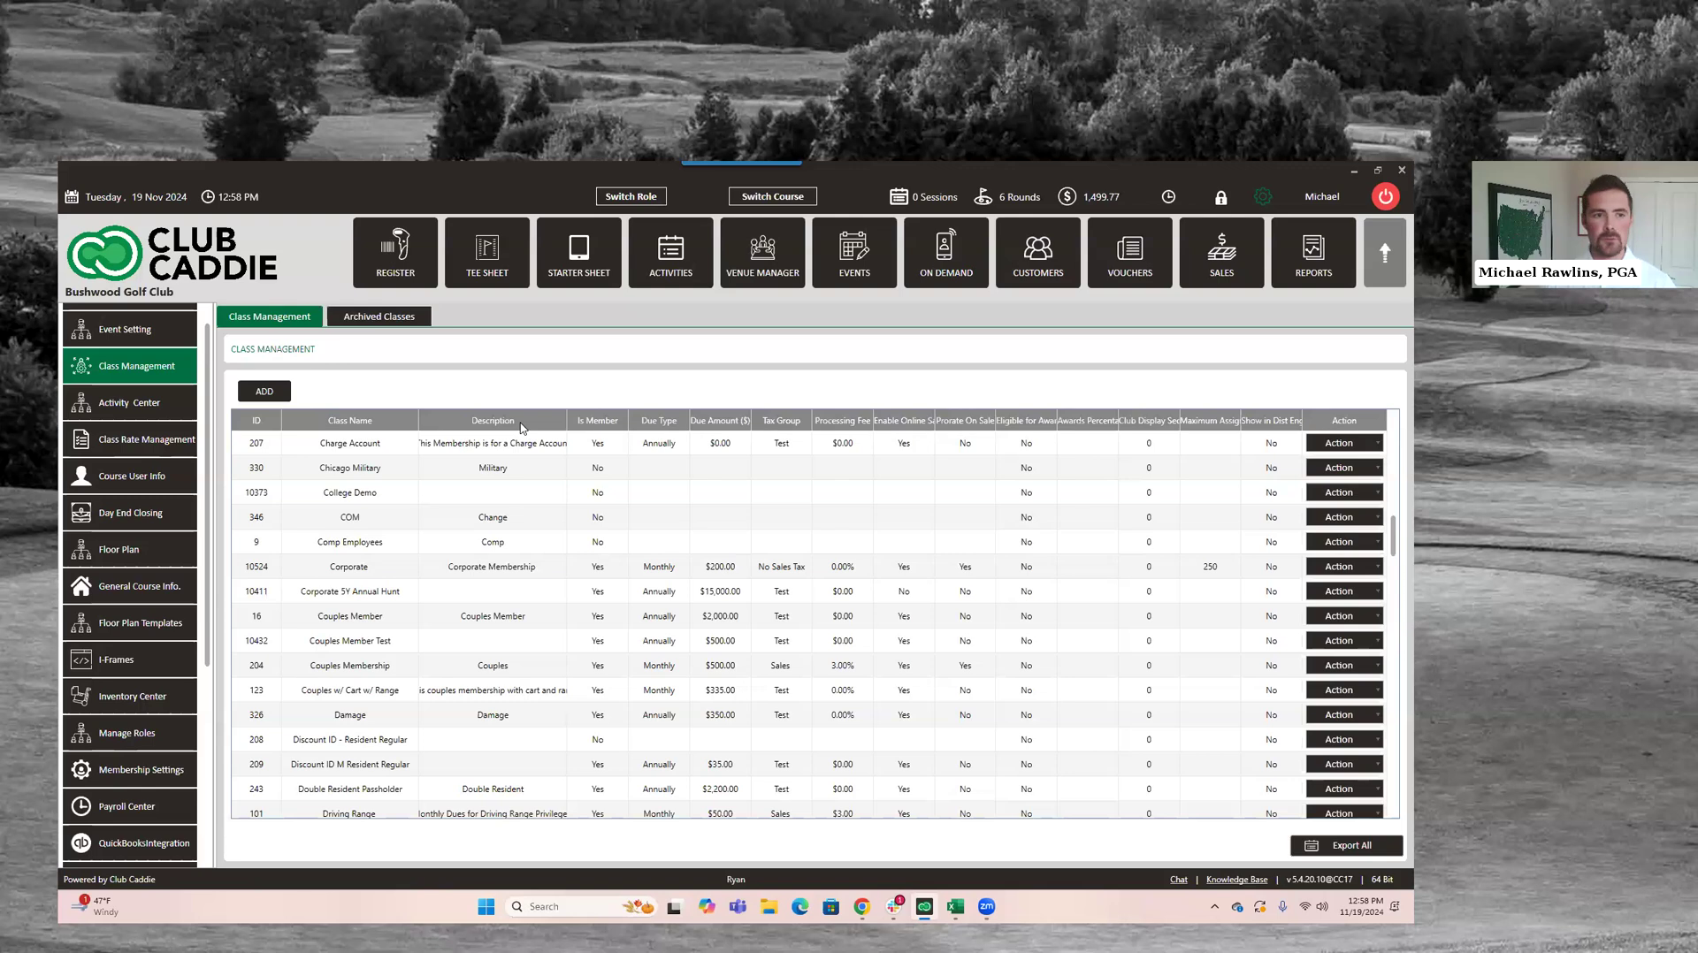
{"action": "scroll", "coordinate": [615, 491], "scroll_direction": "down", "scroll_amount": 1}
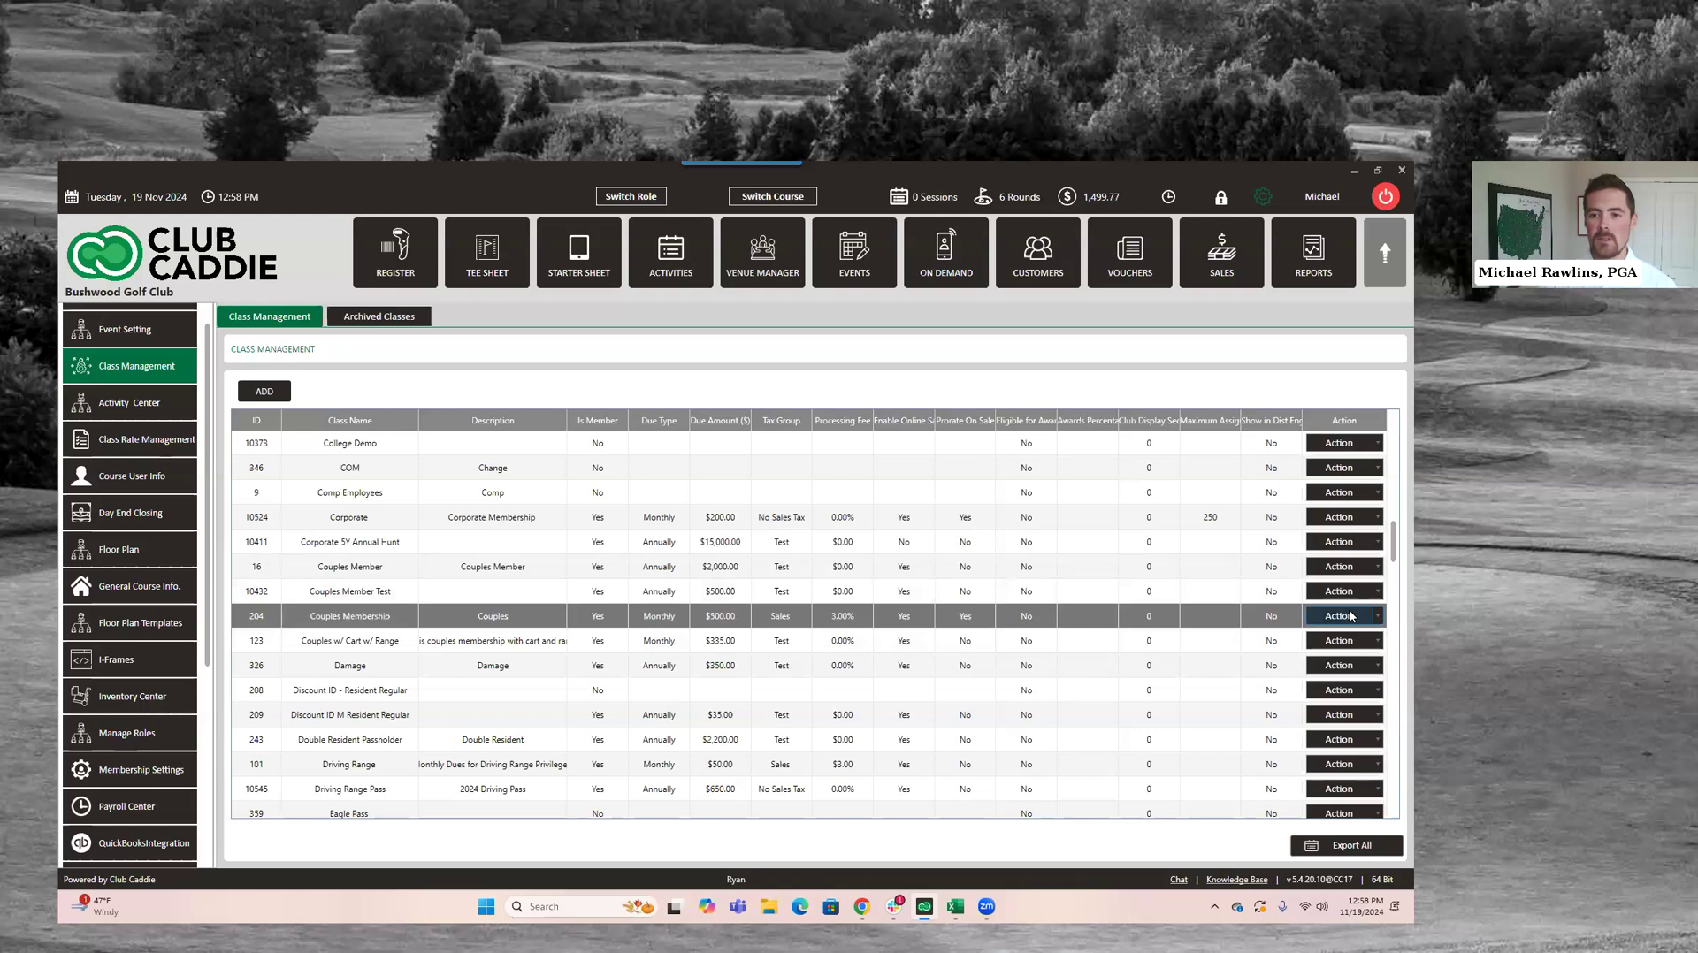
Try to set the Couples Membership class's due amount to 750, cancelling when asked about applying it to existing members
{"action": "left_click", "coordinate": [1377, 617]}
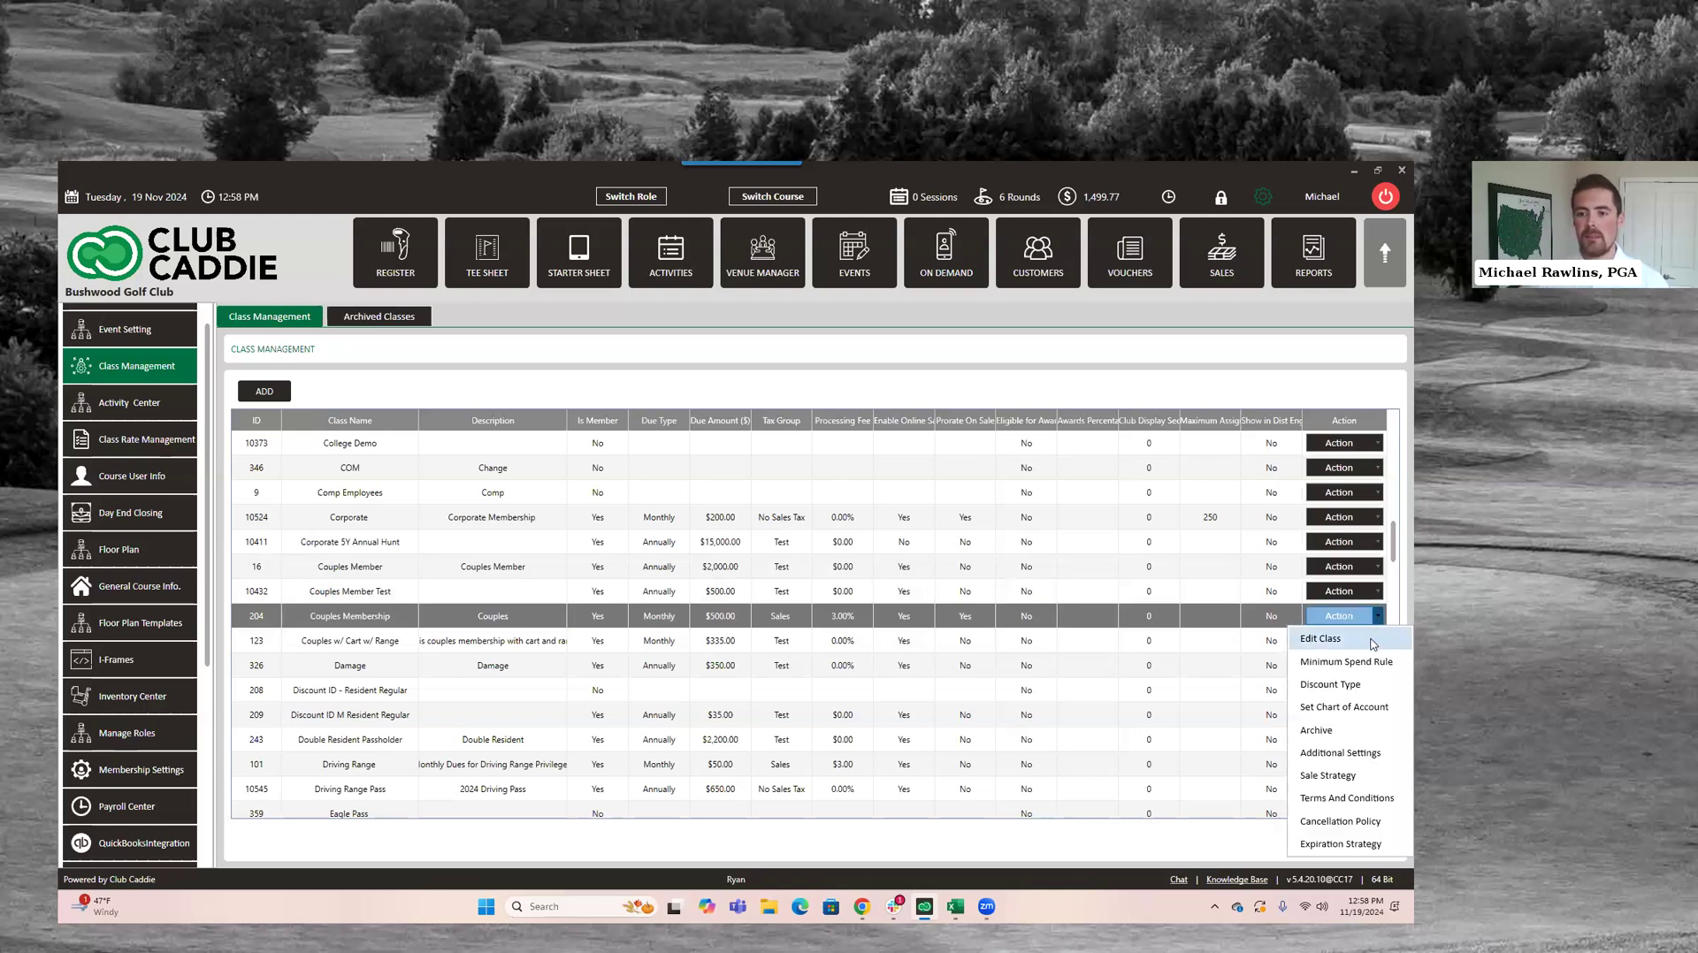
{"action": "left_click", "coordinate": [1366, 639]}
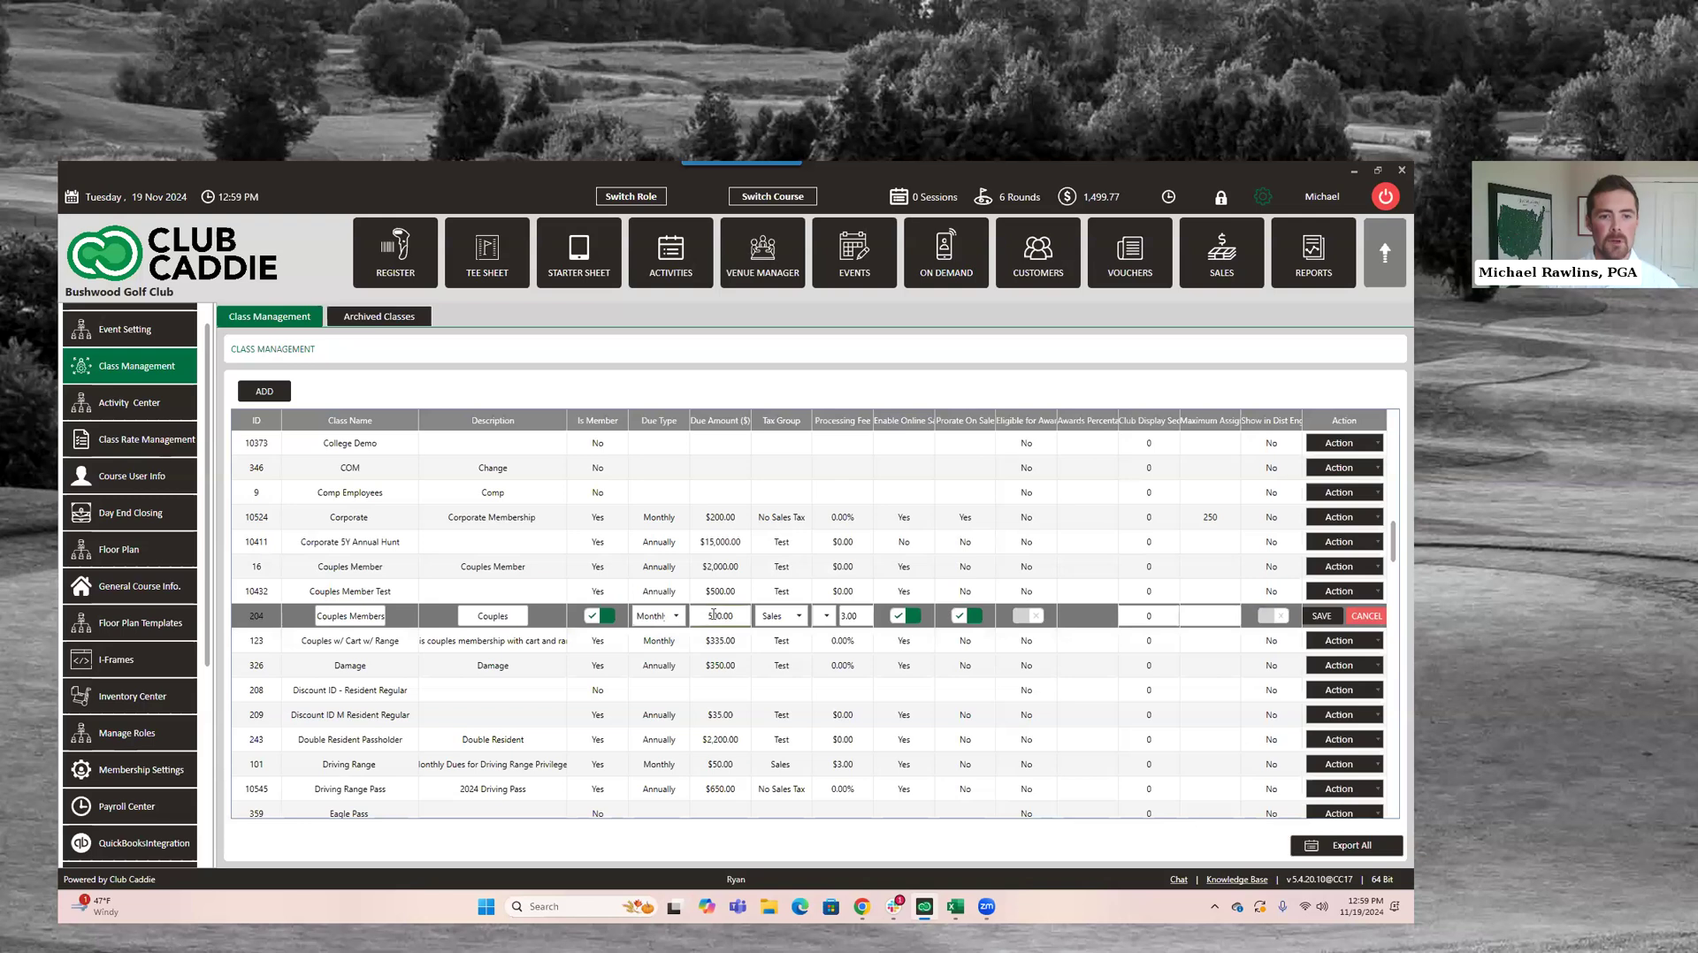
{"action": "double_click", "coordinate": [712, 615]}
{"action": "type", "text": "750"}
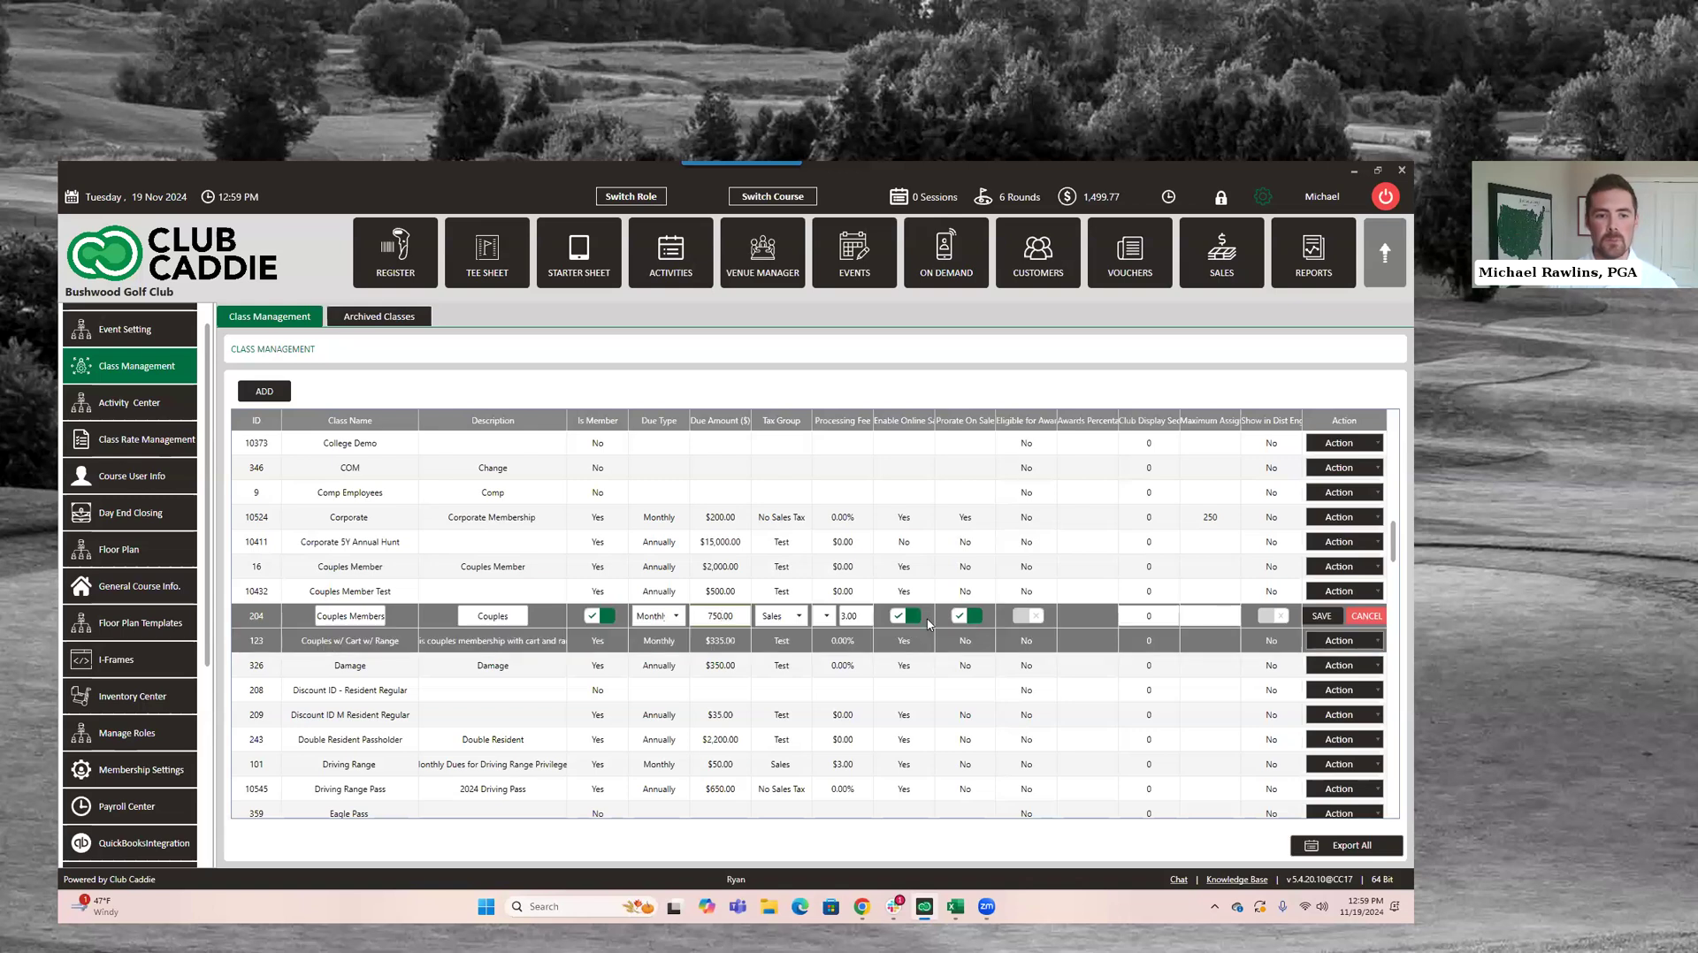
{"action": "left_click", "coordinate": [1330, 621]}
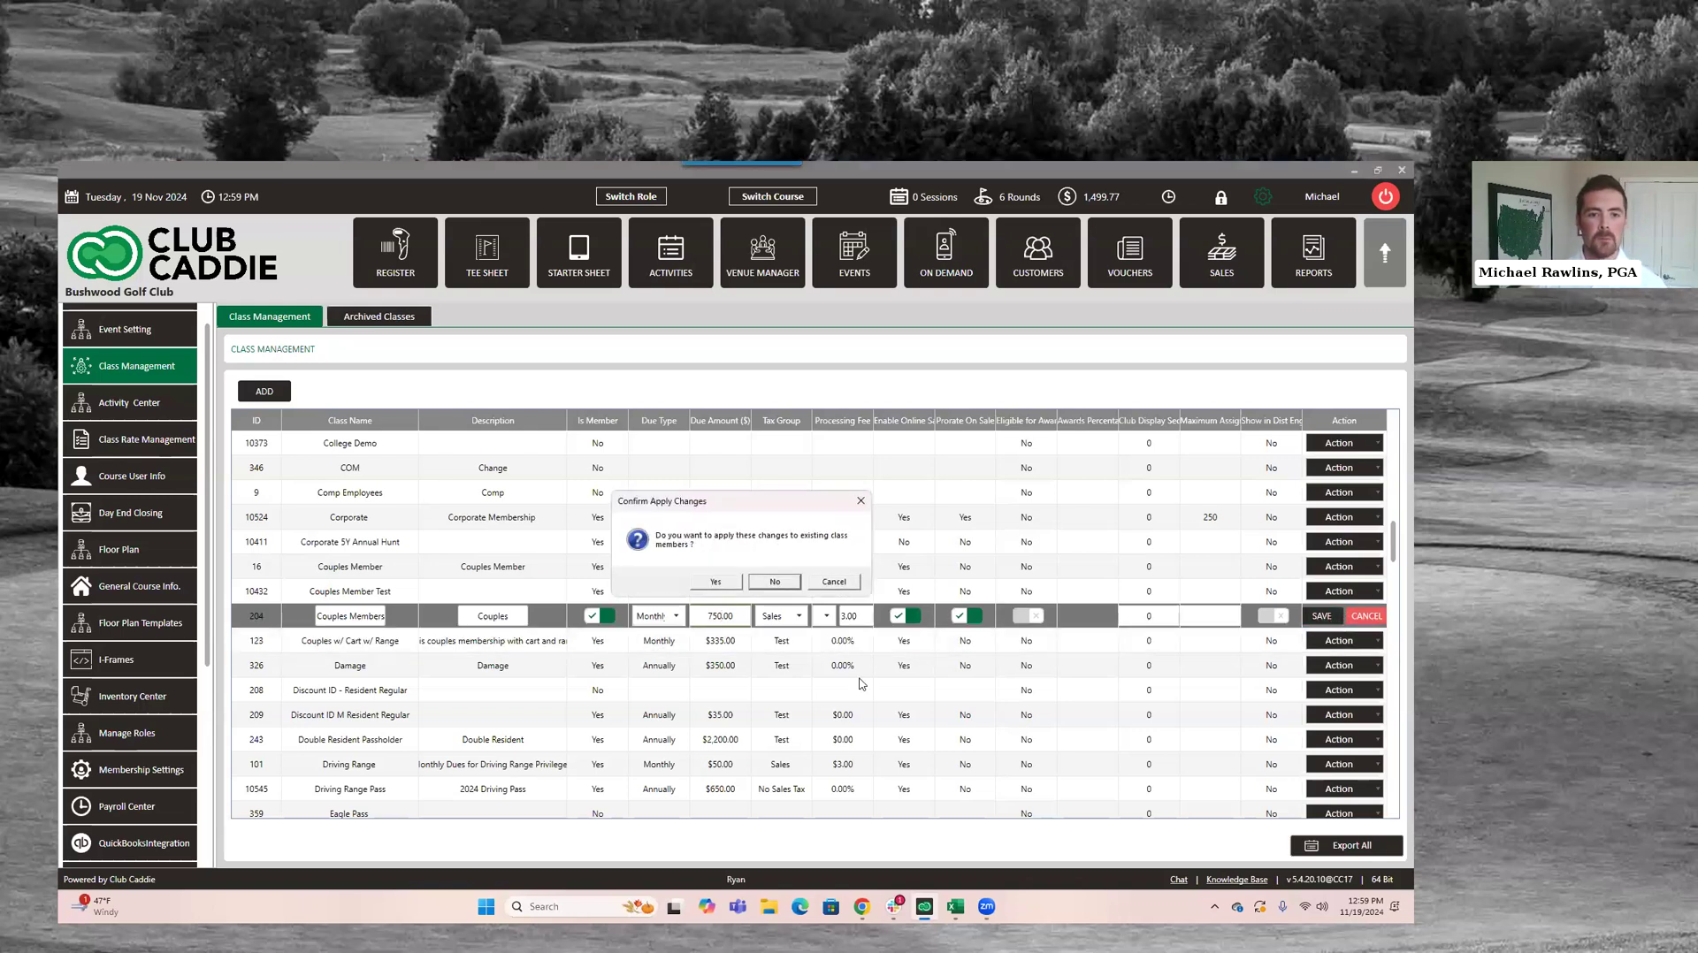
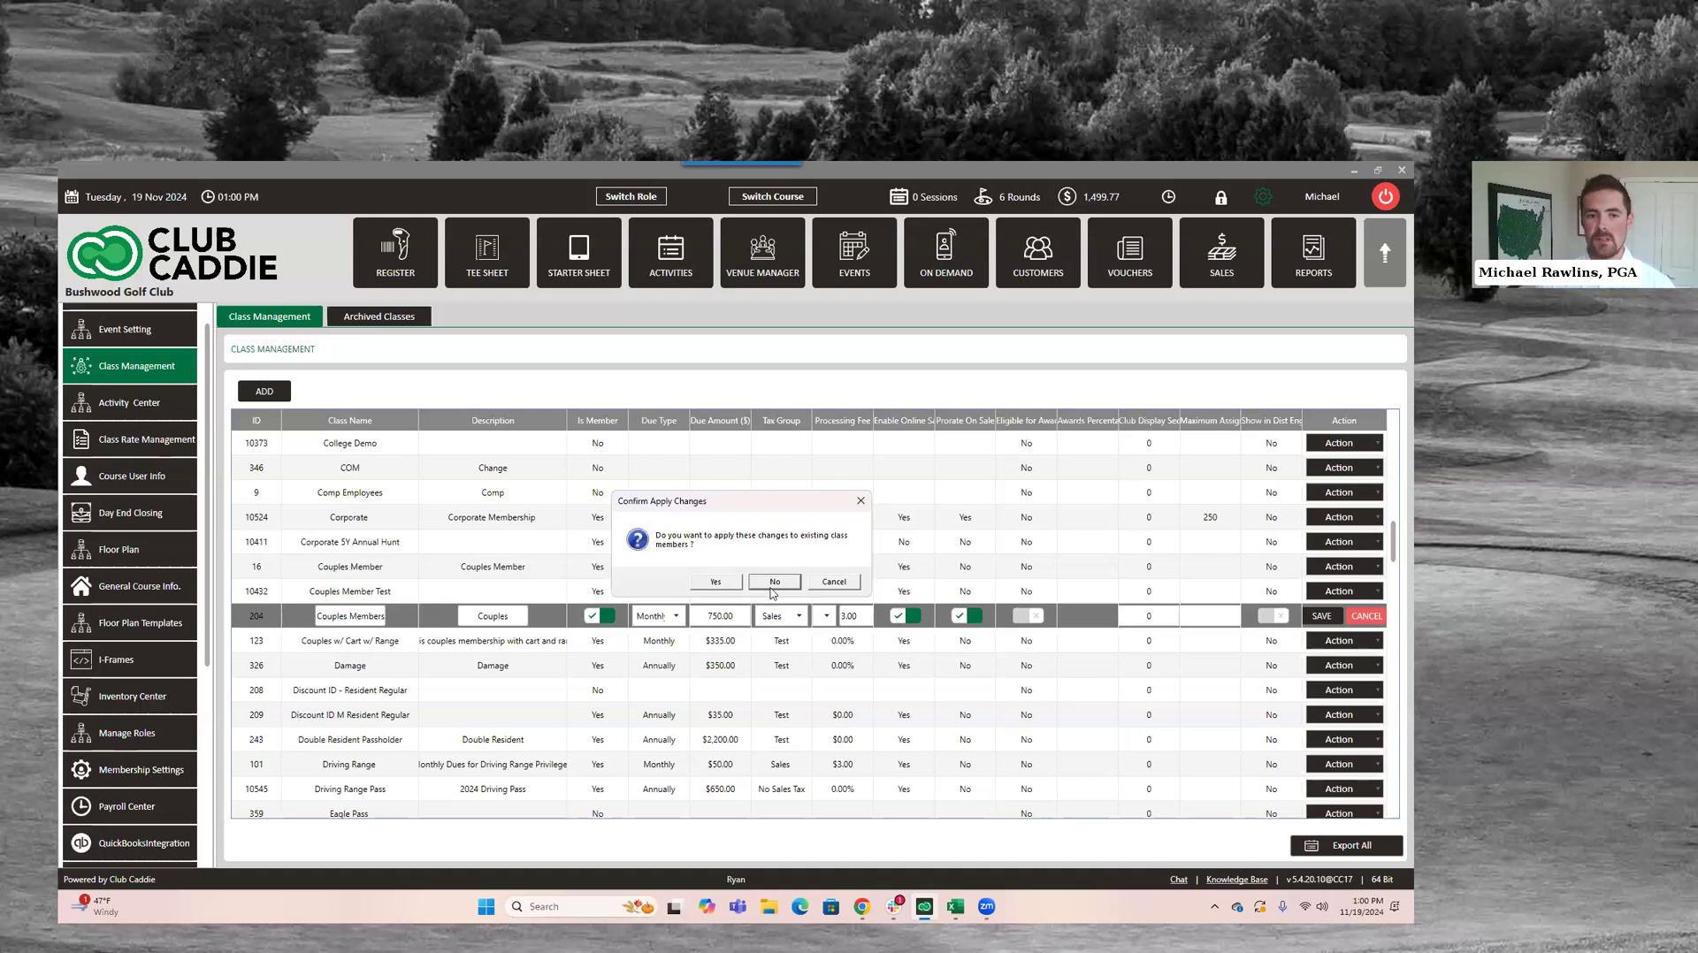
{"action": "left_click", "coordinate": [831, 583]}
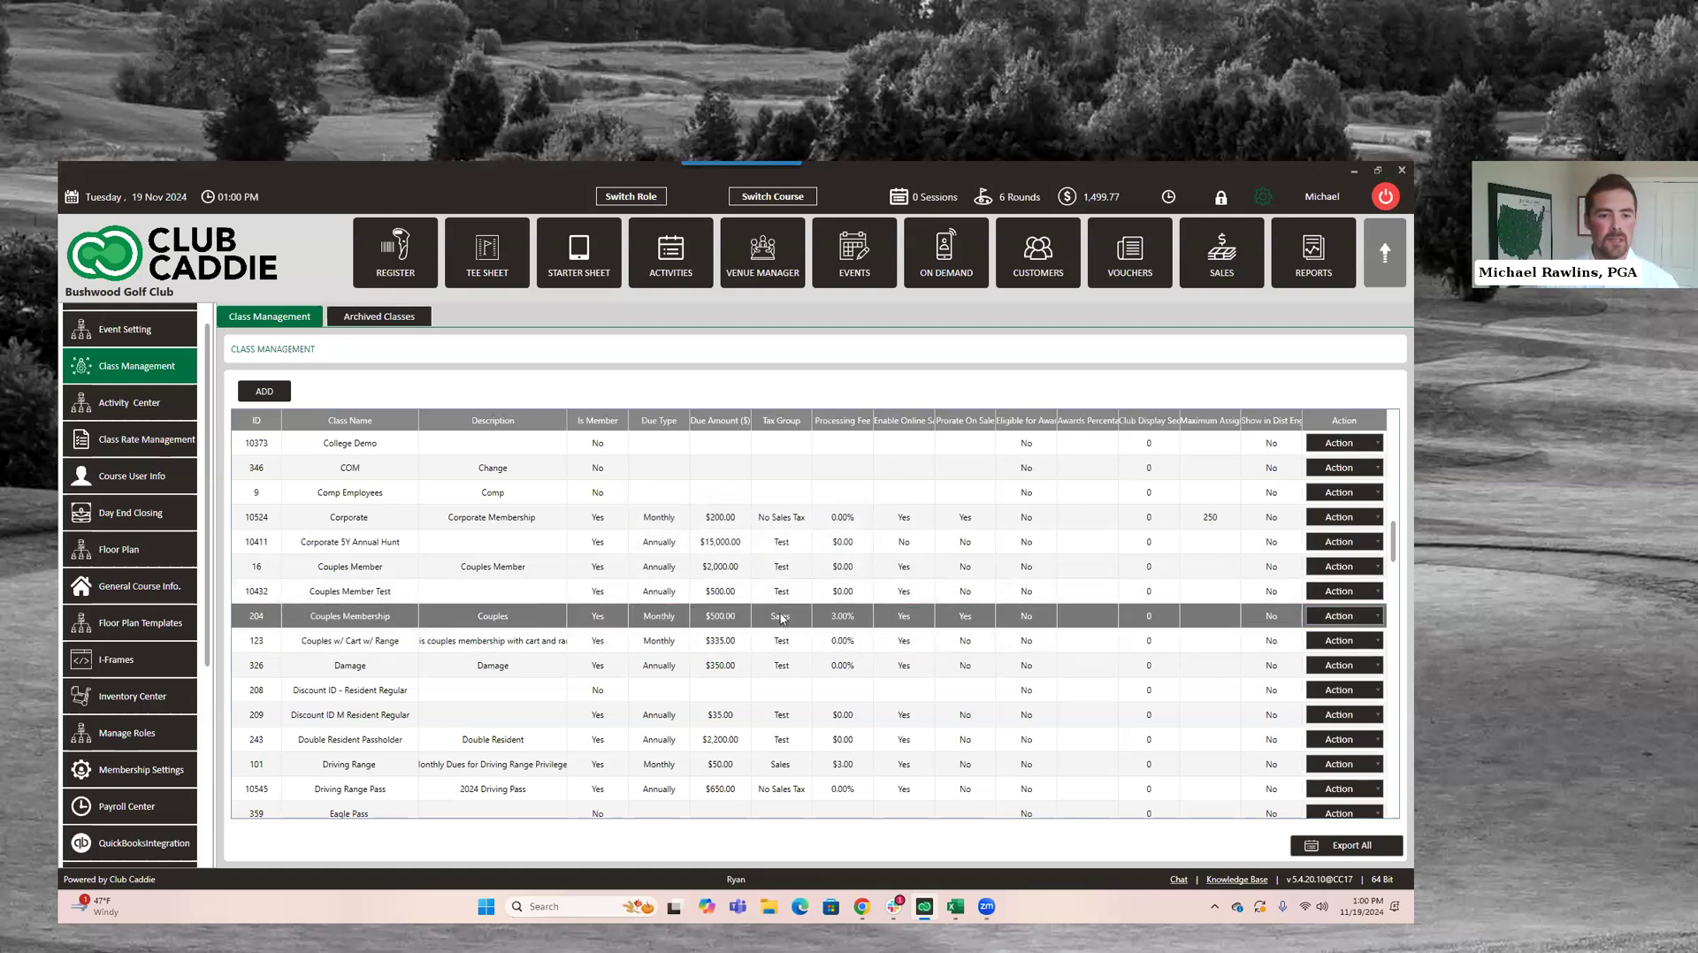
Add a monthly minimum spend rule of $50 on Food and Drinks to the Couples Membership class
{"action": "left_click", "coordinate": [1352, 617]}
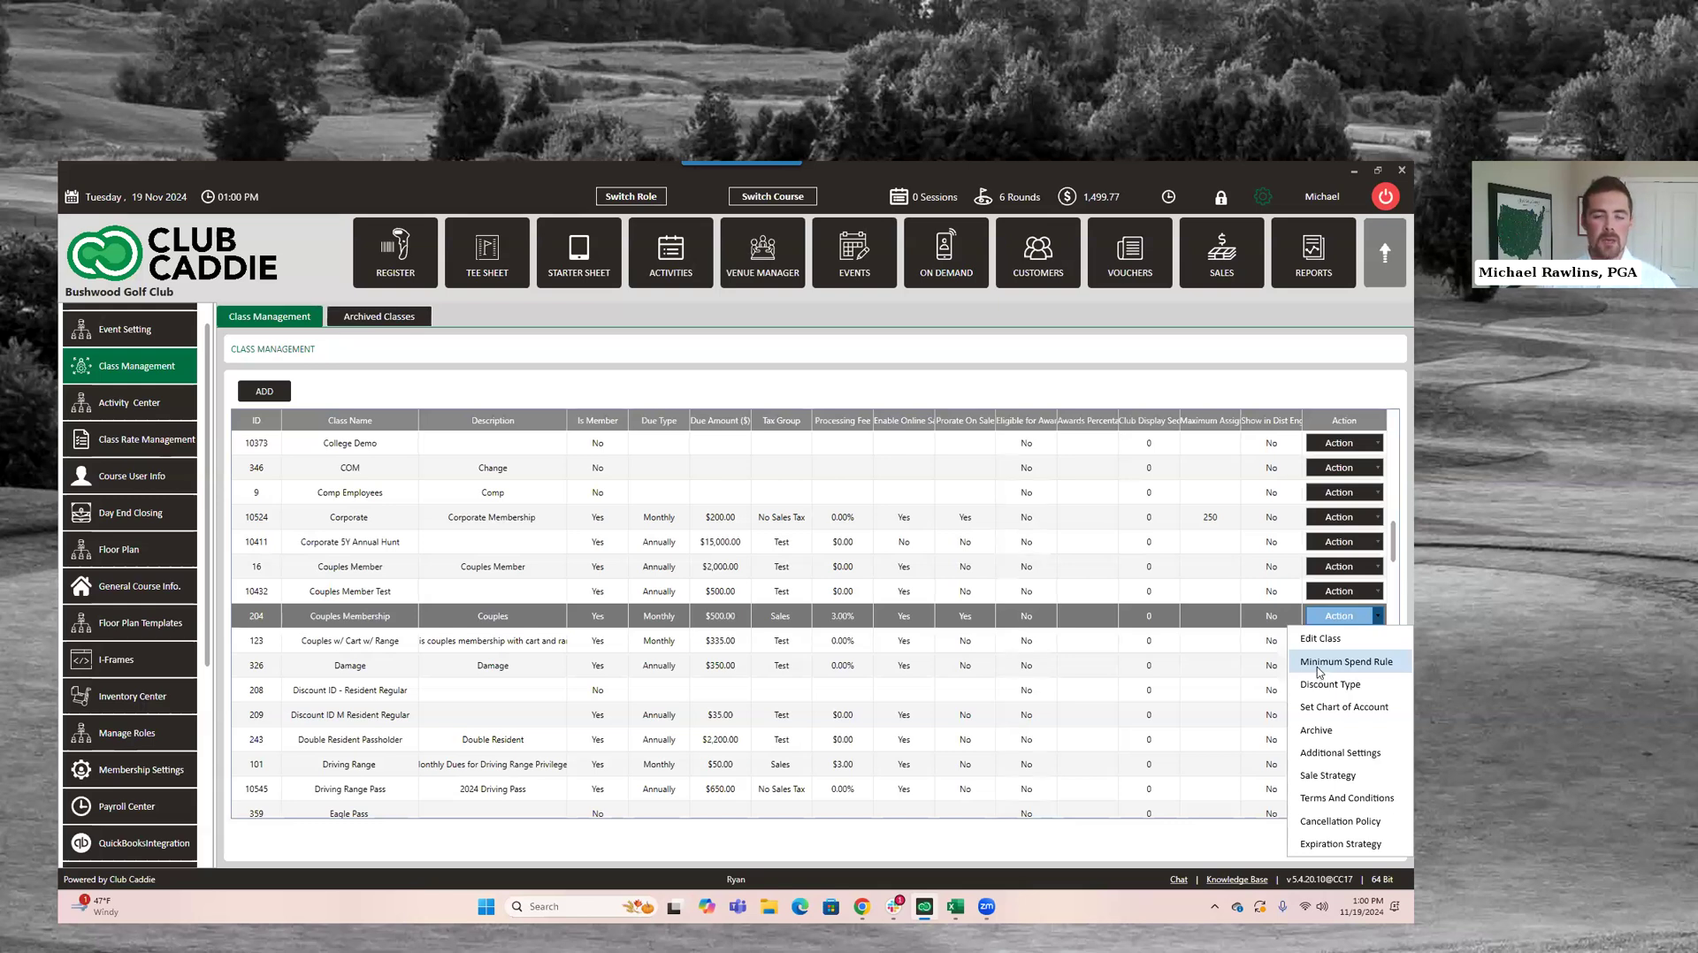
{"action": "left_click", "coordinate": [1317, 663]}
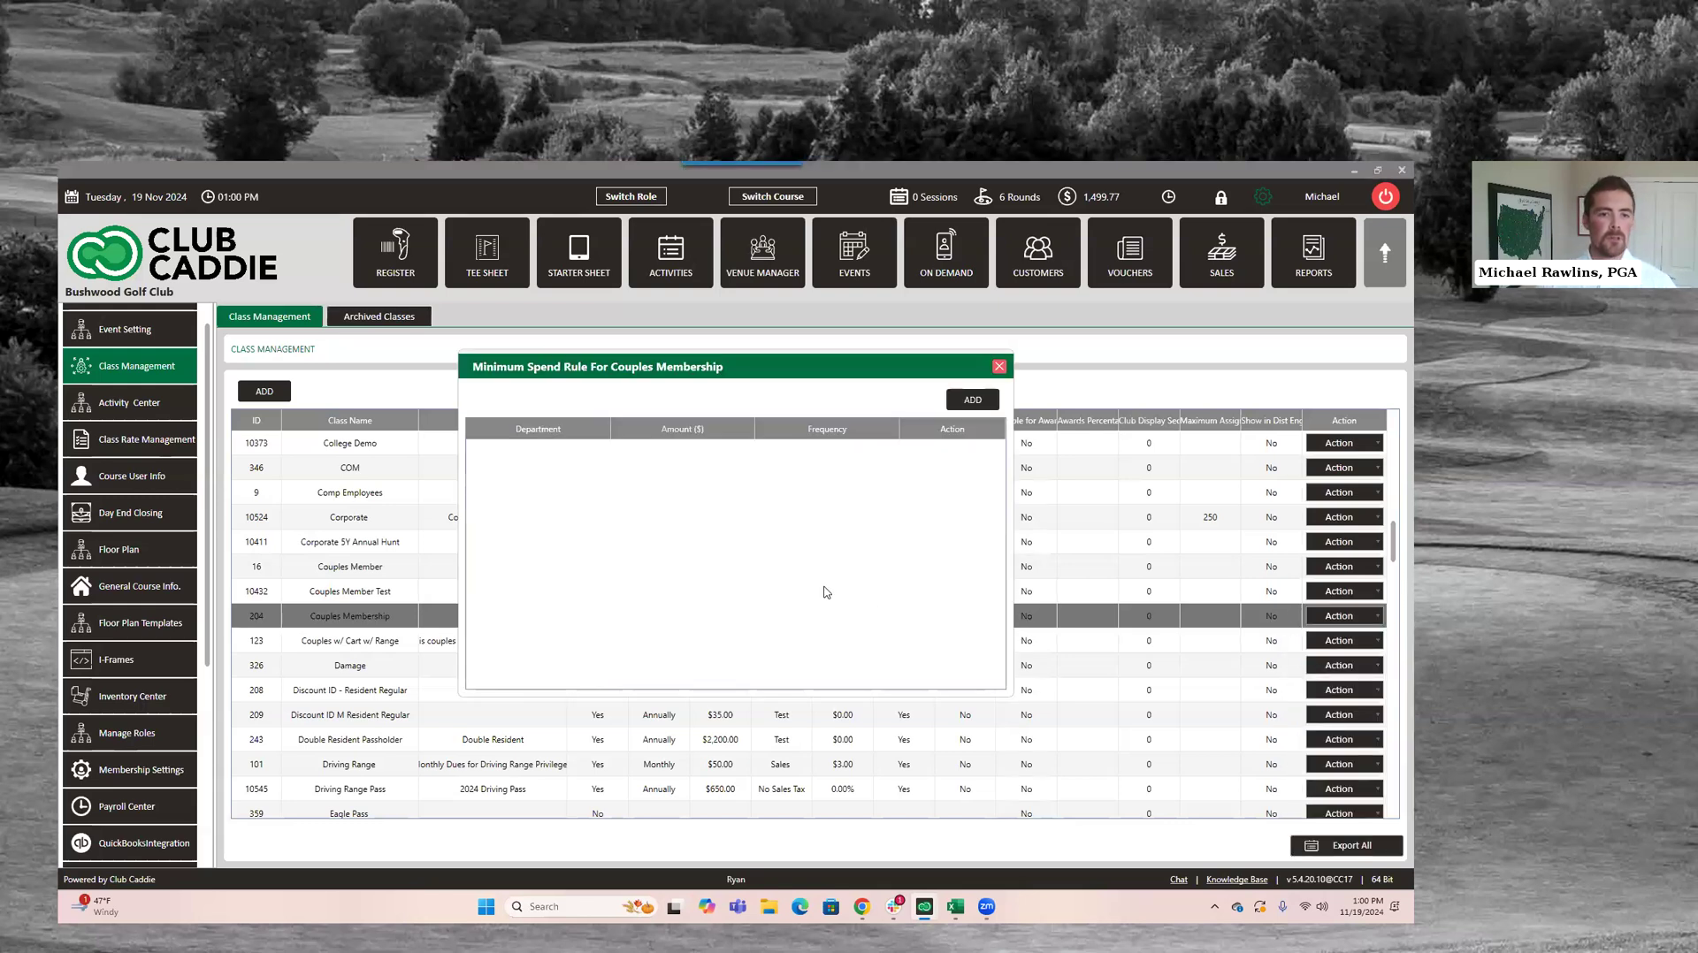
{"action": "left_click", "coordinate": [973, 403]}
{"action": "left_click", "coordinate": [537, 451]}
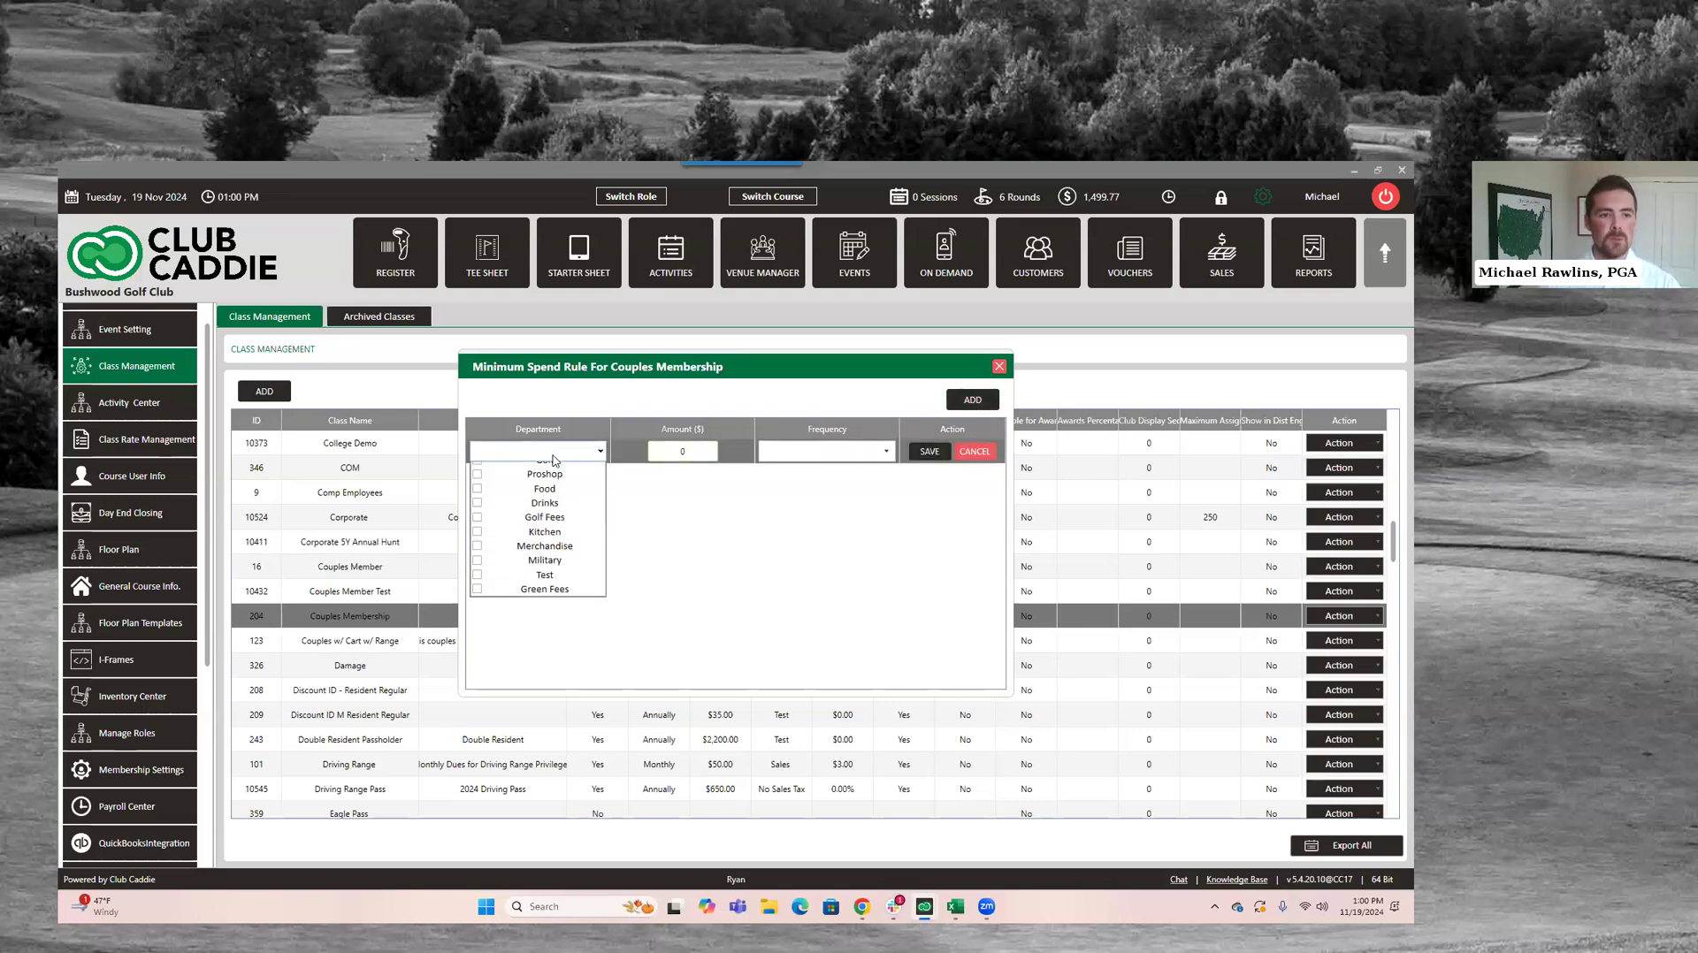
{"action": "left_click", "coordinate": [520, 529]}
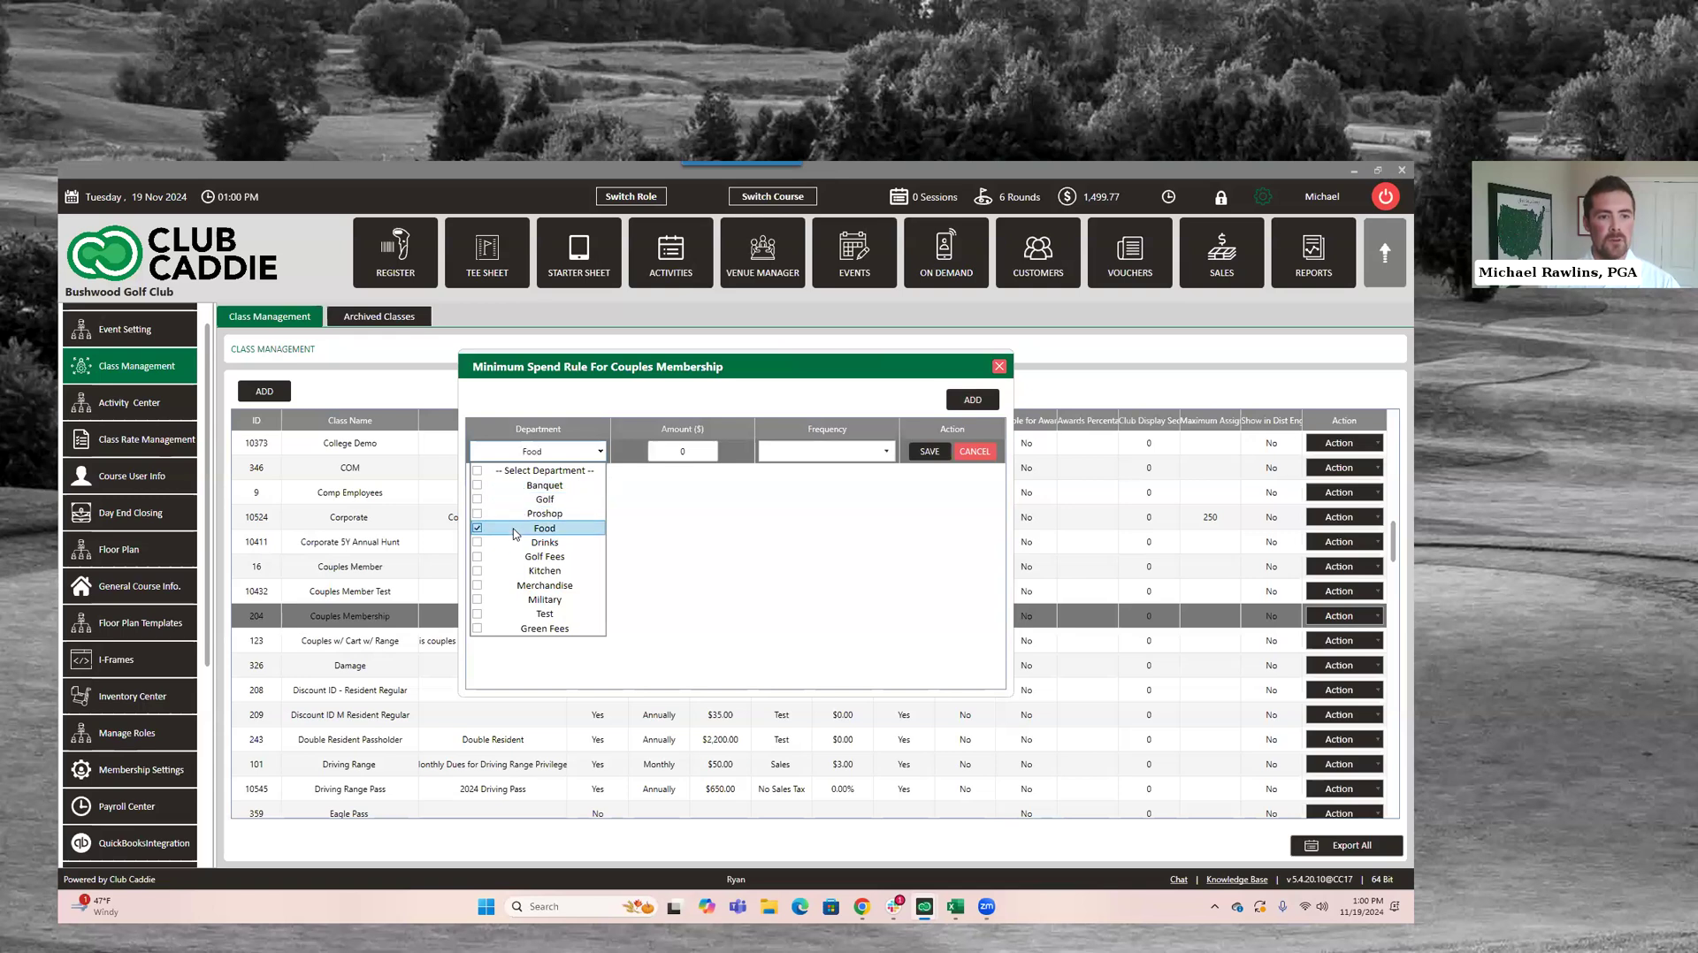
{"action": "left_click", "coordinate": [519, 543]}
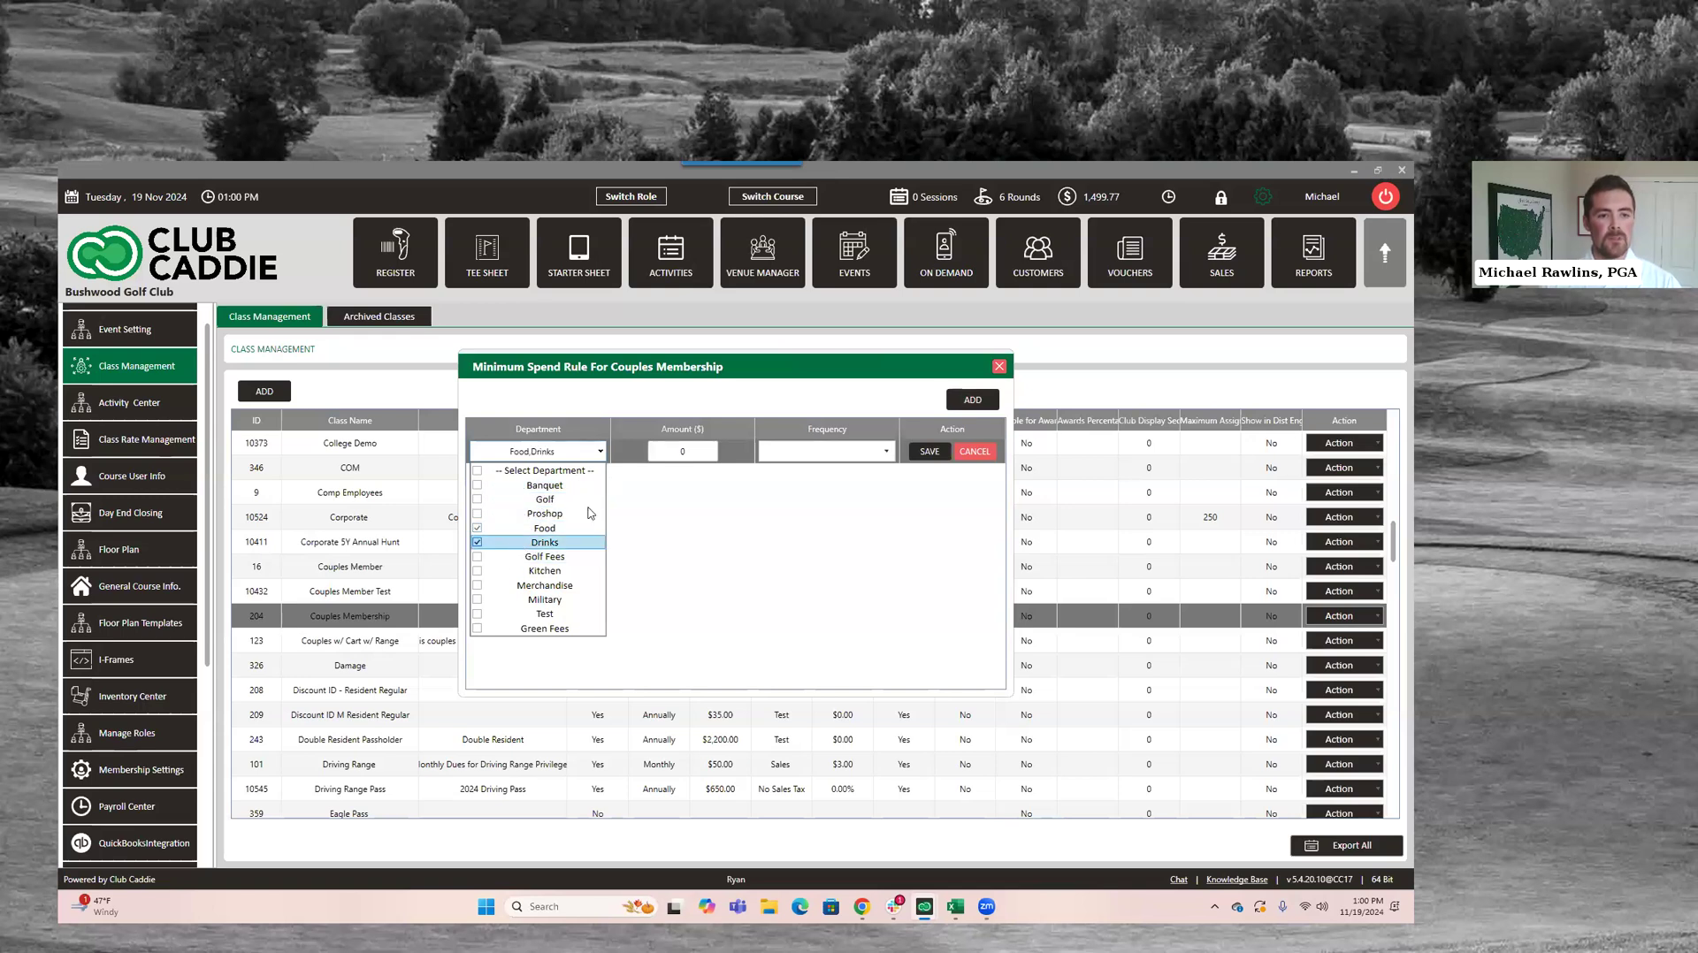
{"action": "left_click", "coordinate": [662, 452]}
{"action": "type", "text": "5"}
{"action": "left_click", "coordinate": [842, 453]}
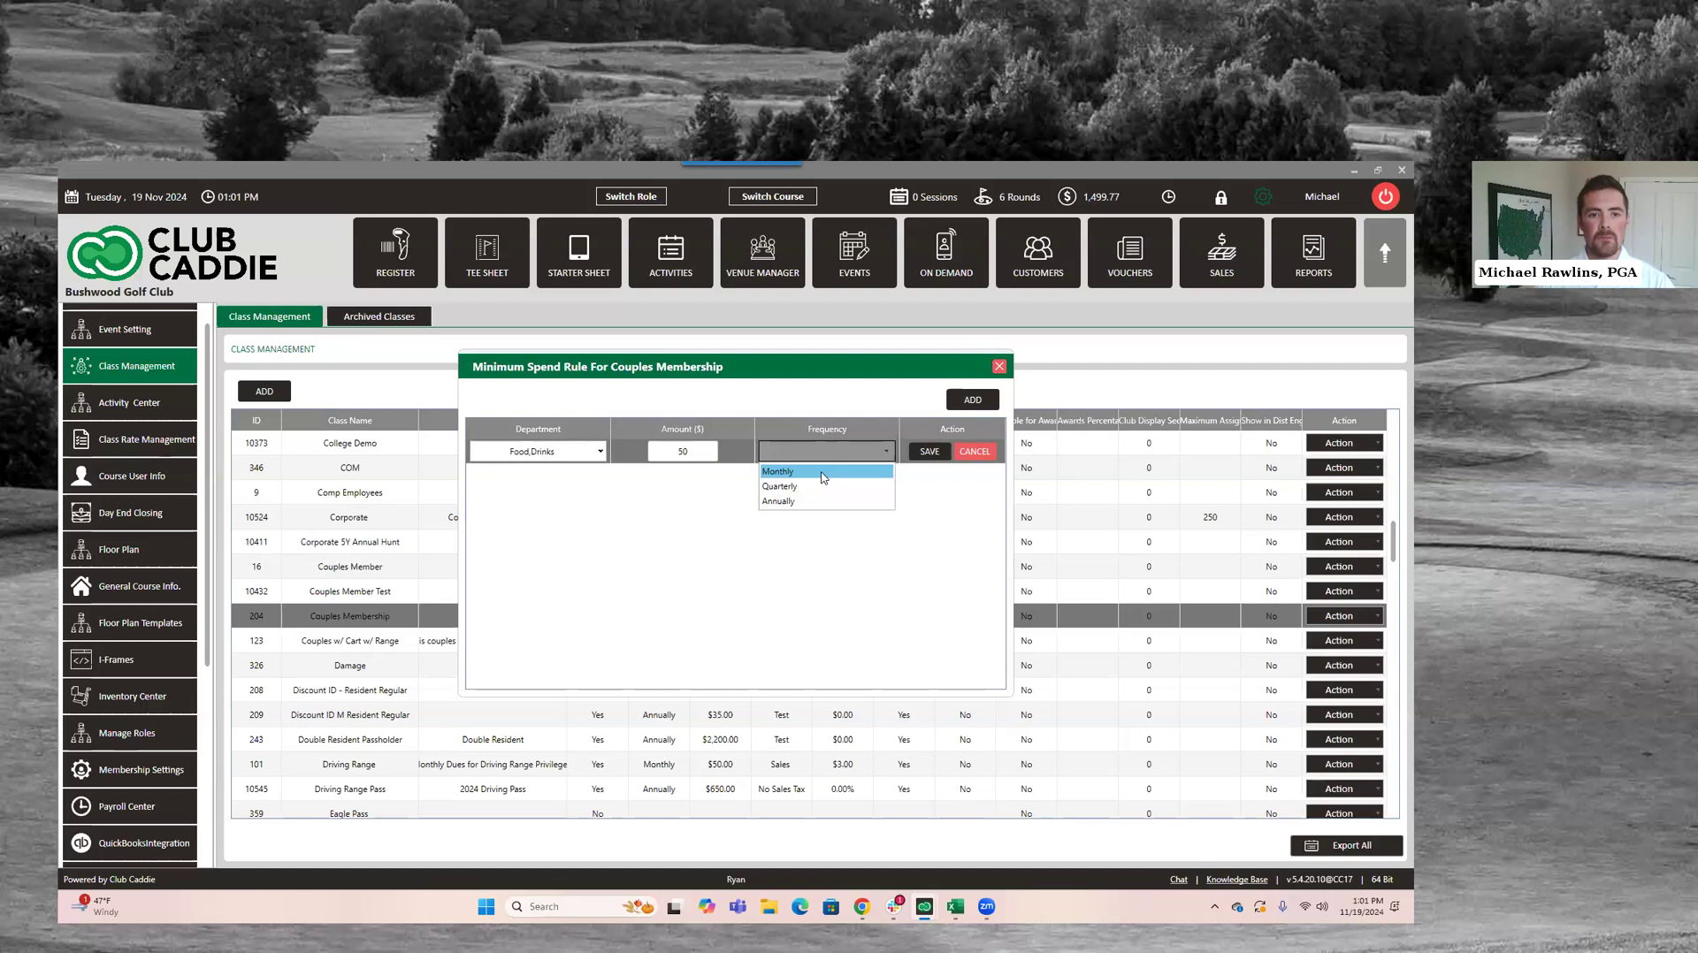
{"action": "left_click", "coordinate": [821, 473]}
{"action": "left_click", "coordinate": [926, 453]}
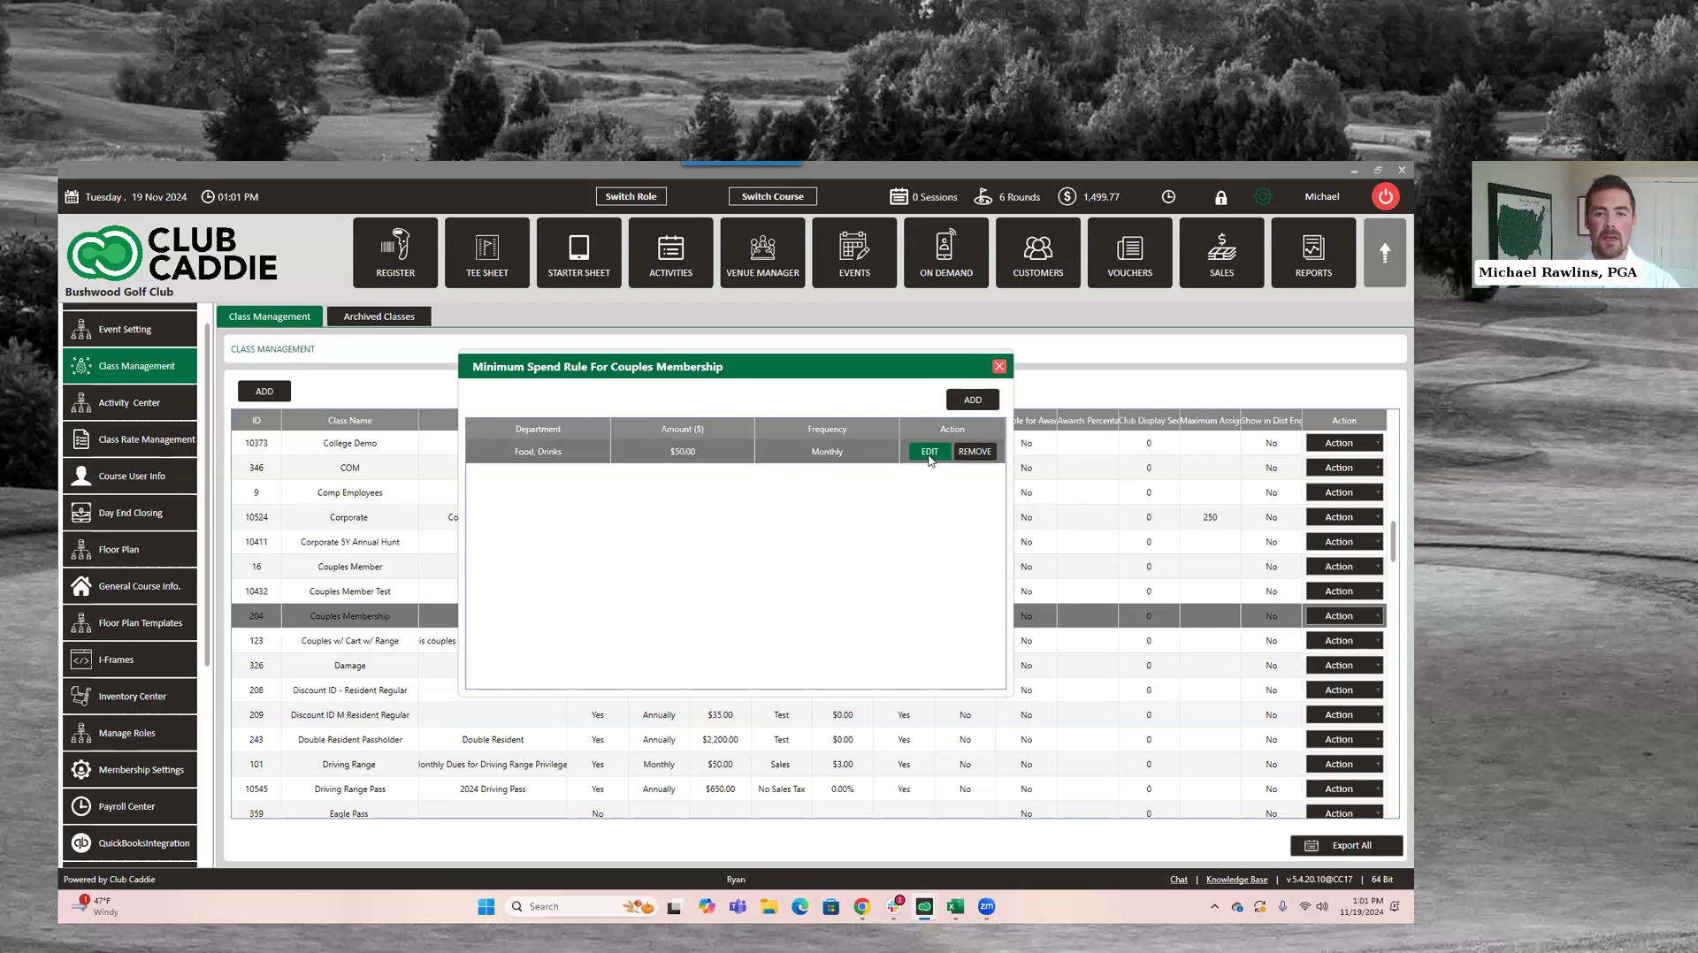
{"action": "left_click", "coordinate": [999, 367]}
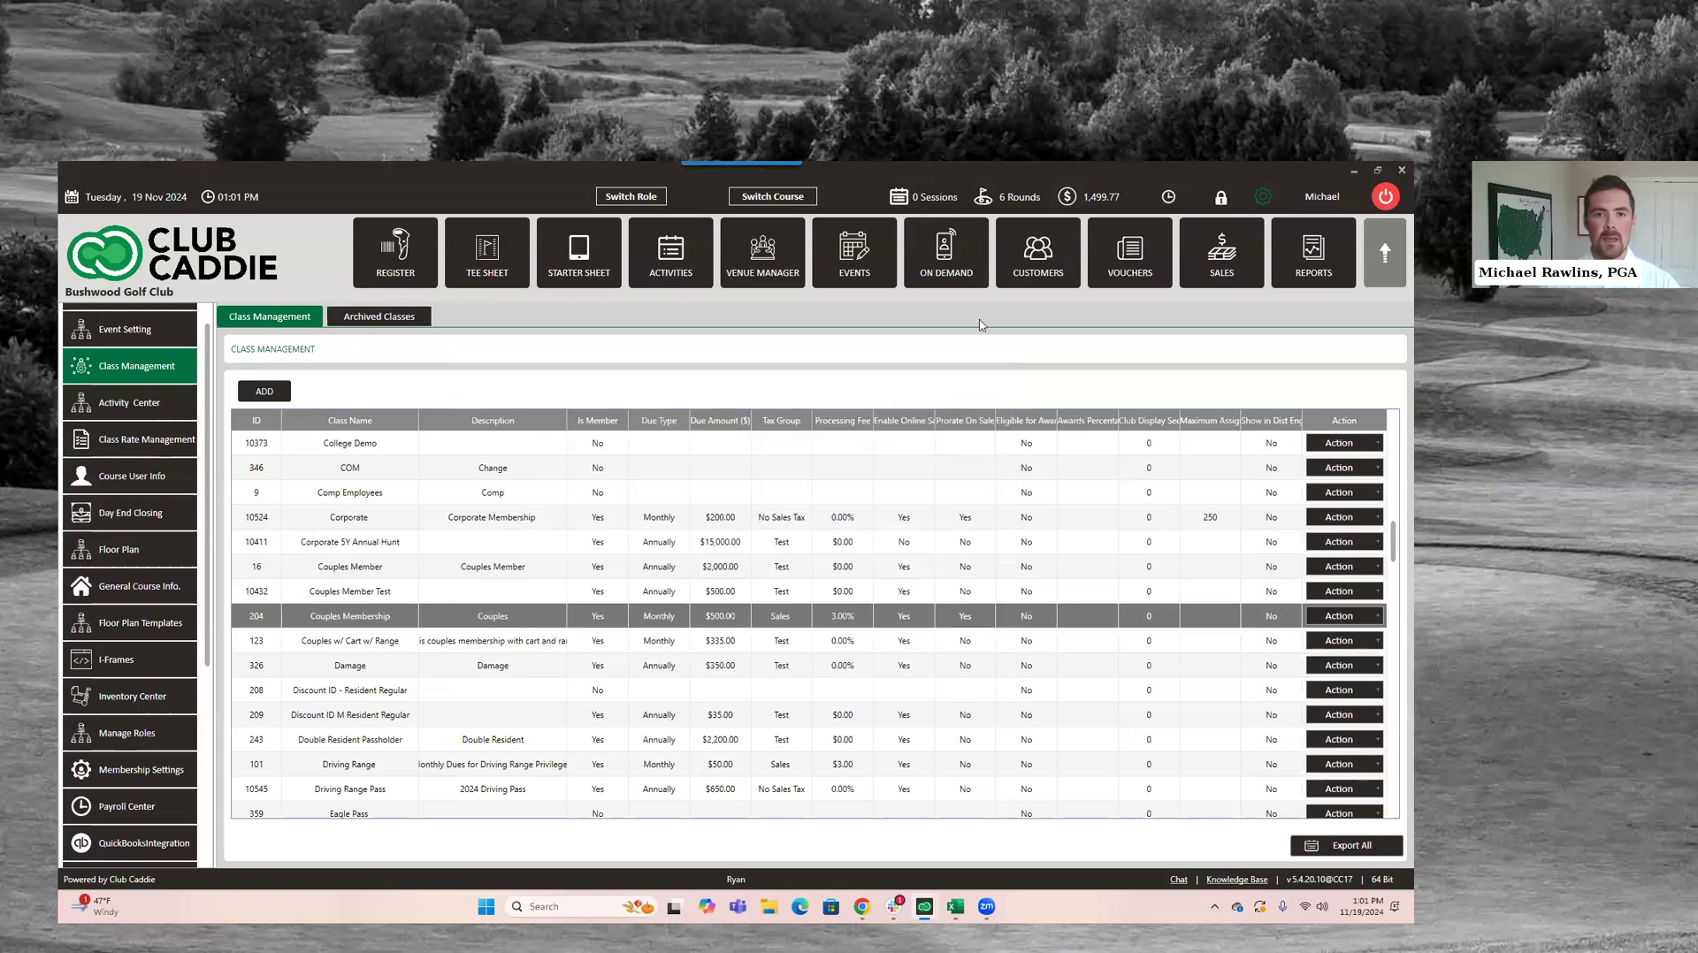
Open the primary member account with membership 1378 in the member list and review its minimum spend rules
{"action": "left_click", "coordinate": [1037, 257]}
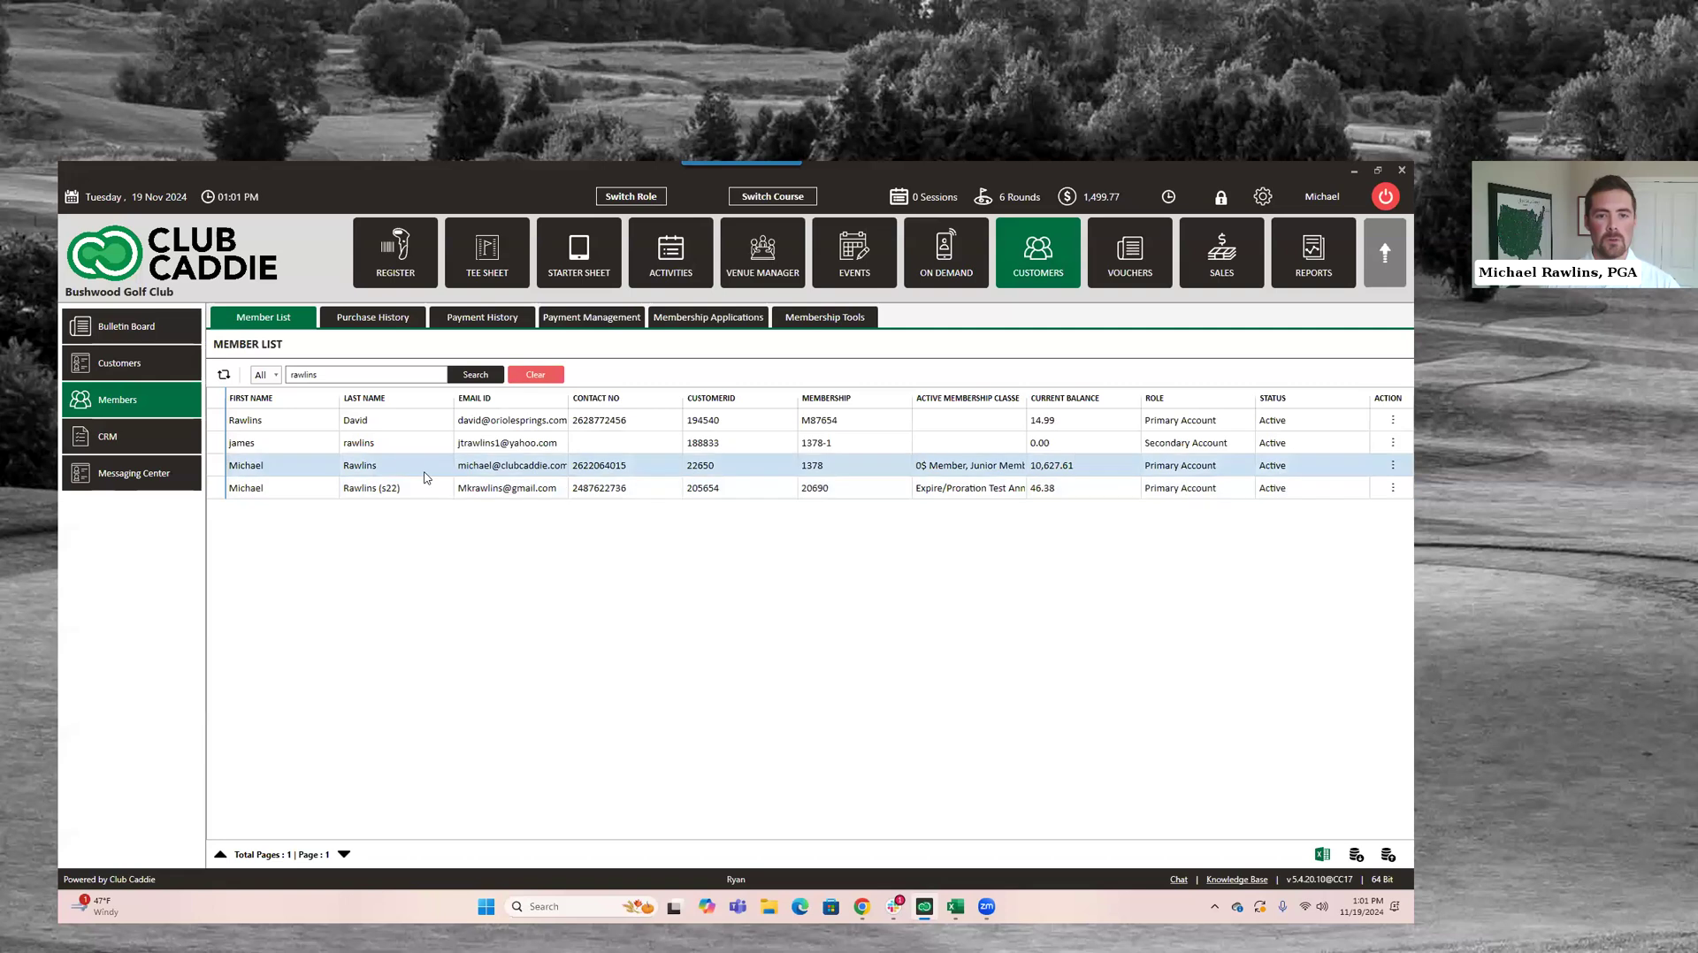
{"action": "double_click", "coordinate": [425, 475]}
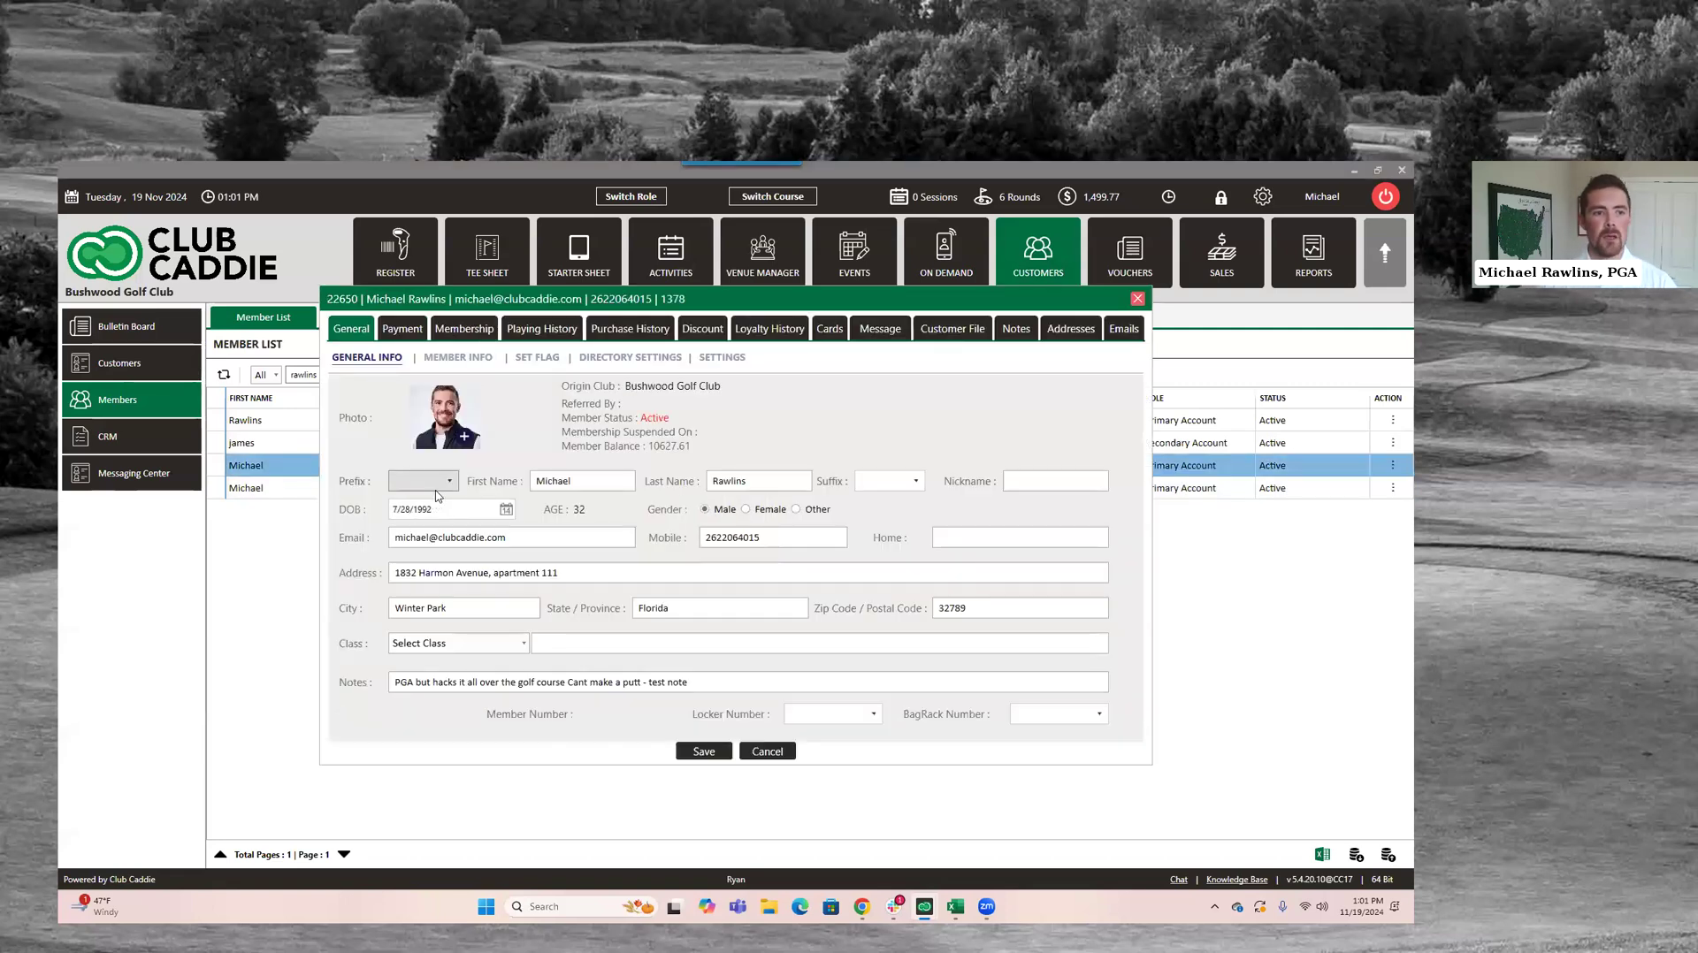
{"action": "left_click", "coordinate": [463, 330]}
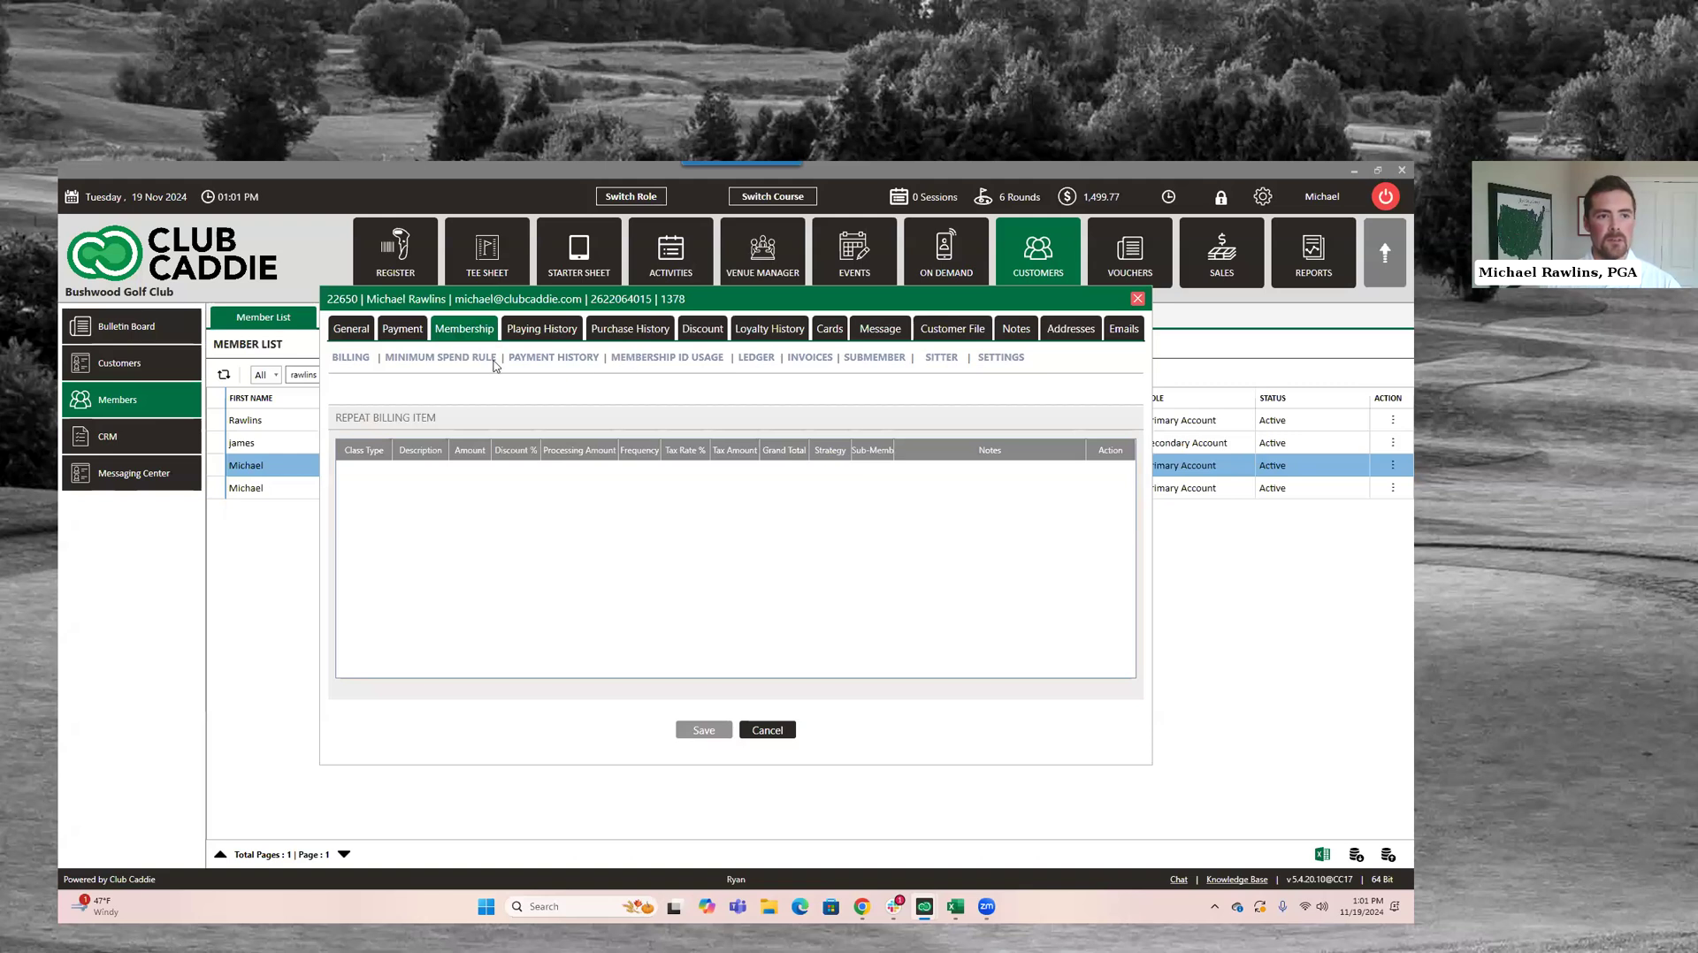
{"action": "left_click", "coordinate": [463, 357]}
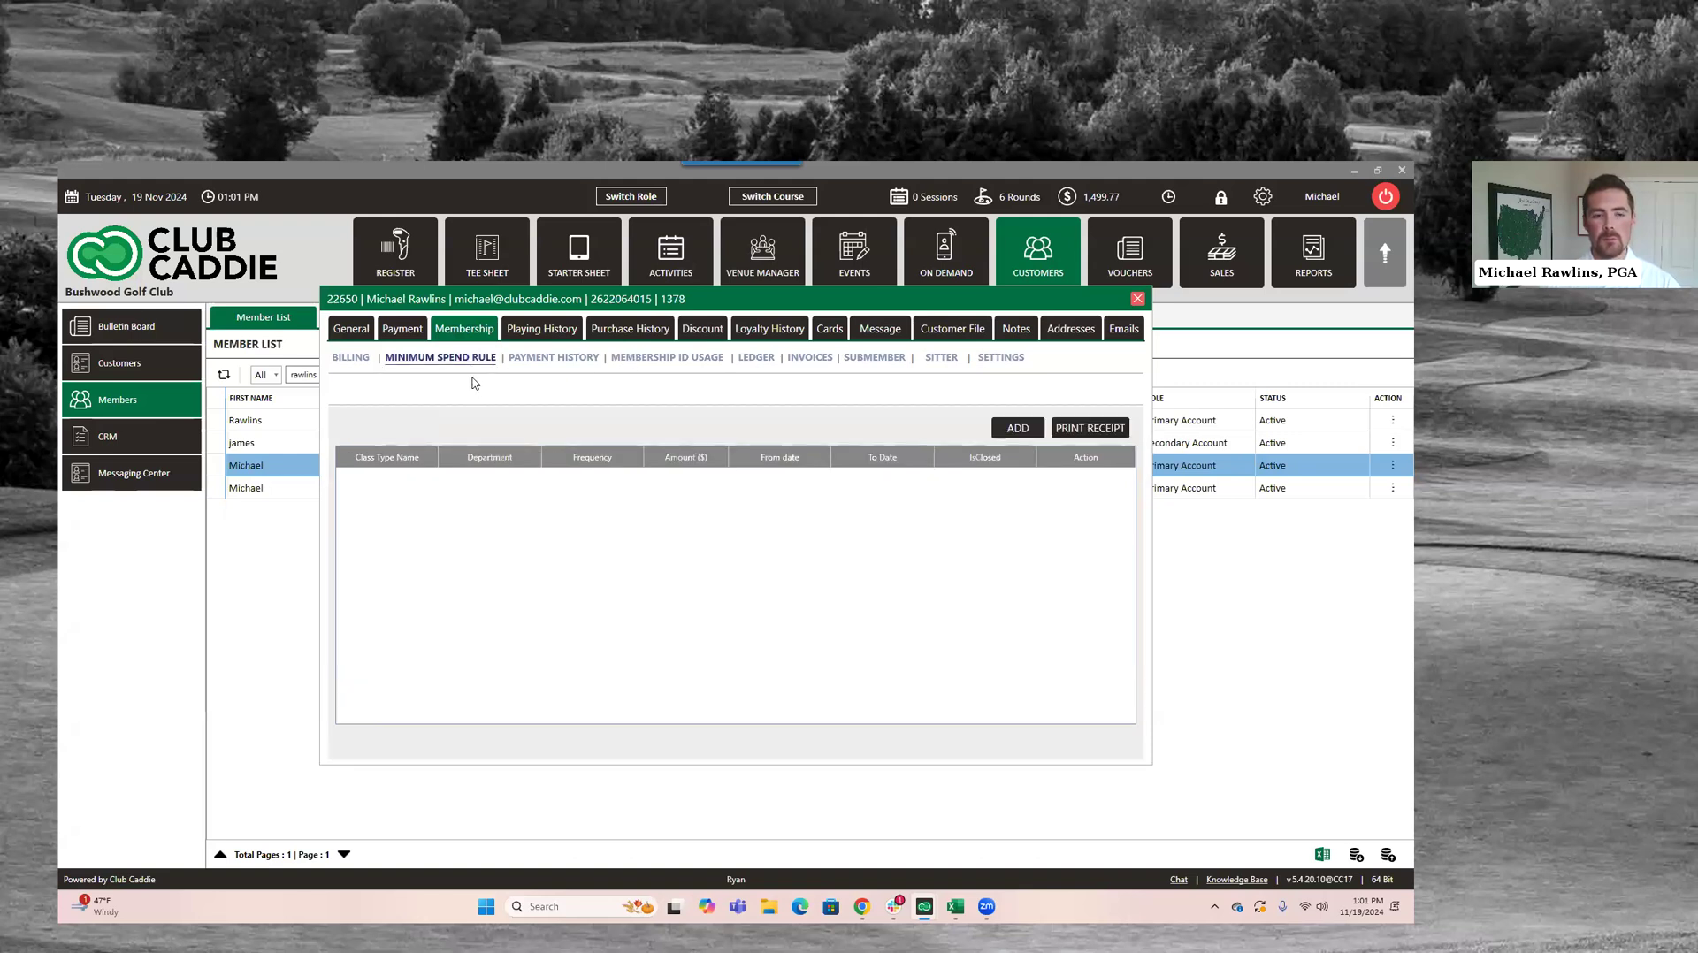
{"action": "left_click", "coordinate": [351, 329]}
{"action": "left_click", "coordinate": [447, 336]}
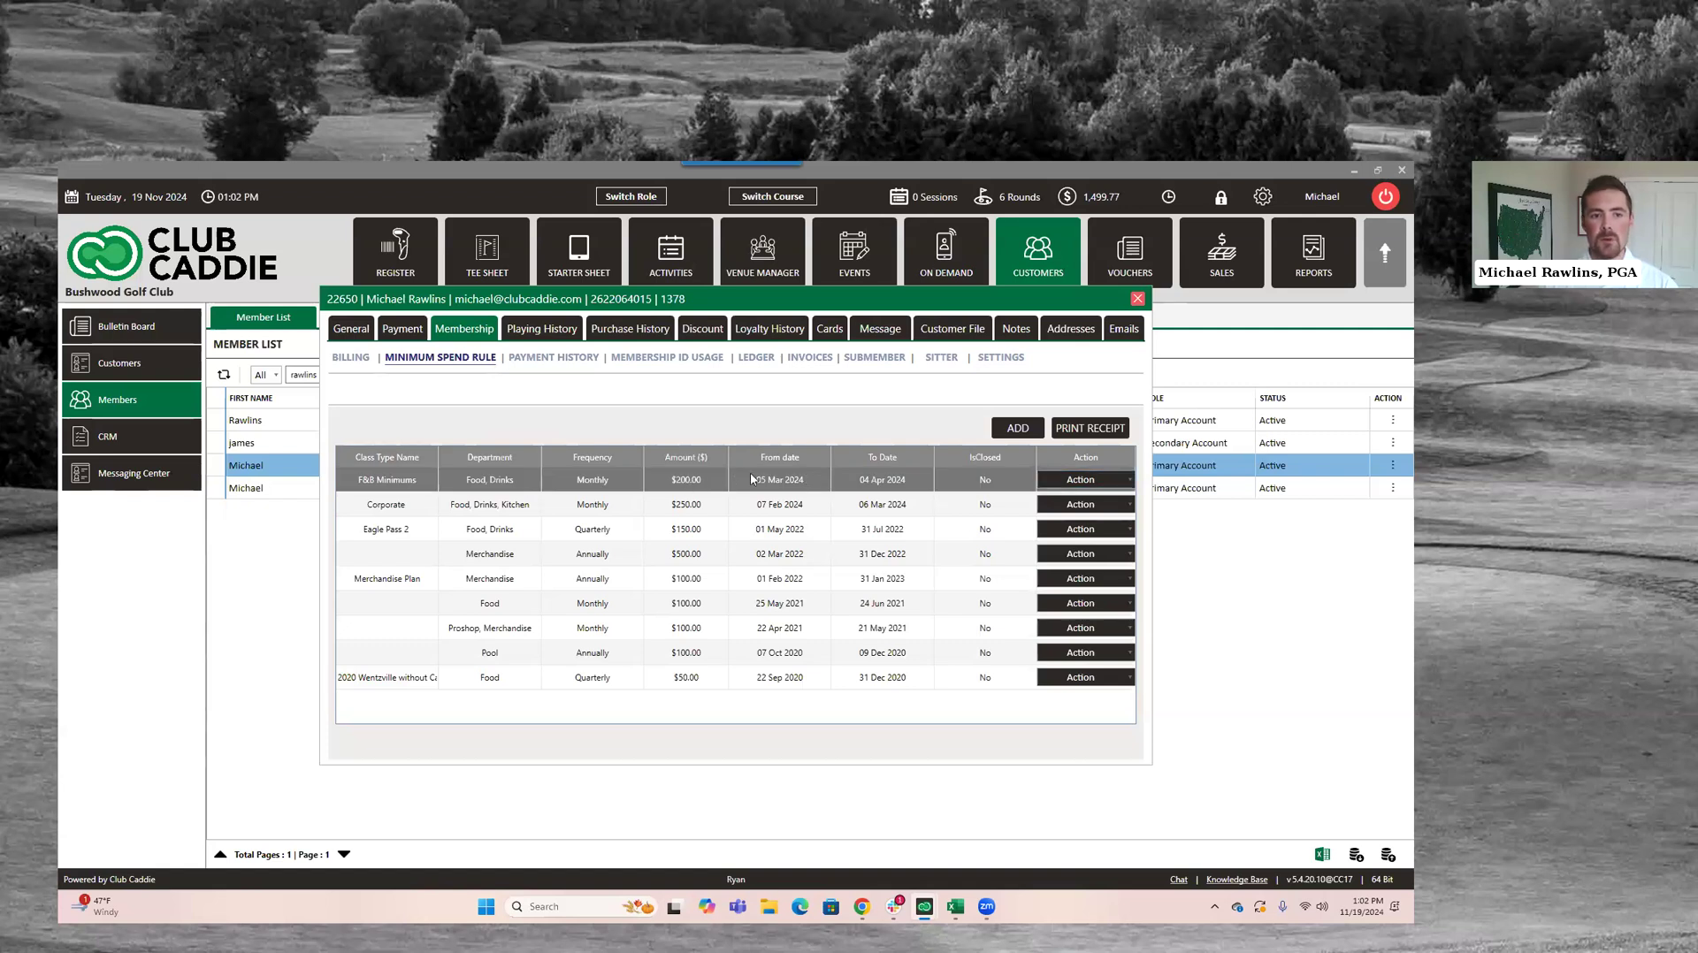
Try to set the member's F&B Minimums spend amount to 100, then cancel the edit and close the member record
{"action": "left_click", "coordinate": [1130, 479]}
{"action": "left_click", "coordinate": [1064, 500]}
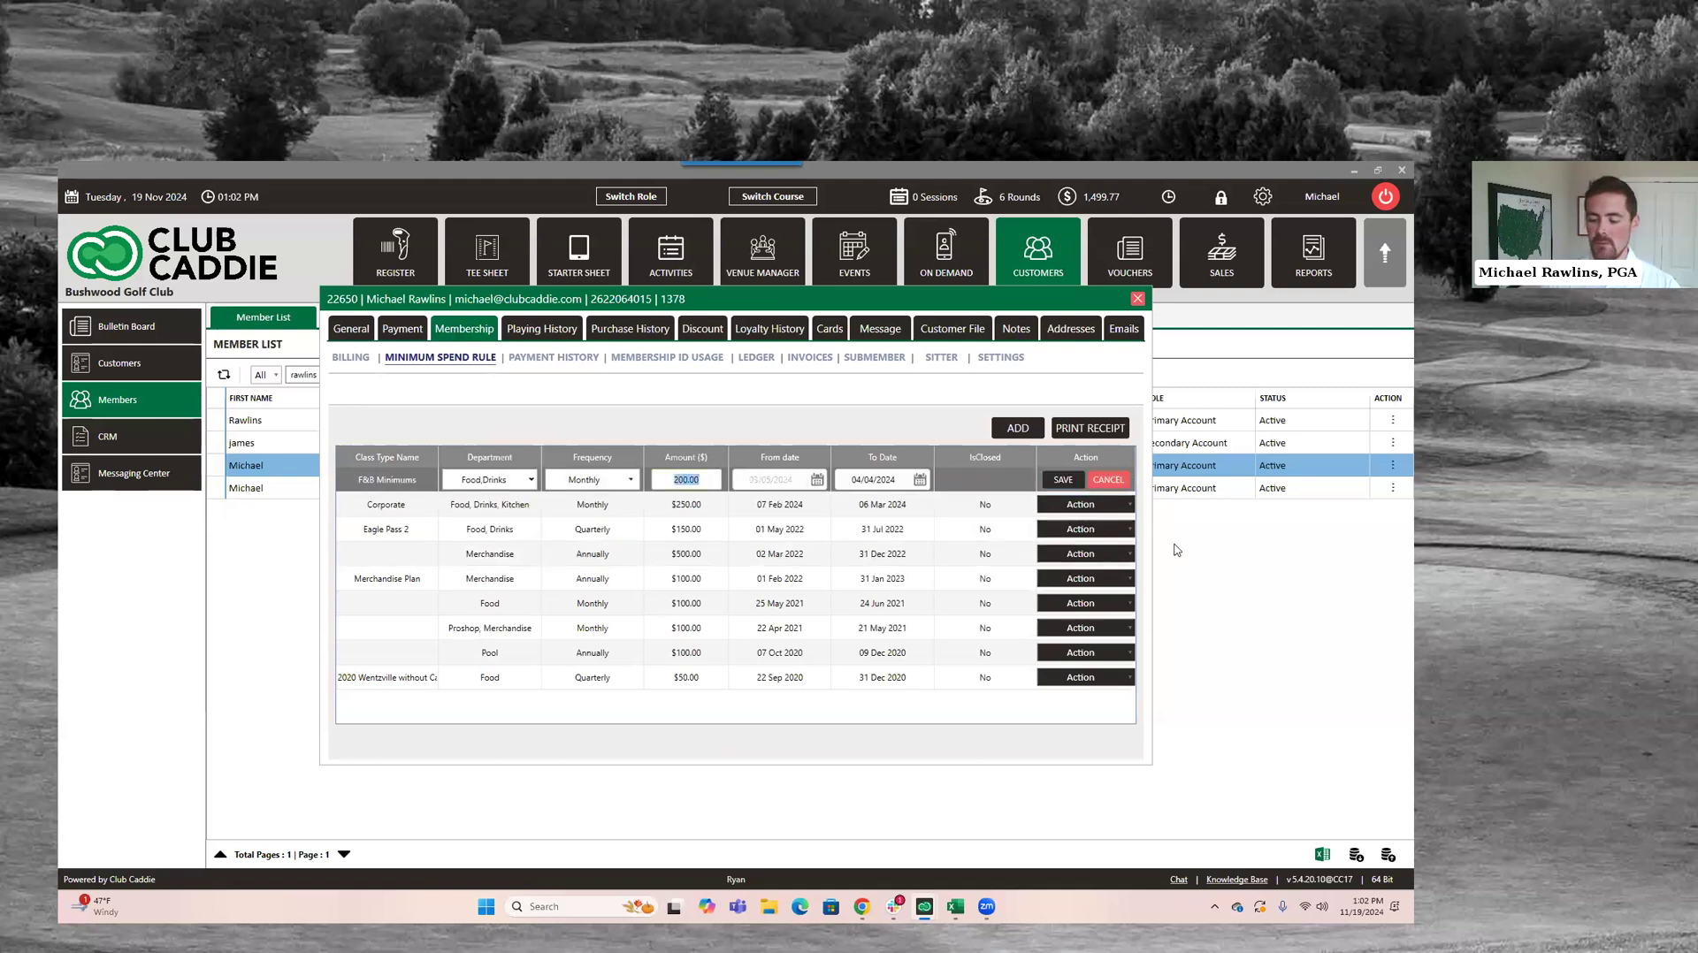
{"action": "type", "text": "100"}
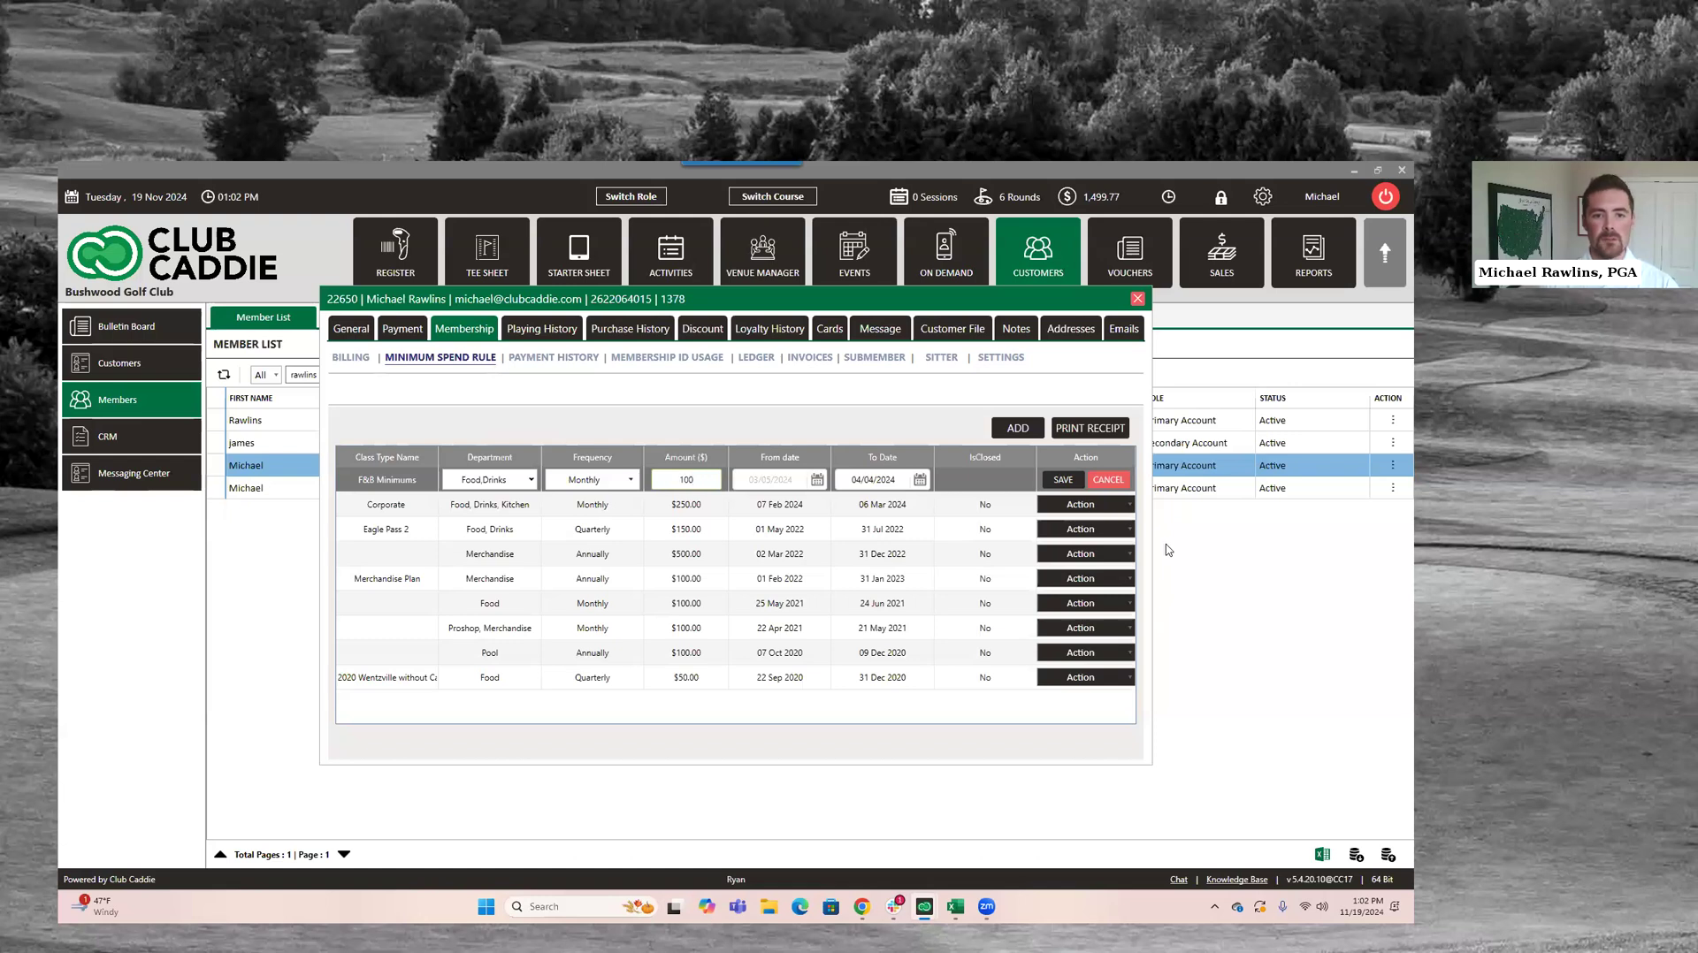
{"action": "left_click", "coordinate": [1066, 480]}
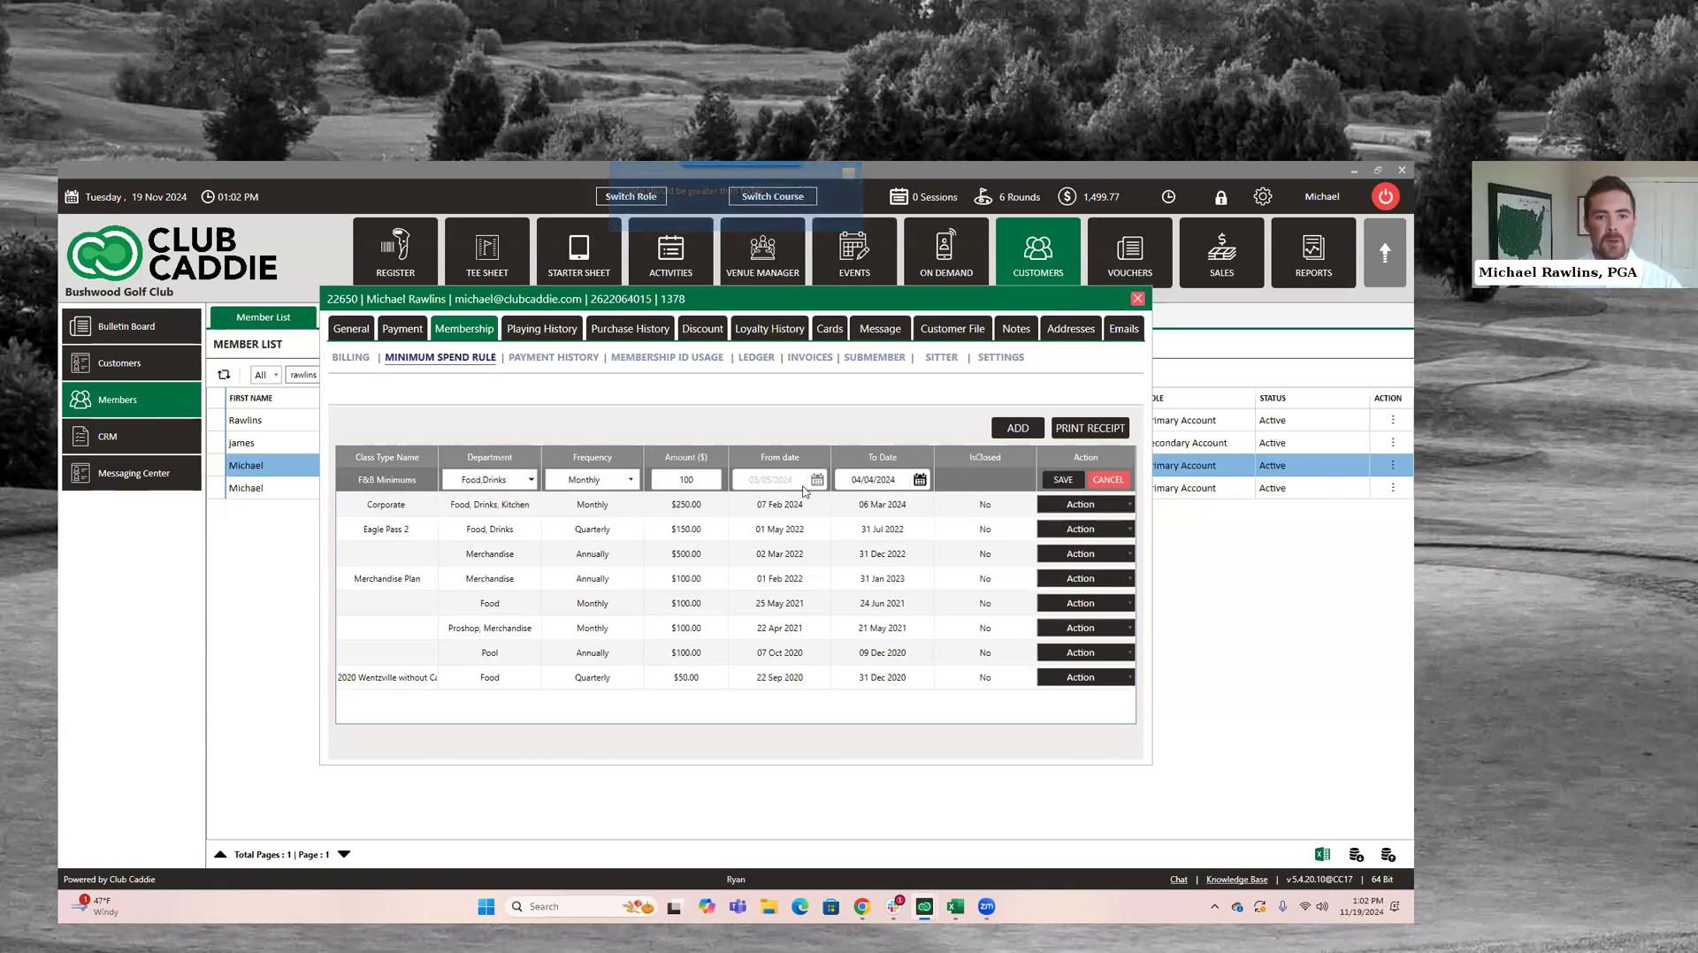
{"action": "left_click", "coordinate": [921, 480]}
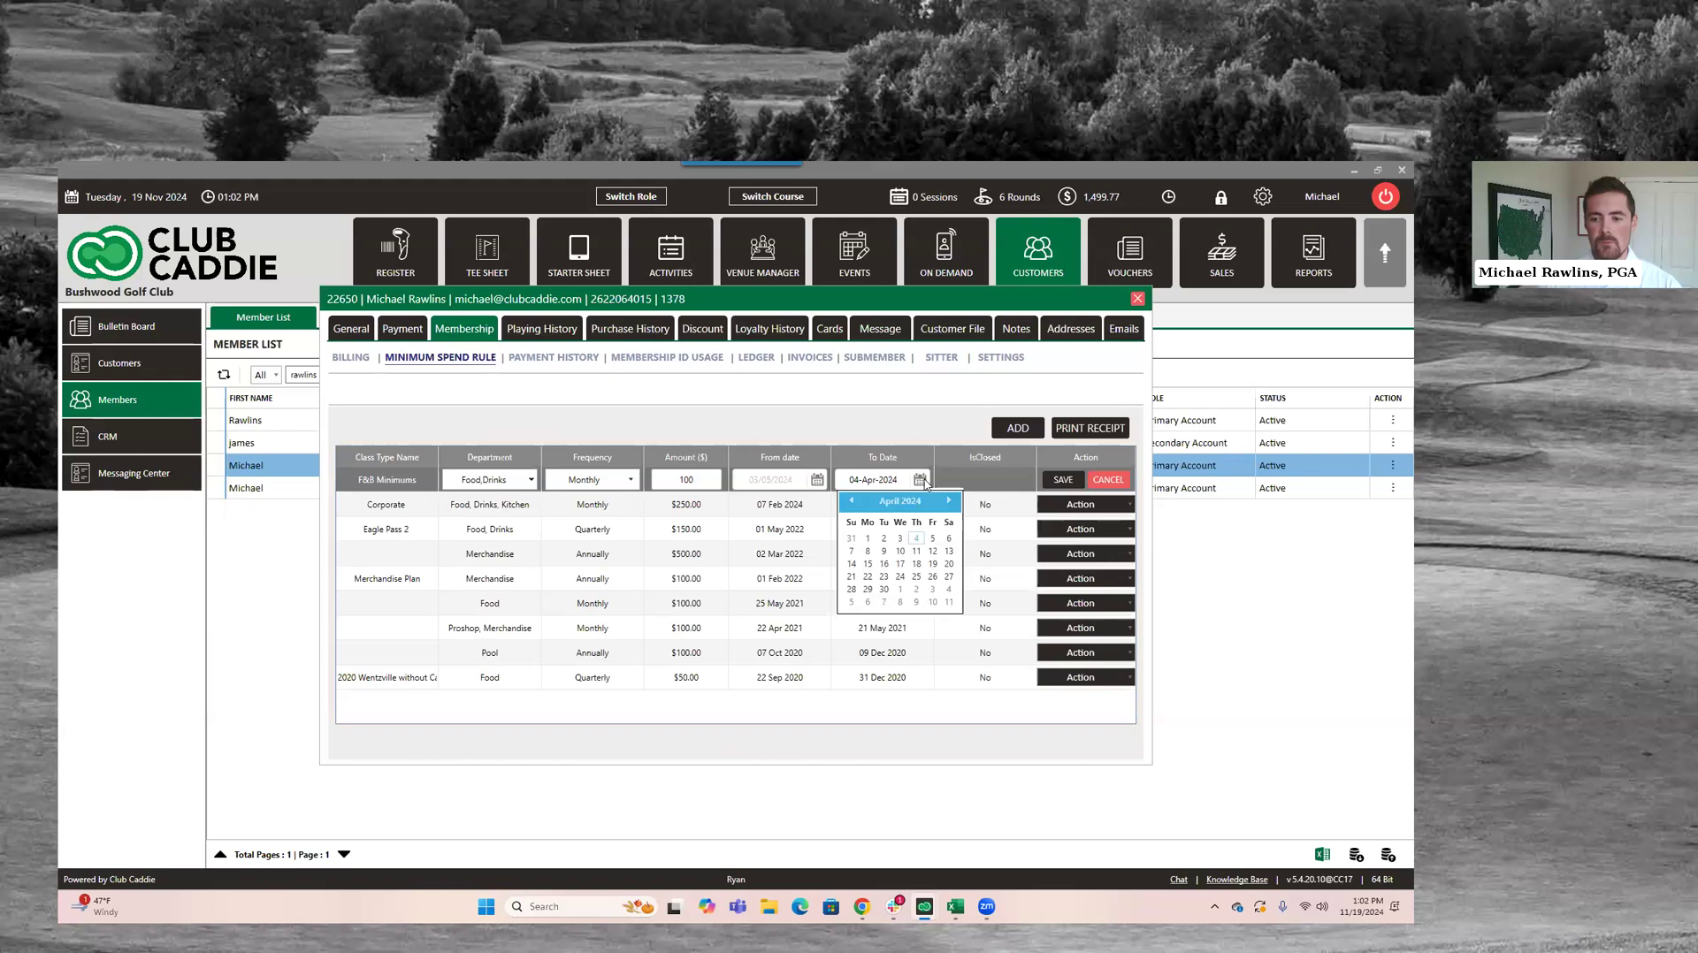
{"action": "left_click", "coordinate": [815, 436]}
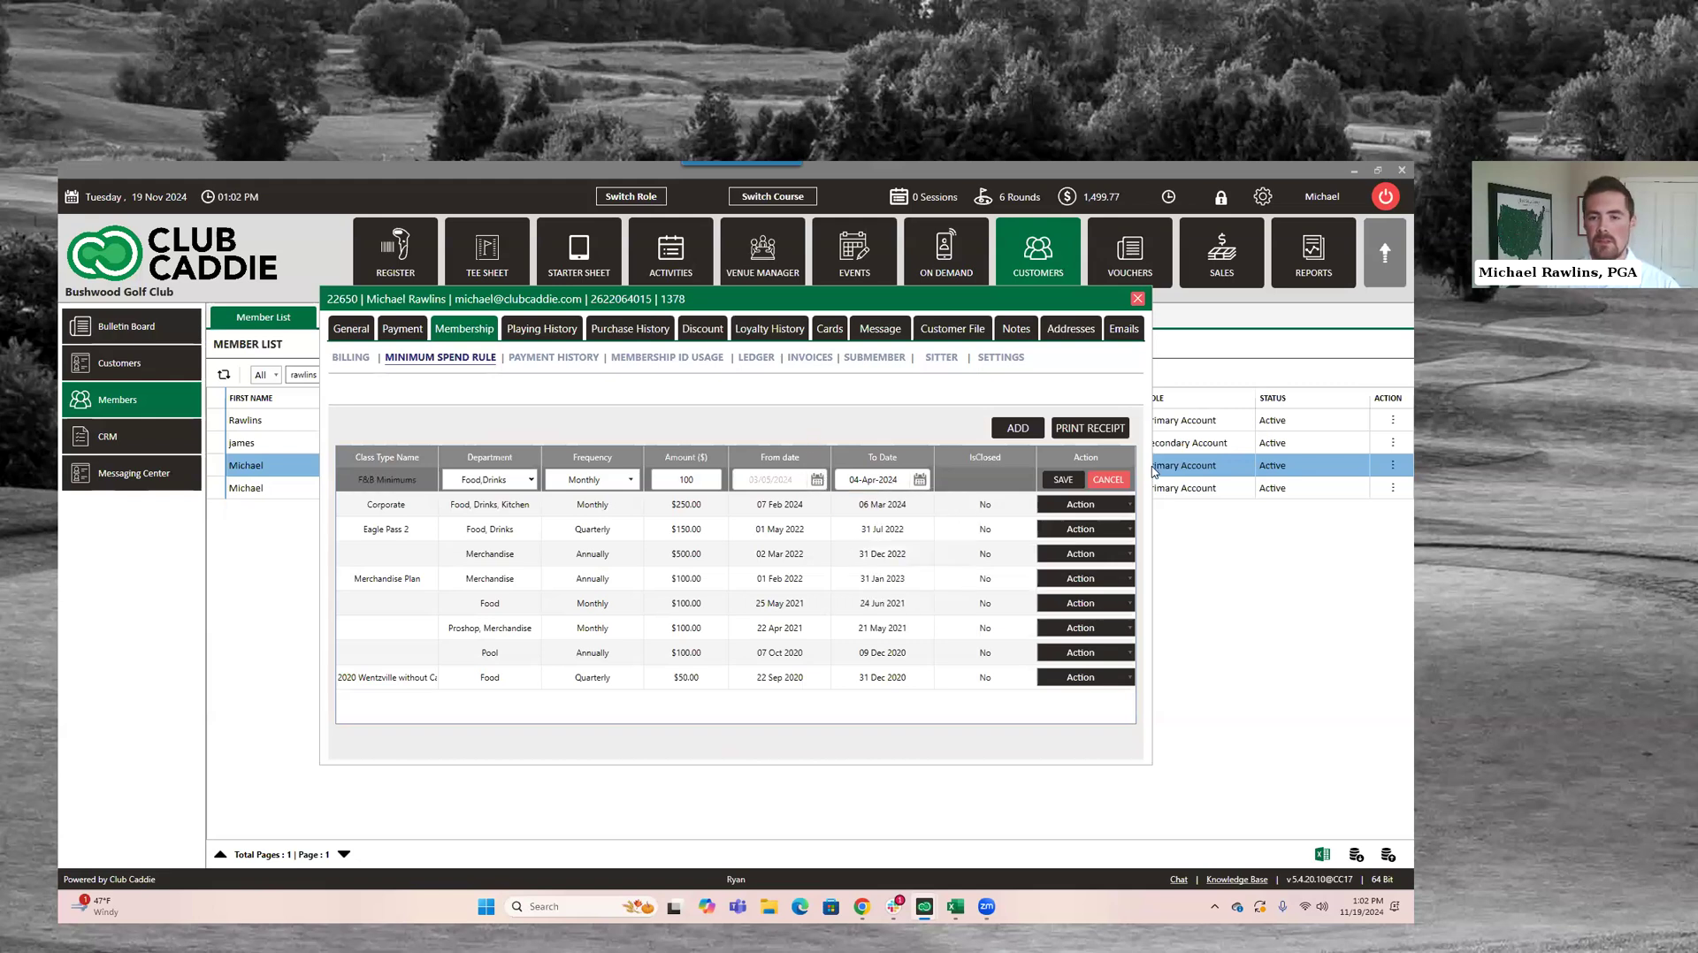
{"action": "left_click", "coordinate": [1108, 479]}
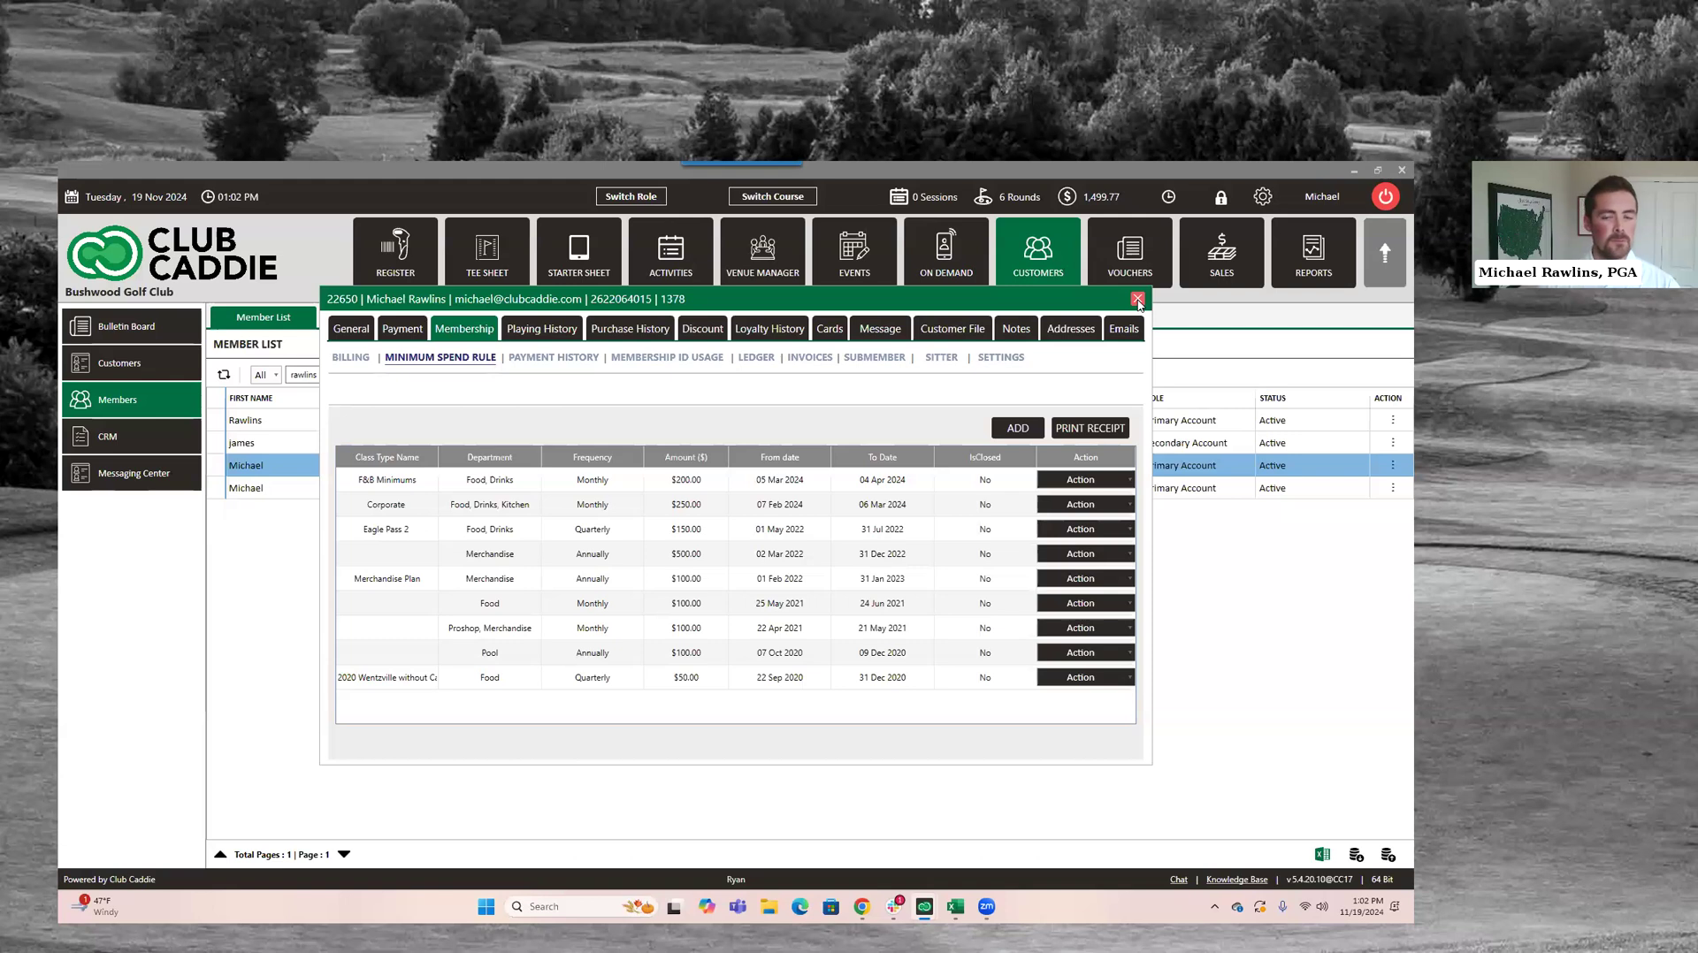
{"action": "left_click", "coordinate": [1137, 300]}
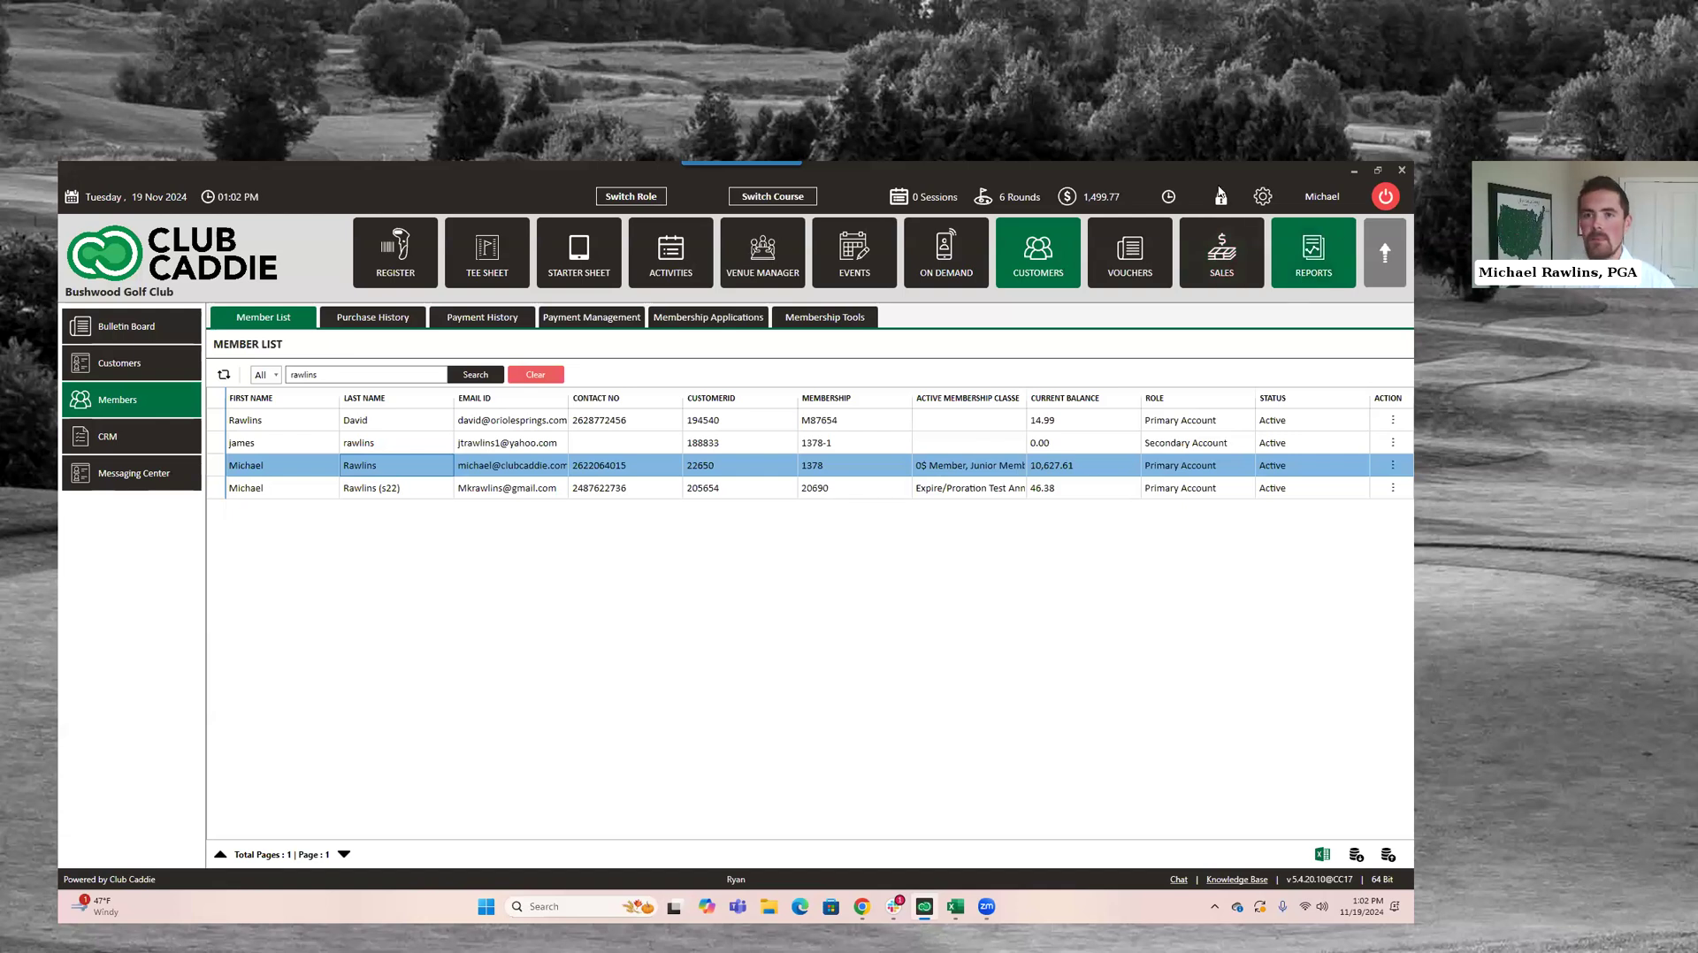
Return to Class Management and add a 10% Proshop discount rule to the Couples Membership class
{"action": "left_click", "coordinate": [1262, 196]}
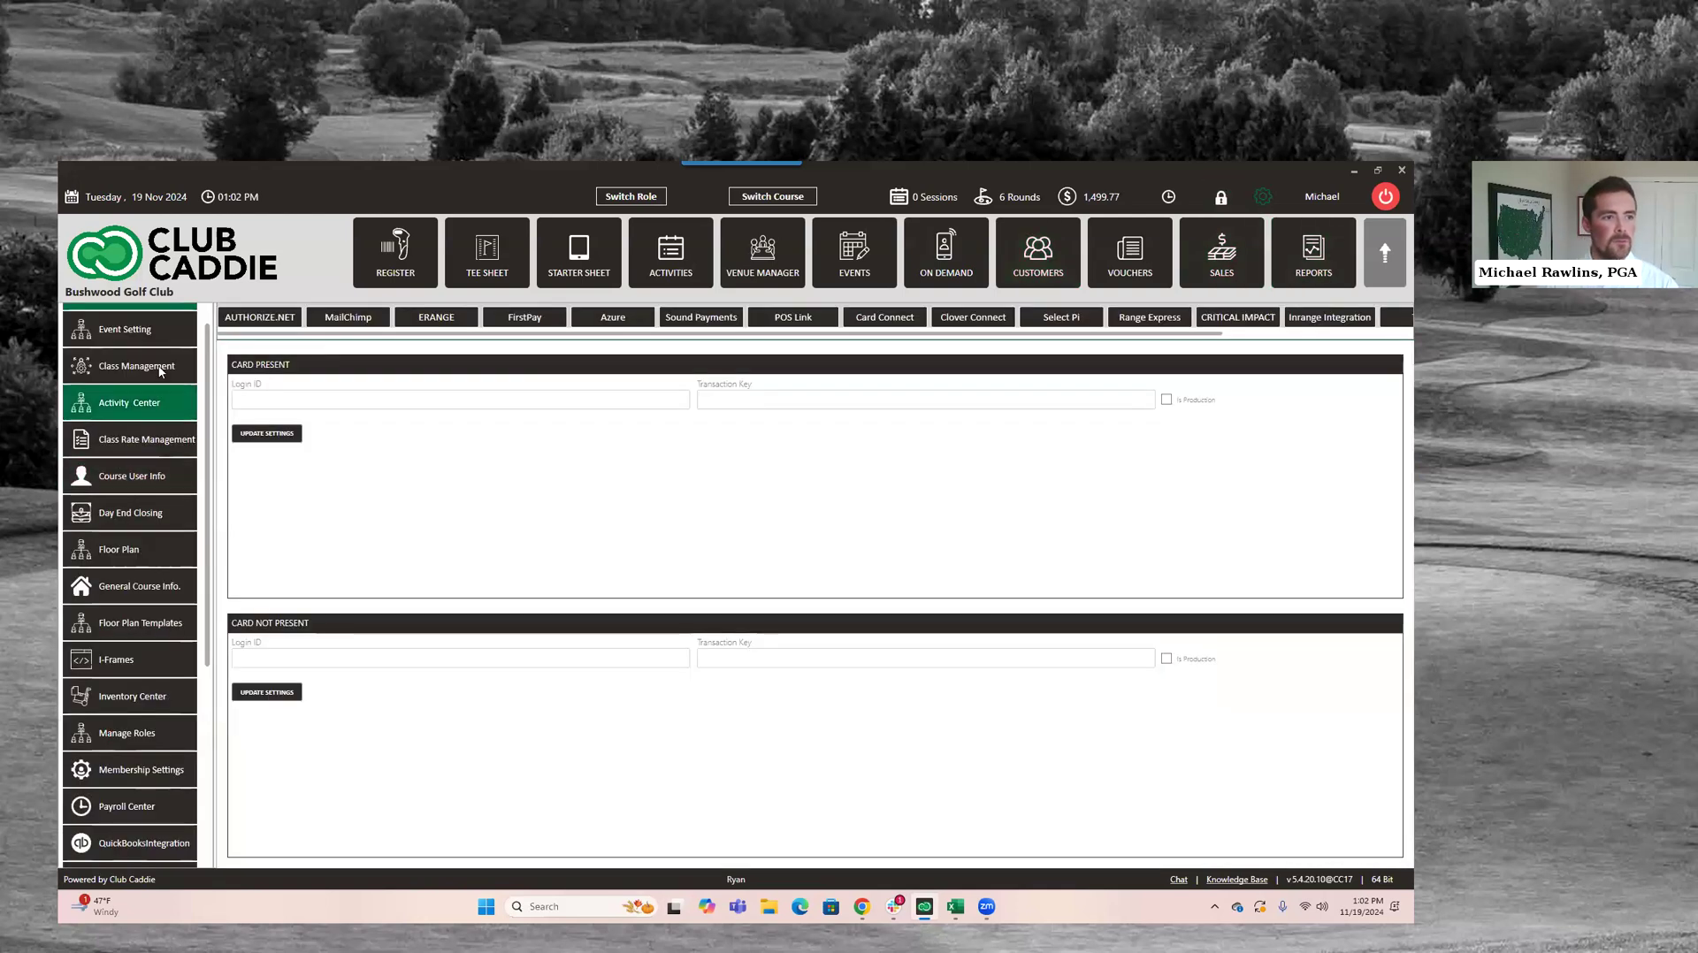
{"action": "left_click", "coordinate": [161, 371]}
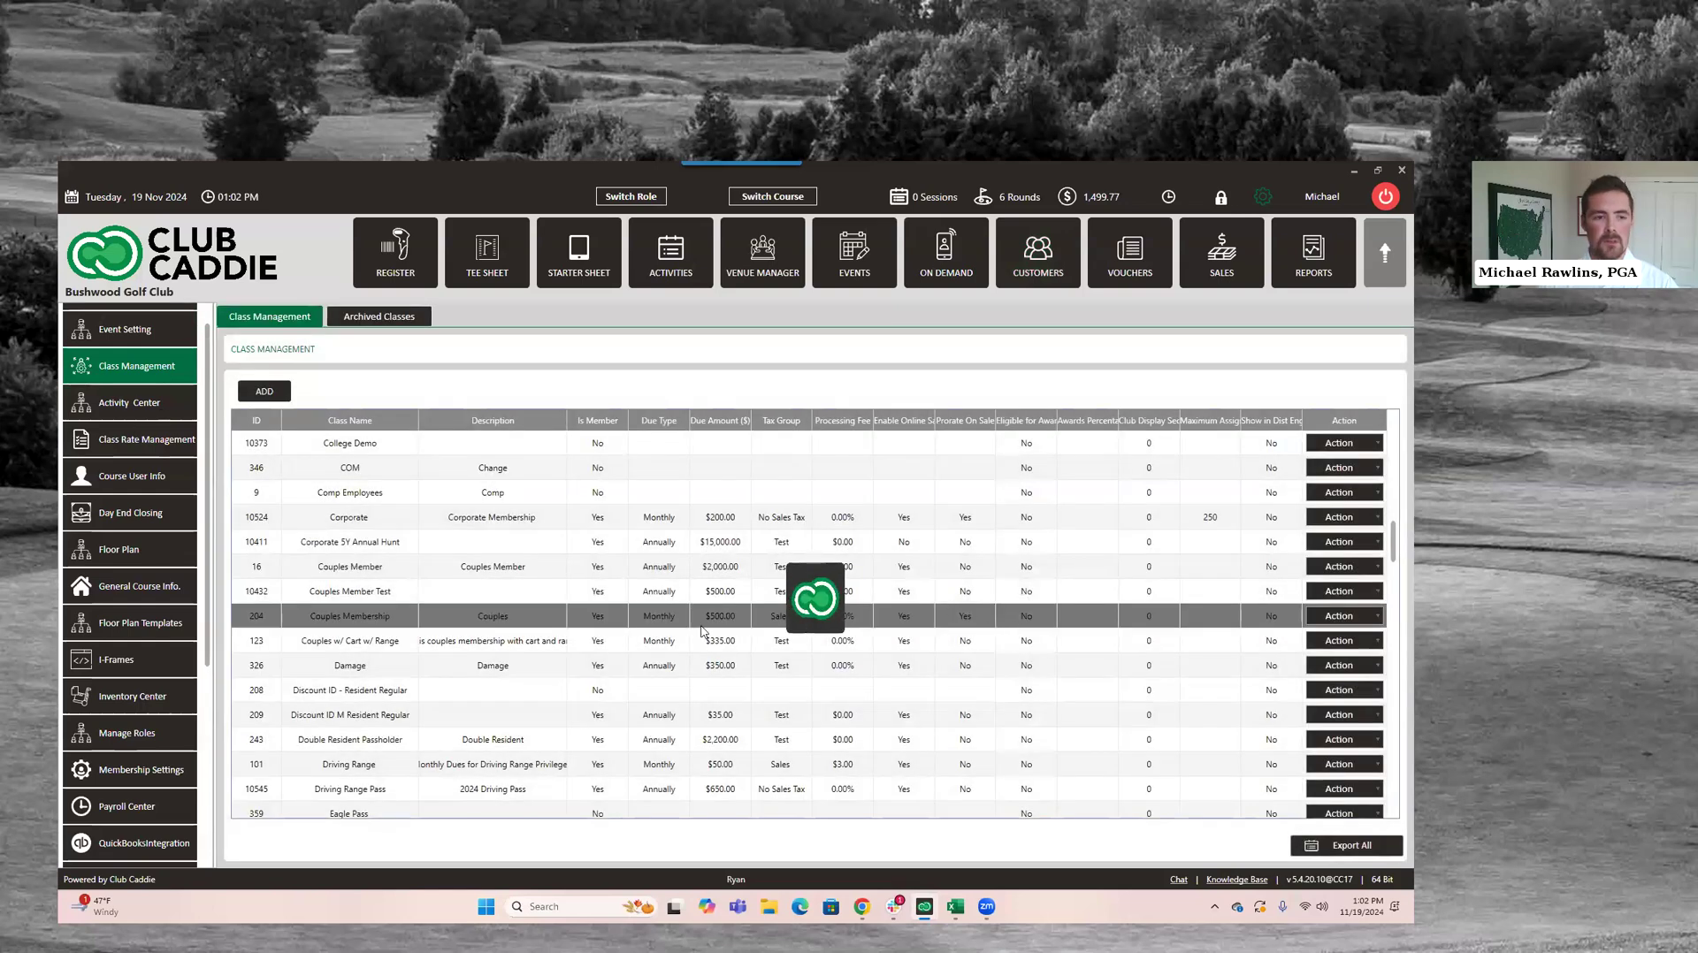
{"action": "left_click", "coordinate": [1362, 616]}
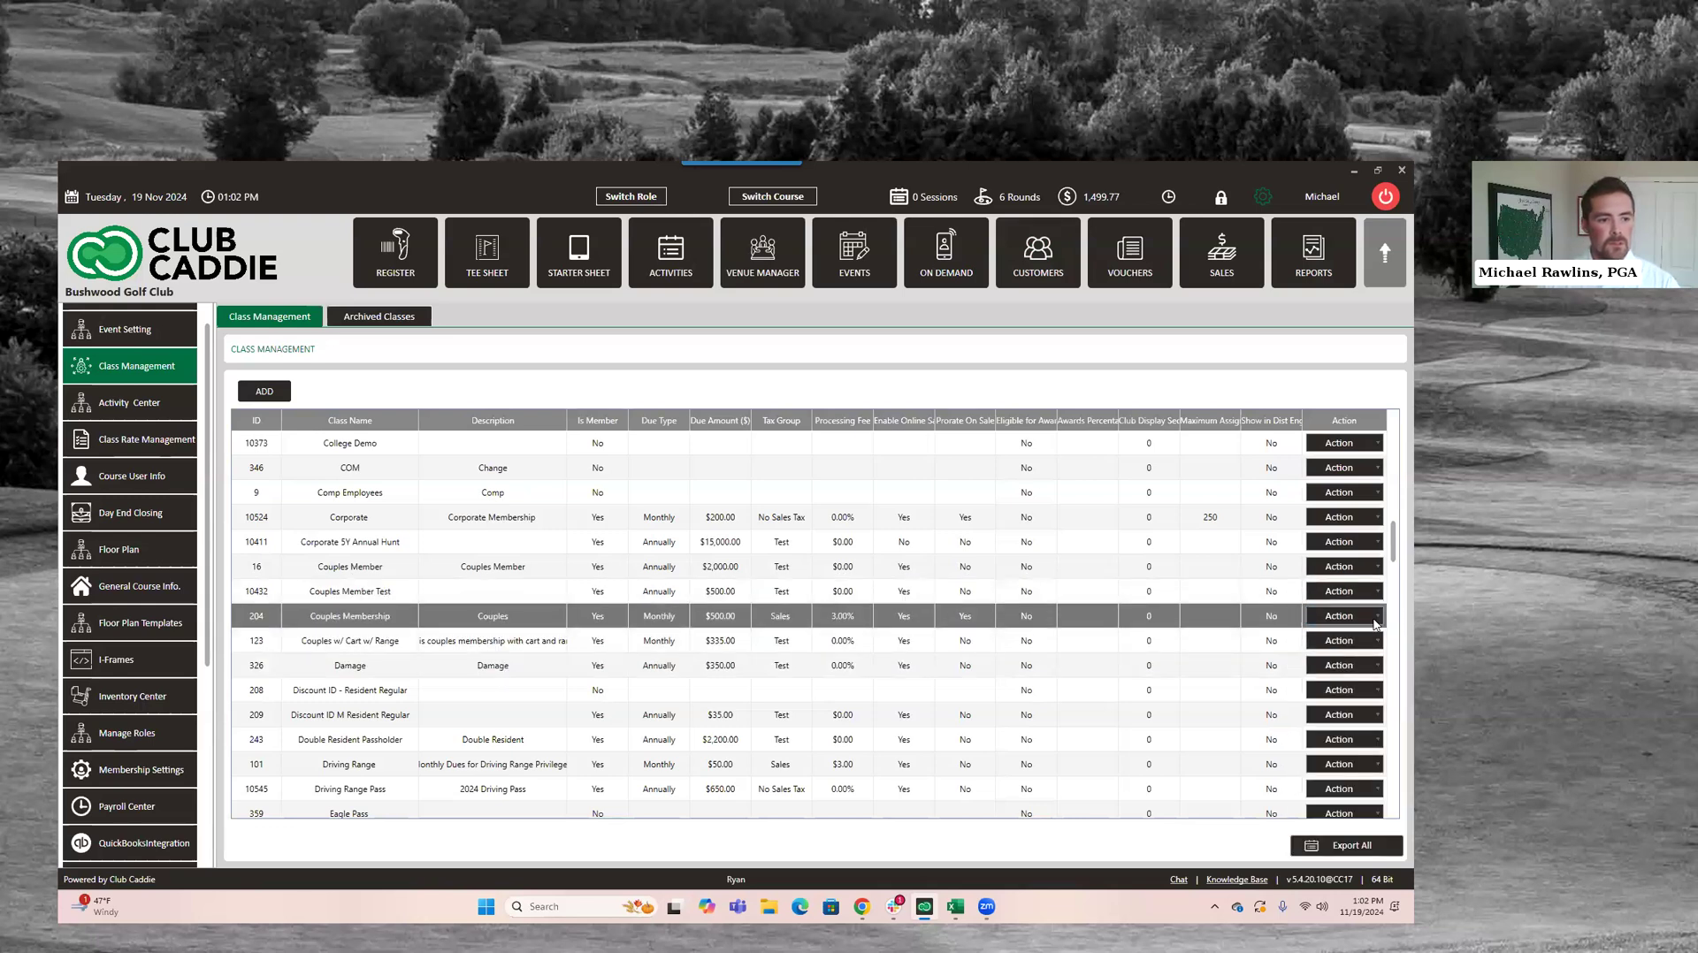
{"action": "left_click", "coordinate": [1377, 616]}
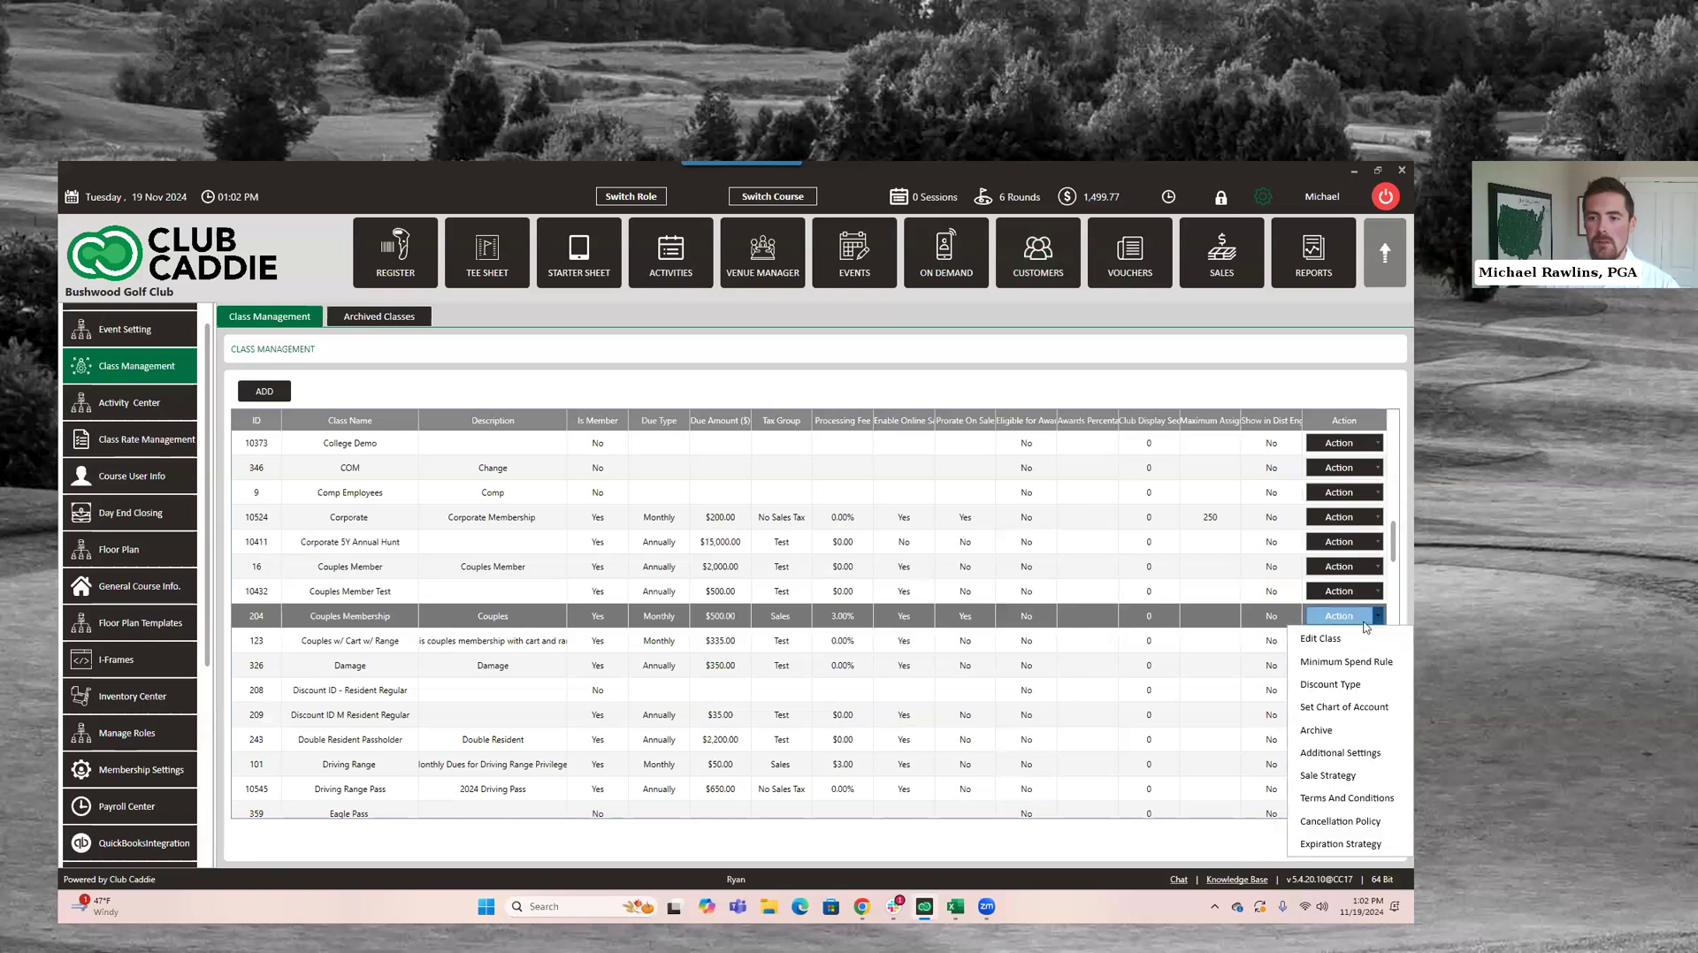
{"action": "left_click", "coordinate": [1346, 684]}
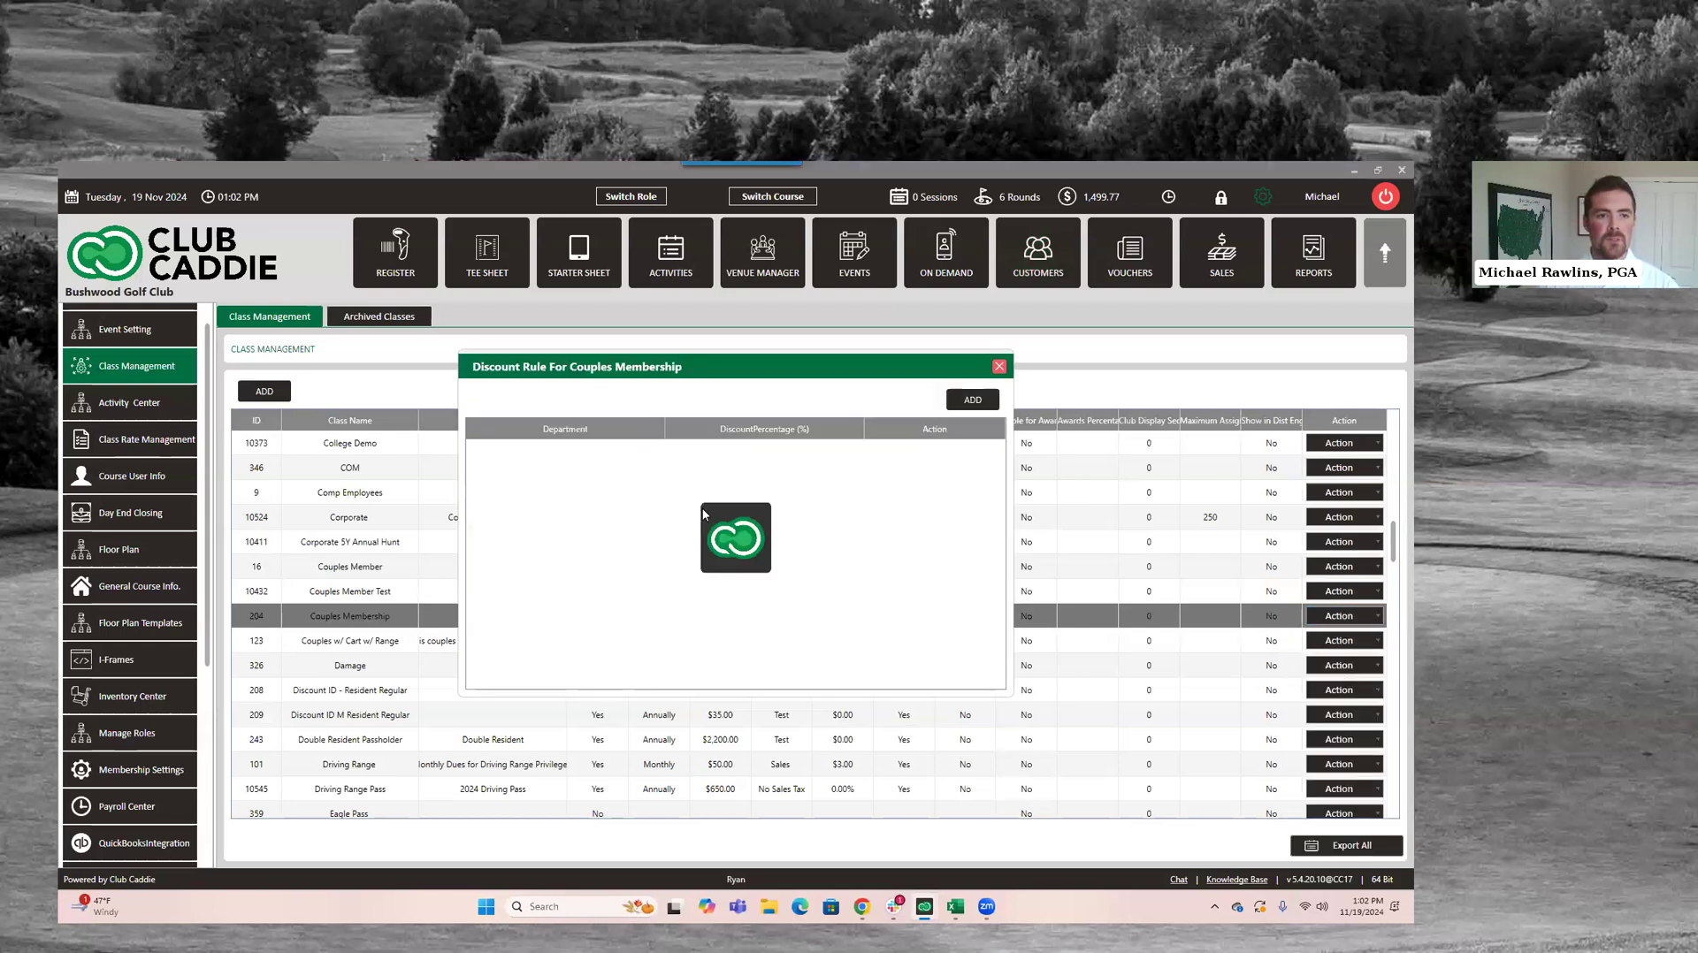
{"action": "left_click", "coordinate": [954, 403]}
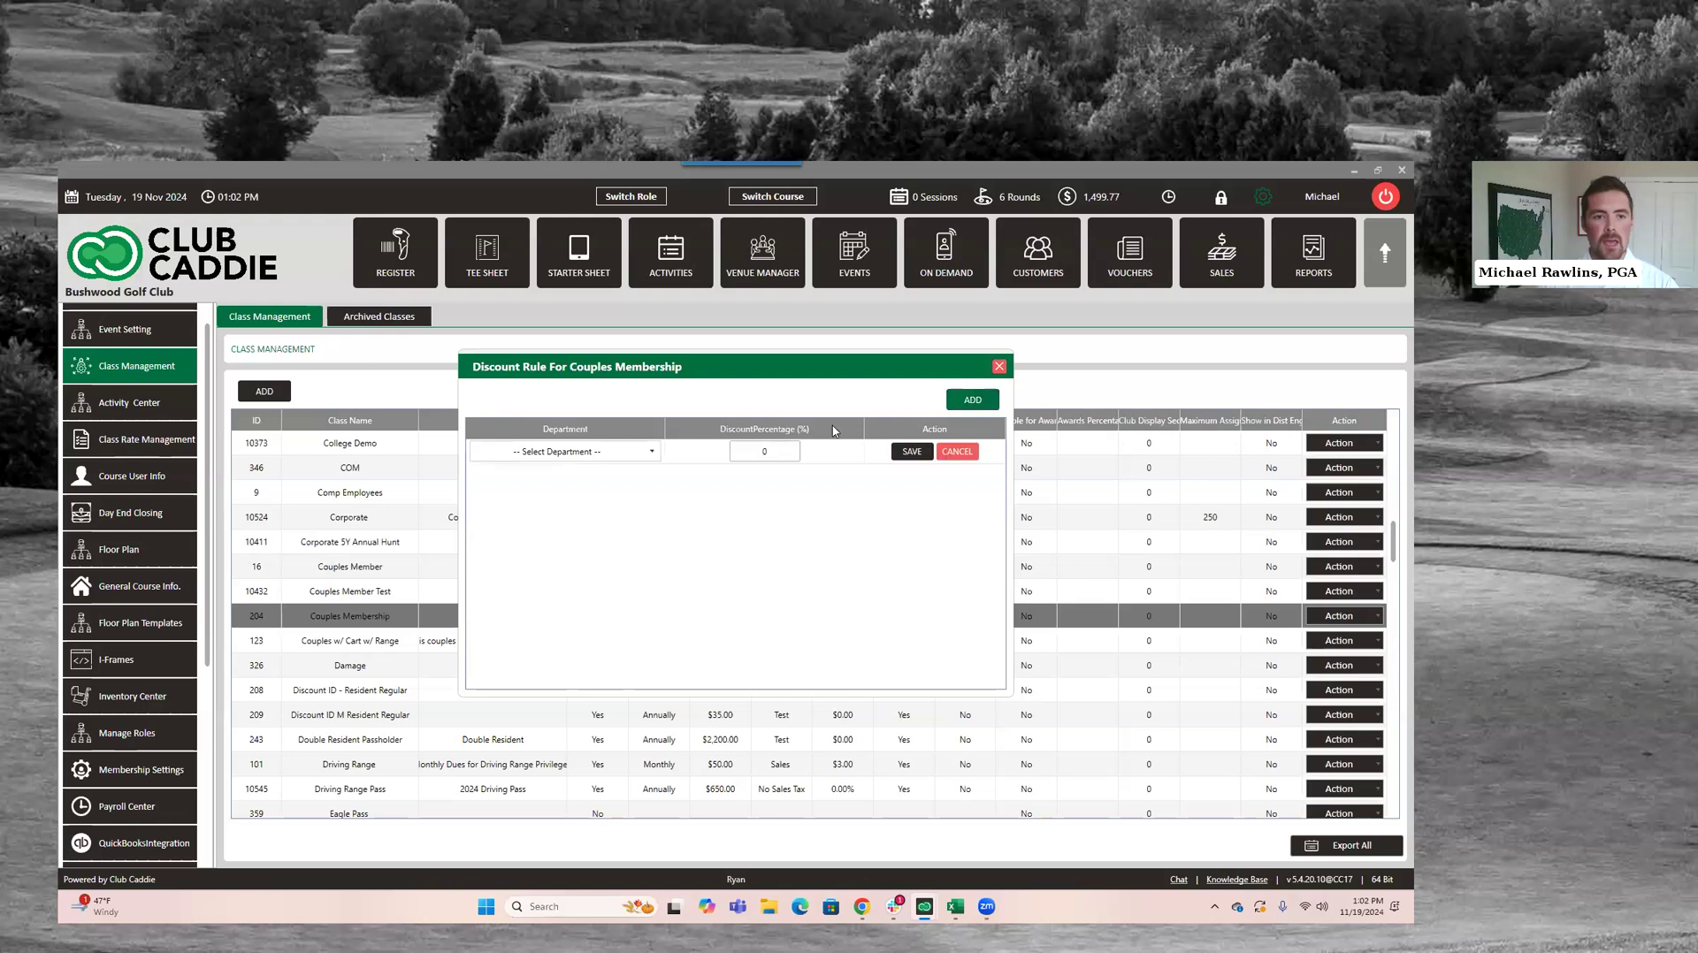
{"action": "left_click", "coordinate": [583, 453]}
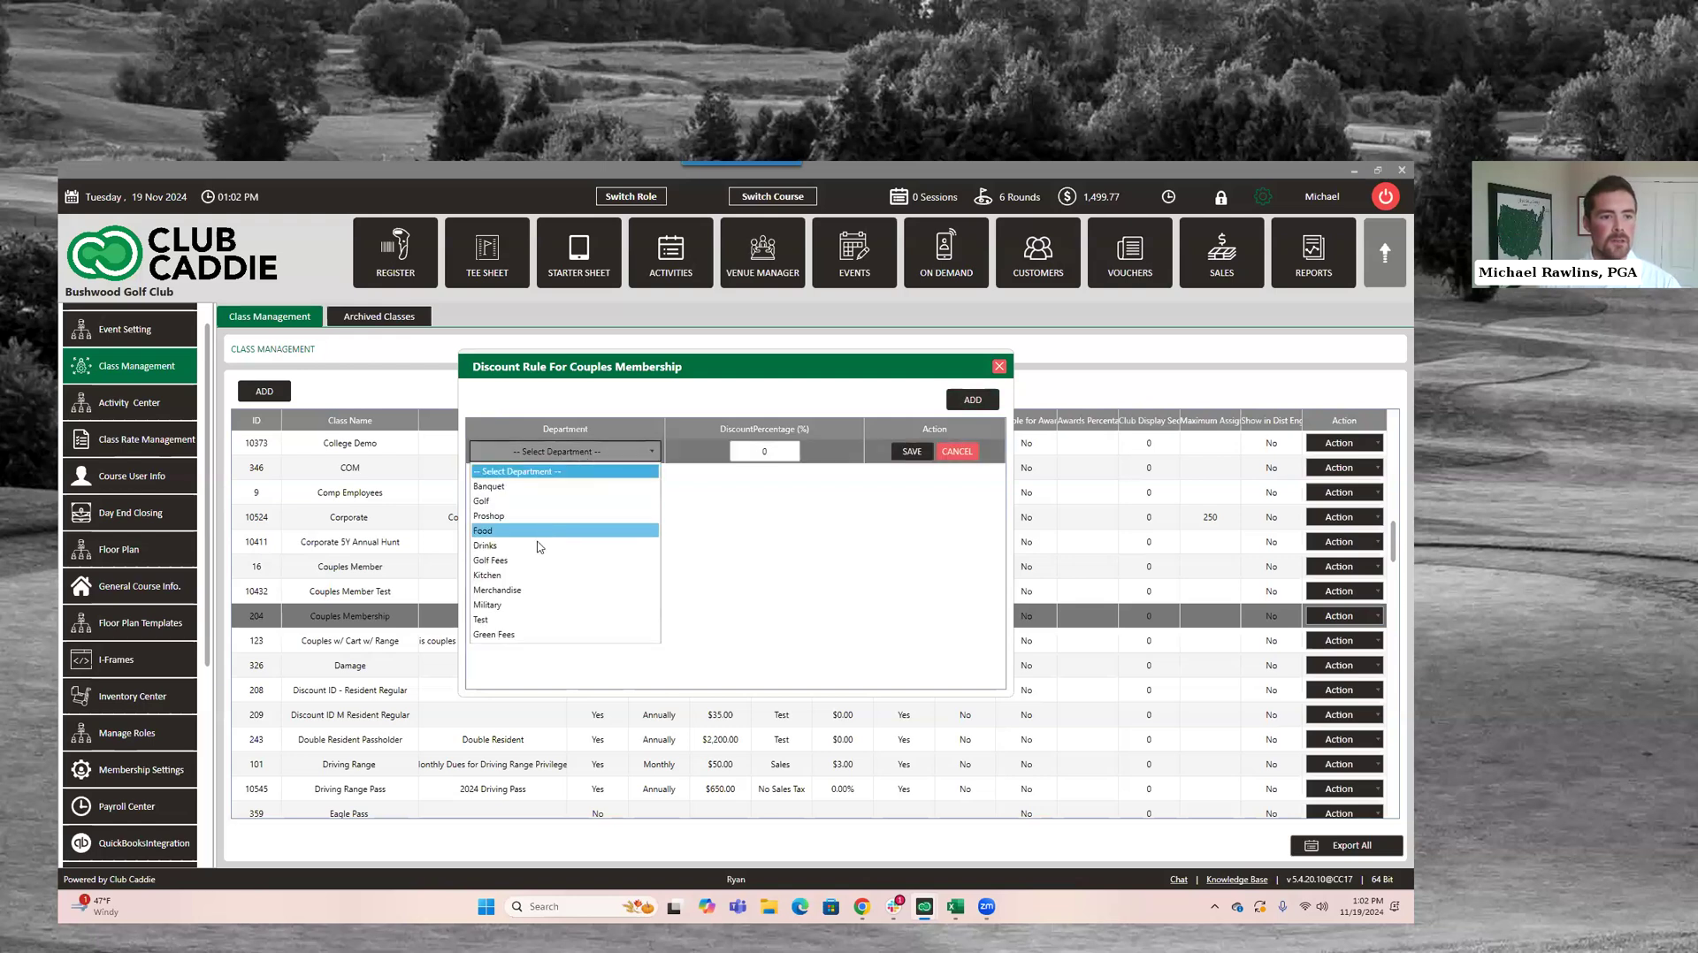
{"action": "left_click", "coordinate": [522, 517]}
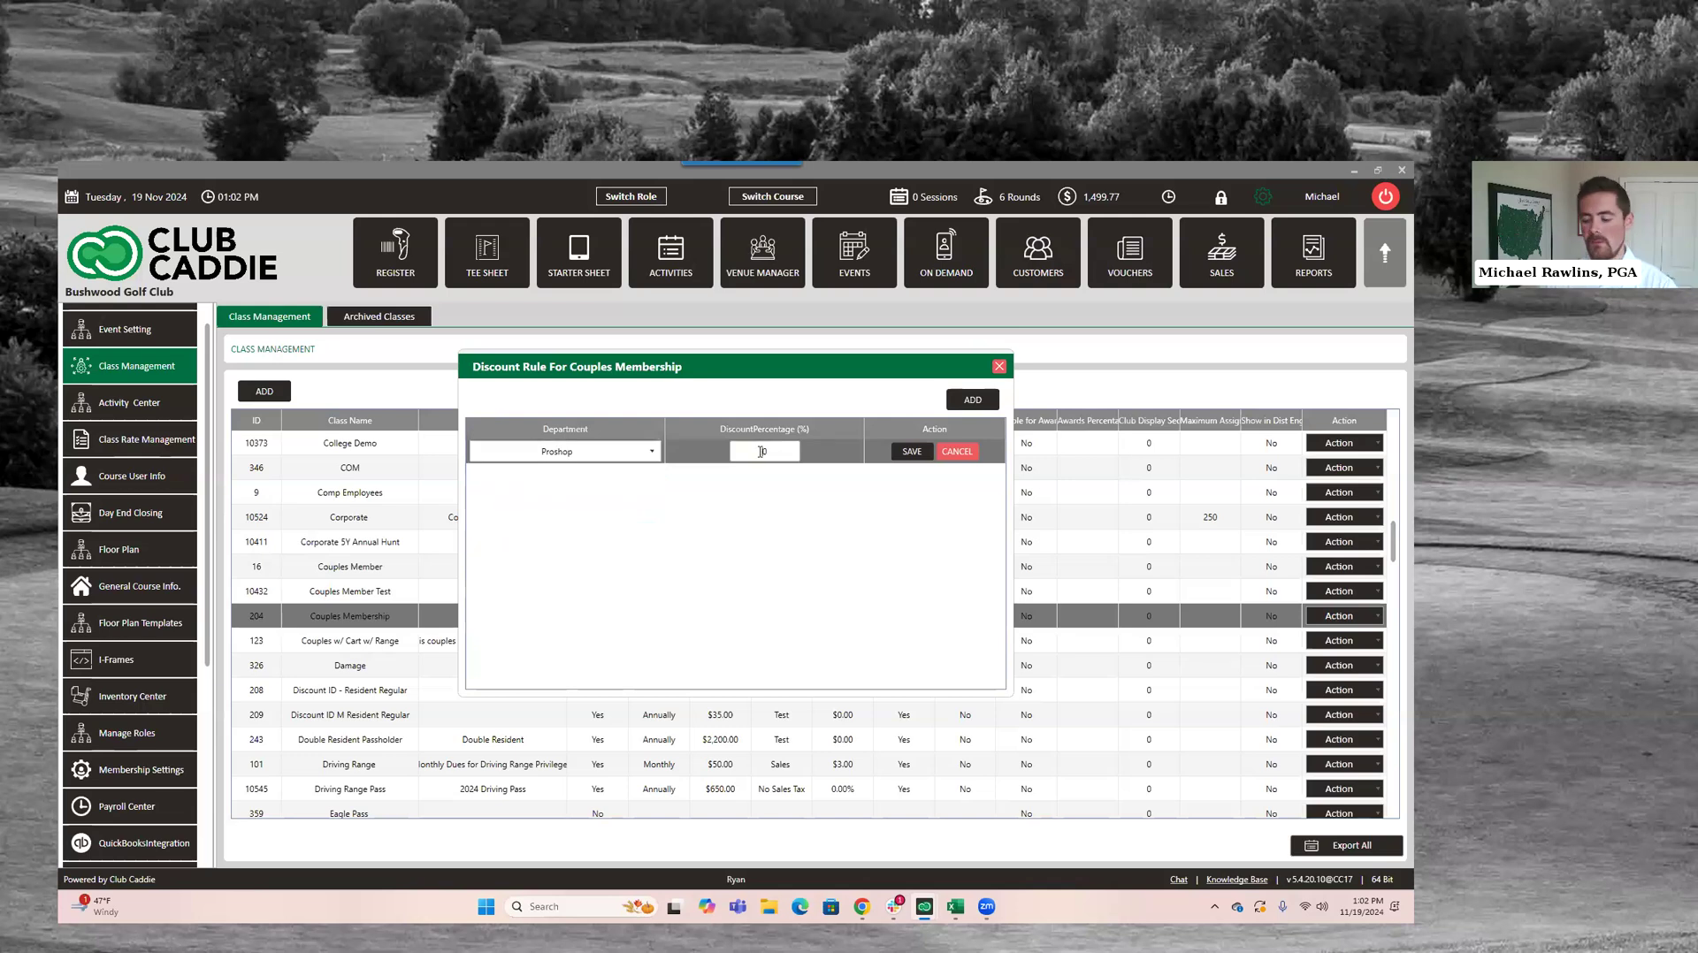
{"action": "left_click", "coordinate": [911, 451]}
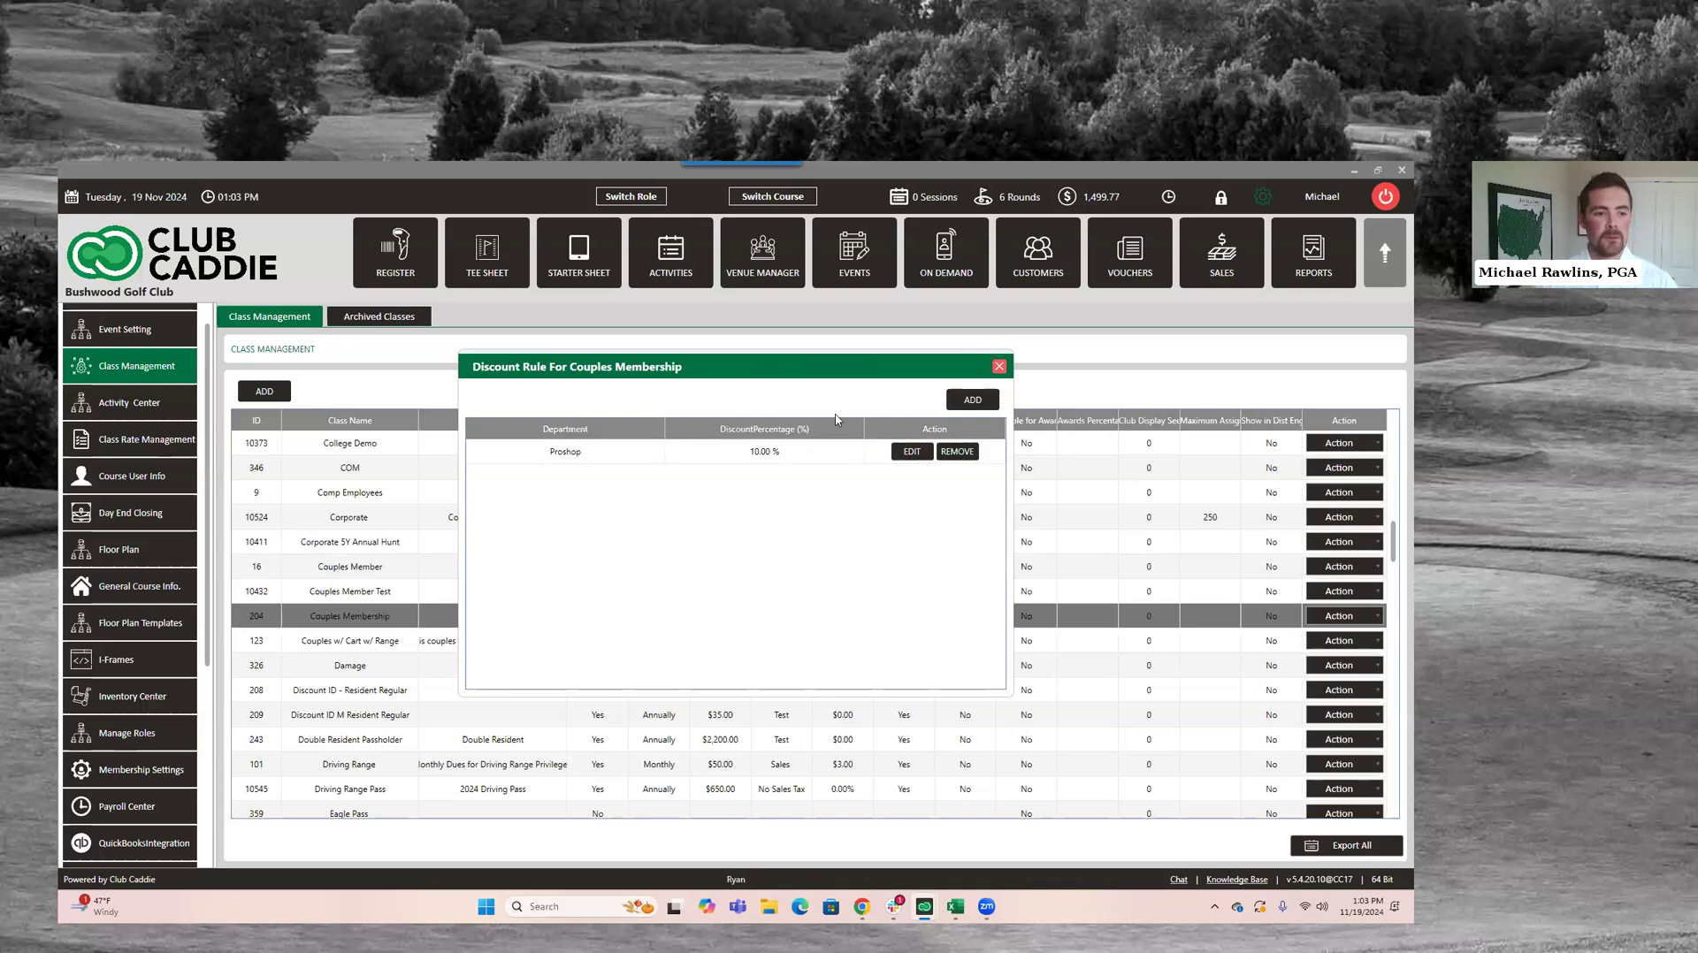
Close the discount rules and assign the chart of account 34 - Misc. Banquet Sales to the Couples Membership class
{"action": "left_click", "coordinate": [999, 367]}
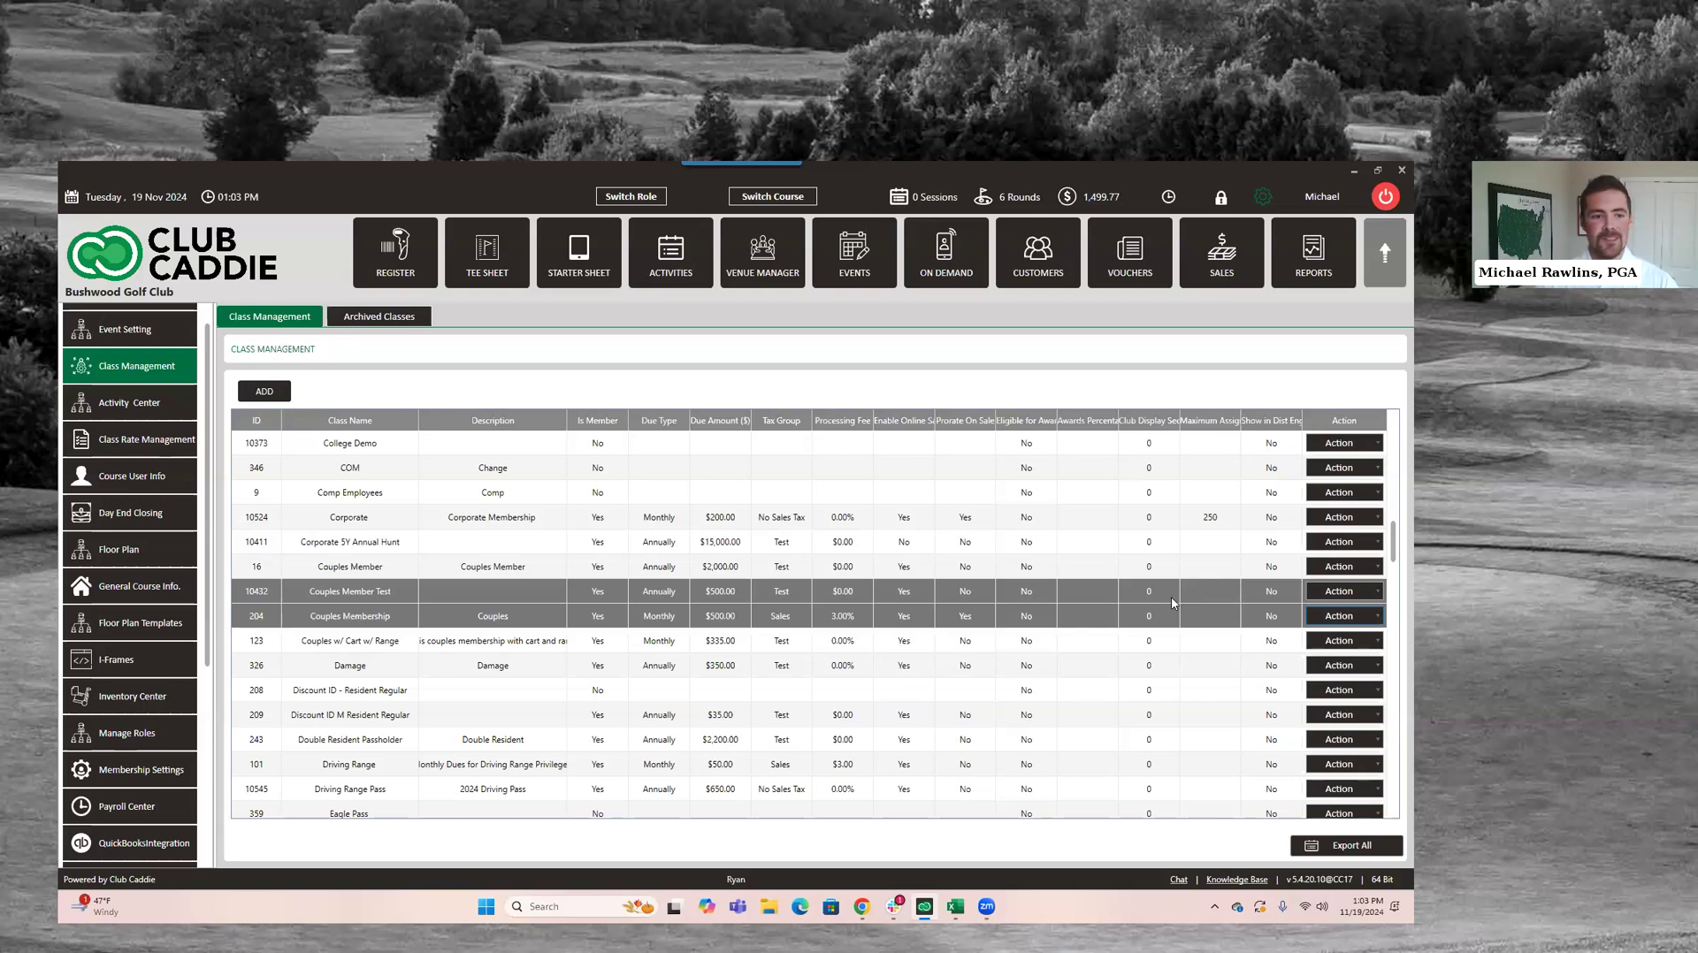
{"action": "left_click", "coordinate": [1368, 616]}
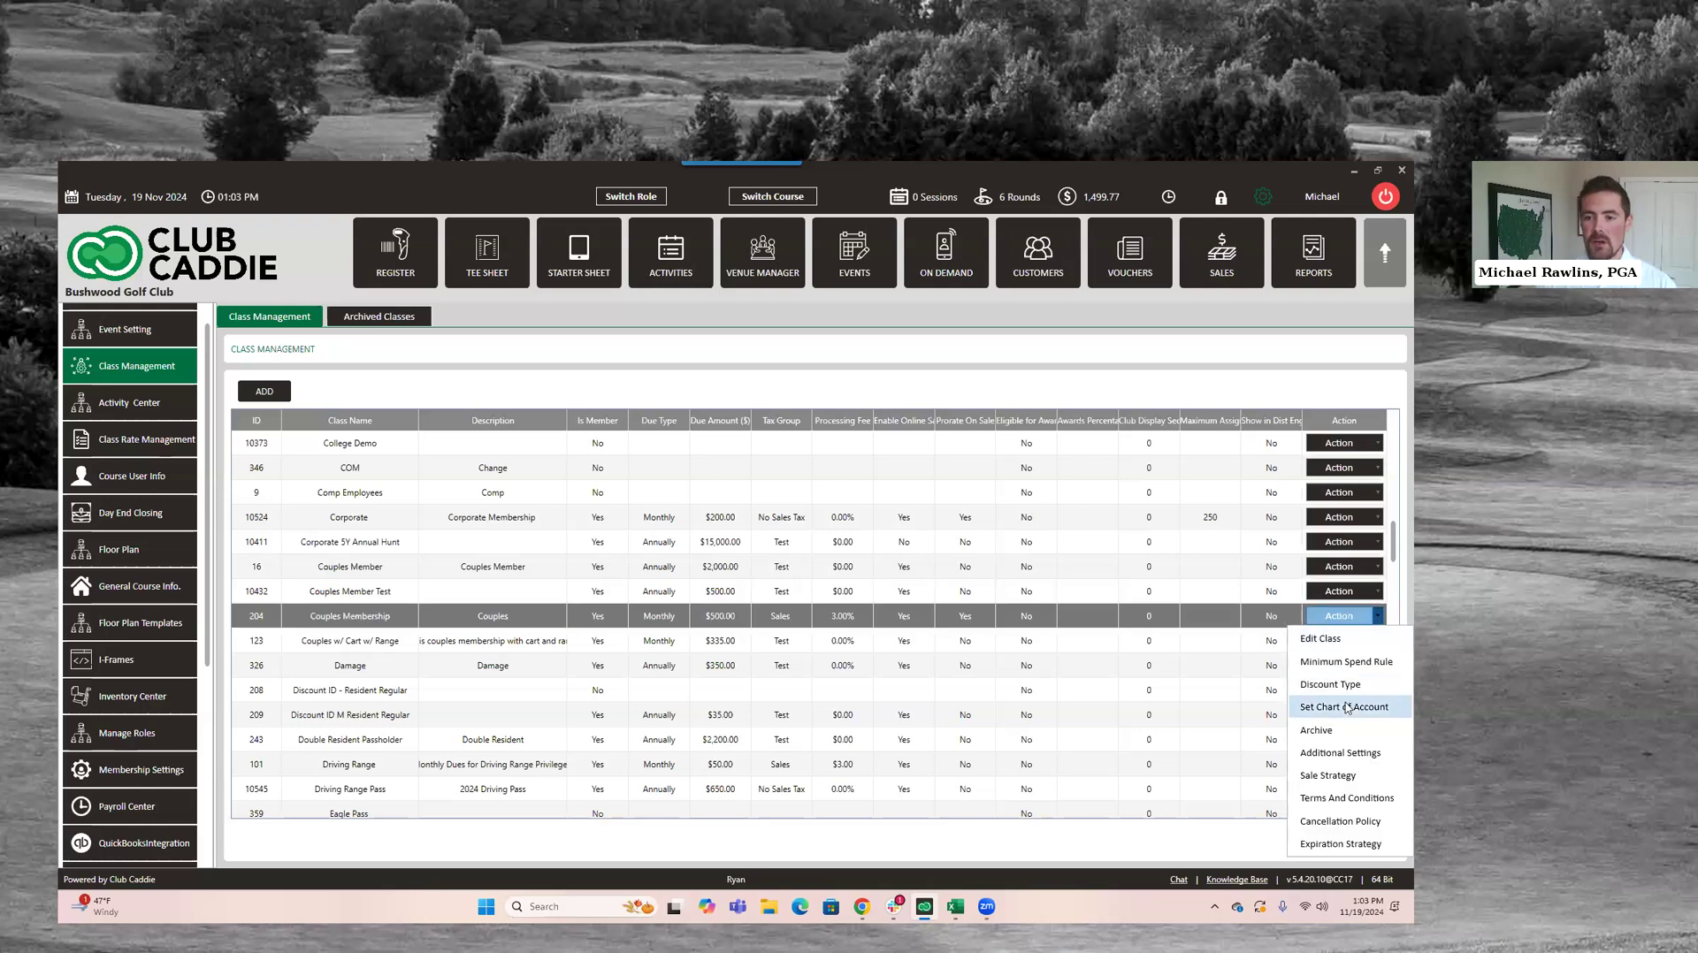
{"action": "left_click", "coordinate": [1346, 707]}
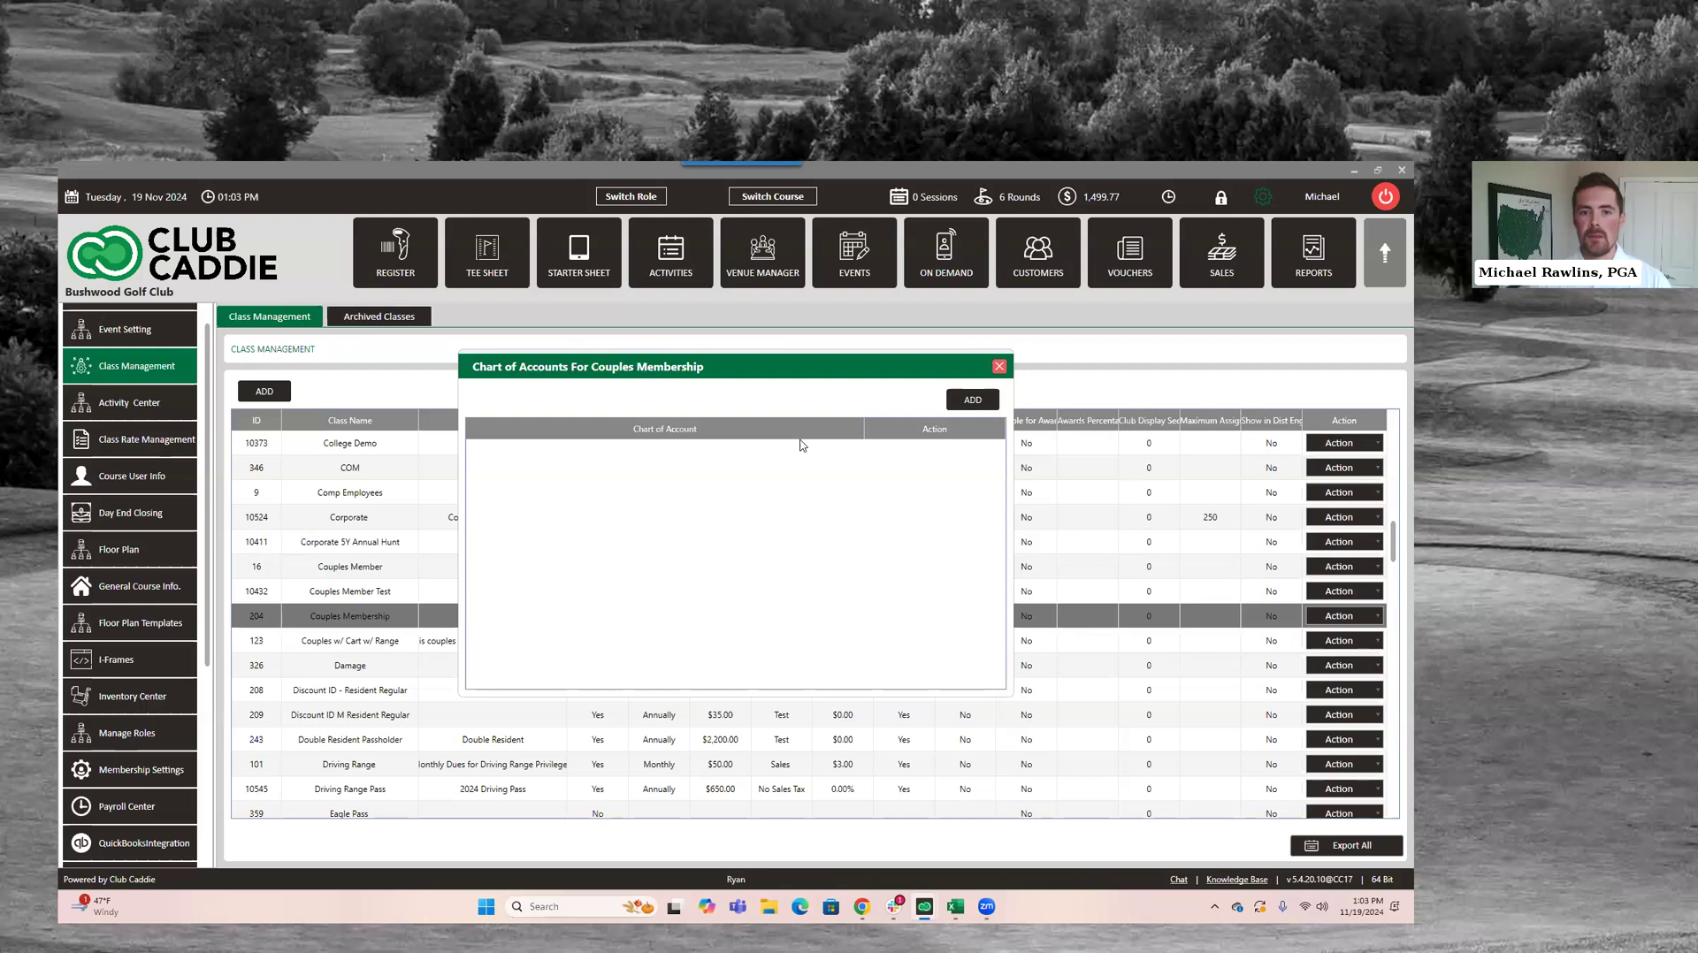
{"action": "left_click", "coordinate": [969, 400]}
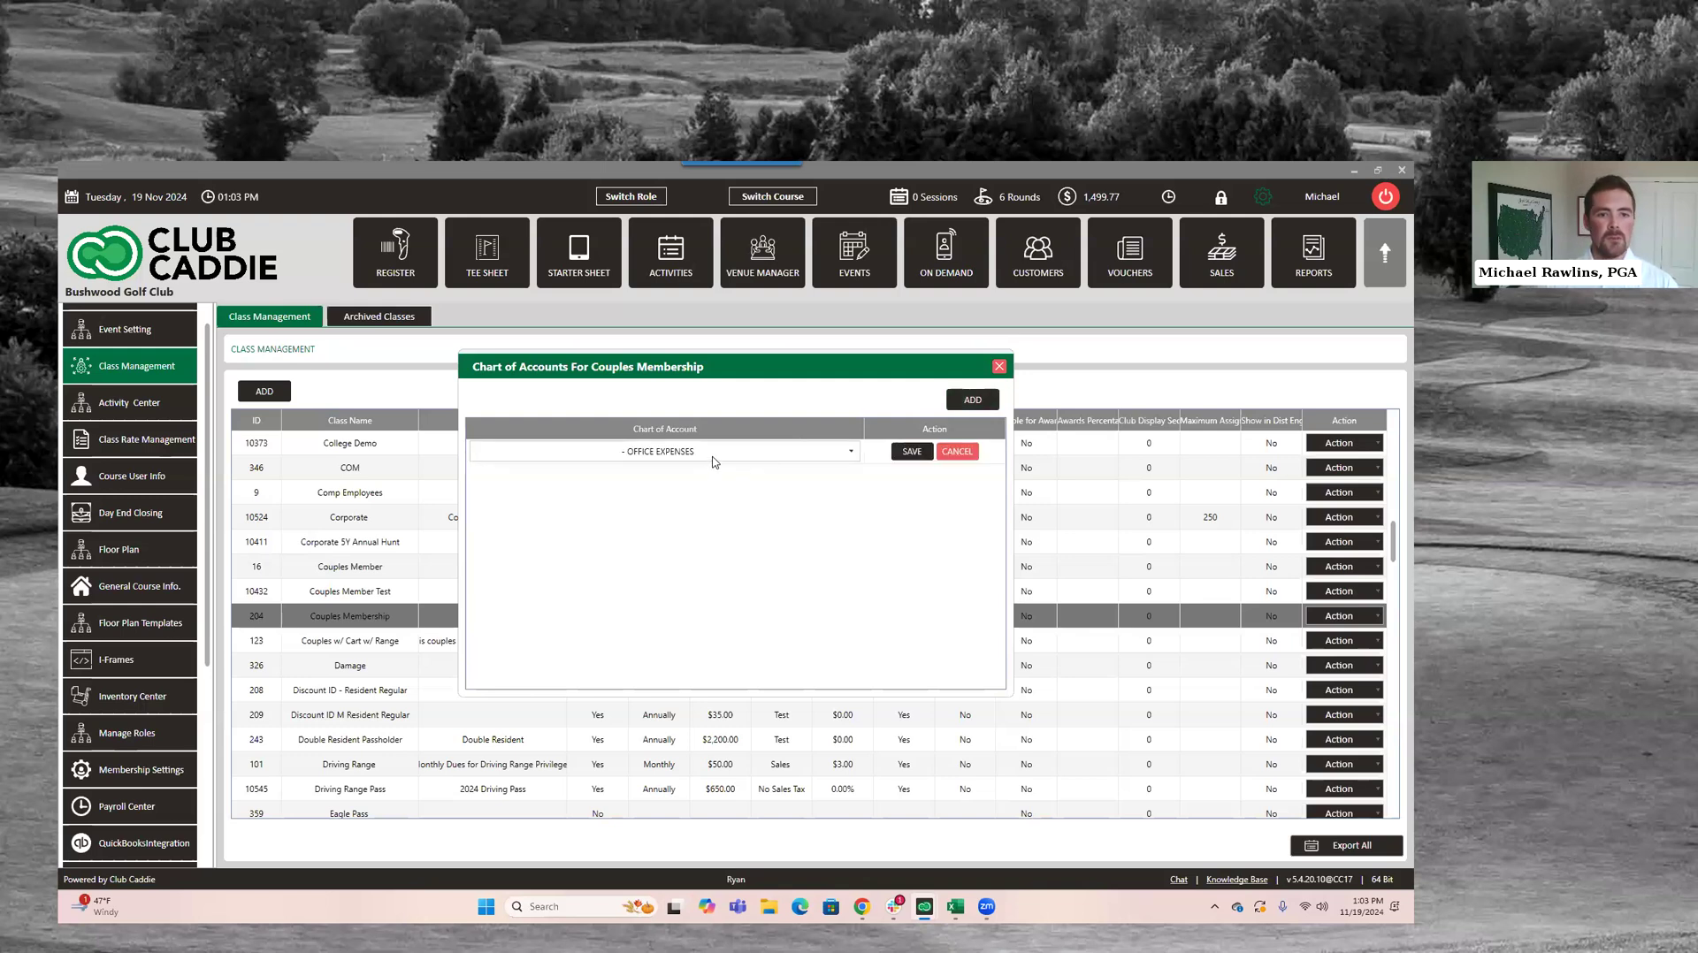
{"action": "left_click", "coordinate": [712, 453]}
{"action": "scroll", "coordinate": [614, 547], "scroll_direction": "down", "scroll_amount": 5}
{"action": "scroll", "coordinate": [611, 554], "scroll_direction": "down", "scroll_amount": 5}
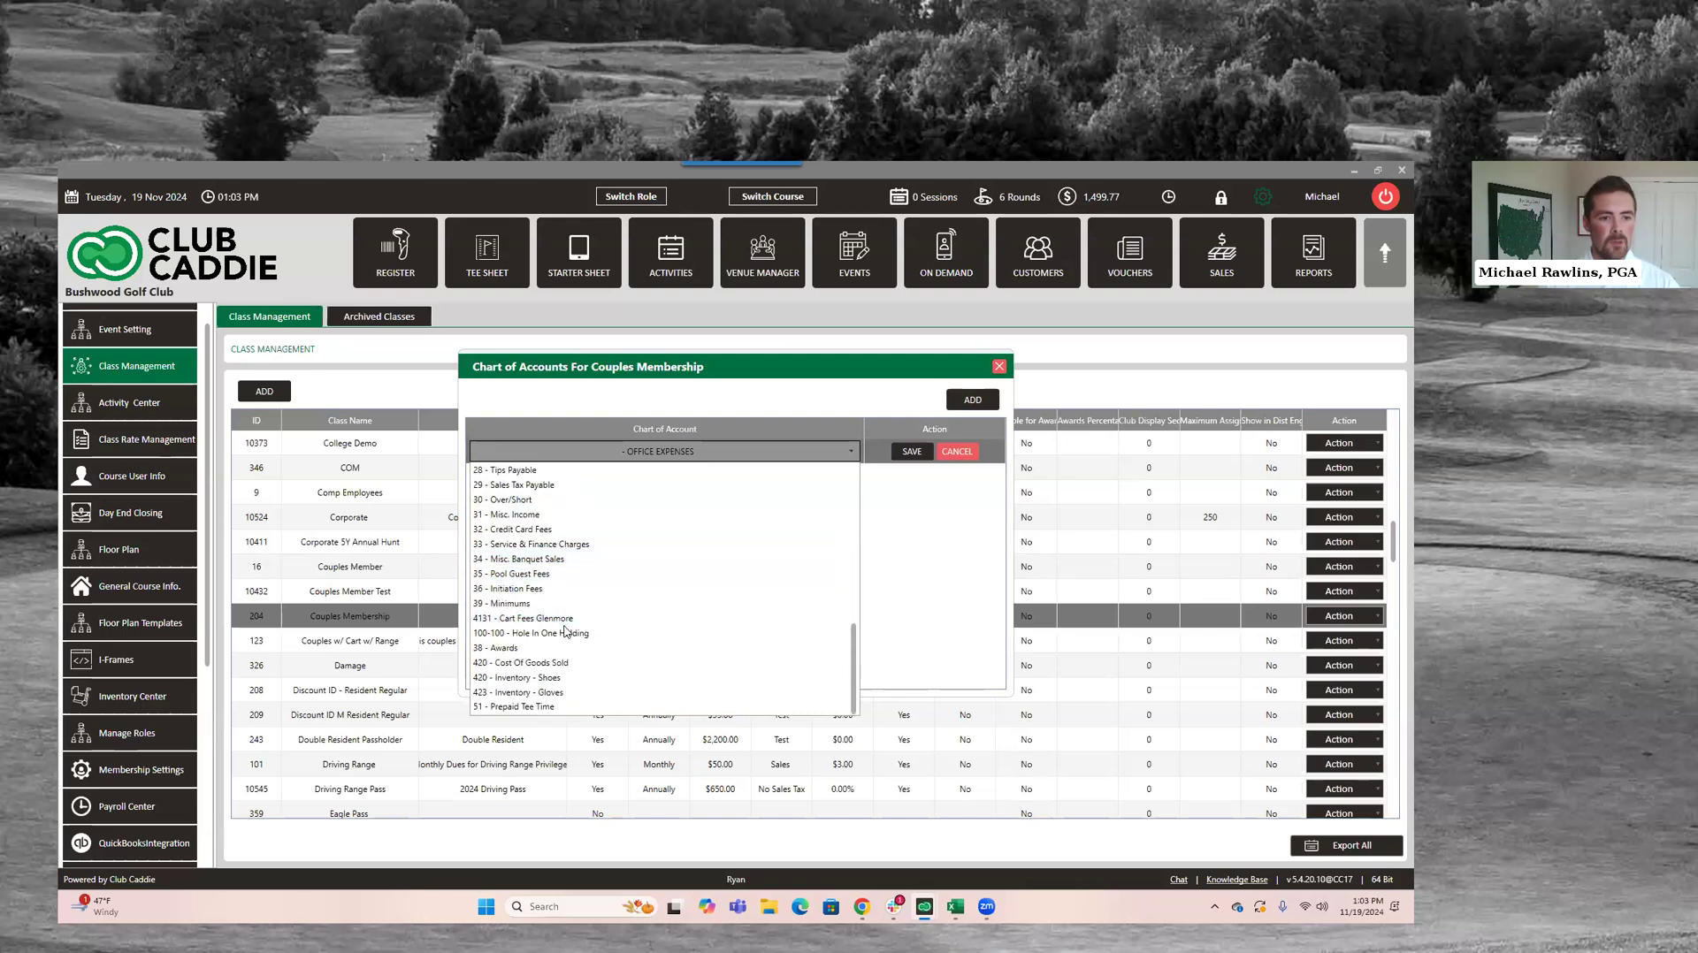
{"action": "left_click", "coordinate": [566, 558]}
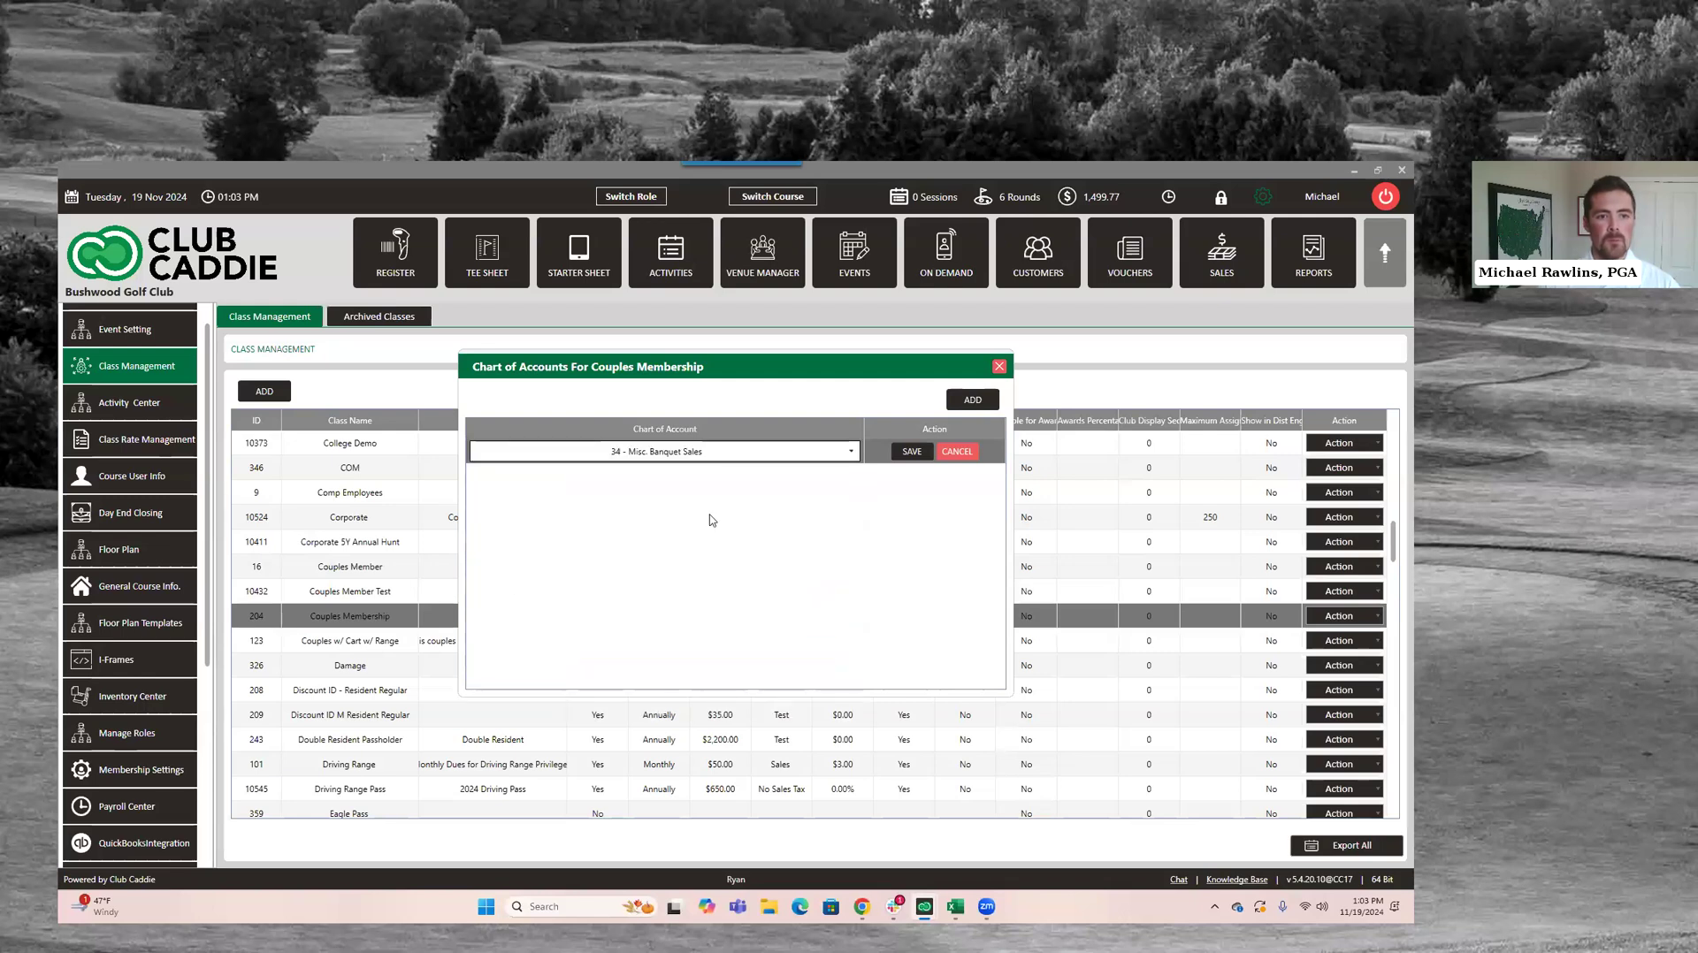
{"action": "left_click", "coordinate": [912, 454]}
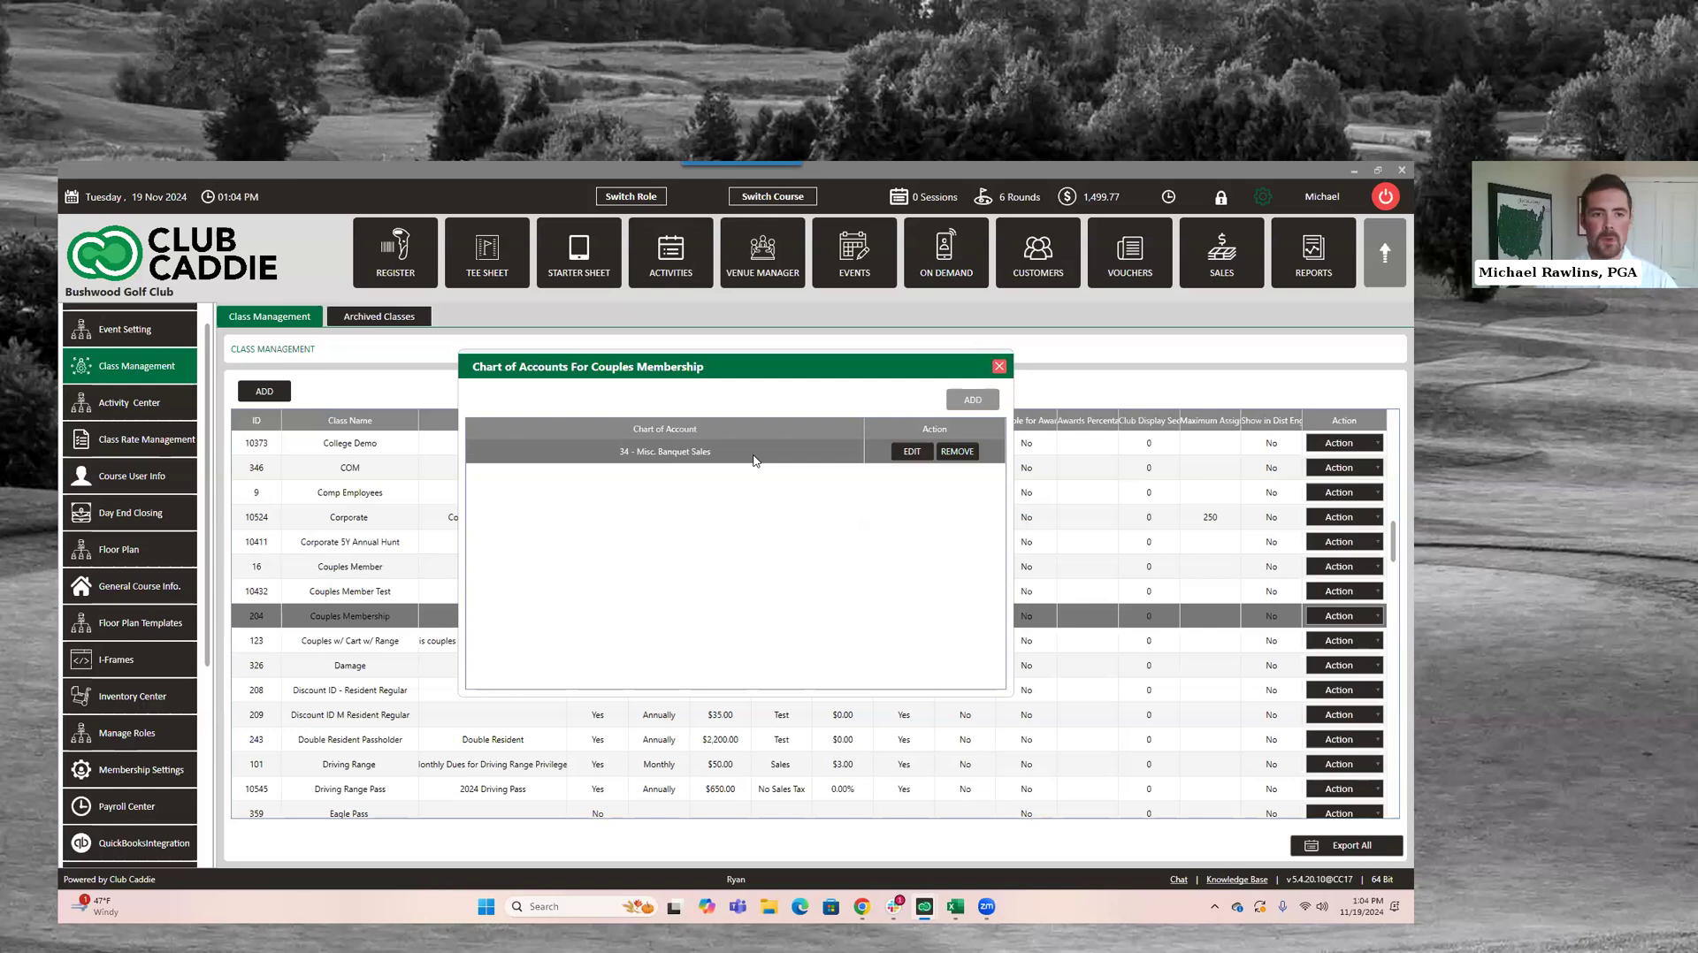
{"action": "left_click", "coordinate": [999, 367]}
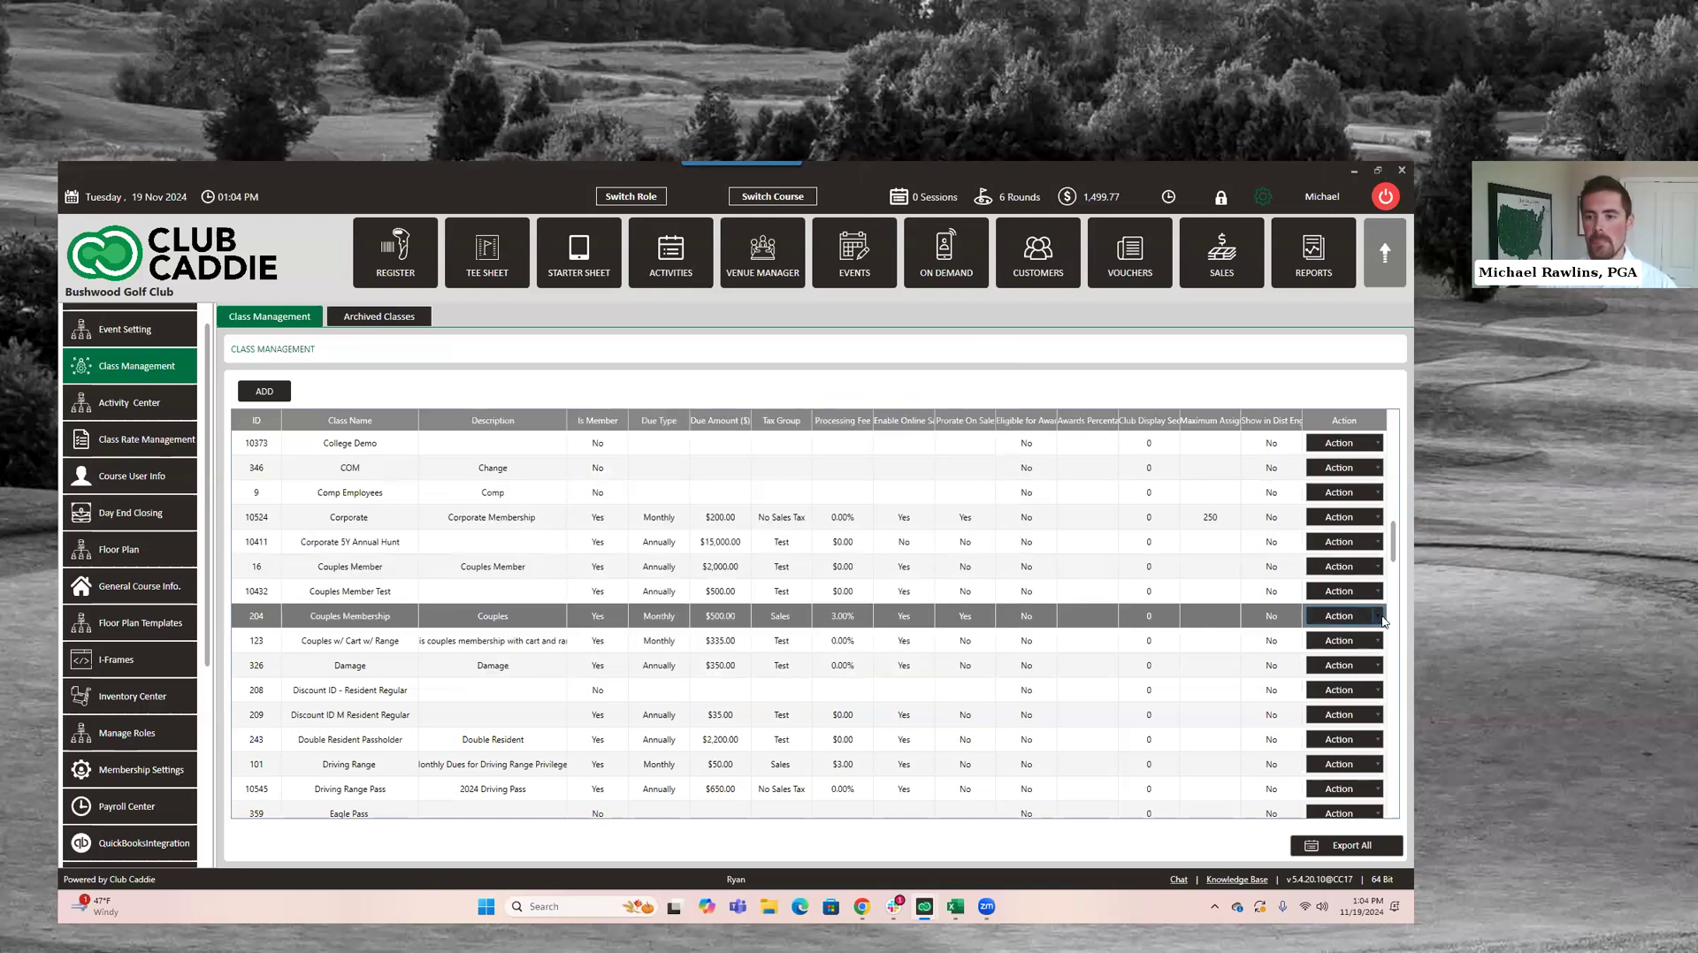
Try to set Maximum Assignments to 10 in the Couples Membership class's additional settings, then close them without saving
{"action": "left_click", "coordinate": [1354, 618]}
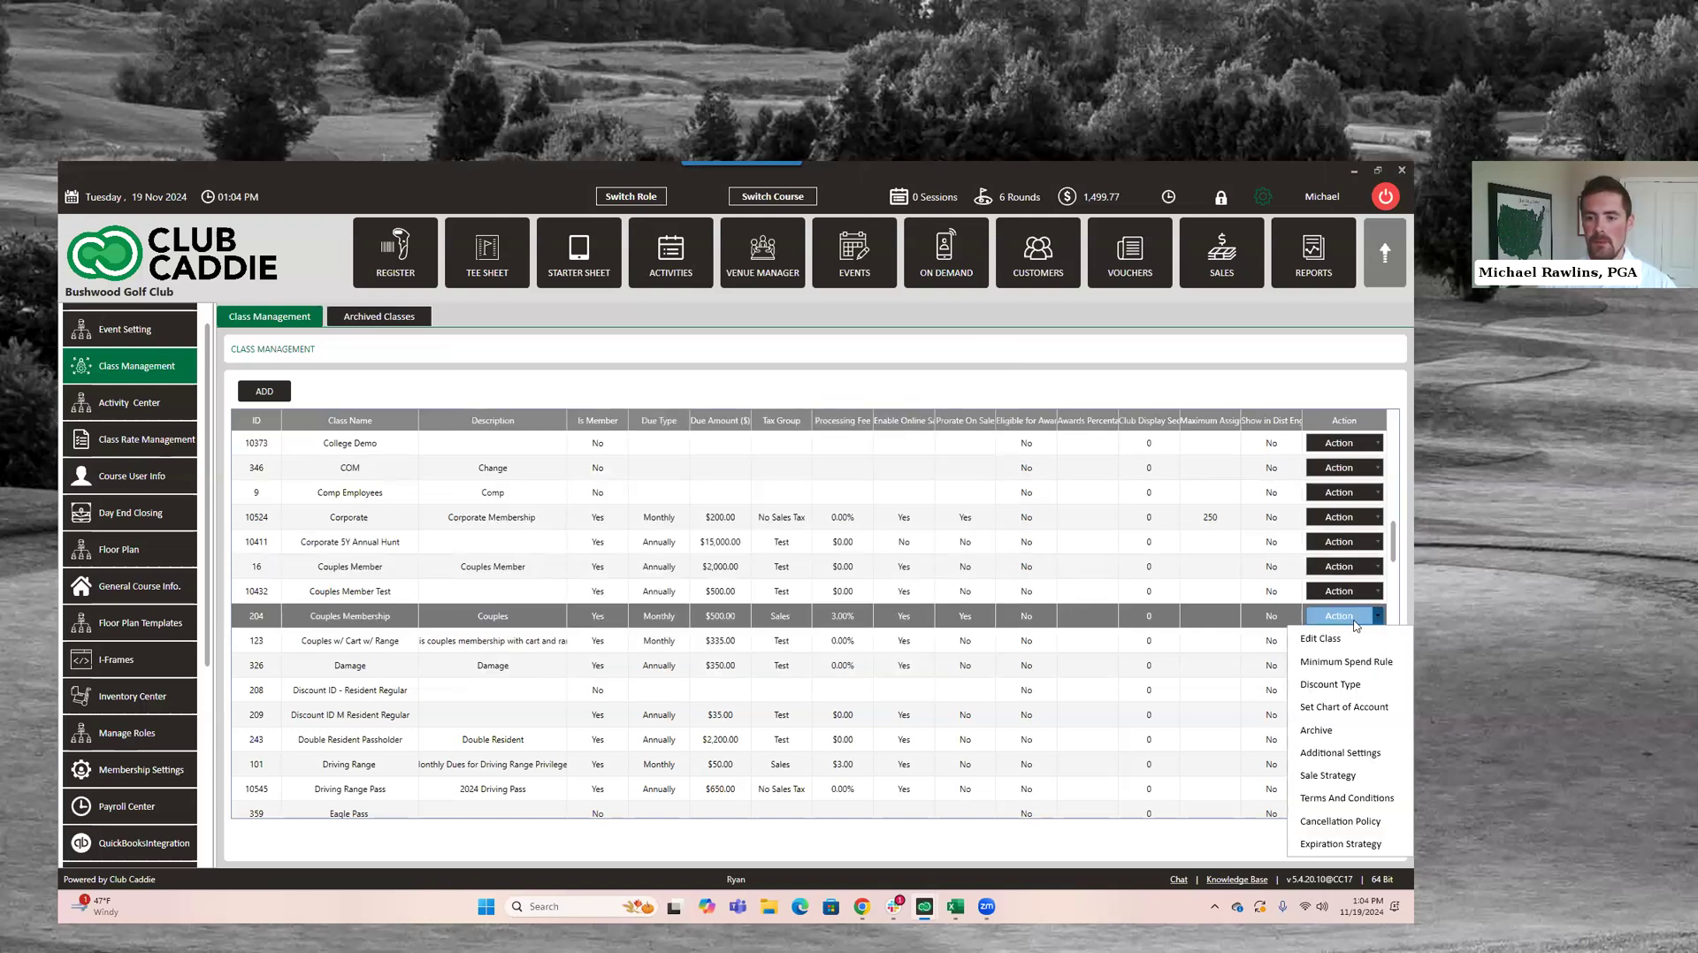
{"action": "left_click", "coordinate": [1356, 753]}
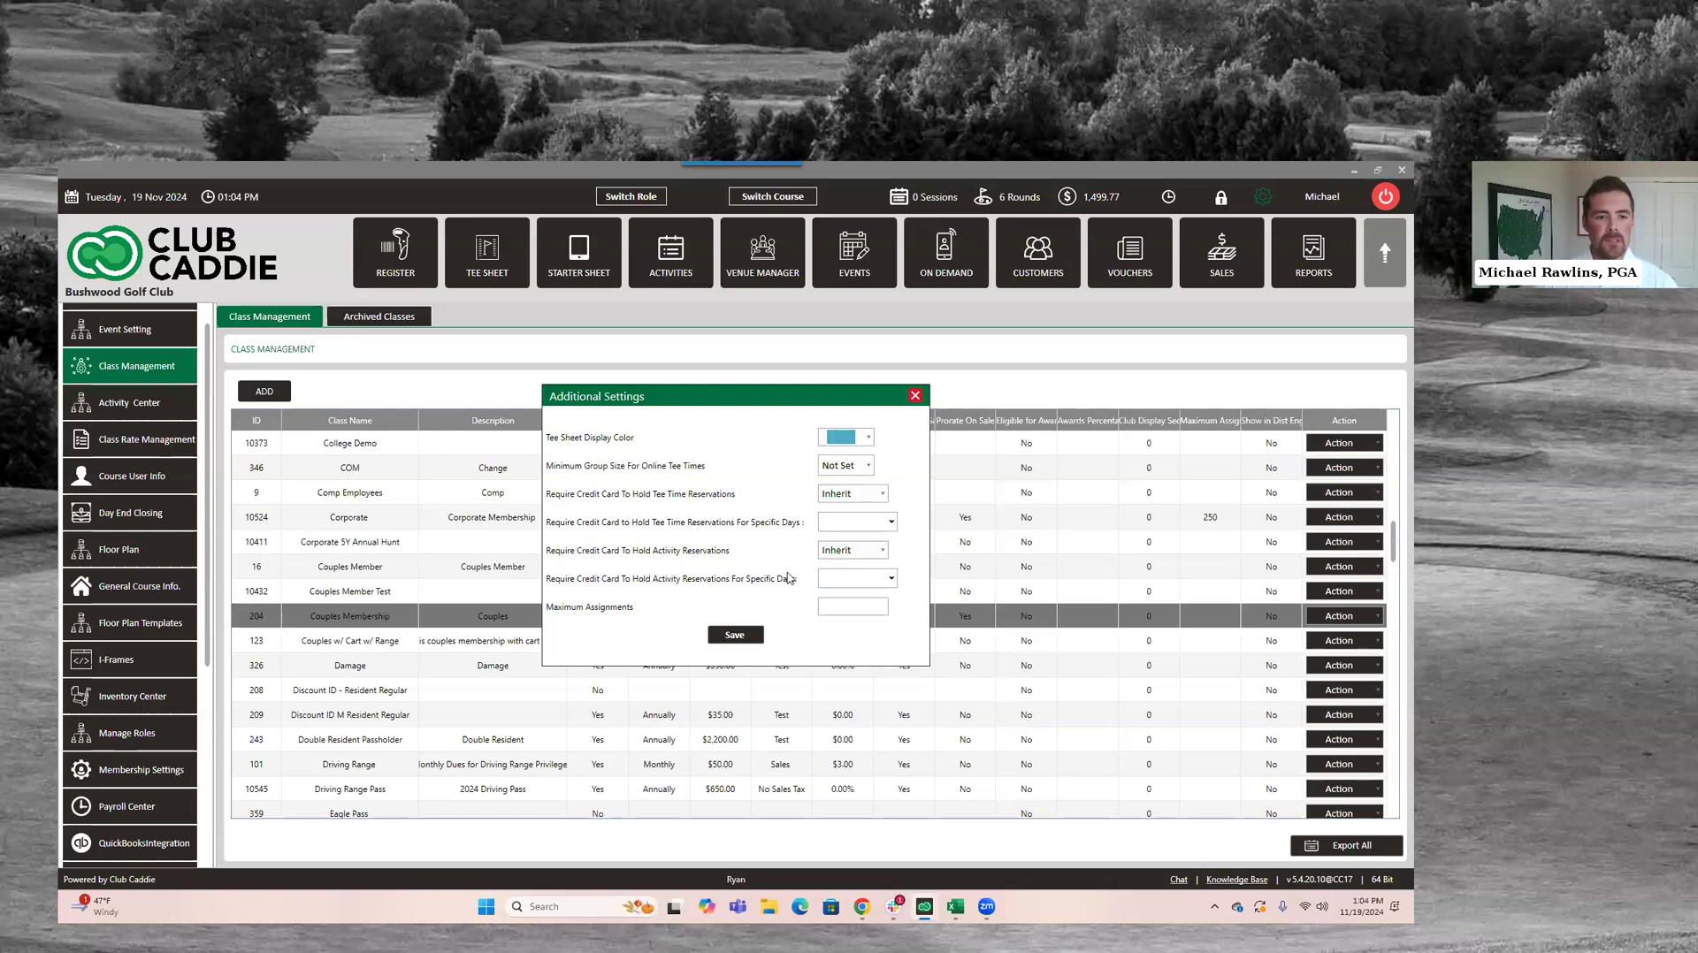
{"action": "left_click", "coordinate": [837, 604]}
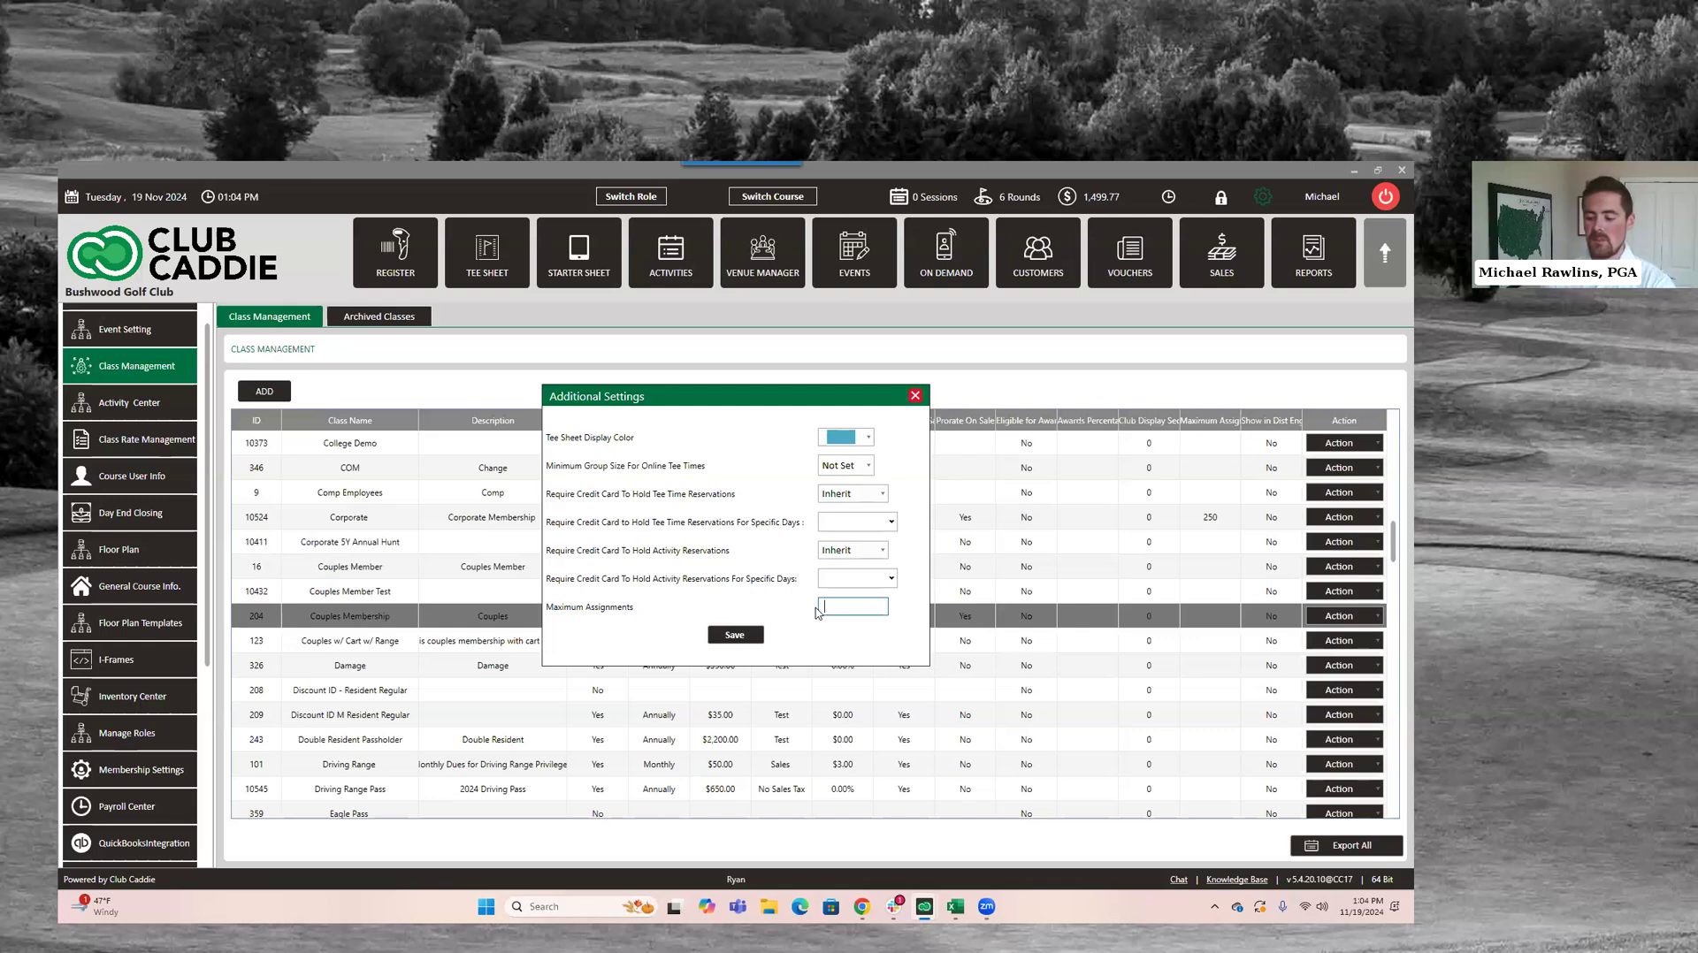
{"action": "type", "text": "10"}
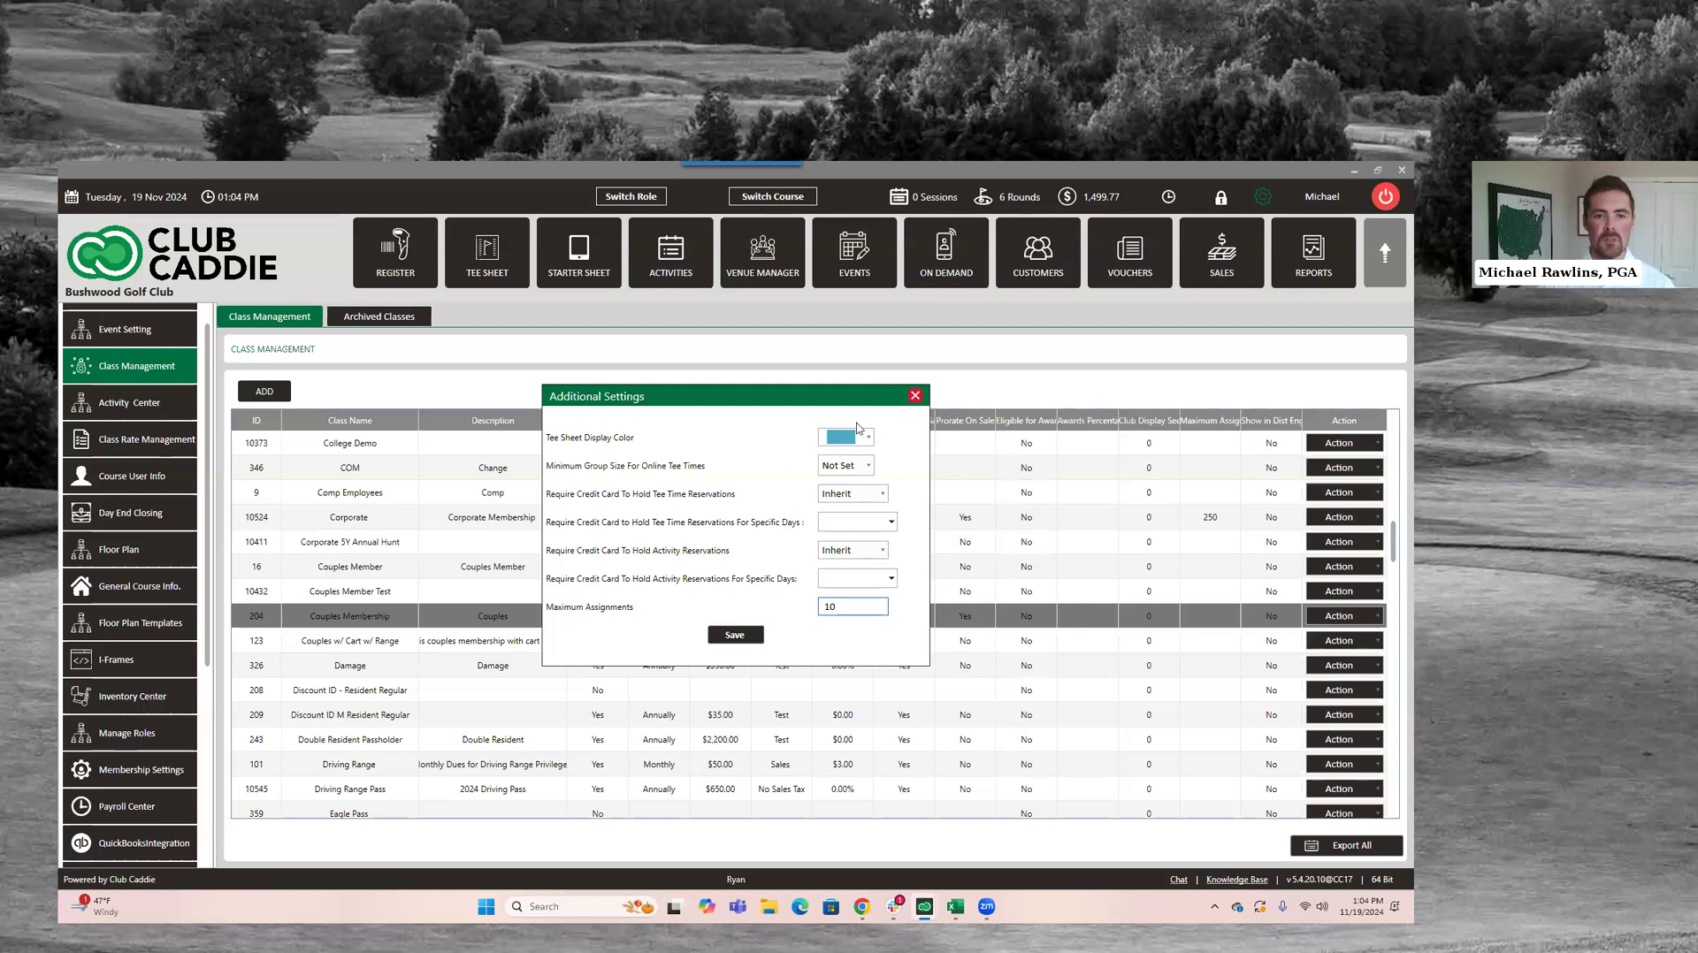
{"action": "left_click", "coordinate": [915, 396]}
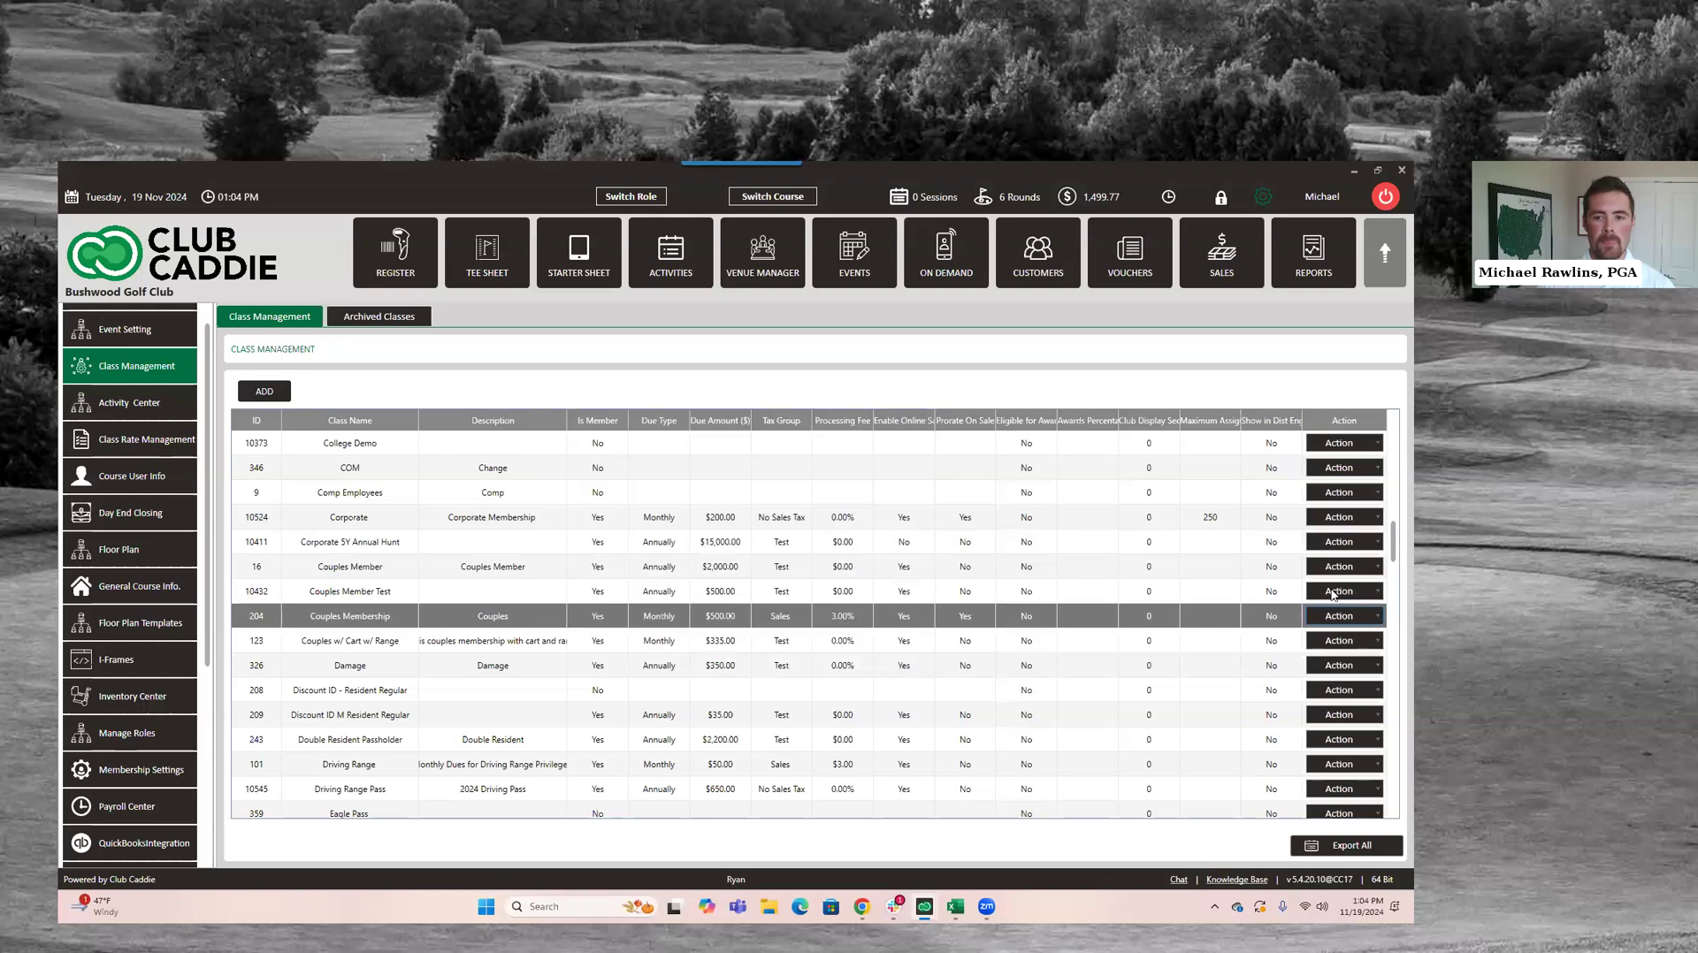
Review the sale strategy of the Couples Membership class, including its online membership sales link, then close it
{"action": "left_click", "coordinate": [1377, 616]}
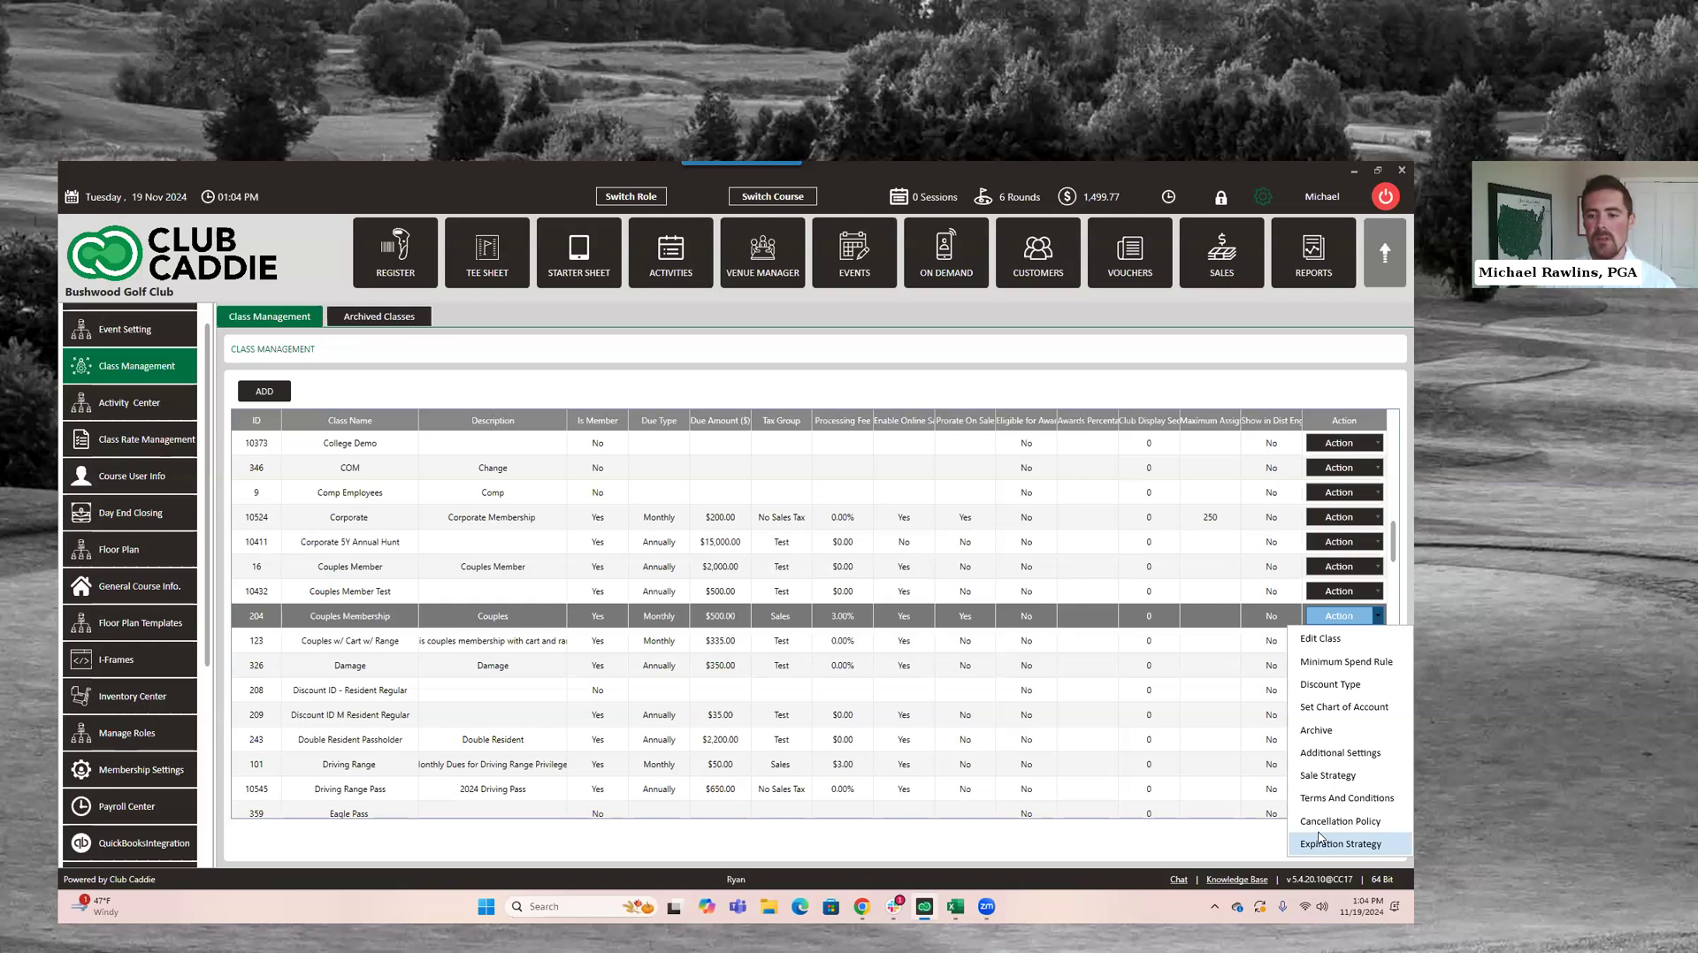
{"action": "left_click", "coordinate": [1319, 776]}
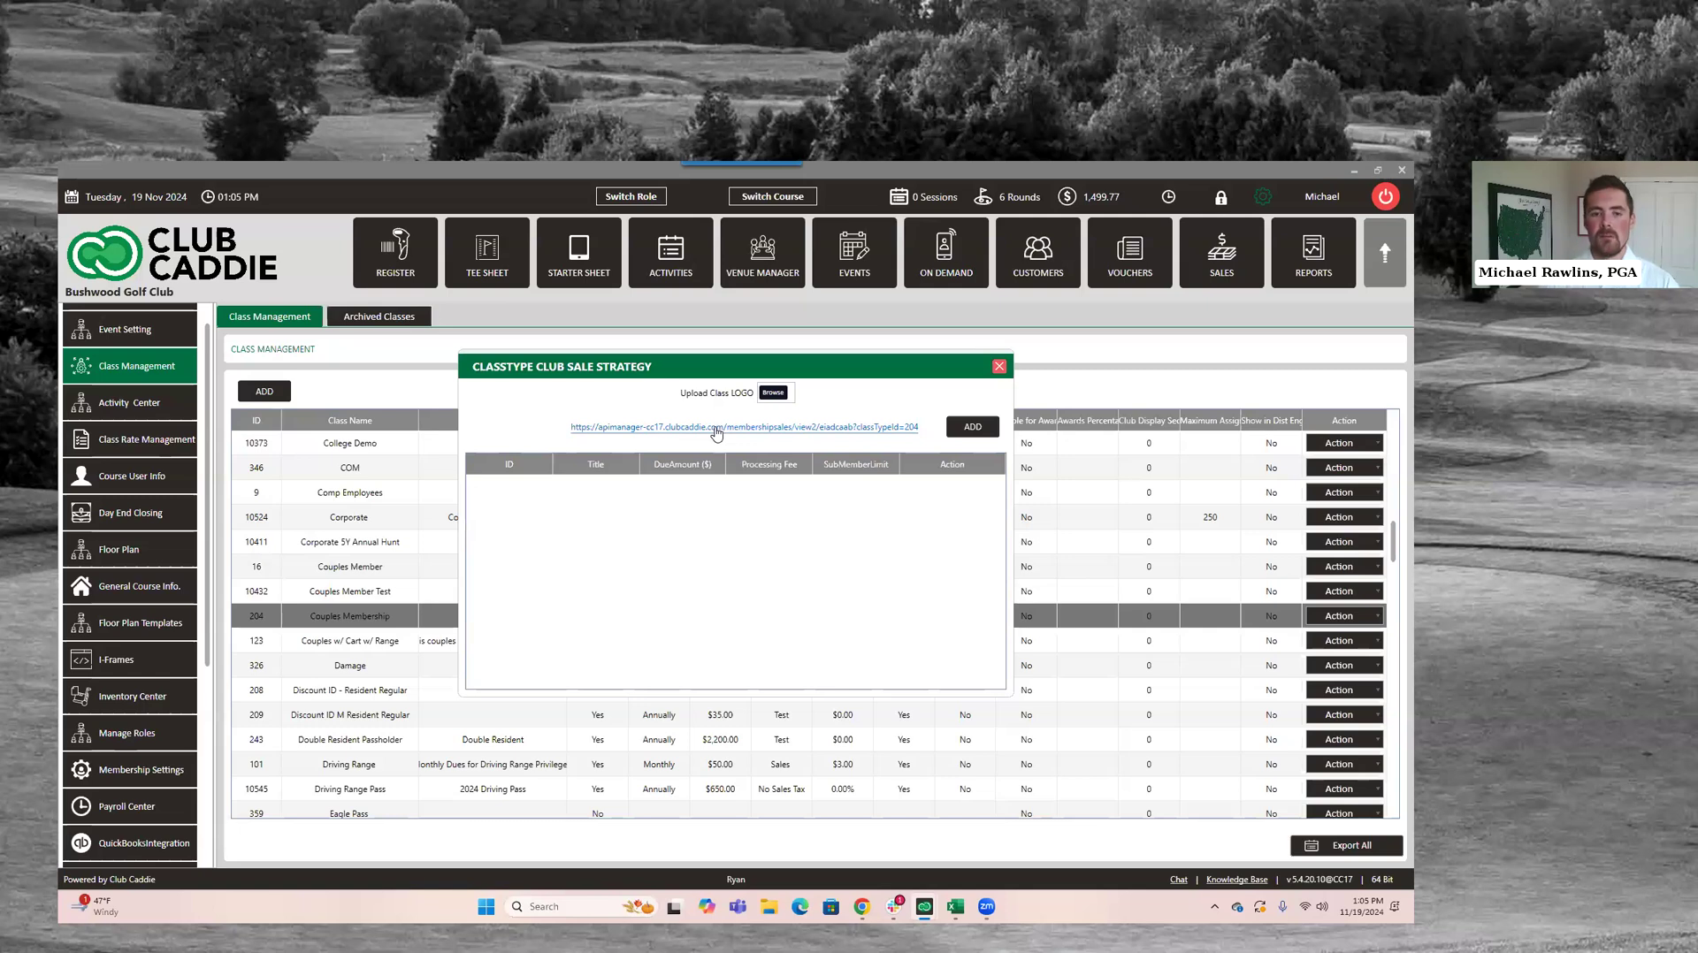
{"action": "left_click", "coordinate": [998, 367]}
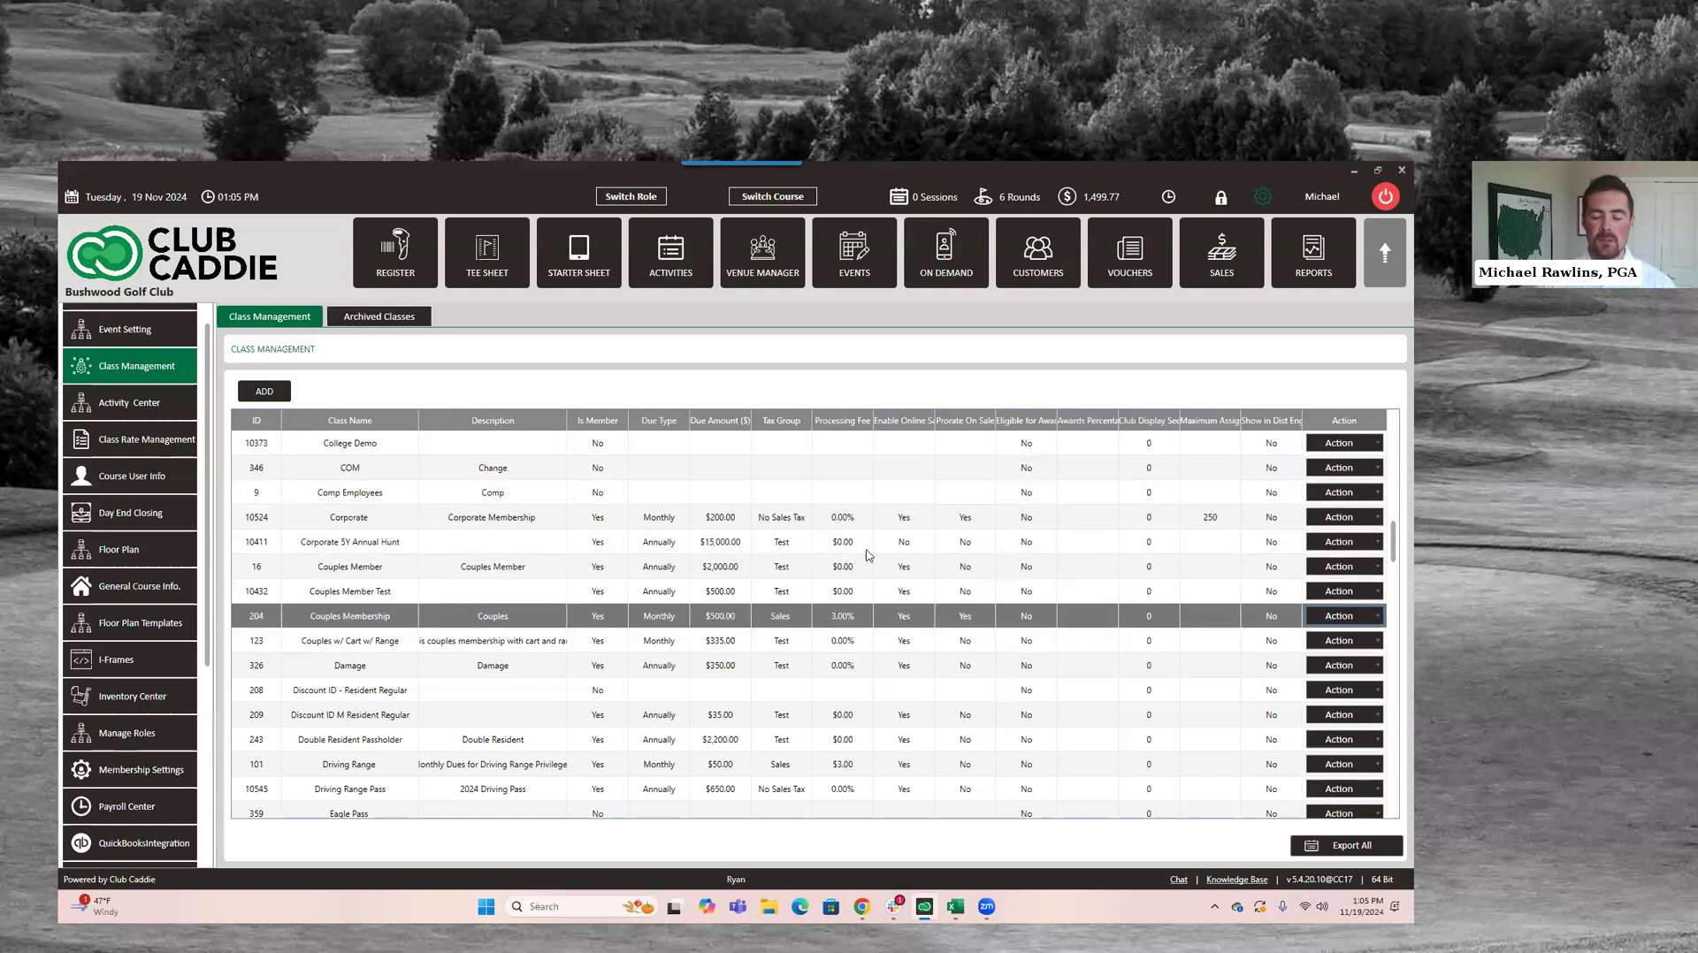
Open the Member Activity Report and review the week's member charges, assessments and voided orders
{"action": "left_click", "coordinate": [1284, 277]}
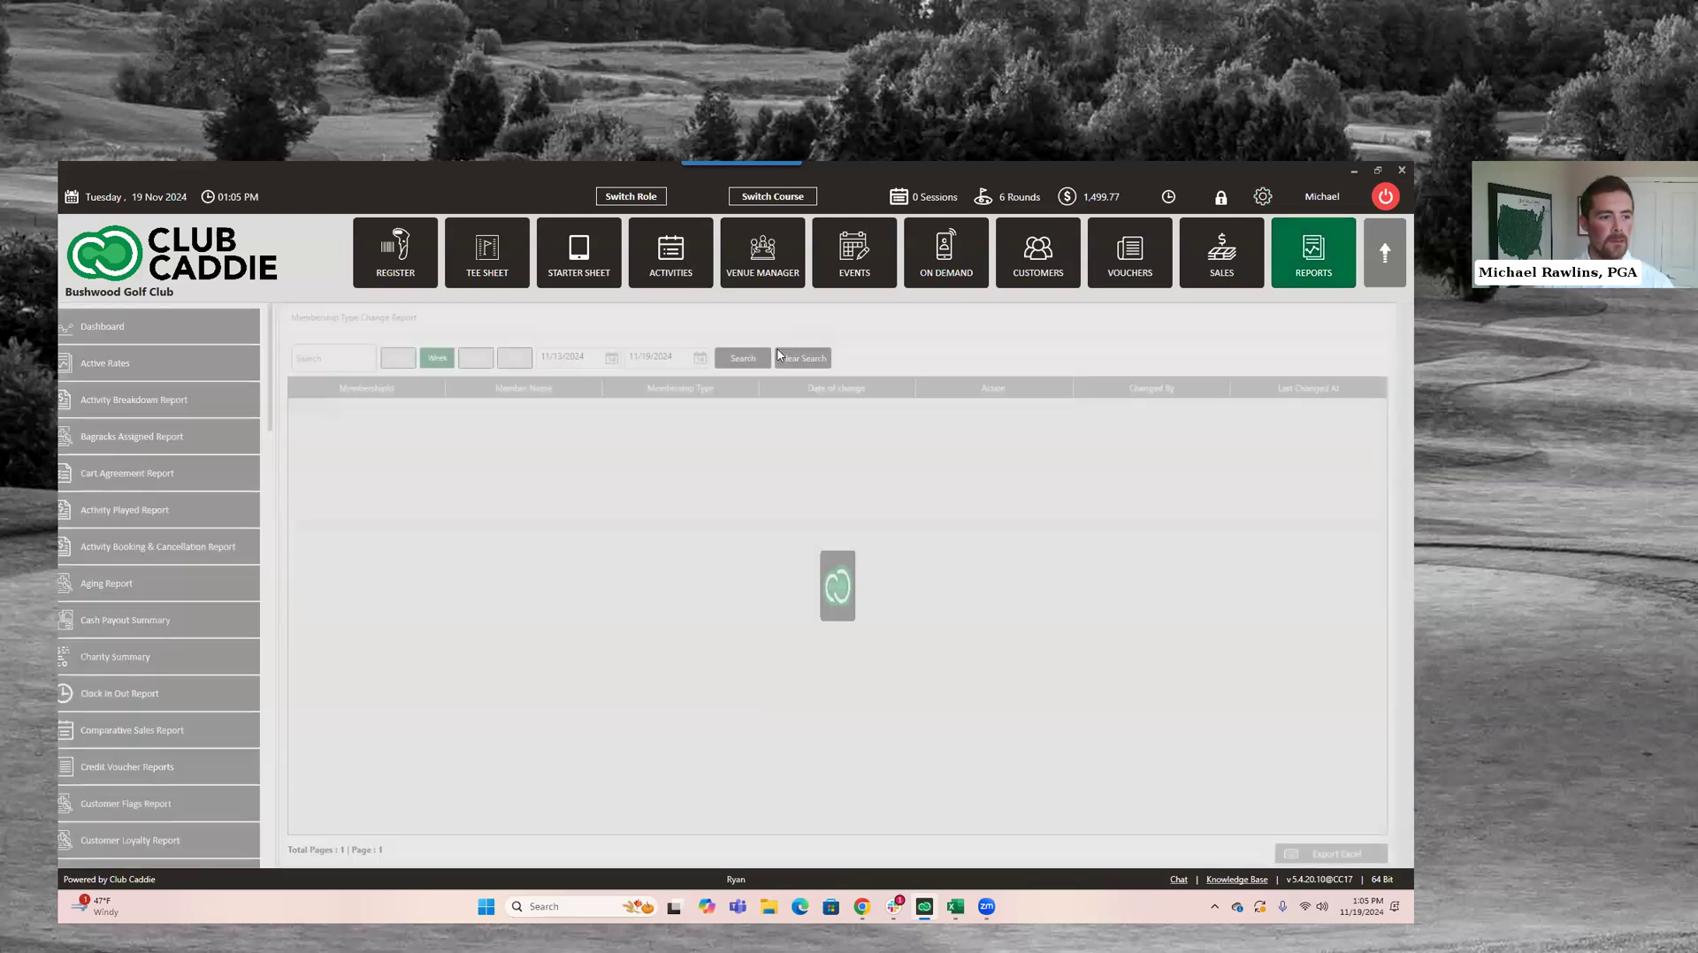
{"action": "scroll", "coordinate": [193, 612], "scroll_direction": "down", "scroll_amount": 5}
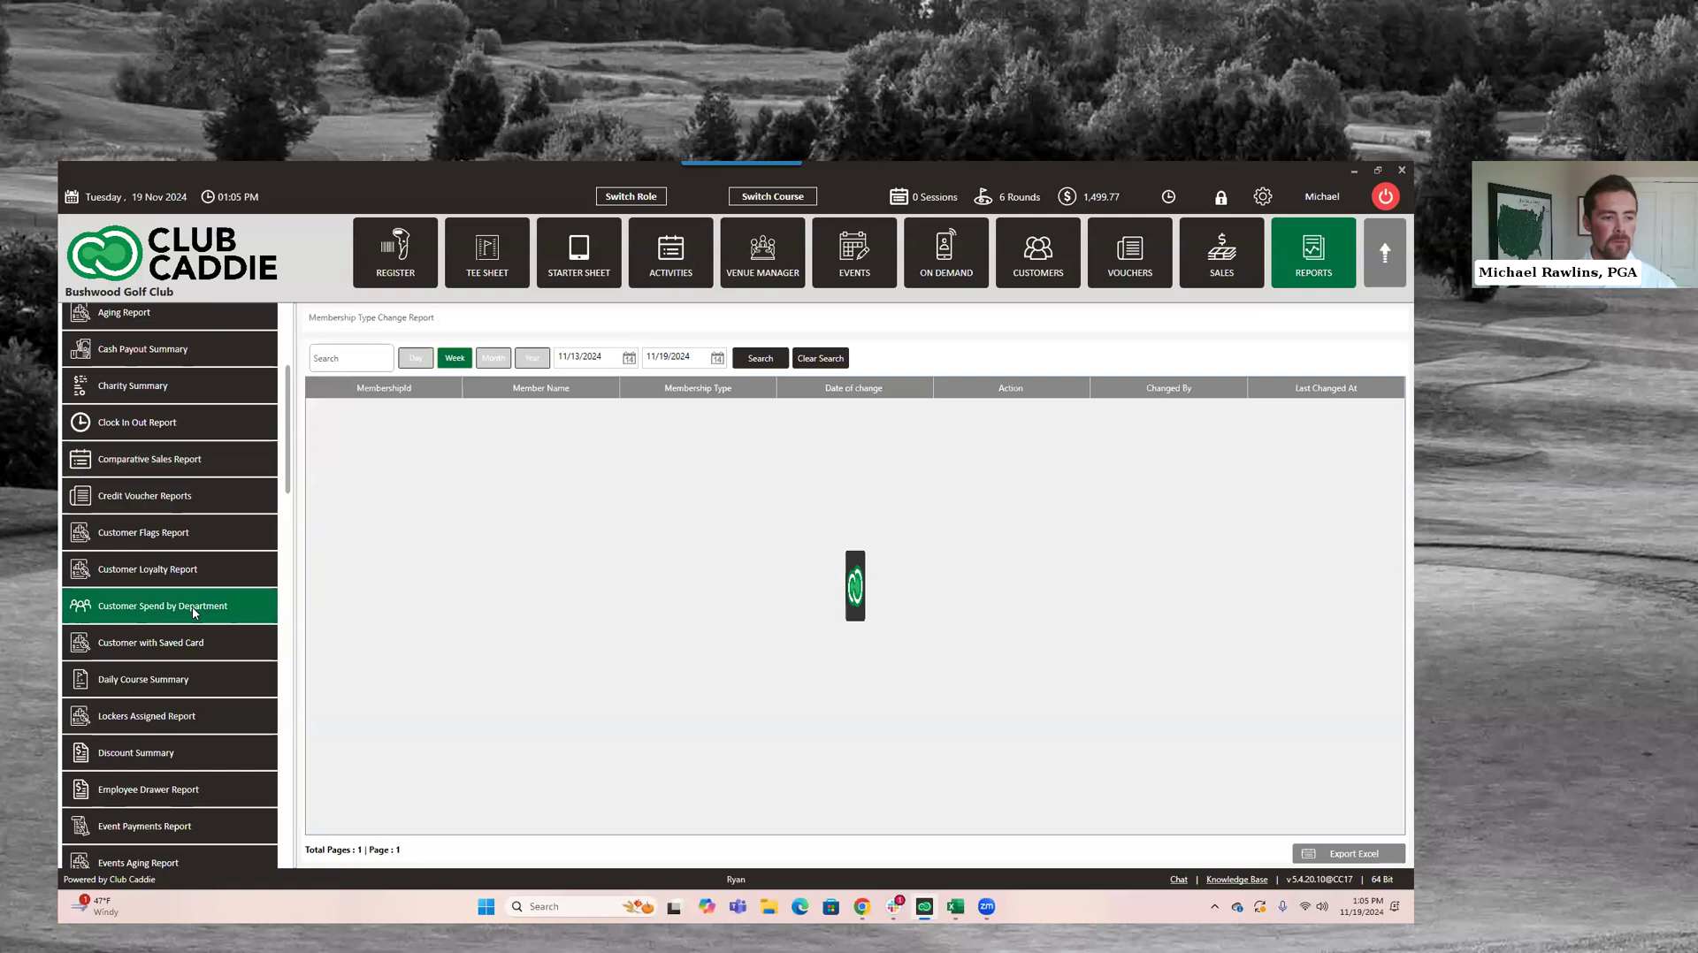
{"action": "scroll", "coordinate": [195, 624], "scroll_direction": "down", "scroll_amount": 1}
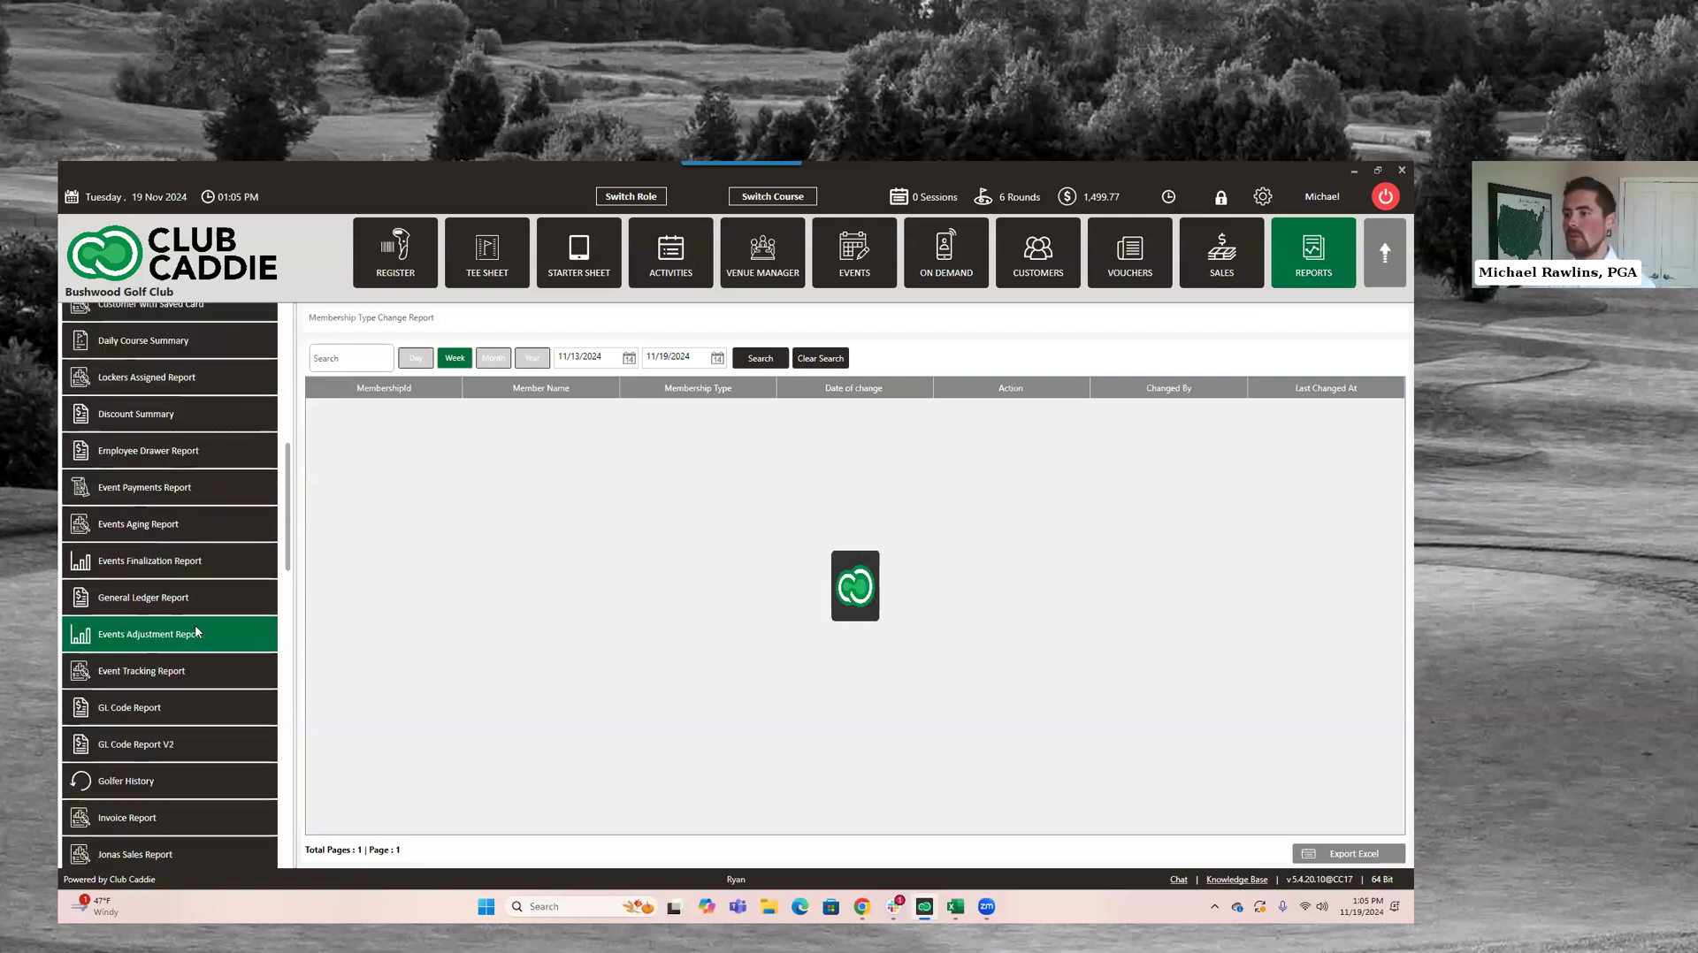
{"action": "scroll", "coordinate": [195, 625], "scroll_direction": "down", "scroll_amount": 3}
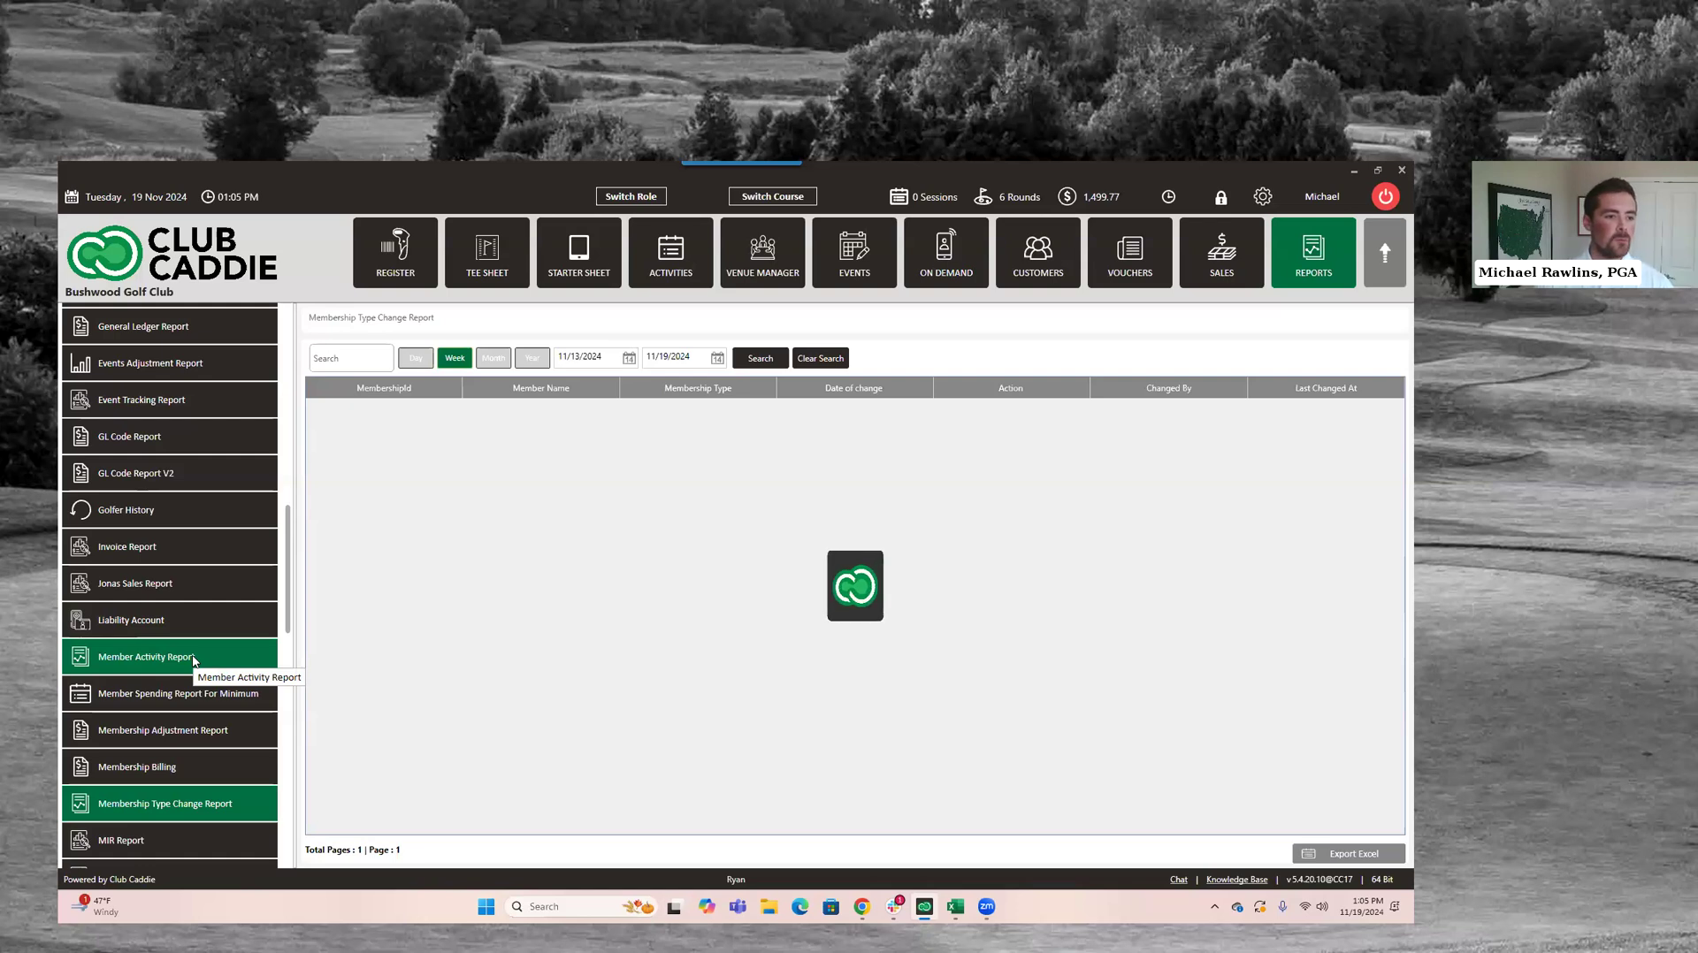
{"action": "left_click", "coordinate": [193, 659]}
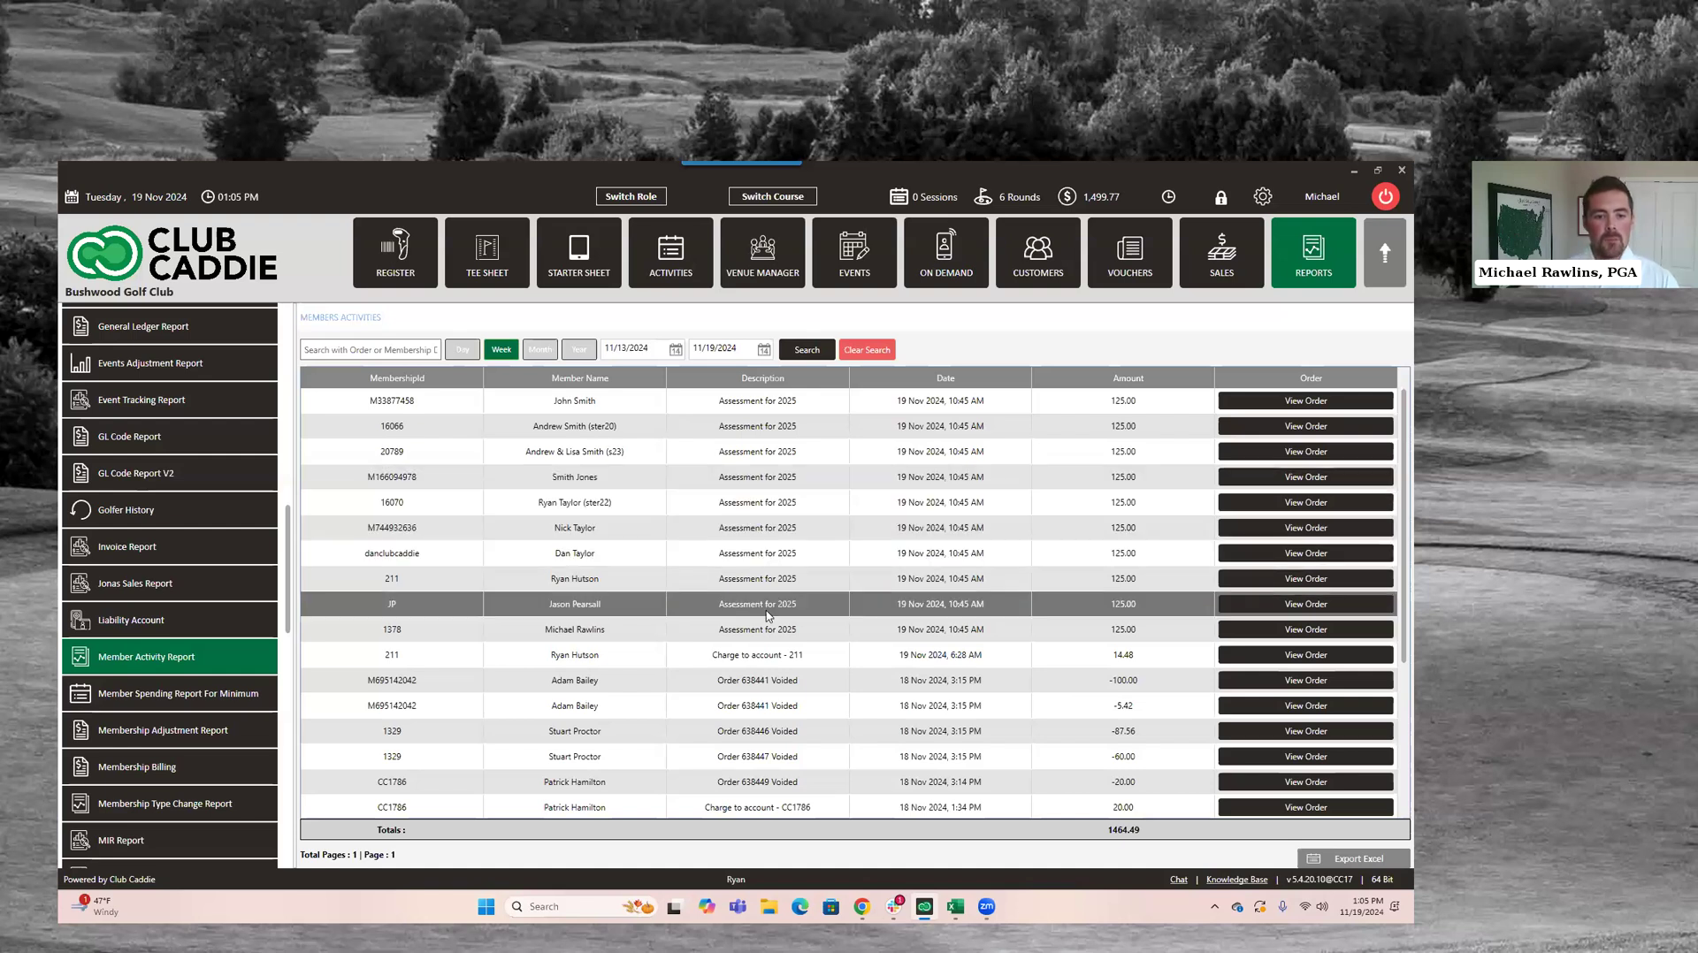
{"action": "scroll", "coordinate": [1044, 629], "scroll_direction": "down", "scroll_amount": 3}
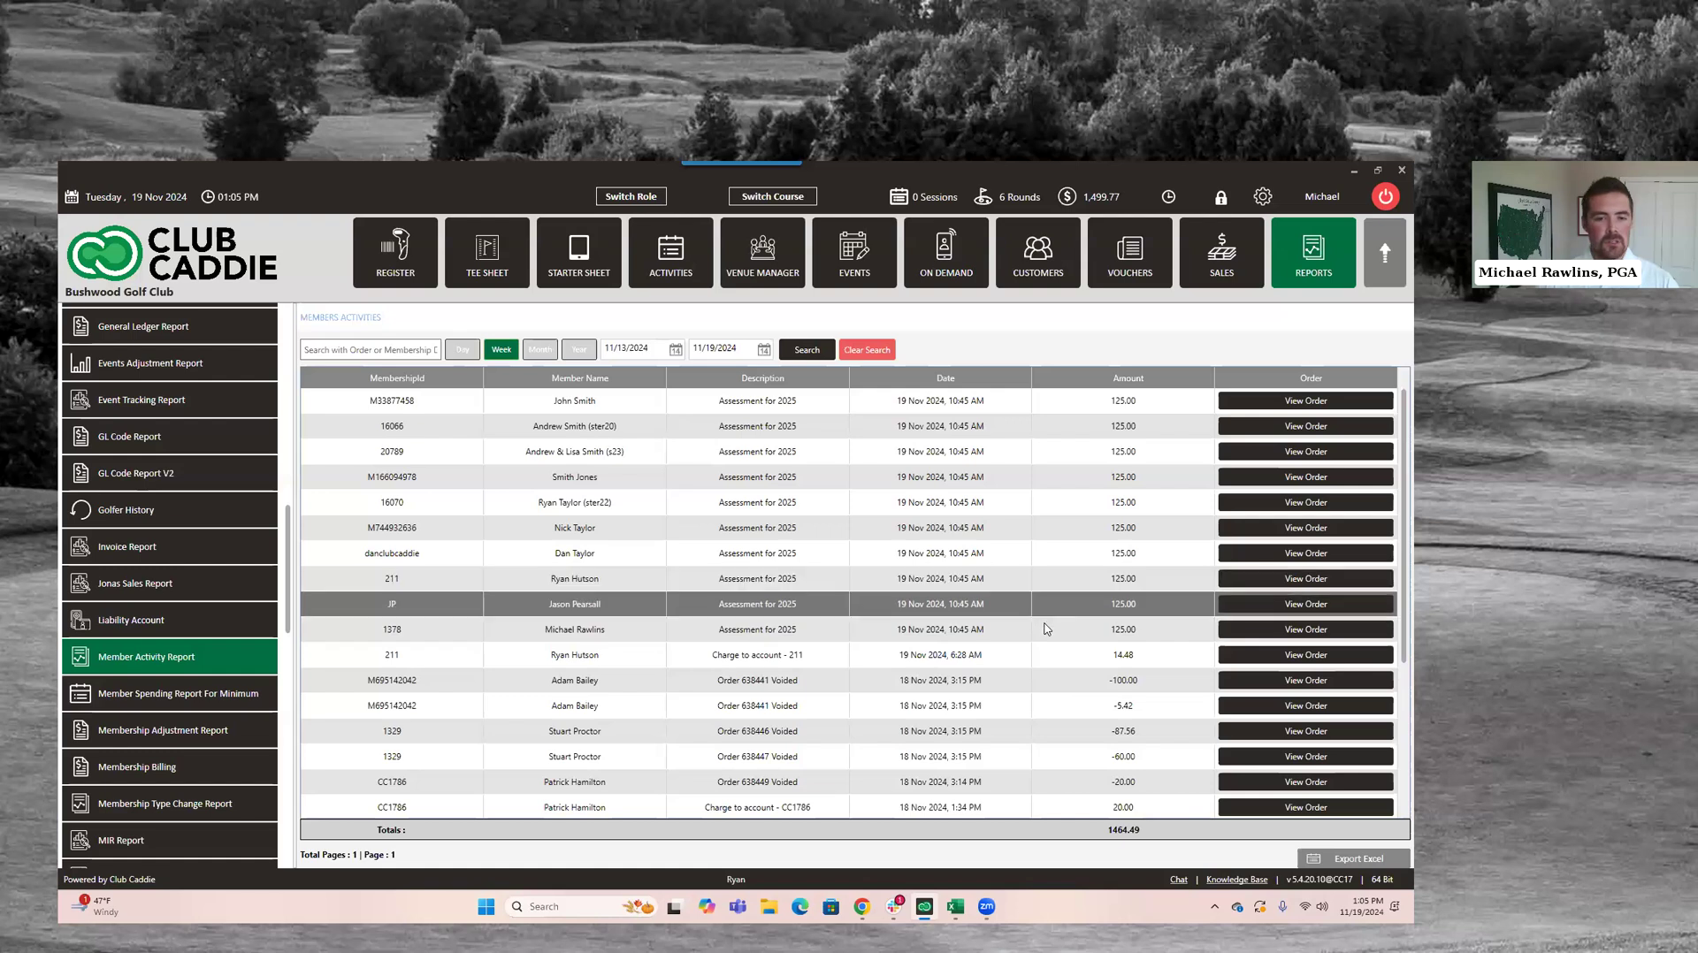
{"action": "scroll", "coordinate": [1043, 629], "scroll_direction": "up", "scroll_amount": 3}
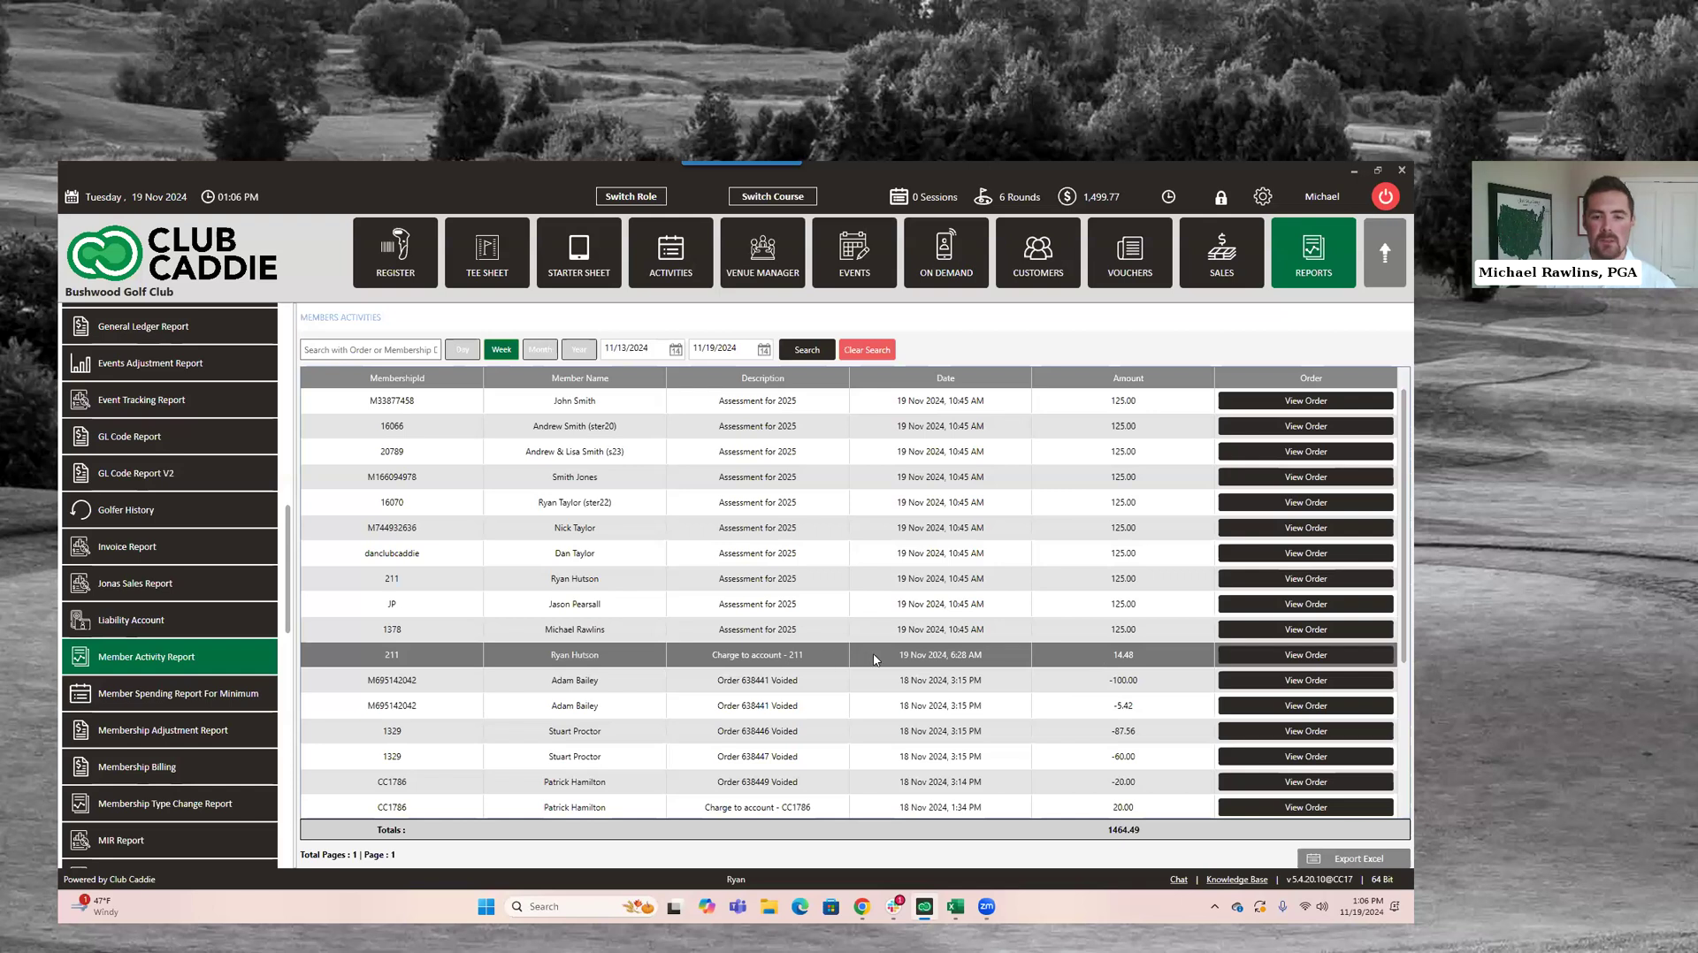
View the order for the 19 Nov 6:28 AM charge to account, review its receipt's items and payment summary, and close it
{"action": "left_click", "coordinate": [1251, 663]}
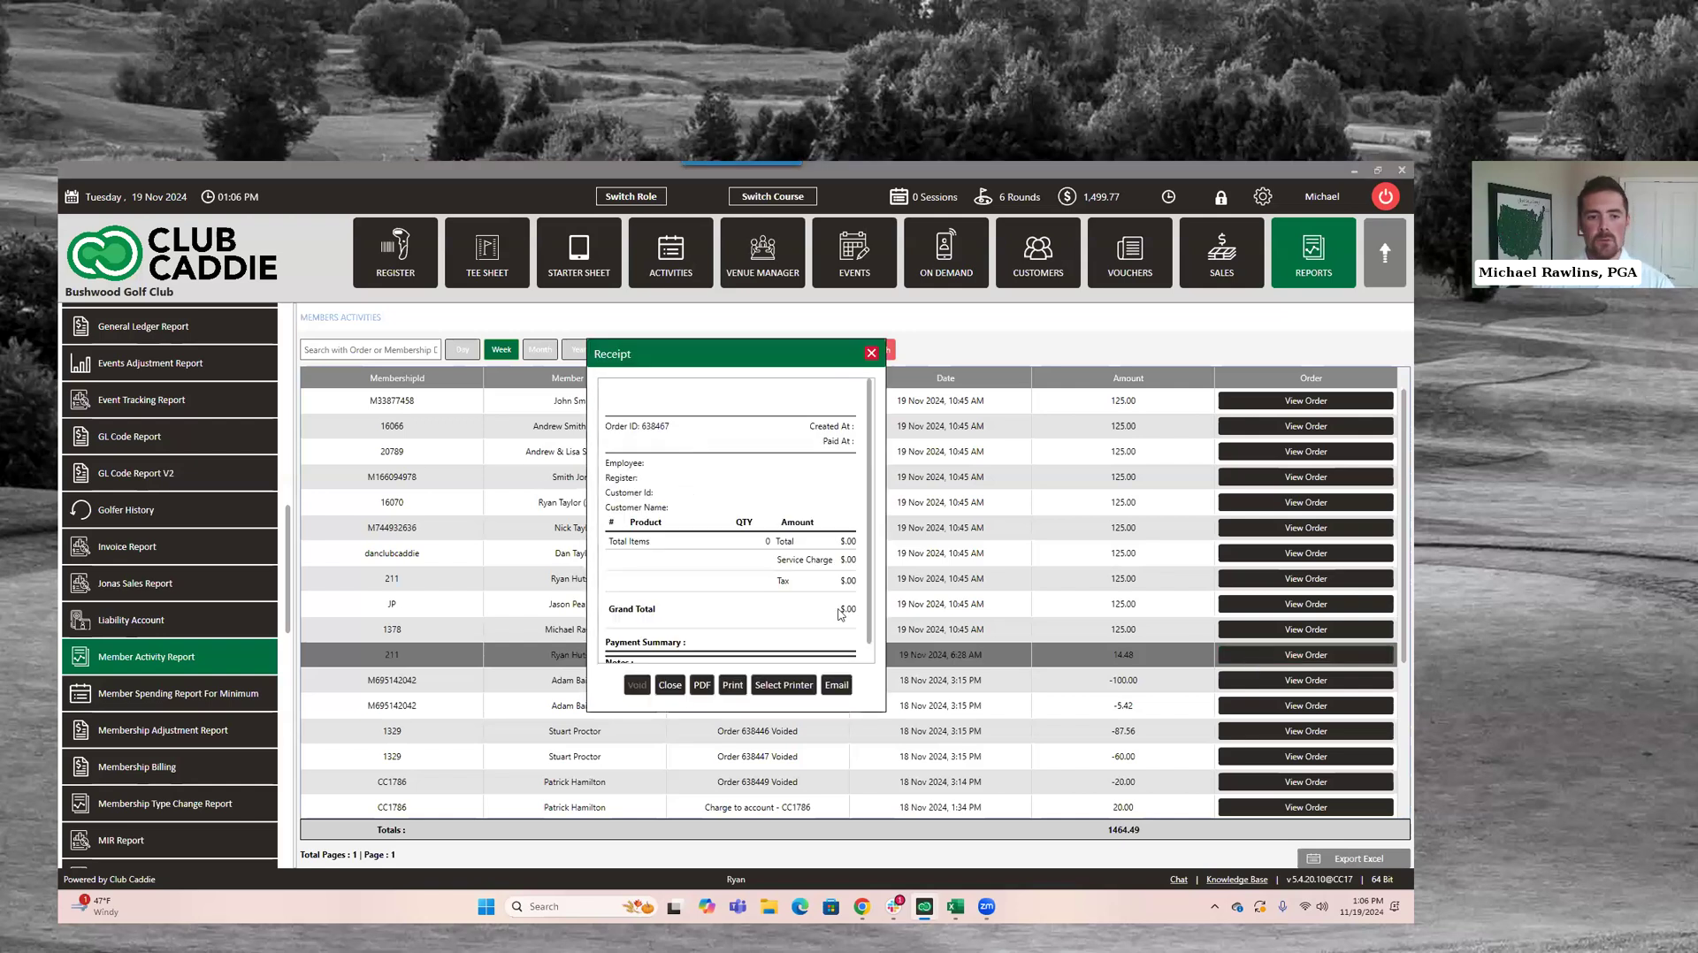
{"action": "scroll", "coordinate": [716, 528], "scroll_direction": "down", "scroll_amount": 1}
{"action": "scroll", "coordinate": [716, 528], "scroll_direction": "down", "scroll_amount": 1}
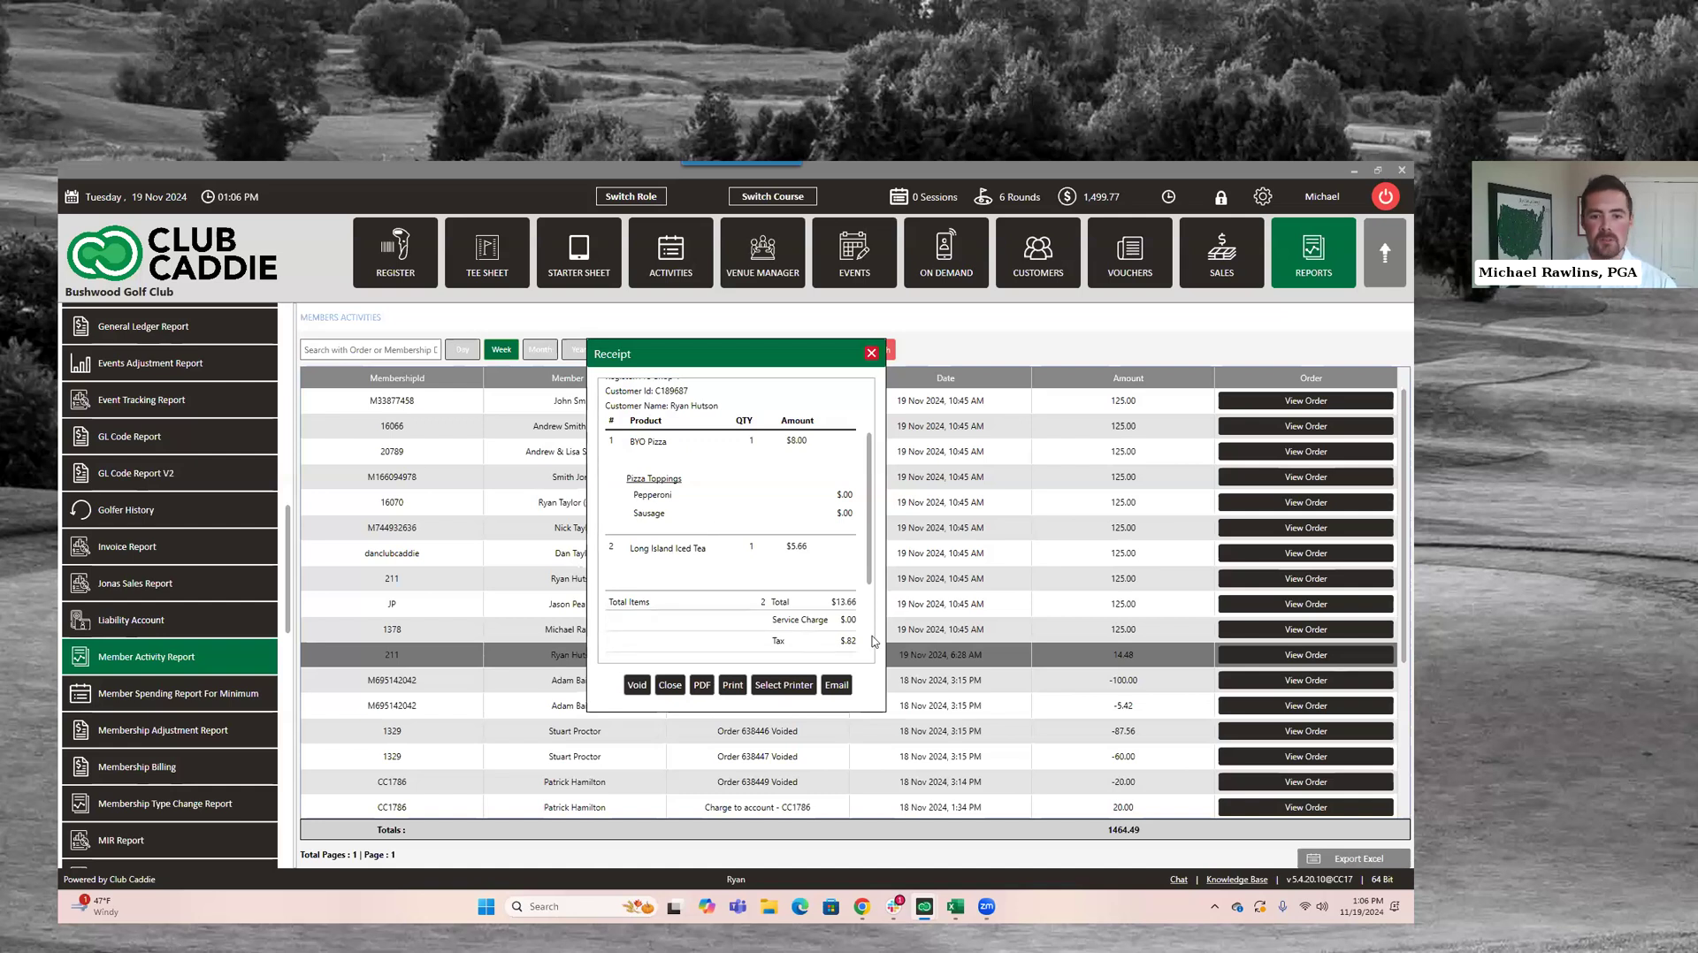
{"action": "scroll", "coordinate": [745, 546], "scroll_direction": "down", "scroll_amount": 4}
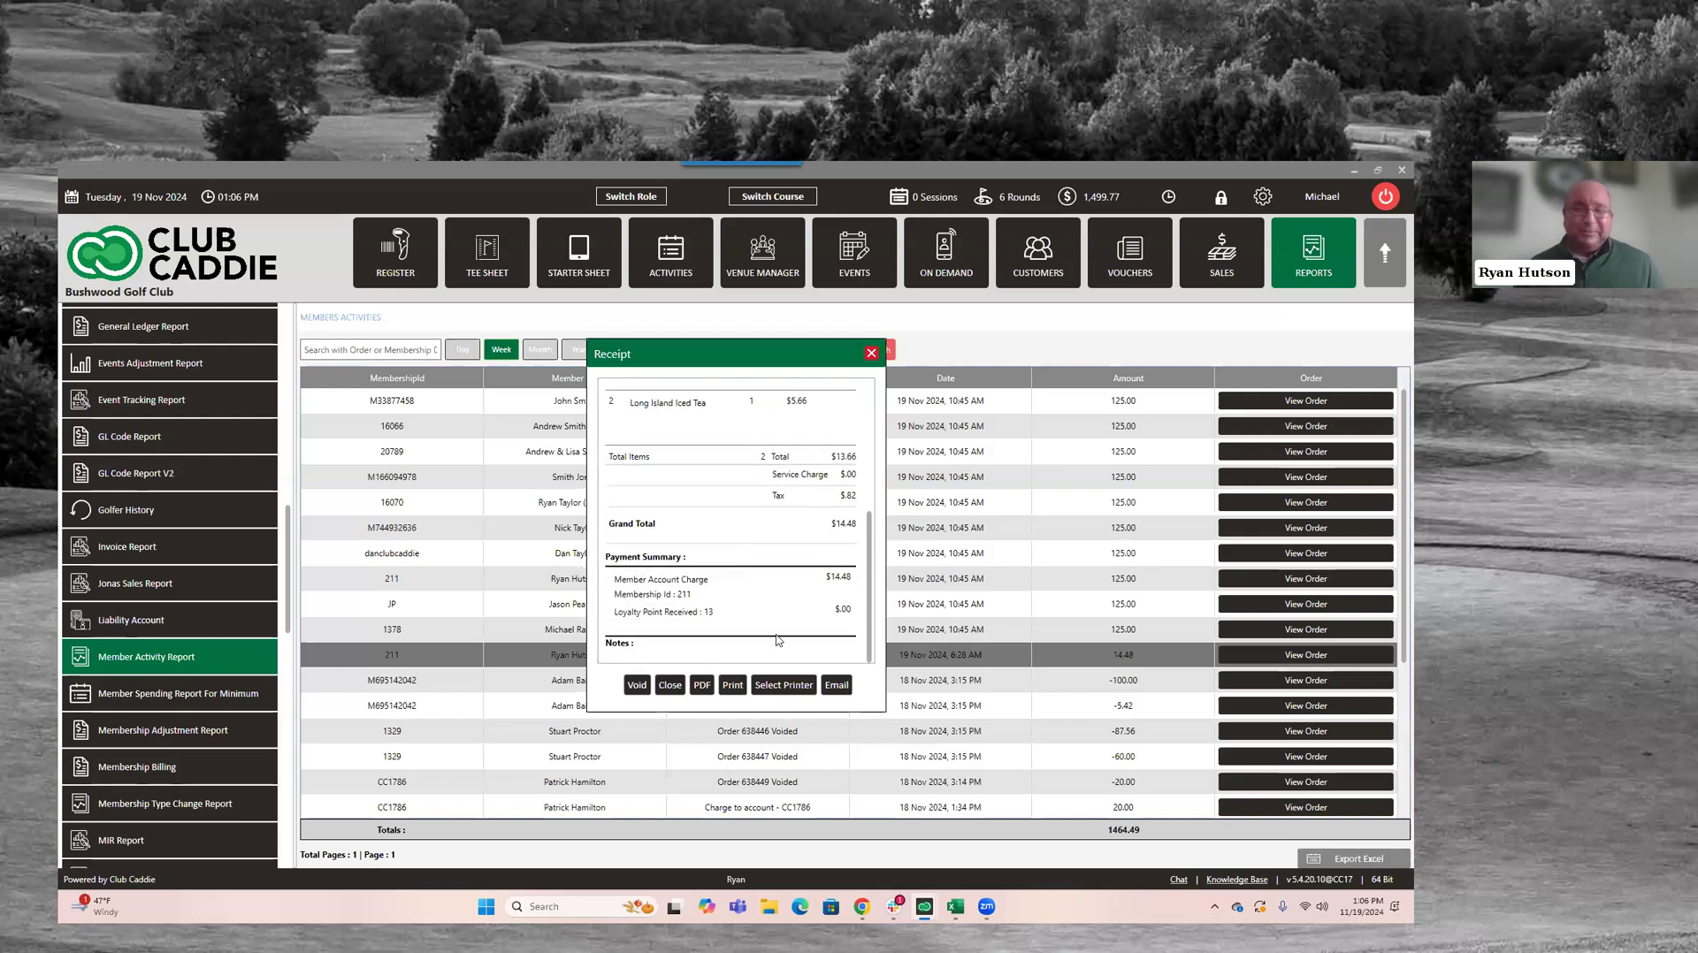
{"action": "scroll", "coordinate": [701, 556], "scroll_direction": "up", "scroll_amount": 6}
{"action": "scroll", "coordinate": [698, 548], "scroll_direction": "up", "scroll_amount": 3}
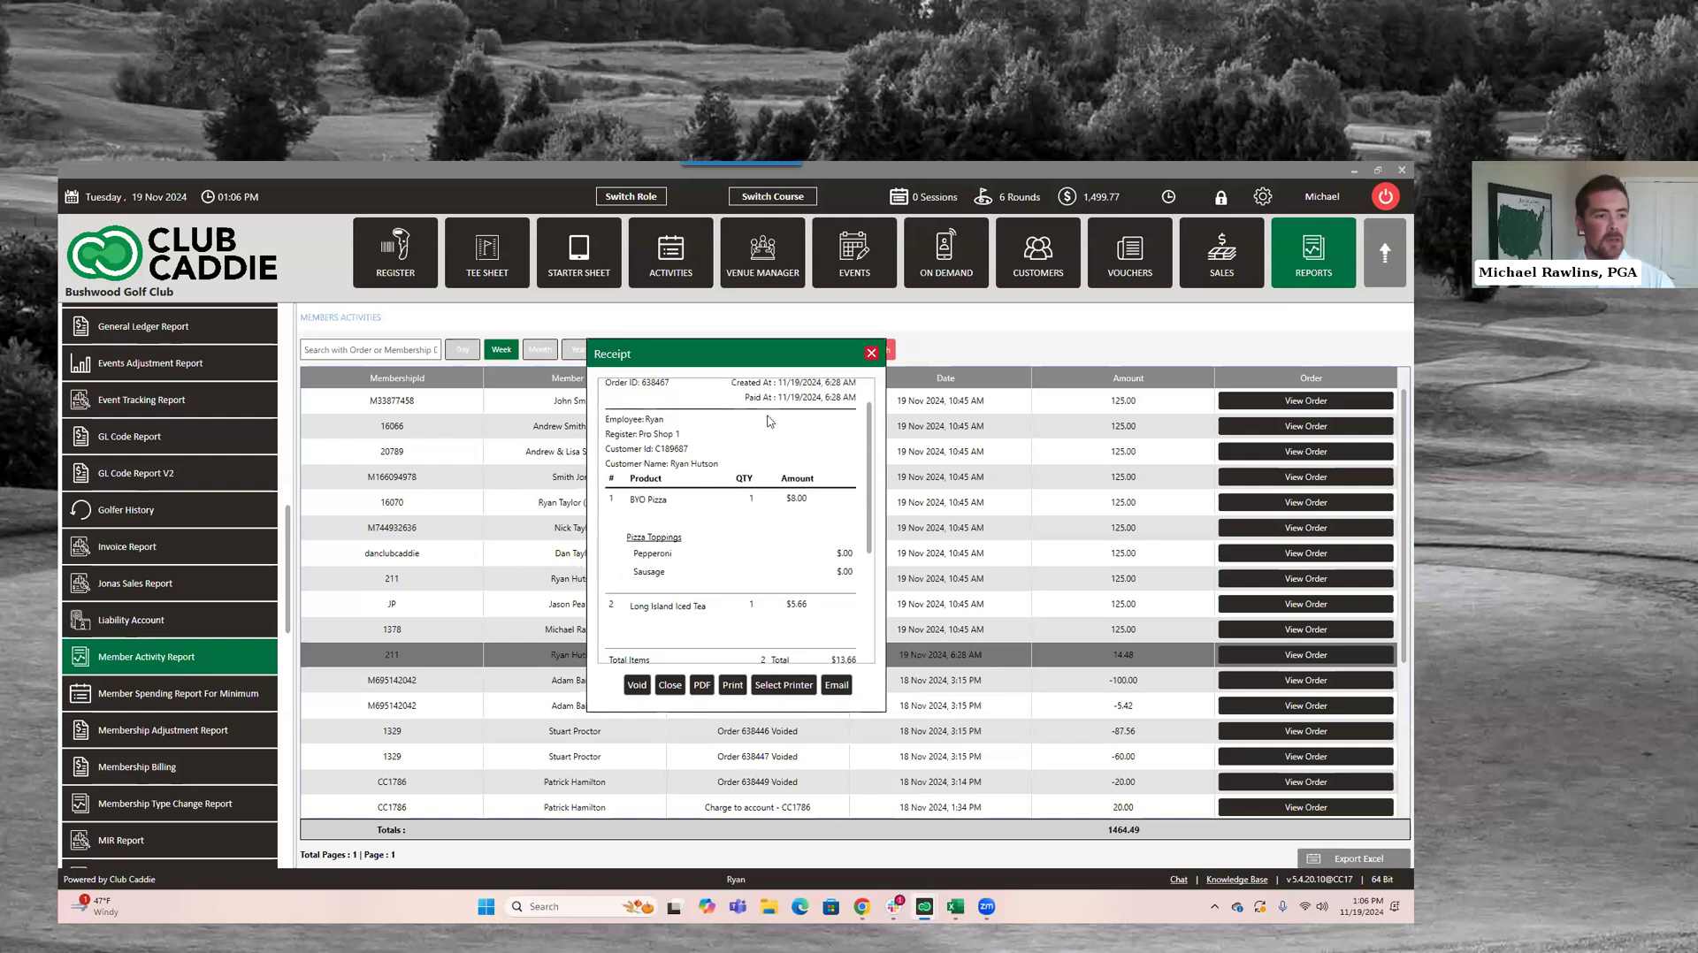
{"action": "left_click", "coordinate": [871, 353]}
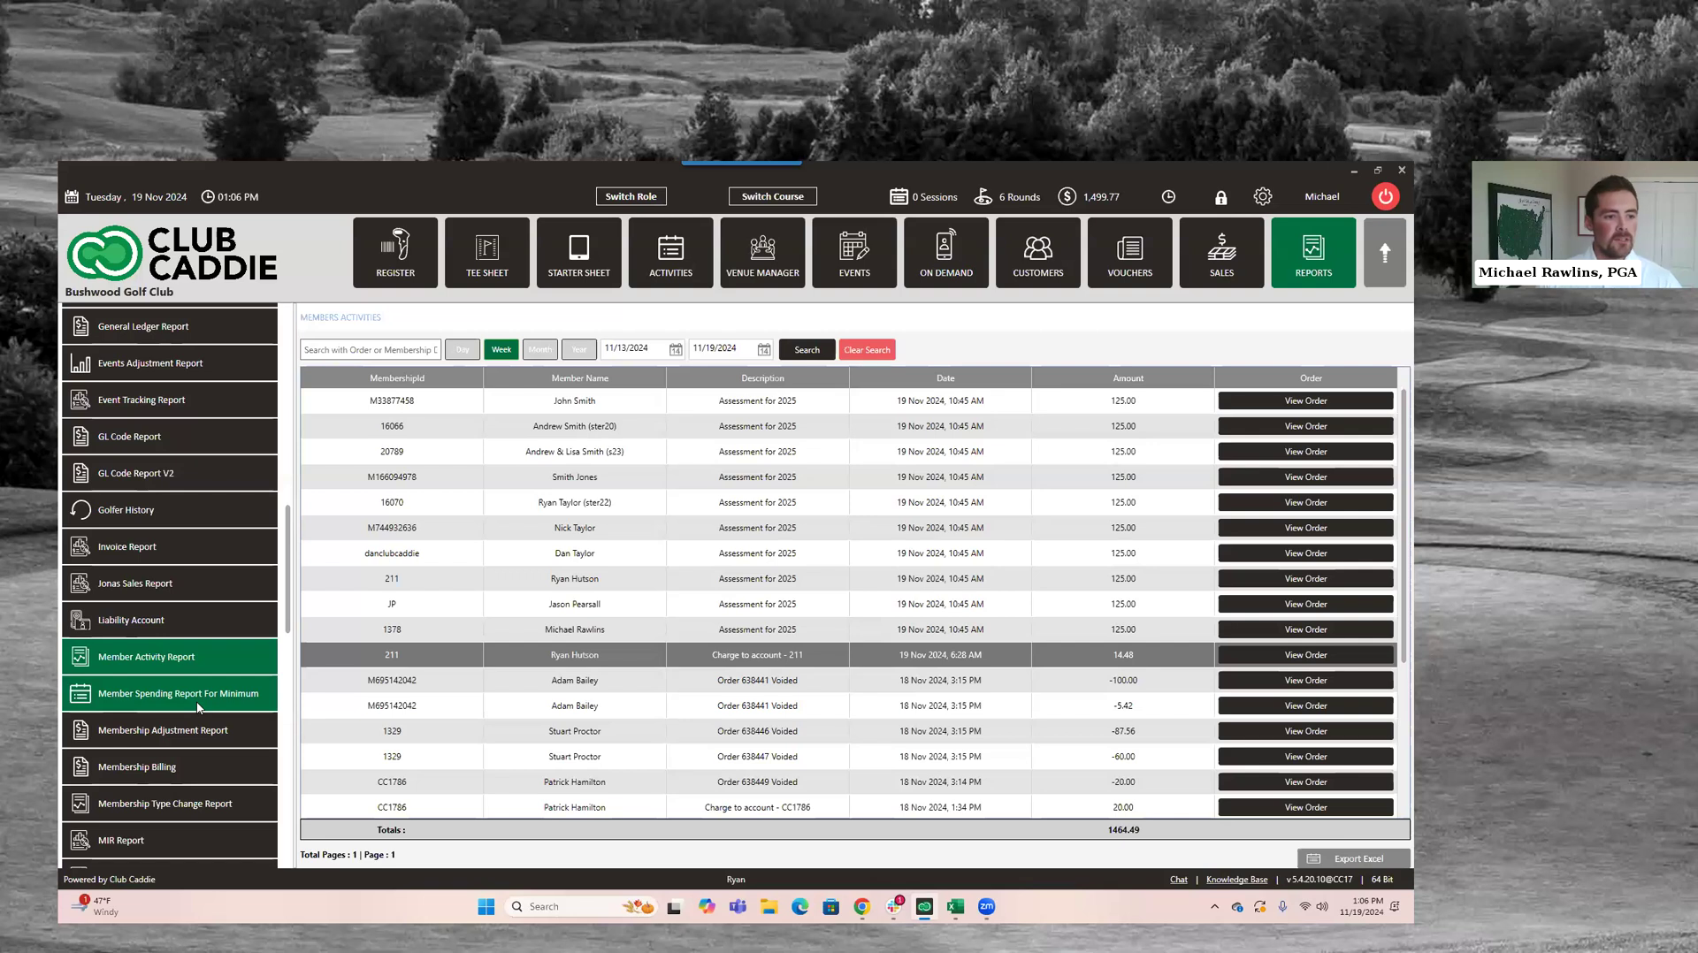
Open the Member Spending Report For Minimum and review members' minimum, spend and remaining amounts by rule and department
{"action": "left_click", "coordinate": [198, 703]}
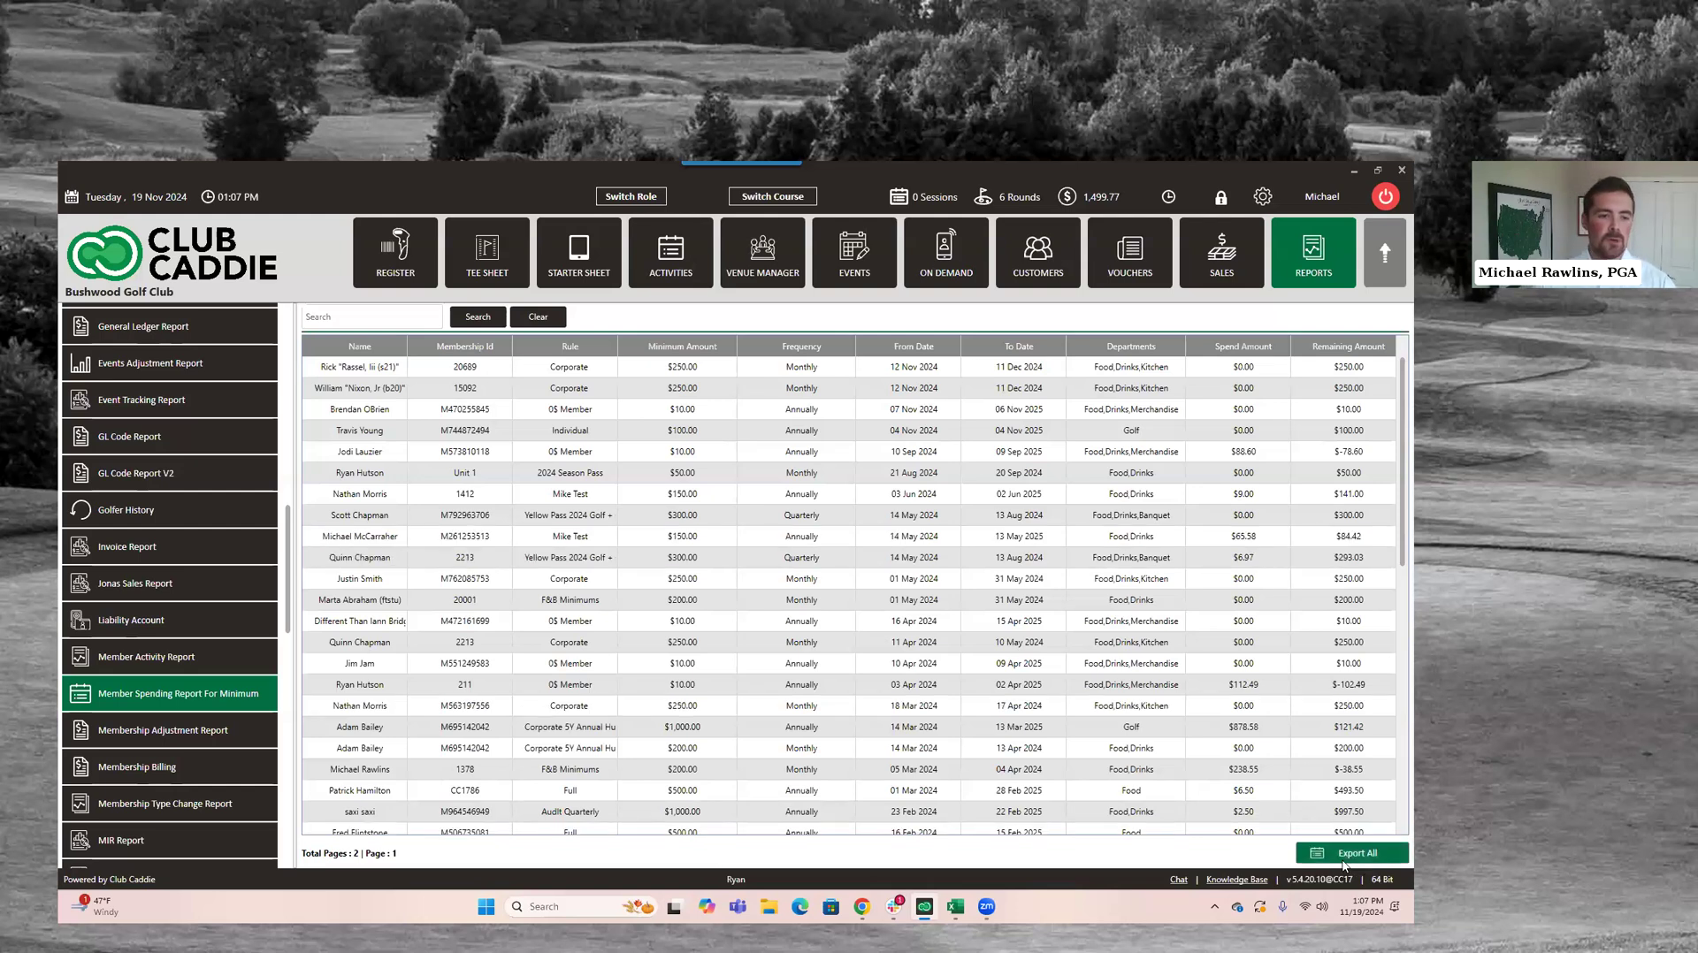
{"action": "scroll", "coordinate": [930, 589], "scroll_direction": "down", "scroll_amount": 3}
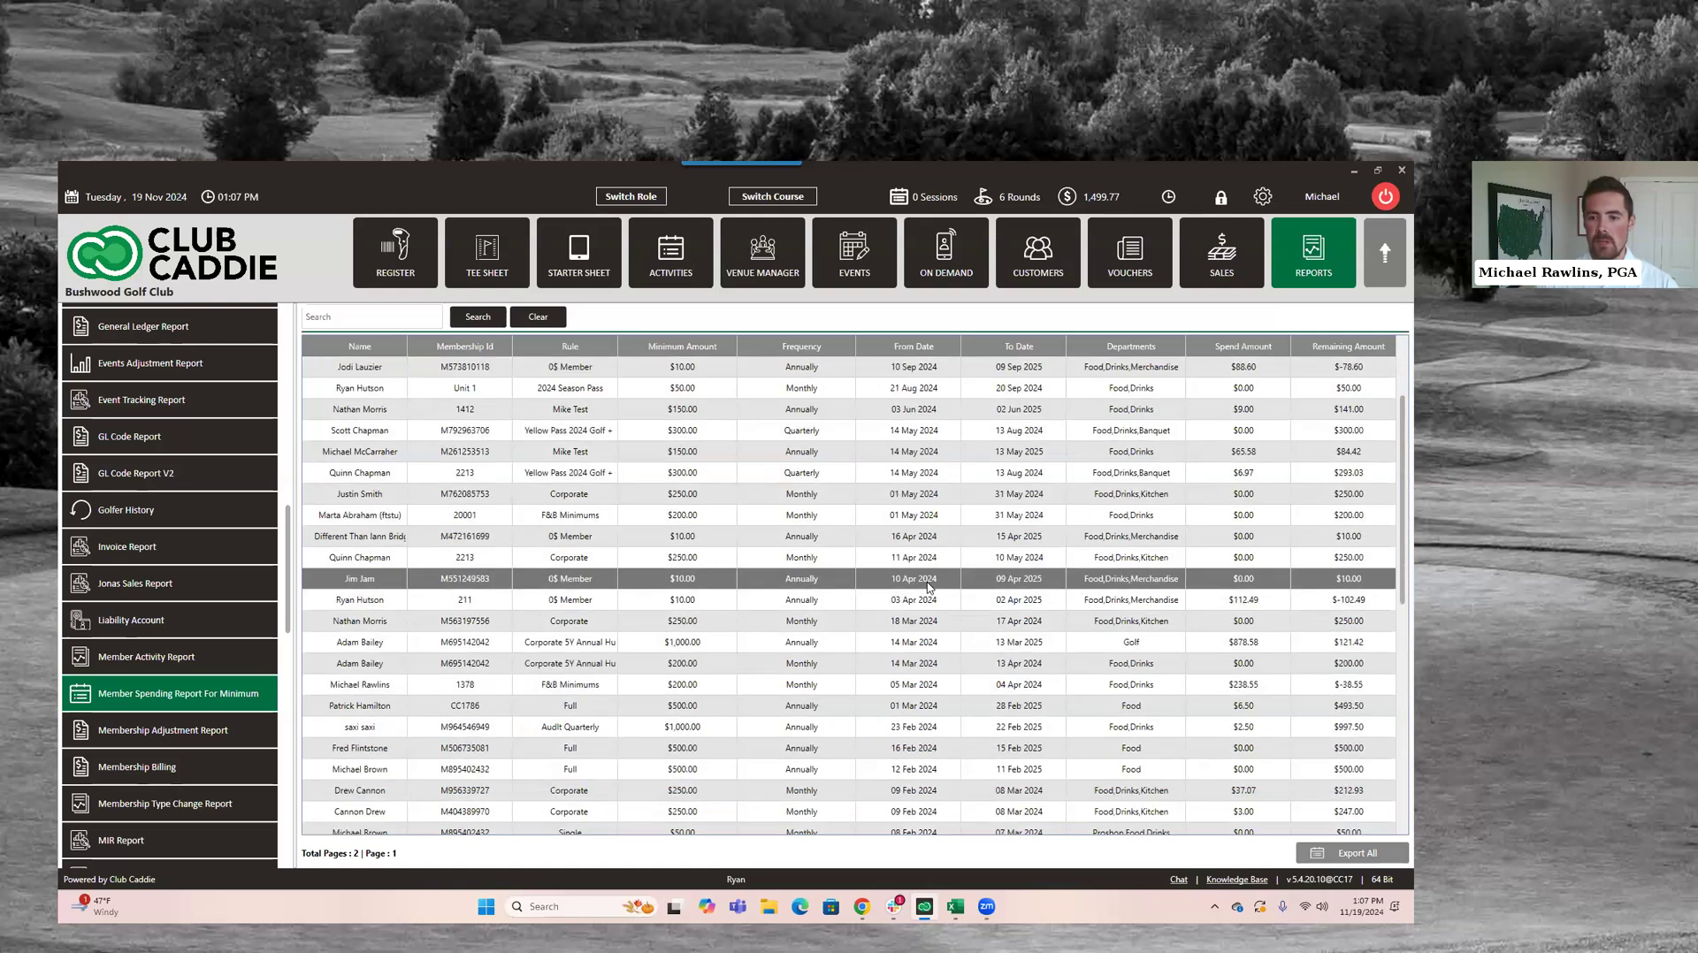
{"action": "scroll", "coordinate": [928, 587], "scroll_direction": "down", "scroll_amount": 3}
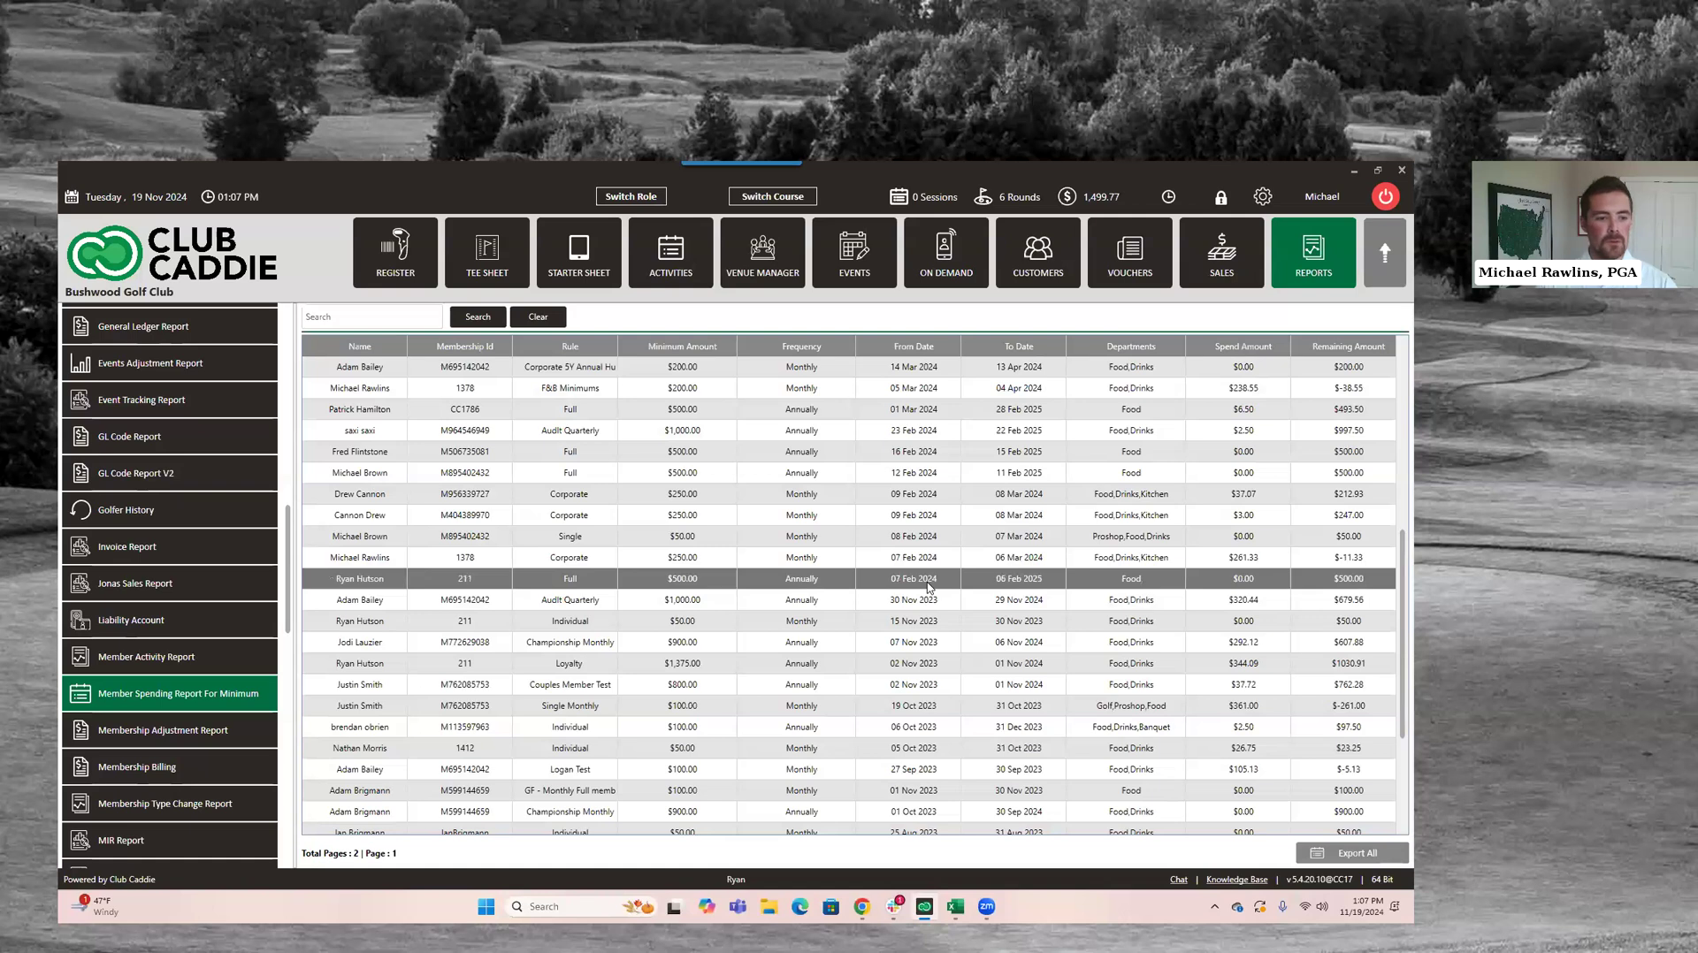
{"action": "scroll", "coordinate": [929, 586], "scroll_direction": "down", "scroll_amount": 3}
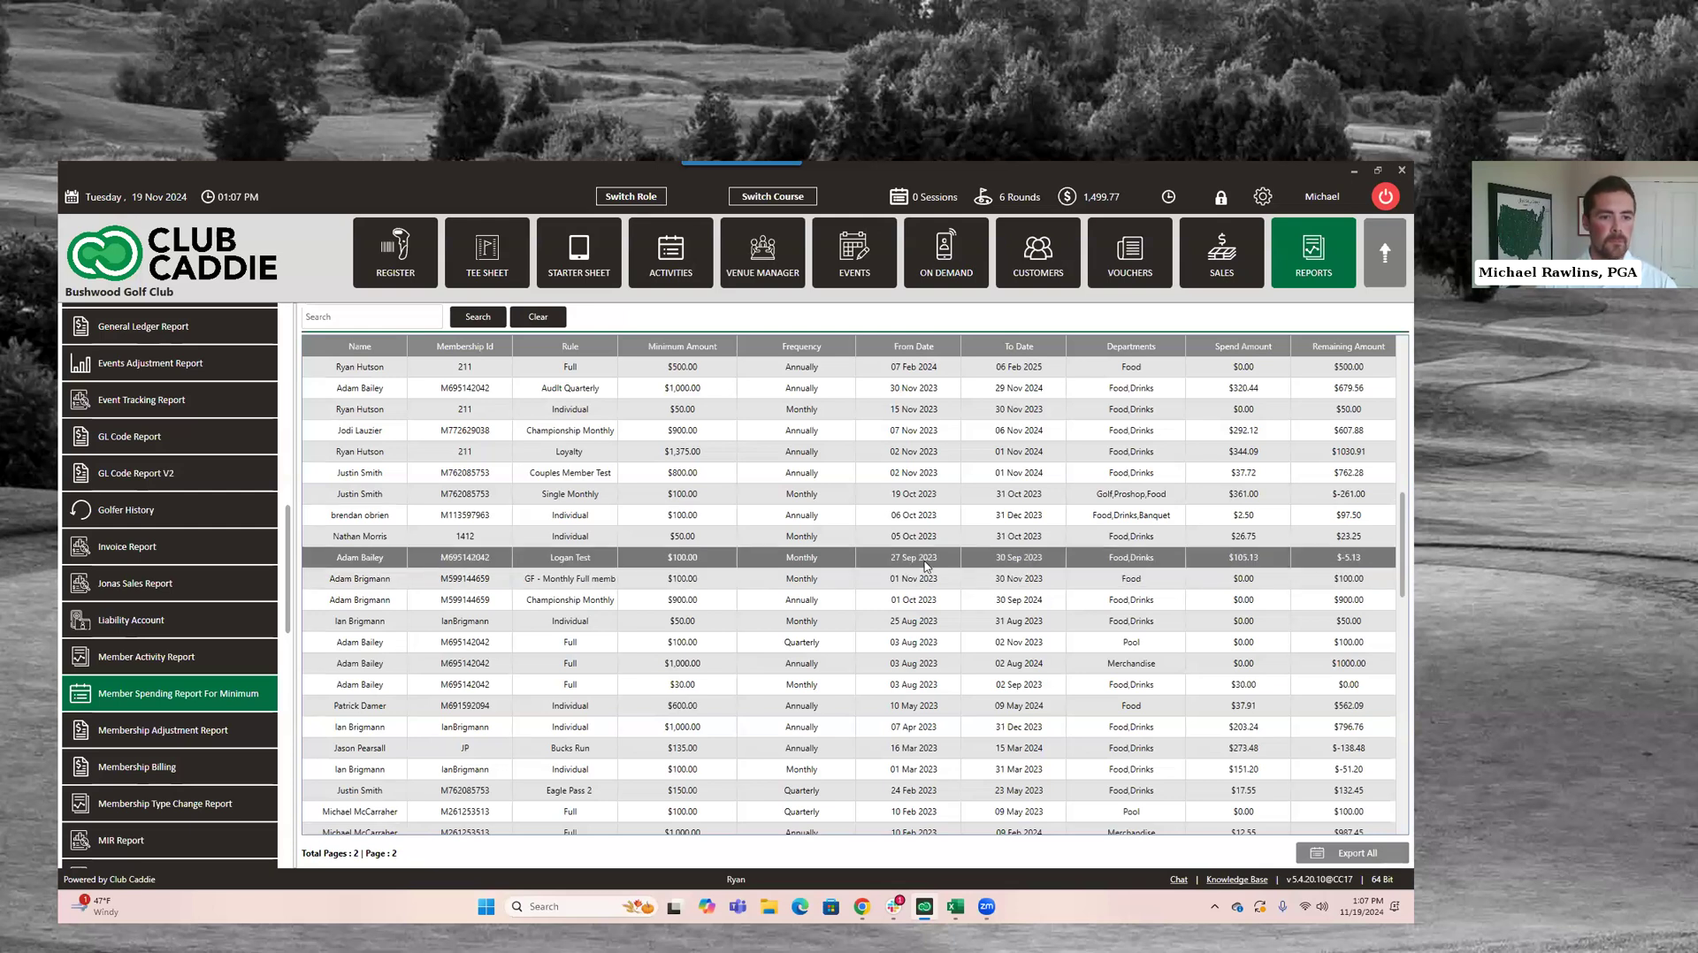
{"action": "left_click", "coordinate": [912, 587]}
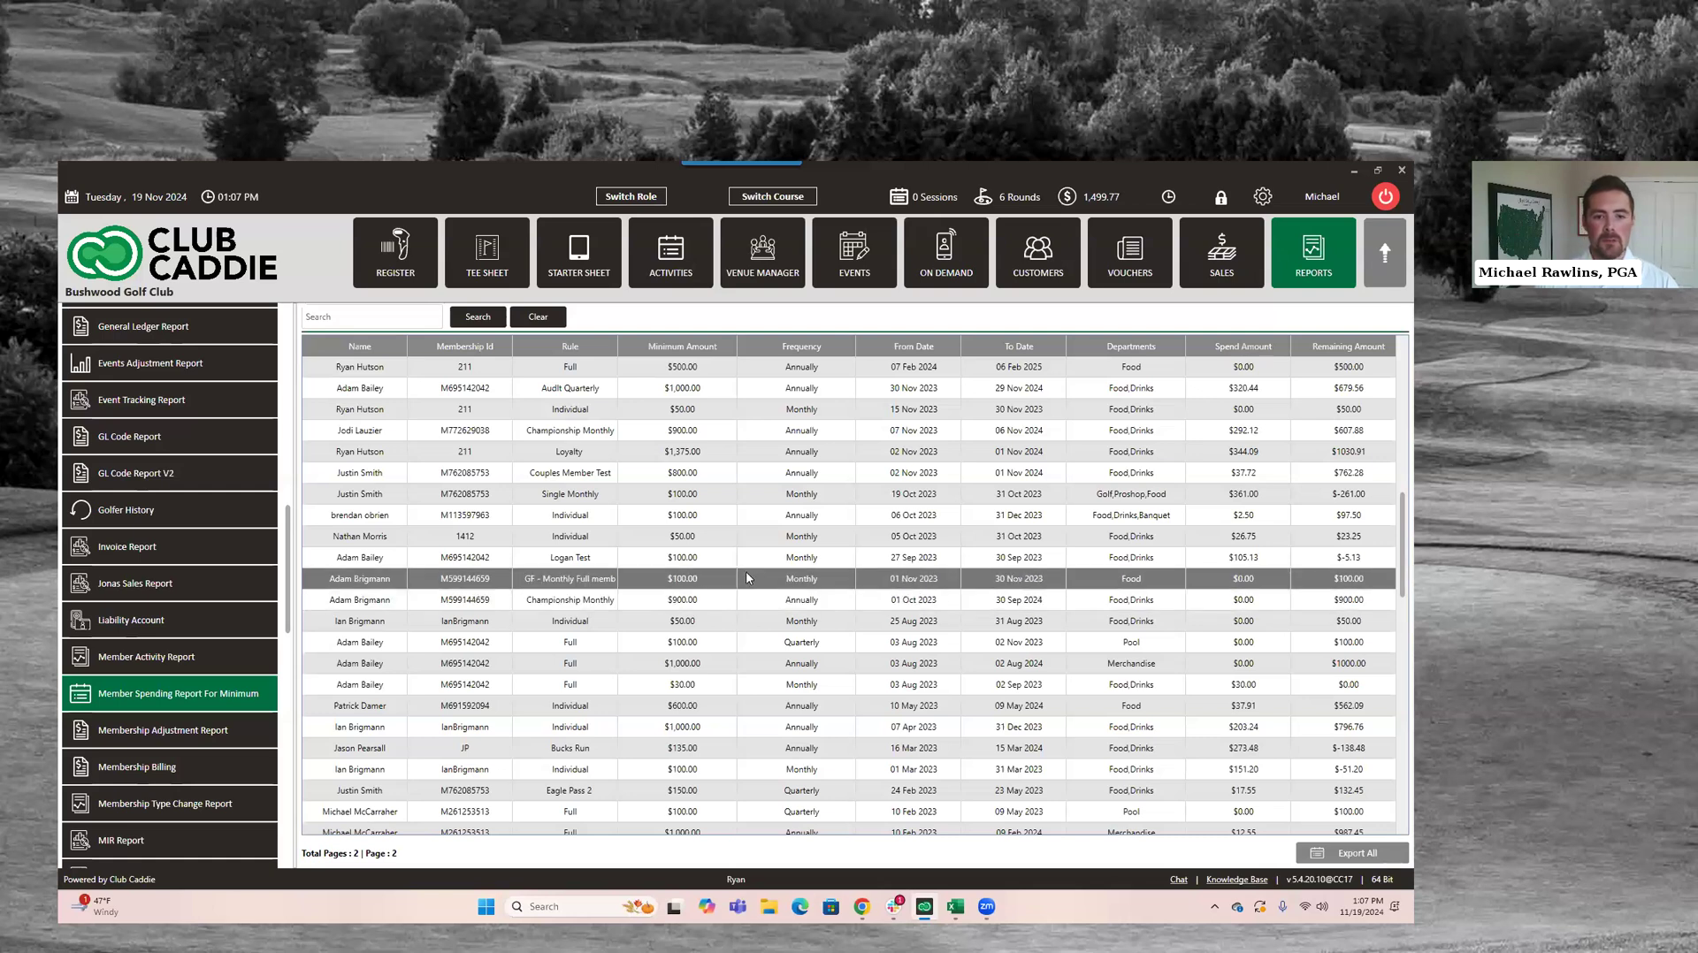
Open the highlighted primary member's record in the customers' member list and view its minimum spend rules
{"action": "left_click", "coordinate": [1017, 275]}
{"action": "left_click", "coordinate": [557, 468]}
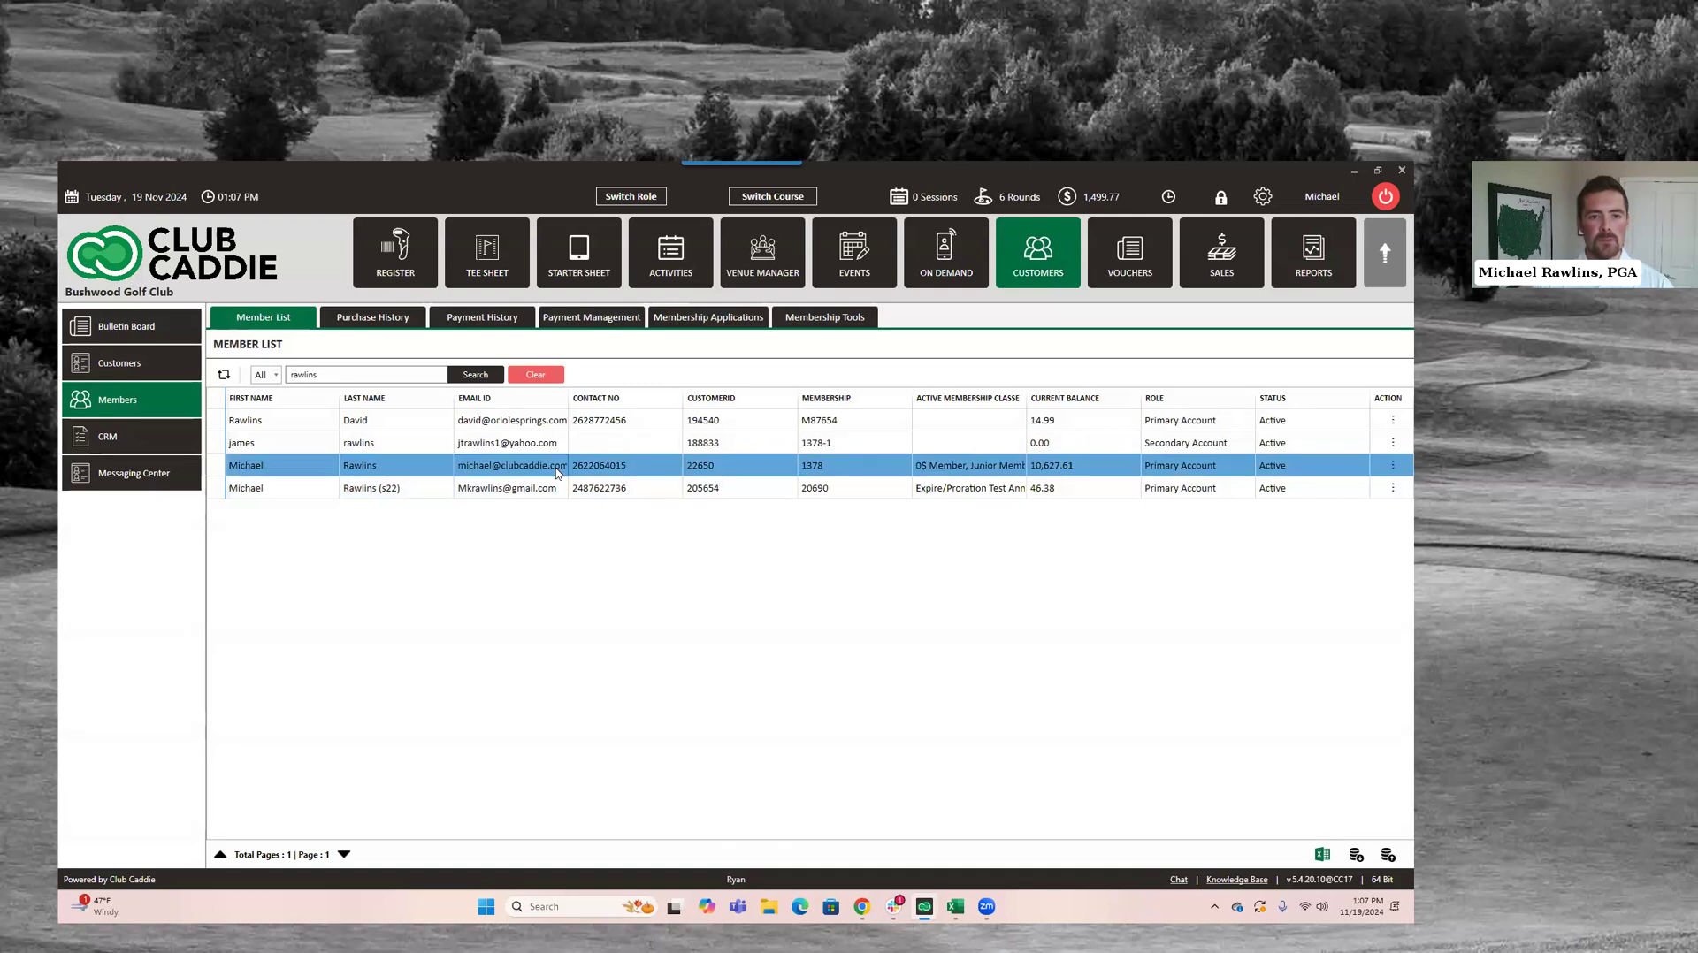
{"action": "double_click", "coordinate": [557, 467]}
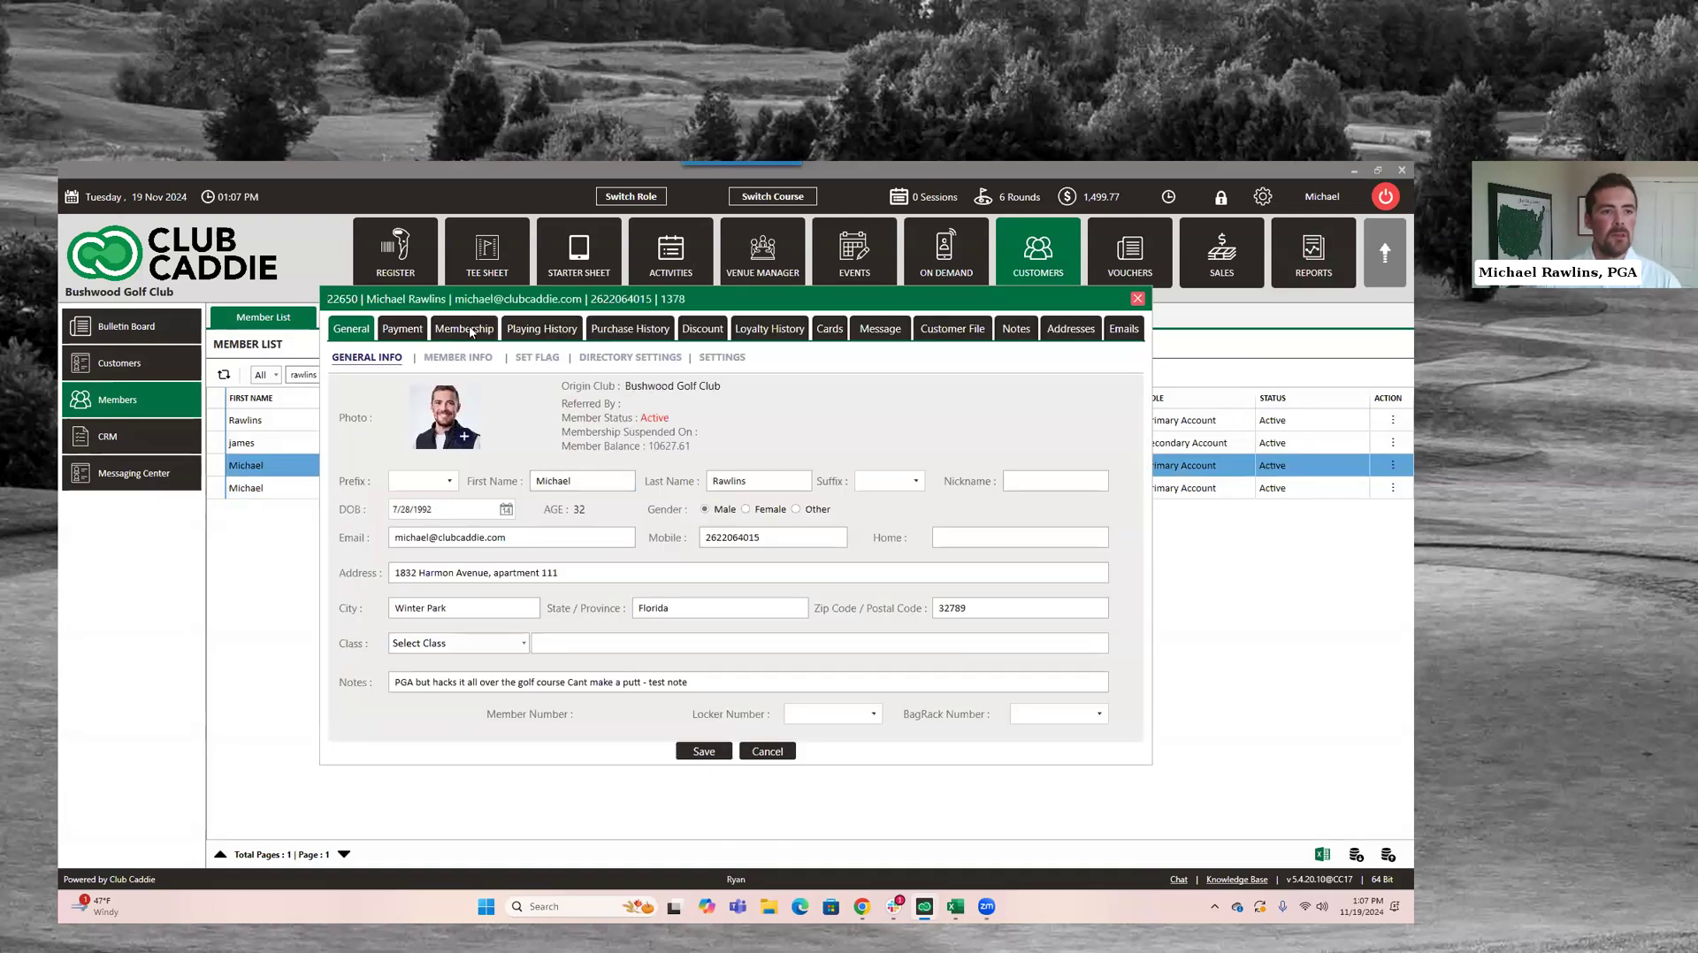
{"action": "left_click", "coordinate": [469, 330]}
{"action": "left_click", "coordinate": [469, 355]}
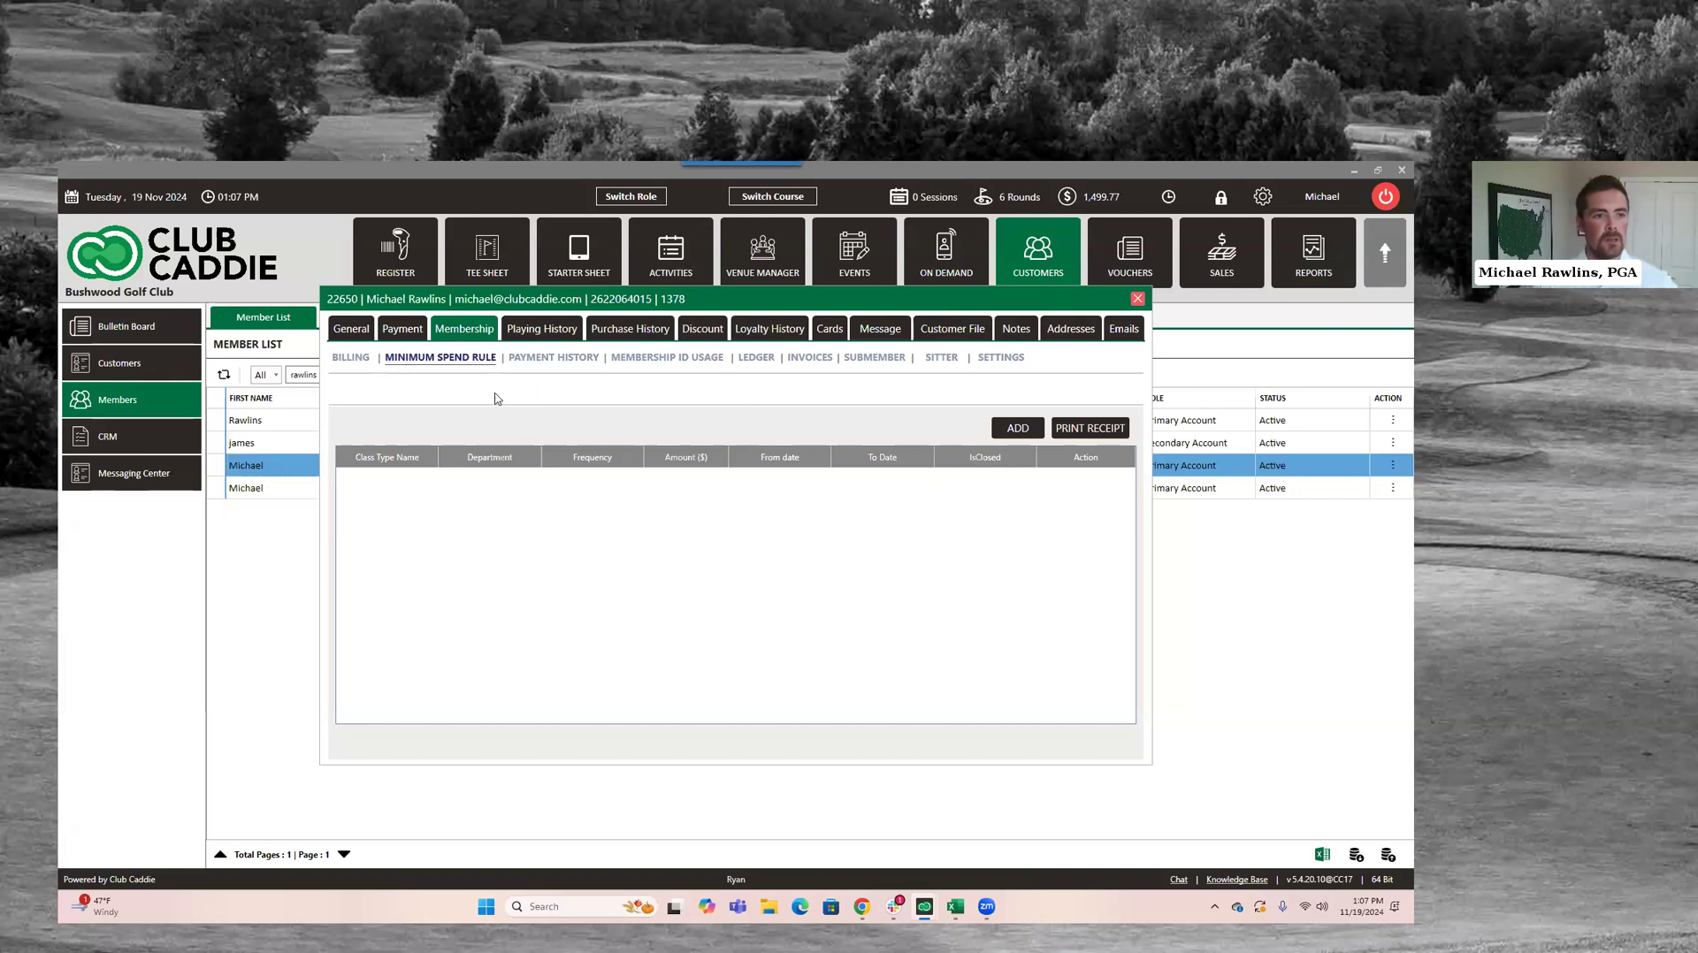
{"action": "left_click", "coordinate": [382, 358]}
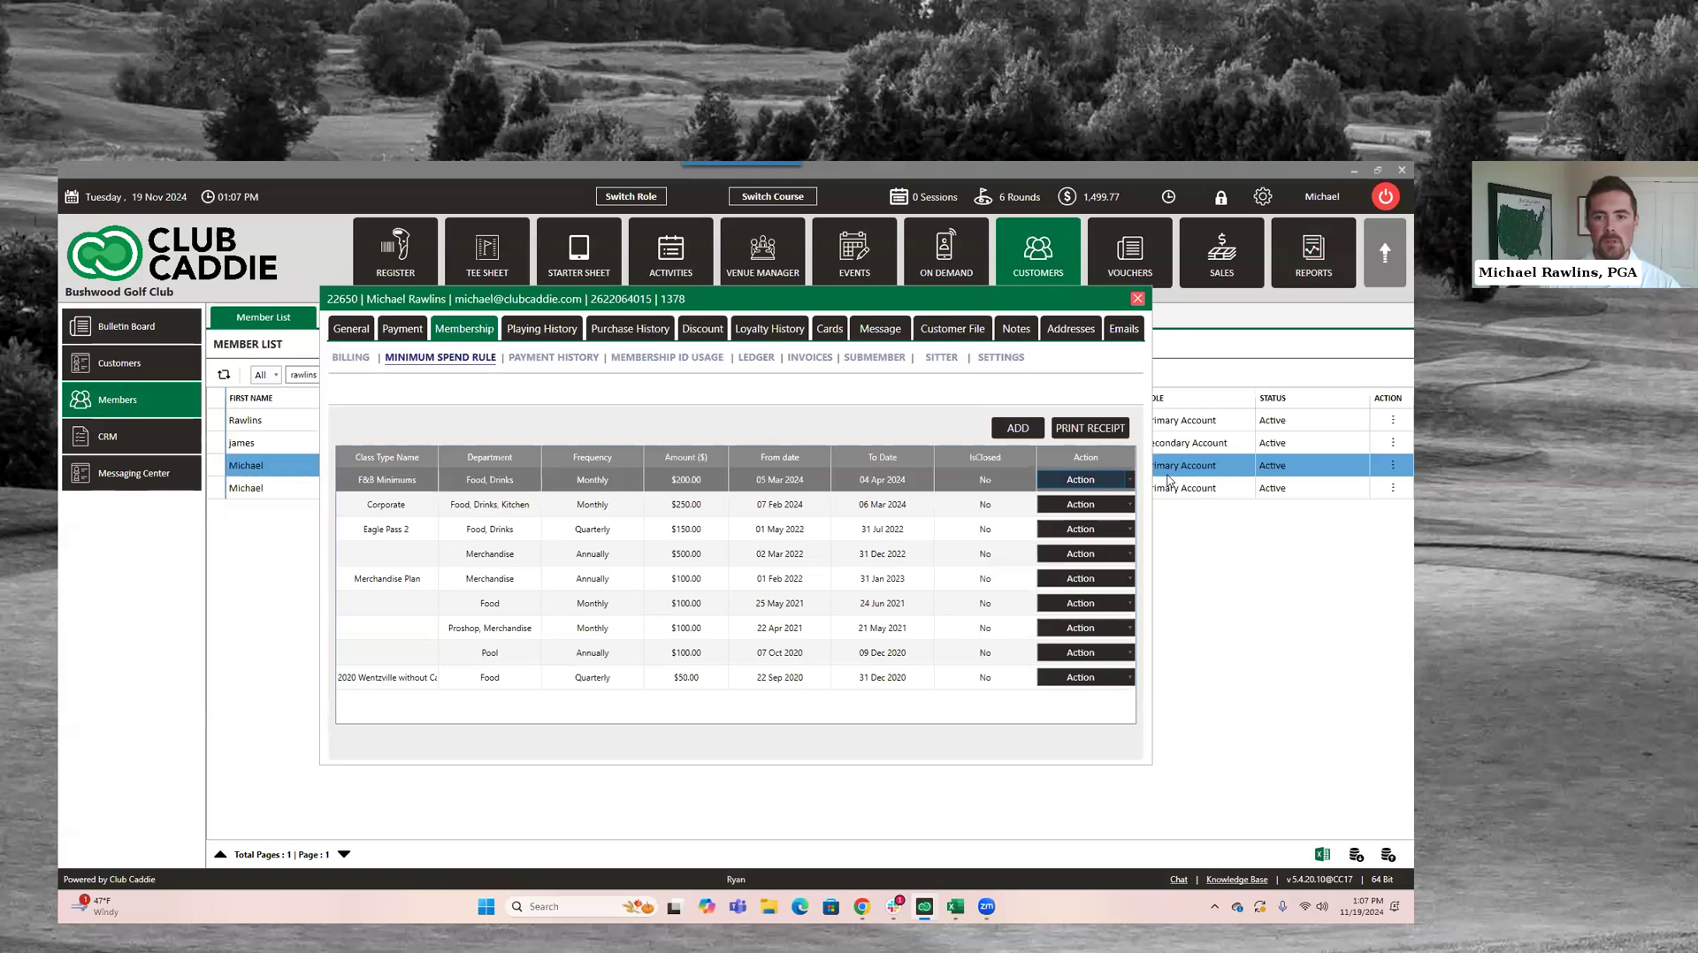
Review the minimum ledger of the monthly F&B Minimums rule, then close the ledger and the member record
{"action": "left_click", "coordinate": [1132, 482]}
{"action": "left_click", "coordinate": [1095, 541]}
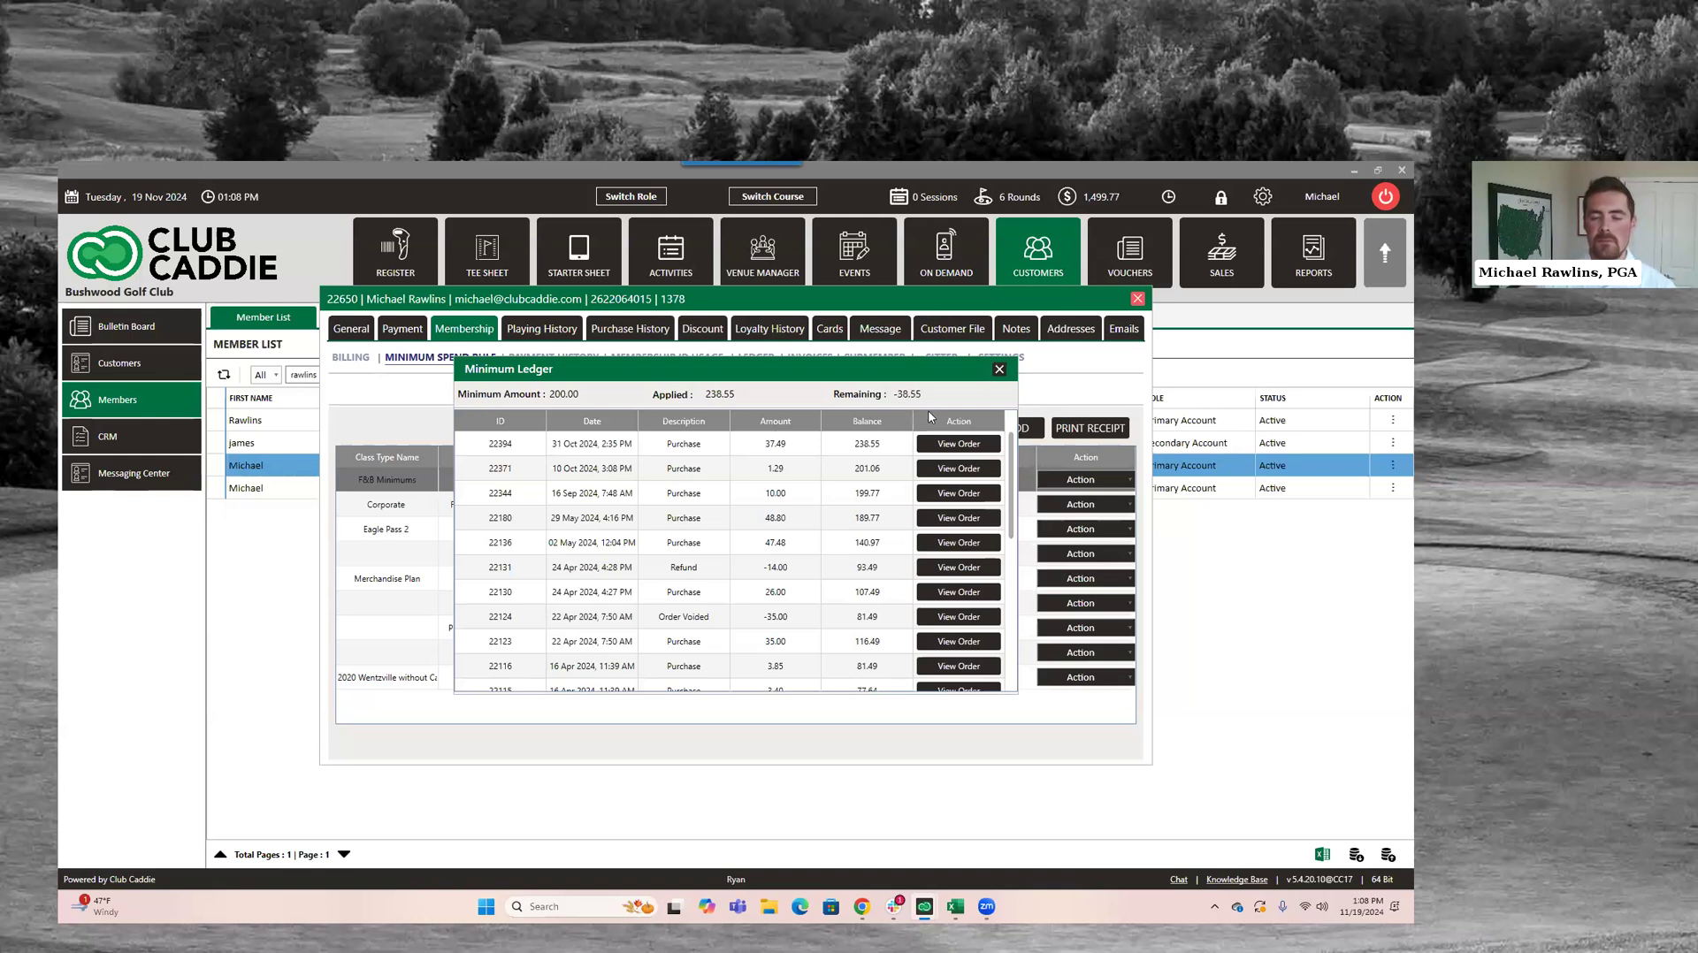
{"action": "left_click", "coordinate": [782, 503]}
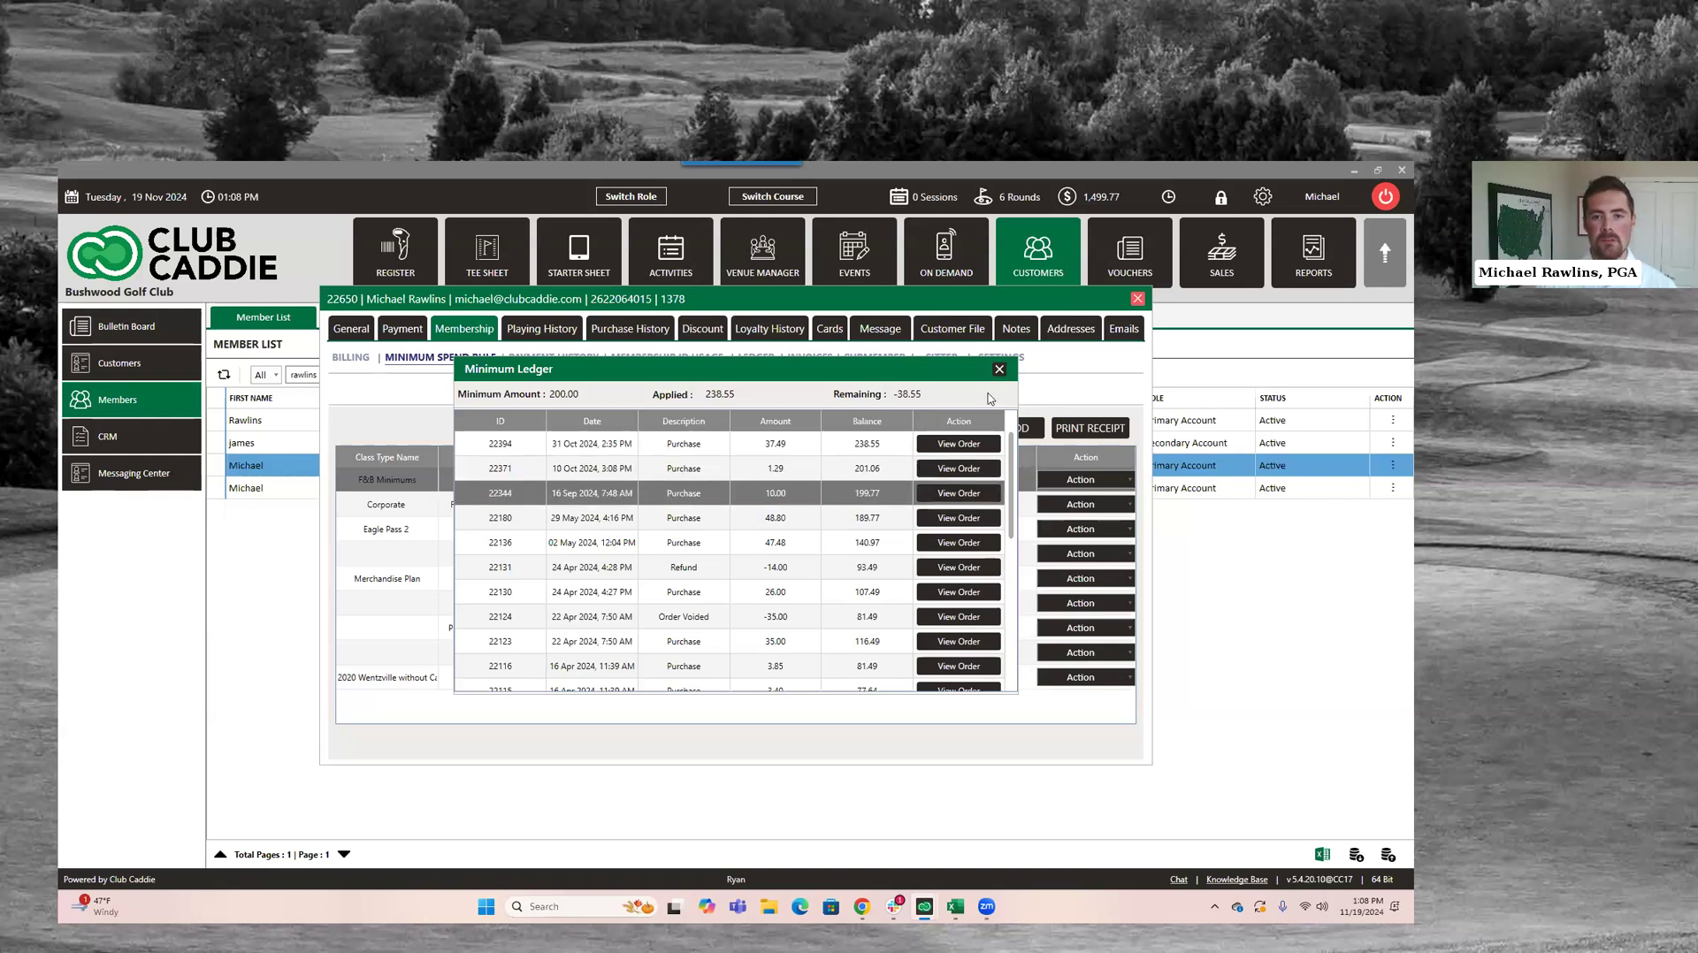
{"action": "scroll", "coordinate": [964, 526], "scroll_direction": "down", "scroll_amount": 3}
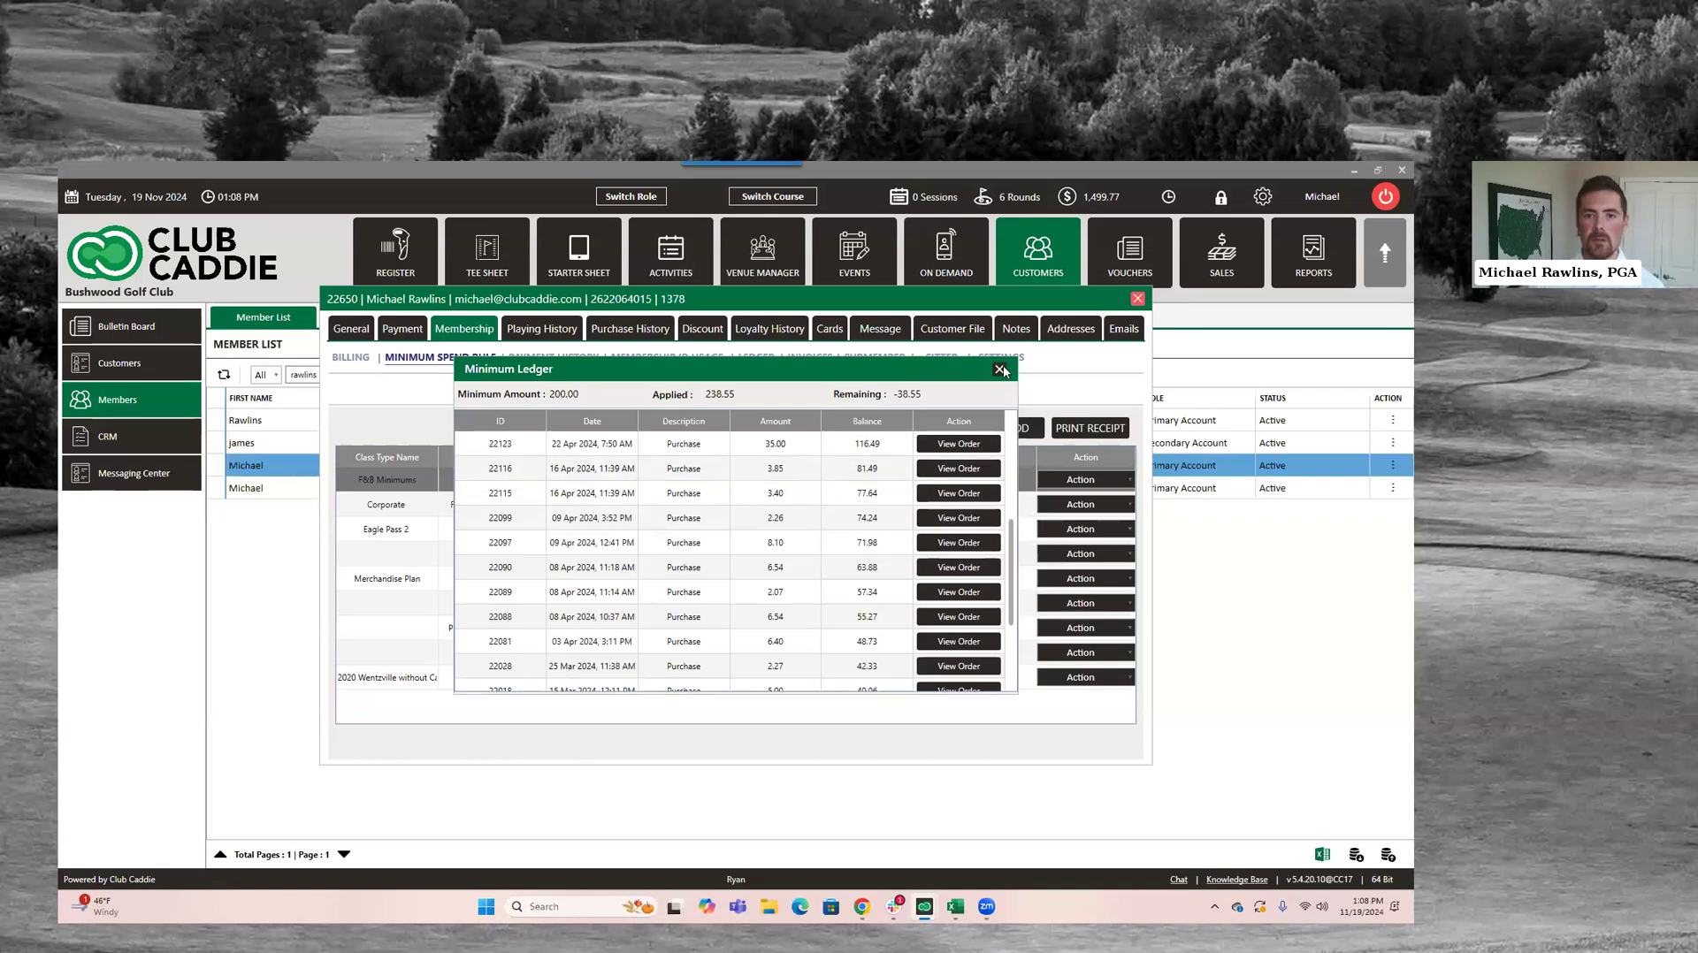
{"action": "left_click", "coordinate": [999, 369]}
{"action": "left_click", "coordinate": [1137, 299]}
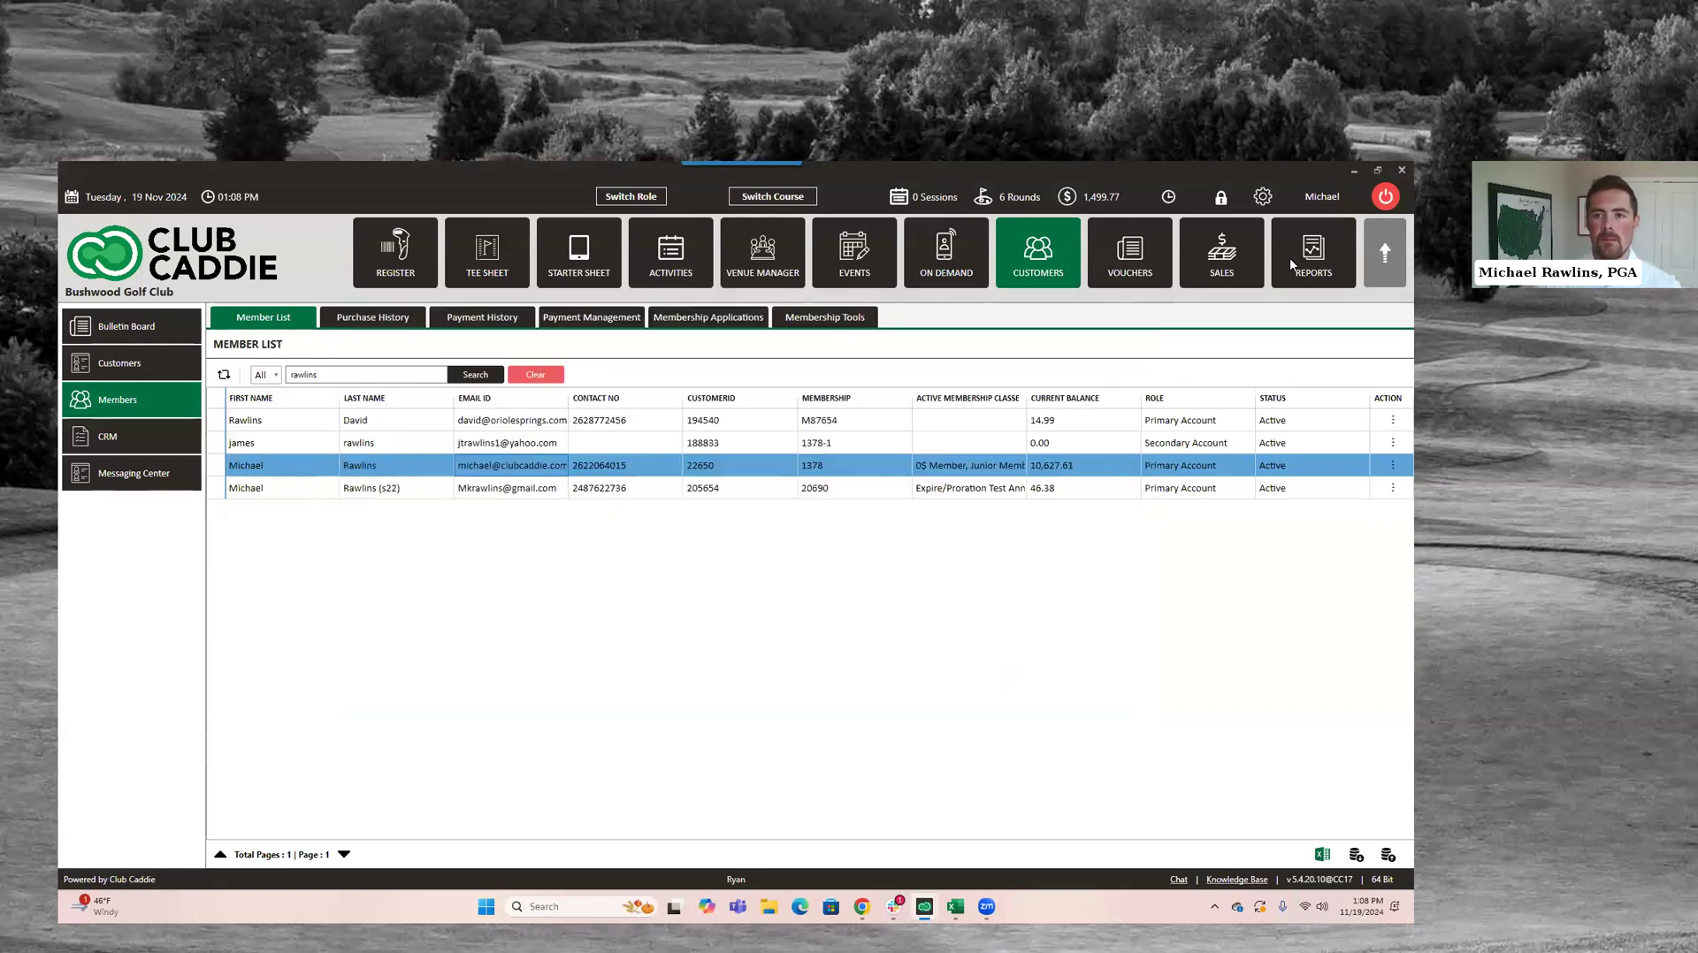
Open the Membership Adjustment Report and review the members' adjustments by chart of account, description and amount
{"action": "left_click", "coordinate": [1313, 252]}
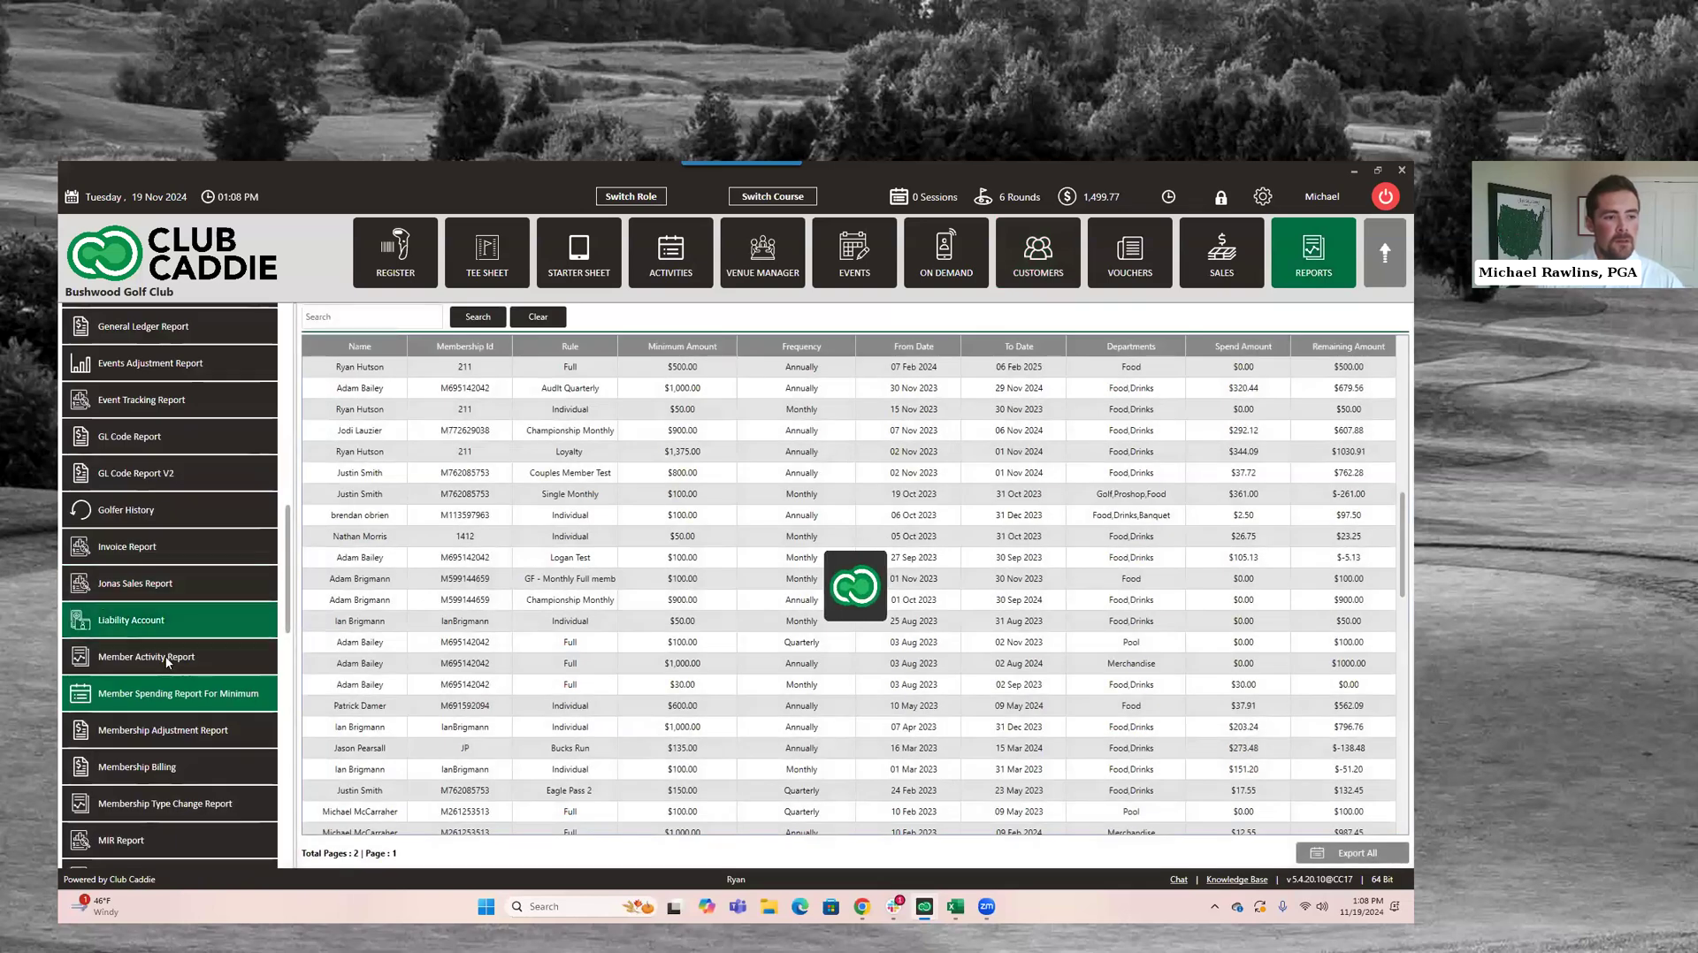
{"action": "scroll", "coordinate": [150, 672], "scroll_direction": "down", "scroll_amount": 1}
{"action": "left_click", "coordinate": [180, 698]}
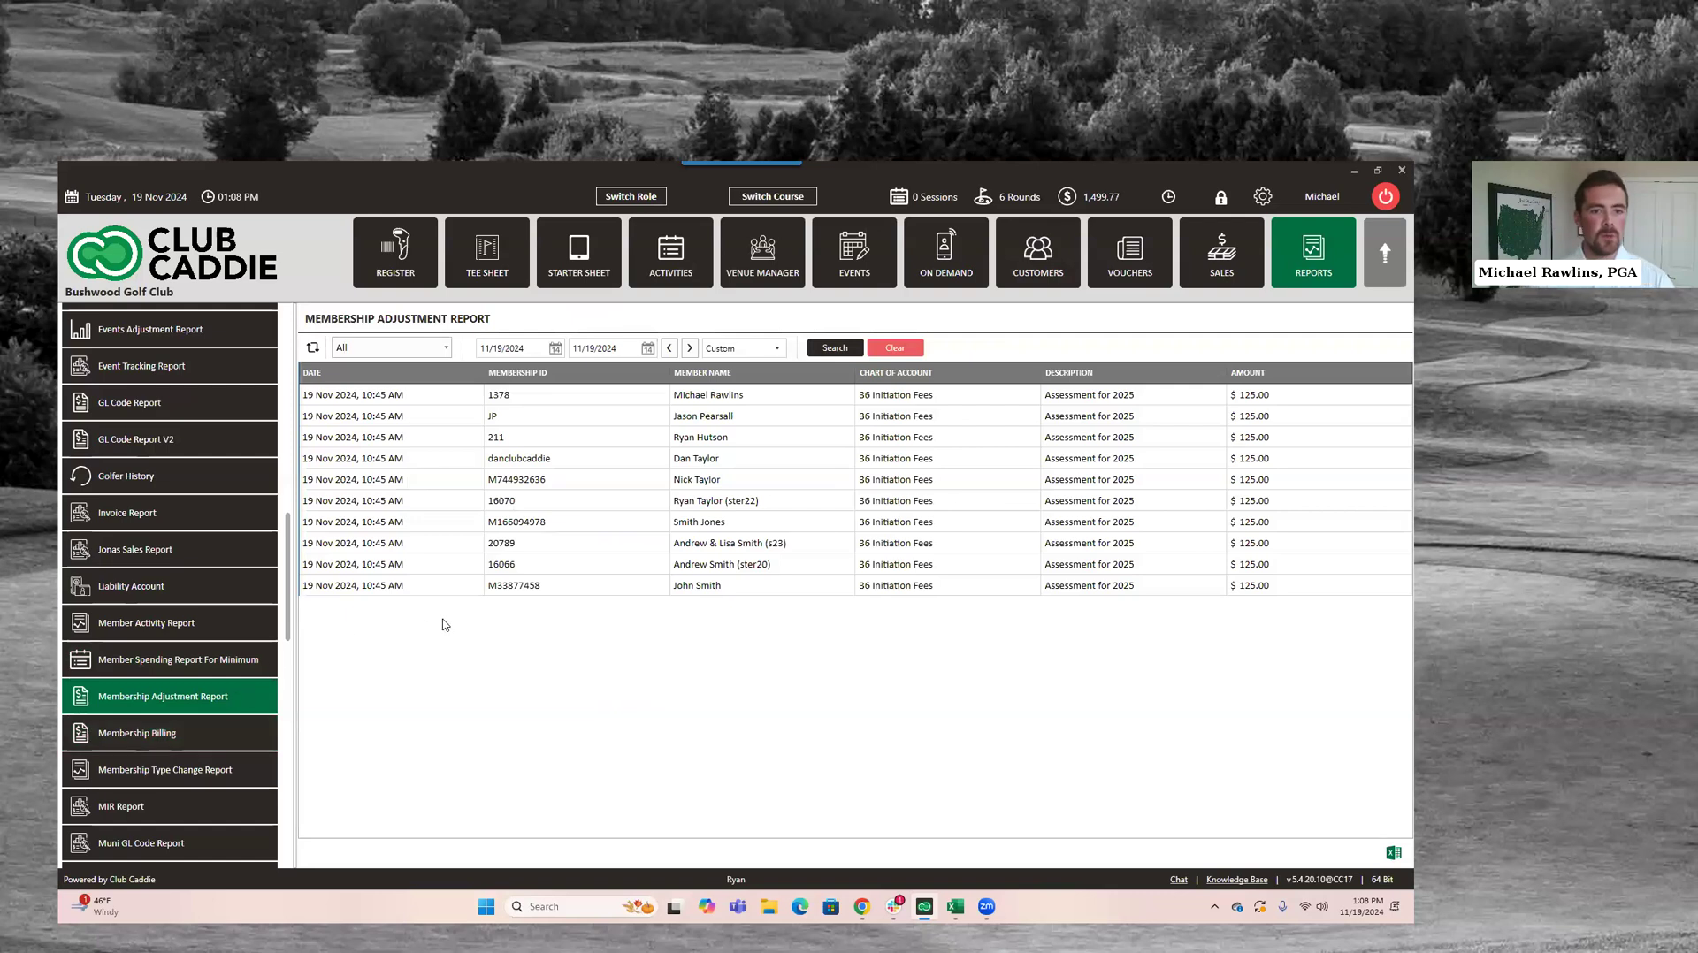
{"action": "left_click", "coordinate": [1149, 396]}
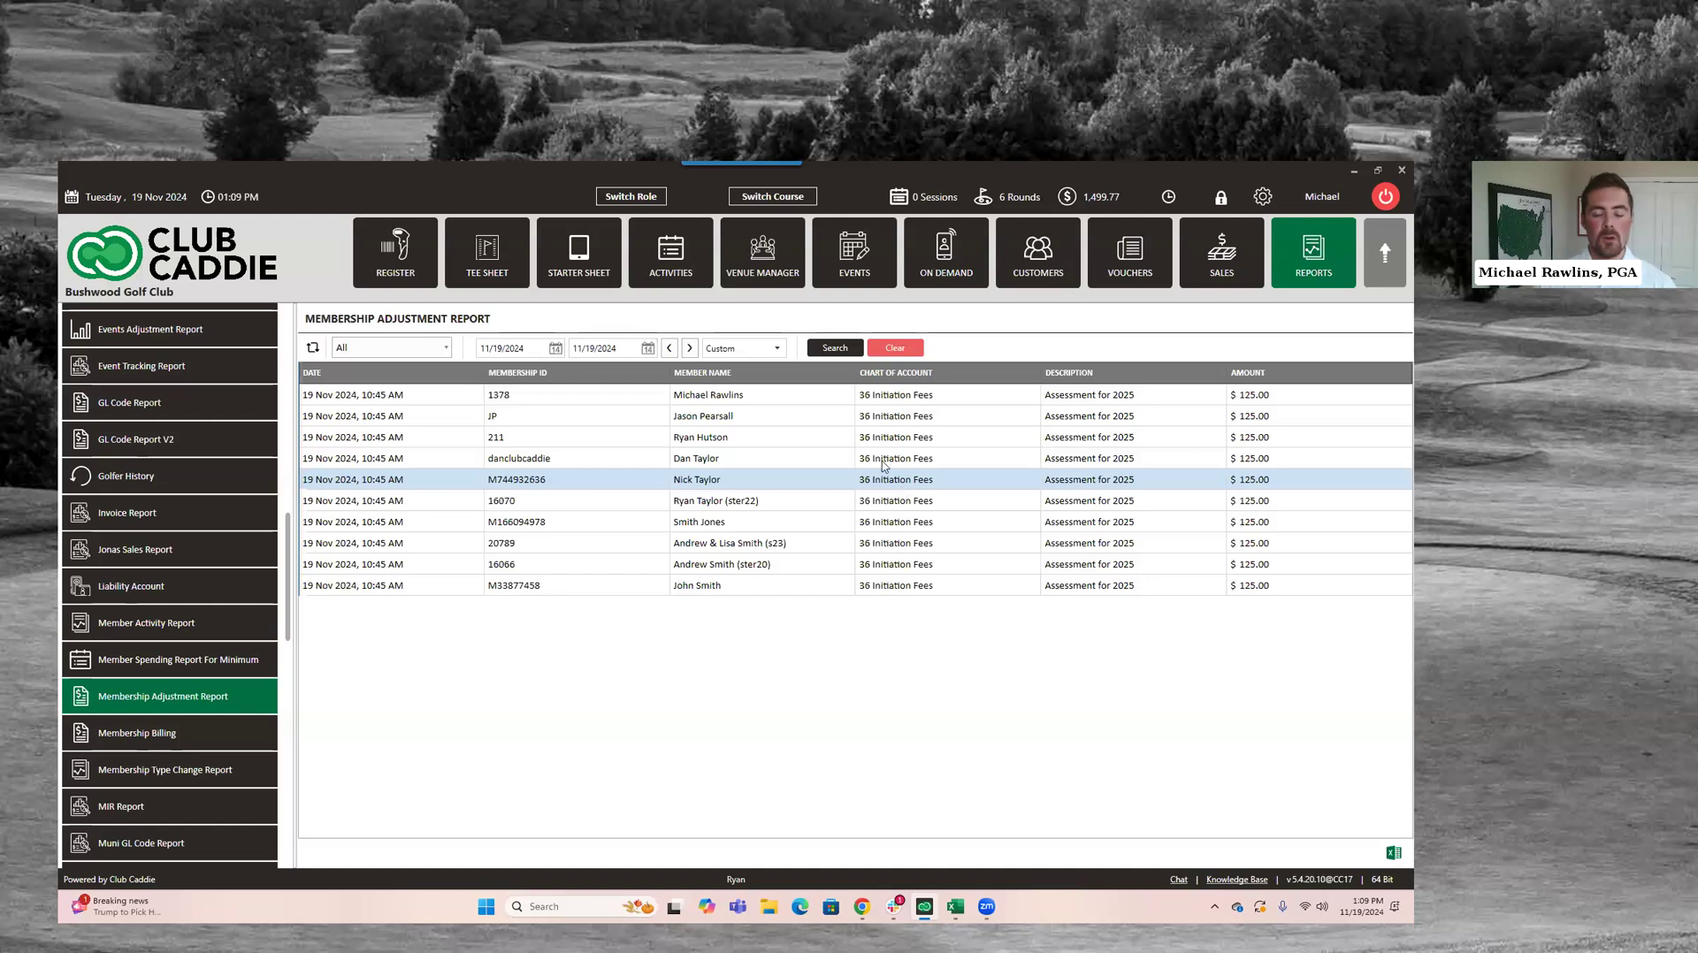
{"action": "left_click", "coordinate": [885, 461]}
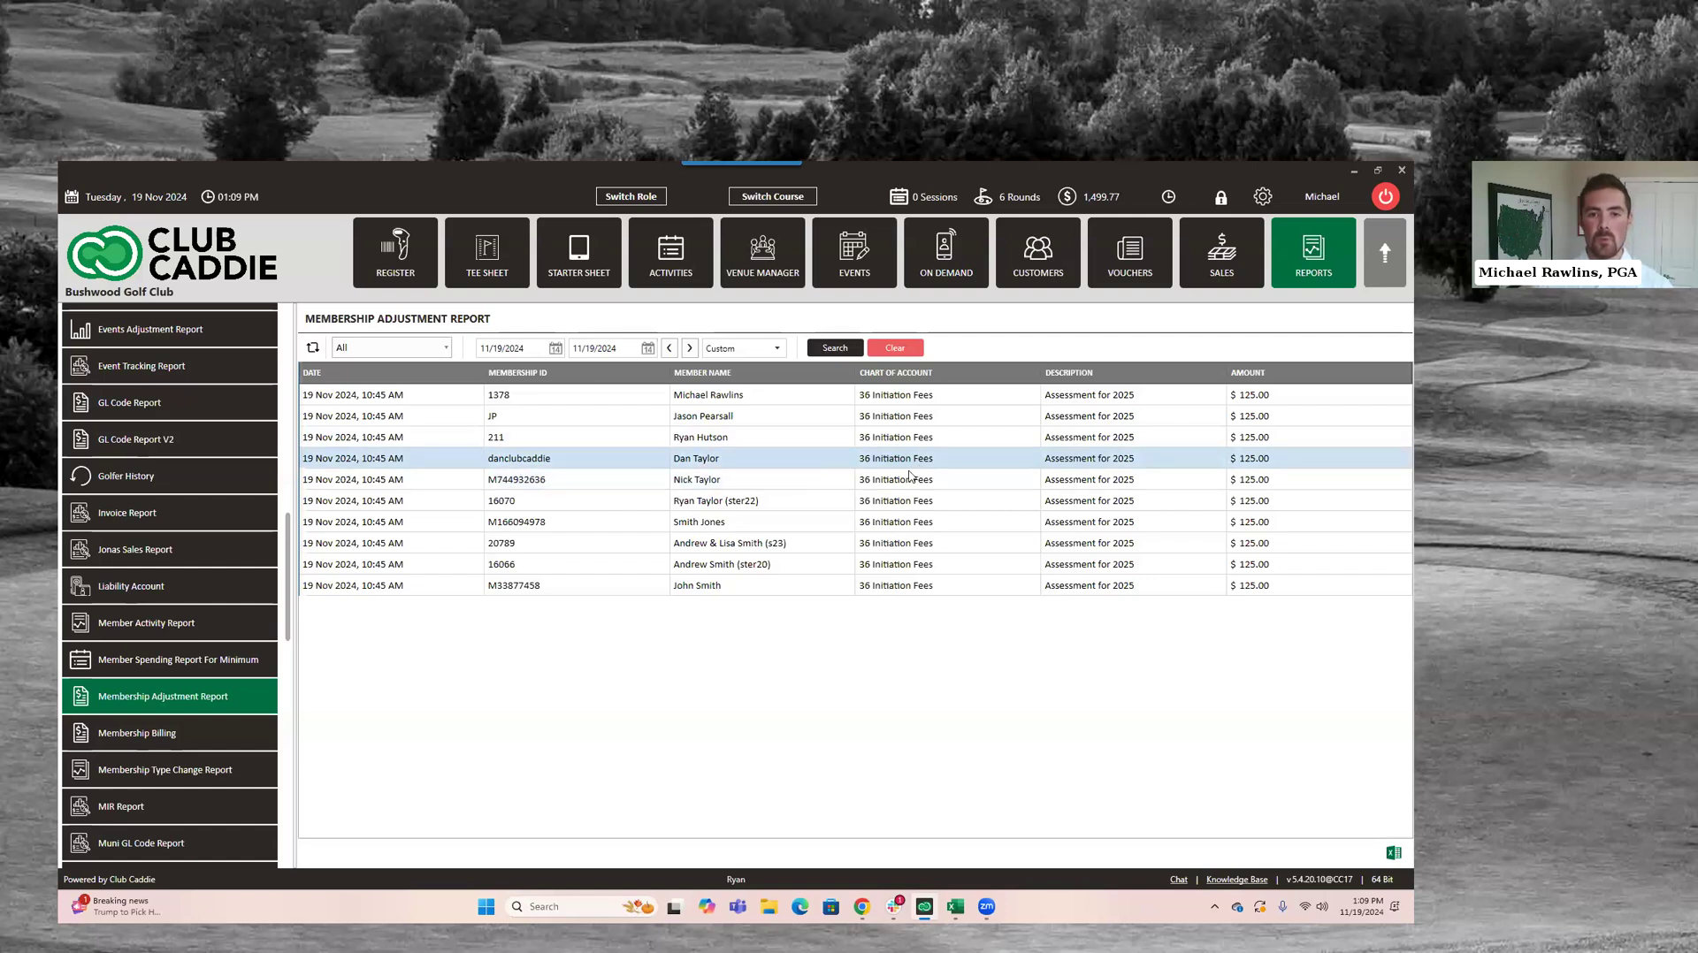
{"action": "left_click", "coordinate": [909, 477]}
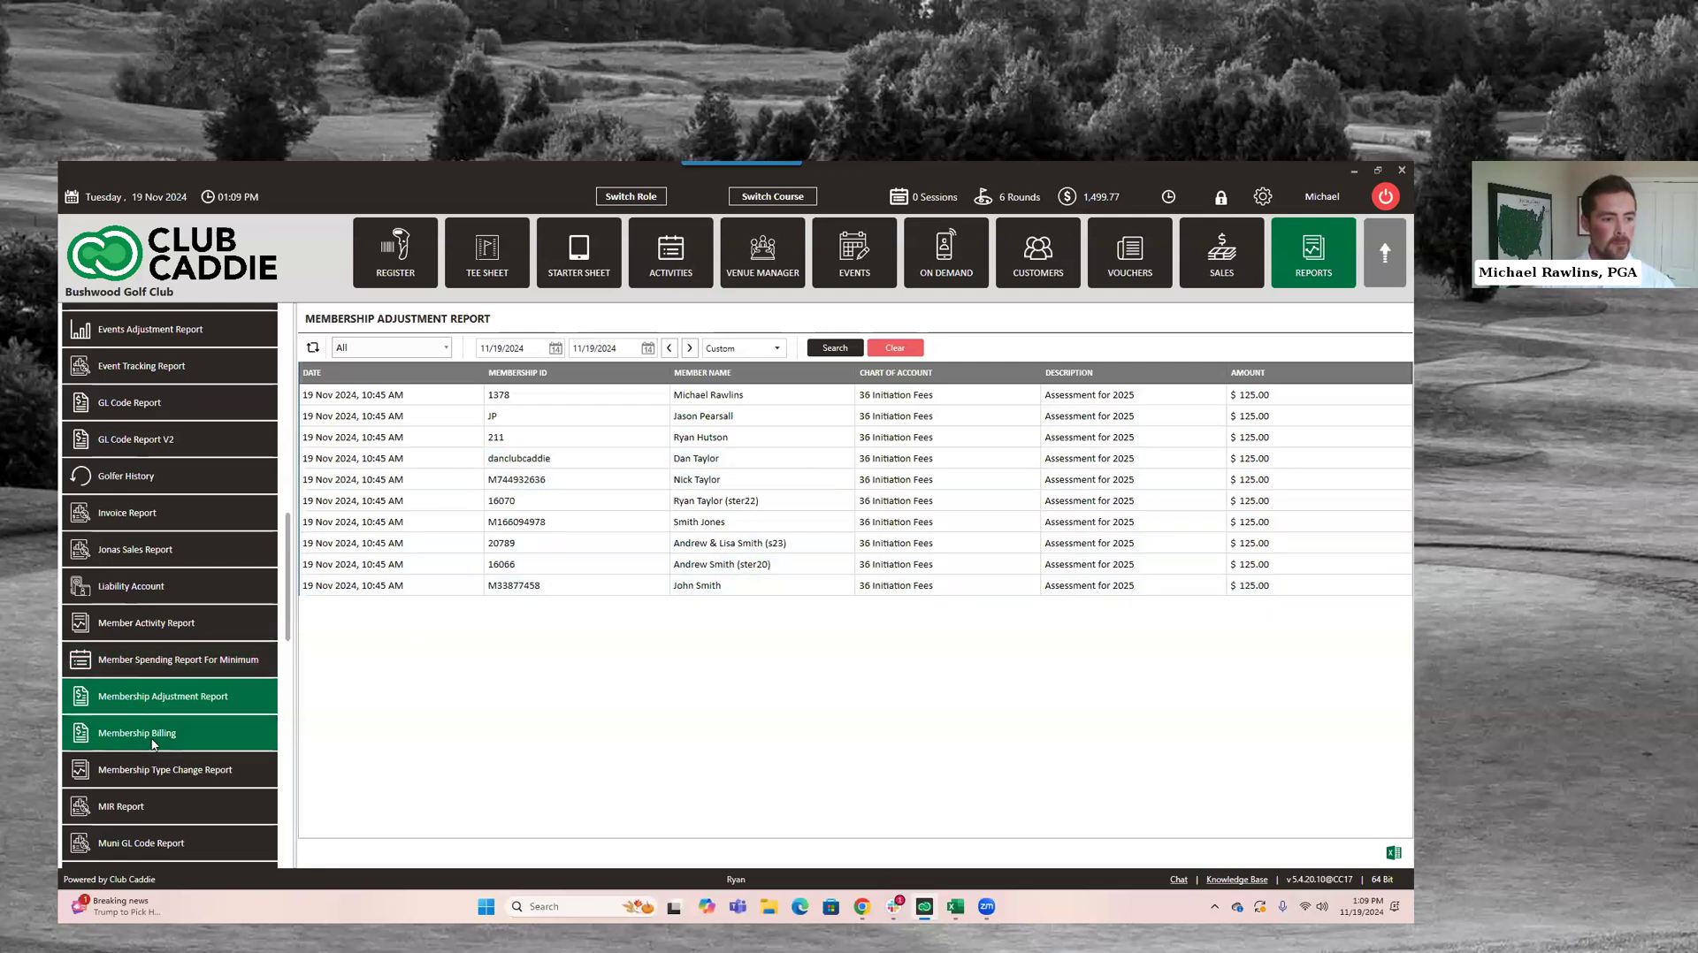
Open the Membership Type Change Report and switch to its exported workbook in Excel
{"action": "scroll", "coordinate": [202, 702], "scroll_direction": "down", "scroll_amount": 1}
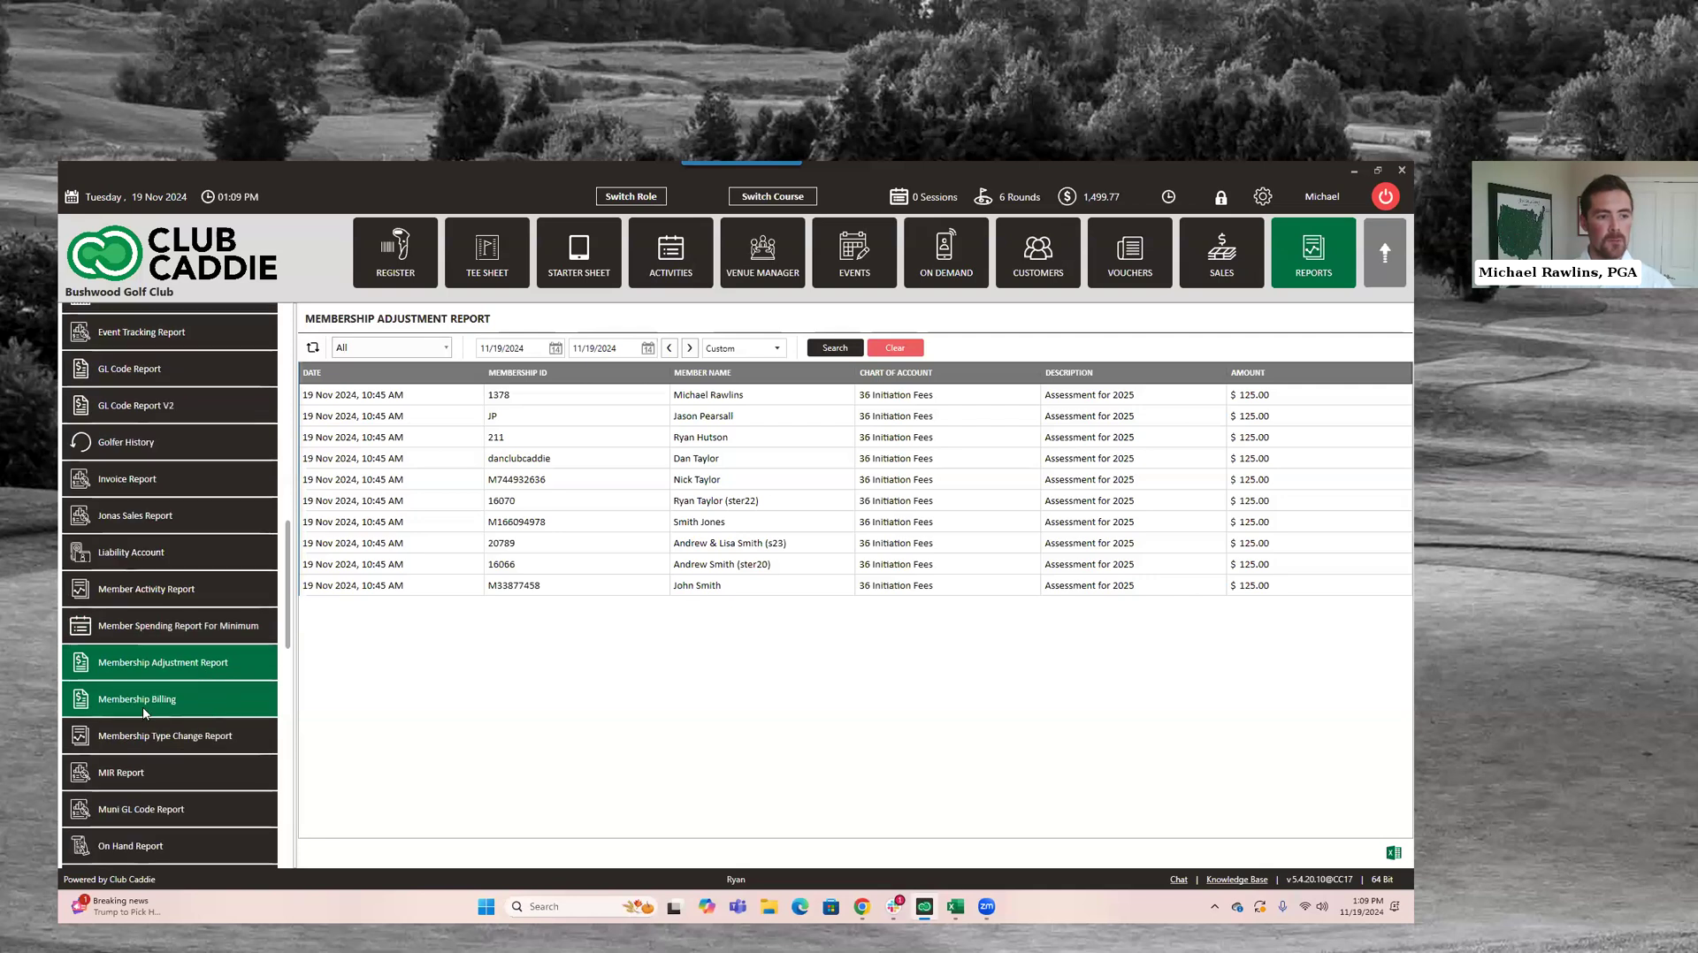
{"action": "scroll", "coordinate": [212, 699], "scroll_direction": "down", "scroll_amount": 1}
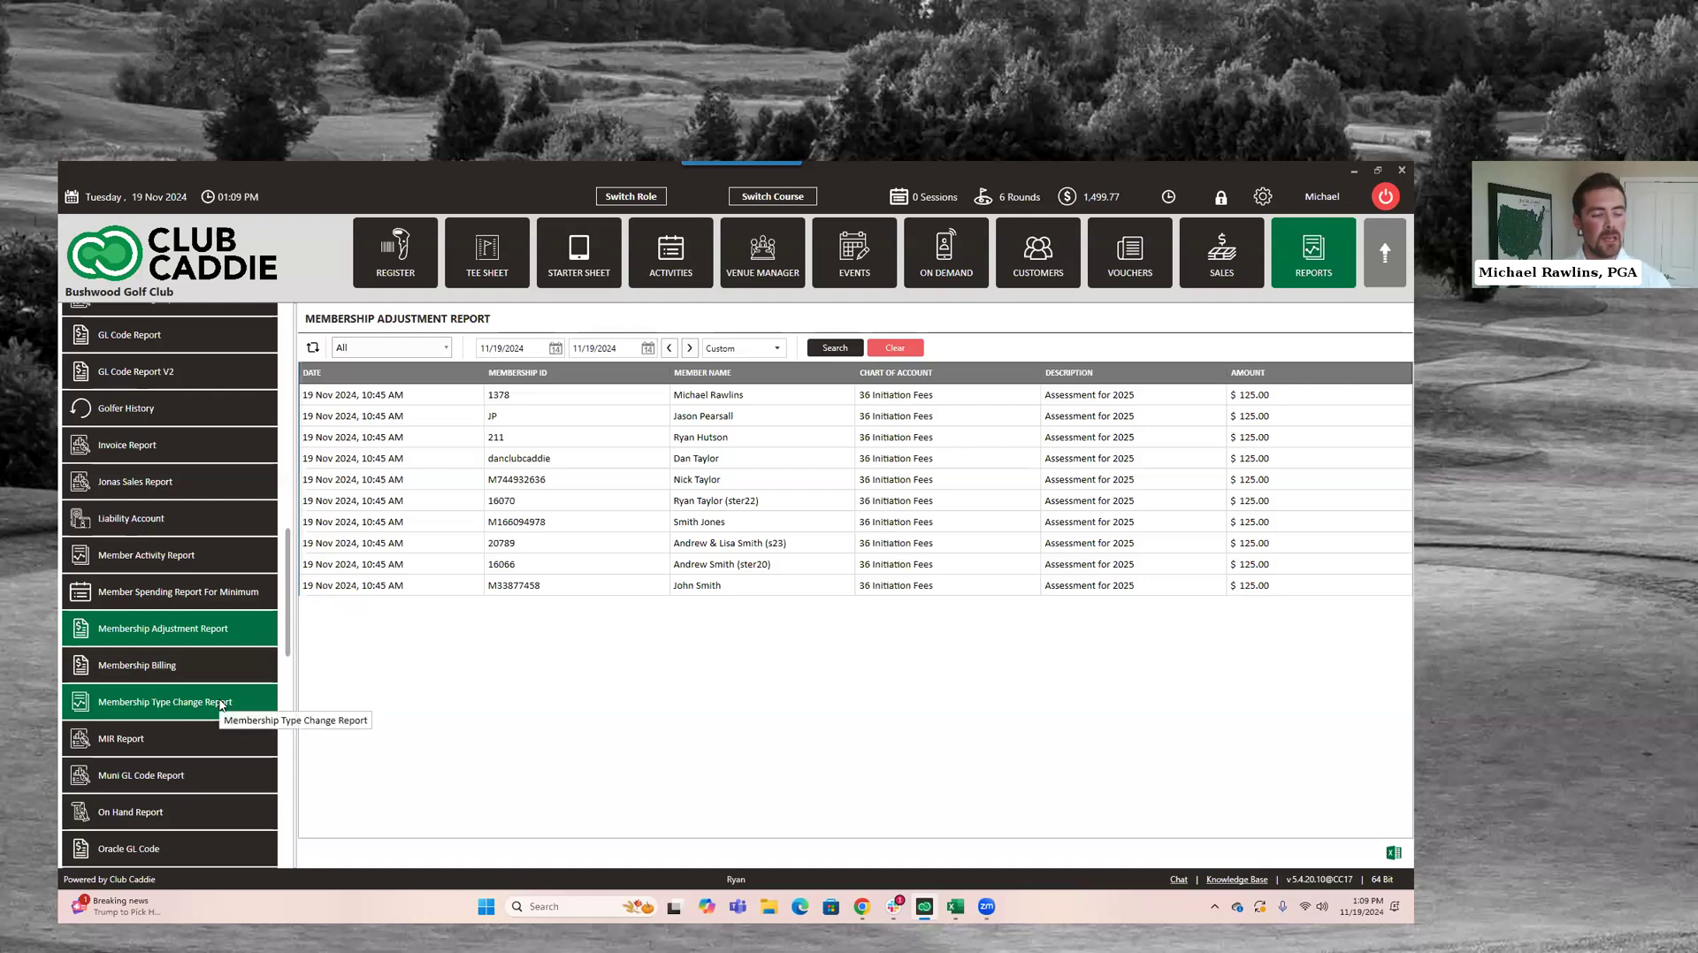
{"action": "left_click", "coordinate": [220, 704]}
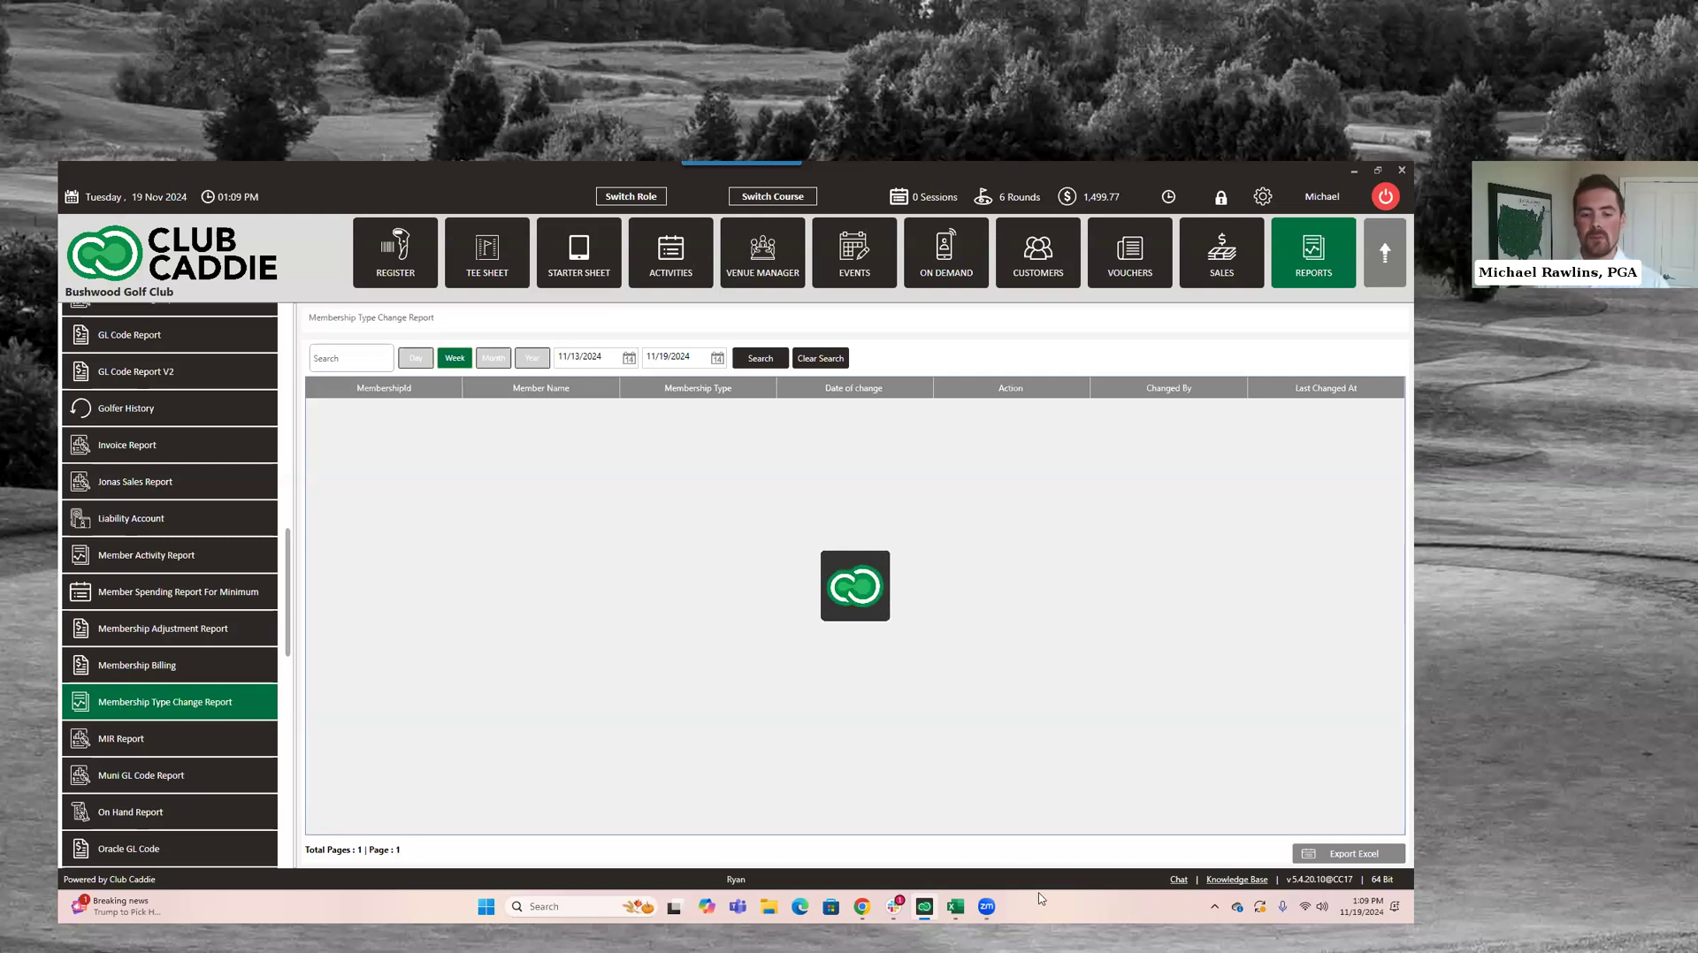
{"action": "mouse_move", "coordinate": [955, 907]}
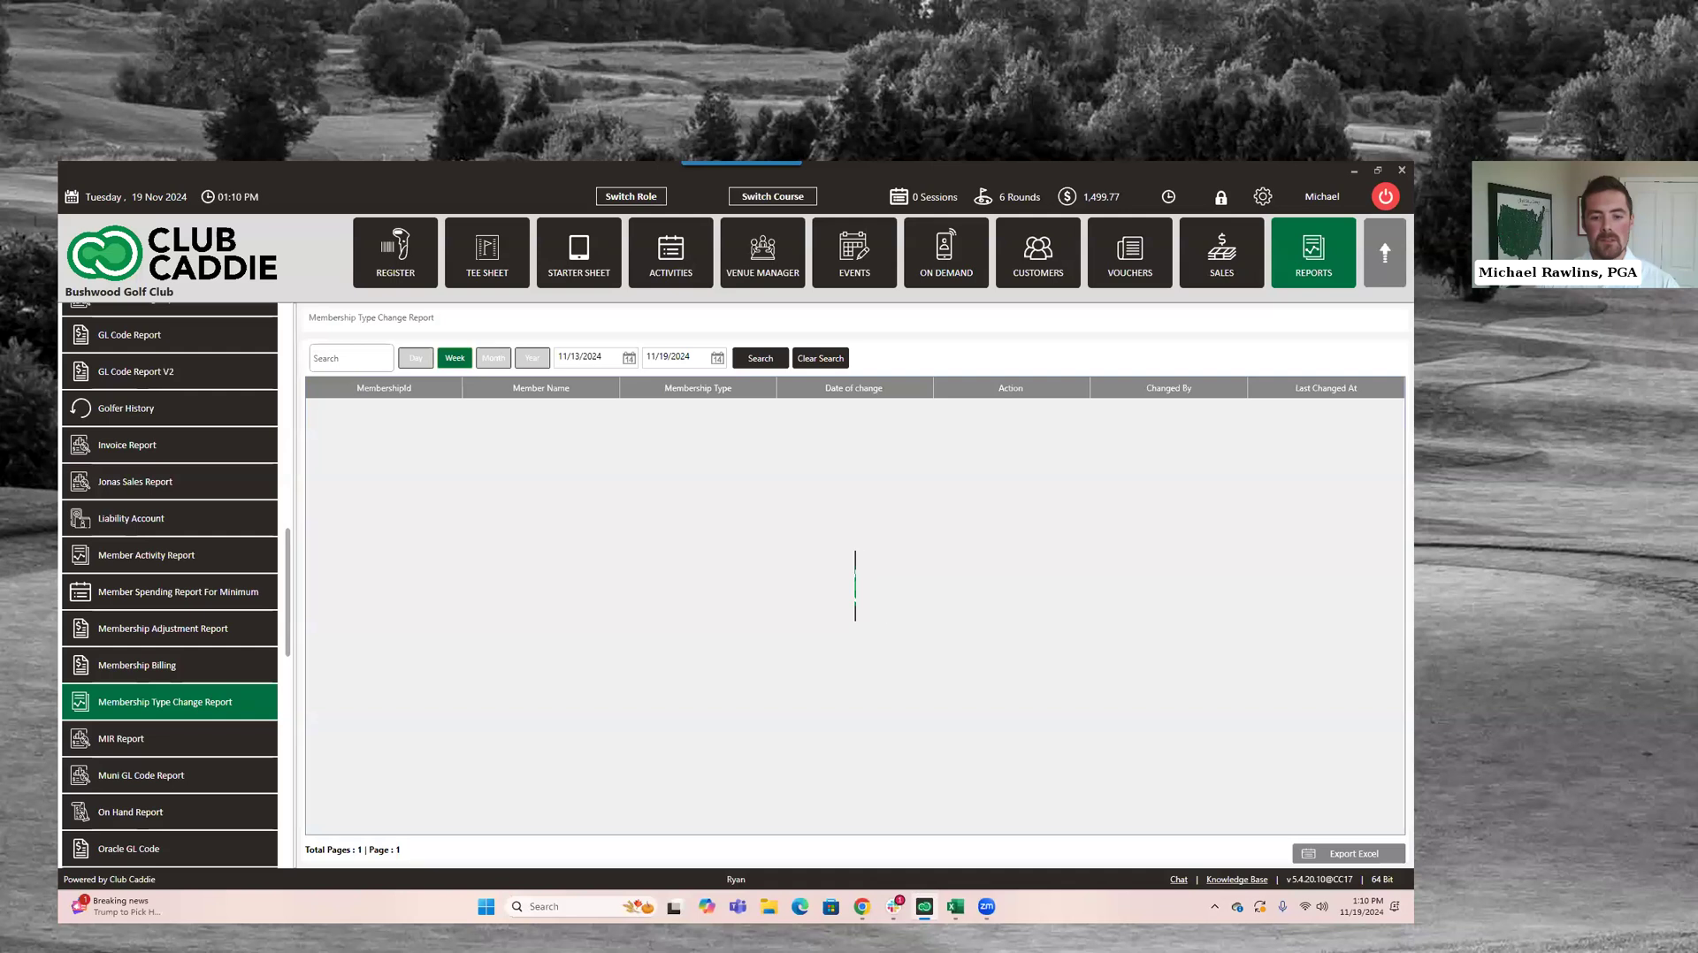
{"action": "left_click", "coordinate": [1025, 831]}
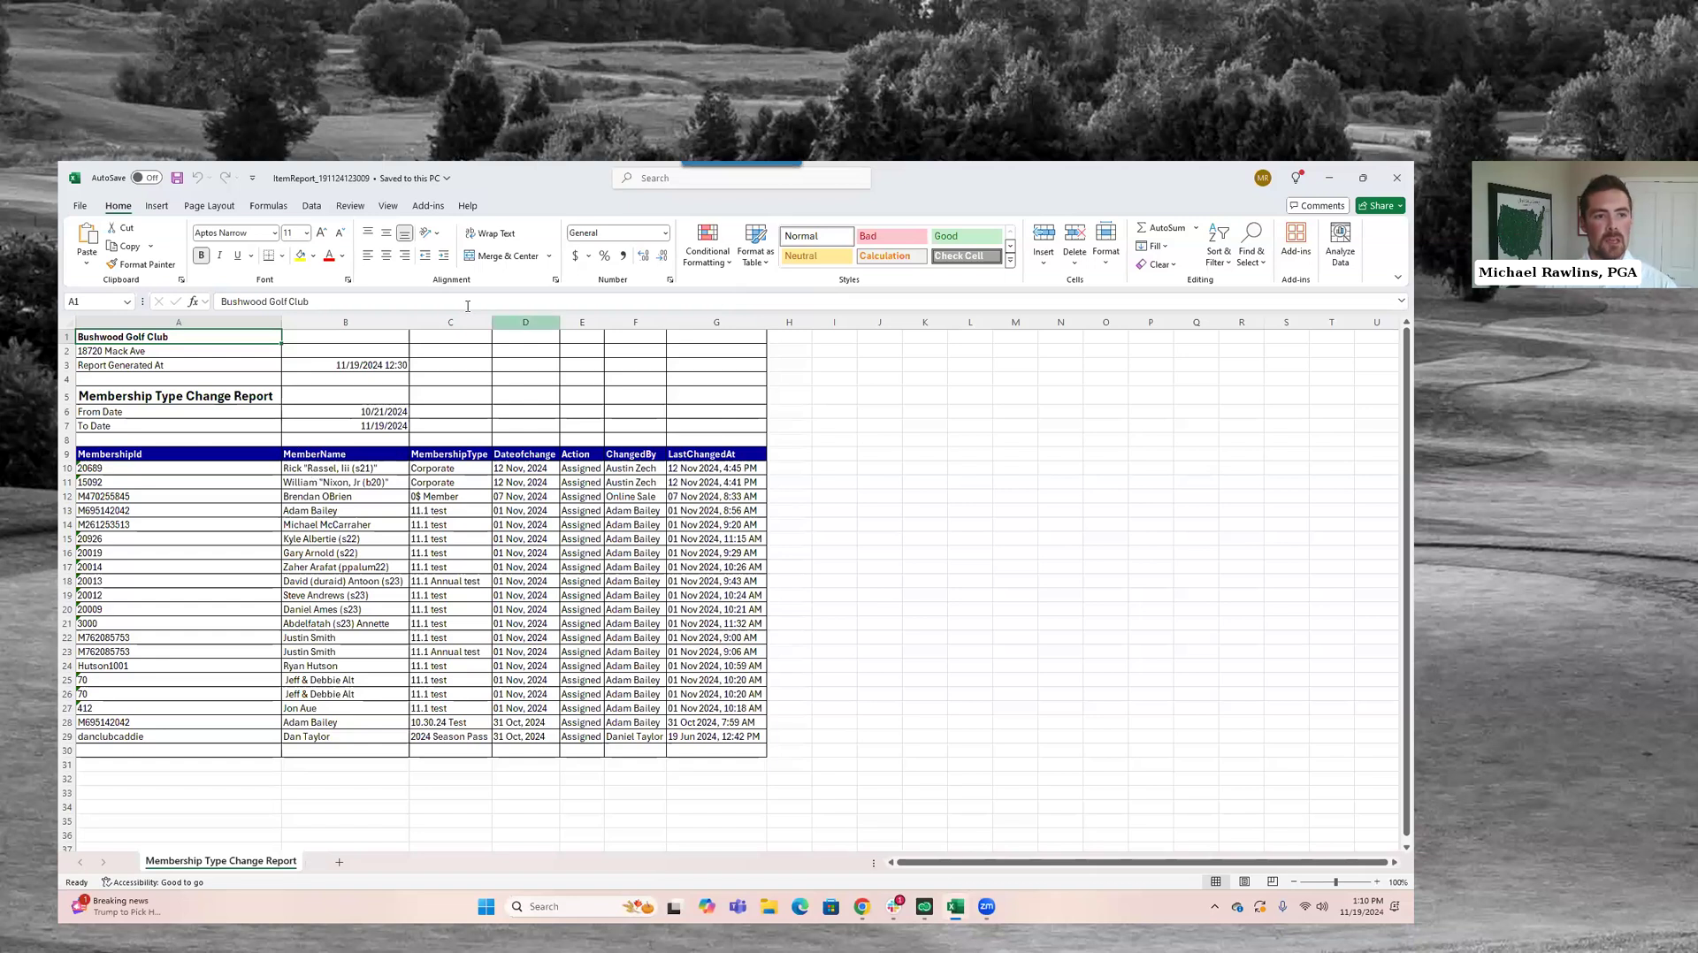
Widen the MembershipType, MemberName and ChangedBy columns, highlight the Online Sale row, and return to Club Caddie
{"action": "left_click_drag", "start_coordinate": [487, 324], "coordinate": [563, 327]}
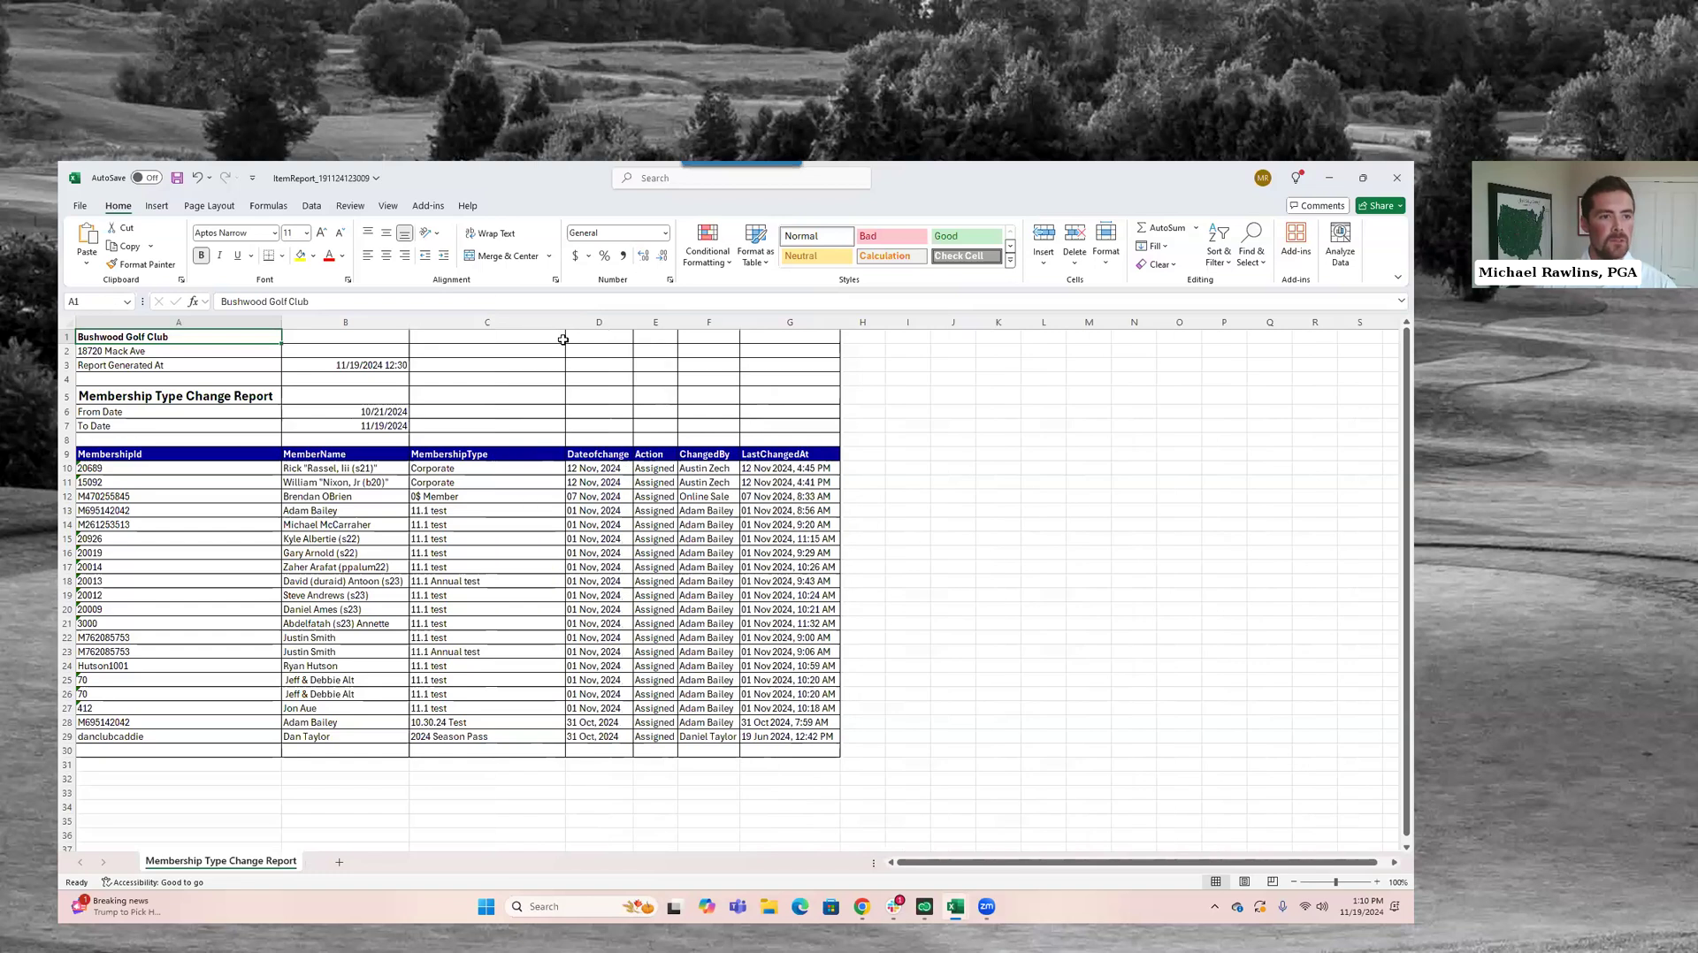
{"action": "left_click_drag", "start_coordinate": [409, 322], "coordinate": [482, 322]}
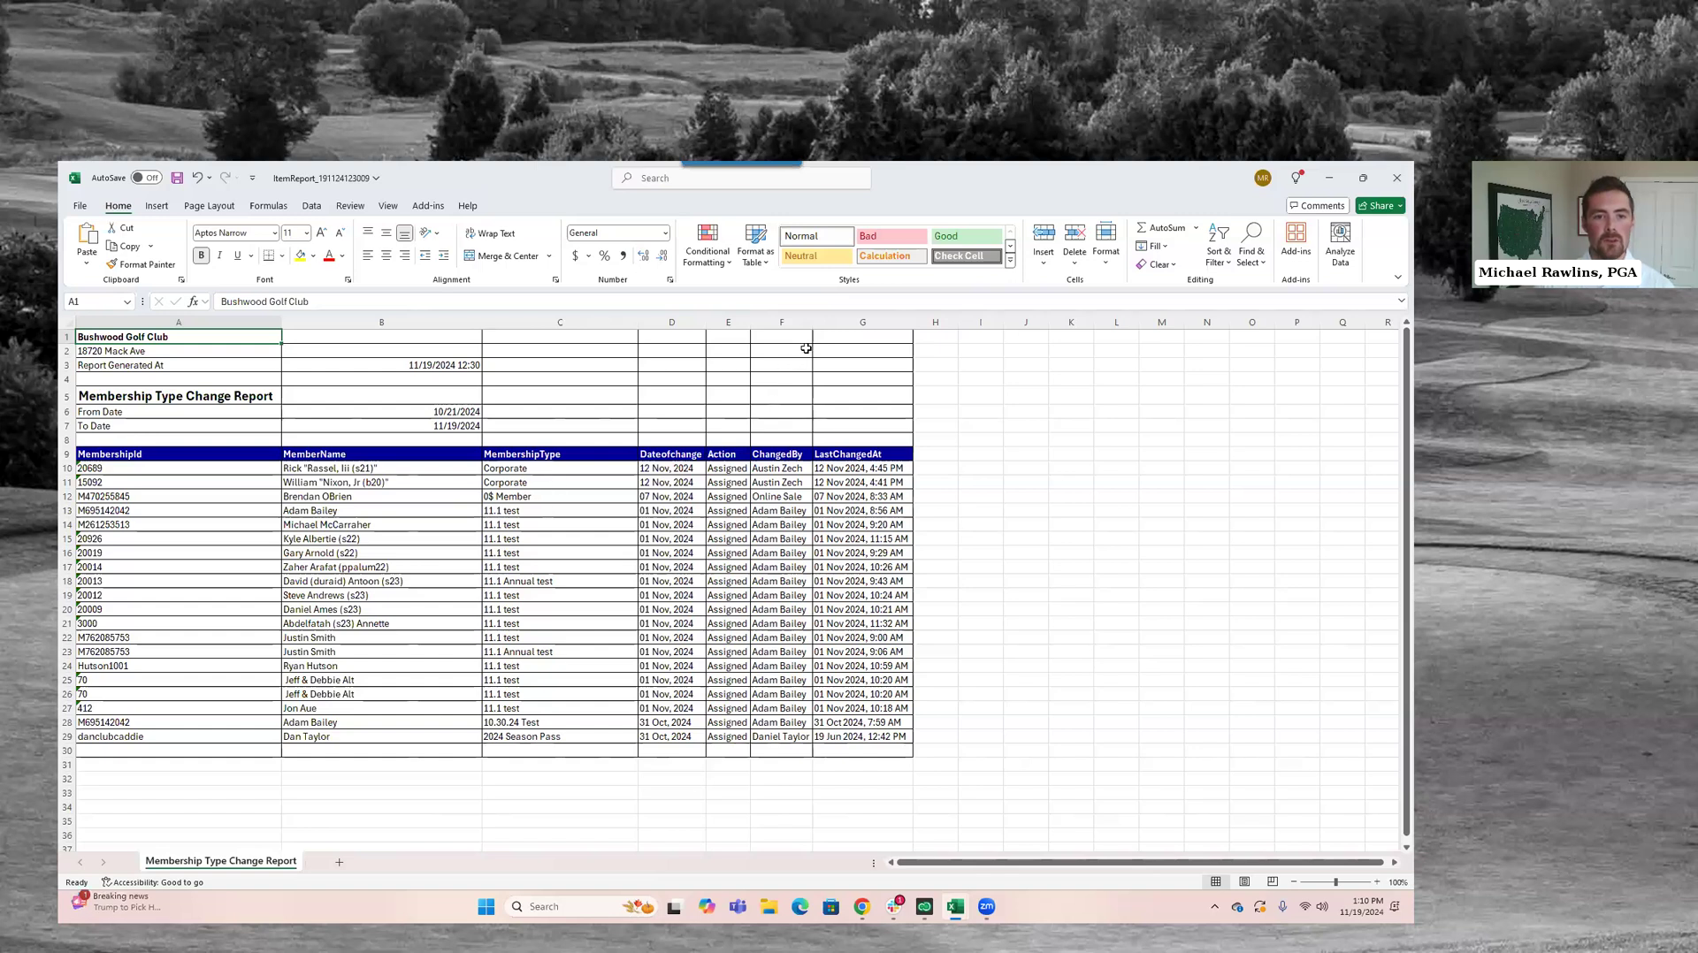
{"action": "left_click_drag", "start_coordinate": [811, 322], "coordinate": [886, 322]}
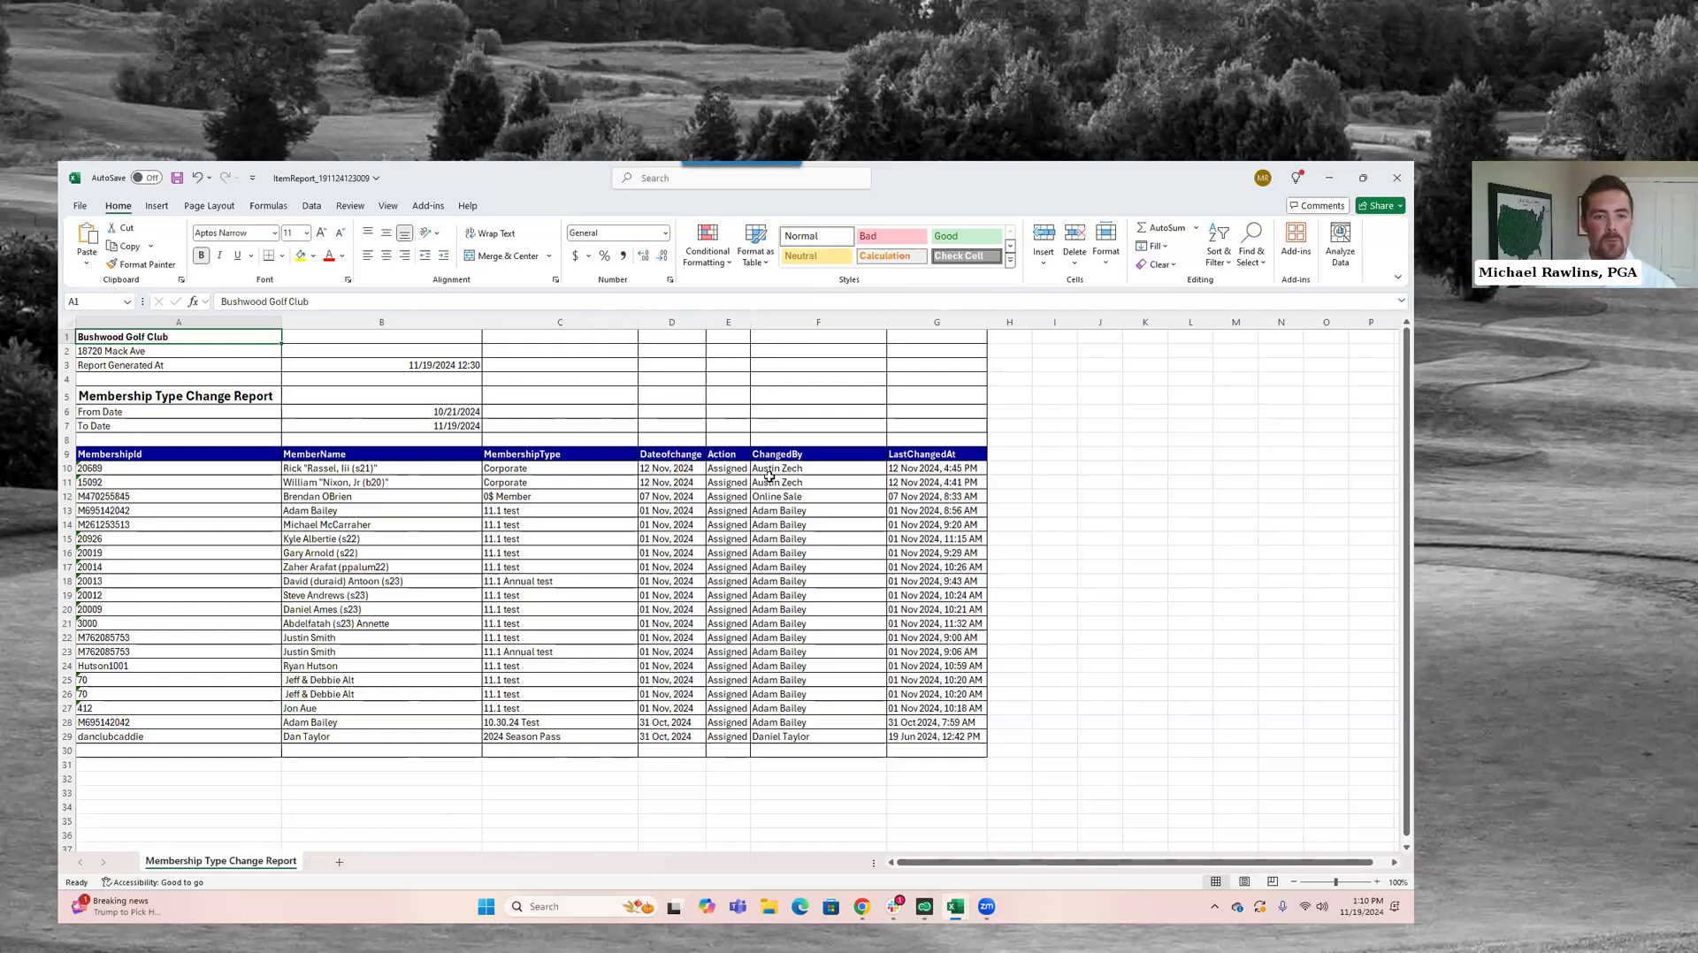
{"action": "left_click", "coordinate": [66, 496]}
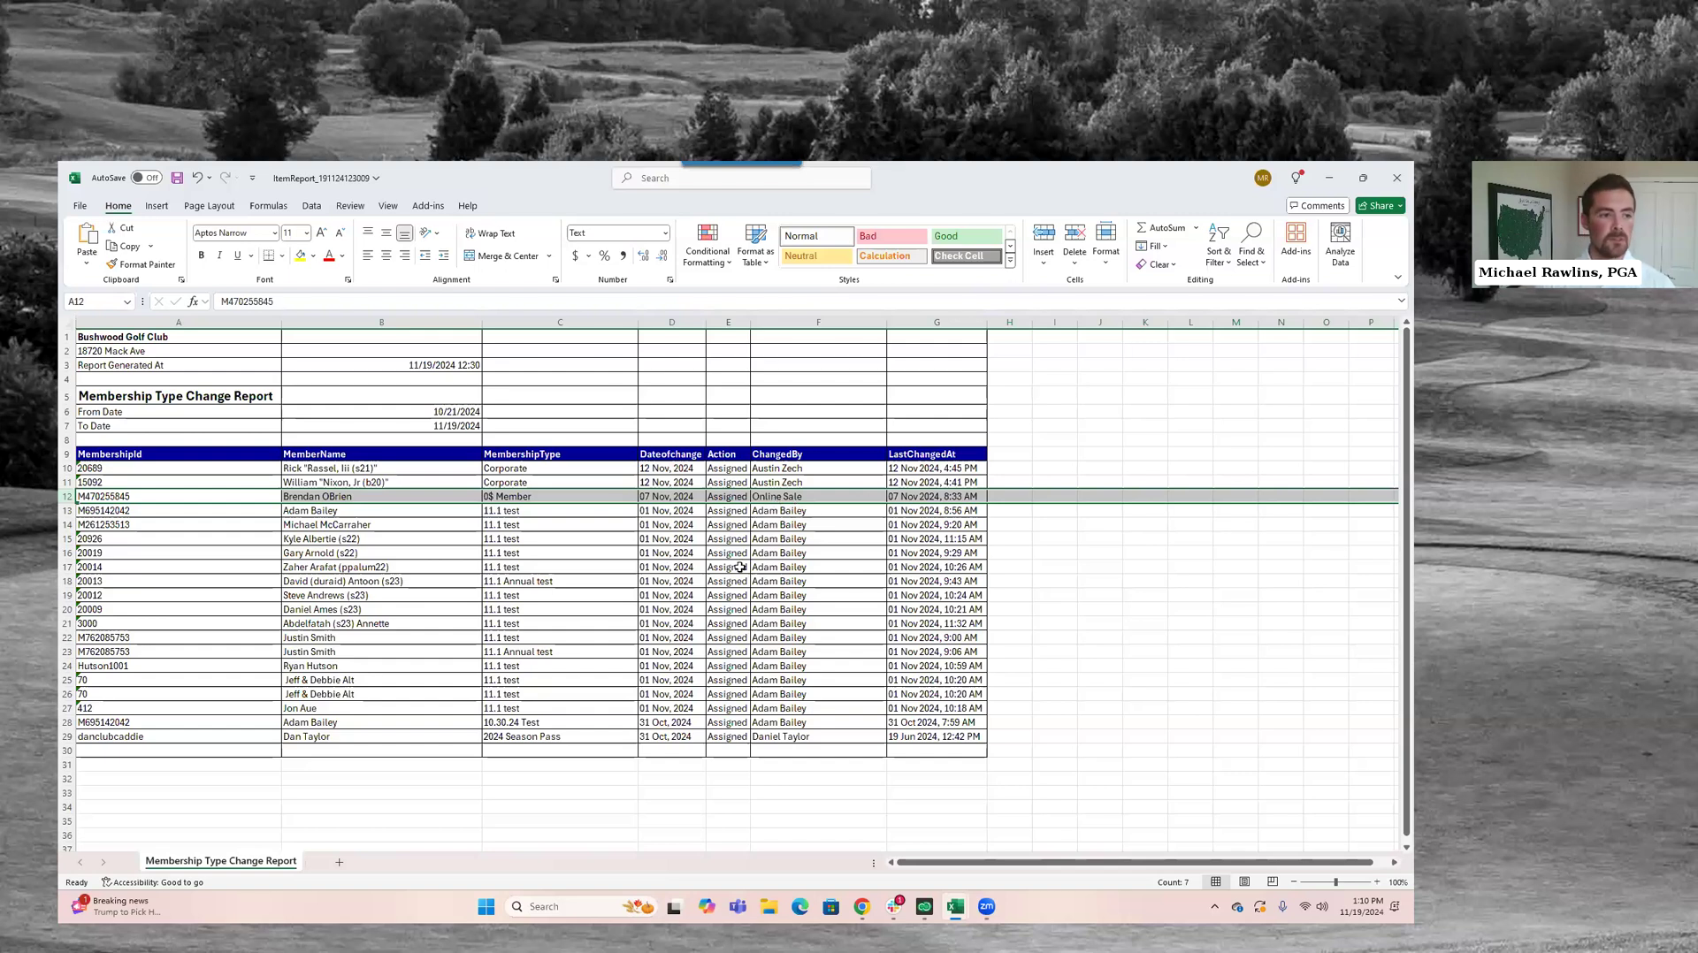
{"action": "left_click", "coordinate": [1322, 177]}
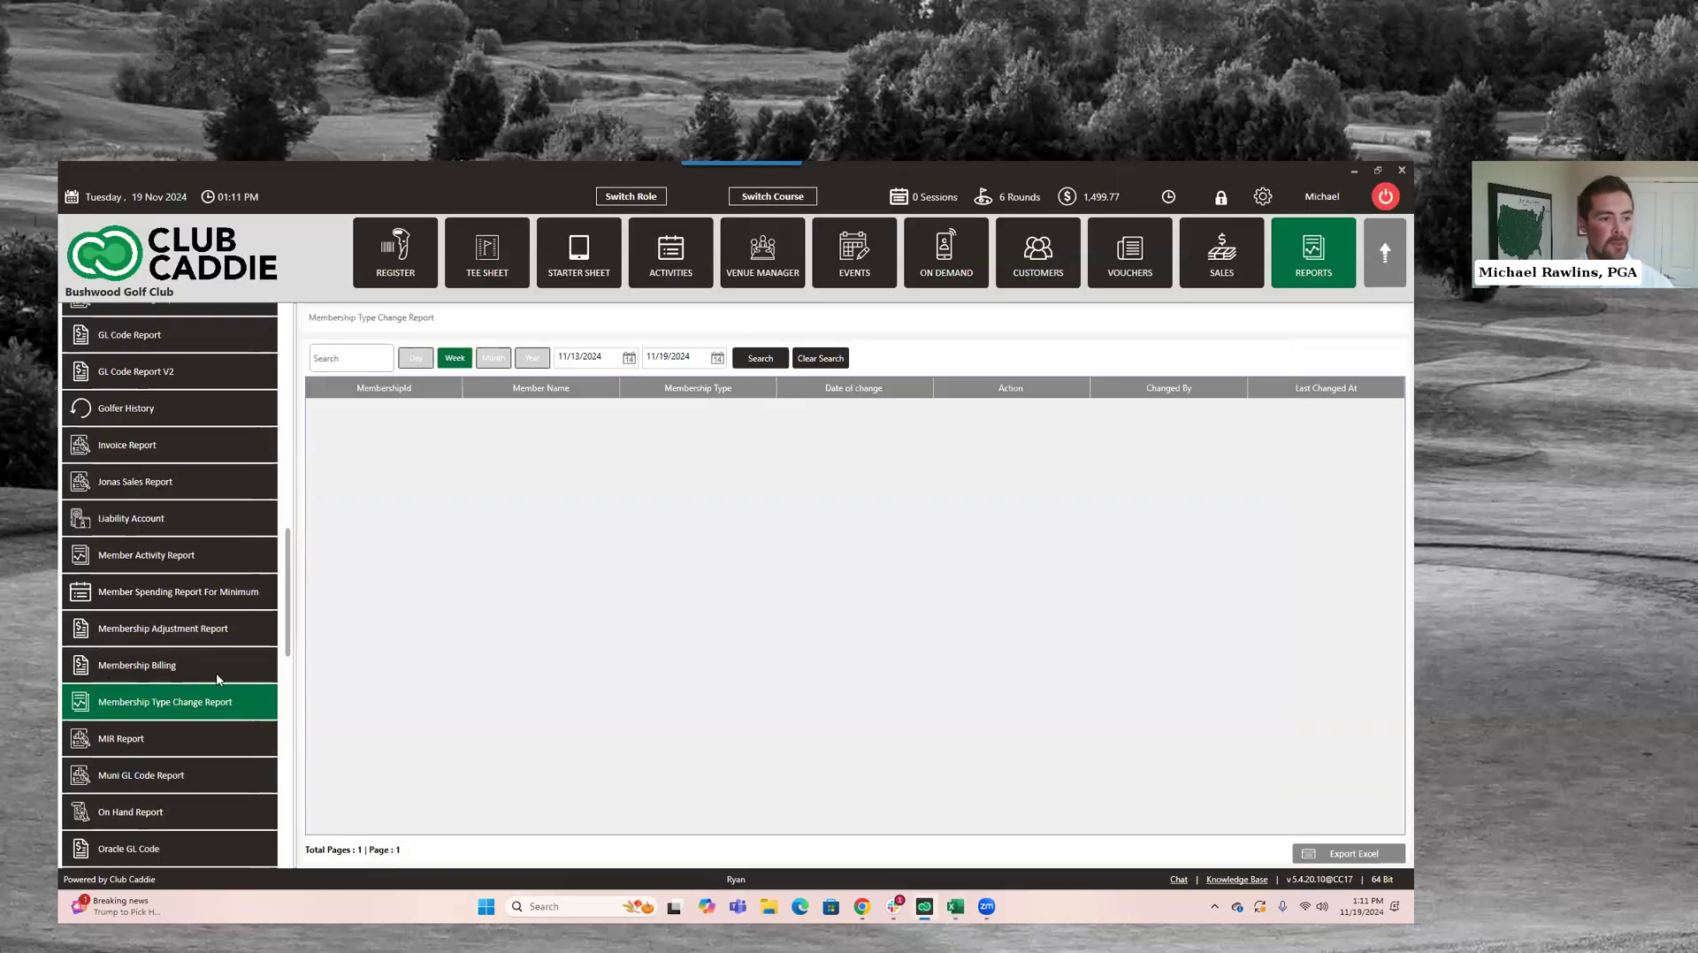
Open the Membership Billing report and review each class's assign counts, next to bill counts and next to bill amounts
{"action": "left_click", "coordinate": [217, 679]}
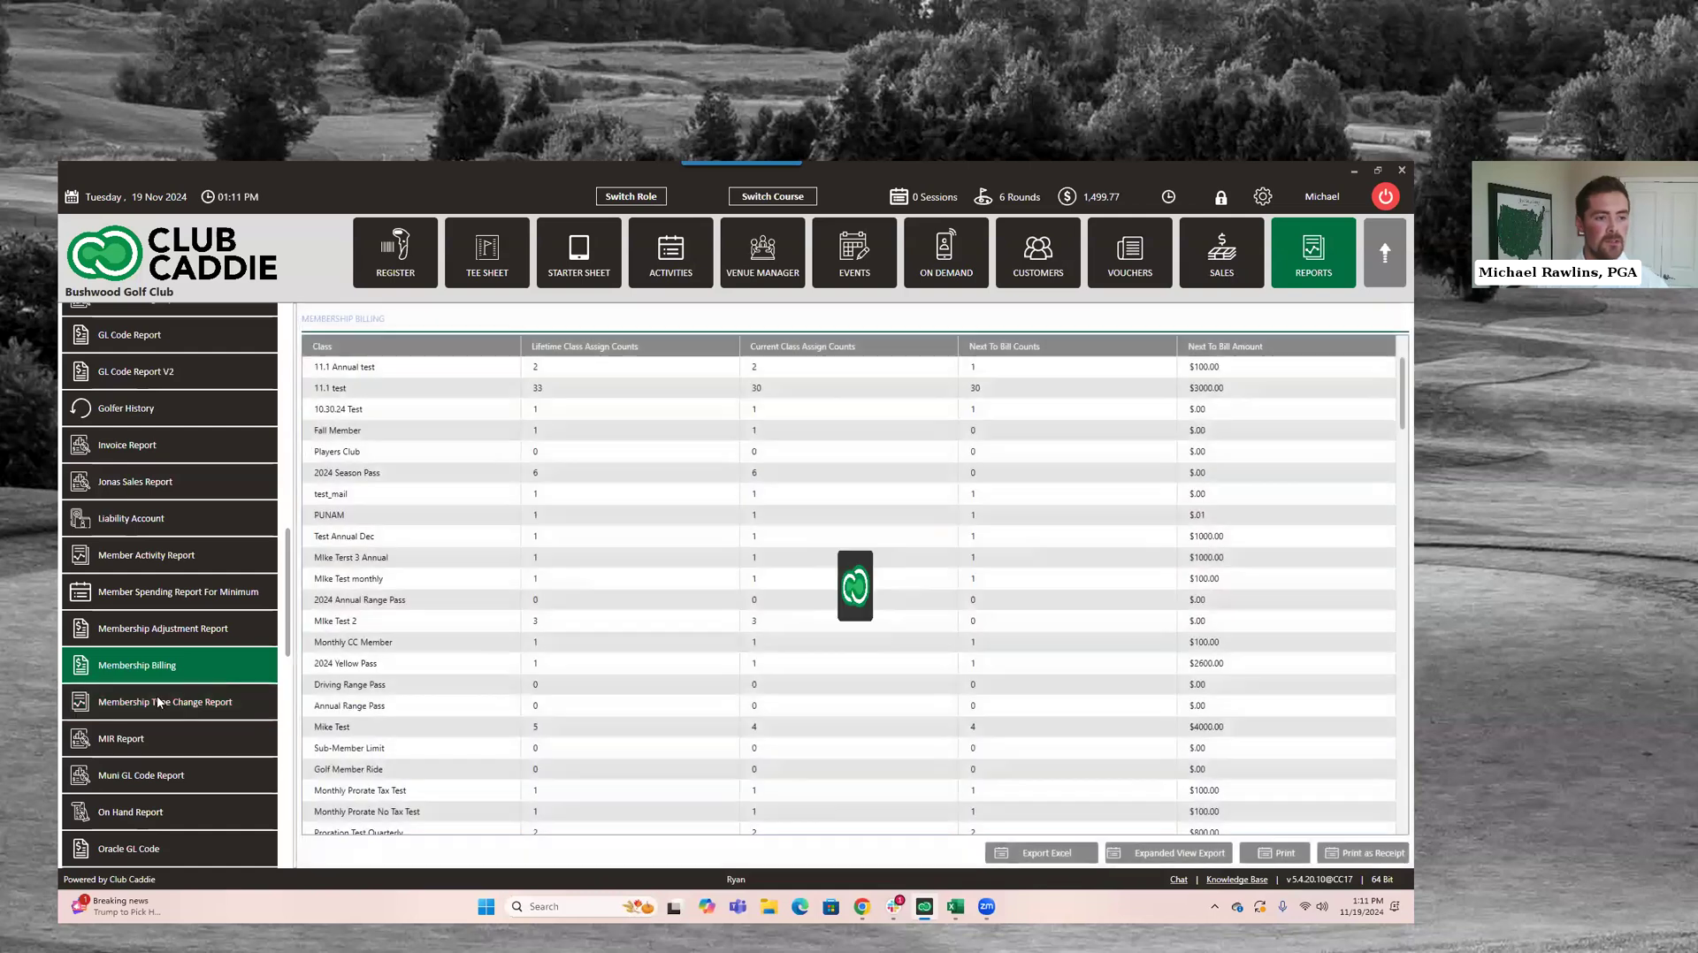
{"action": "left_click", "coordinate": [898, 452]}
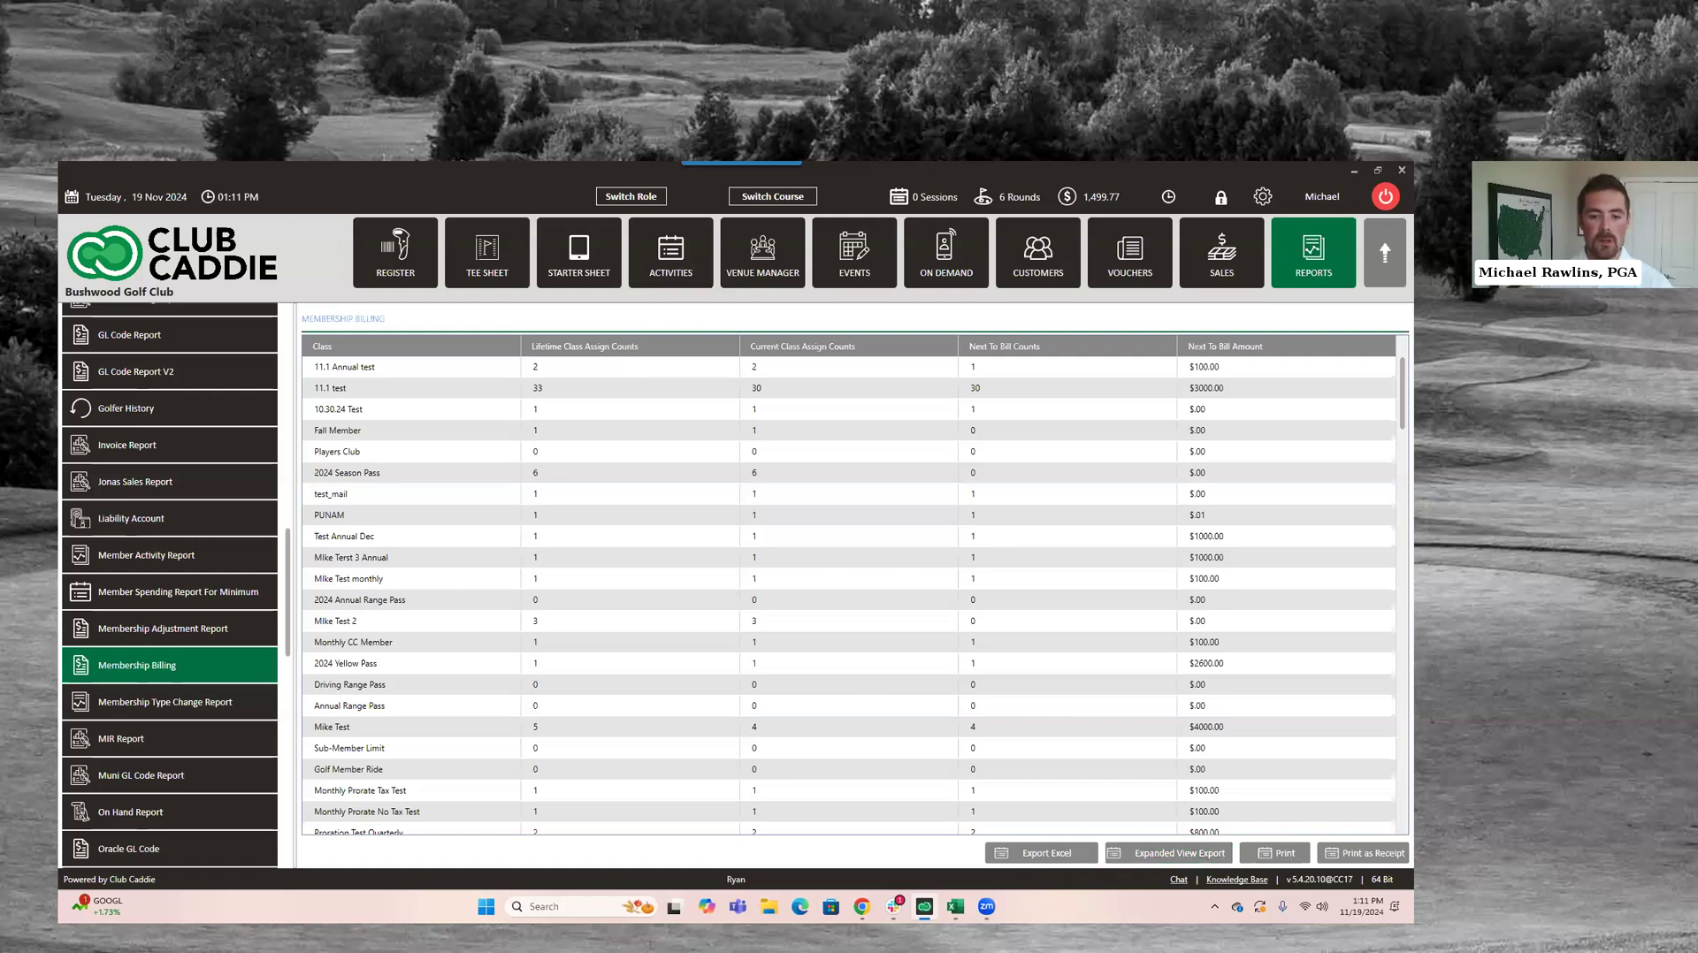
Switch to the Members List workbook in Excel and examine the No Charge Member and Family groups and the account and class statuses
{"action": "key", "text": "alt+Tab"}
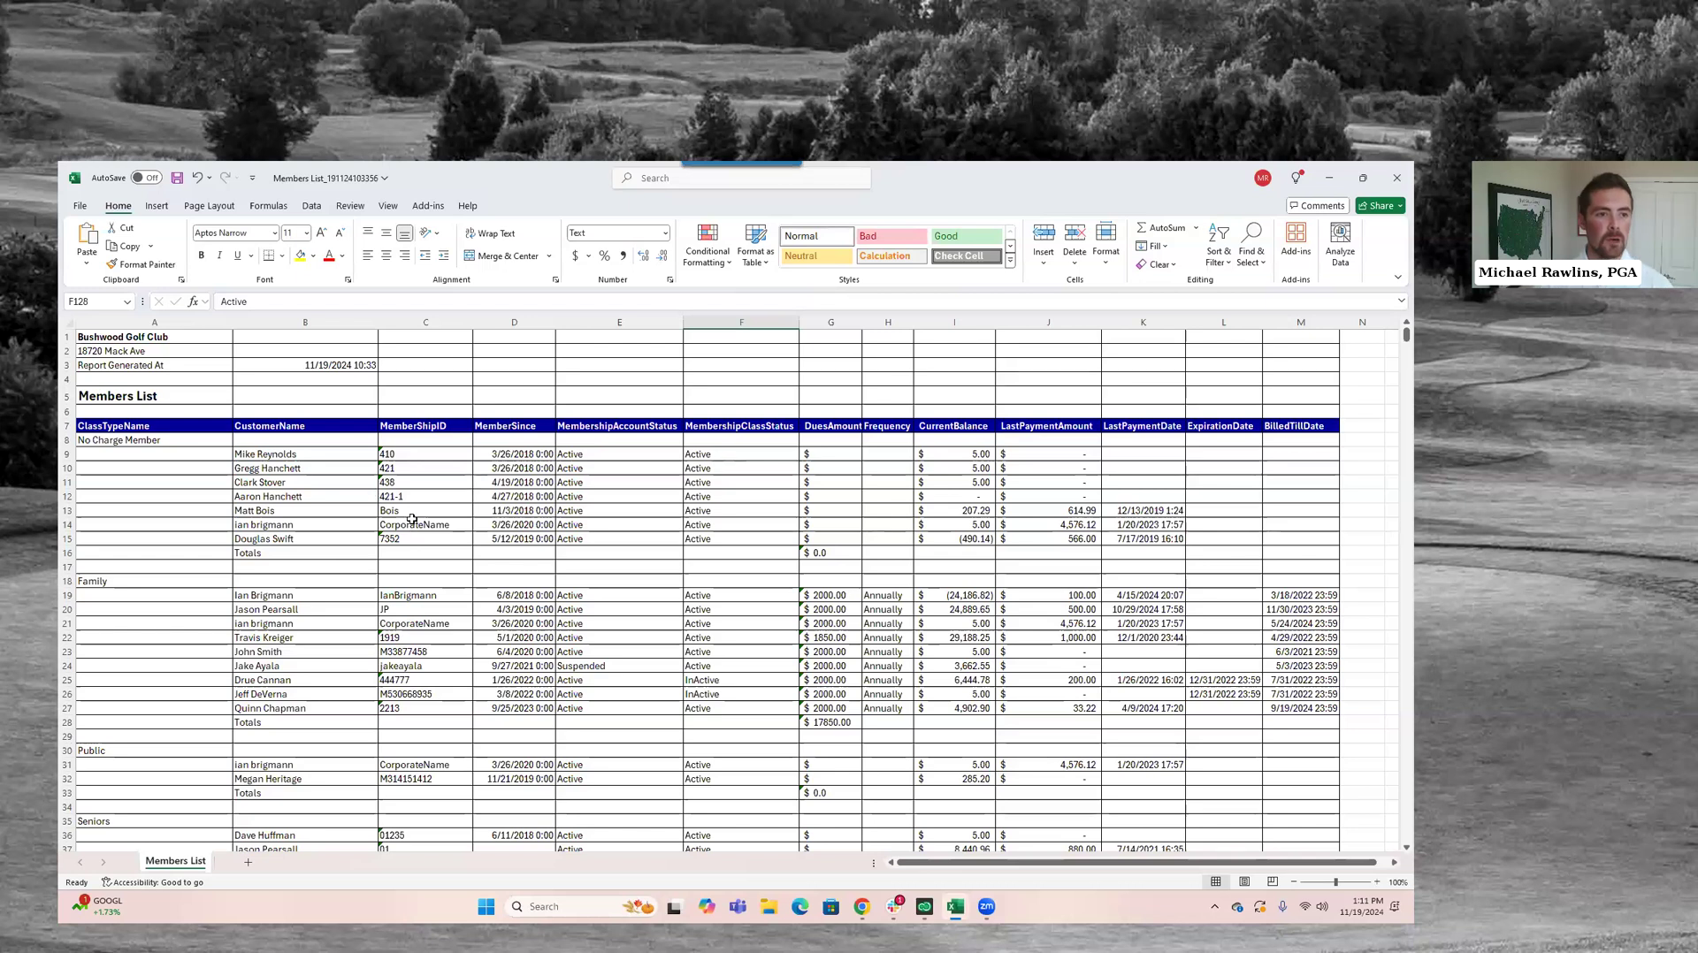
{"action": "left_click", "coordinate": [68, 440]}
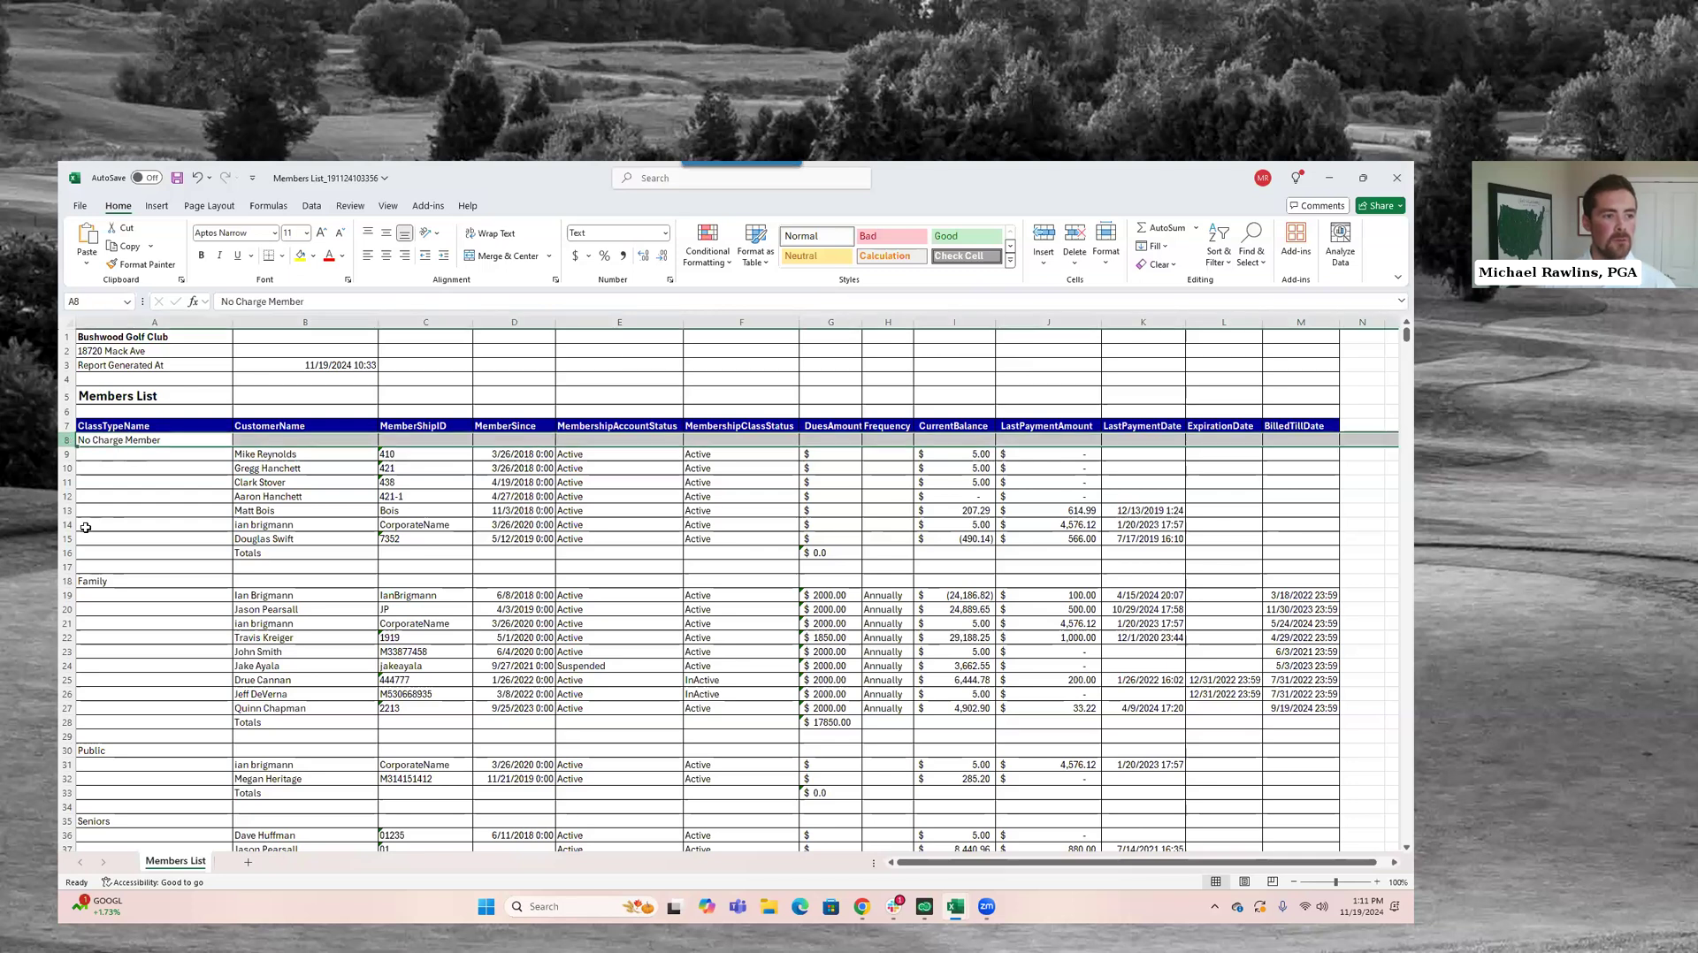
{"action": "left_click", "coordinate": [66, 581]}
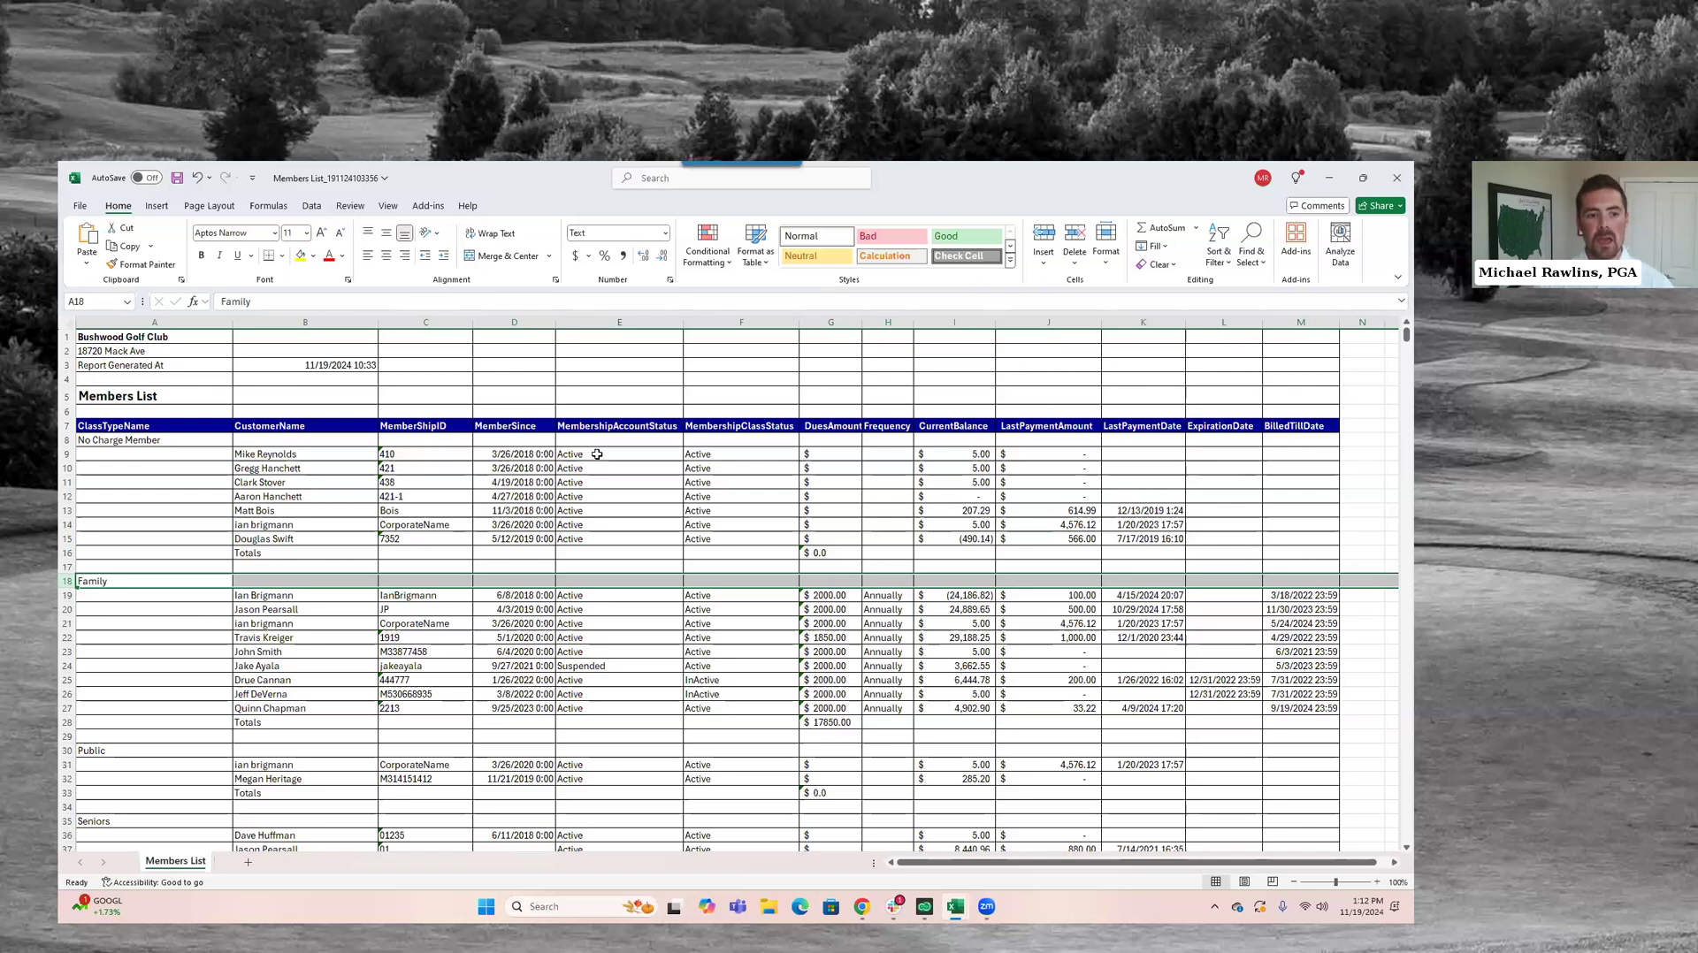
{"action": "left_click", "coordinate": [596, 668]}
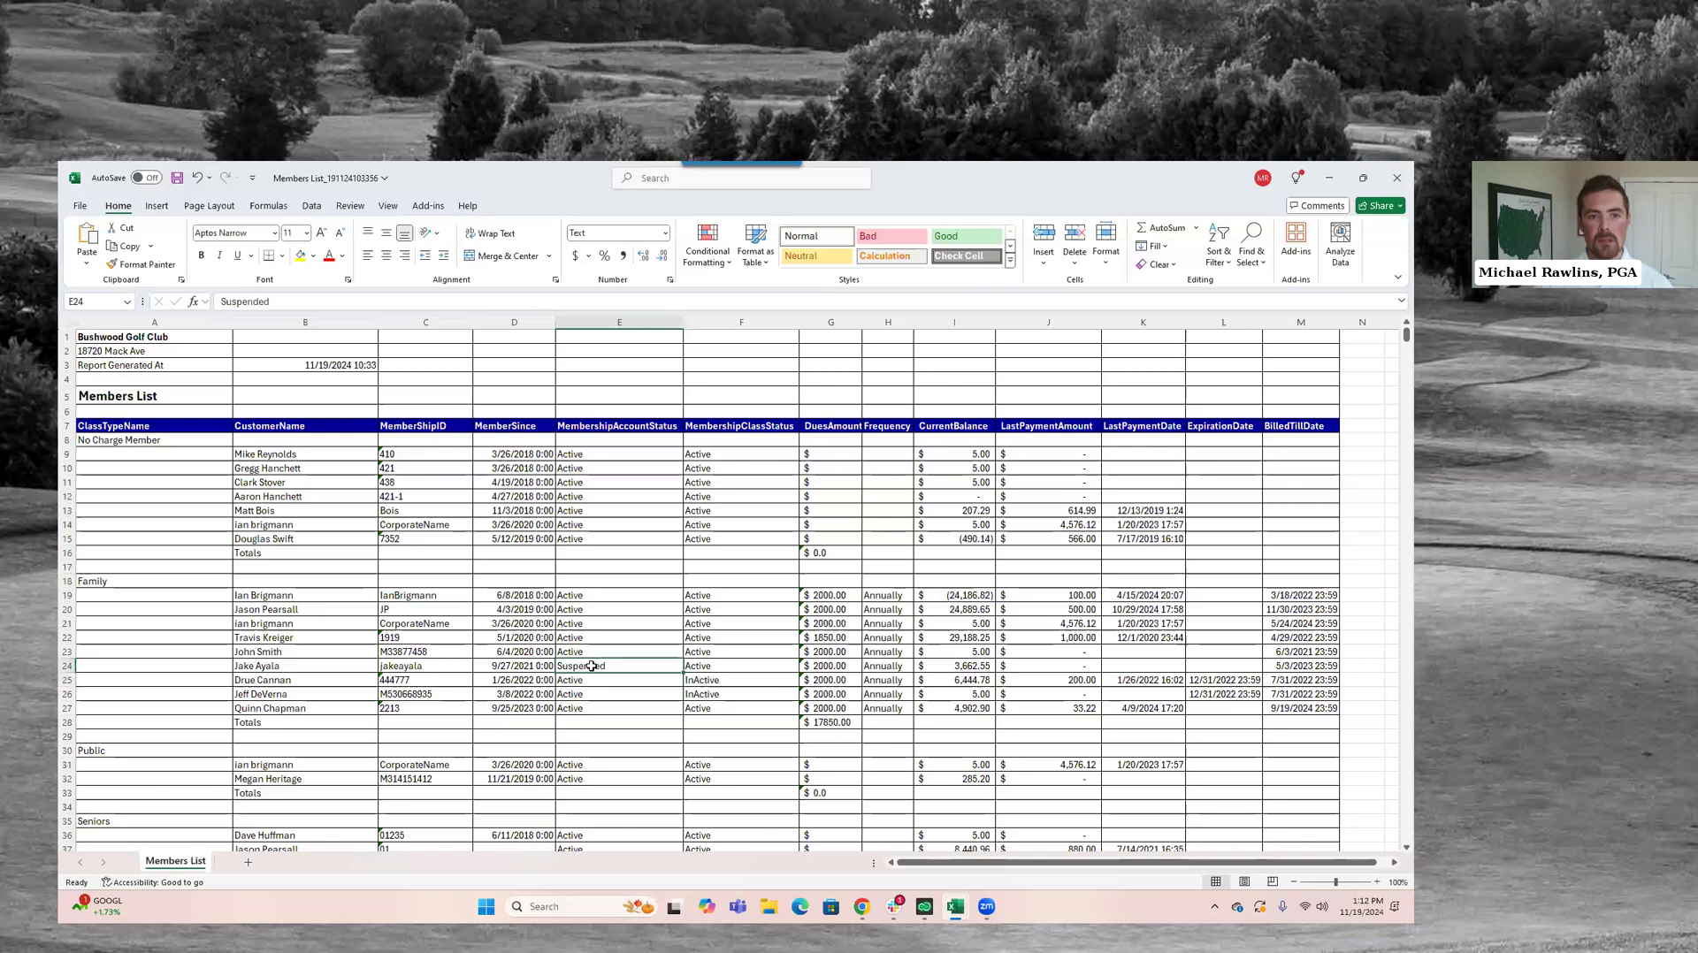
{"action": "left_click", "coordinate": [726, 682]}
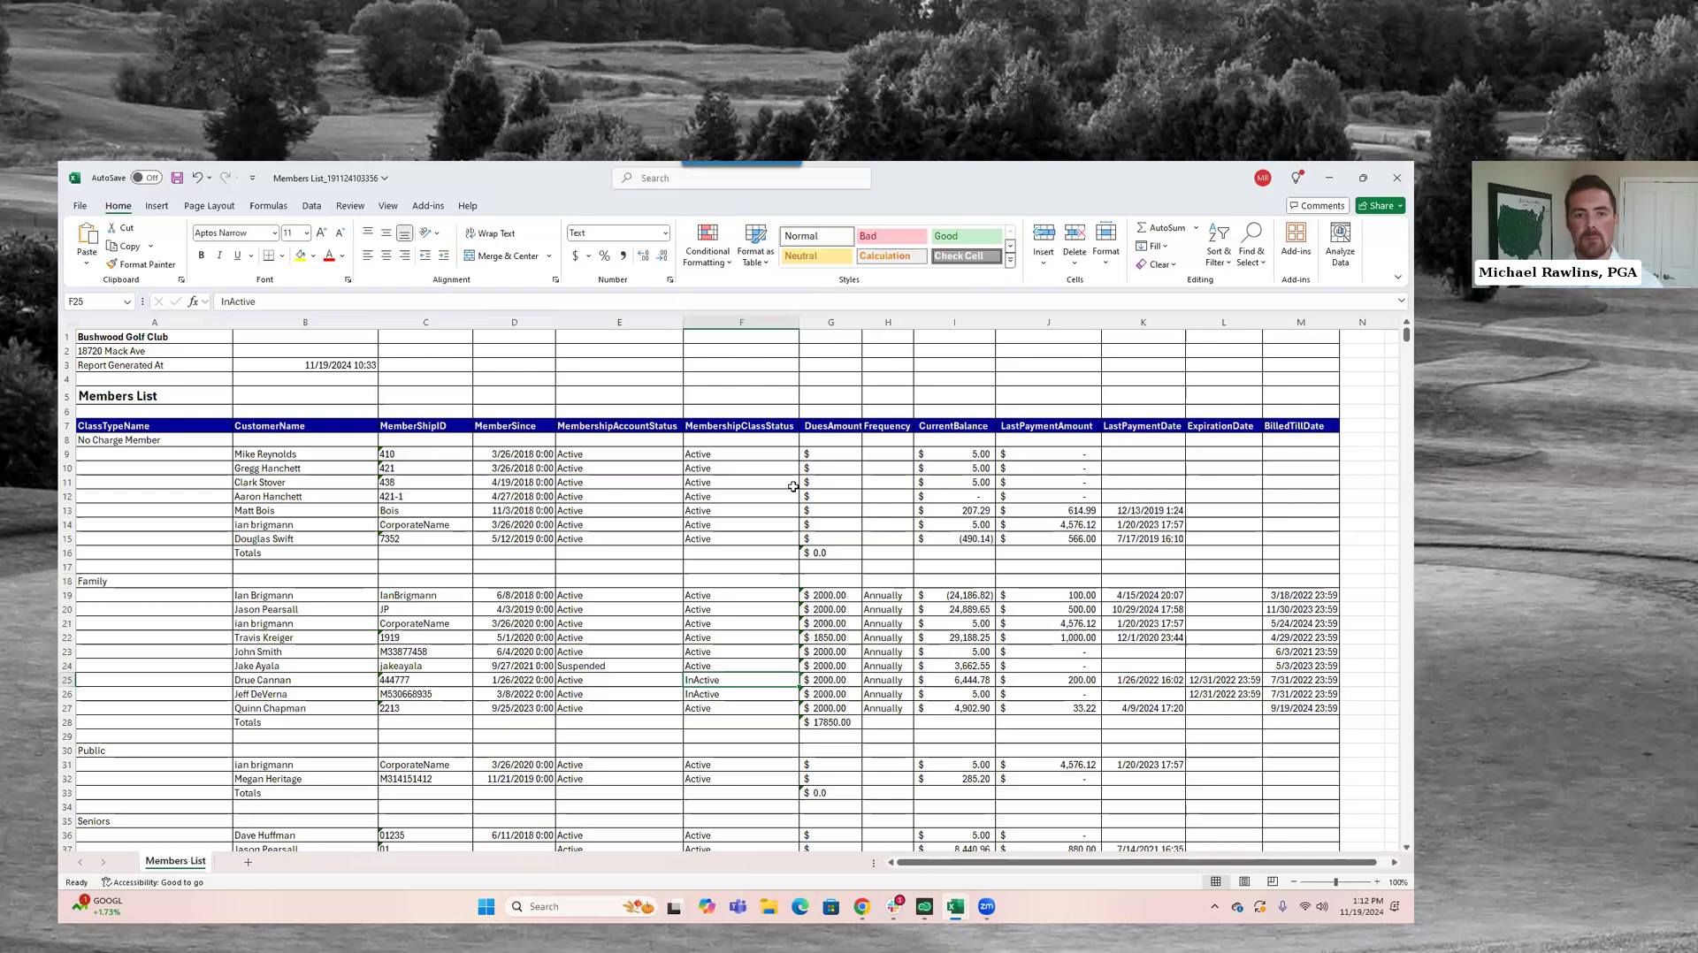
Widen the DuesAmount column, review the Frequency, ExpirationDate and BilledTillDate columns, and return to the reports in Club Caddie
{"action": "left_click", "coordinate": [830, 320]}
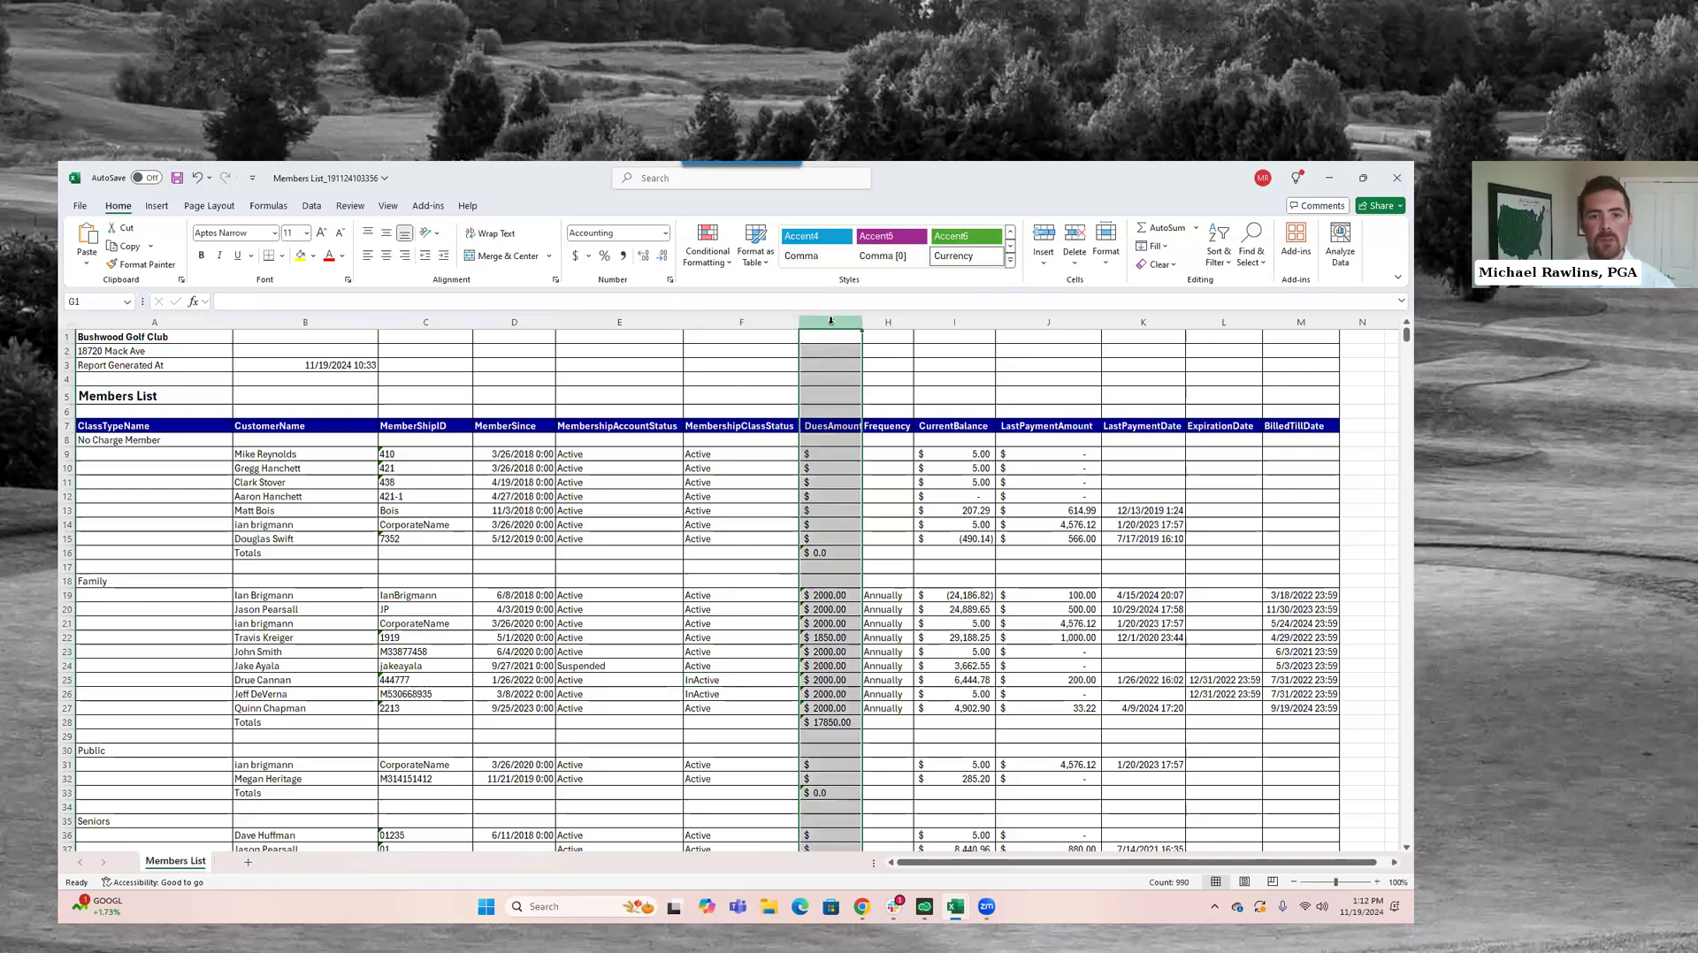
{"action": "left_click_drag", "start_coordinate": [862, 323], "coordinate": [883, 323]}
{"action": "left_click", "coordinate": [909, 322]}
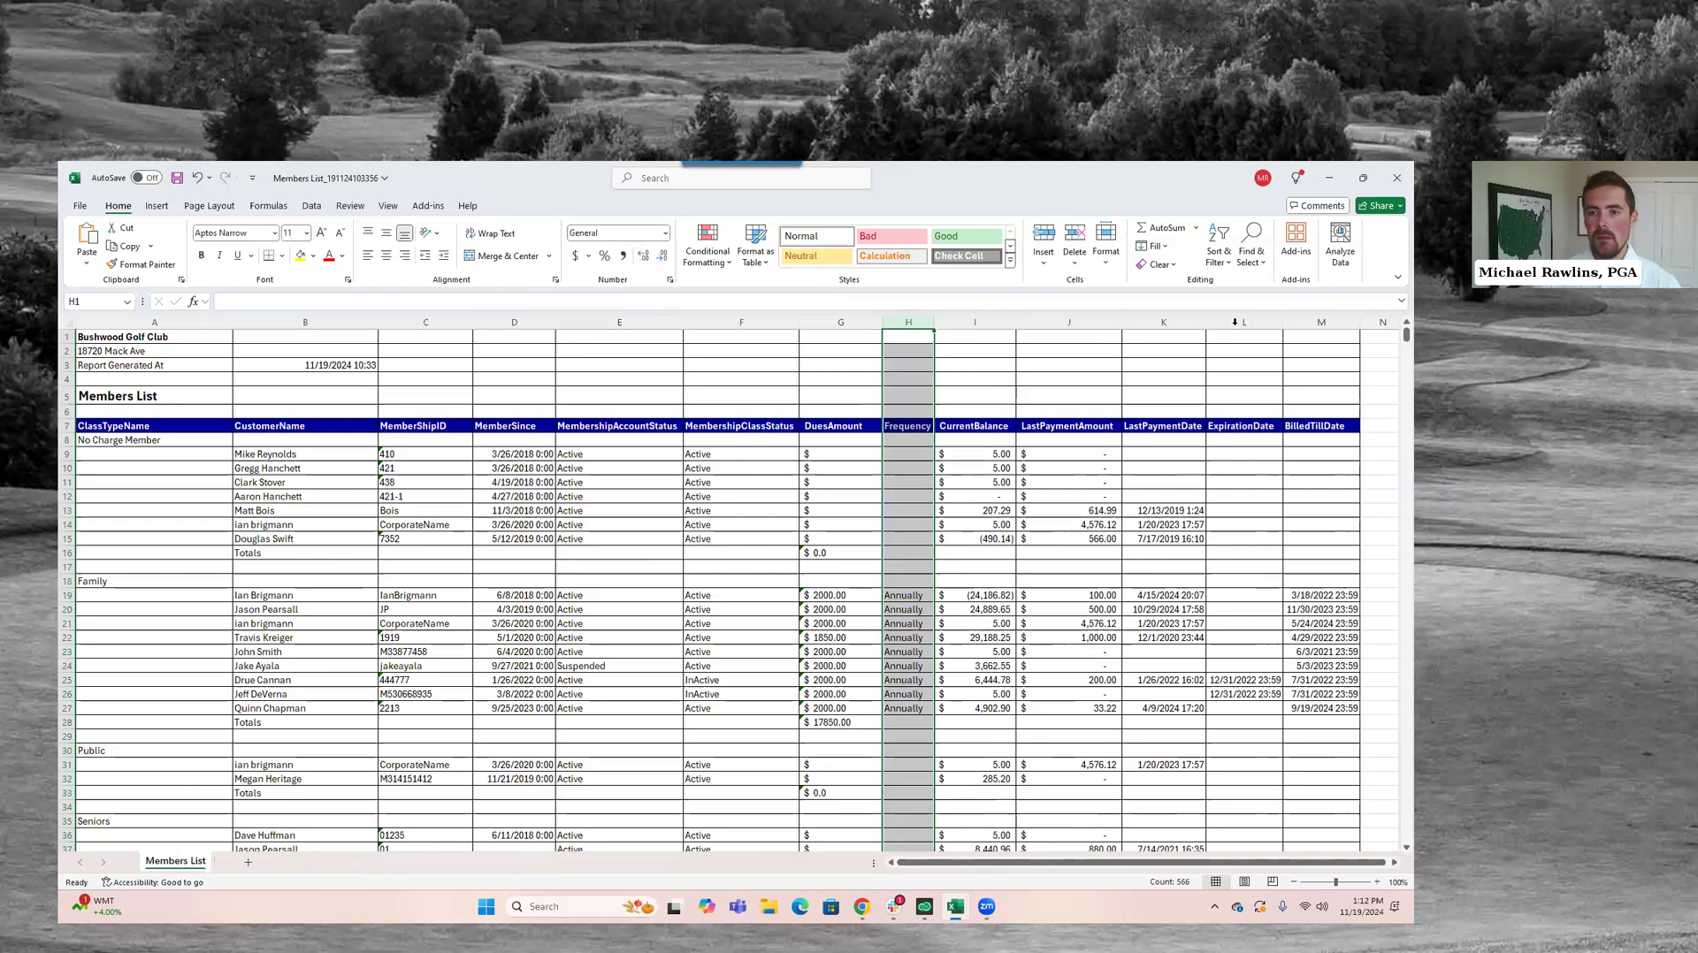
{"action": "left_click_drag", "start_coordinate": [1244, 322], "coordinate": [1322, 321]}
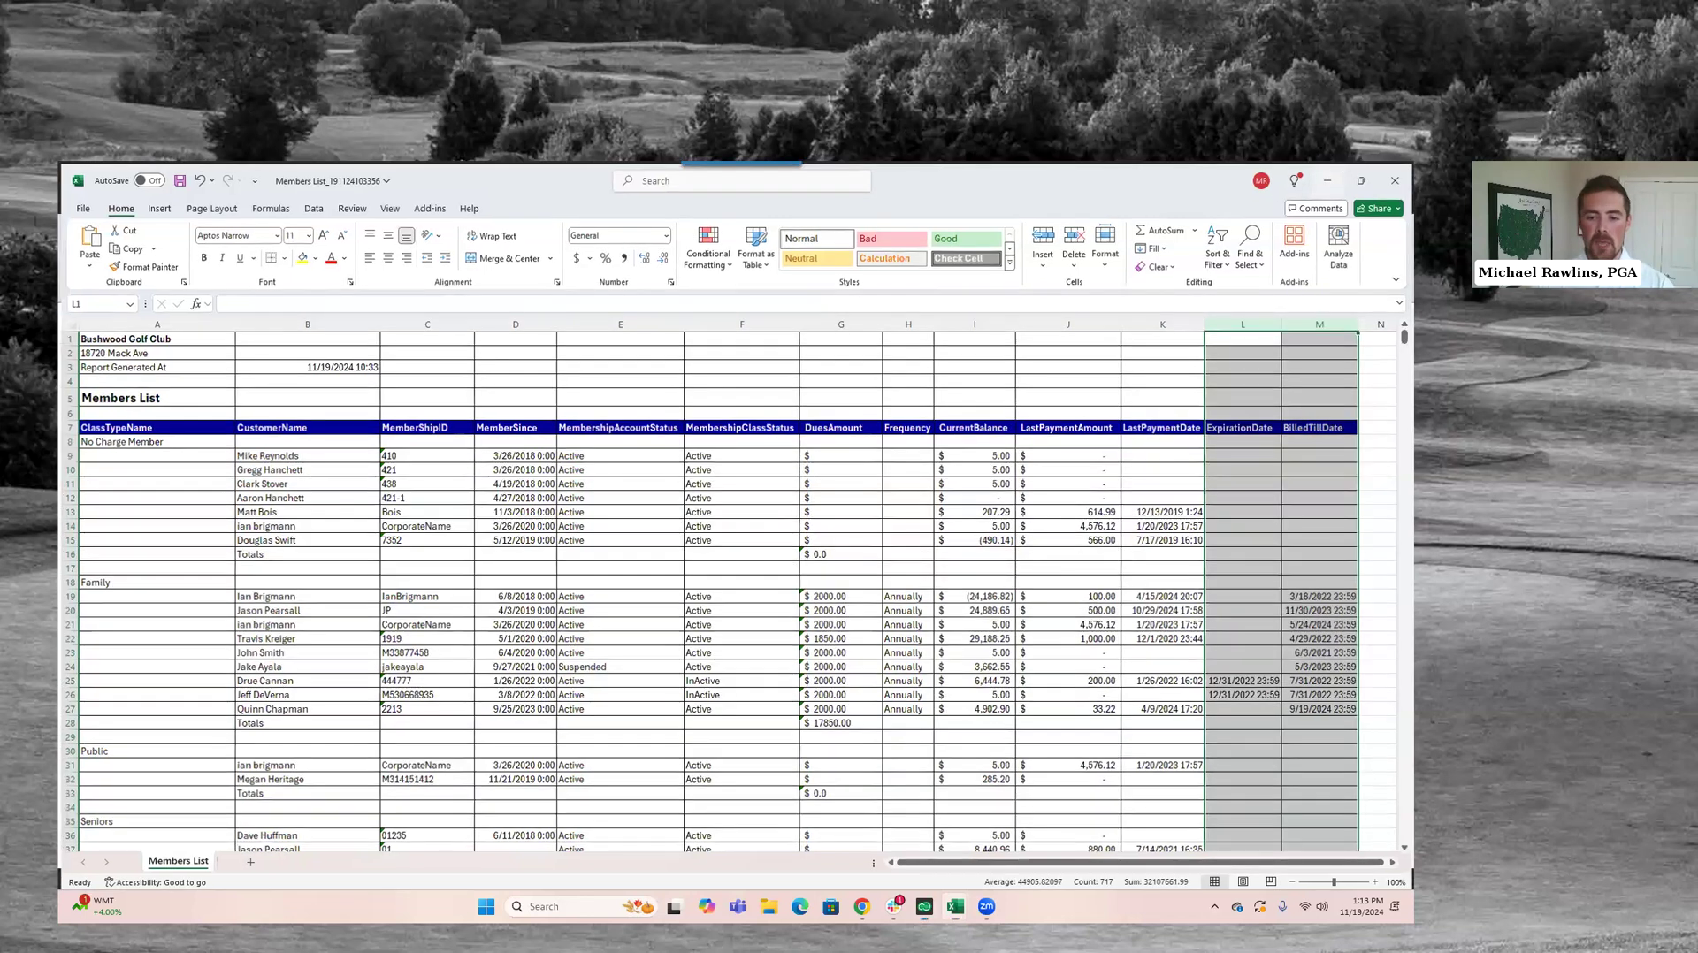
{"action": "left_click", "coordinate": [1329, 177]}
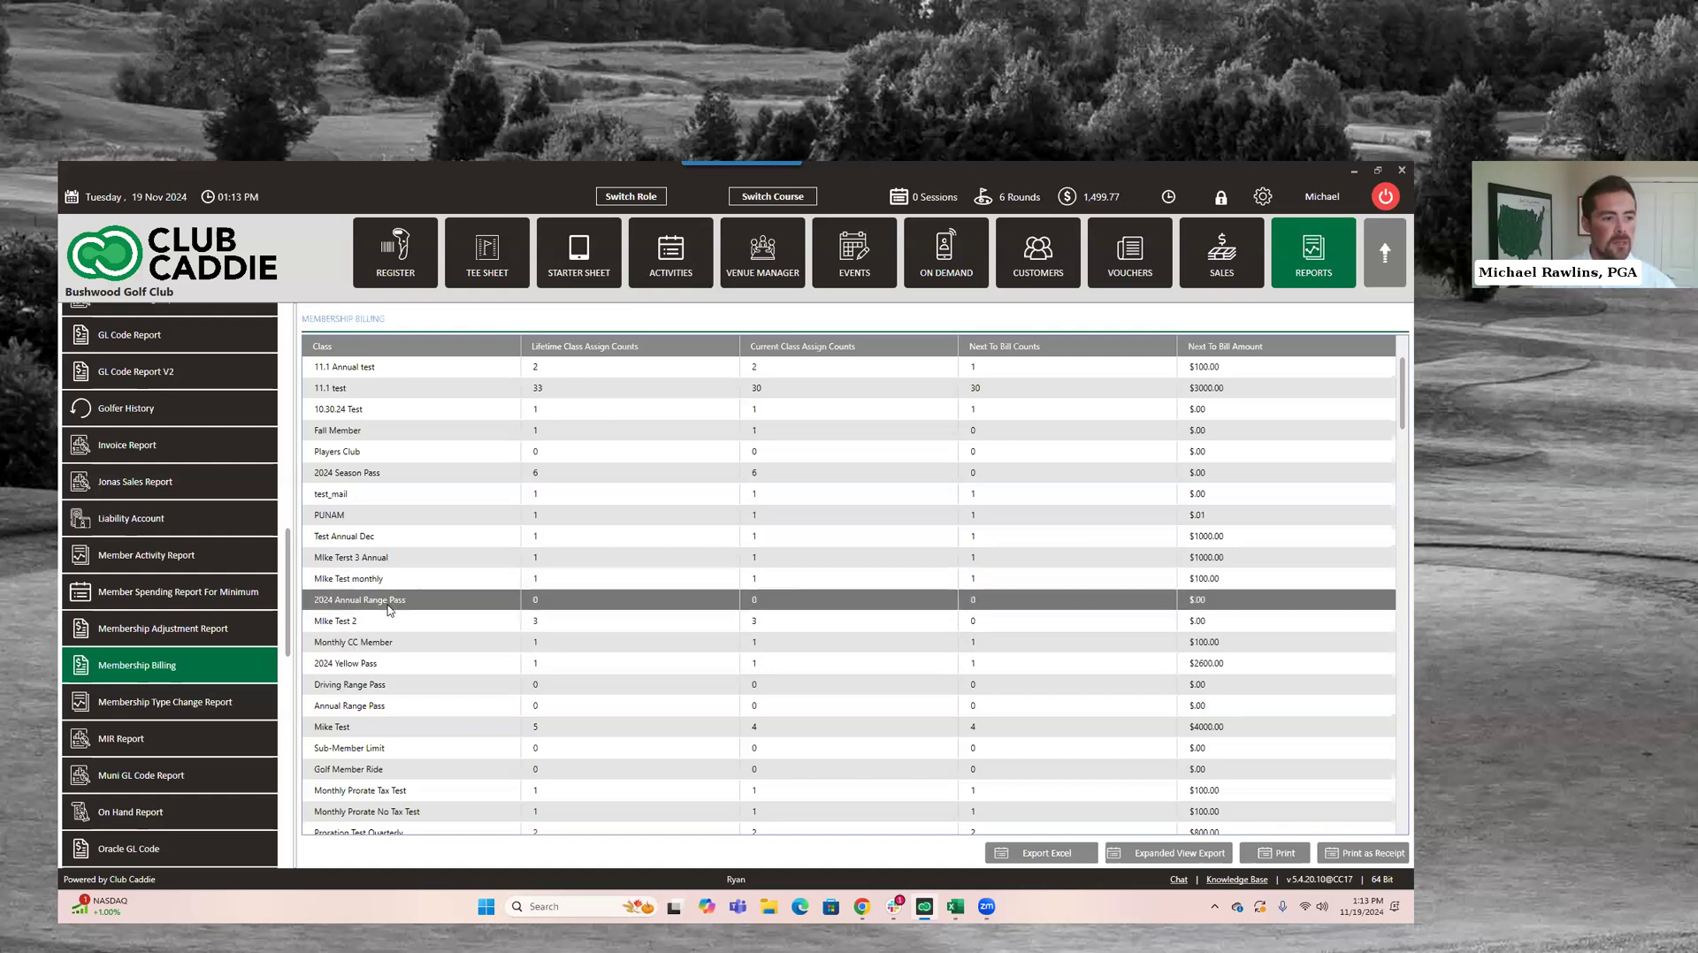
{"action": "scroll", "coordinate": [161, 628], "scroll_direction": "down", "scroll_amount": 5}
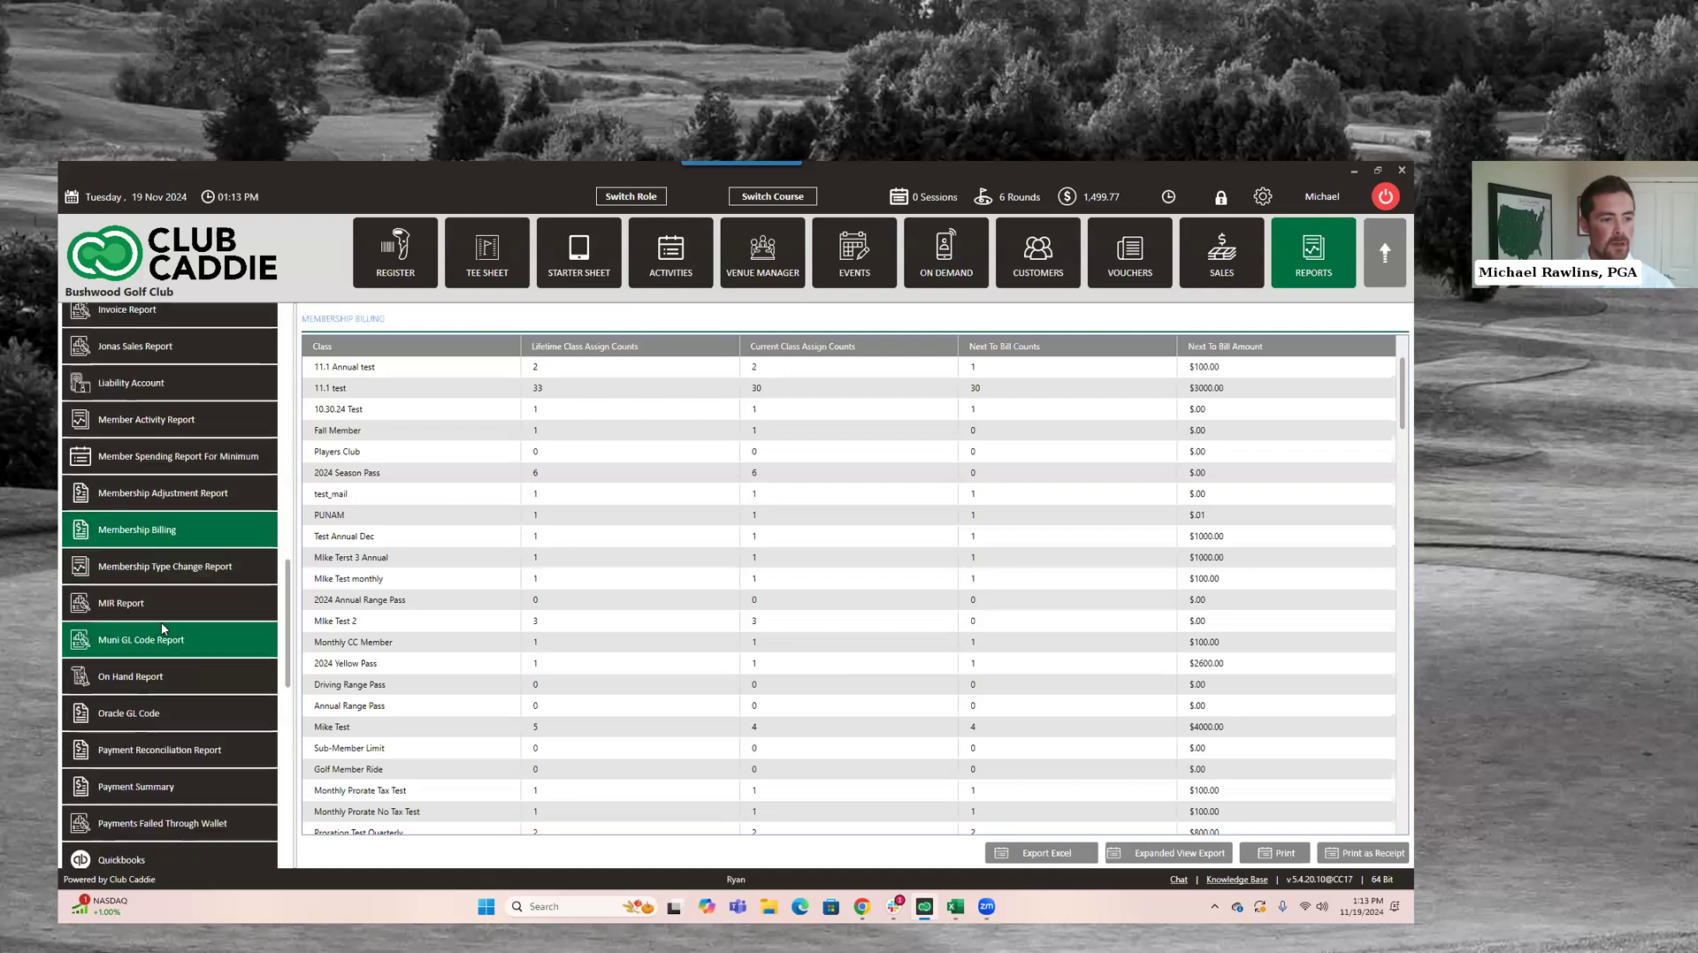
Open the Payments Failed Through Wallet report and search for failed payments from 10/1/2024 to 11/19/2024
{"action": "scroll", "coordinate": [173, 639], "scroll_direction": "up", "scroll_amount": 5}
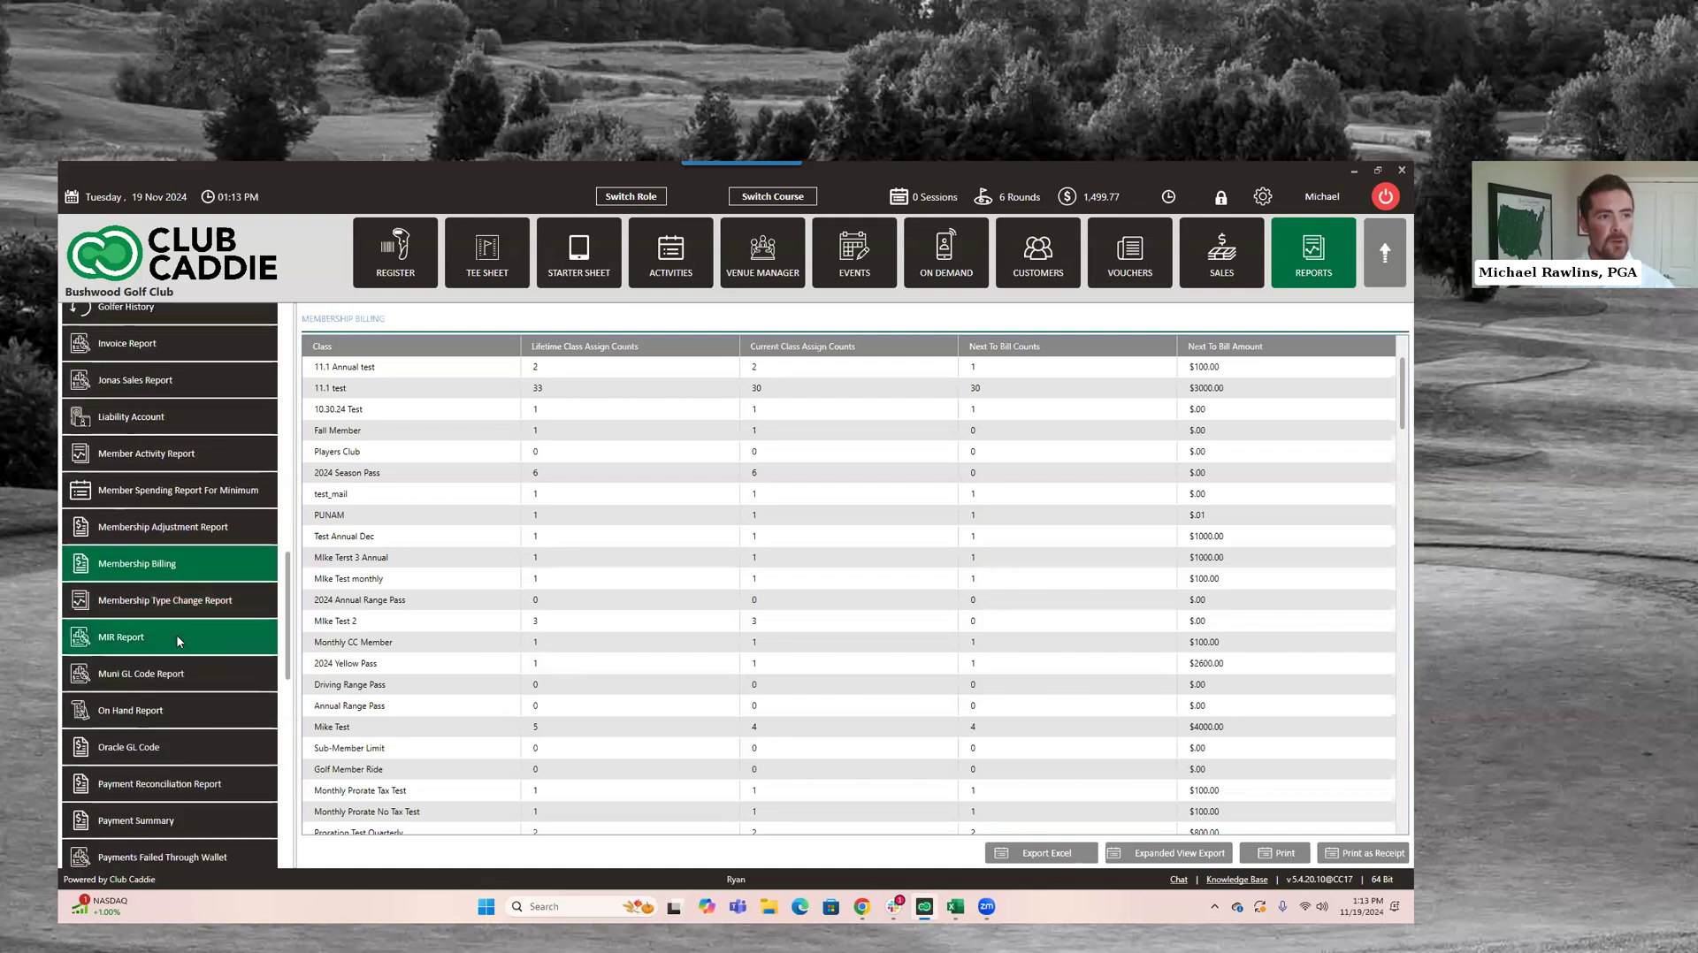
{"action": "scroll", "coordinate": [177, 640], "scroll_direction": "down", "scroll_amount": 1}
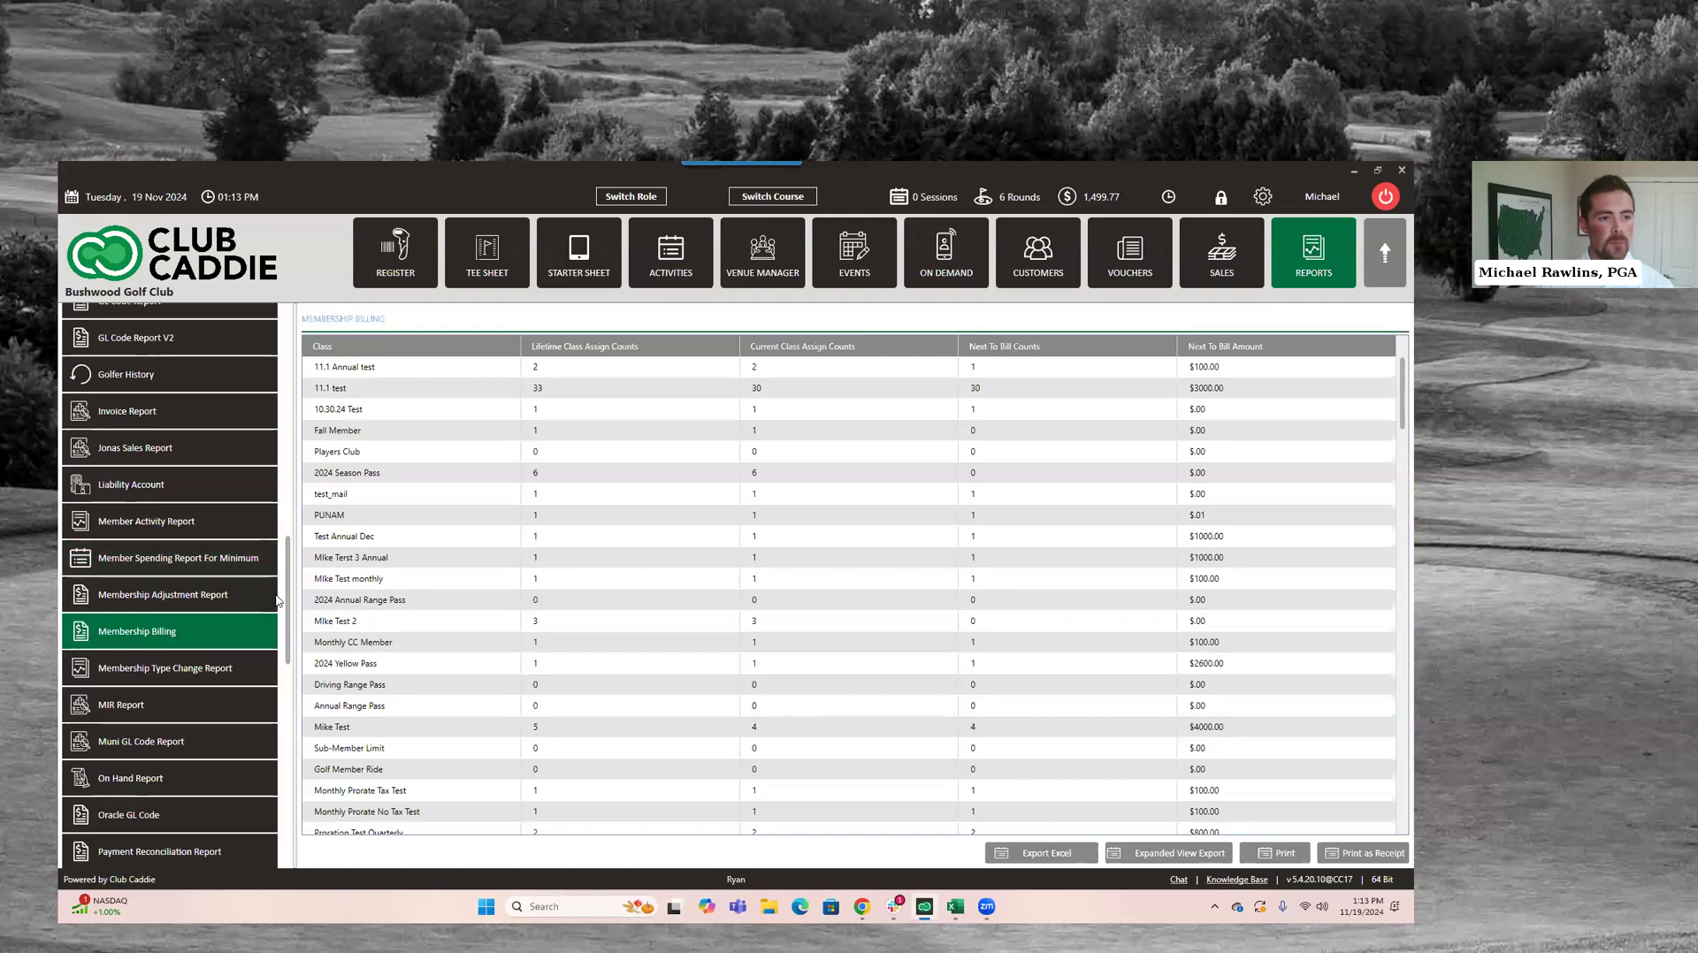
{"action": "left_click_drag", "start_coordinate": [290, 609], "coordinate": [290, 646]}
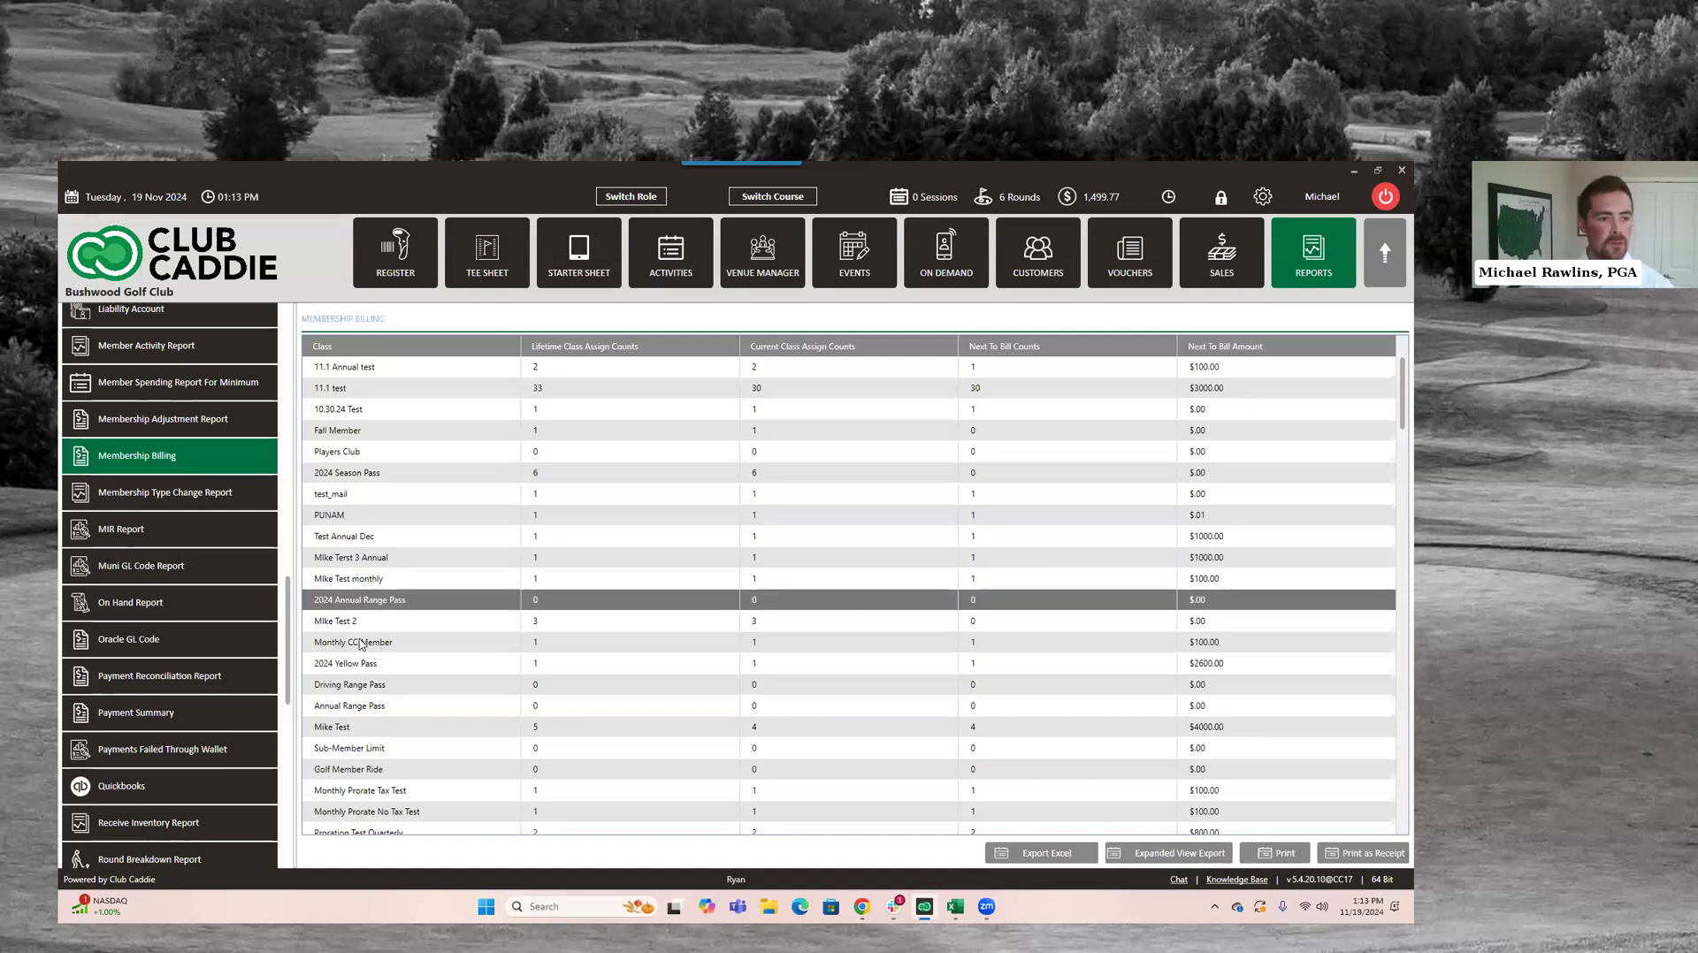
{"action": "left_click_drag", "start_coordinate": [290, 665], "coordinate": [288, 677]}
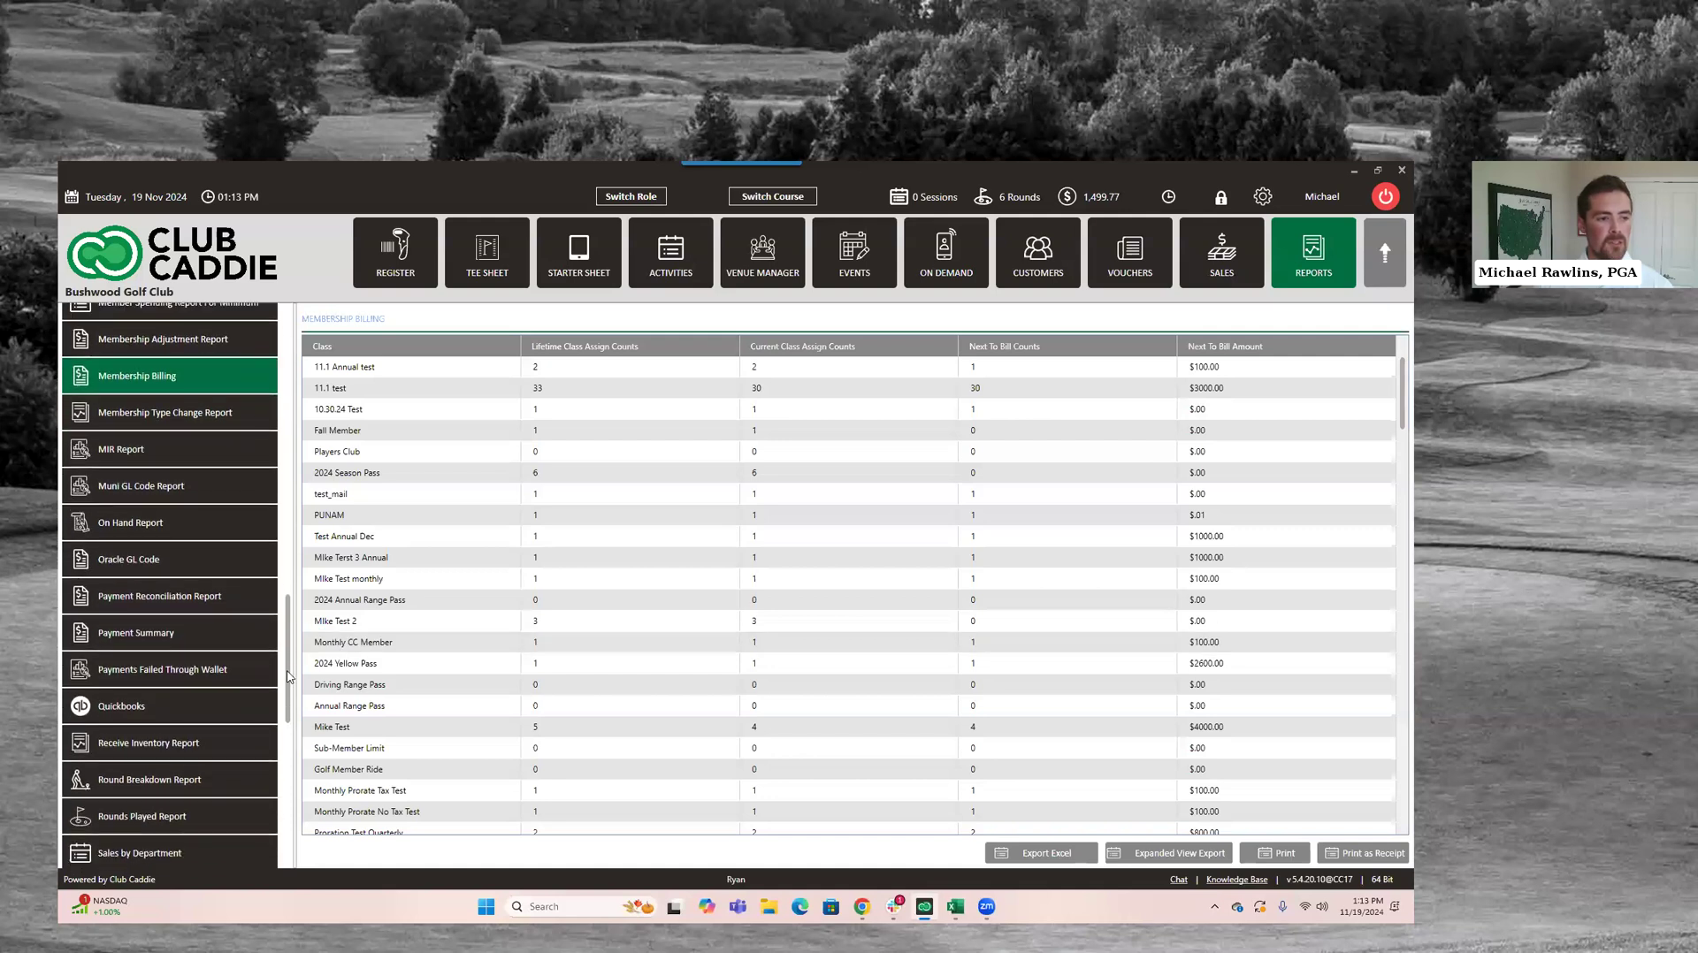
{"action": "left_click", "coordinate": [213, 671]}
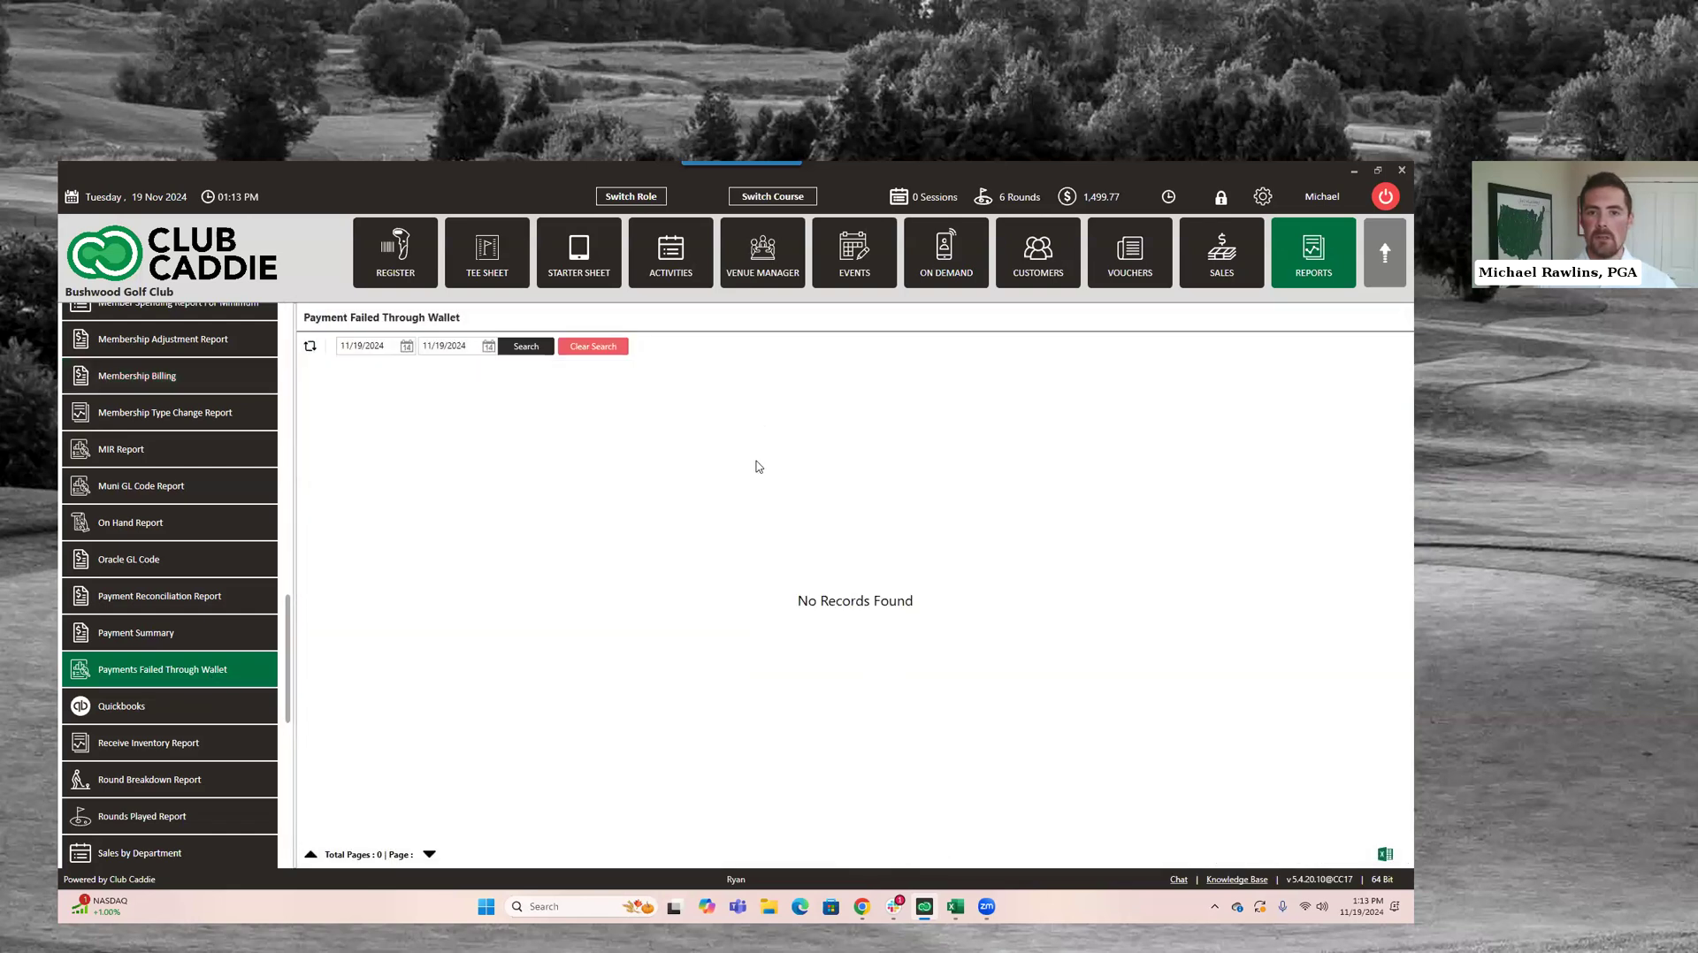
{"action": "left_click", "coordinate": [406, 348]}
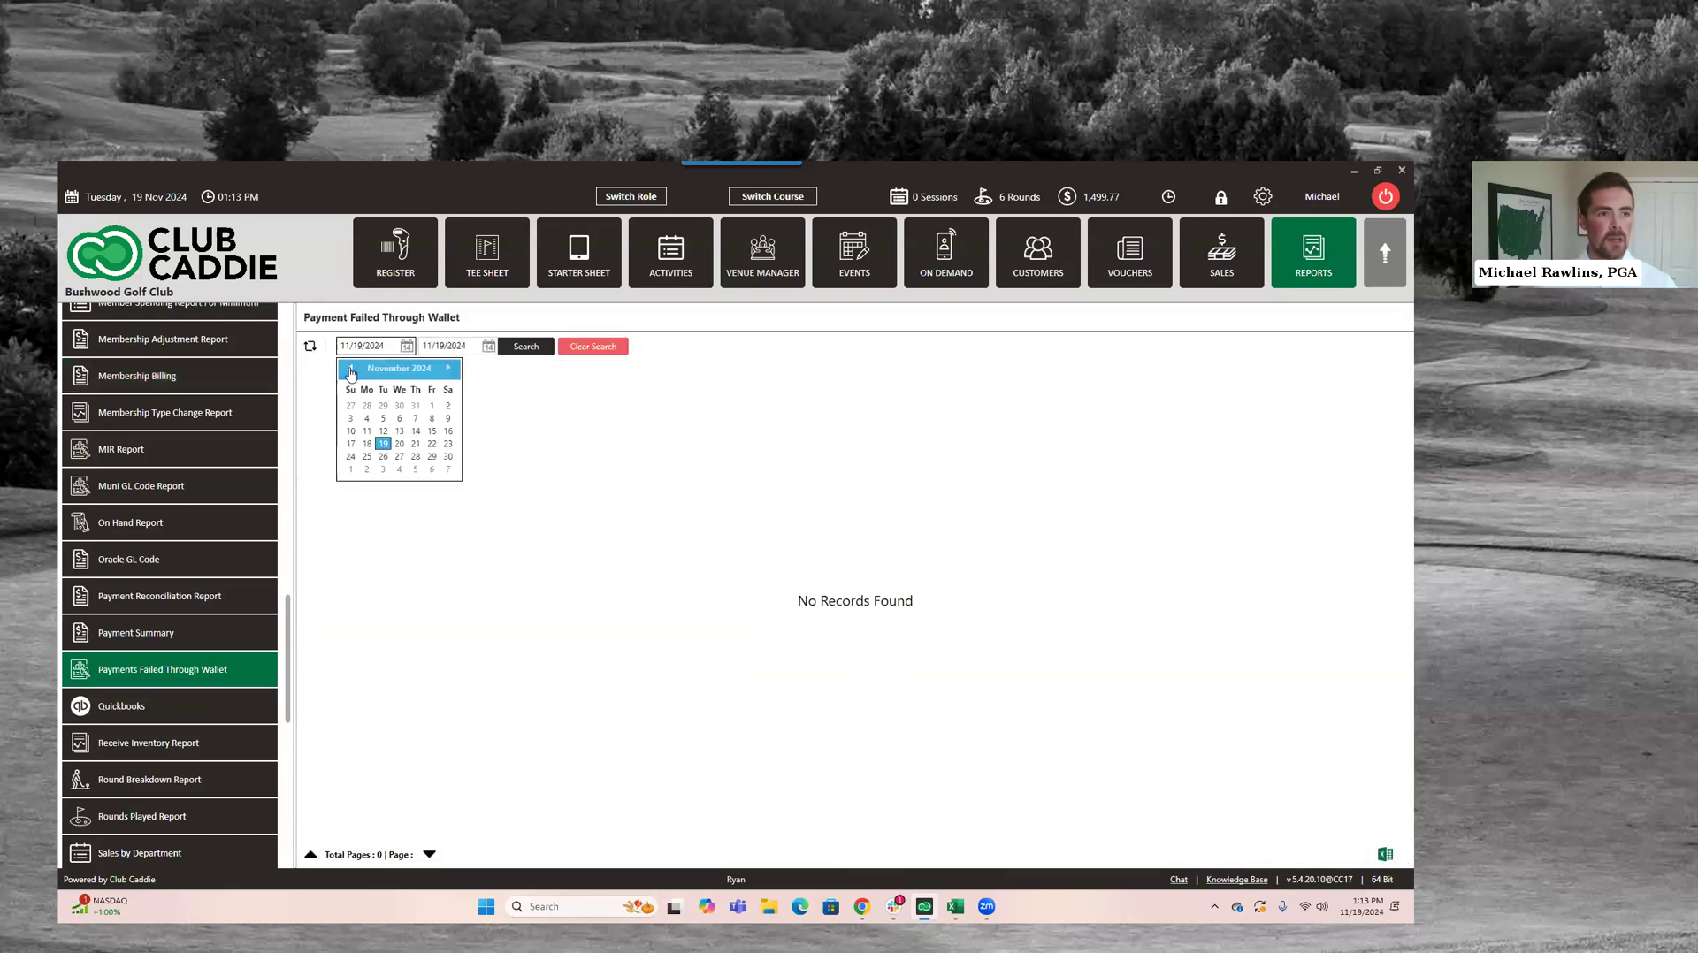
{"action": "left_click", "coordinate": [351, 369]}
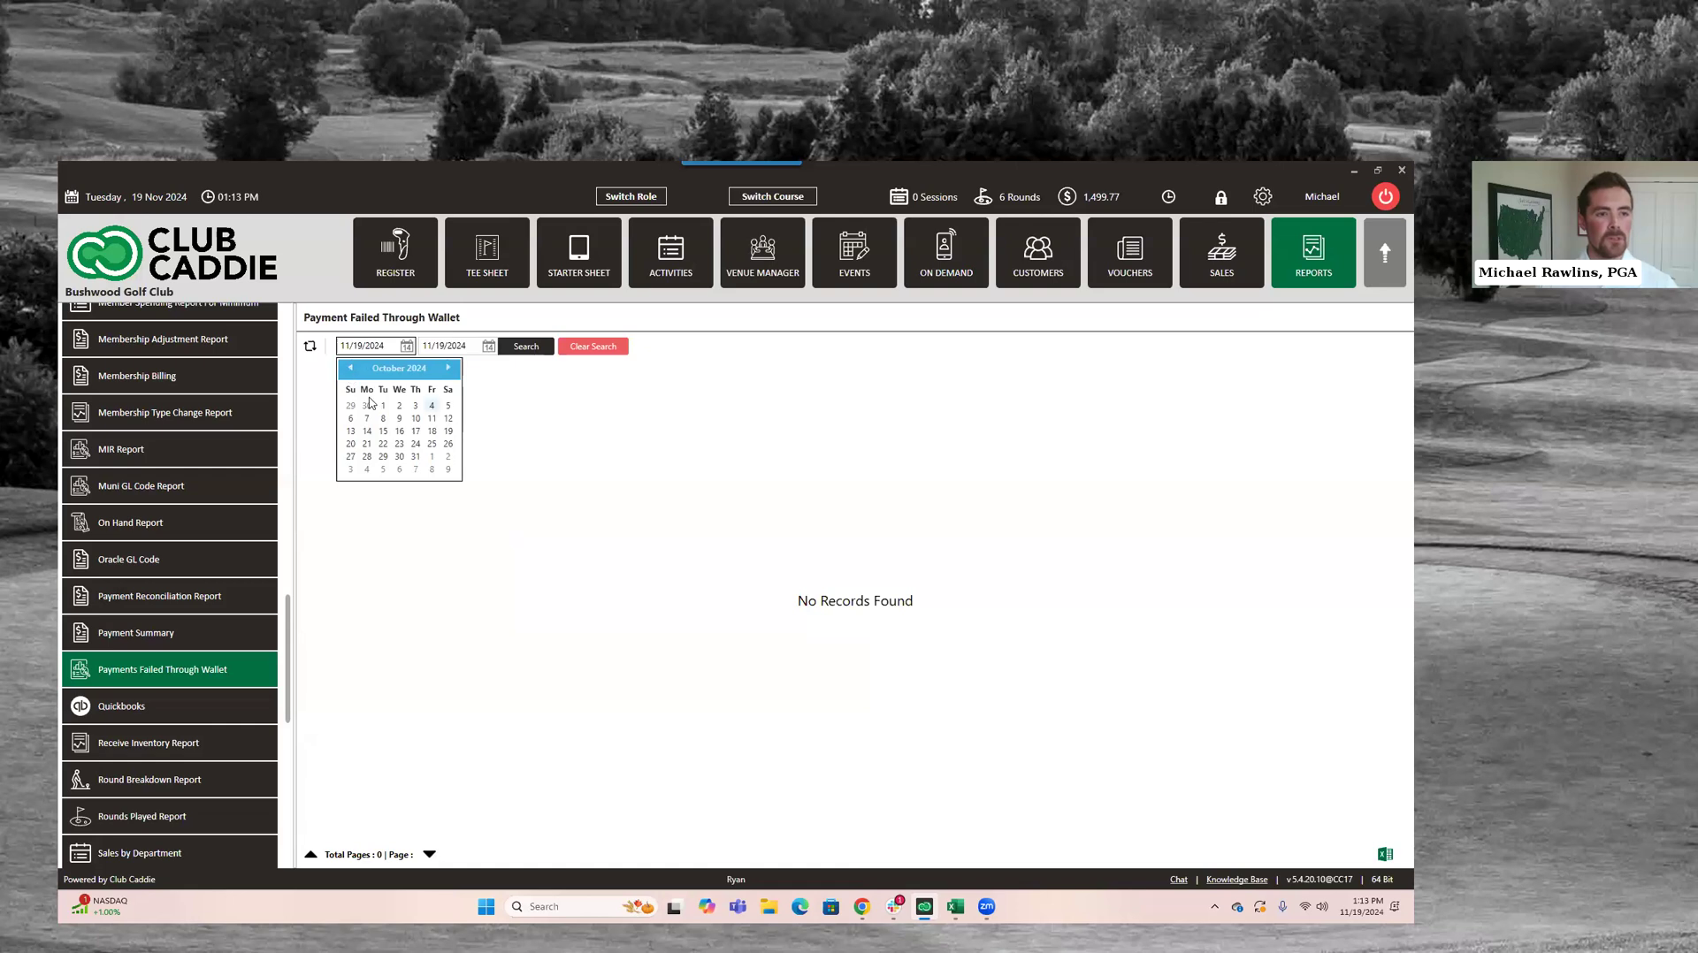
{"action": "left_click", "coordinate": [530, 356]}
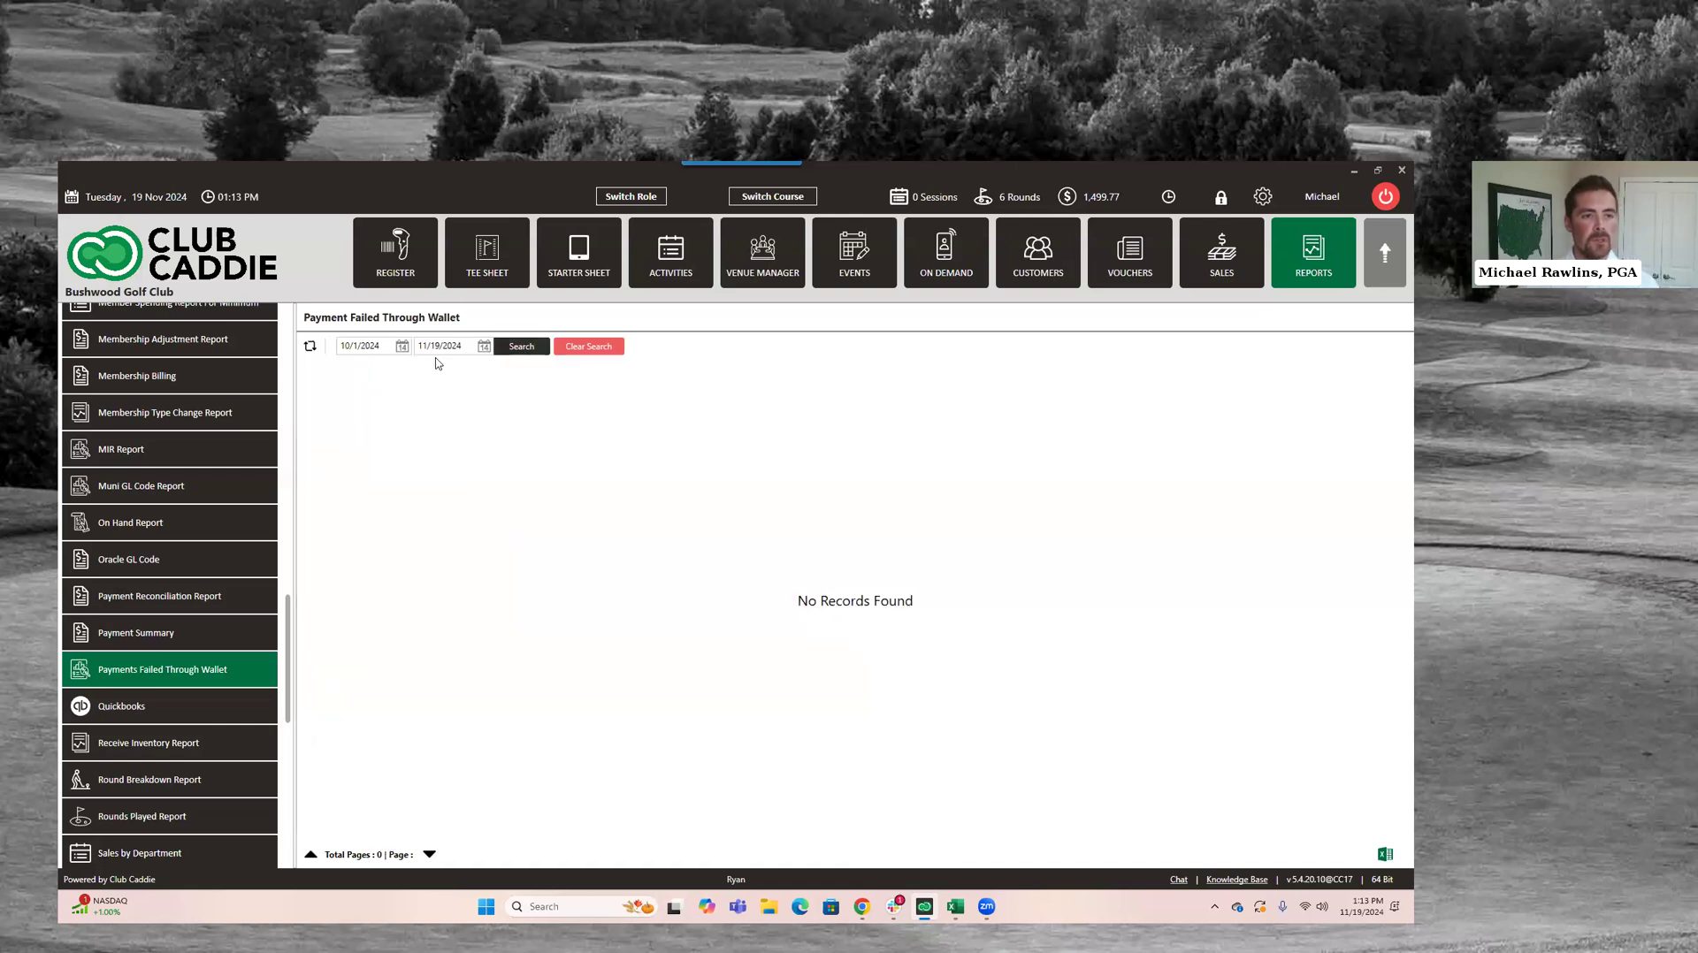
Move the failed payments report's start date back by three months and rerun the search
{"action": "left_click", "coordinate": [406, 350]}
{"action": "left_click", "coordinate": [351, 368]}
{"action": "left_click", "coordinate": [351, 367]}
{"action": "left_click", "coordinate": [351, 368]}
{"action": "left_click", "coordinate": [367, 406]}
{"action": "left_click", "coordinate": [516, 351]}
Search failed wallet payments from 4/1/2024 to 11/19/2024 and narrow the Account Number column to read the failure reasons
{"action": "left_click", "coordinate": [397, 346]}
{"action": "left_click", "coordinate": [351, 368]}
{"action": "left_click", "coordinate": [351, 368]}
{"action": "left_click", "coordinate": [351, 368]}
{"action": "left_click", "coordinate": [367, 405]}
{"action": "left_click", "coordinate": [526, 356]}
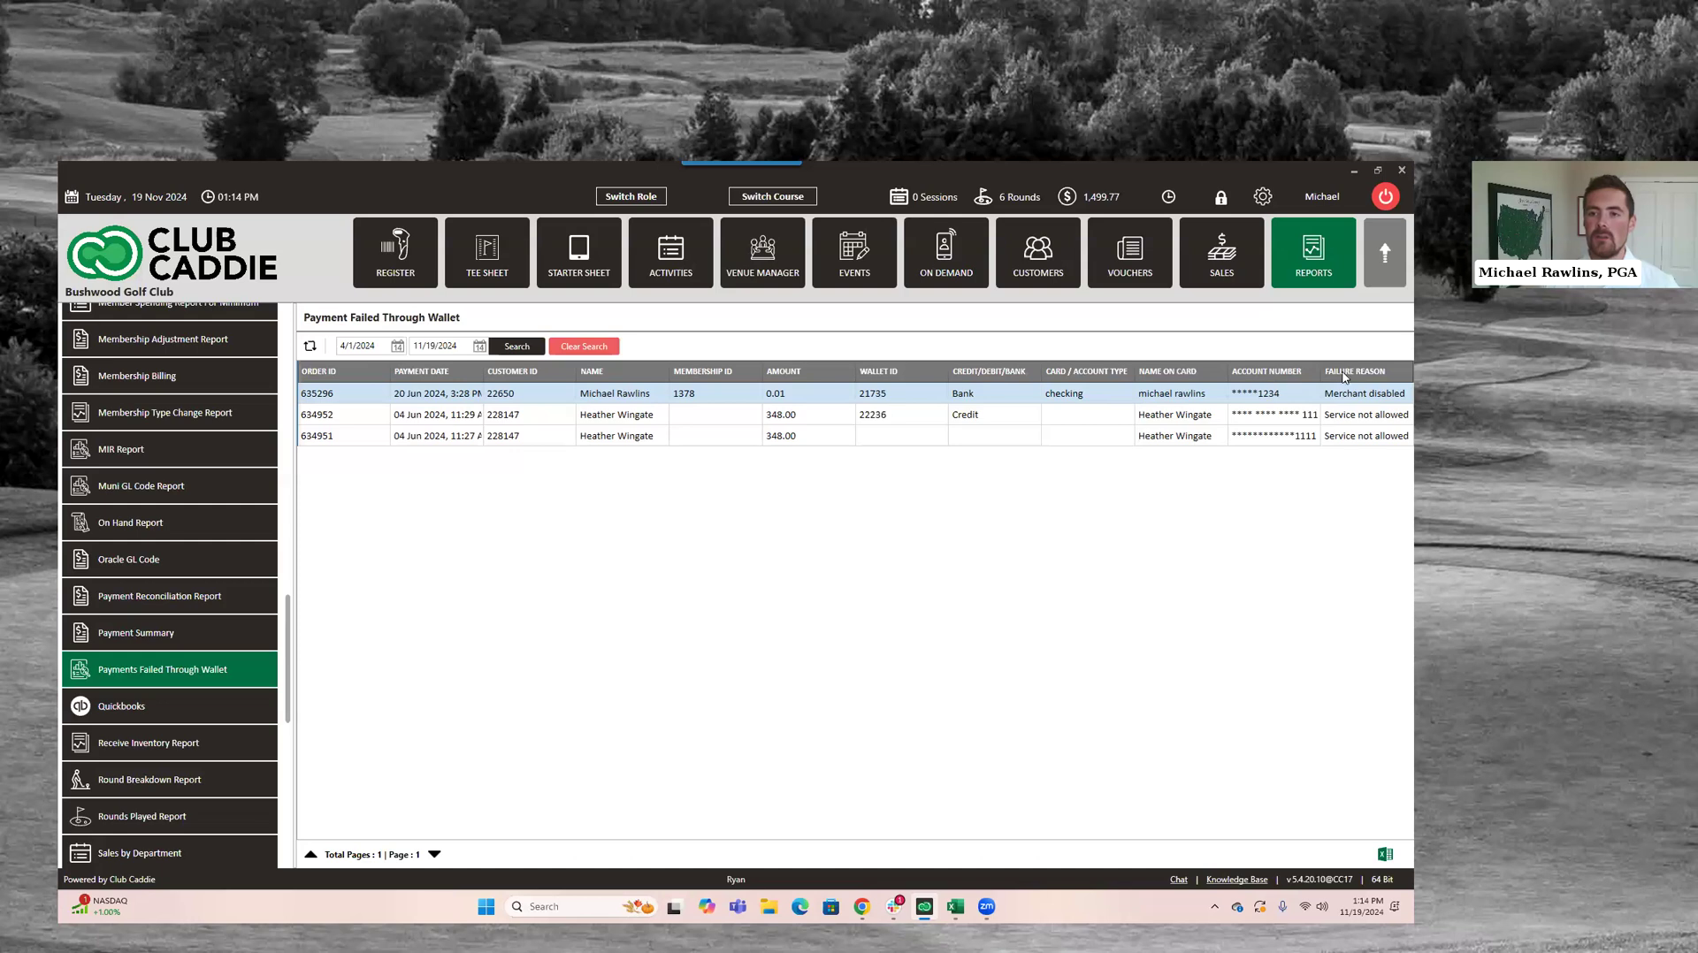
{"action": "left_click_drag", "start_coordinate": [1298, 370], "coordinate": [1287, 371]}
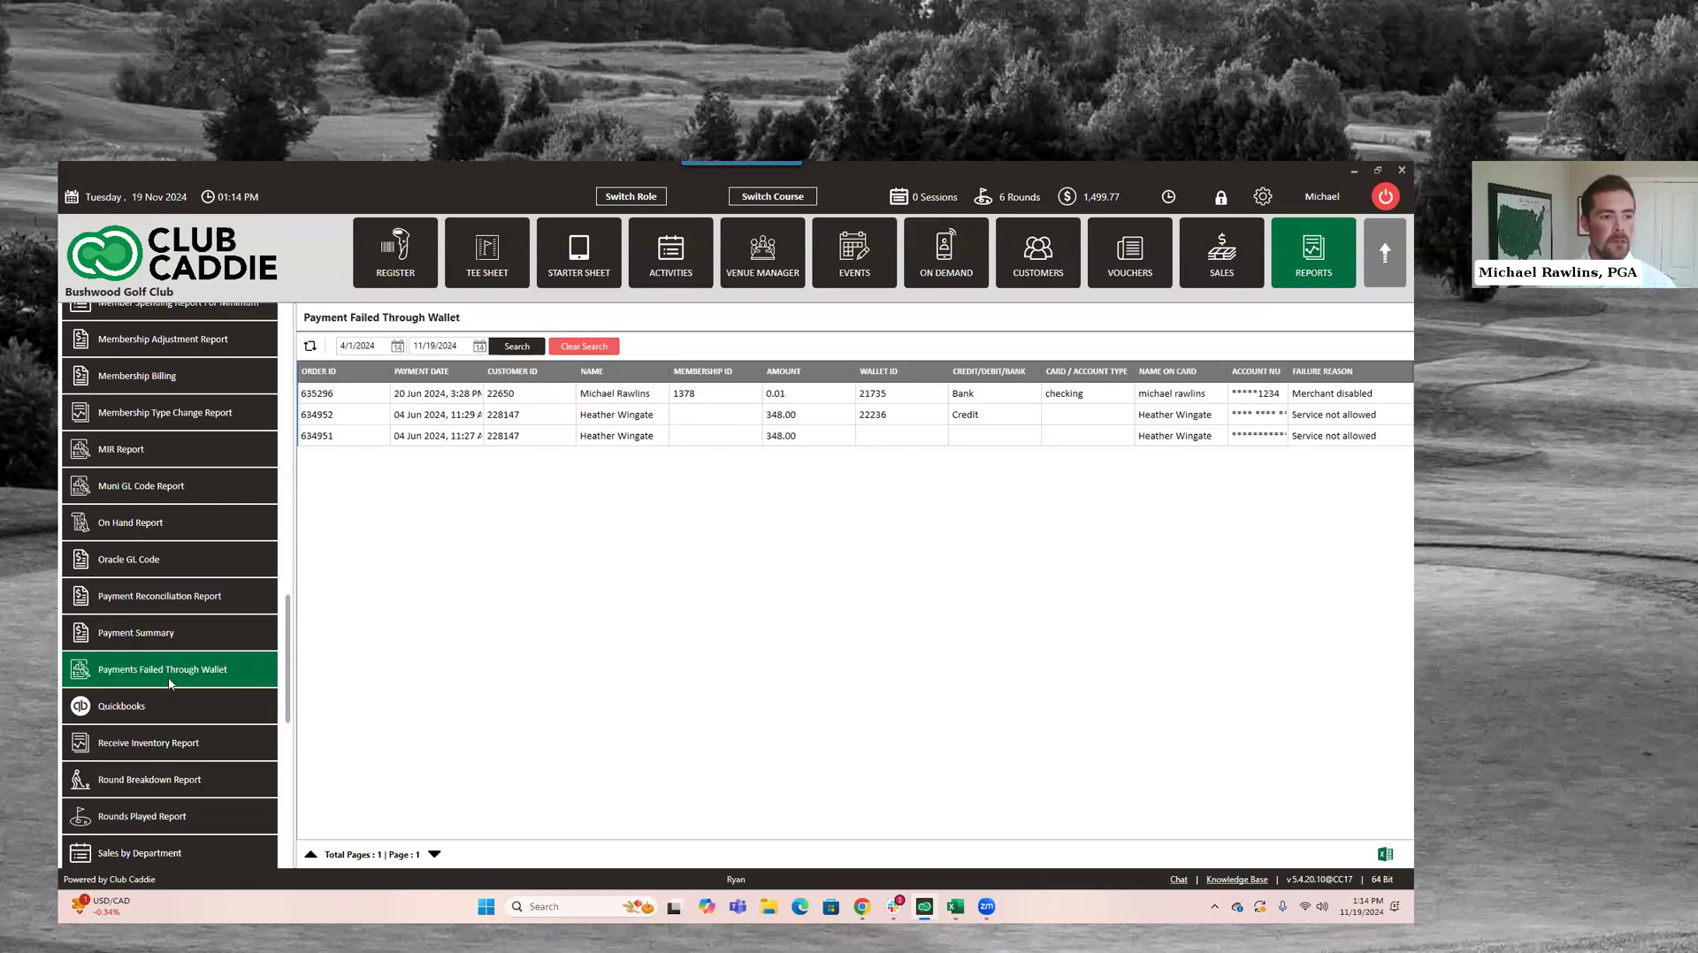
Open the Customer with Saved Card report and search for Expired Cards
{"action": "left_click_drag", "start_coordinate": [288, 666], "coordinate": [280, 451]}
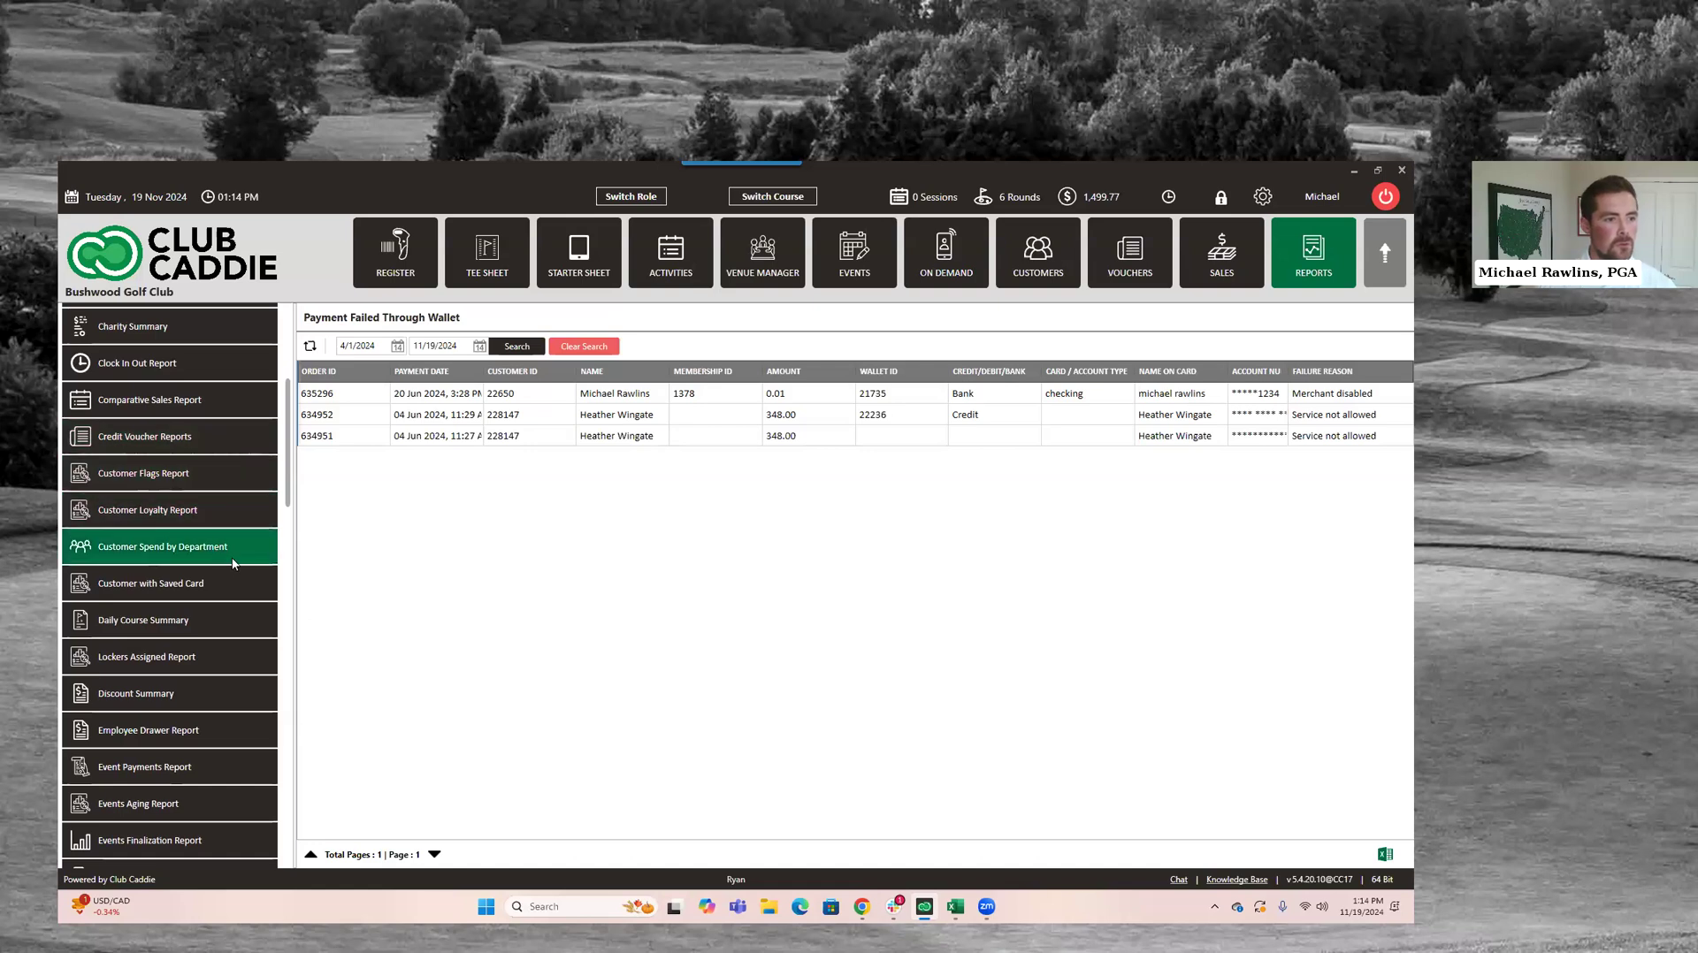
{"action": "left_click", "coordinate": [168, 583]}
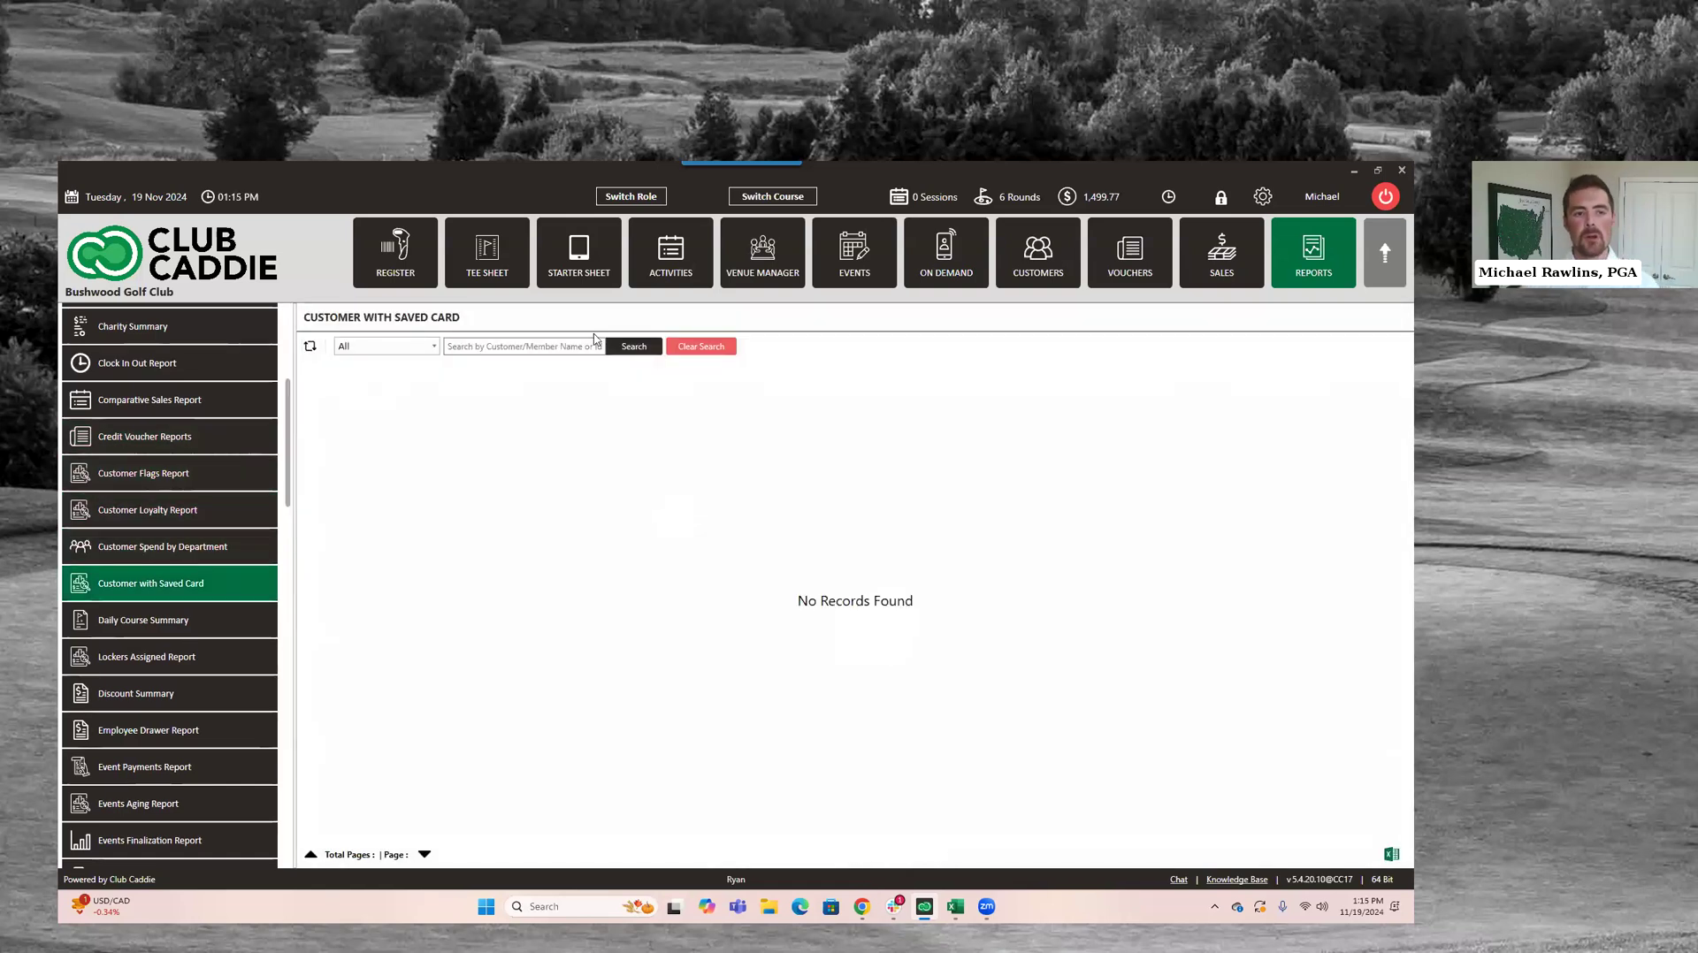
{"action": "left_click", "coordinate": [434, 350]}
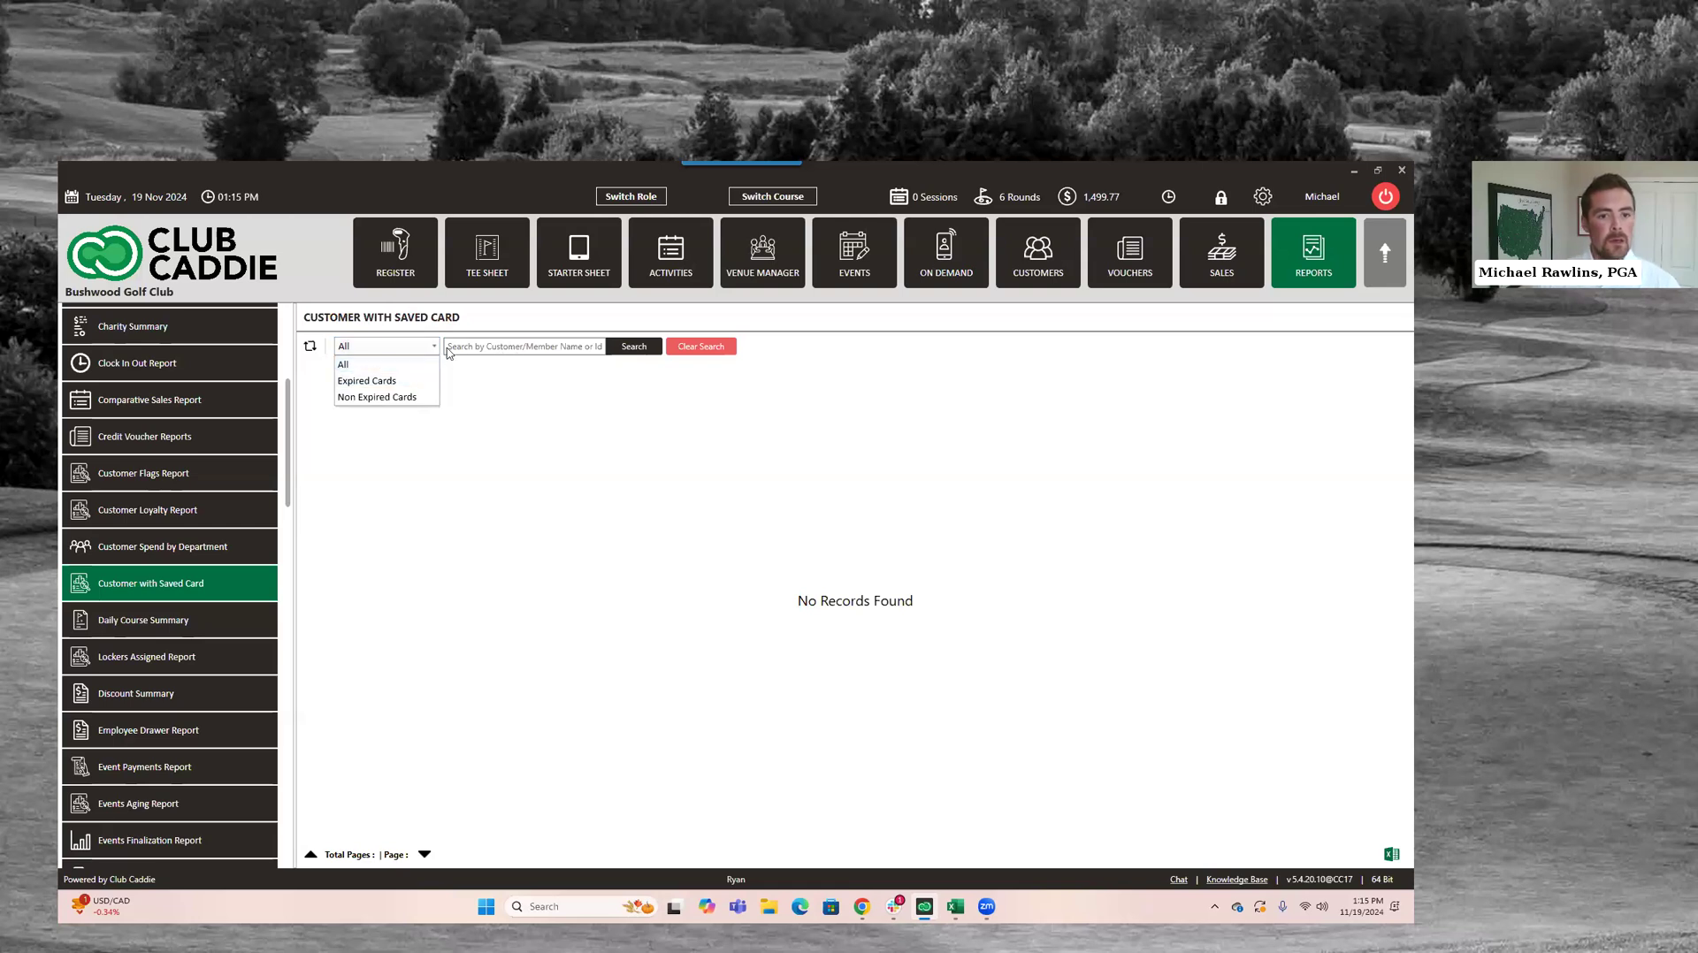
{"action": "left_click", "coordinate": [411, 382]}
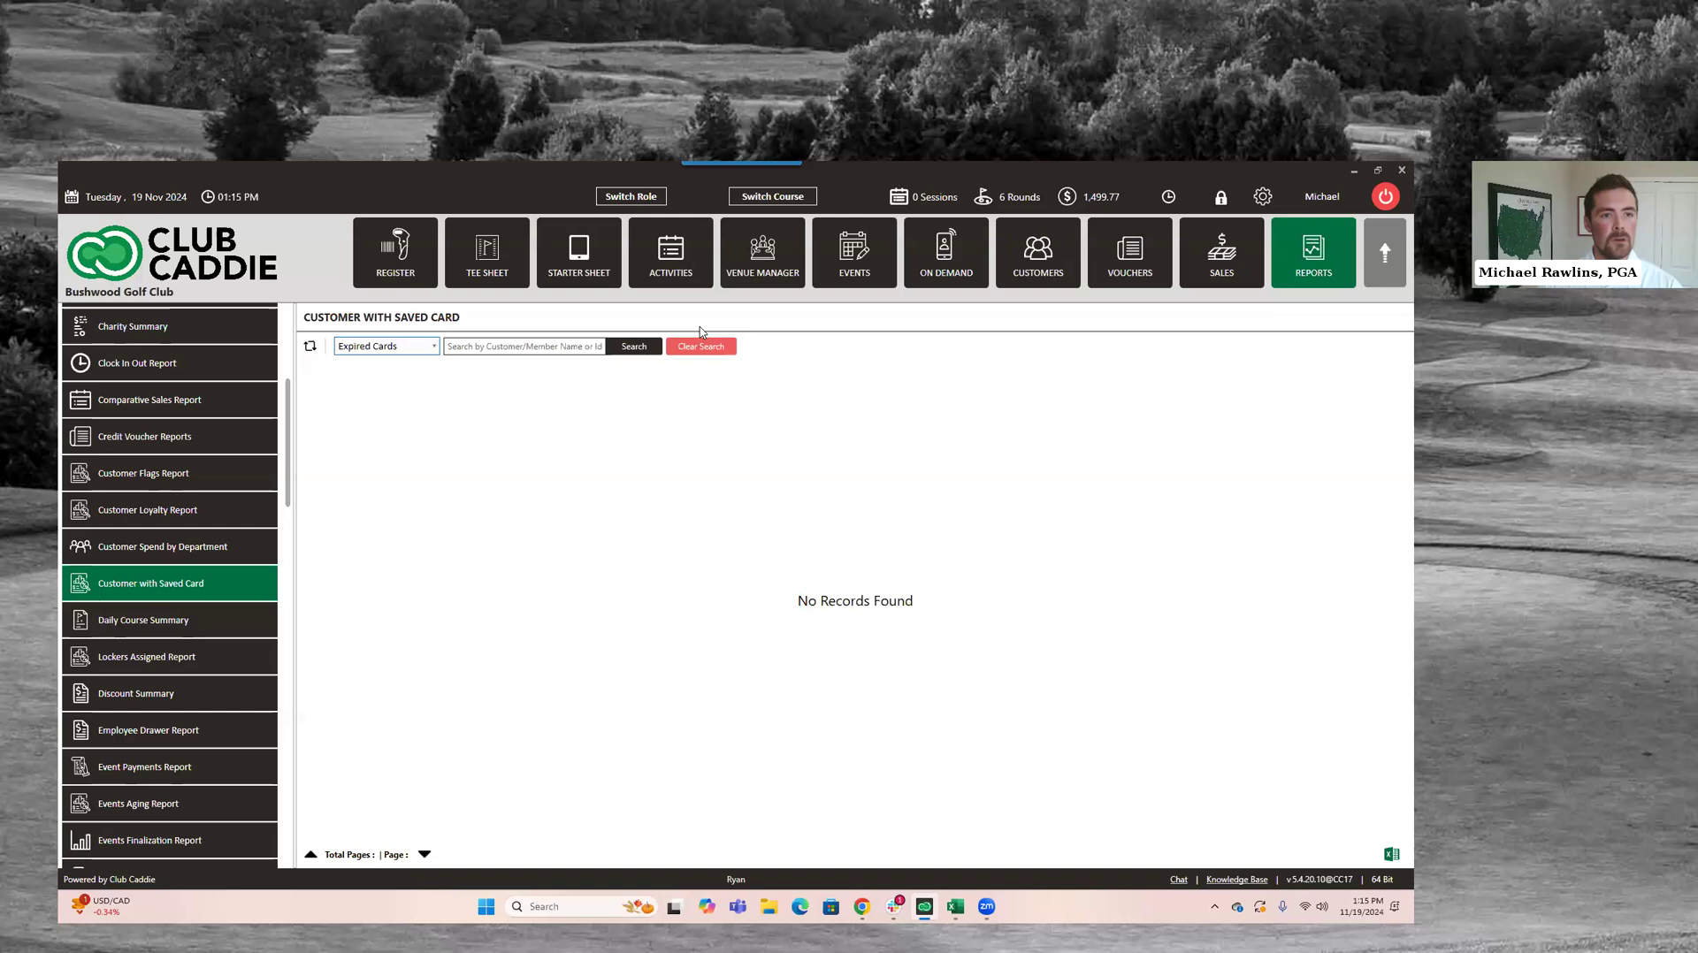
{"action": "left_click", "coordinate": [634, 347]}
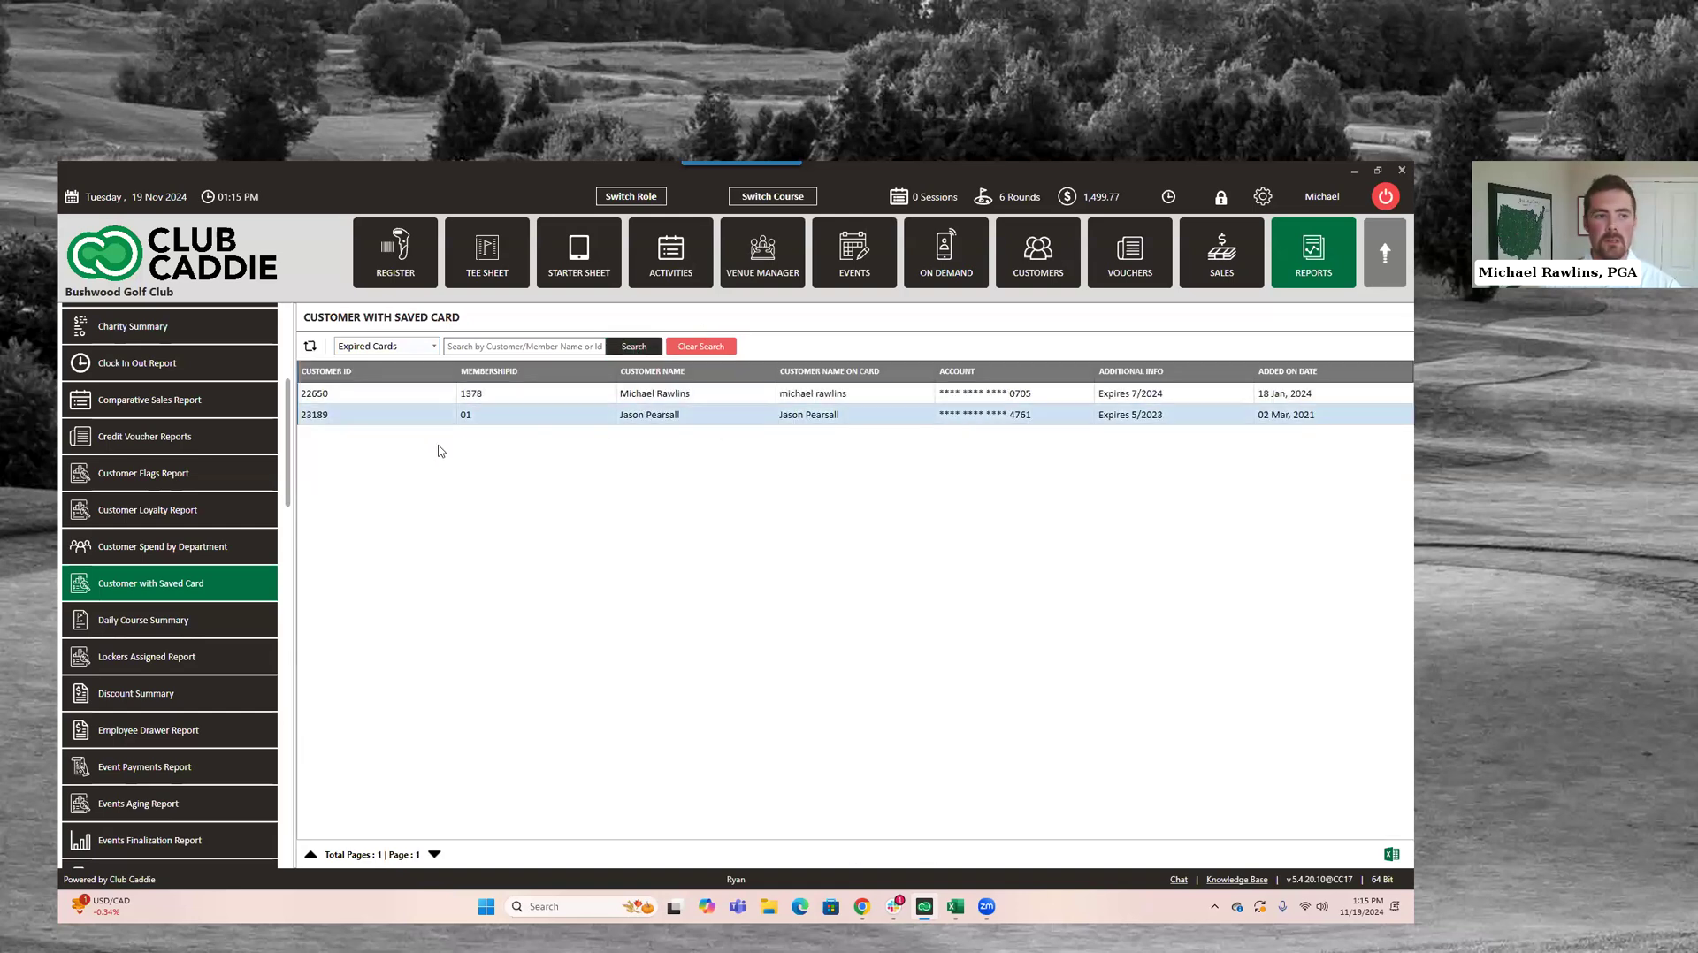
Search the saved card report for Non Expired Cards, review the expiration dates, and clear the search
{"action": "left_click", "coordinate": [427, 349]}
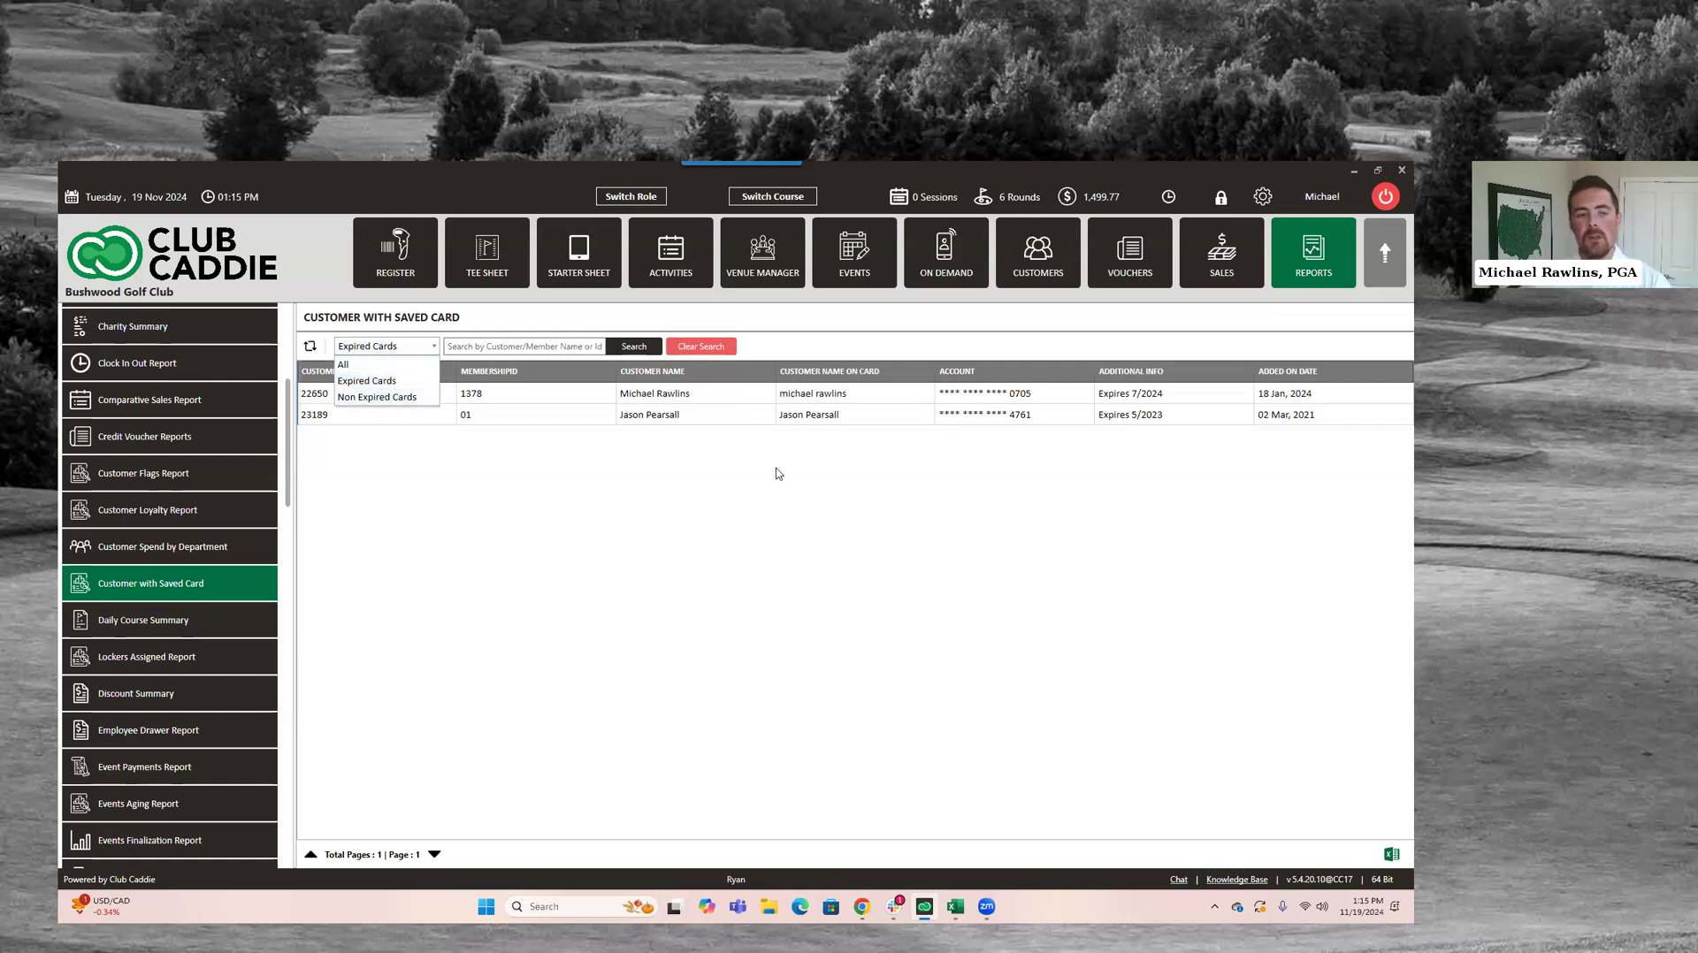
{"action": "left_click", "coordinate": [445, 437]}
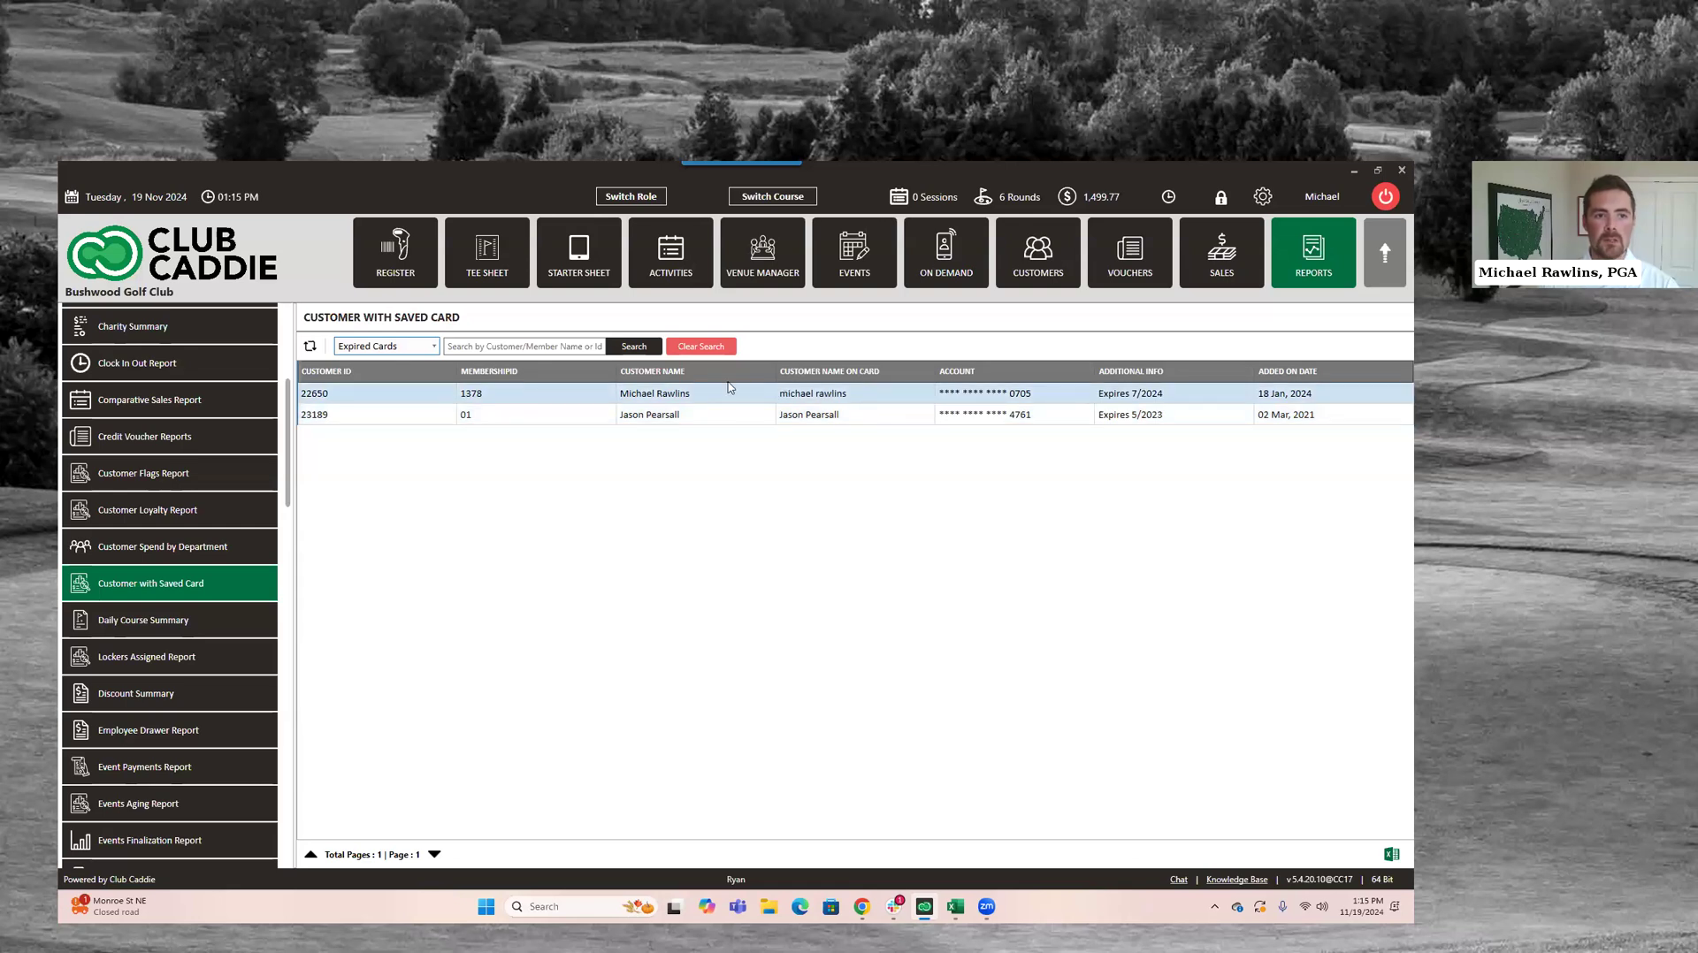
{"action": "left_click", "coordinate": [431, 347]}
{"action": "left_click", "coordinate": [397, 395]}
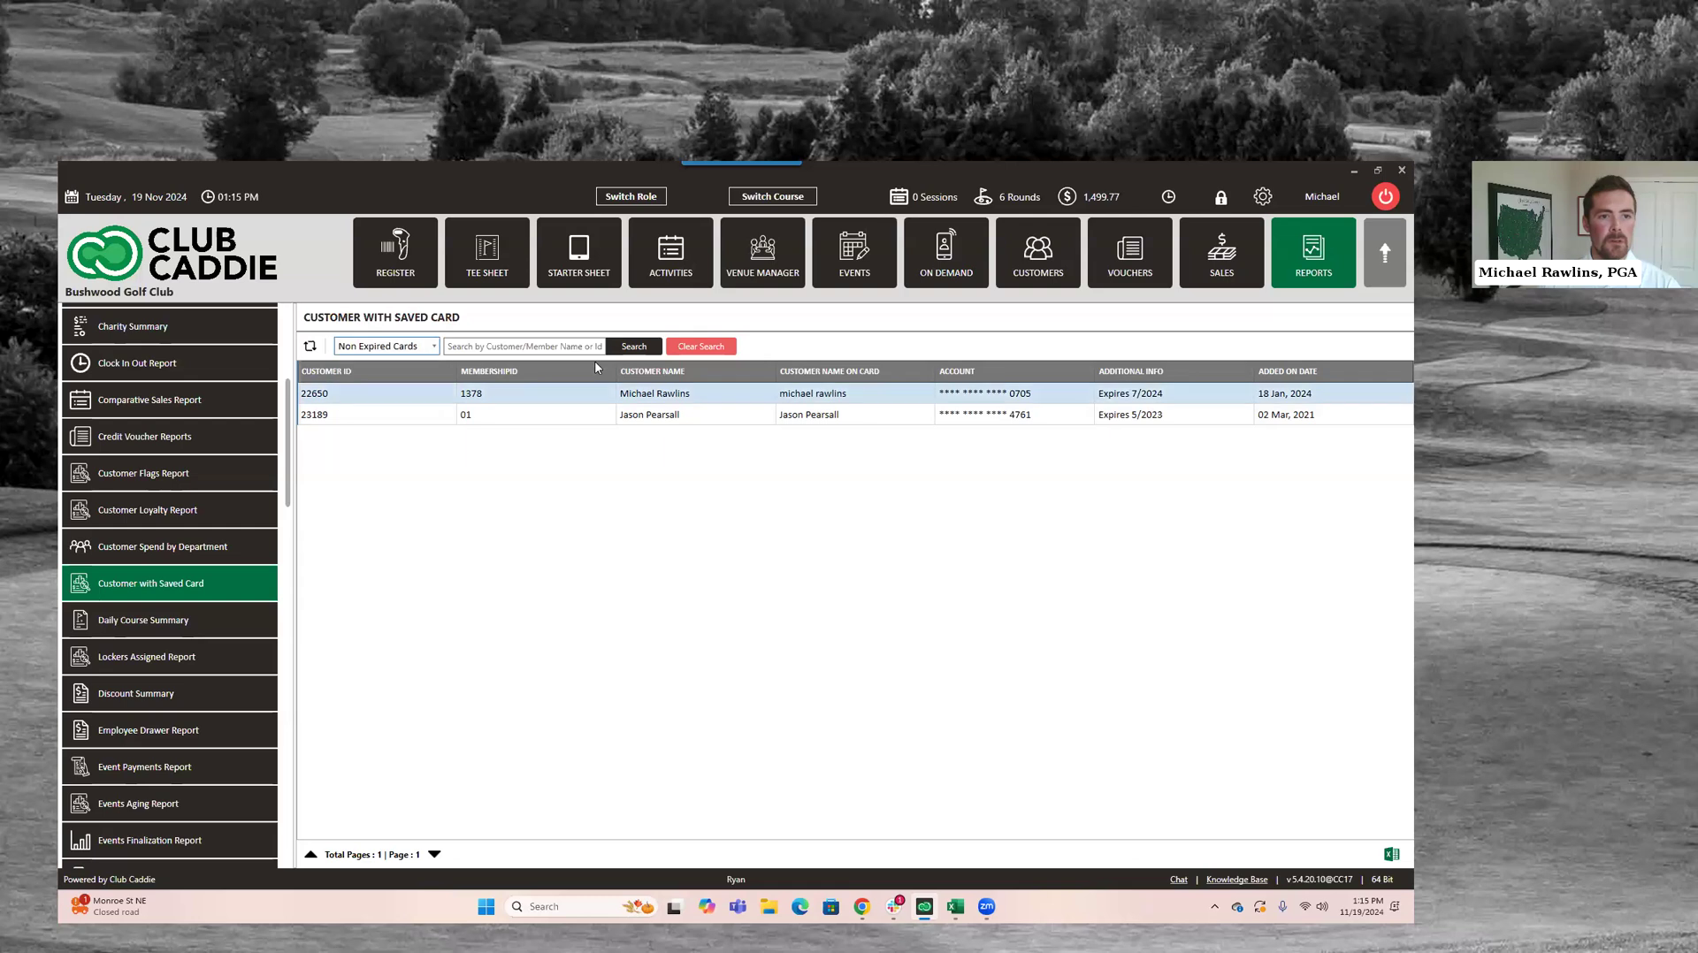
{"action": "left_click", "coordinate": [634, 347]}
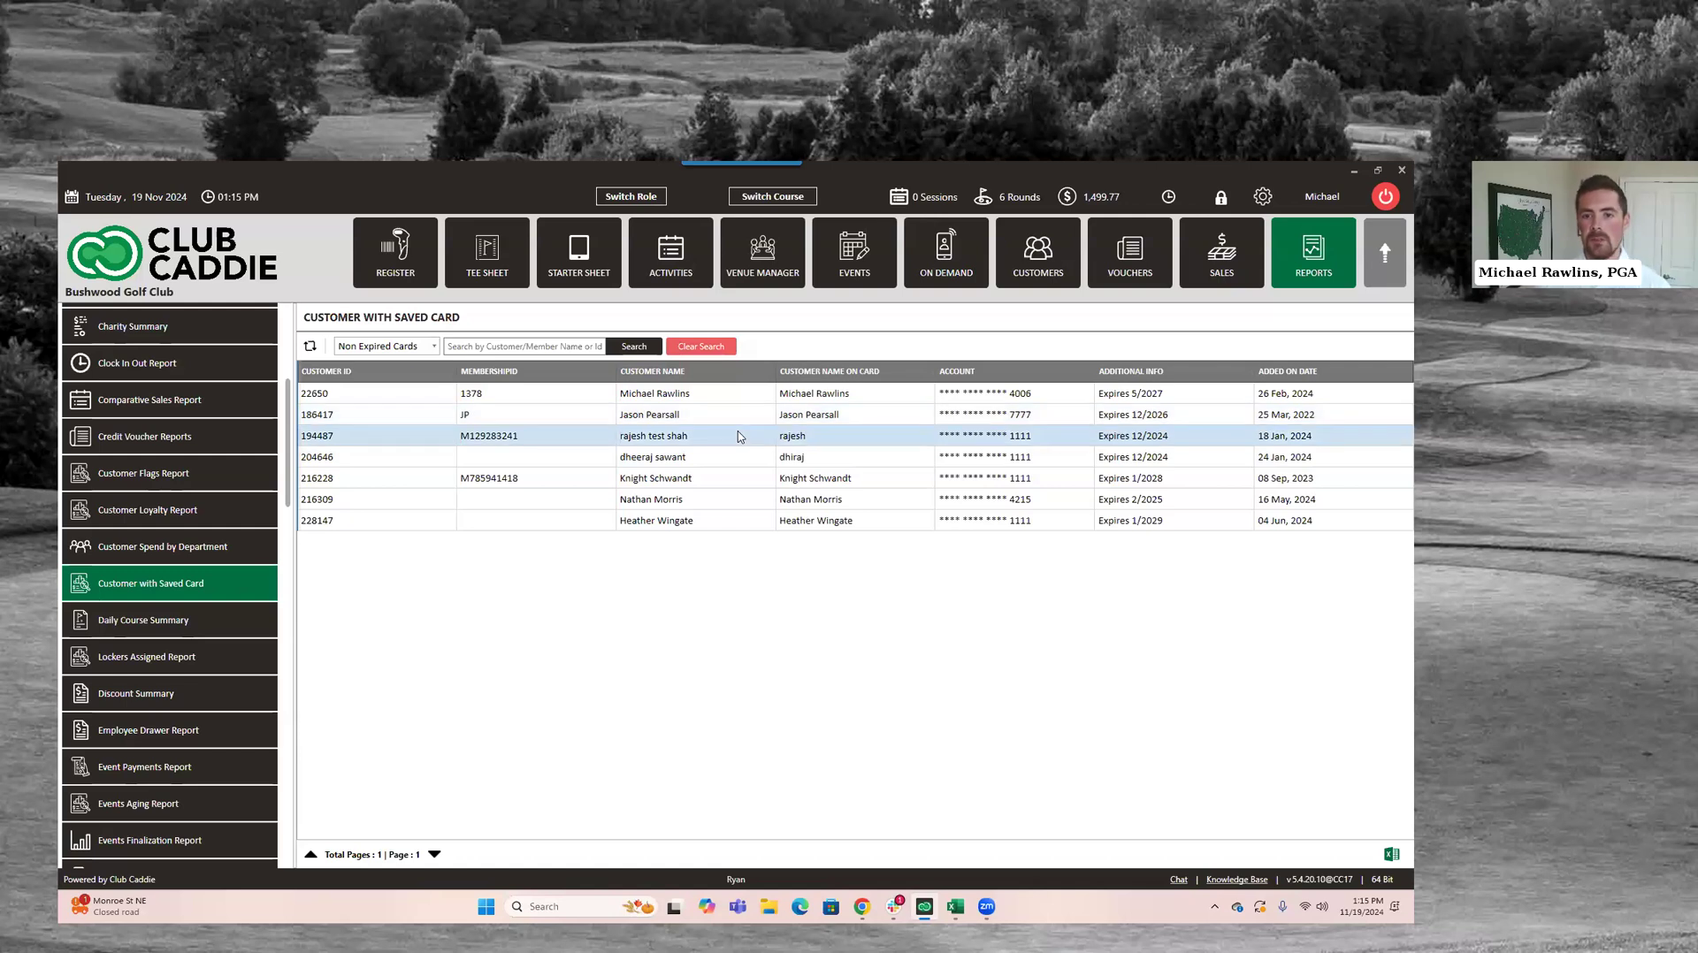
{"action": "left_click", "coordinate": [697, 347]}
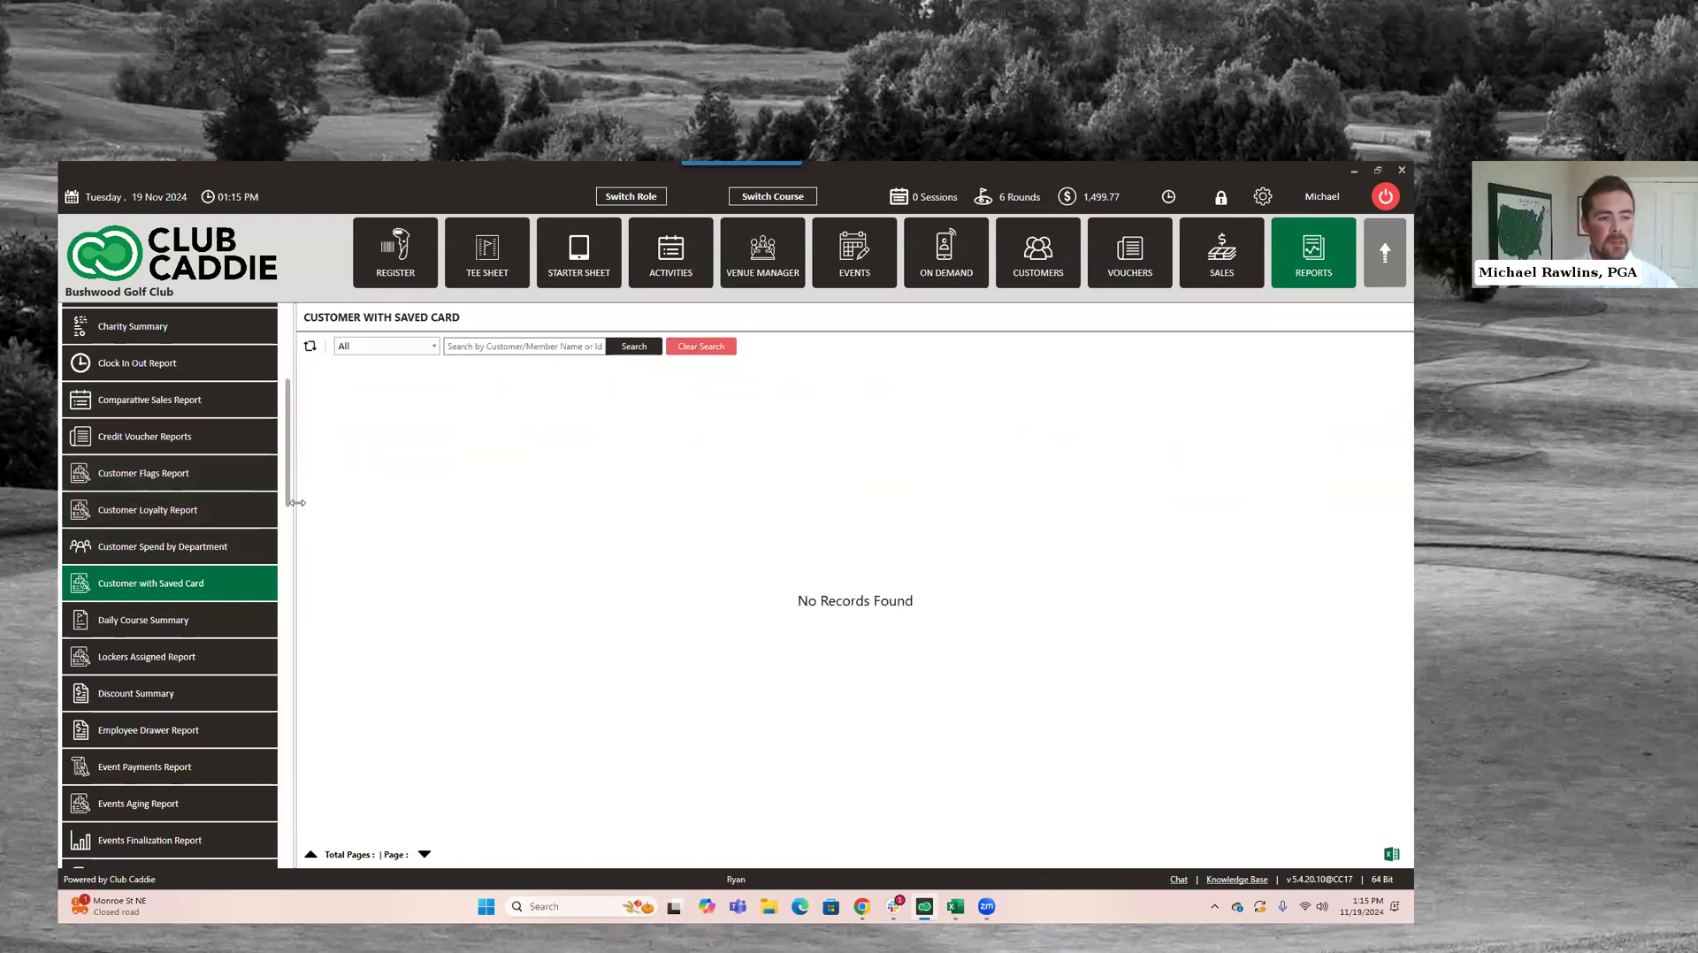
{"action": "scroll", "coordinate": [177, 509], "scroll_direction": "down", "scroll_amount": 1}
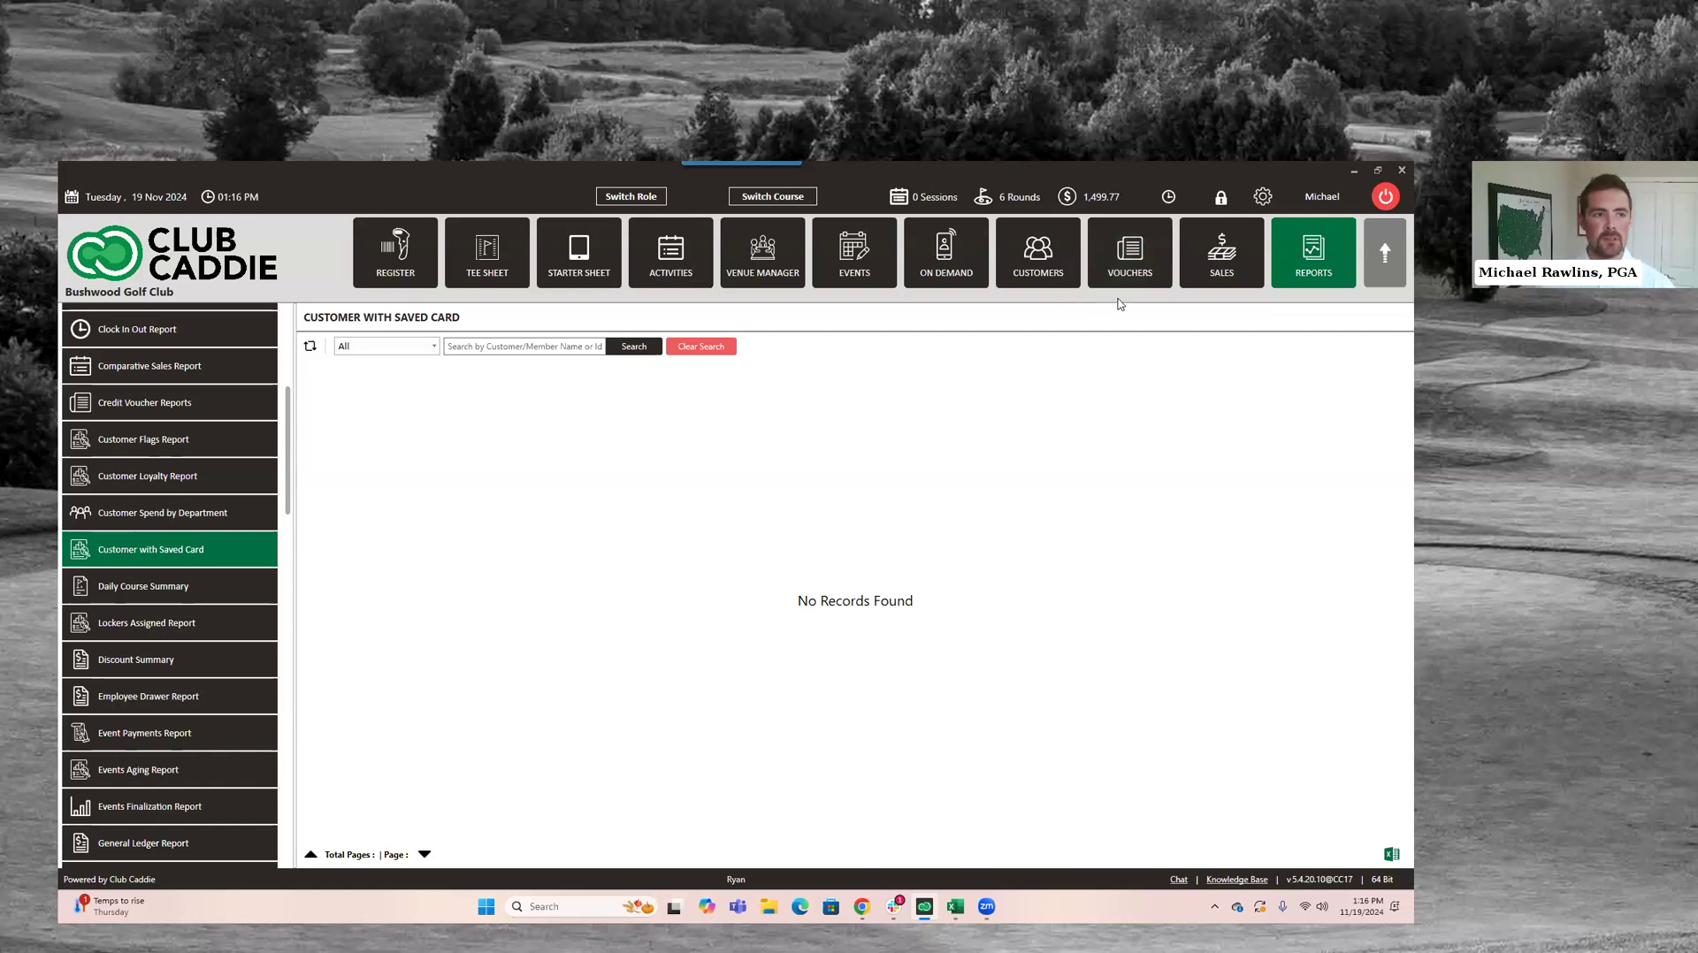
Go to Audit Inventory in the Inventory Center settings and open the May 2024 inventory count
{"action": "left_click", "coordinate": [1264, 196]}
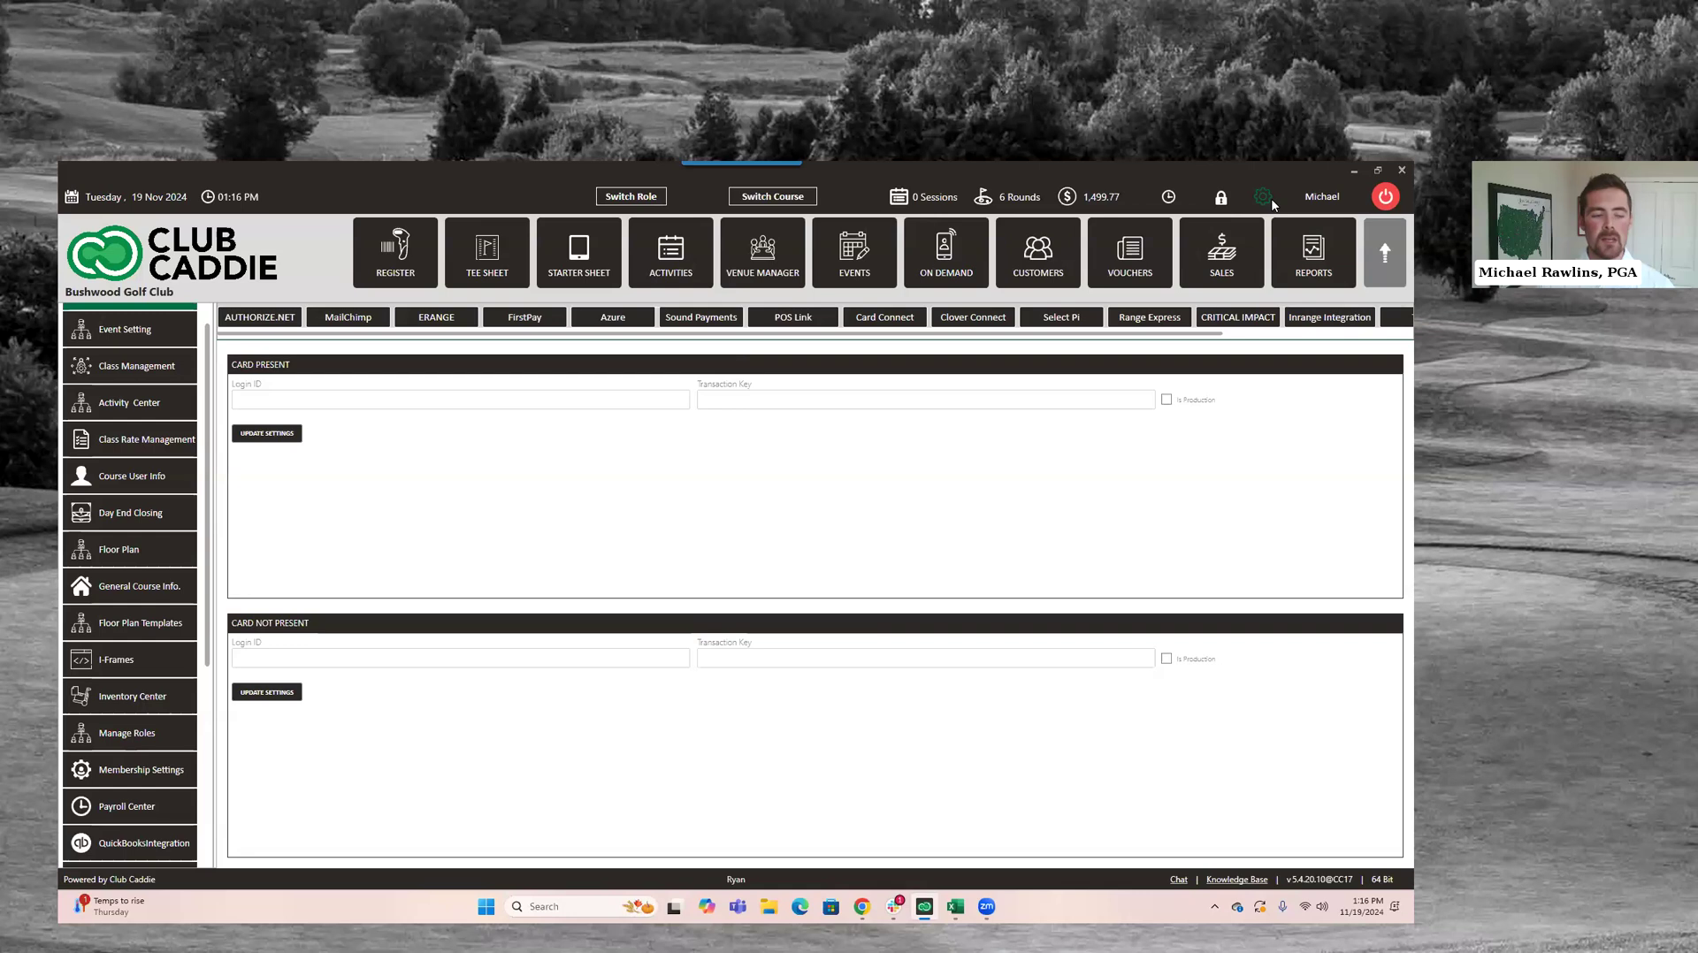
{"action": "left_click", "coordinate": [113, 695]}
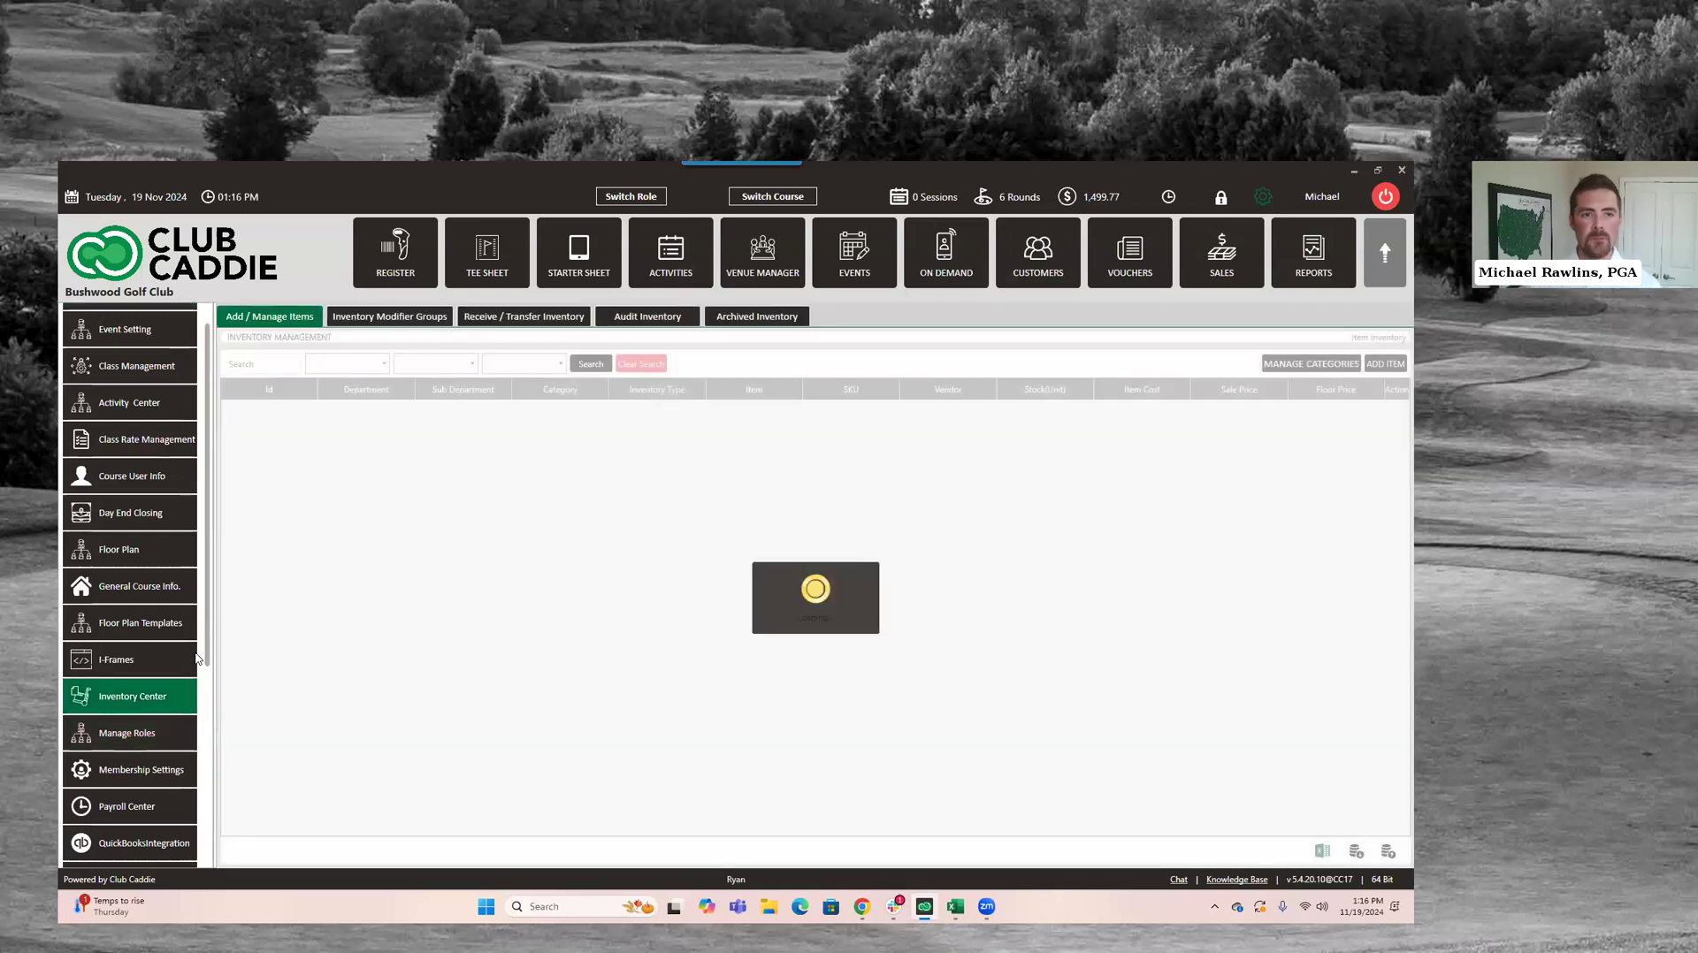
{"action": "left_click", "coordinate": [665, 319]}
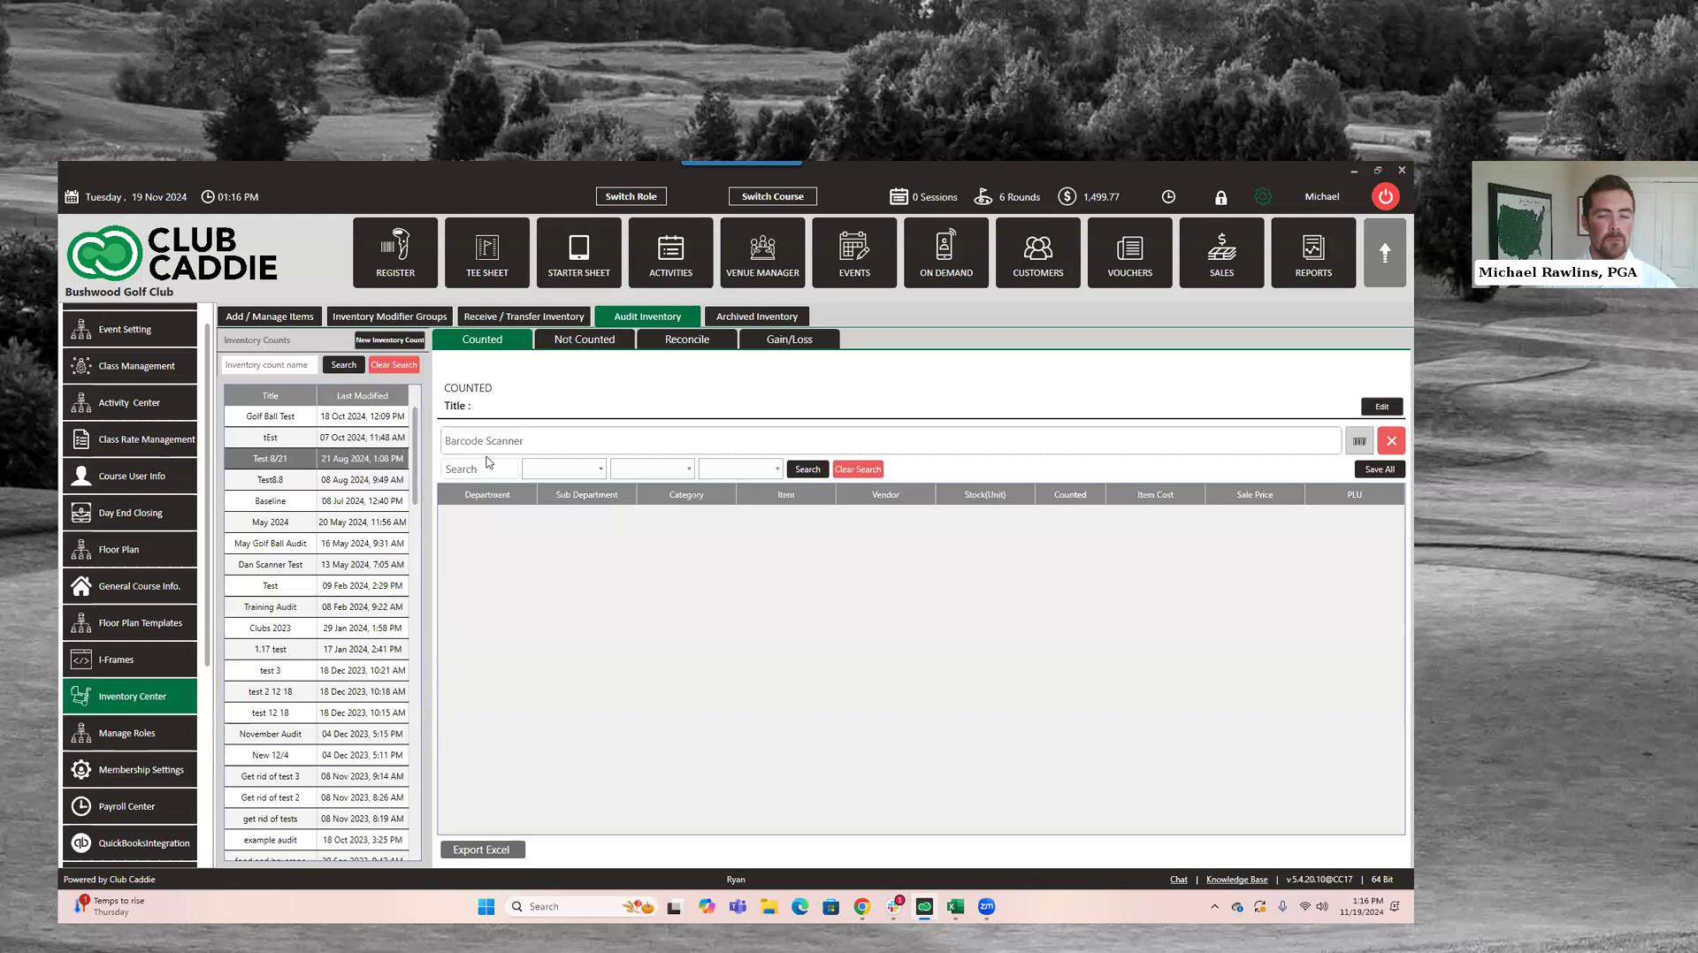
{"action": "left_click", "coordinate": [274, 415]}
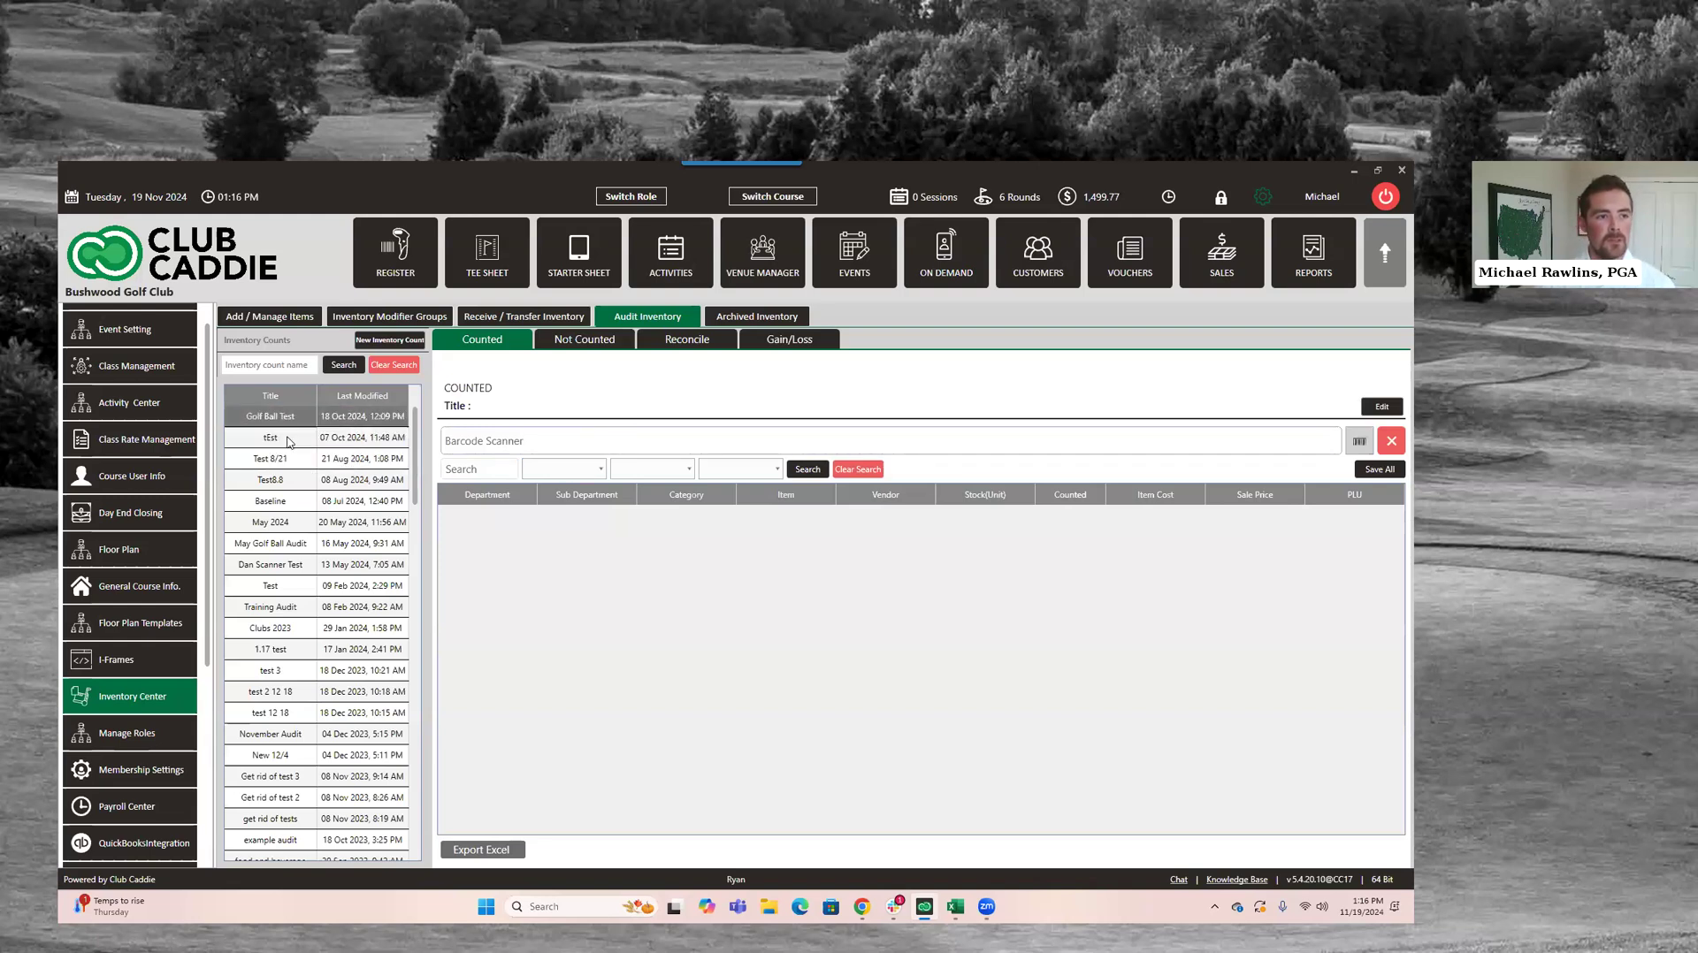
{"action": "left_click", "coordinate": [292, 528]}
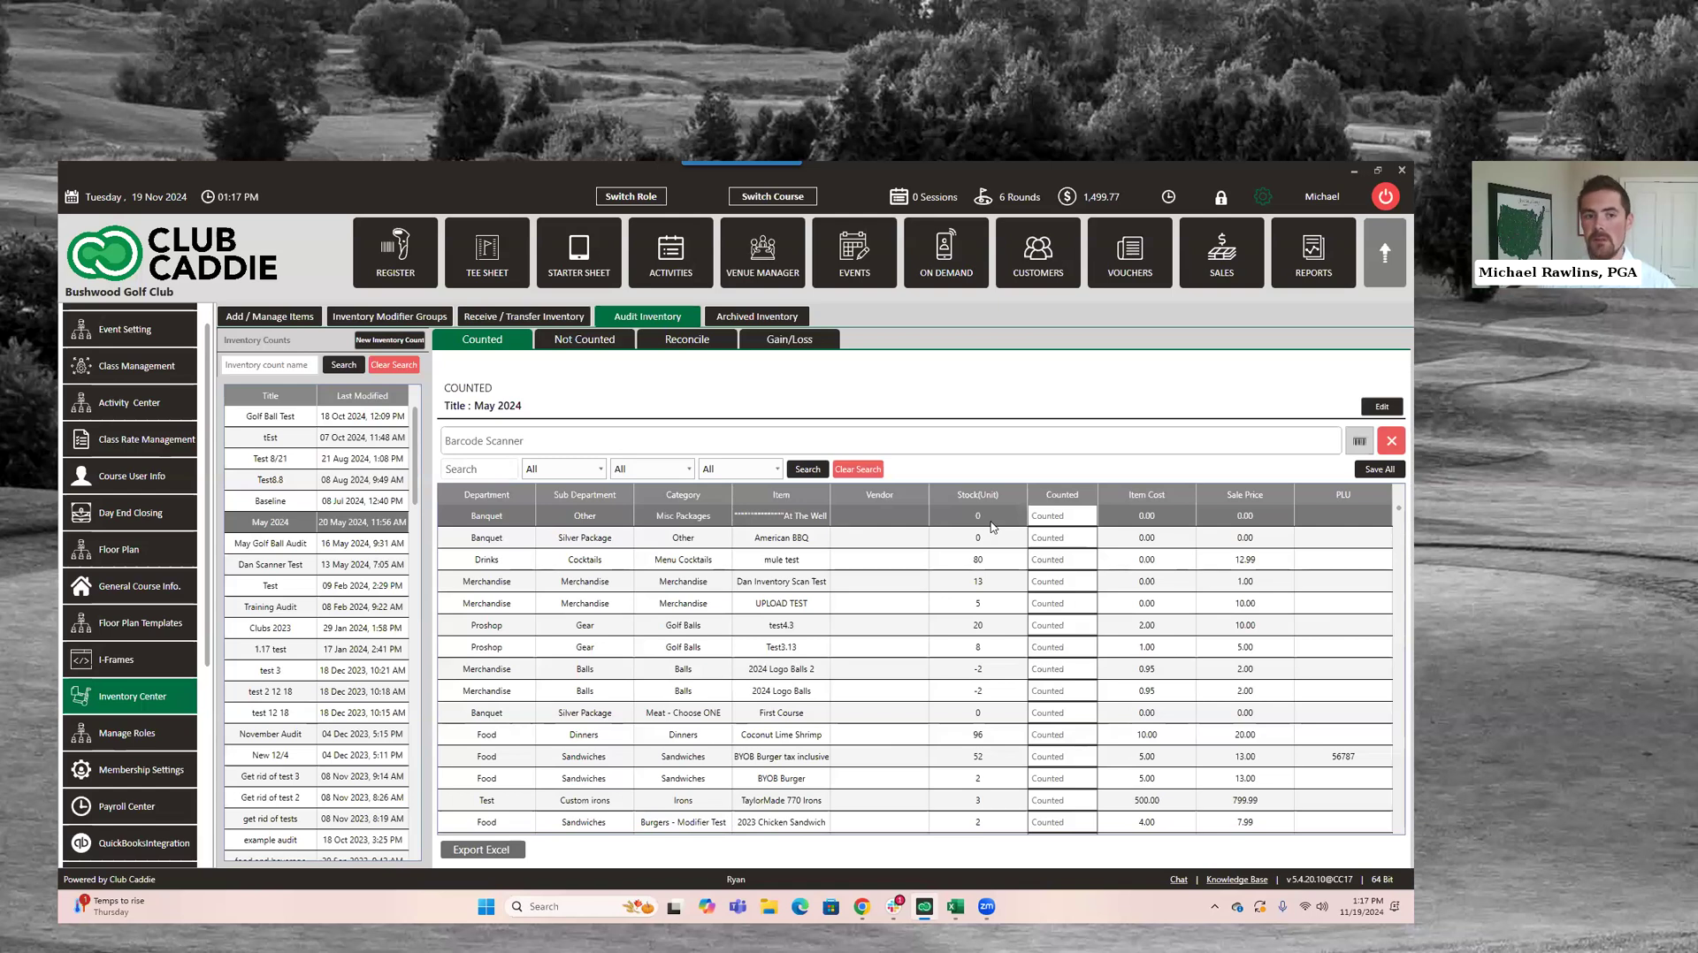
Filter the May 2024 counted items to the Proshop department and Golf Balls sub department
{"action": "left_click", "coordinate": [1043, 557]}
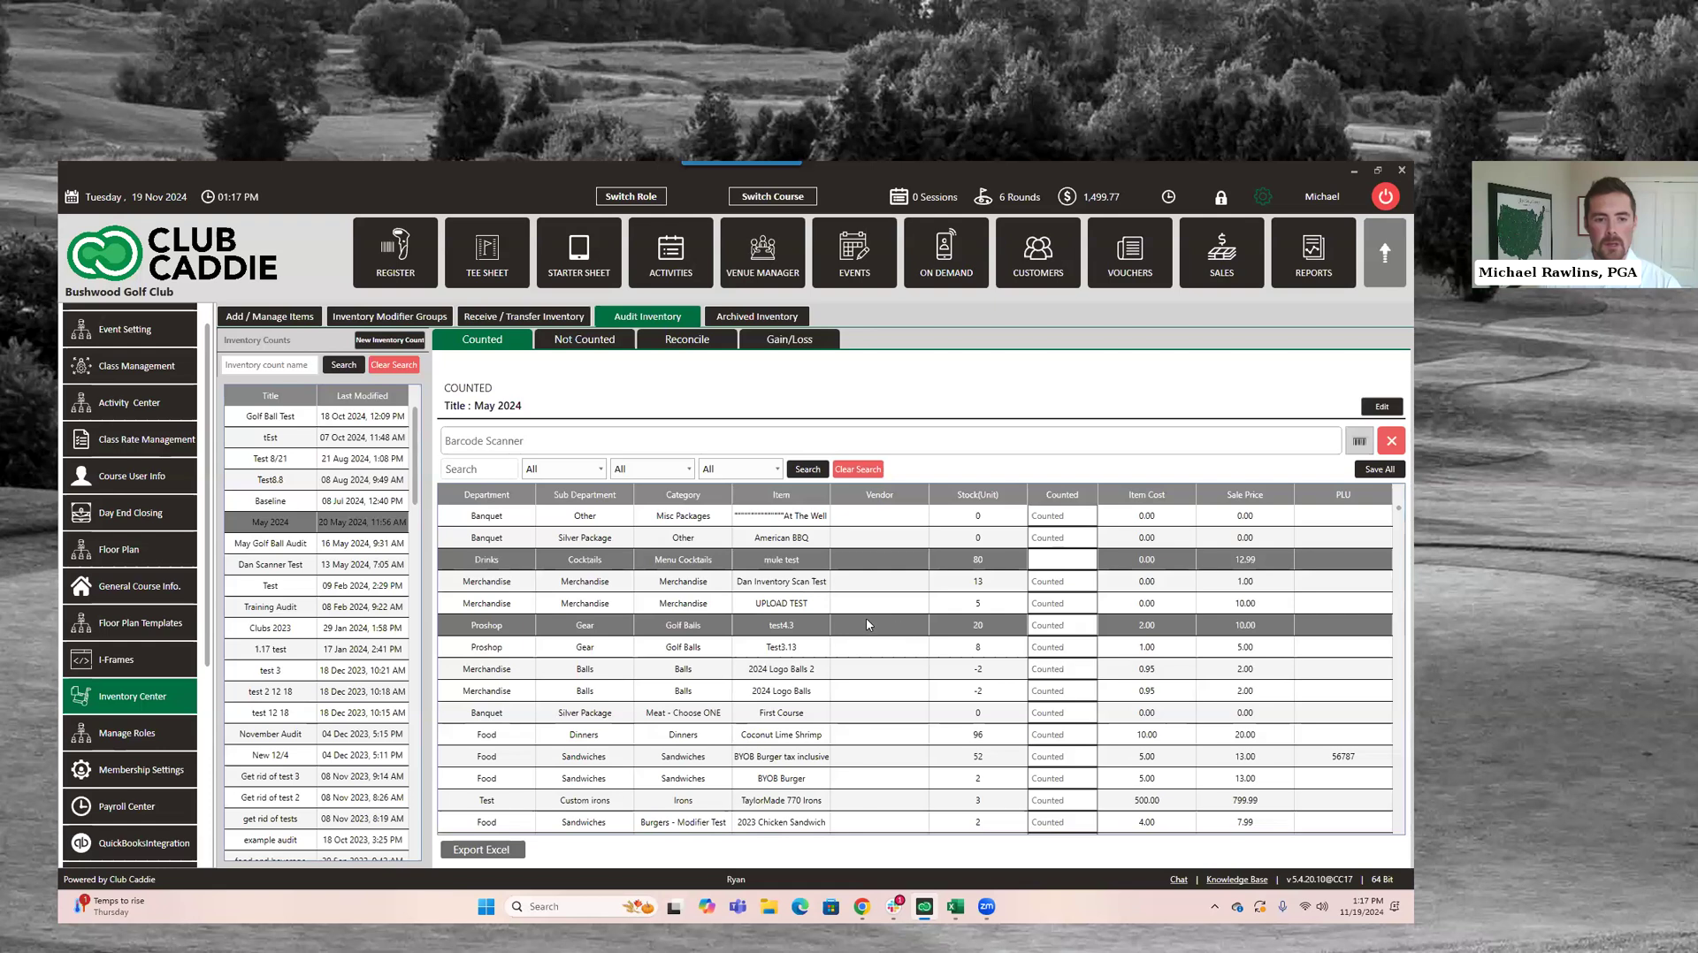
{"action": "left_click", "coordinate": [564, 469]}
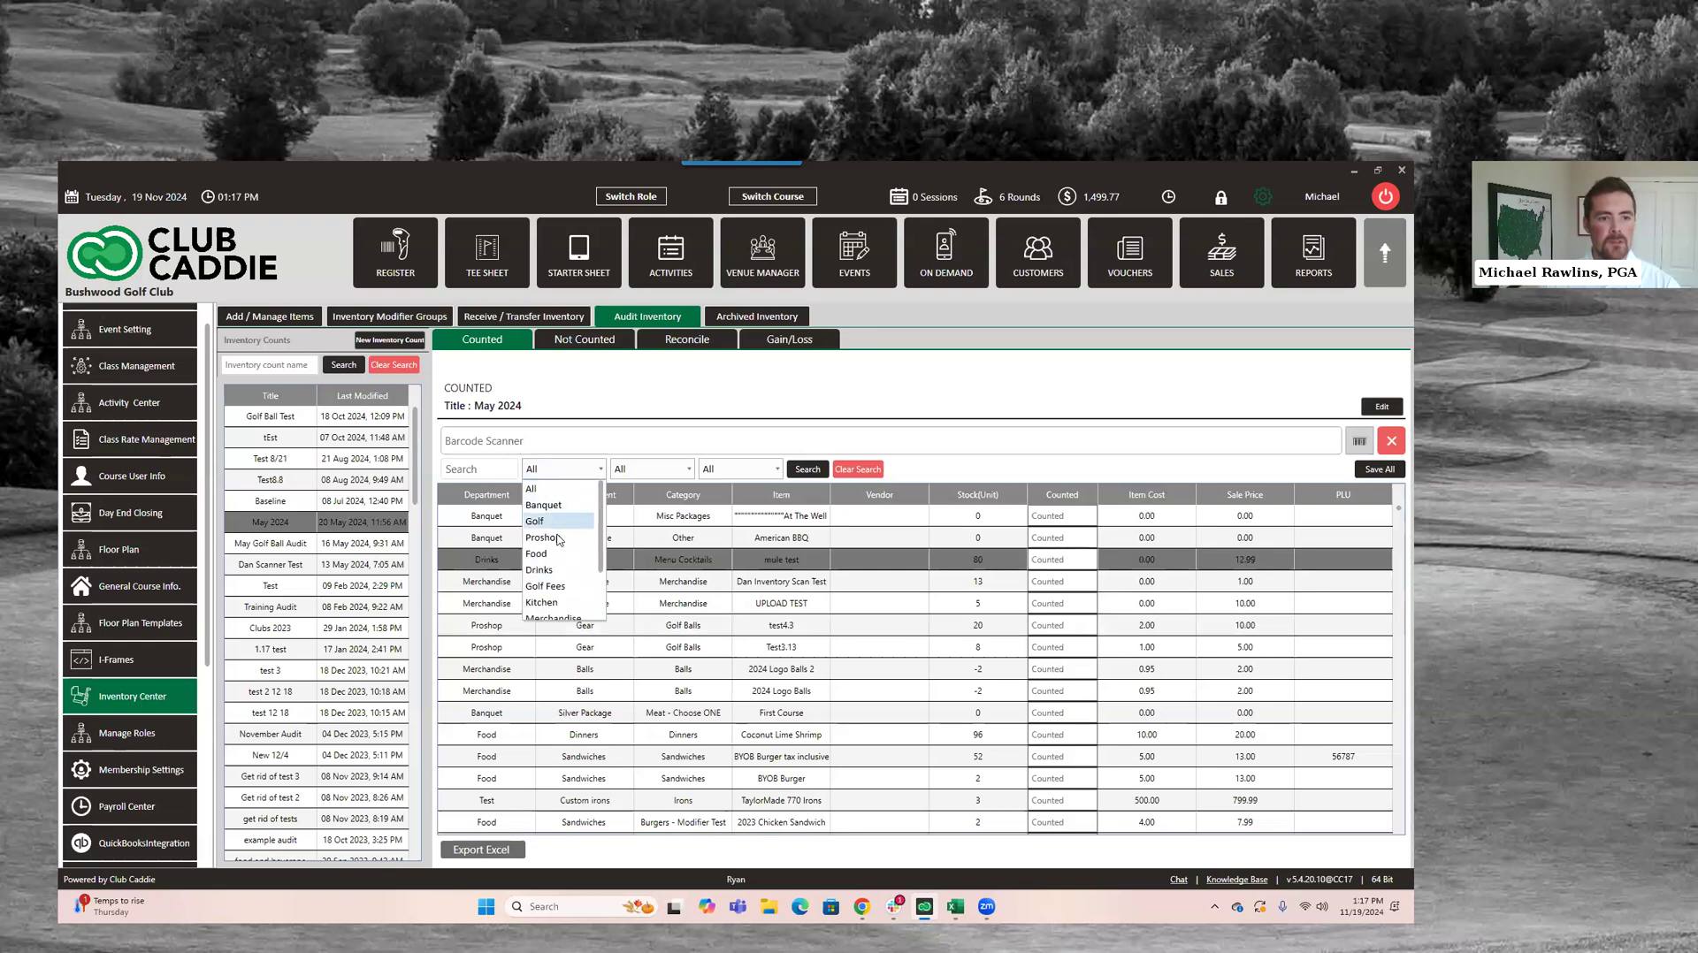
{"action": "left_click", "coordinate": [543, 537]}
{"action": "left_click", "coordinate": [651, 469]}
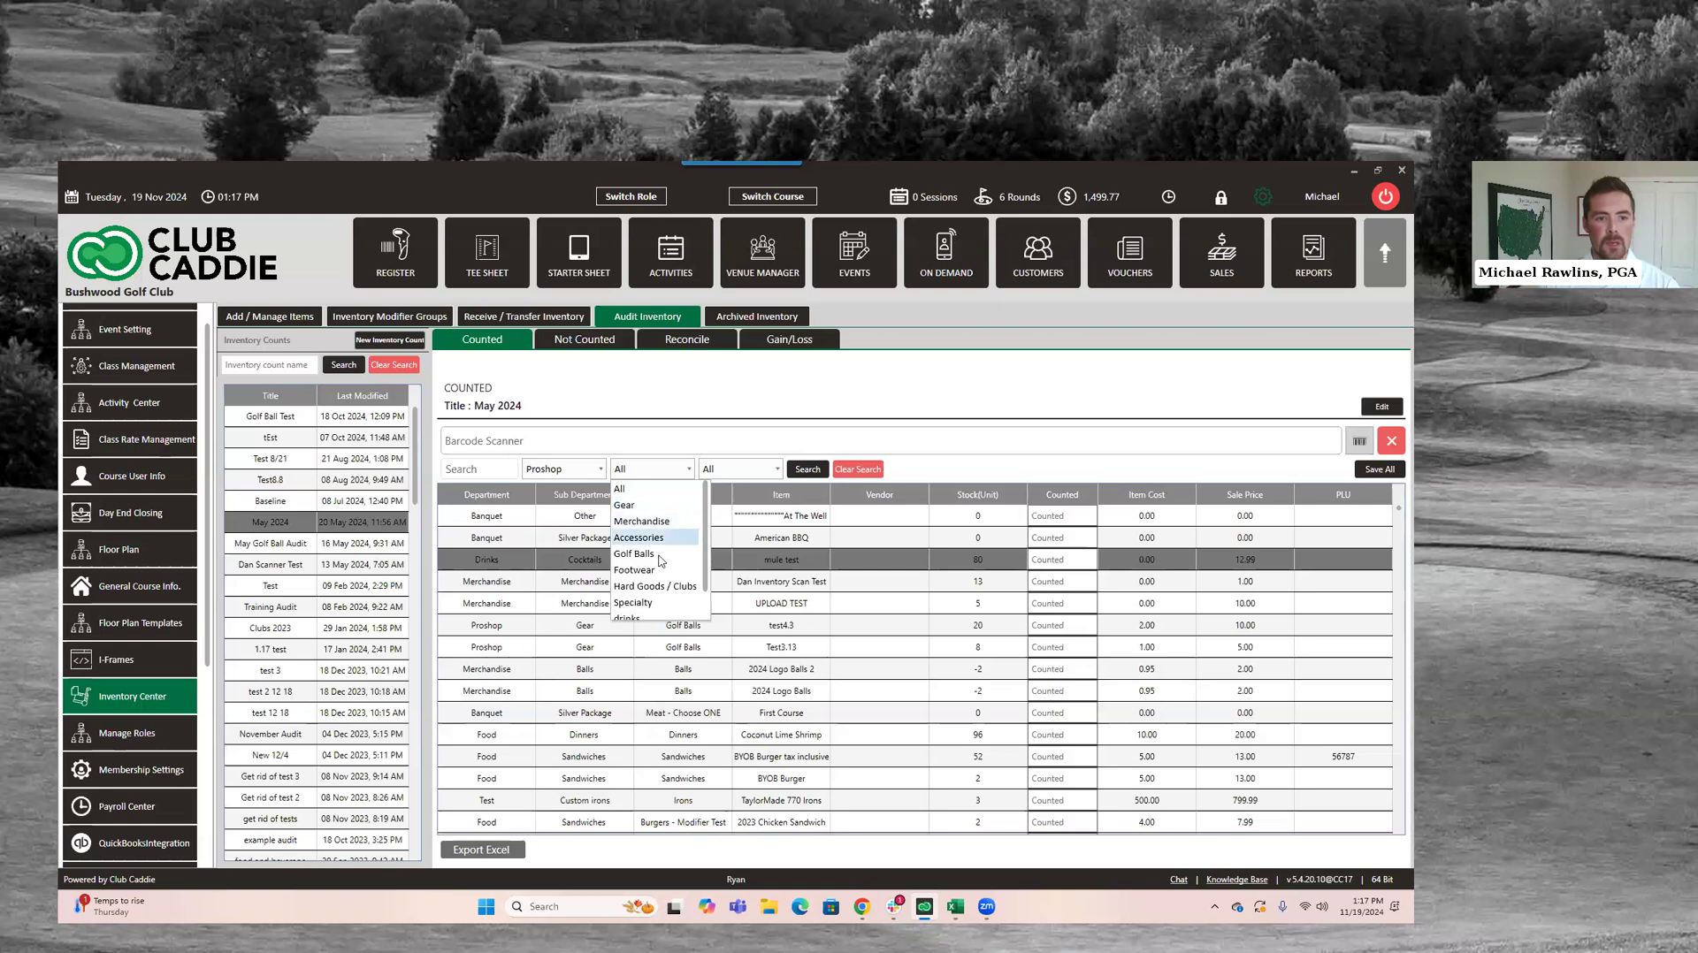
{"action": "left_click", "coordinate": [633, 554]}
{"action": "left_click", "coordinate": [808, 468]}
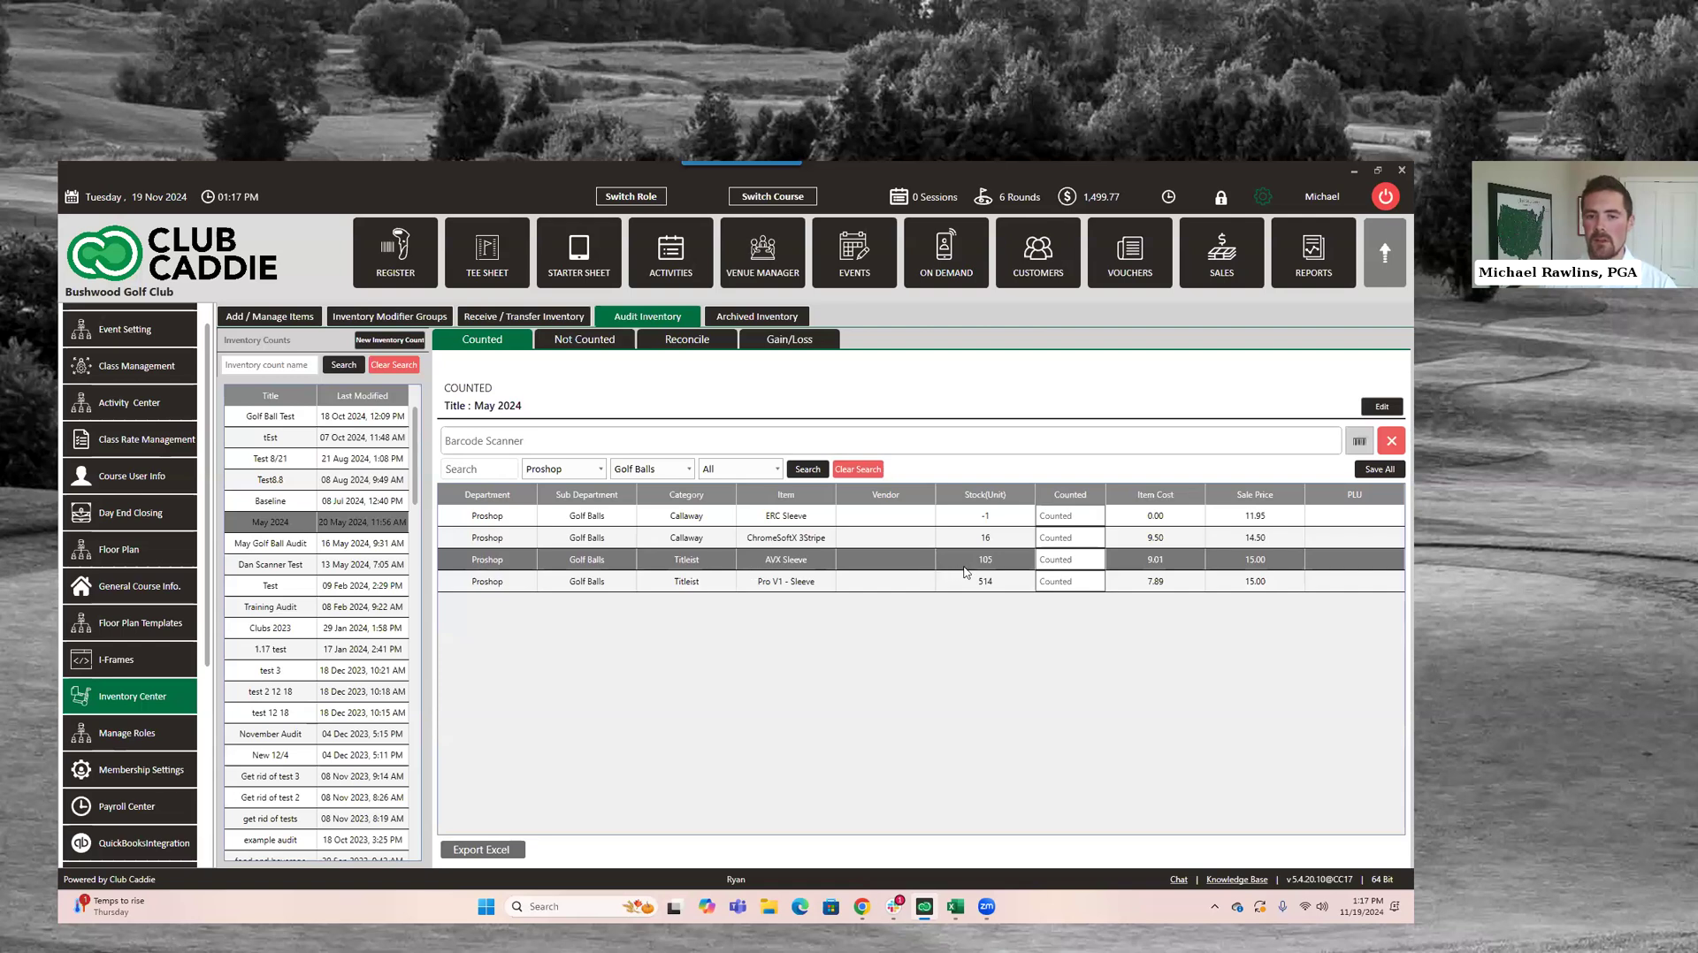
Enter 100 as the counted quantity for the AVX Sleeve and open the May 2024 count's Reconcile view
{"action": "left_click", "coordinate": [1054, 559]}
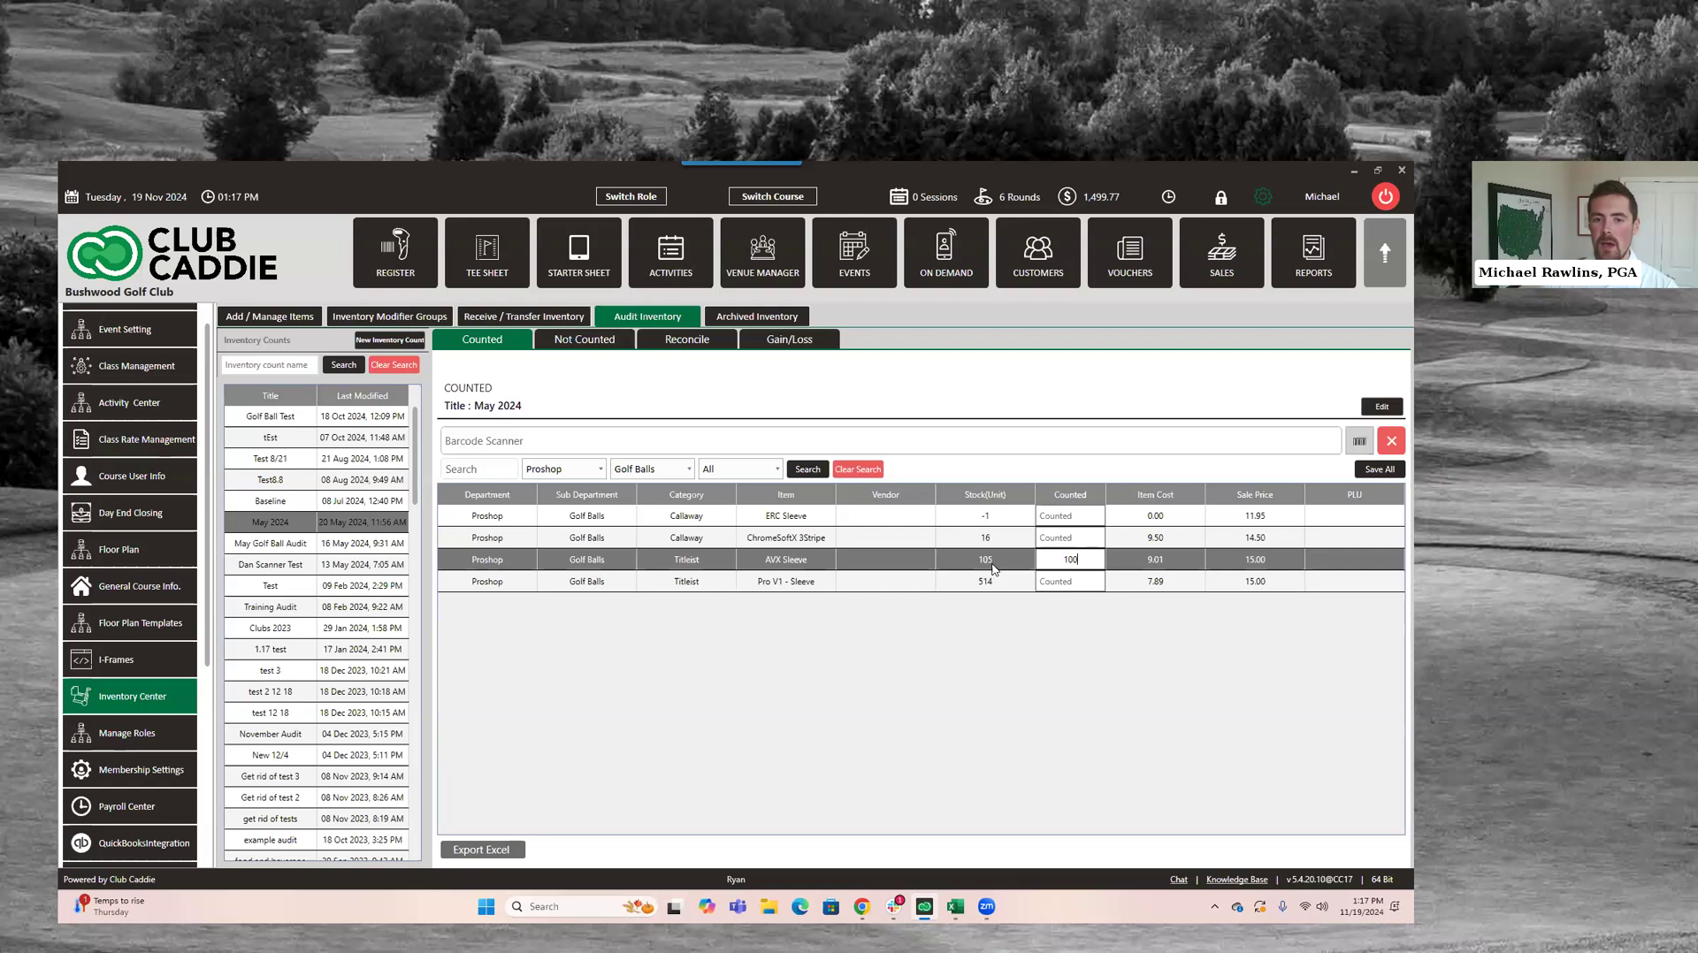
{"action": "key", "text": "ctrl+a"}
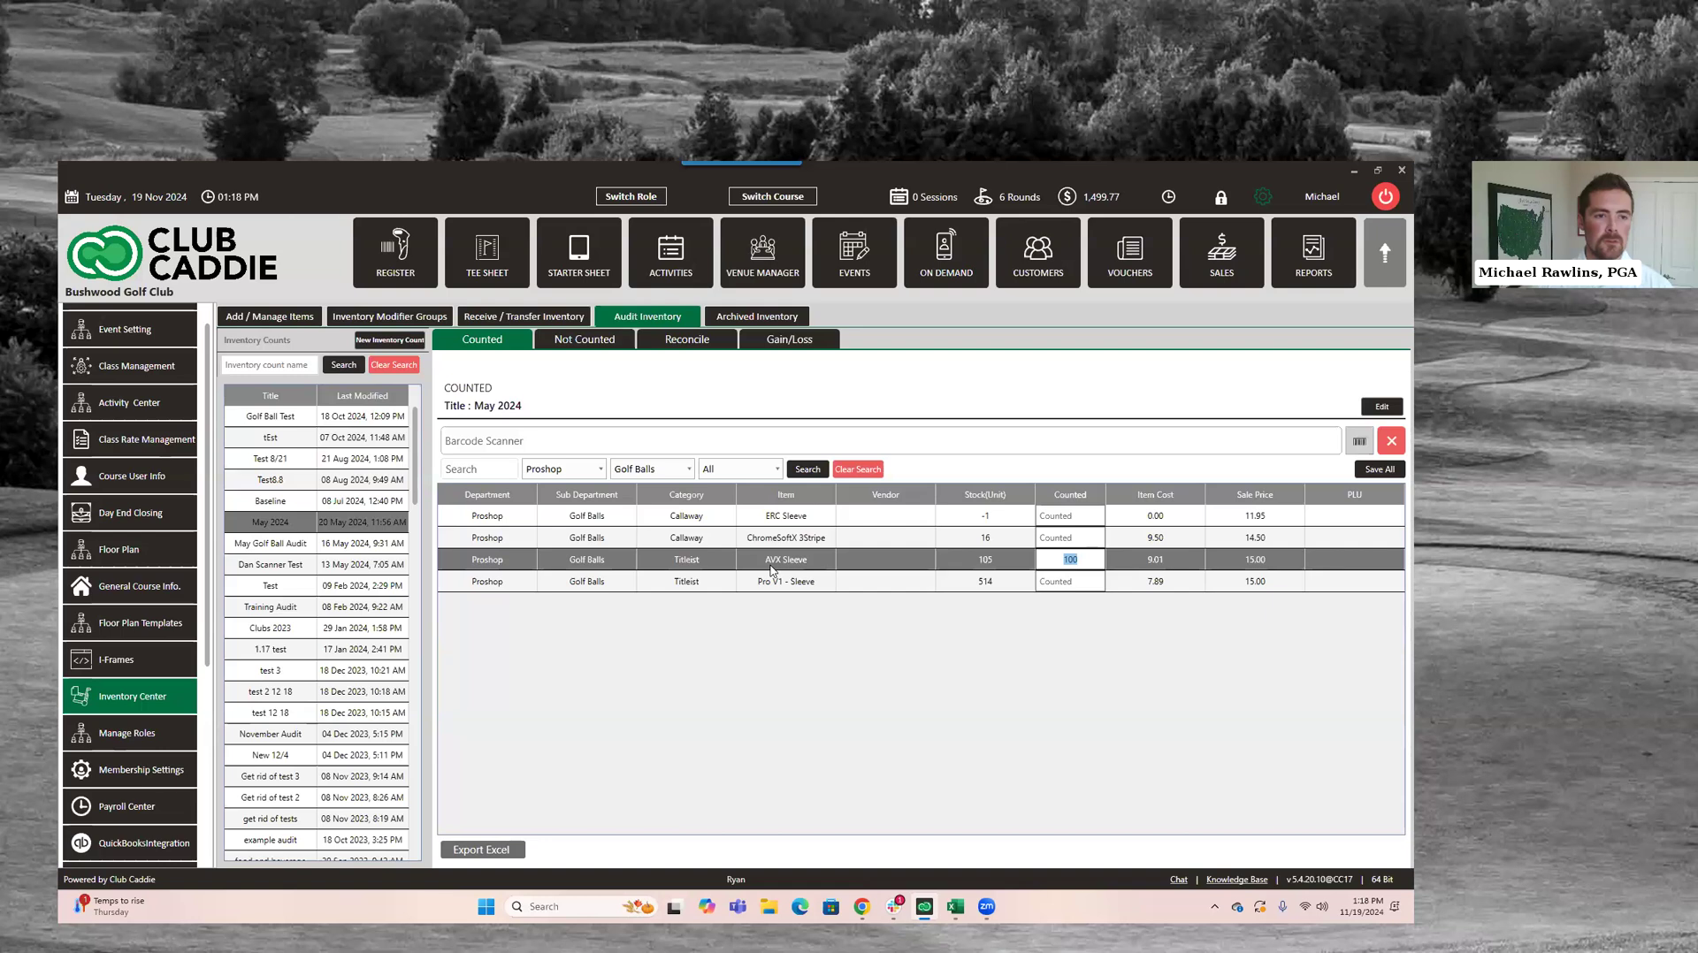
{"action": "left_click", "coordinate": [580, 436]}
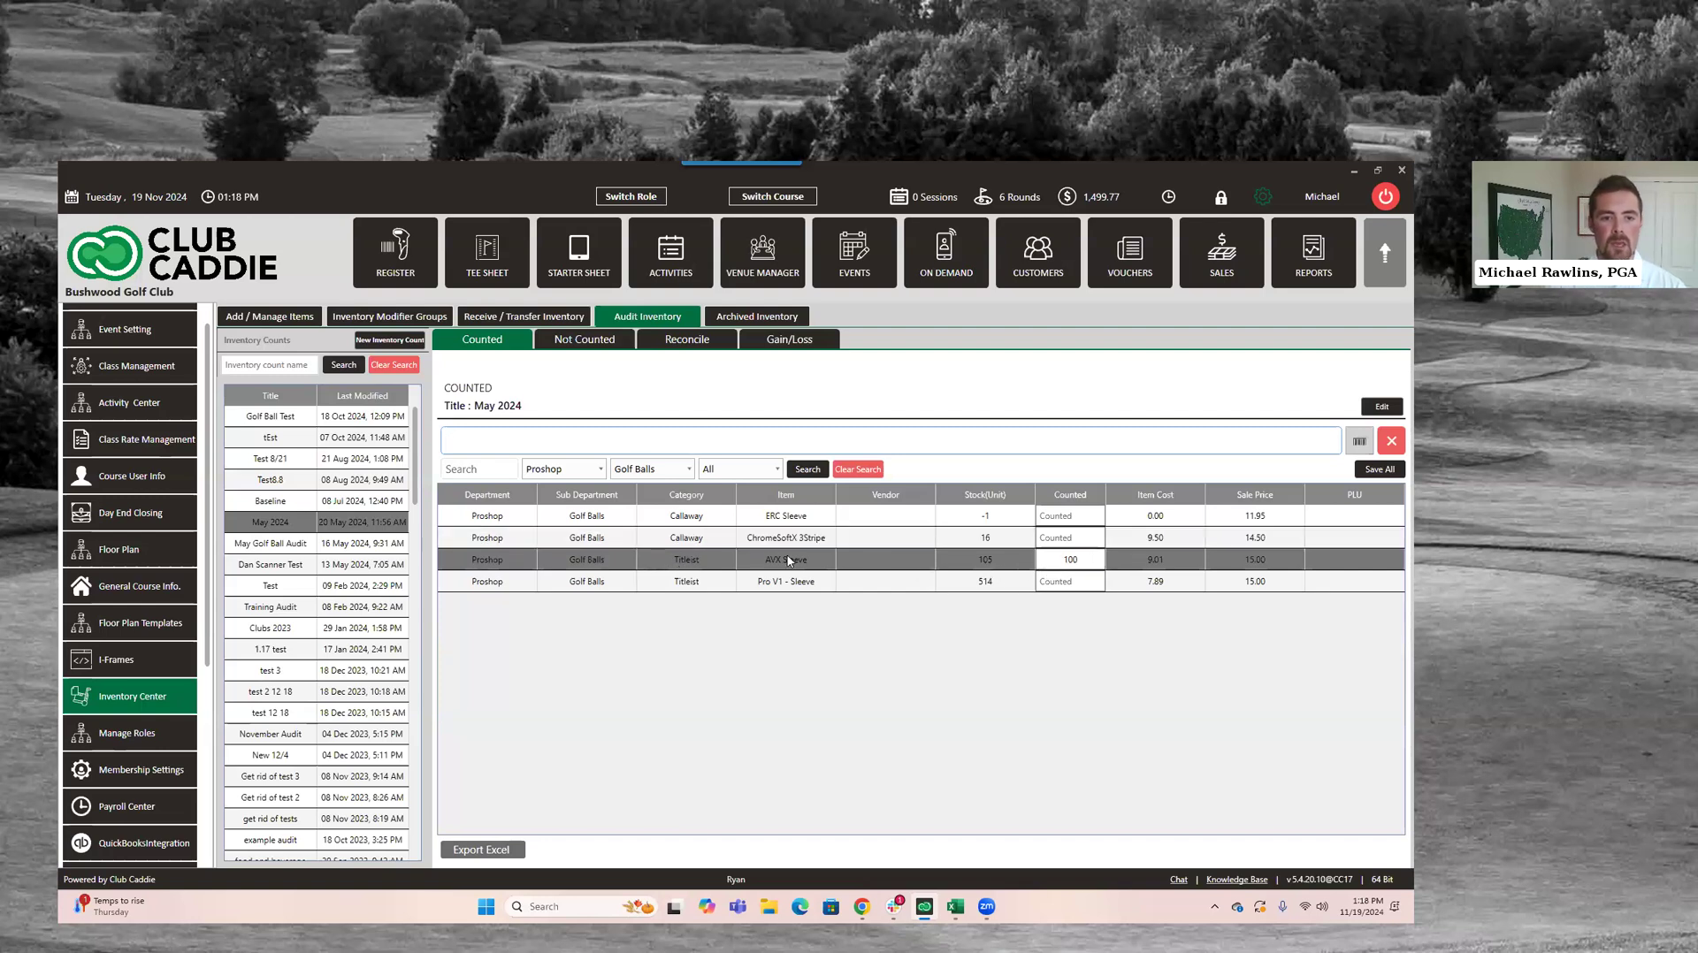
{"action": "left_click", "coordinate": [1067, 559]}
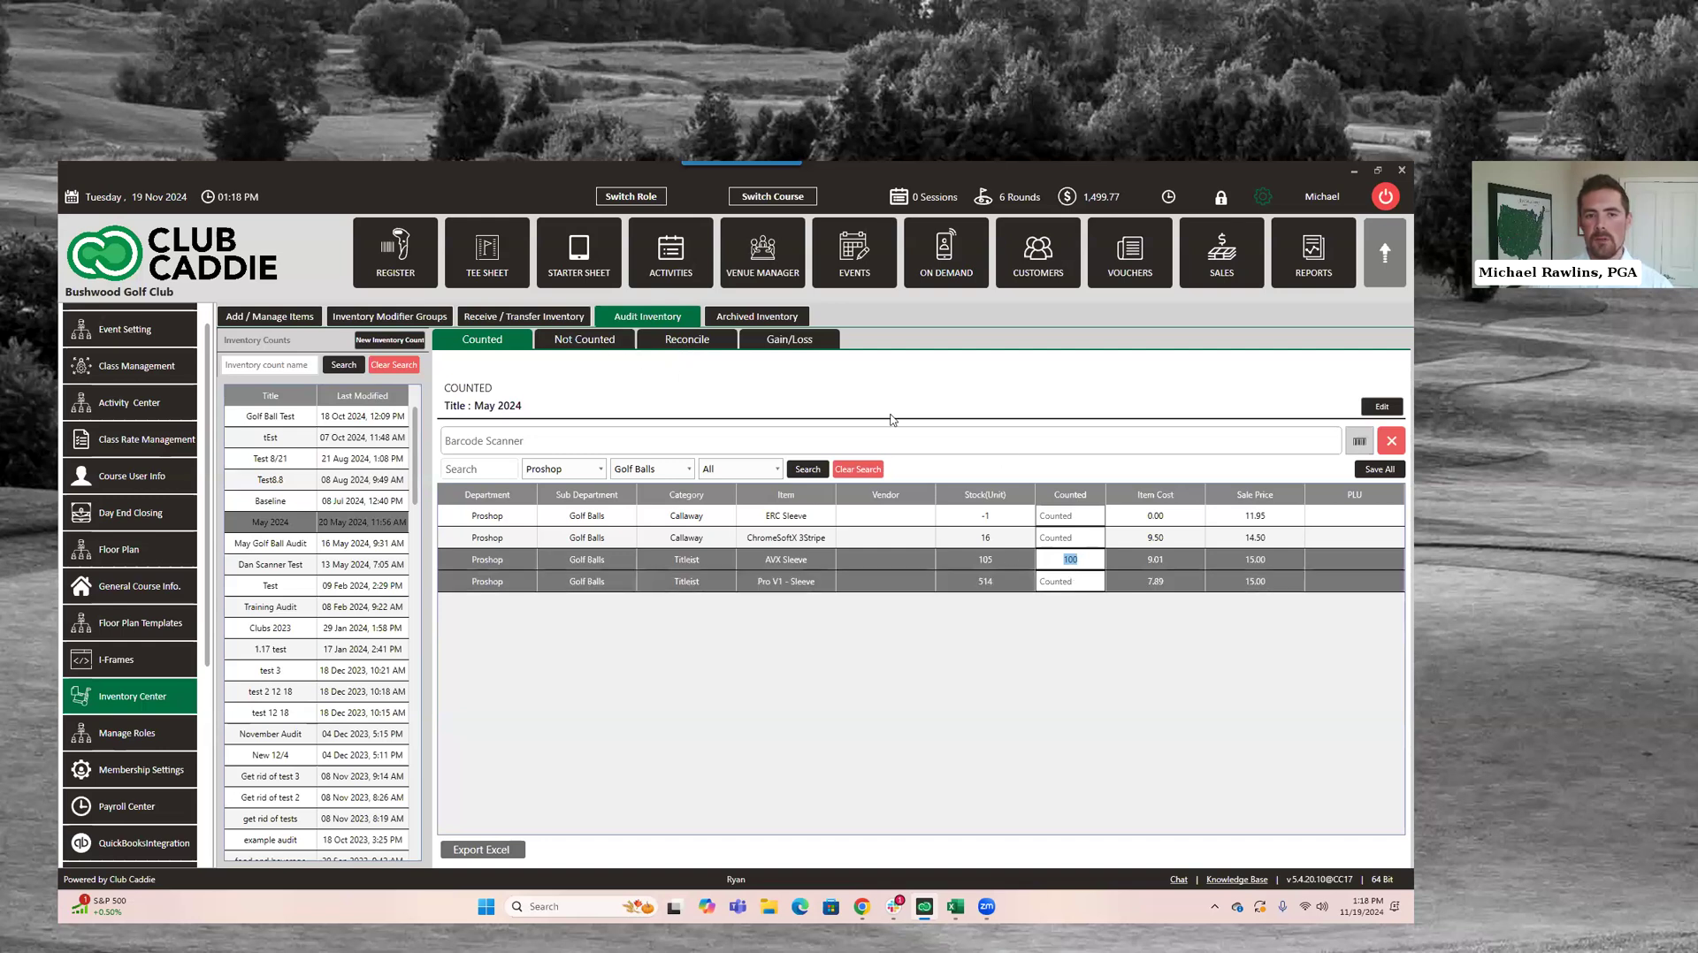
{"action": "left_click", "coordinate": [654, 351]}
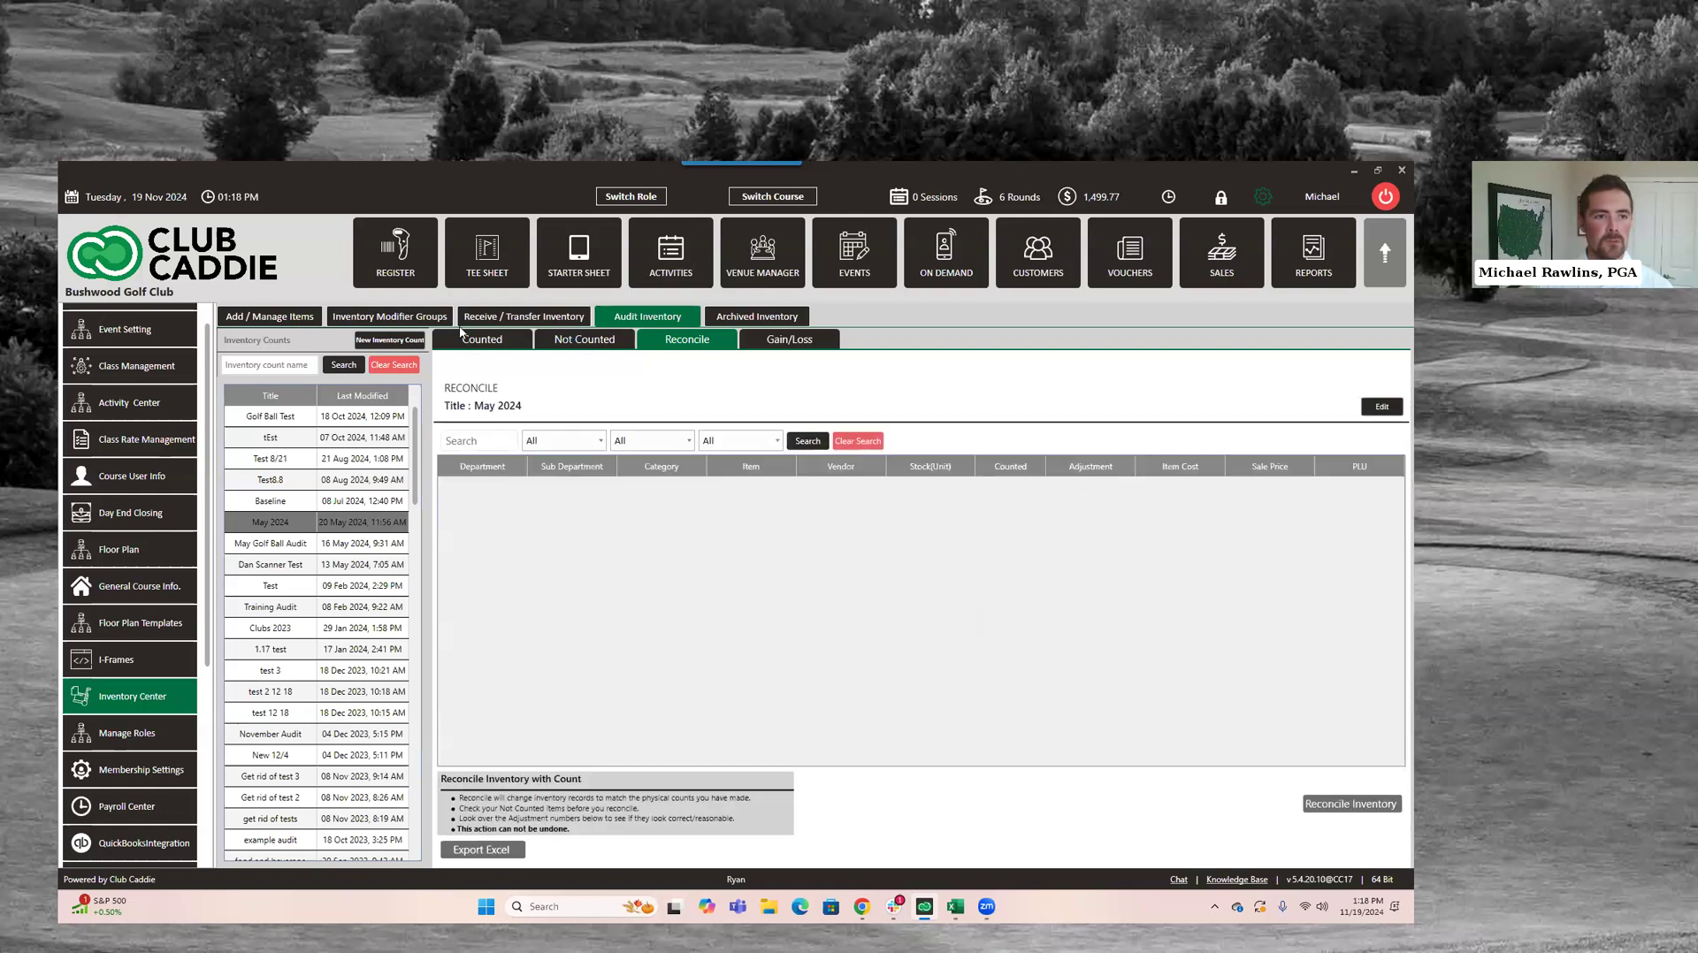
Return to the May 2024 count's Counted items and filter them again to the Proshop department and Golf Balls sub department
{"action": "left_click", "coordinate": [511, 347]}
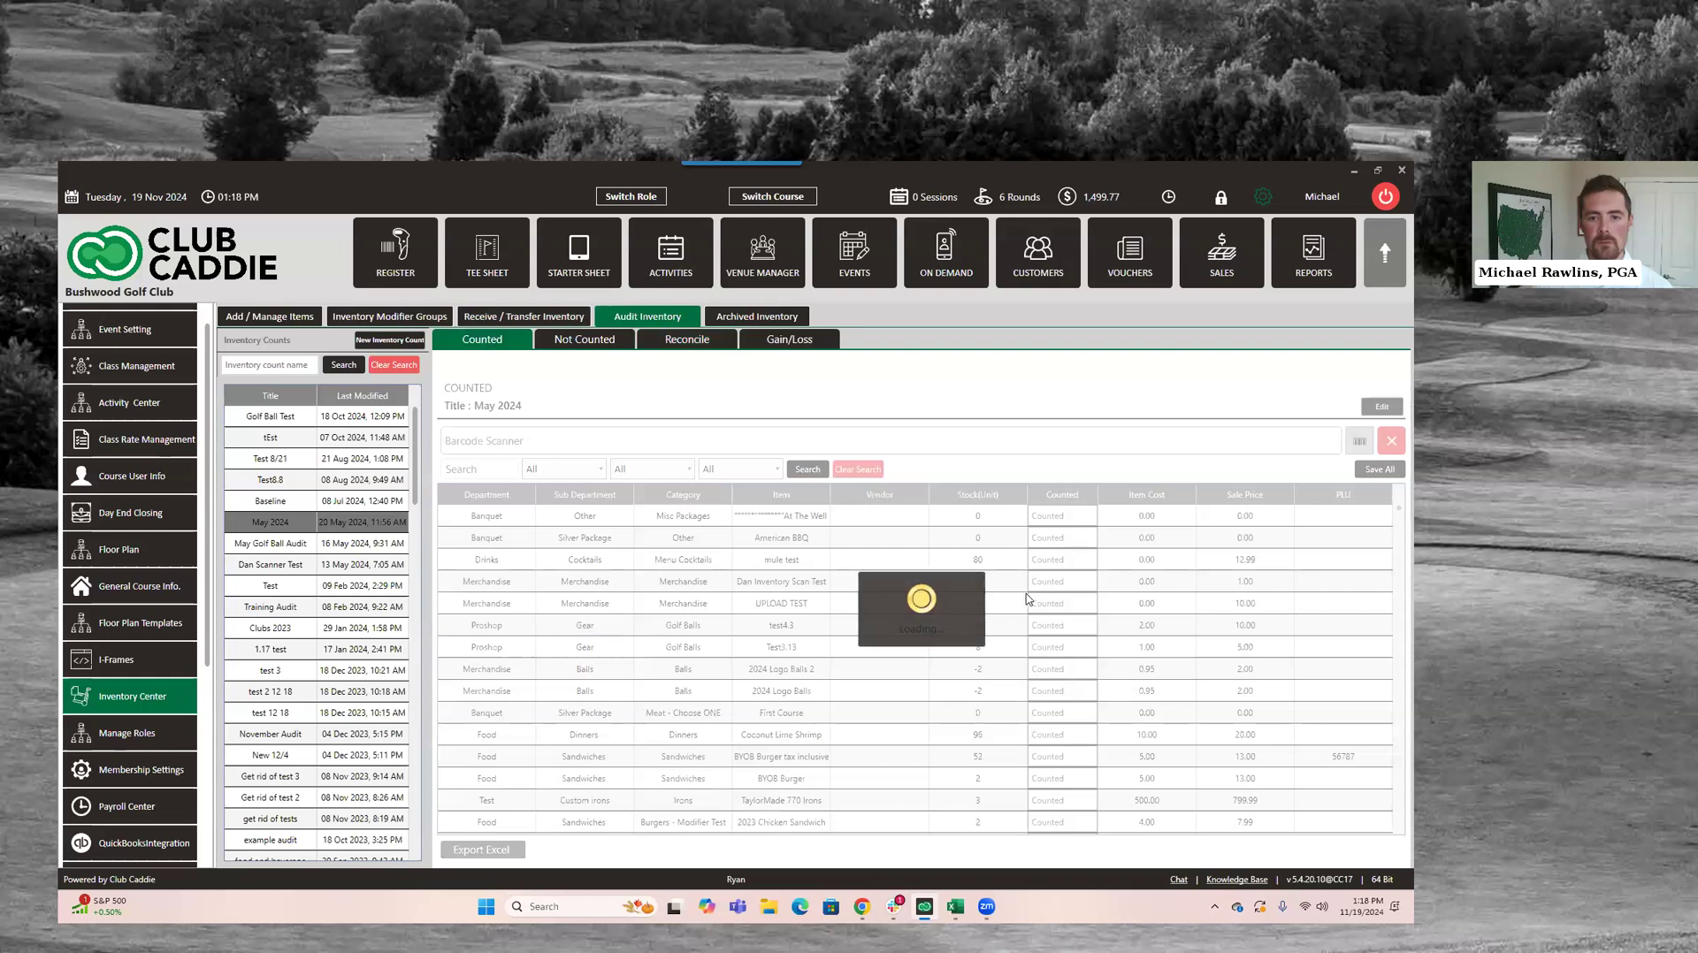
{"action": "left_click", "coordinate": [581, 470]}
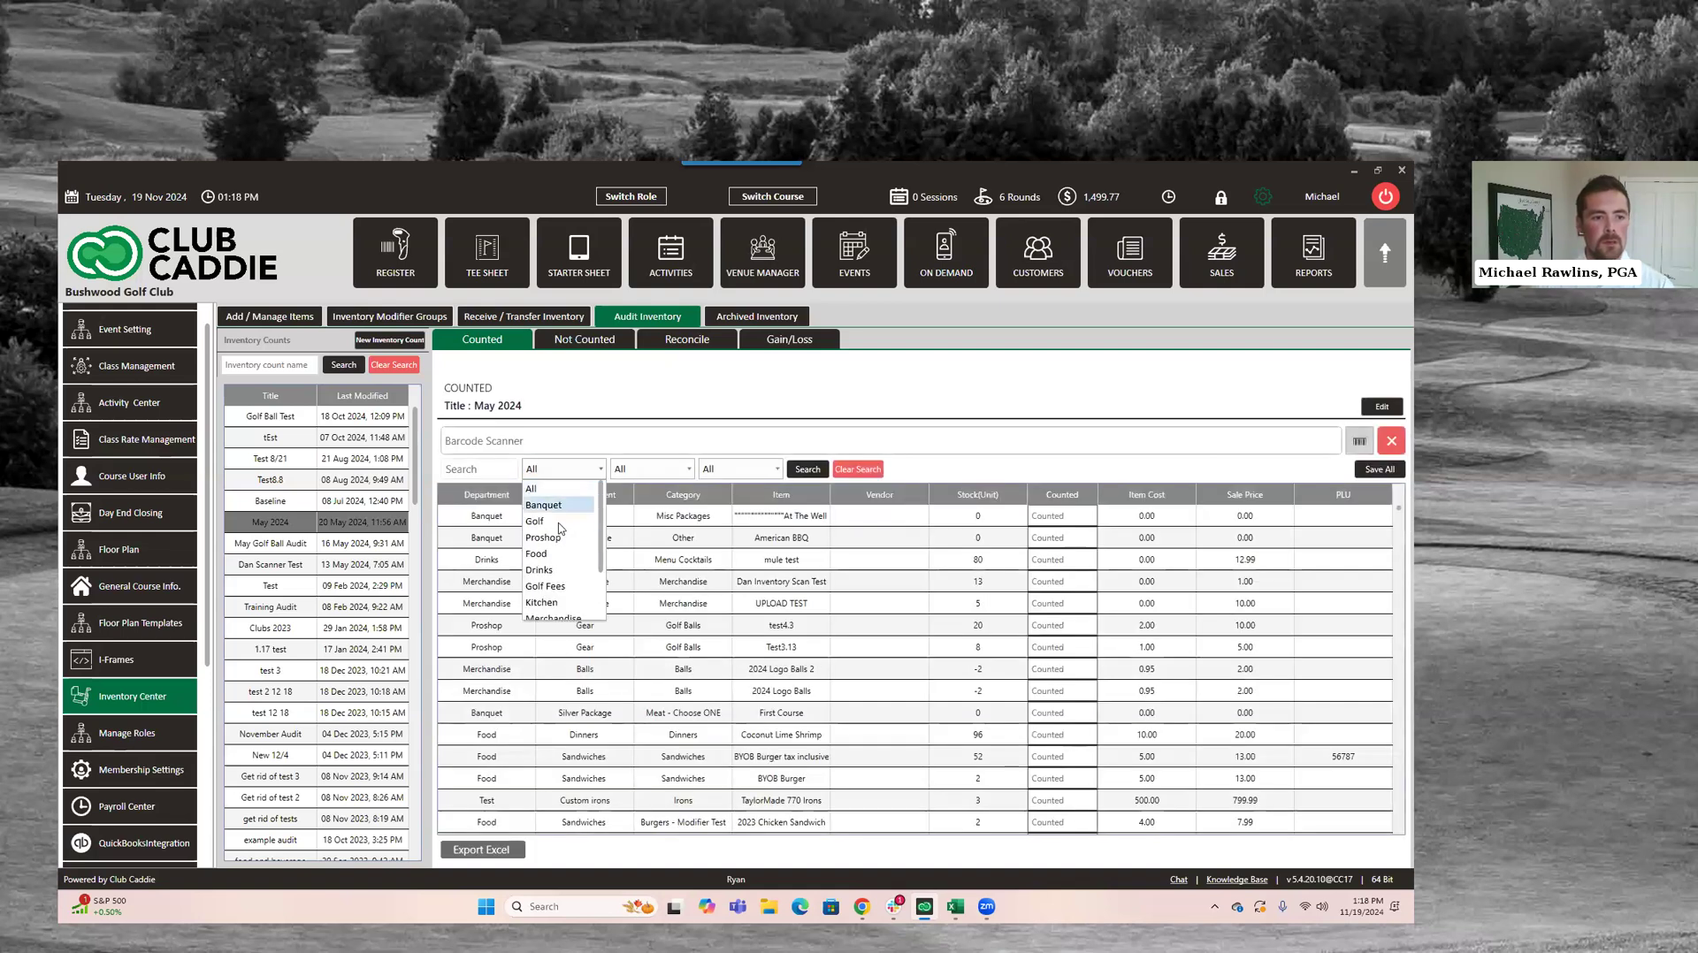
{"action": "left_click", "coordinate": [543, 537]}
{"action": "left_click", "coordinate": [651, 469]}
{"action": "left_click", "coordinate": [641, 559]}
{"action": "left_click", "coordinate": [806, 470]}
Enter 100 as the AVX Sleeve's counted quantity, save all counts, and review the adjustment in the Reconcile view
{"action": "left_click", "coordinate": [1053, 561]}
{"action": "type", "text": "100"}
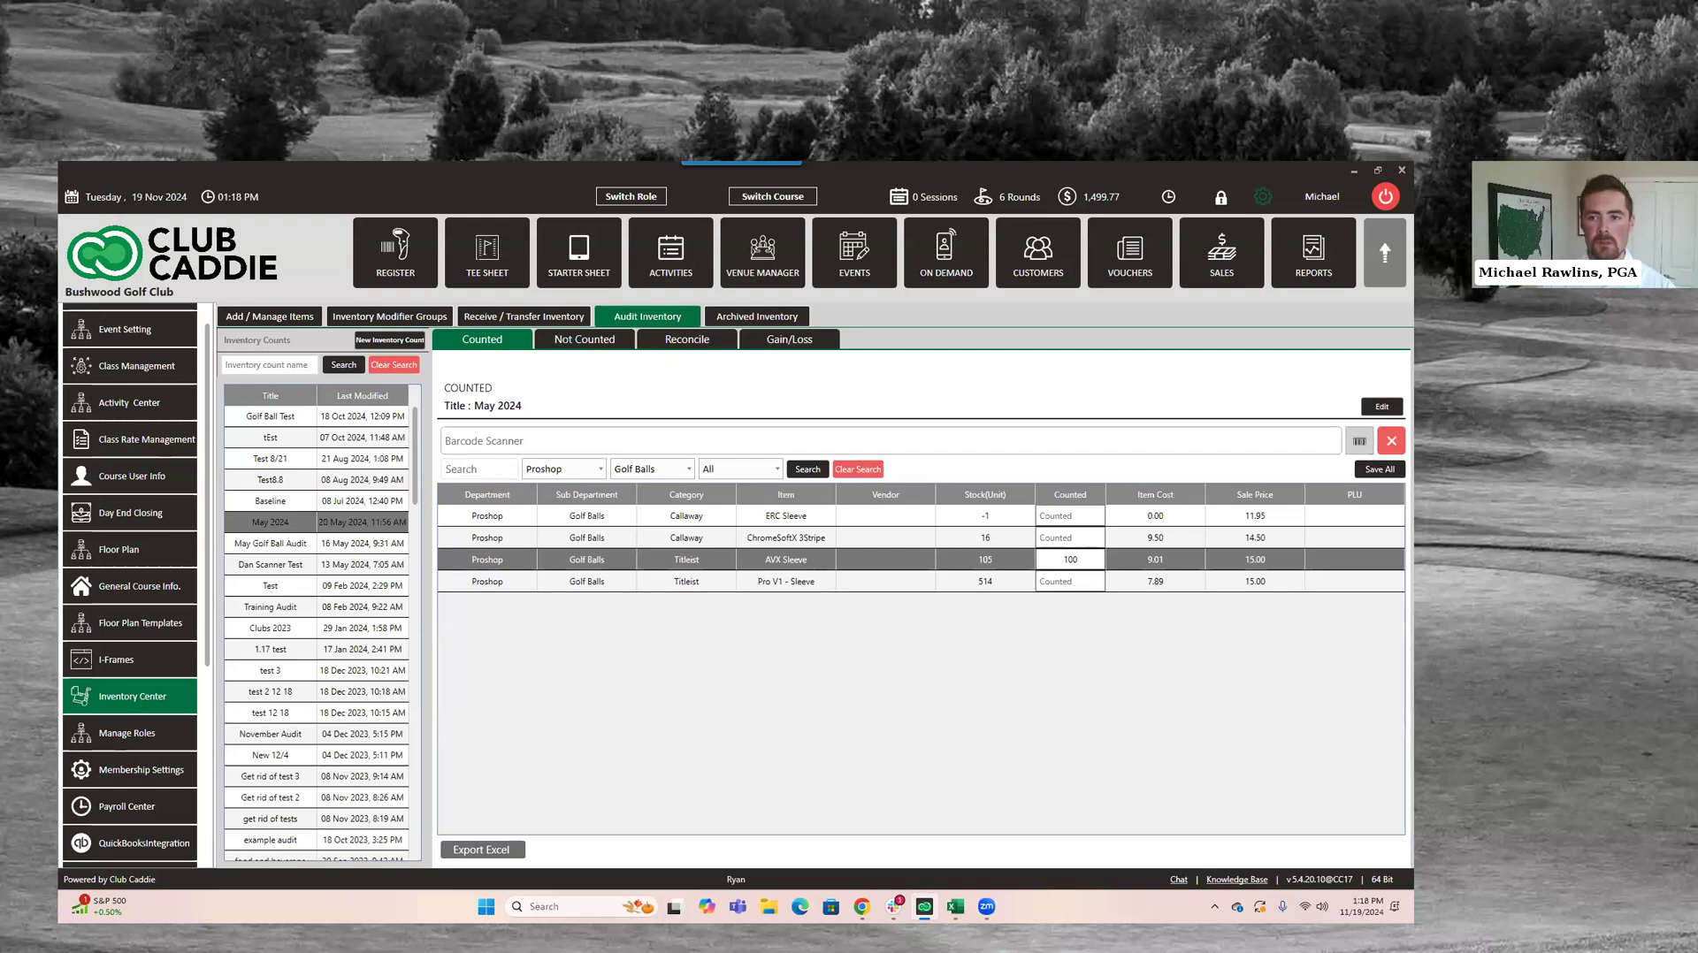
{"action": "left_click", "coordinate": [1379, 468]}
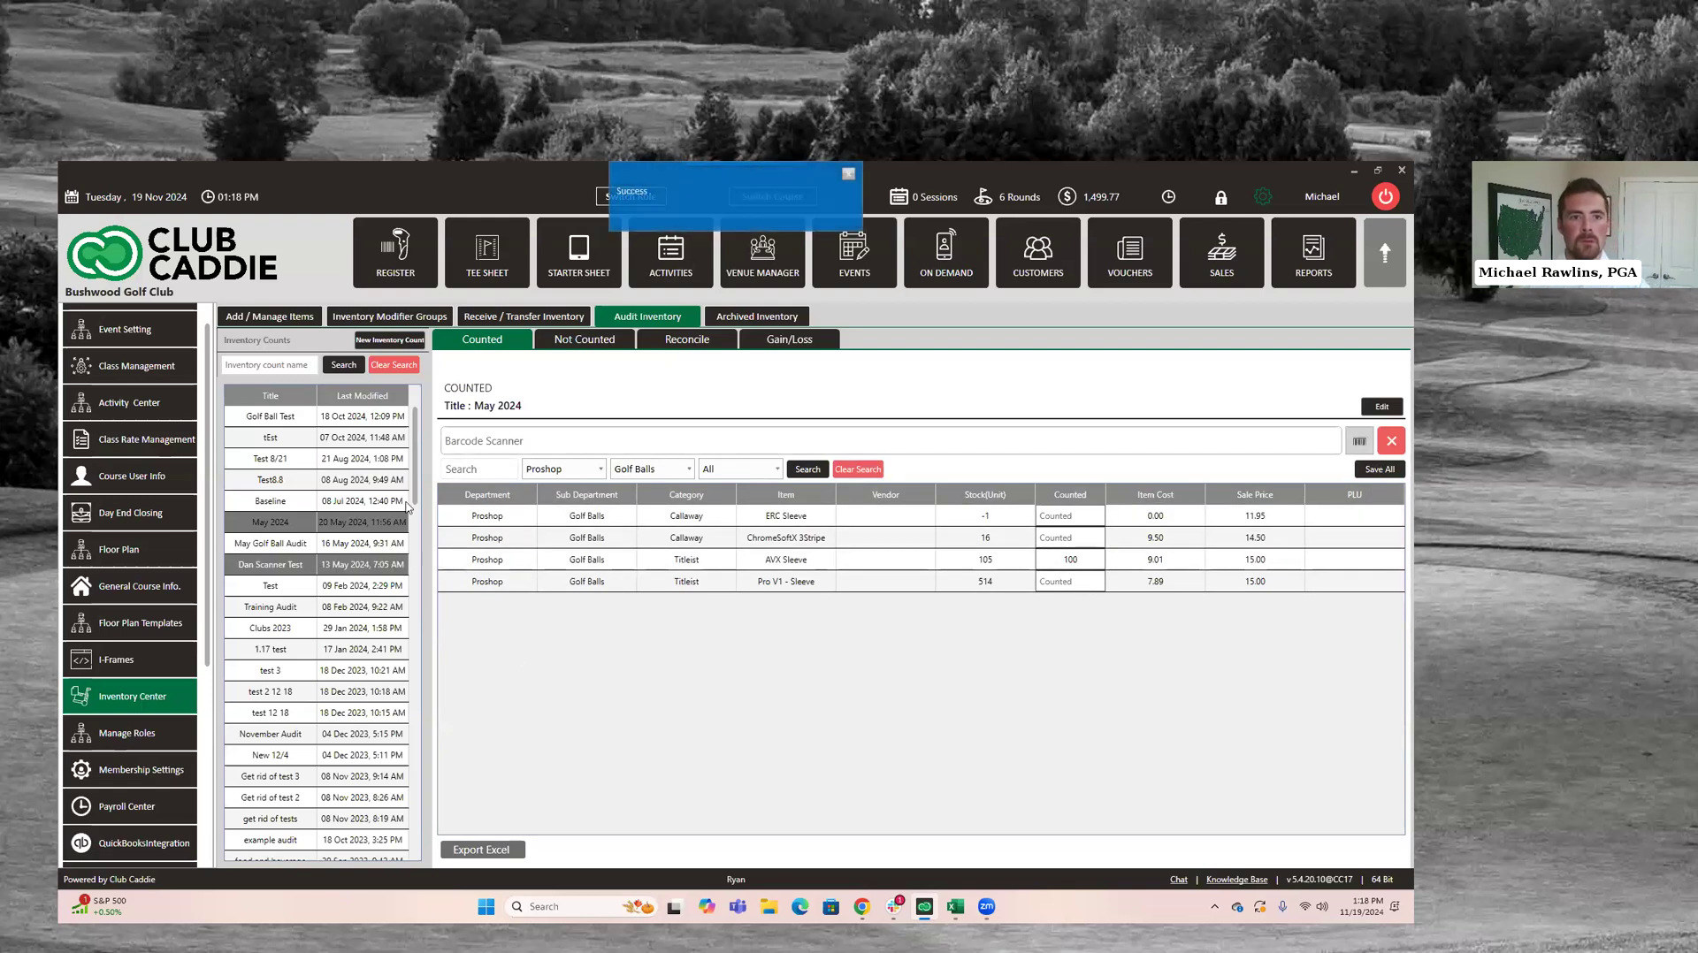
{"action": "left_click", "coordinate": [682, 340]}
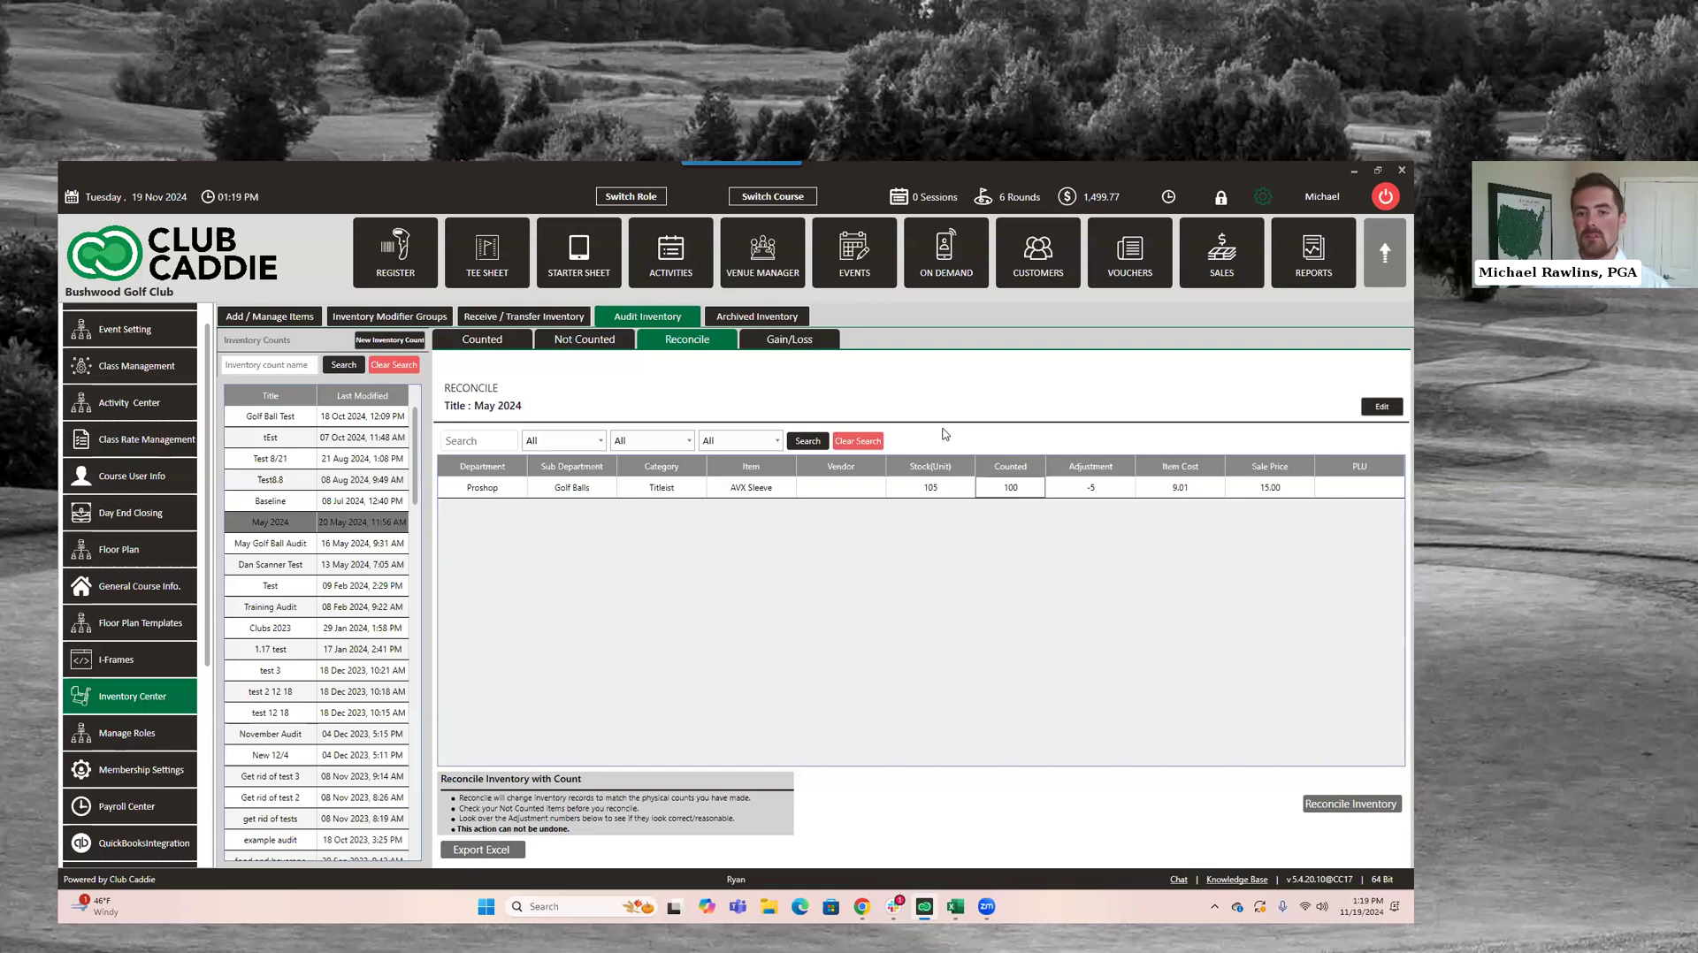
Open a blank Receive Inventory form under Receive / Transfer Inventory, review its invoice and item fields, and close it without submitting
{"action": "left_click", "coordinate": [515, 319]}
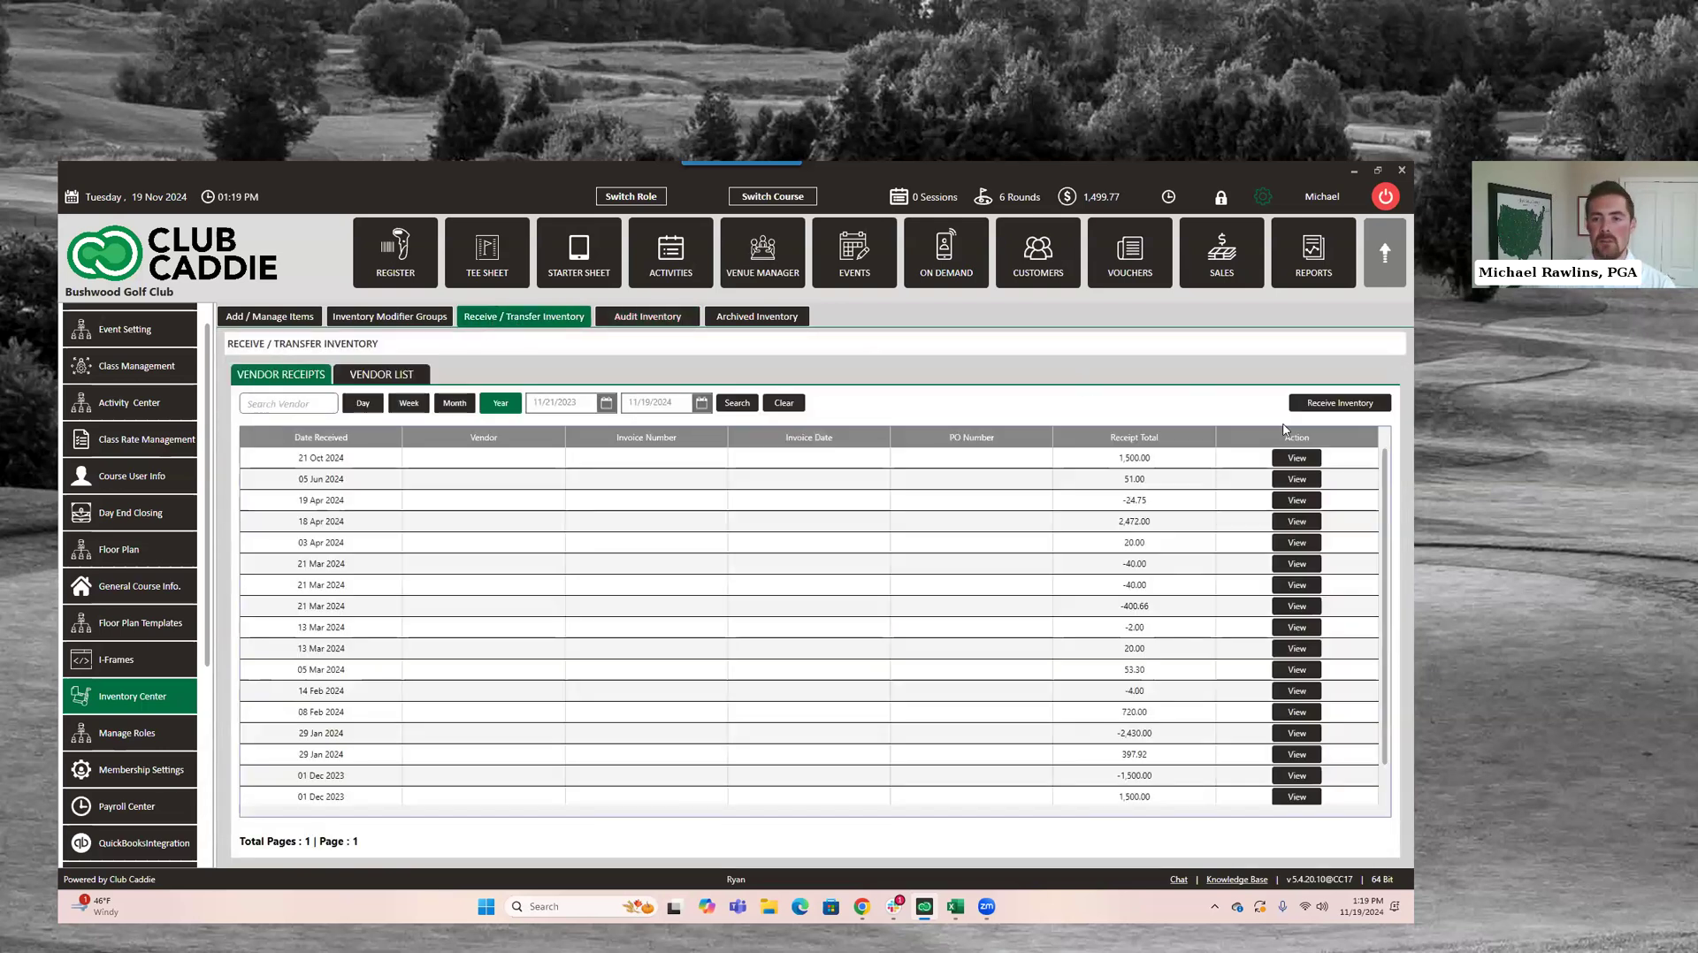
{"action": "left_click", "coordinate": [1340, 403]}
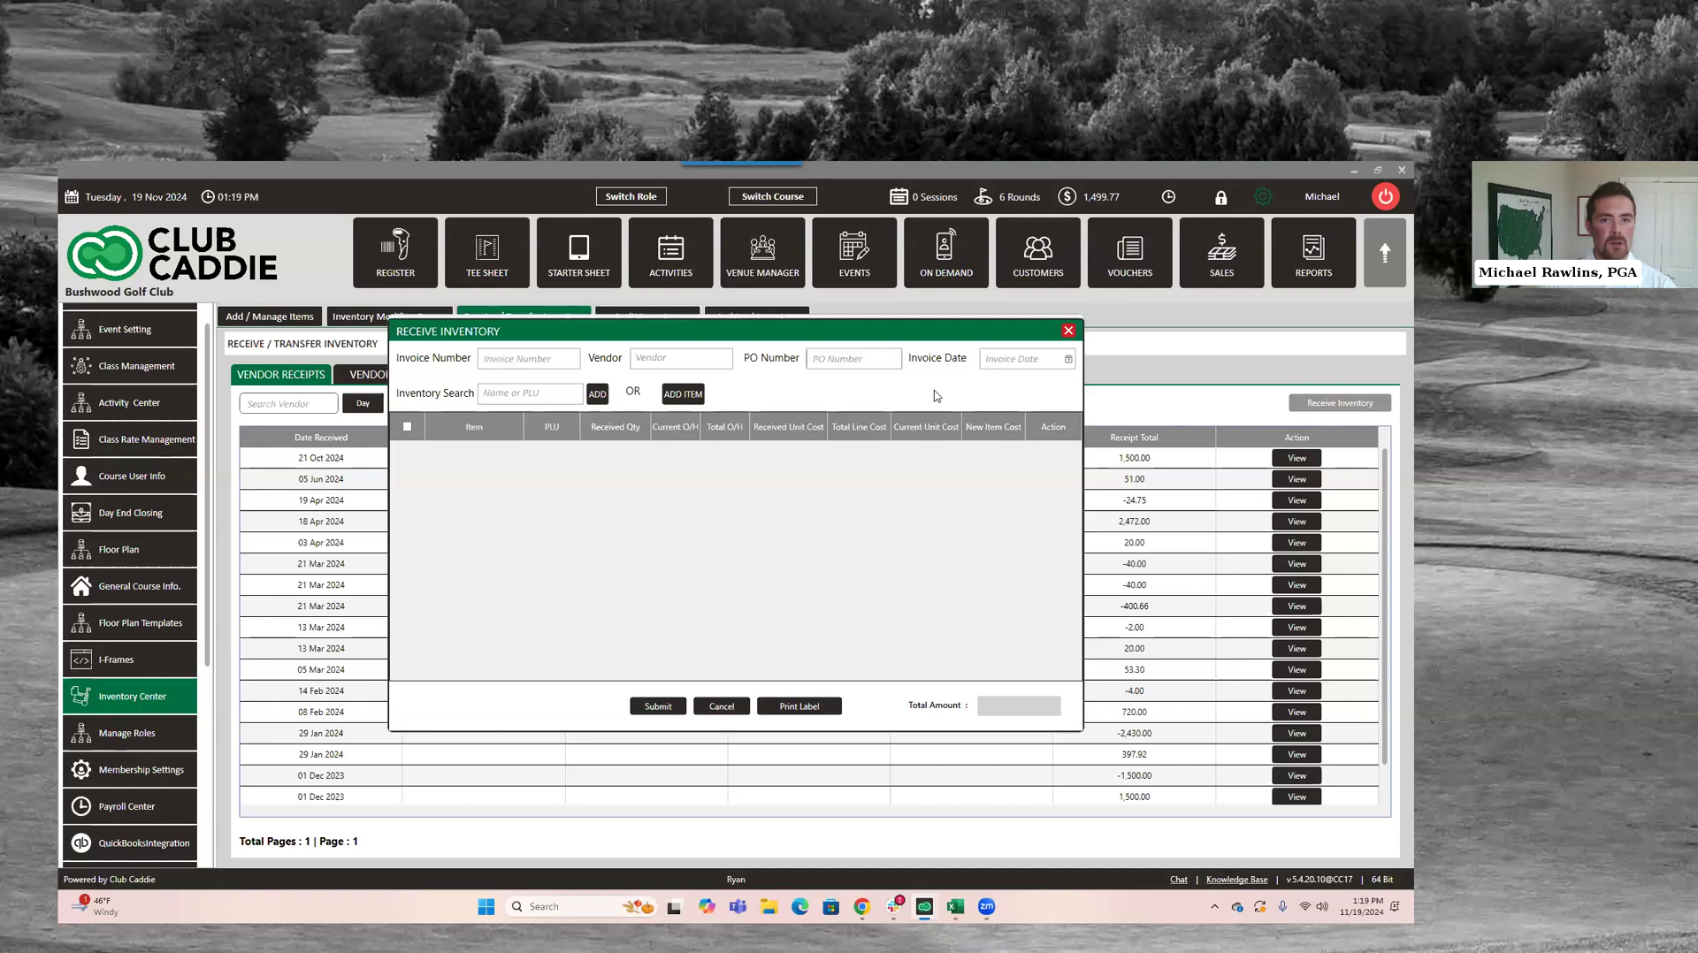
{"action": "left_click", "coordinate": [549, 360]}
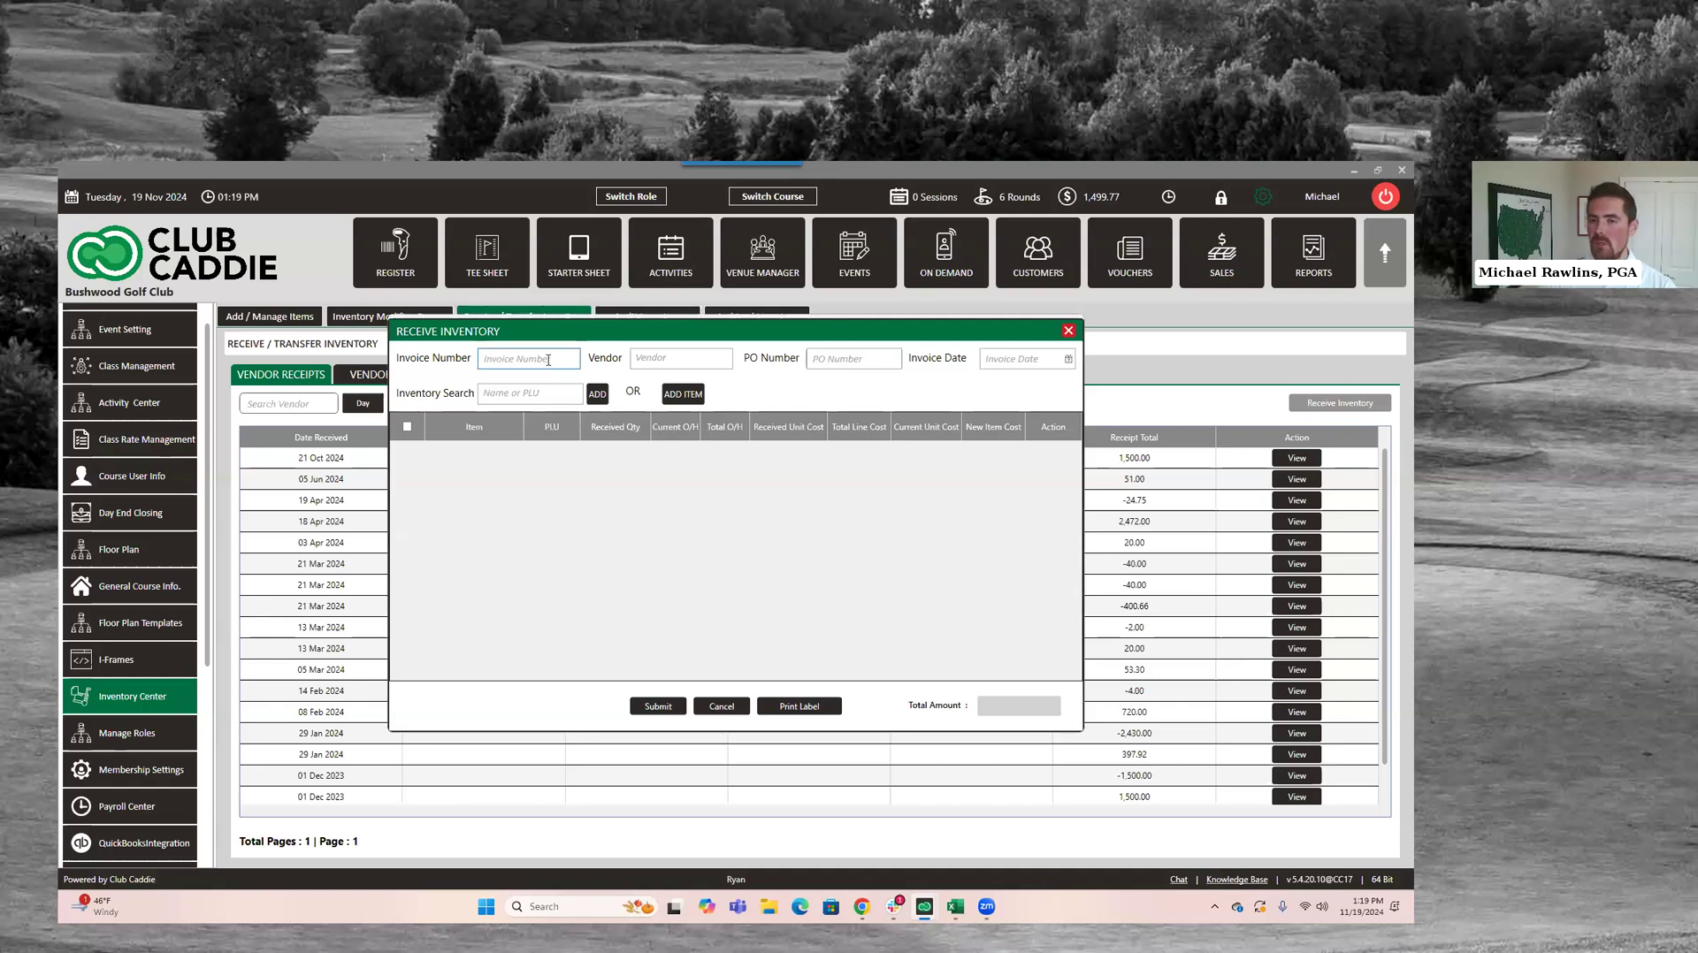
{"action": "left_click", "coordinate": [951, 397]}
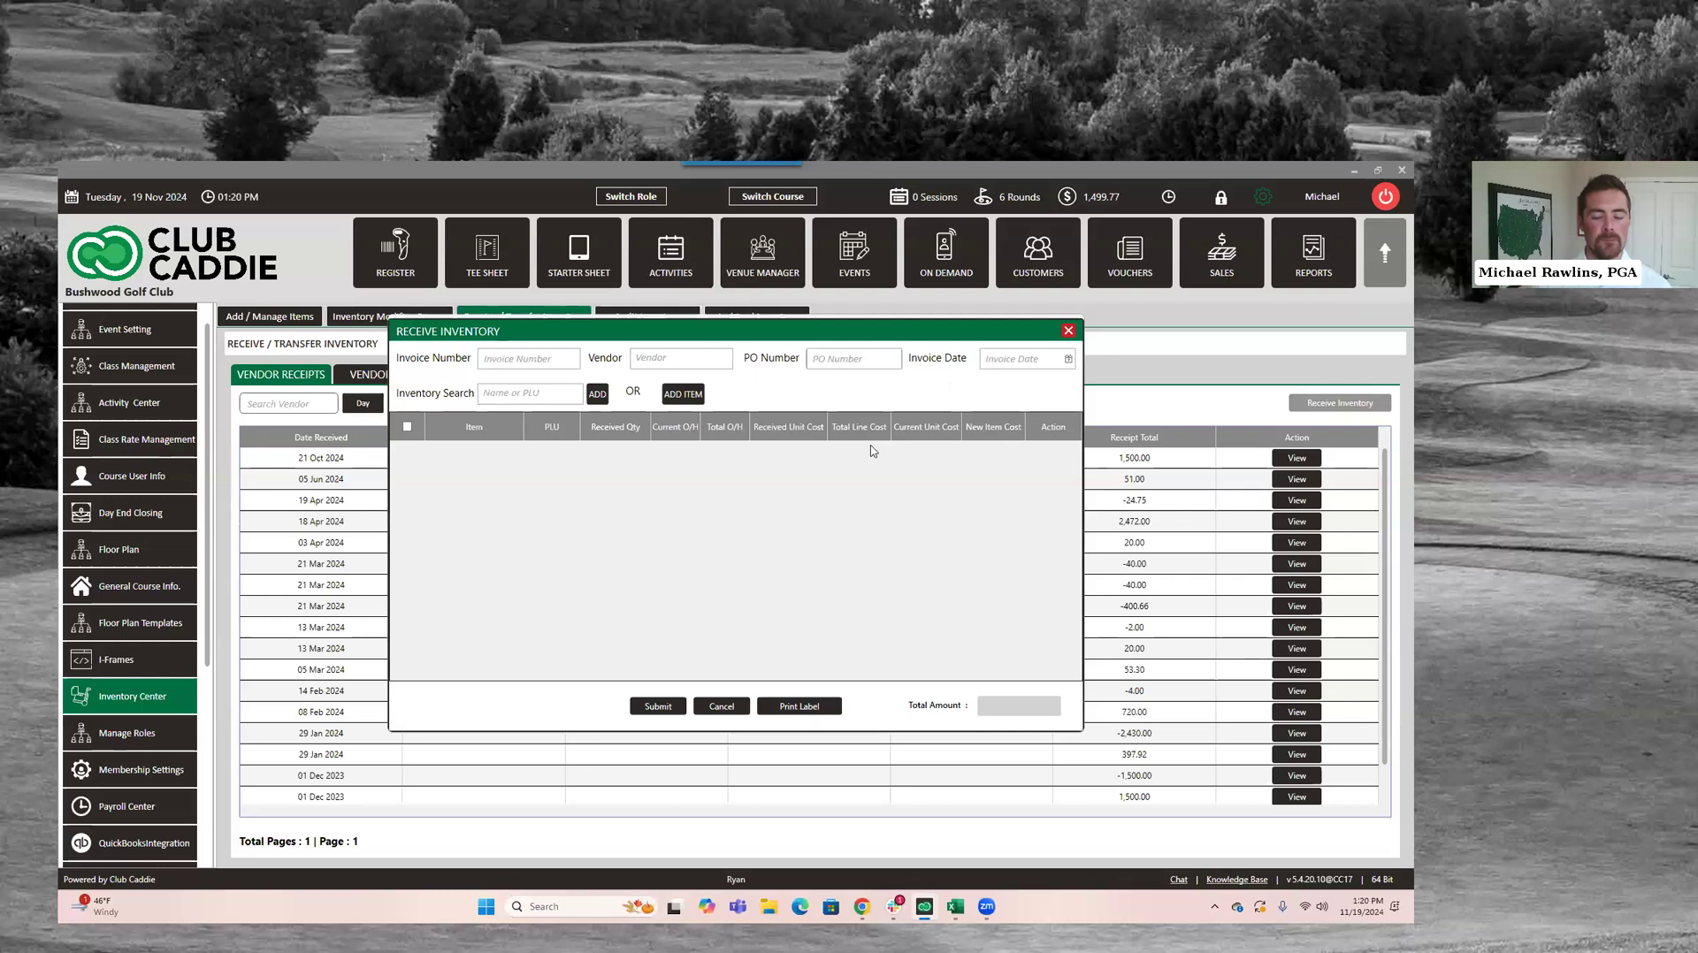
{"action": "left_click", "coordinate": [1069, 331]}
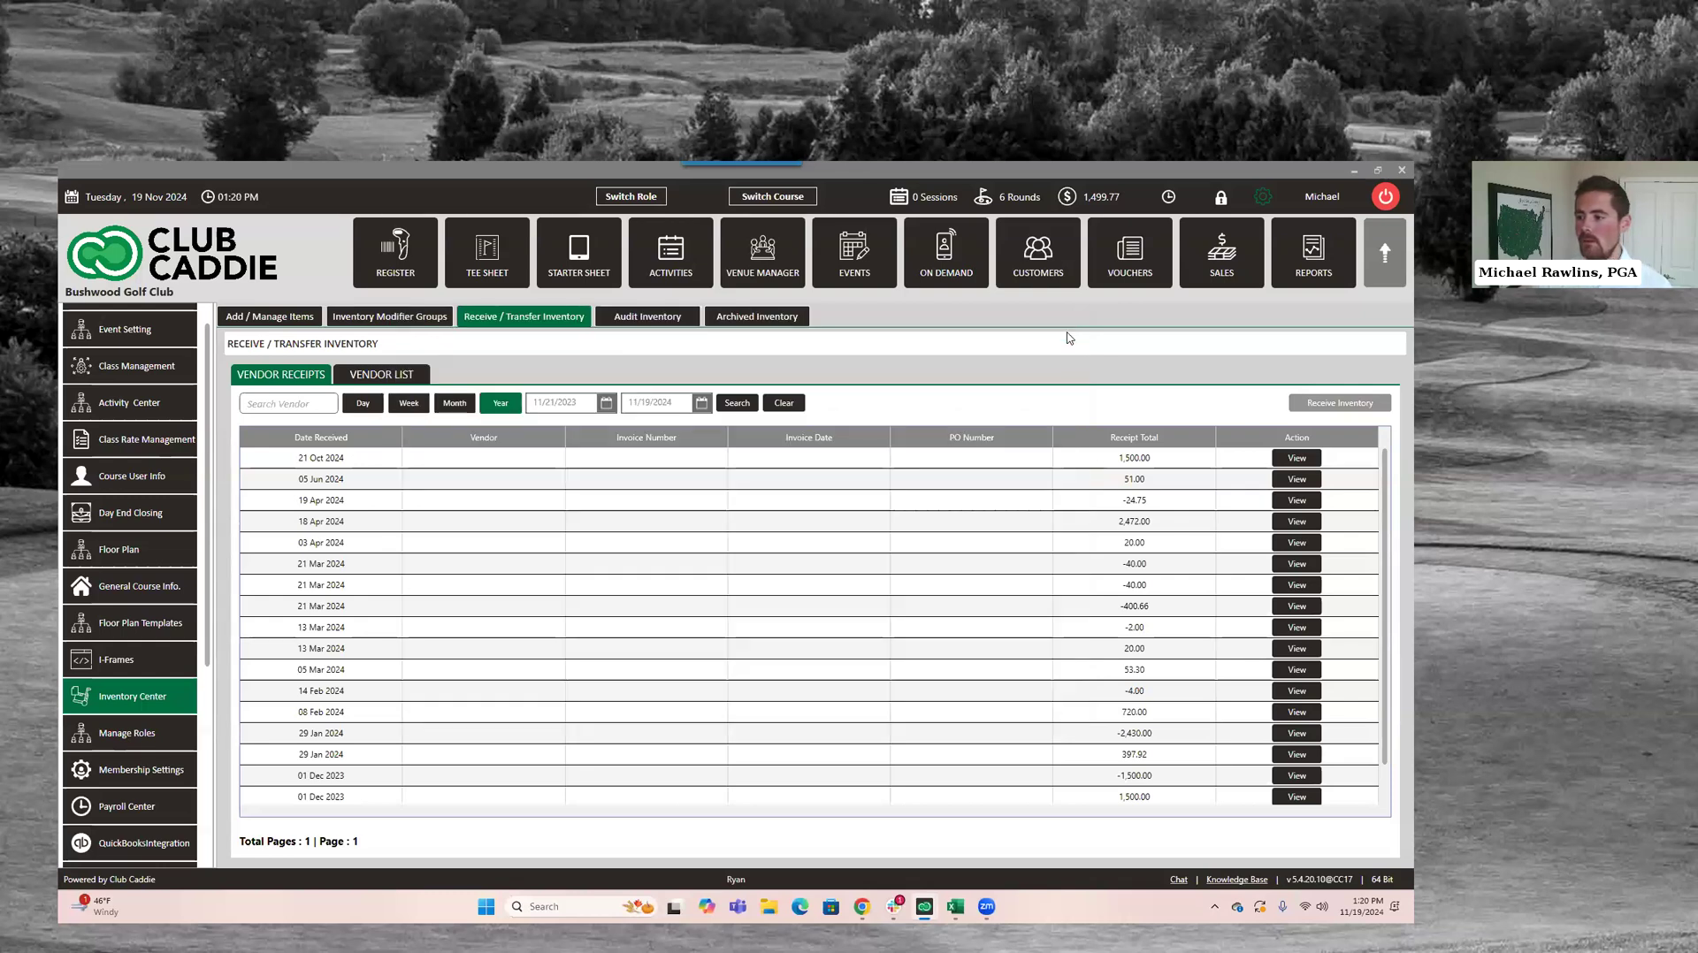